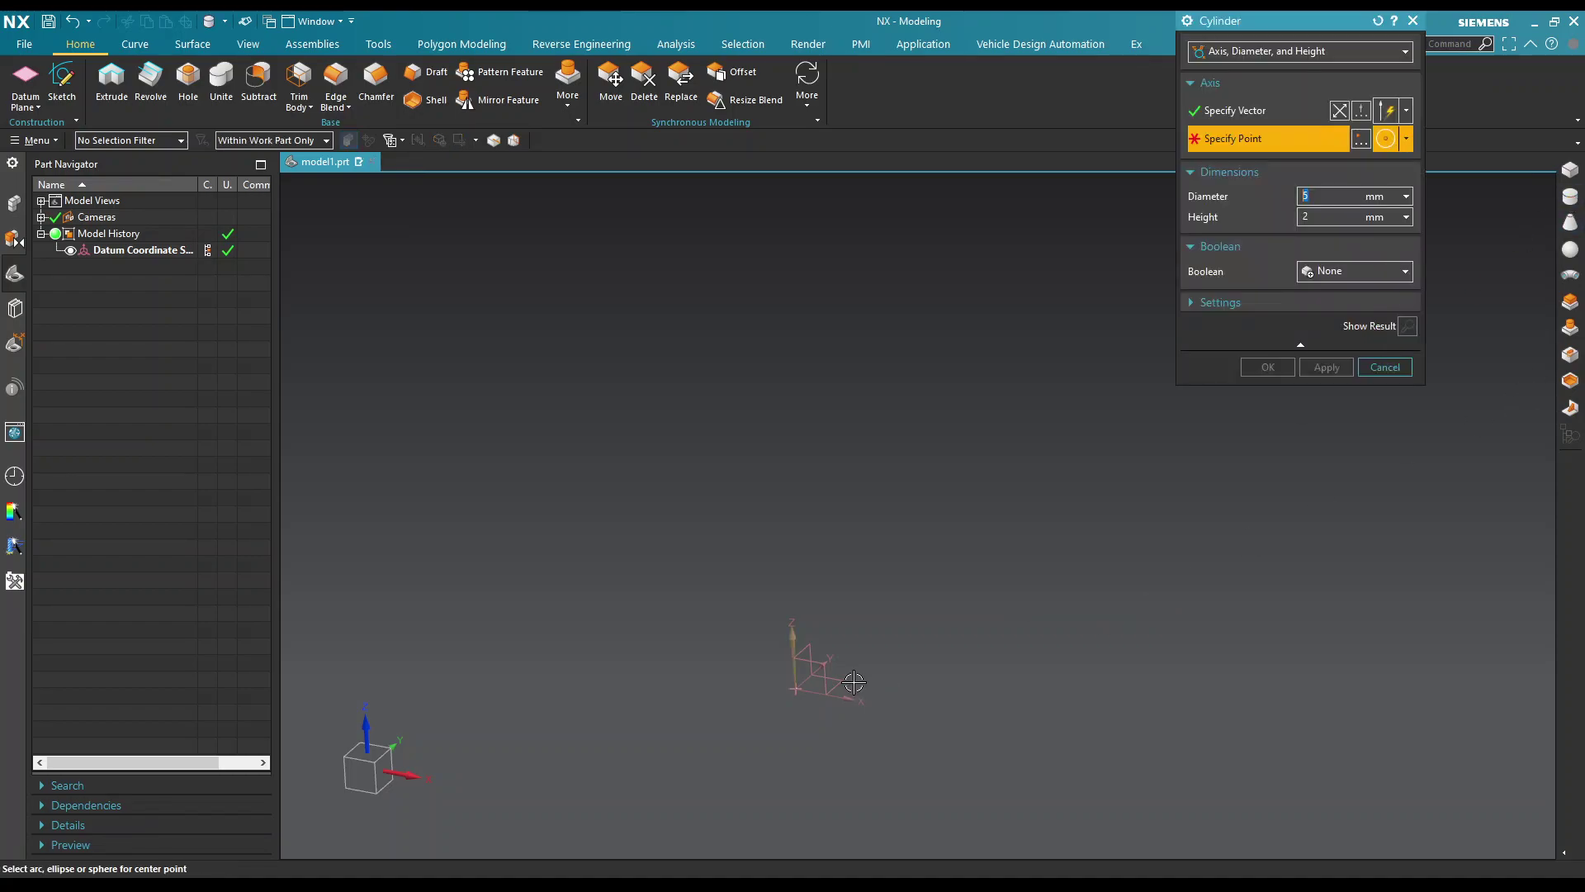
Step: Place a 5 mm diameter, 2 mm tall Cylinder at the datum origin using Inferred Point
{"action": "left_click", "coordinate": [1355, 119]}
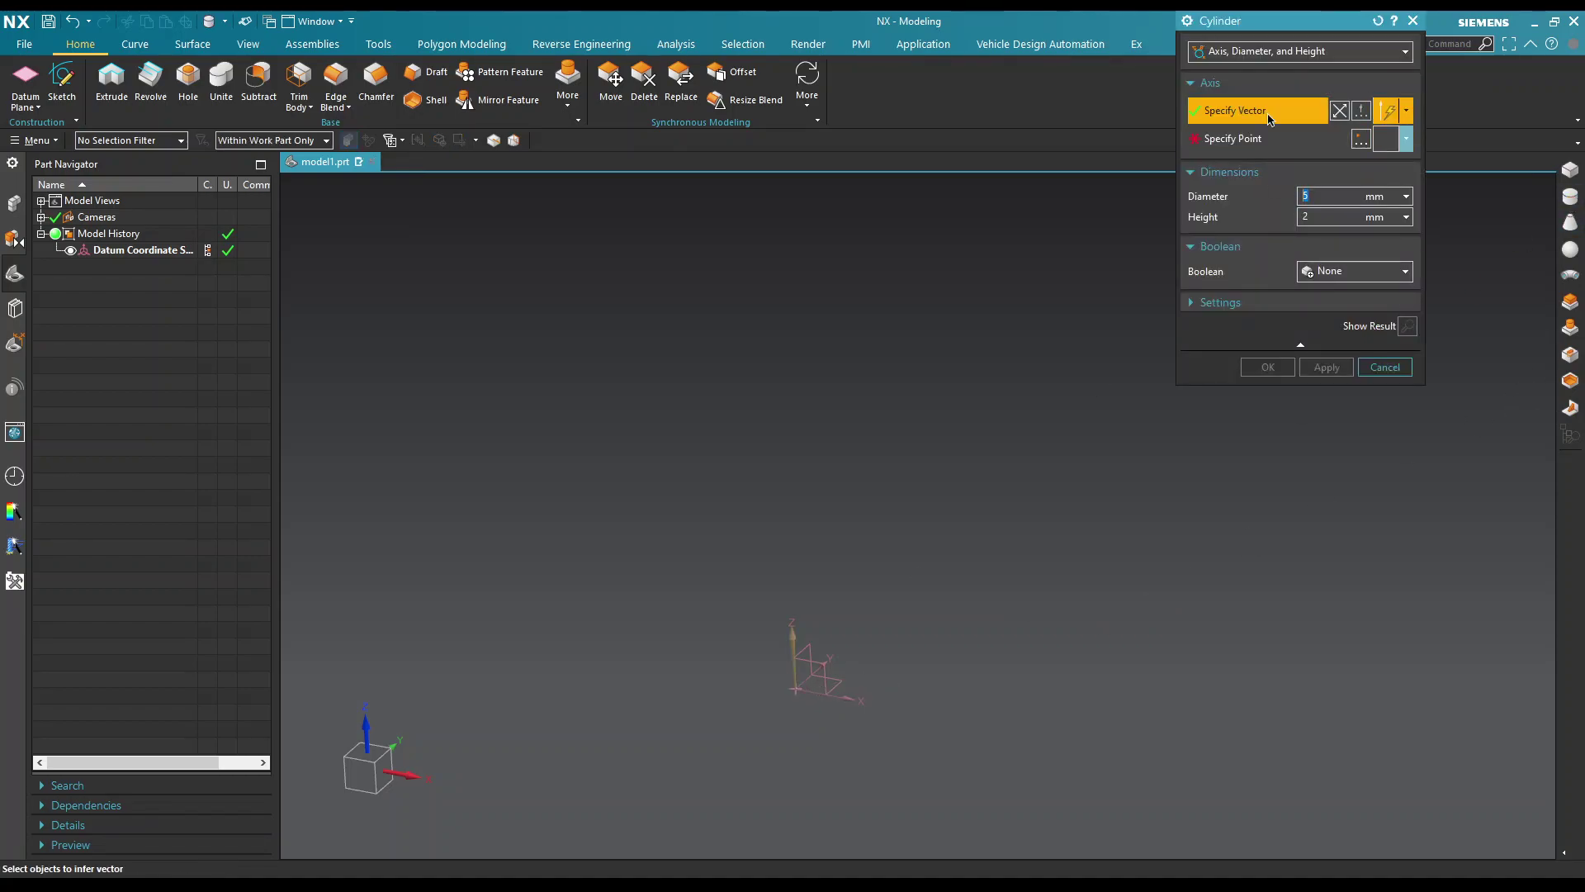
{"action": "left_click", "coordinate": [1362, 147]}
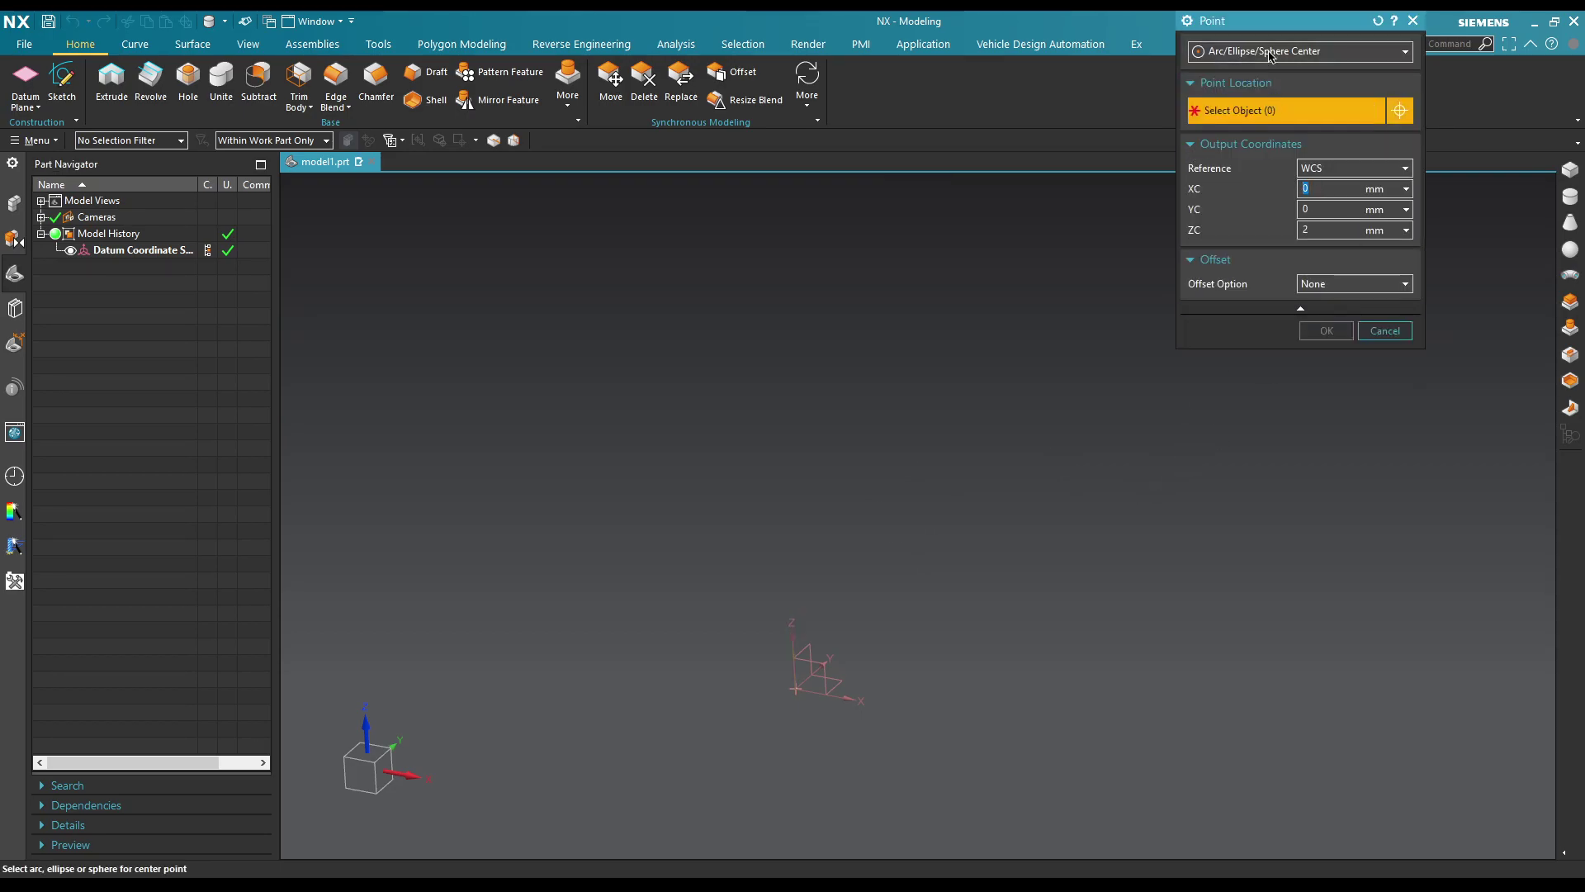
{"action": "left_click", "coordinate": [1321, 51]}
{"action": "left_click", "coordinate": [1246, 67]}
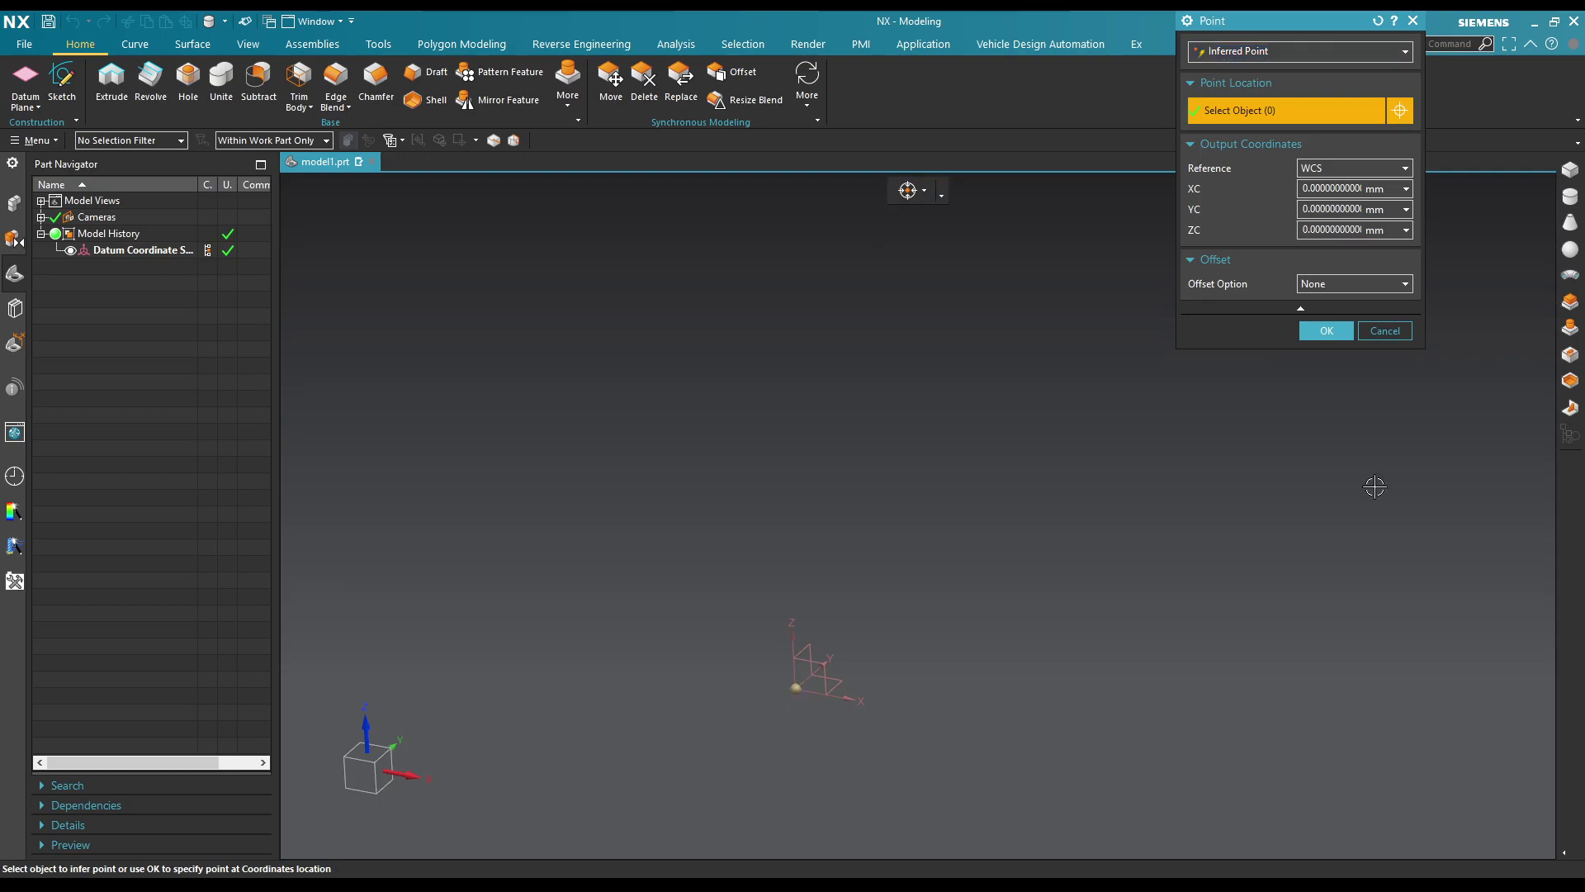
{"action": "left_click", "coordinate": [1326, 330]}
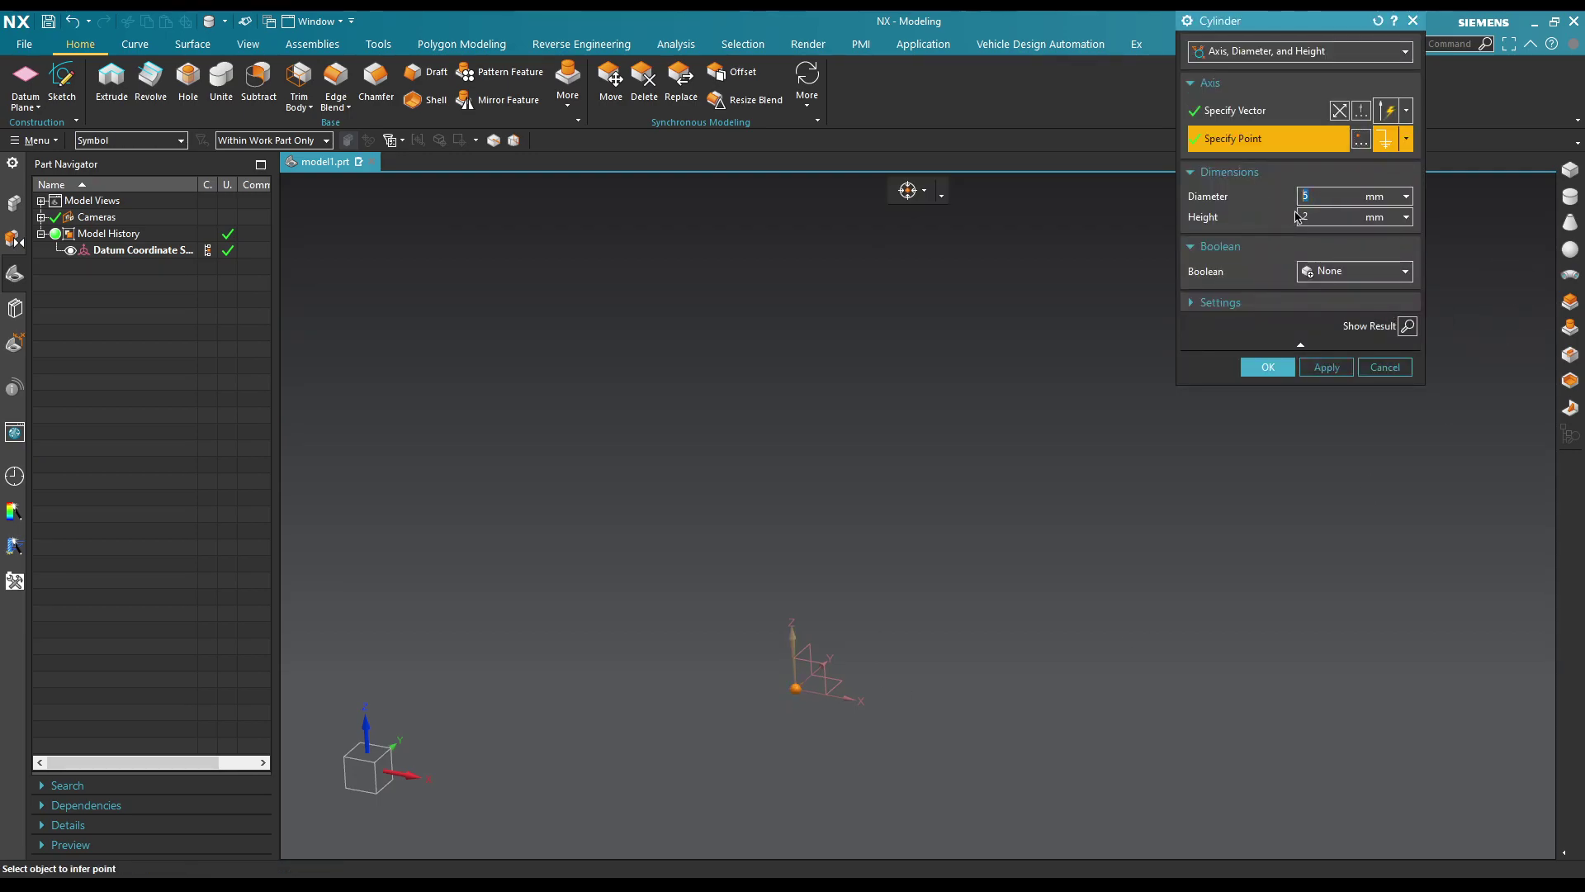
{"action": "left_click", "coordinate": [1267, 367]}
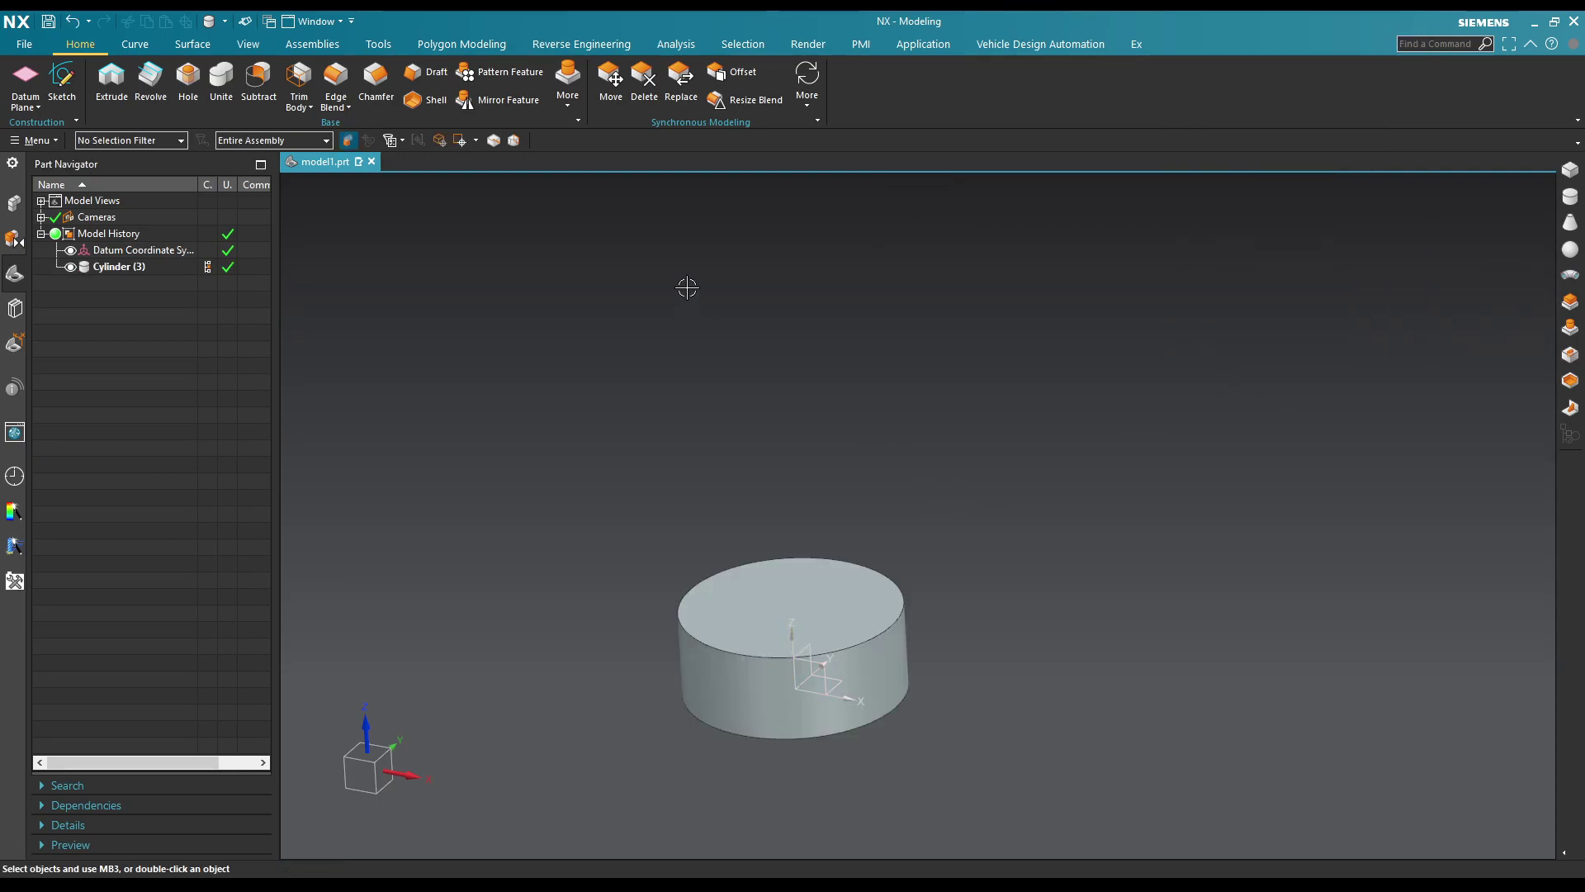
Step: Start a cone with its base point at the cylinder's top edge centre
{"action": "left_click", "coordinate": [1570, 223]}
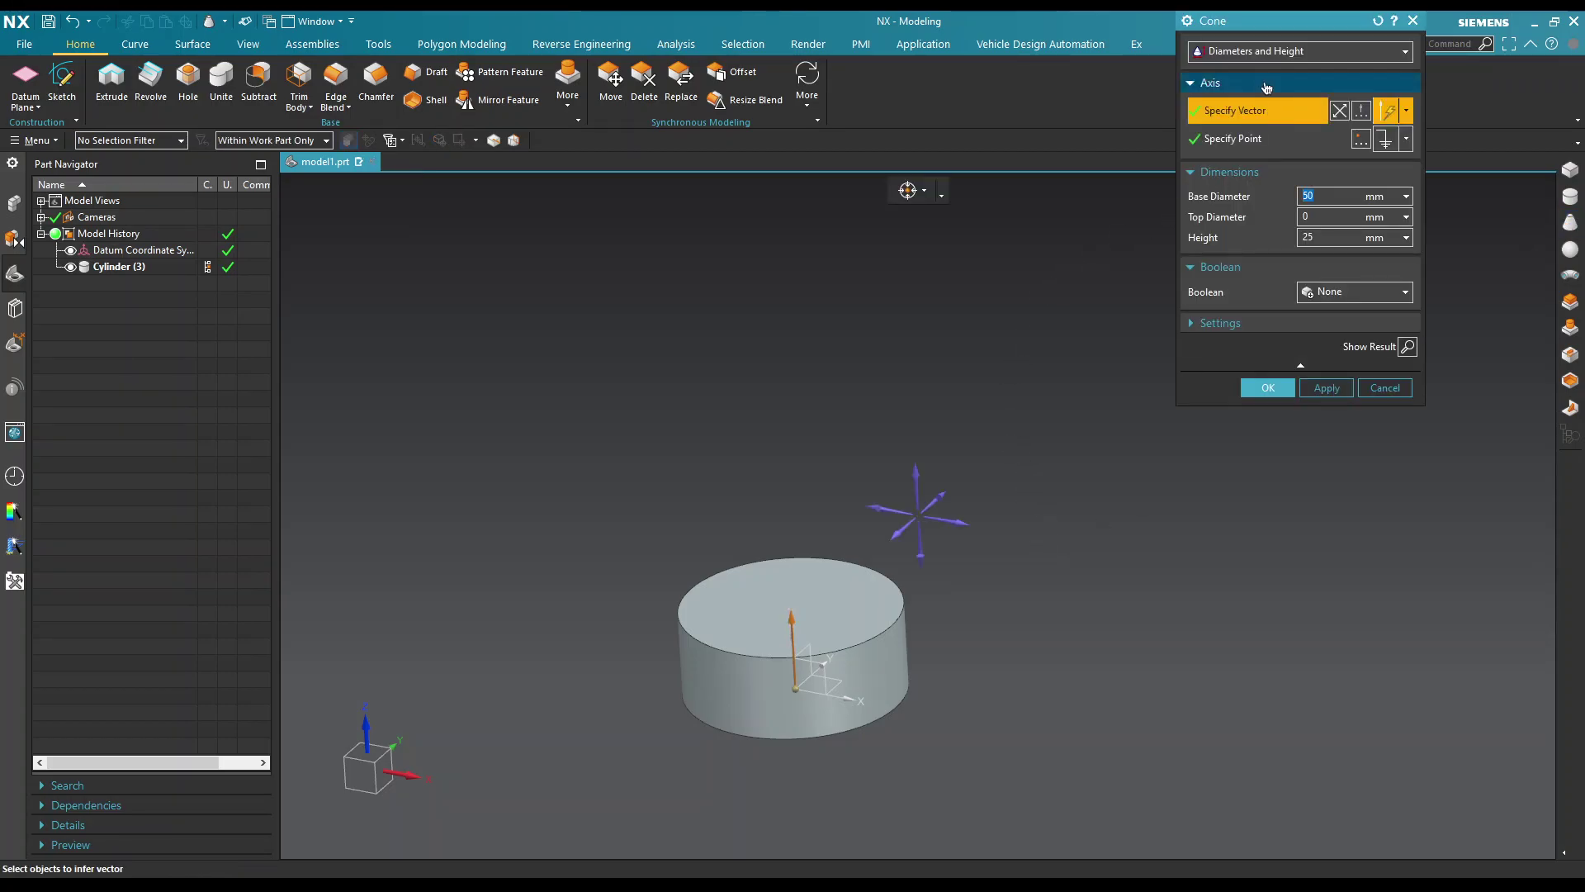
{"action": "key", "text": "Escape"}
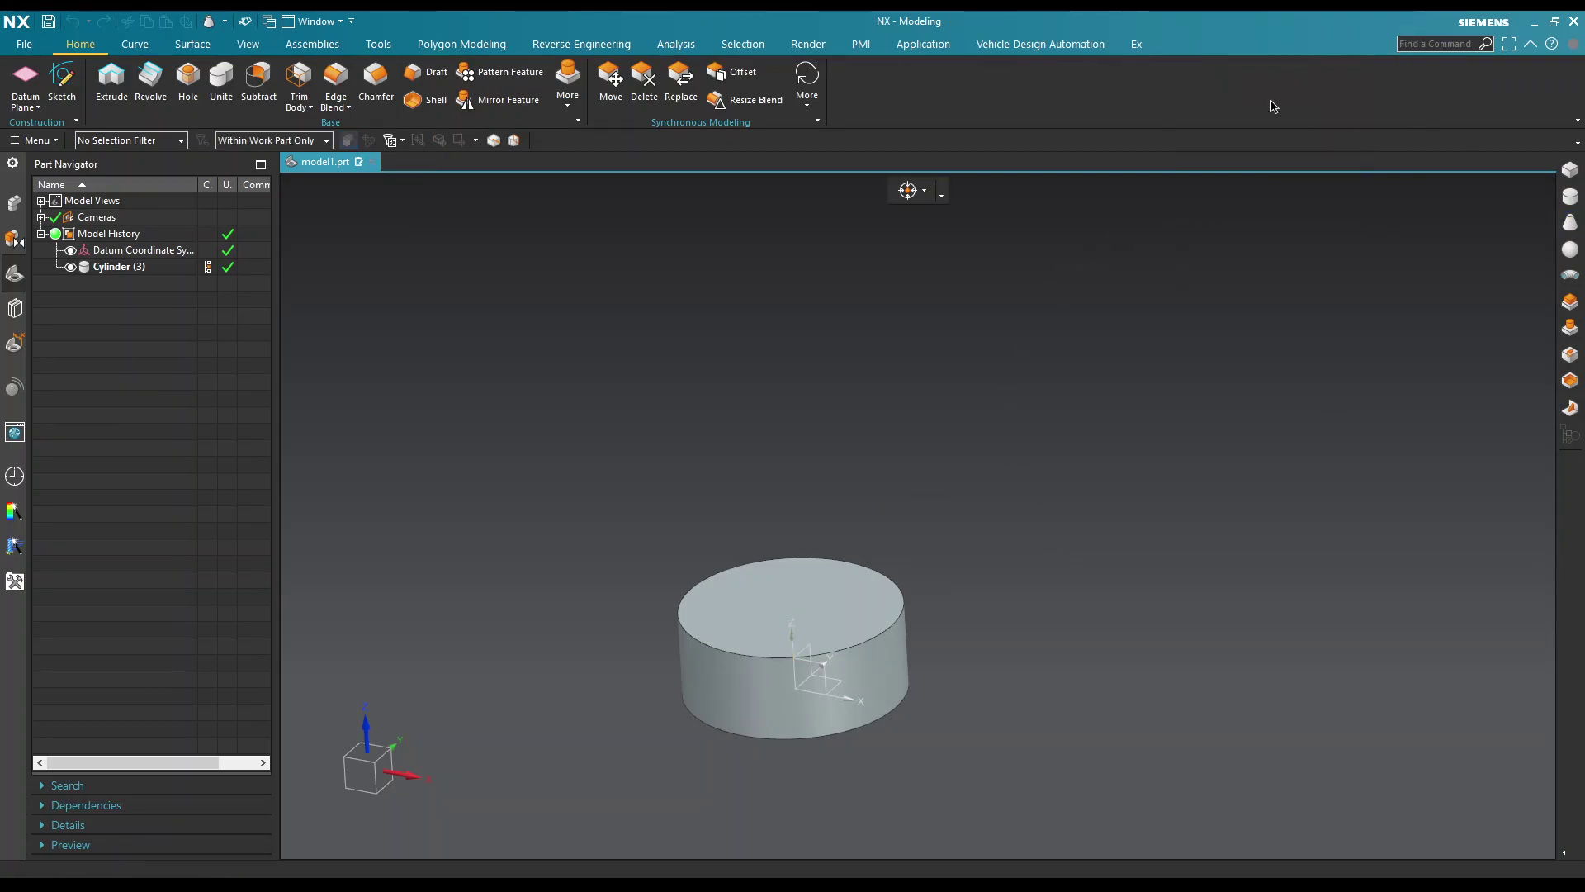
{"action": "left_click", "coordinate": [1404, 52]}
{"action": "left_click", "coordinate": [1238, 63]}
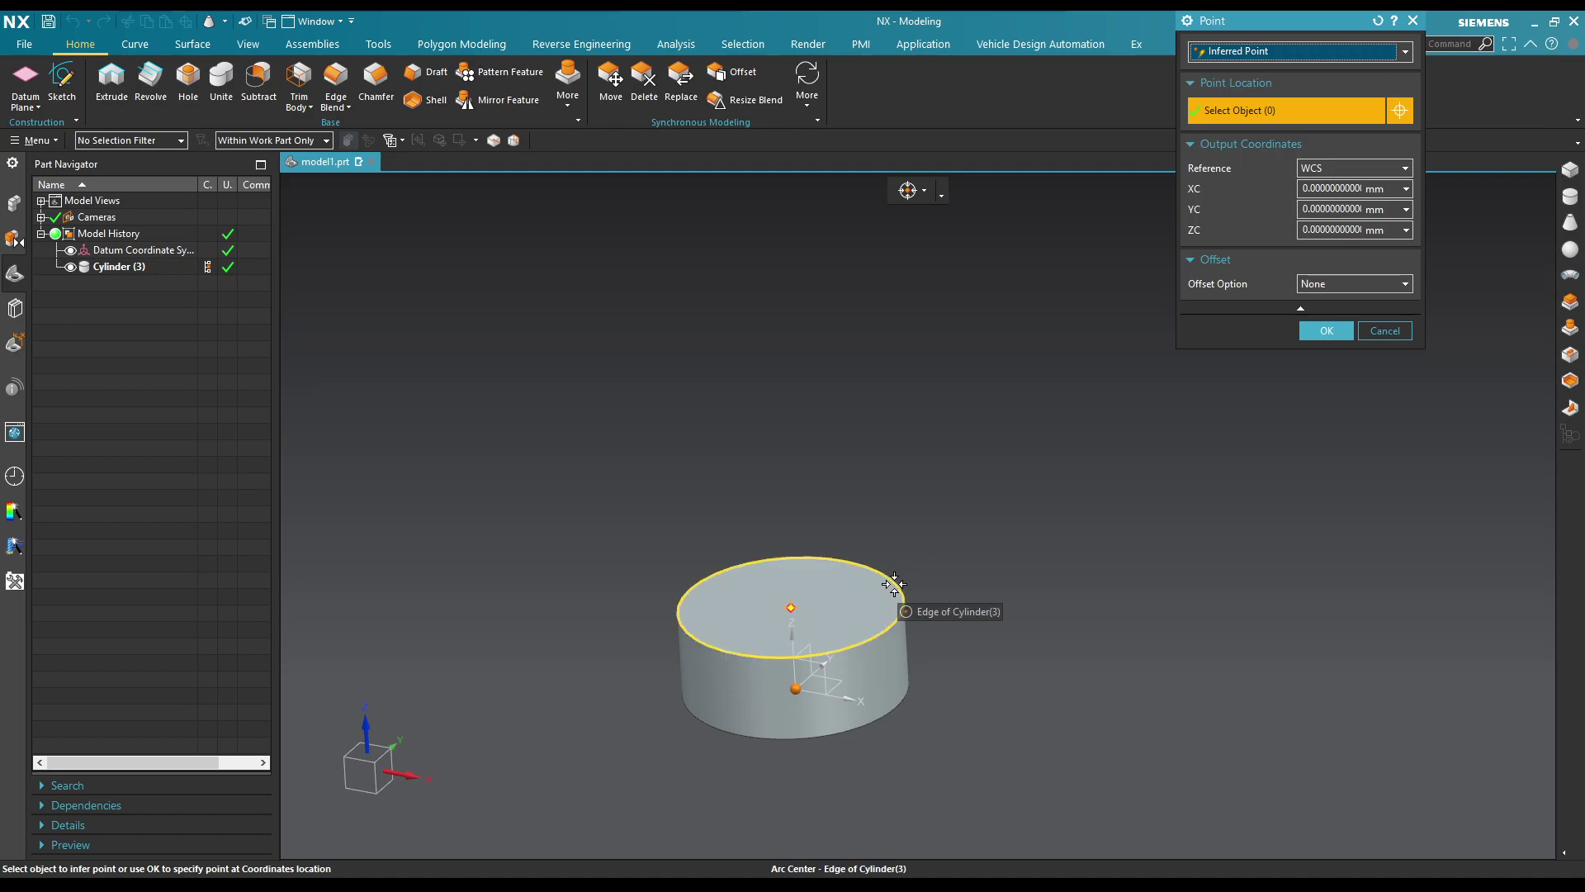
{"action": "left_click", "coordinate": [894, 583]}
{"action": "left_click", "coordinate": [1326, 330]}
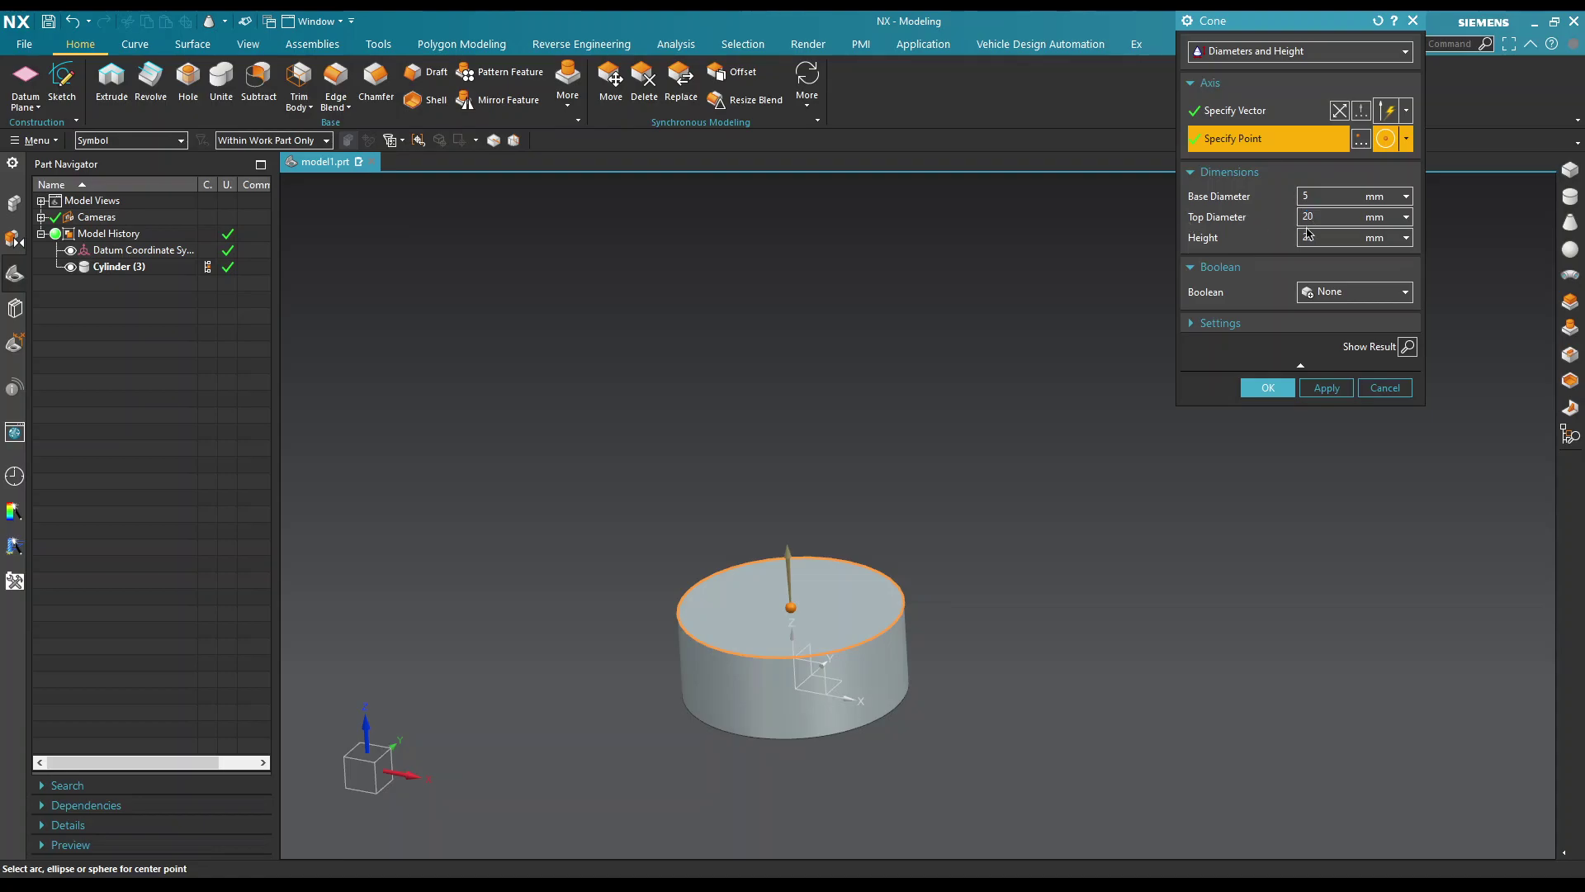
Step: Size the cone to flare from 5 mm to 15 mm over a 2 mm height, then create it
{"action": "double_click", "coordinate": [1308, 234]}
{"action": "left_click", "coordinate": [1409, 347]}
{"action": "middle_click_drag", "start_coordinate": [1023, 577], "coordinate": [990, 393]}
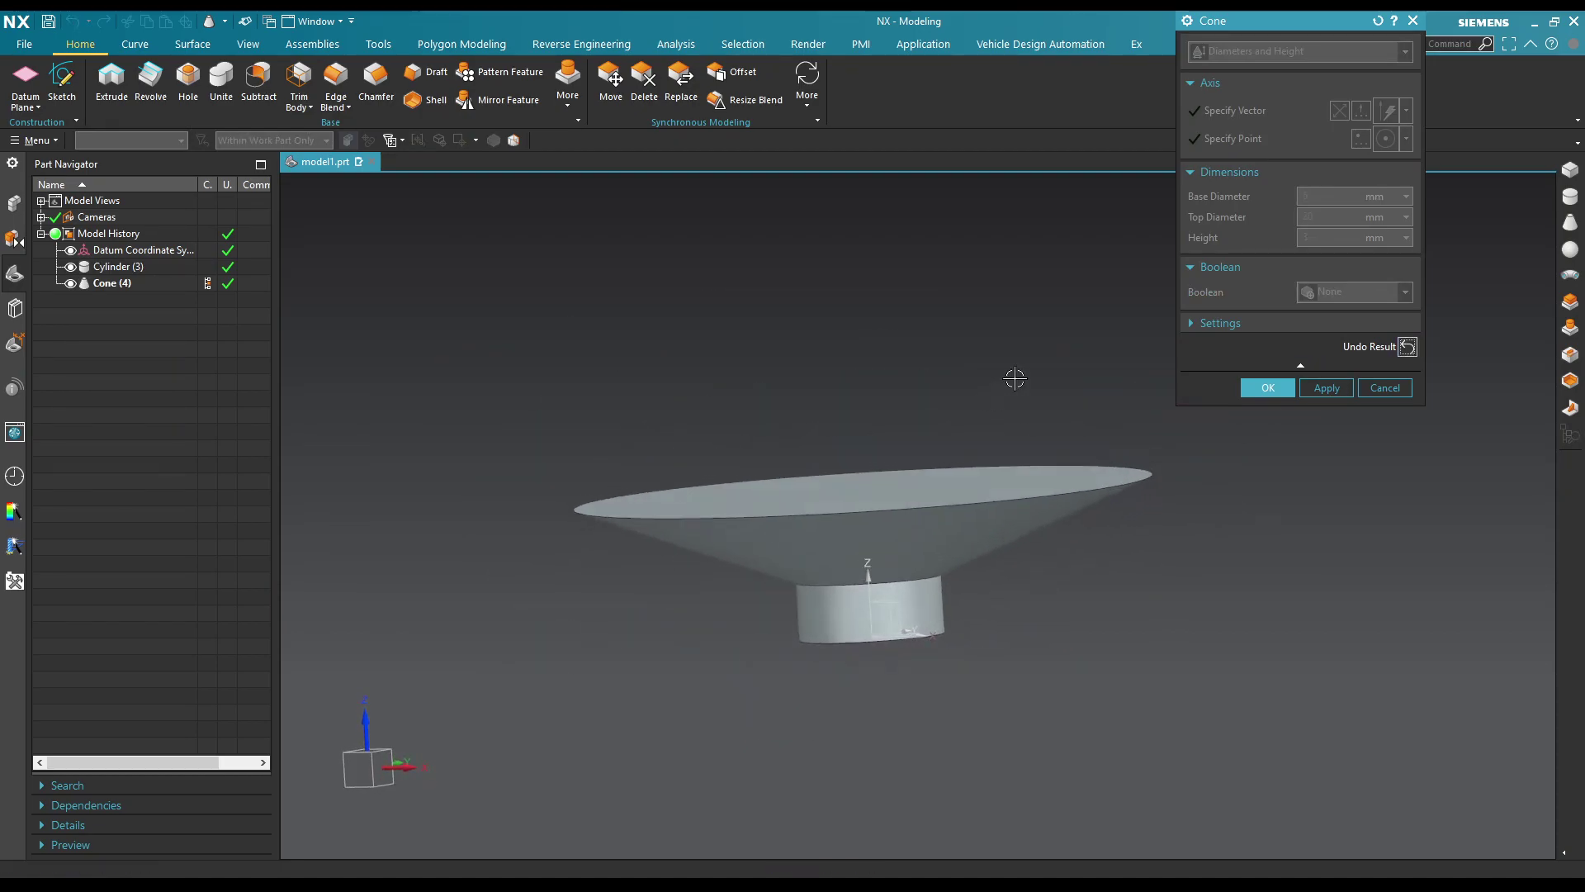
{"action": "left_click", "coordinate": [1407, 347]}
{"action": "left_click_drag", "start_coordinate": [1315, 216], "coordinate": [1262, 216]}
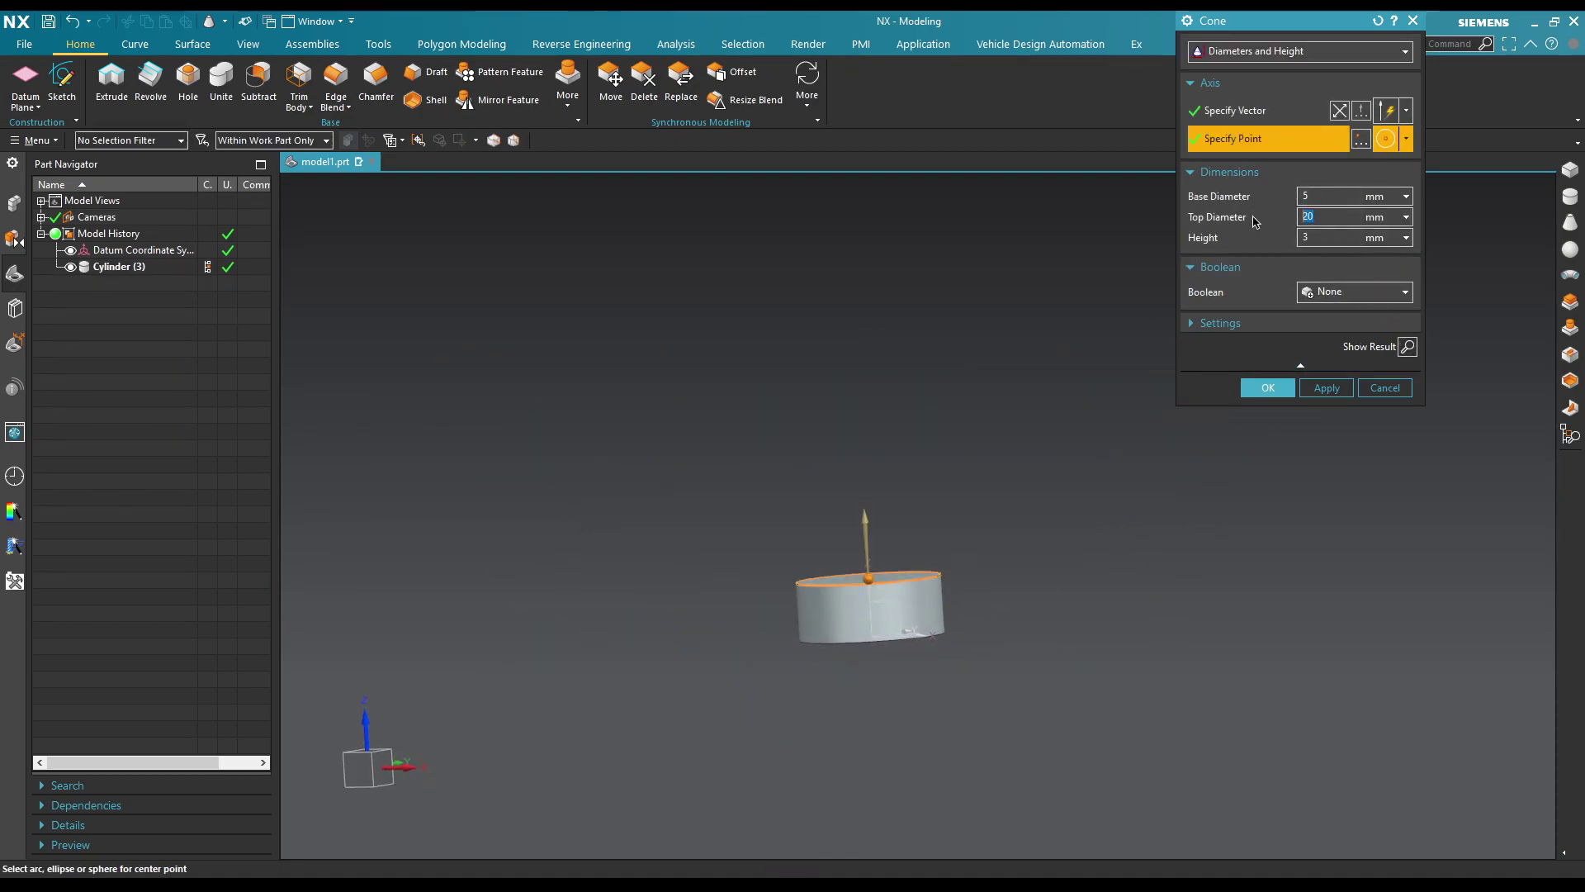
{"action": "type", "text": "10"}
{"action": "left_click", "coordinate": [1407, 347]}
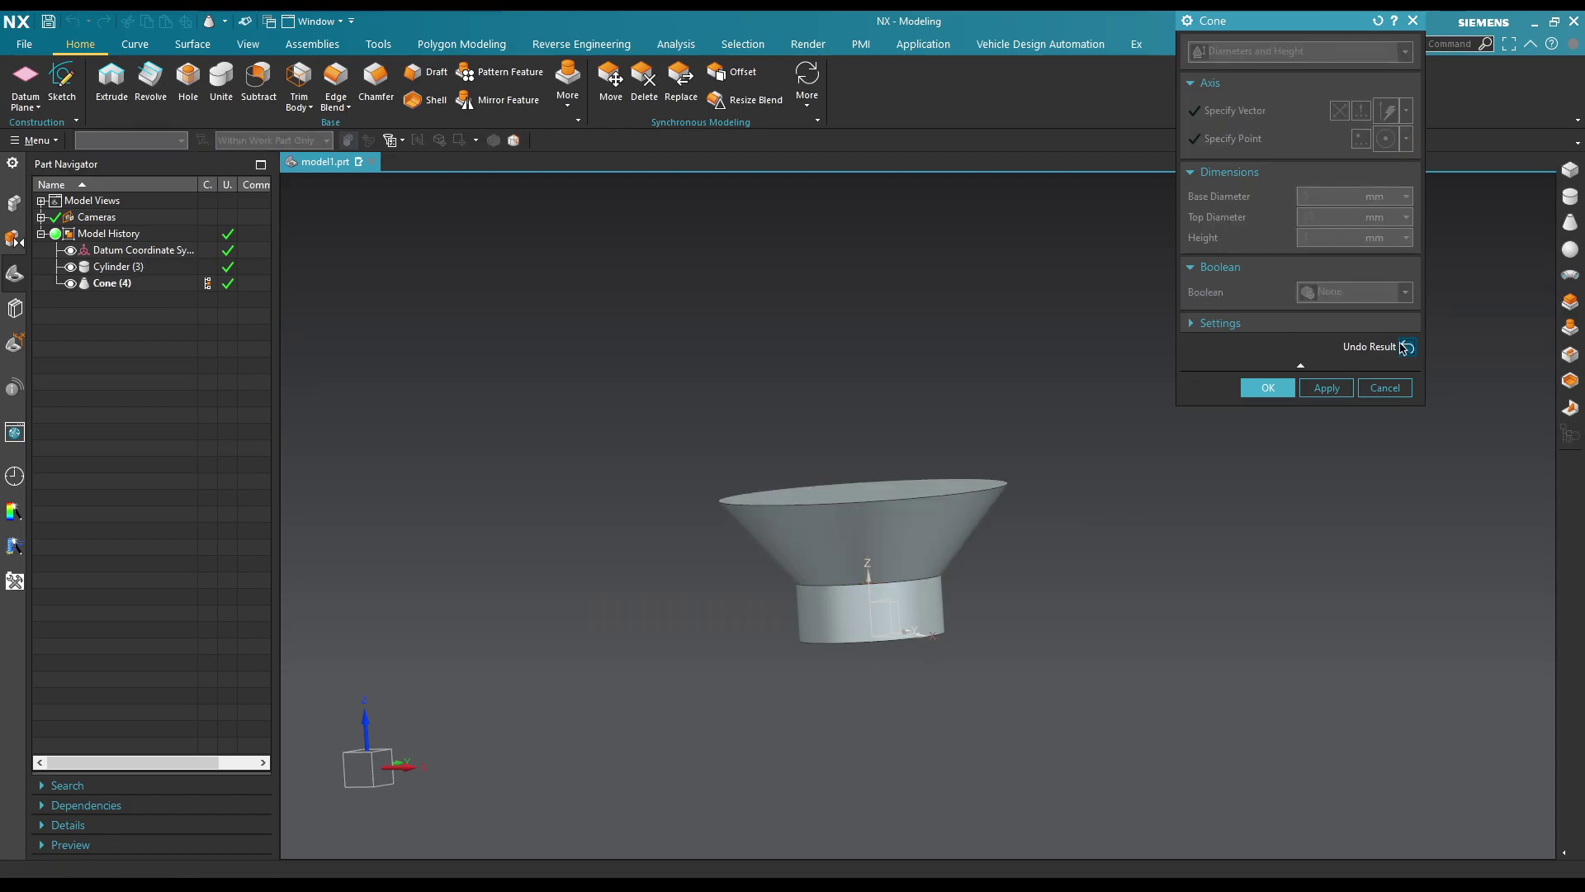
{"action": "left_click", "coordinate": [1406, 348]}
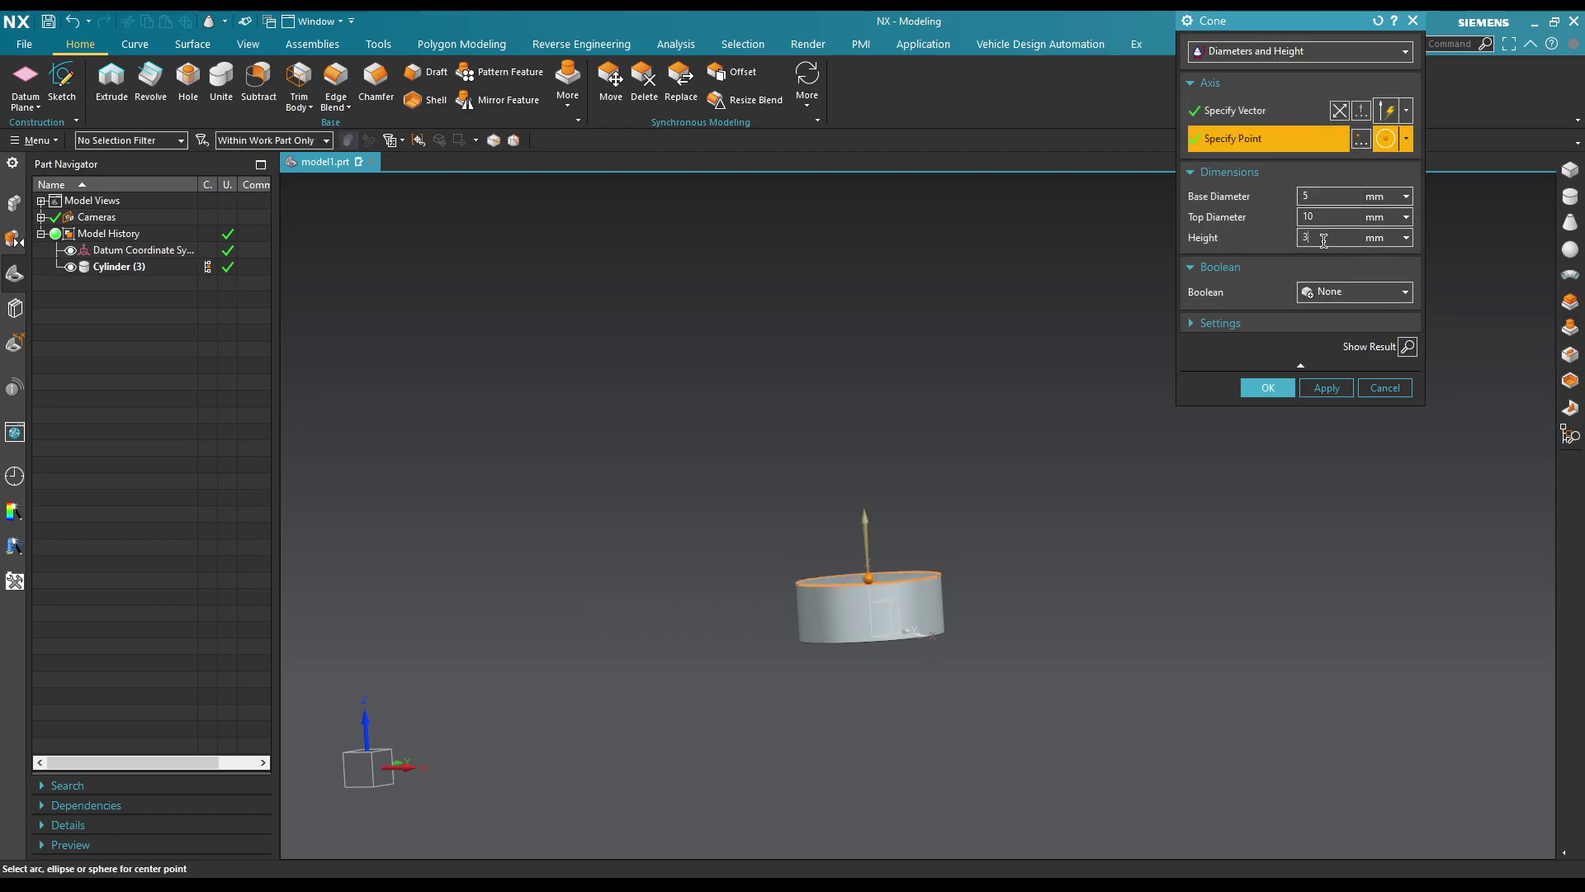
{"action": "type", "text": "2"}
{"action": "left_click", "coordinate": [1407, 347]}
{"action": "mouse_move", "coordinate": [1025, 560]}
{"action": "middle_mouse_down"}
{"action": "mouse_move", "coordinate": [1043, 520]}
{"action": "mouse_move", "coordinate": [1037, 499]}
{"action": "mouse_move", "coordinate": [1019, 572]}
{"action": "mouse_move", "coordinate": [1046, 374]}
{"action": "middle_mouse_up"}
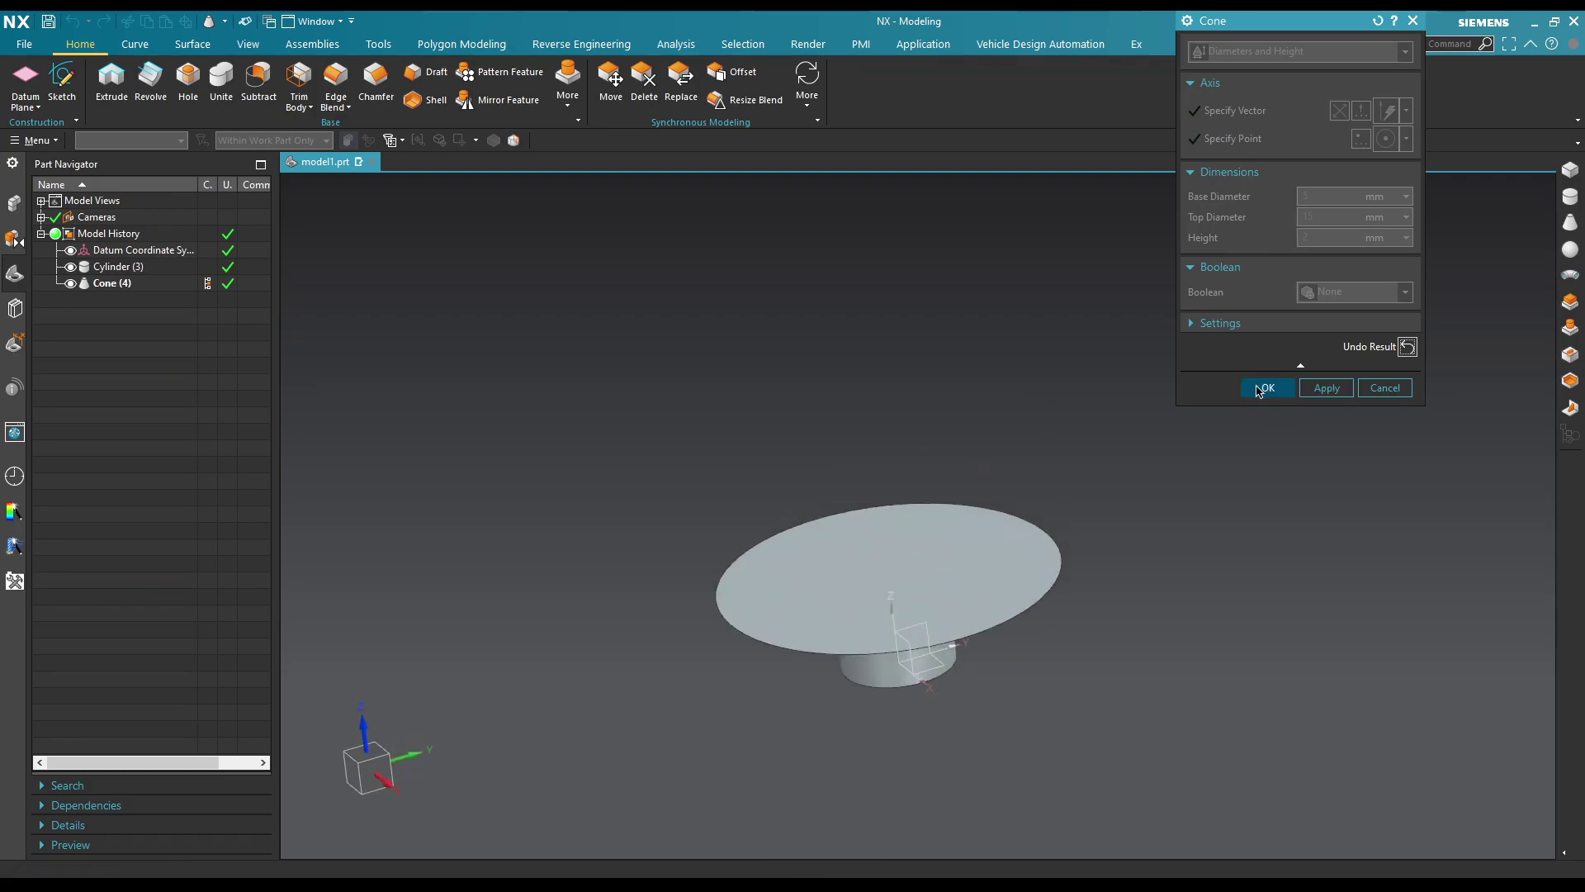
{"action": "left_click", "coordinate": [1267, 387]}
Step: Start a new cylinder with its base point at the cone's top rim centre
{"action": "left_click", "coordinate": [1571, 201]}
{"action": "left_click", "coordinate": [1288, 142]}
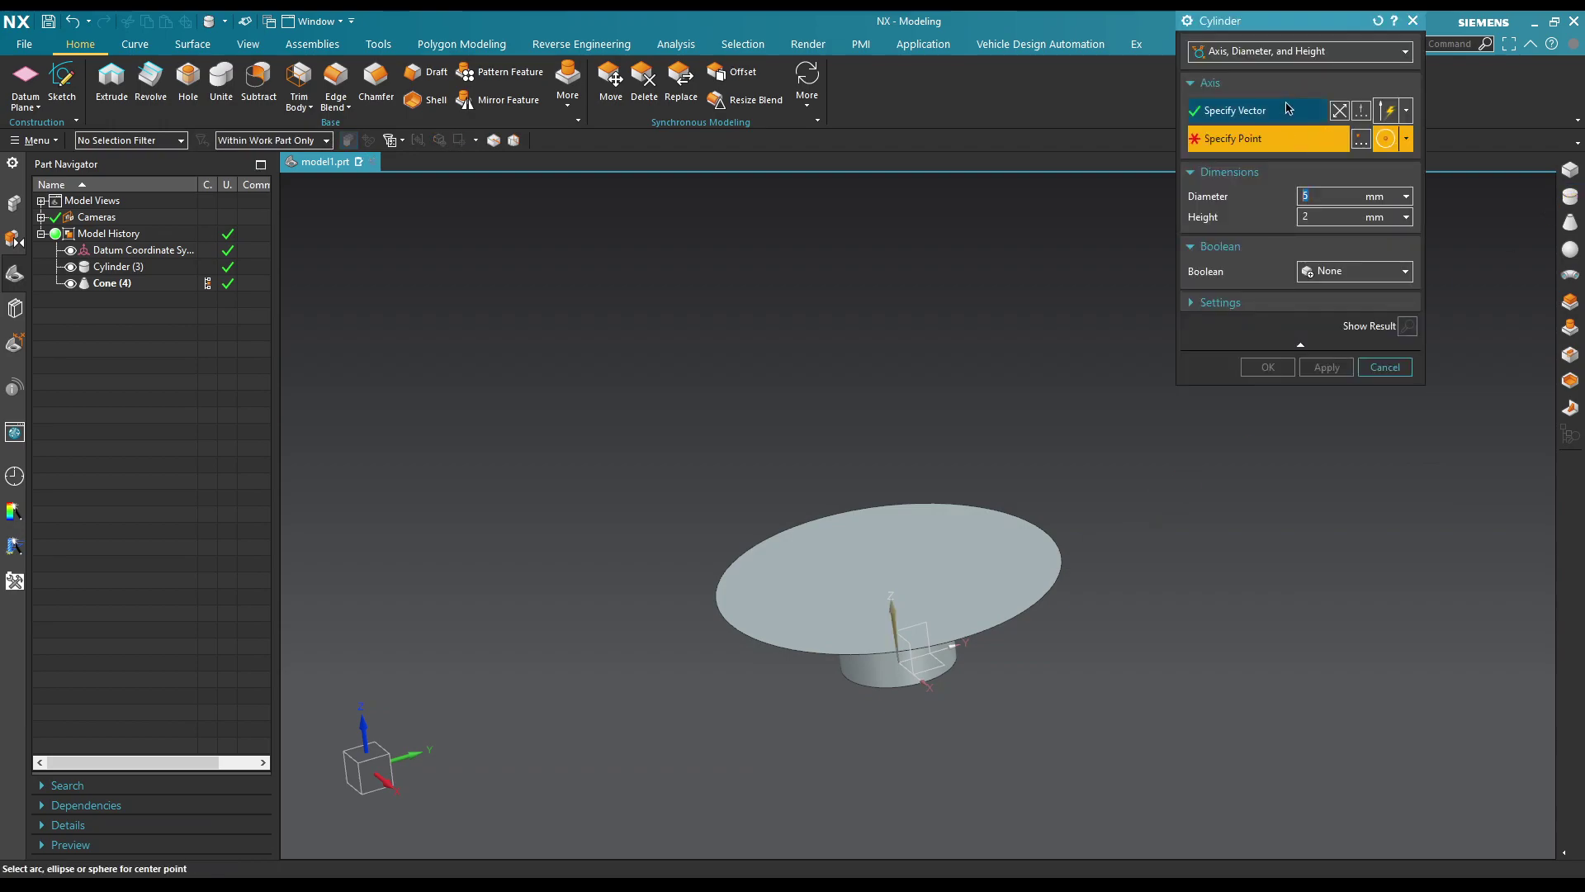
{"action": "left_click", "coordinate": [1241, 52]}
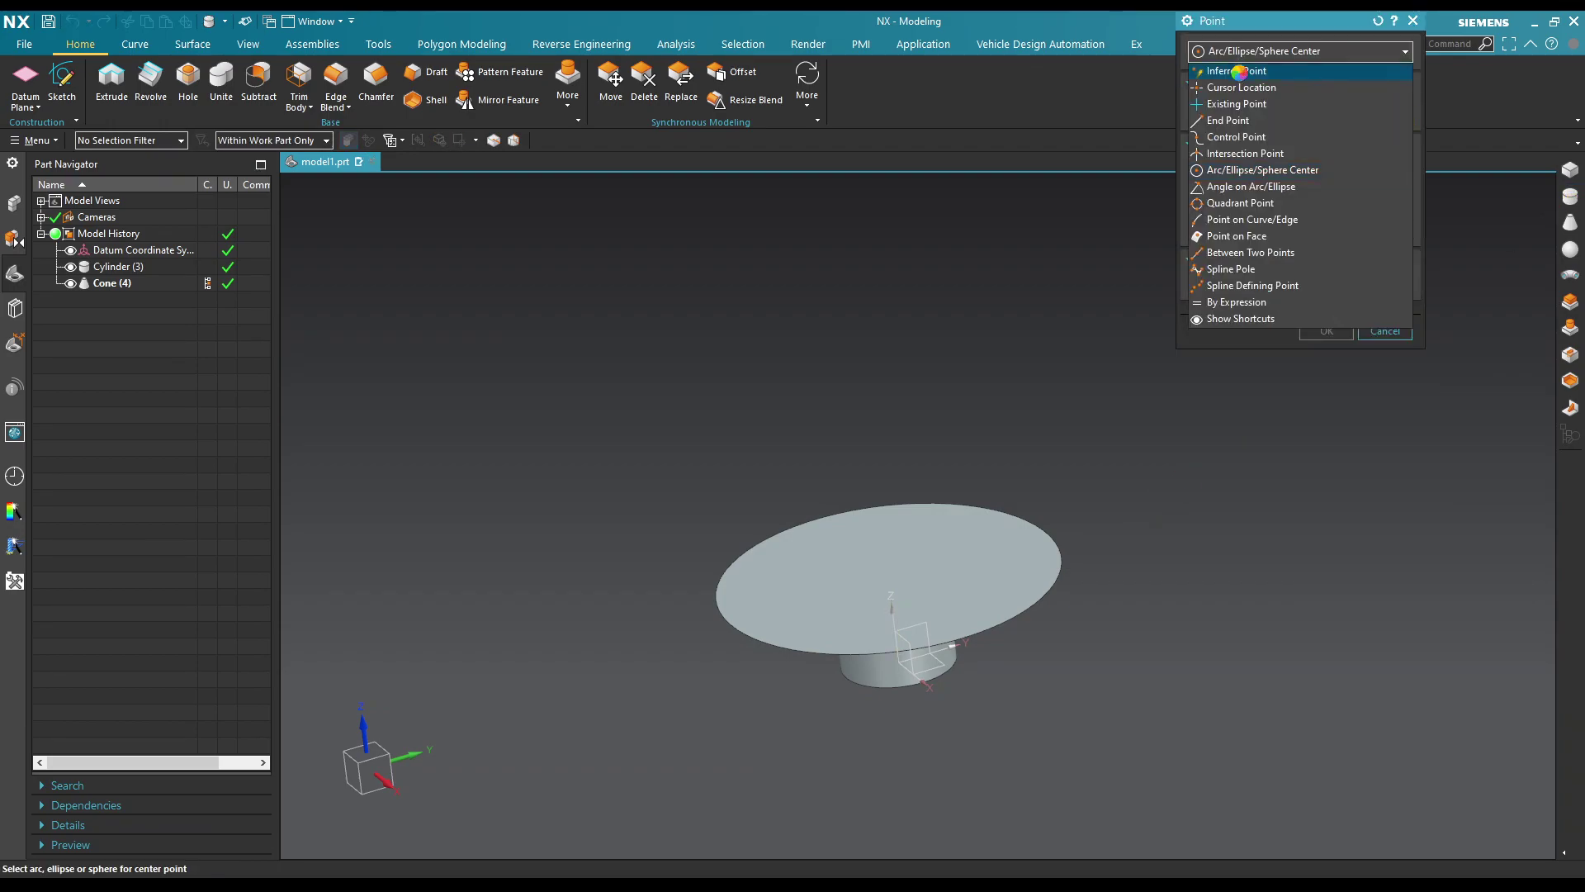
{"action": "left_click", "coordinate": [1059, 546]}
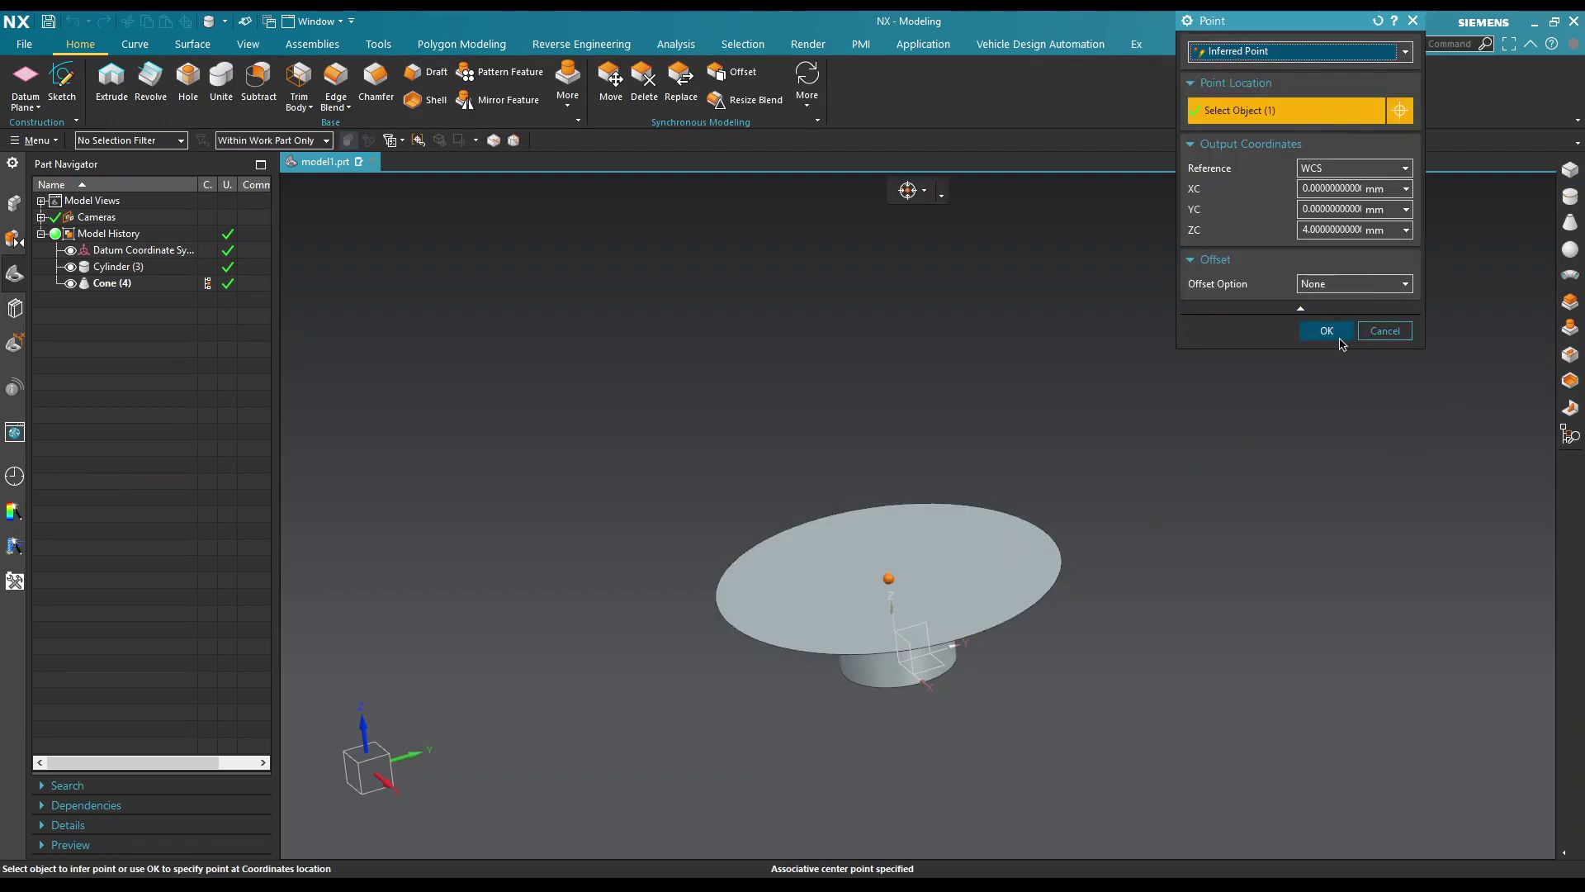
{"action": "left_click", "coordinate": [1326, 331]}
Step: Set the cylinder to 15 mm diameter and 15 mm height, preview, and create it
{"action": "scroll", "coordinate": [1013, 559], "scroll_direction": "down", "scroll_amount": 3}
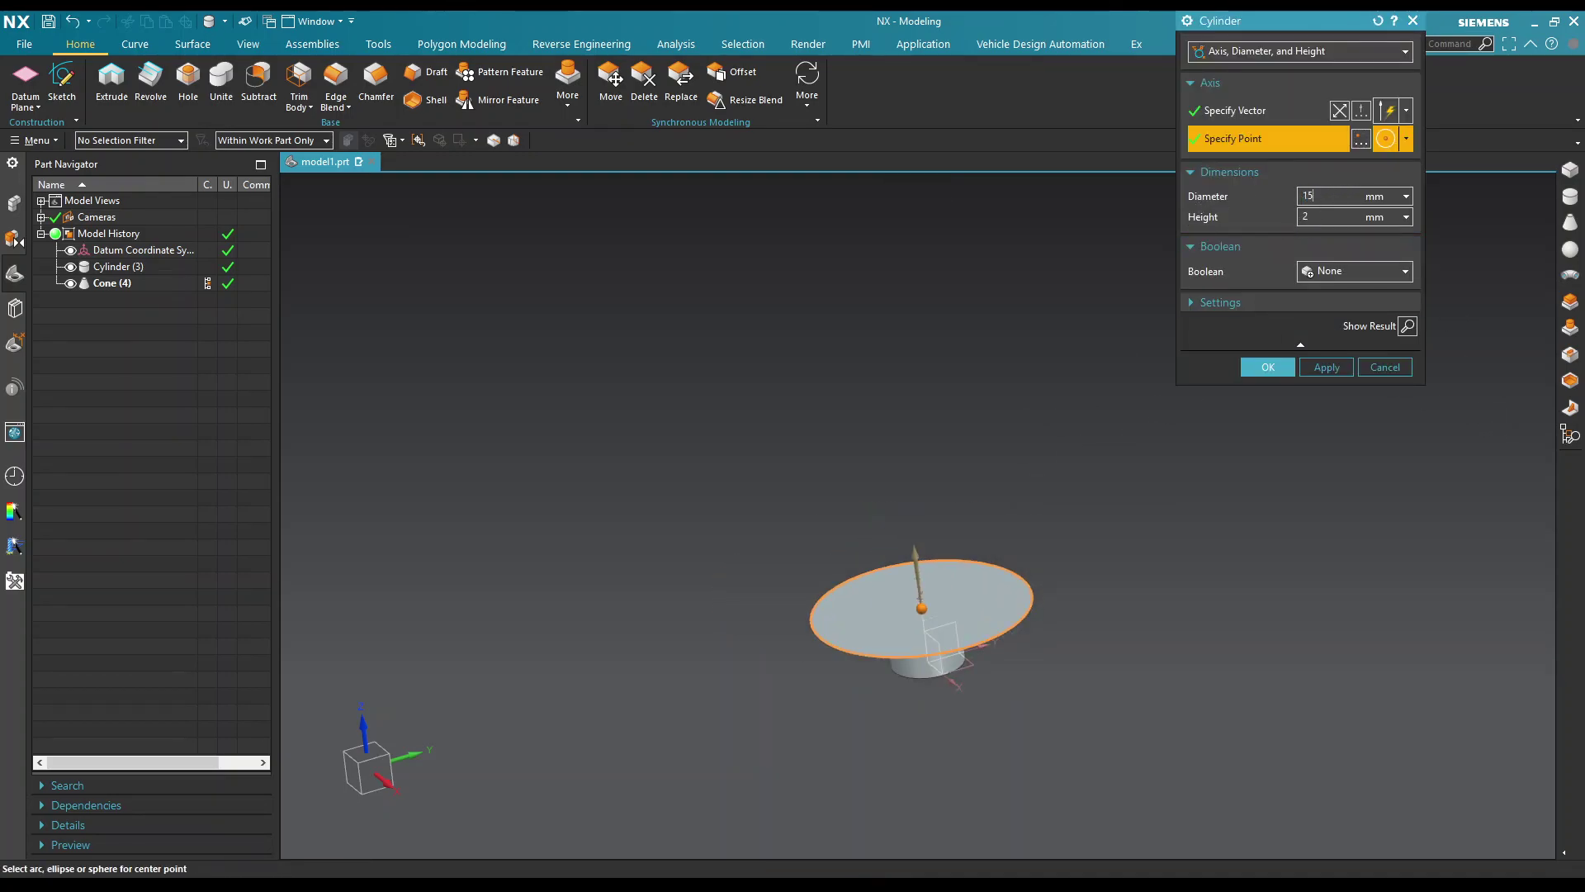
{"action": "scroll", "coordinate": [979, 425], "scroll_direction": "up", "scroll_amount": 2}
{"action": "key", "text": "Tab"}
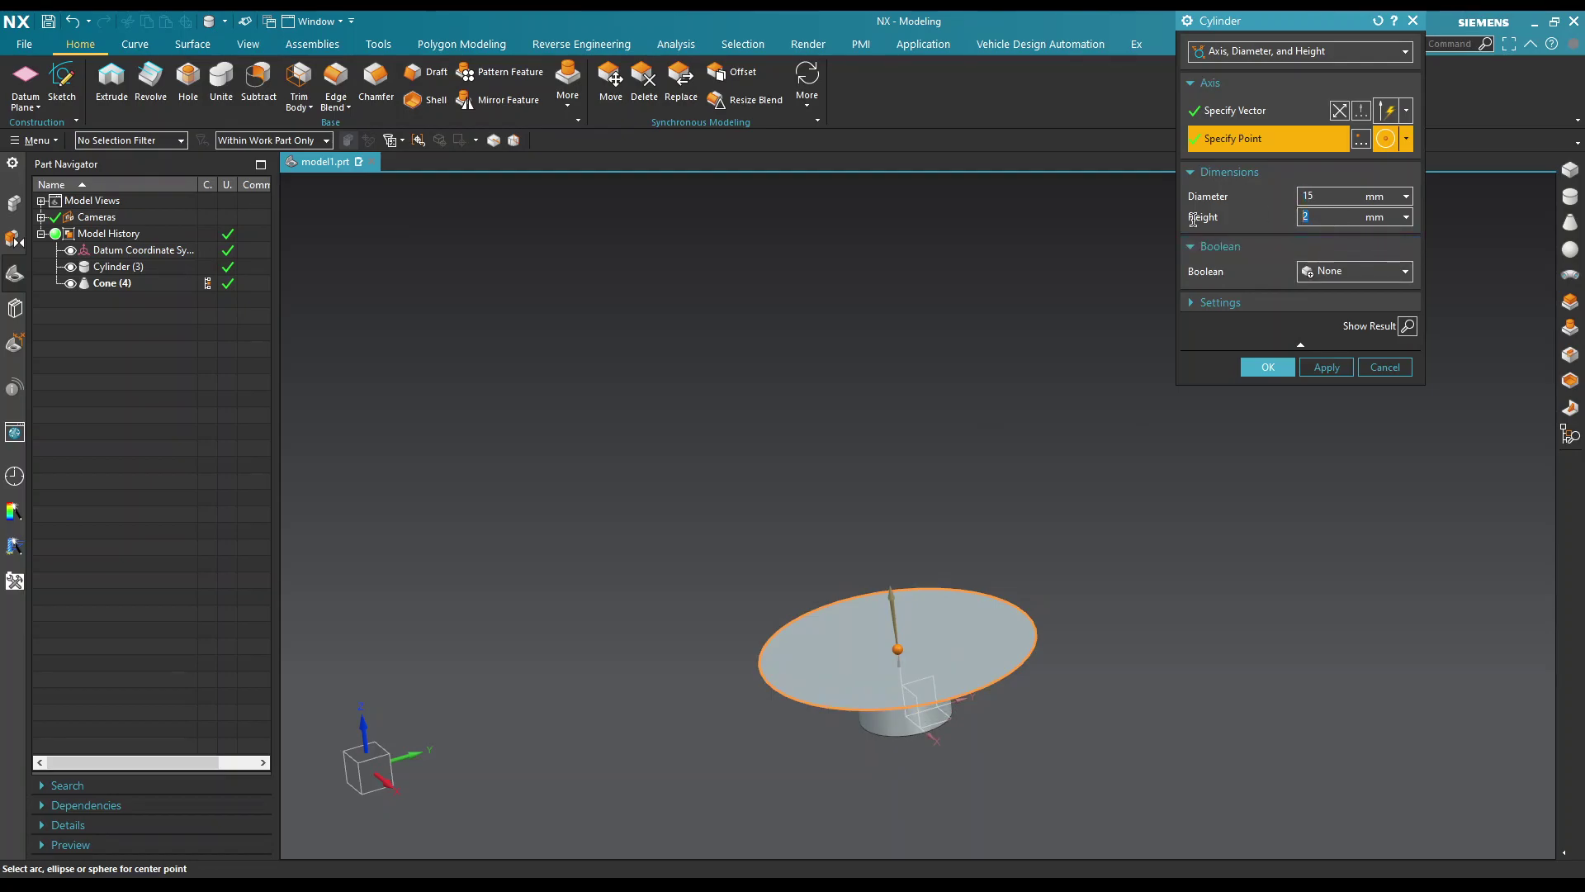
{"action": "mouse_move", "coordinate": [1043, 538]}
{"action": "middle_mouse_down"}
{"action": "mouse_move", "coordinate": [1037, 517]}
{"action": "mouse_move", "coordinate": [1023, 548]}
{"action": "middle_mouse_up"}
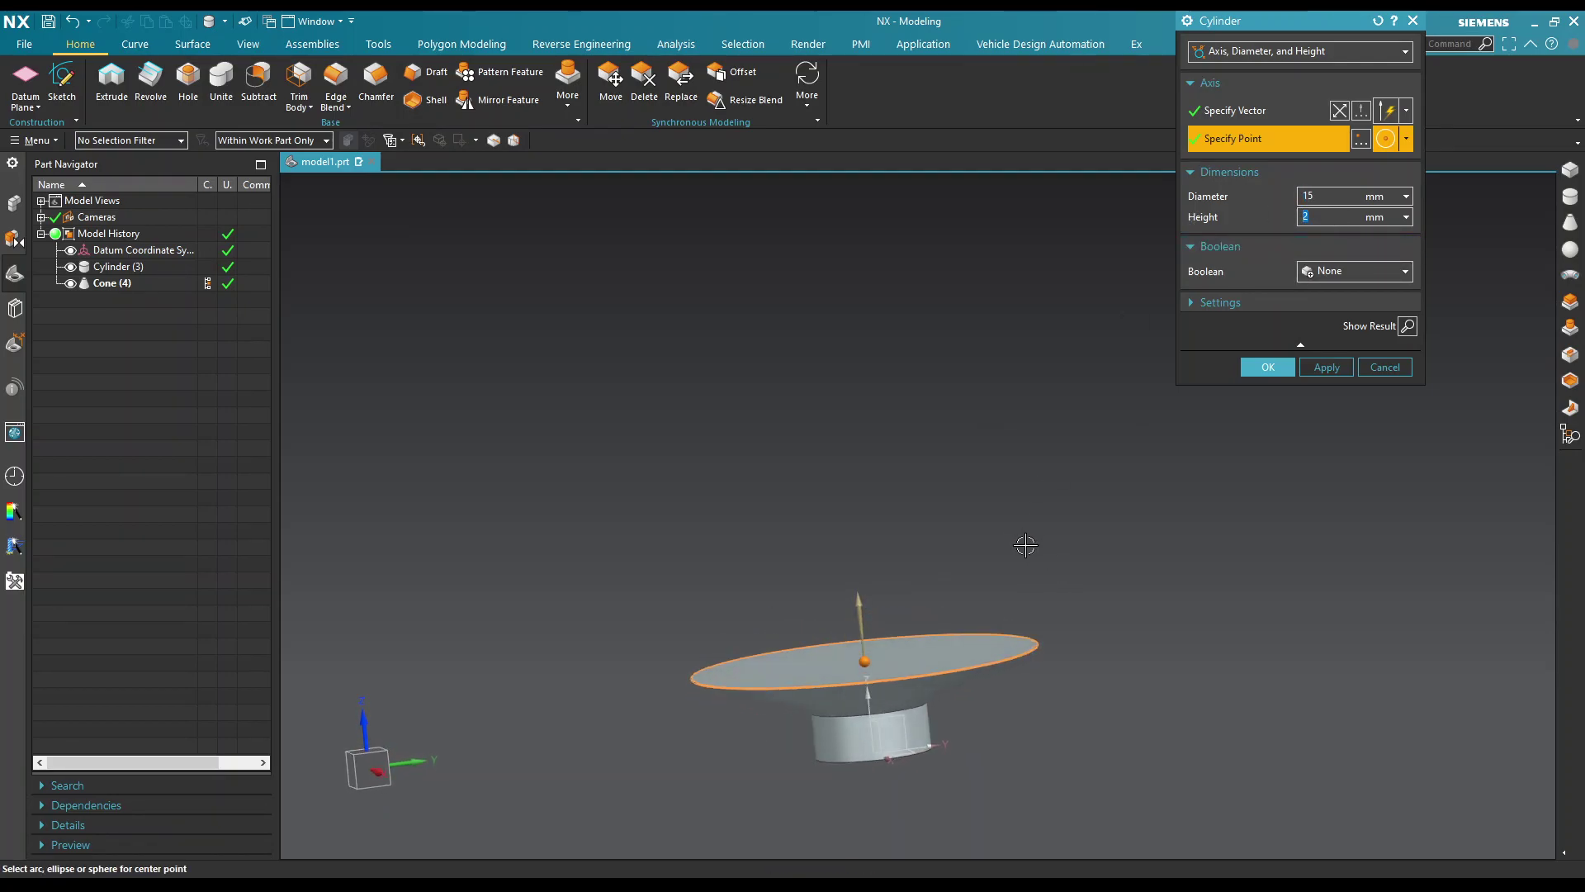
{"action": "type", "text": "15"}
{"action": "left_click", "coordinate": [1407, 325]}
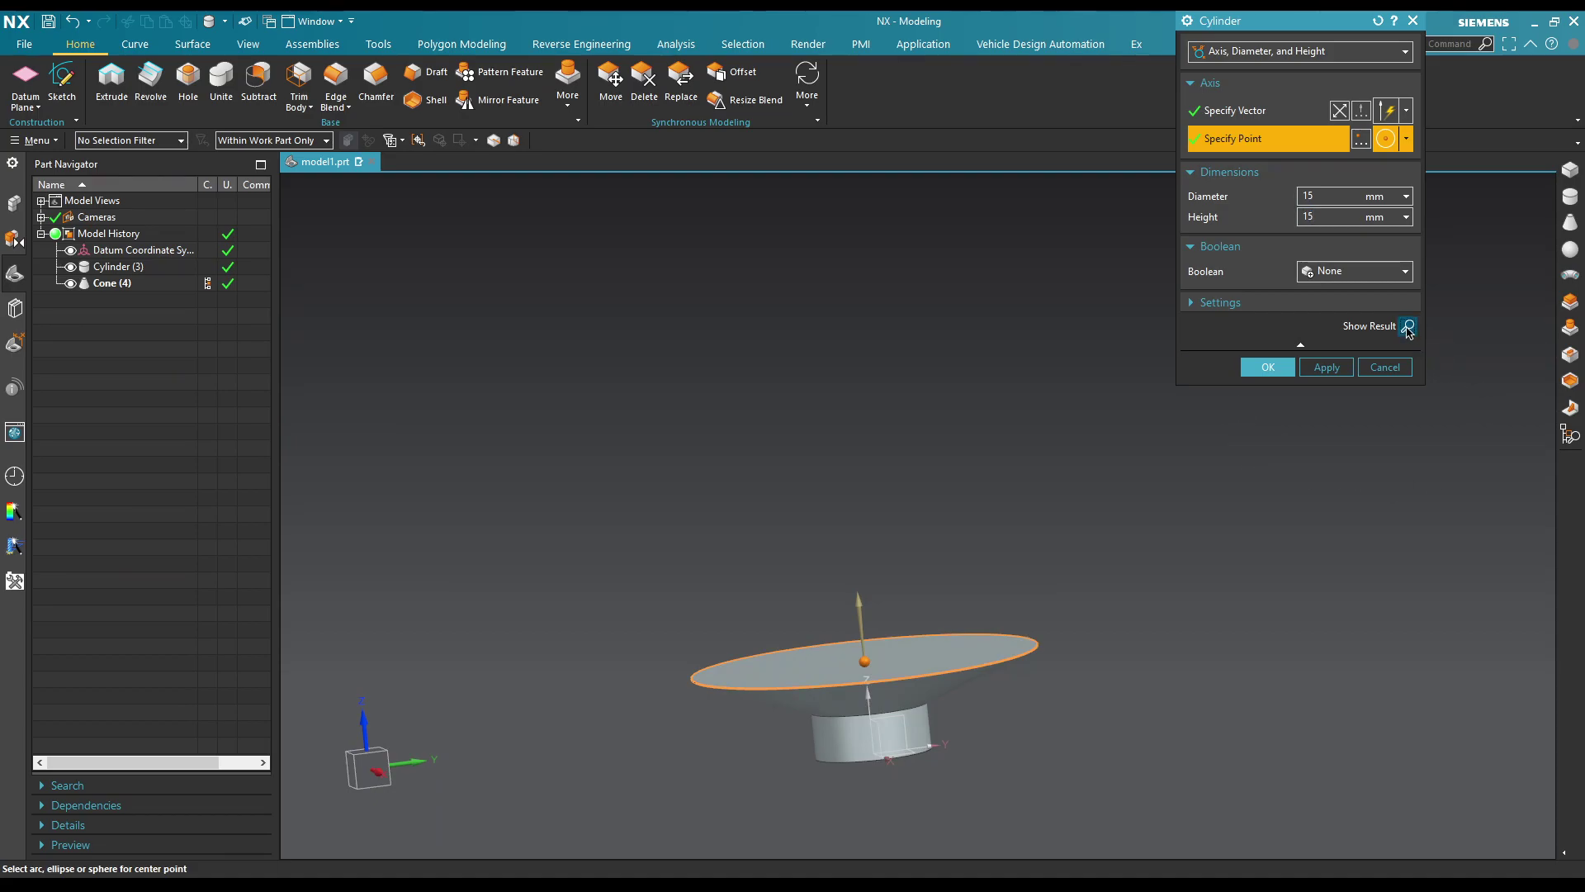
{"action": "scroll", "coordinate": [1021, 570], "scroll_direction": "down", "scroll_amount": 3}
{"action": "scroll", "coordinate": [1002, 492], "scroll_direction": "down", "scroll_amount": 2}
{"action": "mouse_move", "coordinate": [1023, 443]}
{"action": "middle_mouse_down"}
{"action": "mouse_move", "coordinate": [1065, 432]}
{"action": "mouse_move", "coordinate": [1052, 469]}
{"action": "mouse_move", "coordinate": [1005, 400]}
{"action": "middle_mouse_up"}
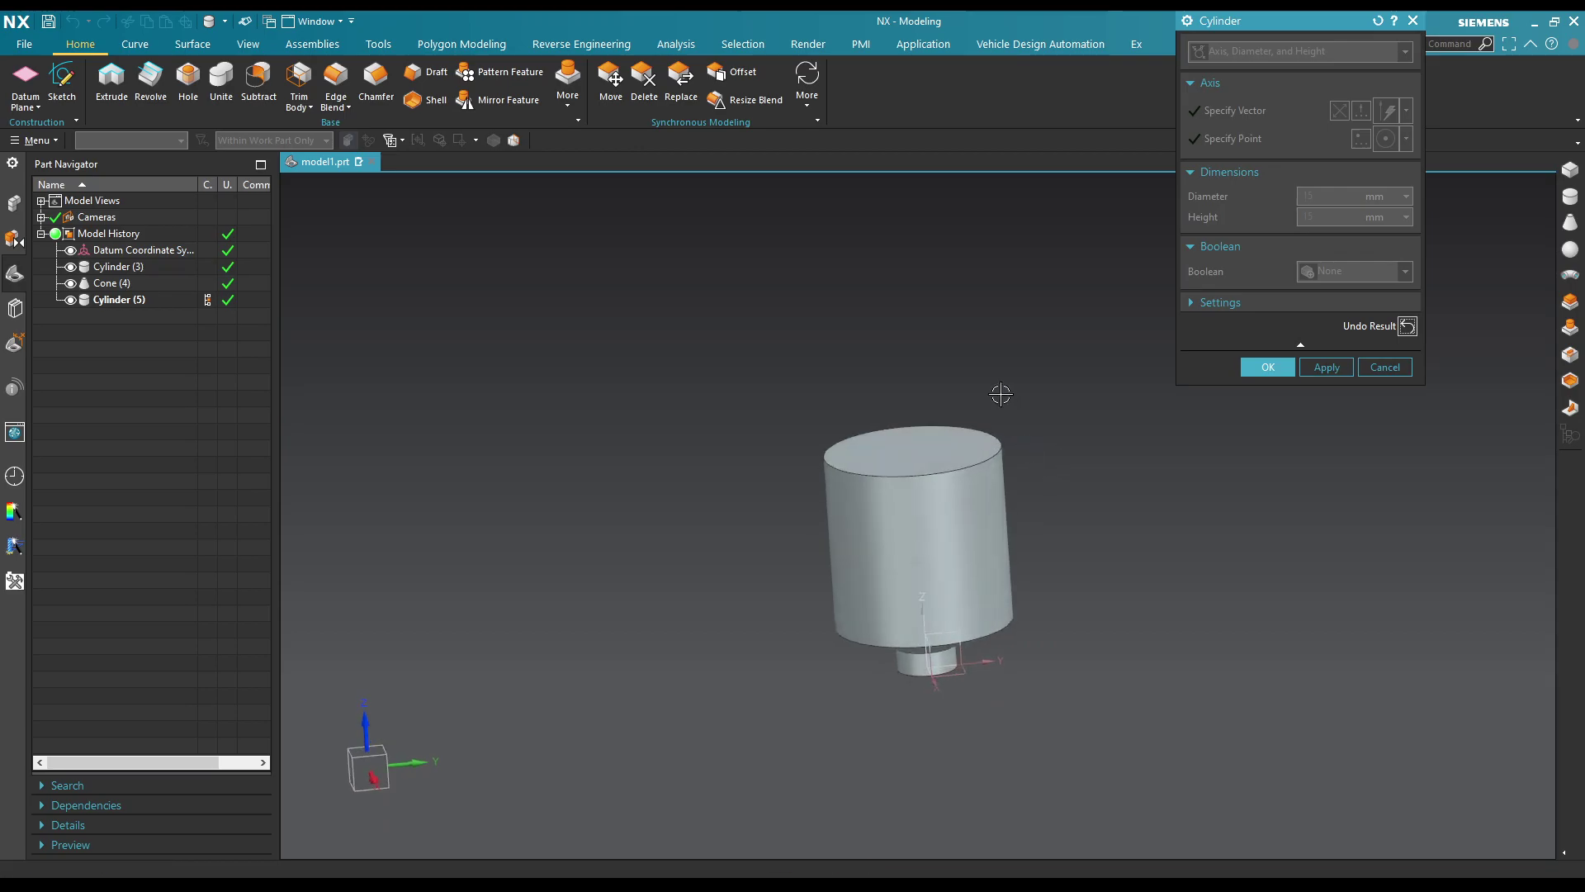
{"action": "scroll", "coordinate": [1006, 400], "scroll_direction": "up", "scroll_amount": 3}
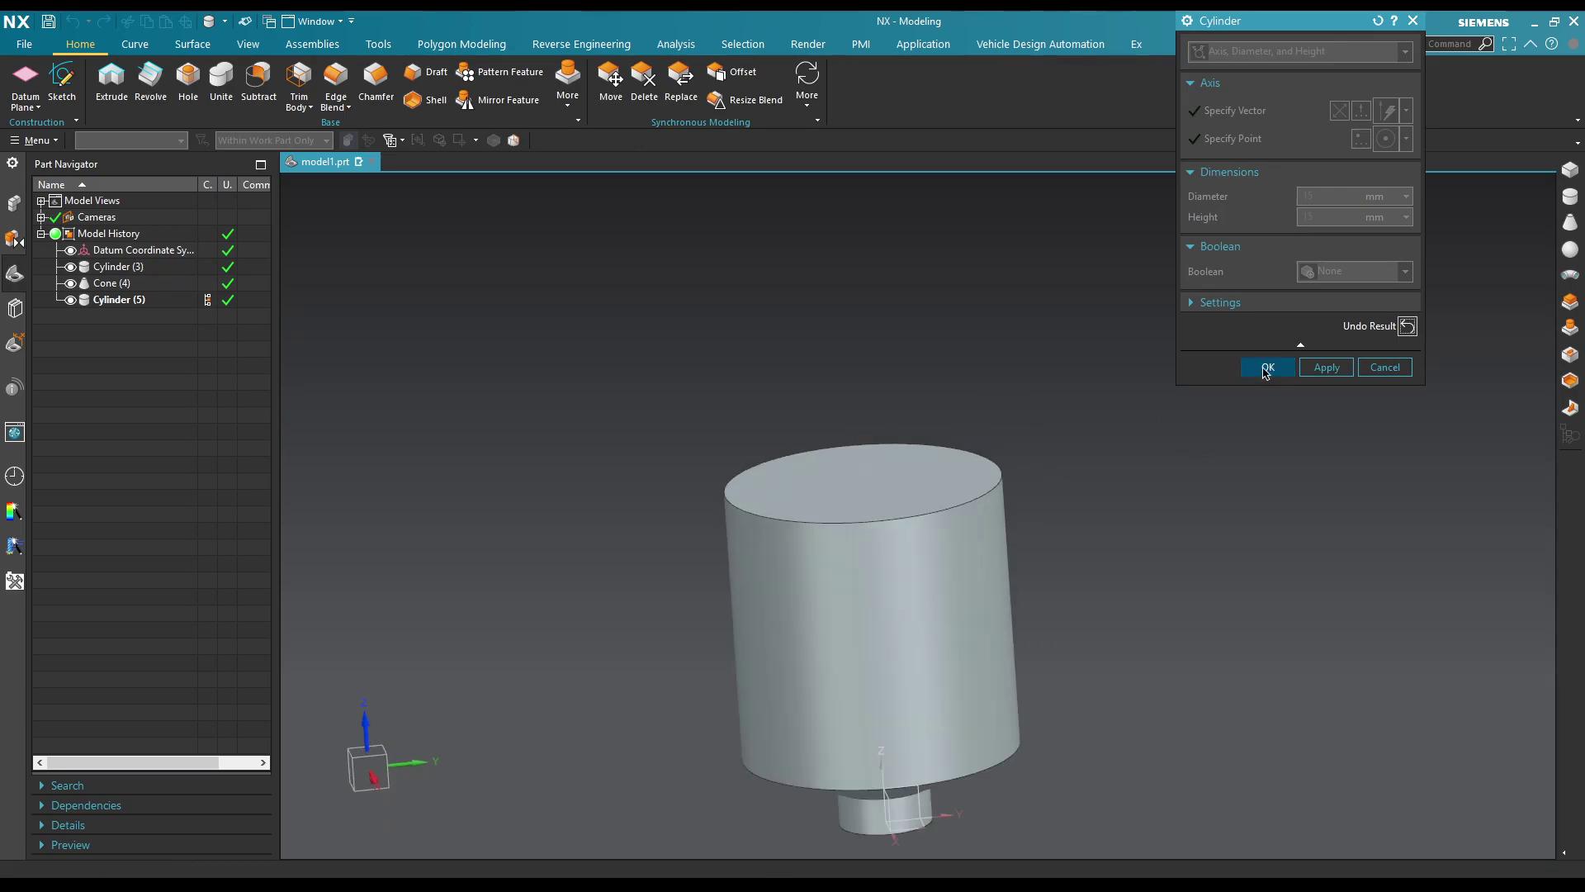
{"action": "left_click", "coordinate": [1266, 369]}
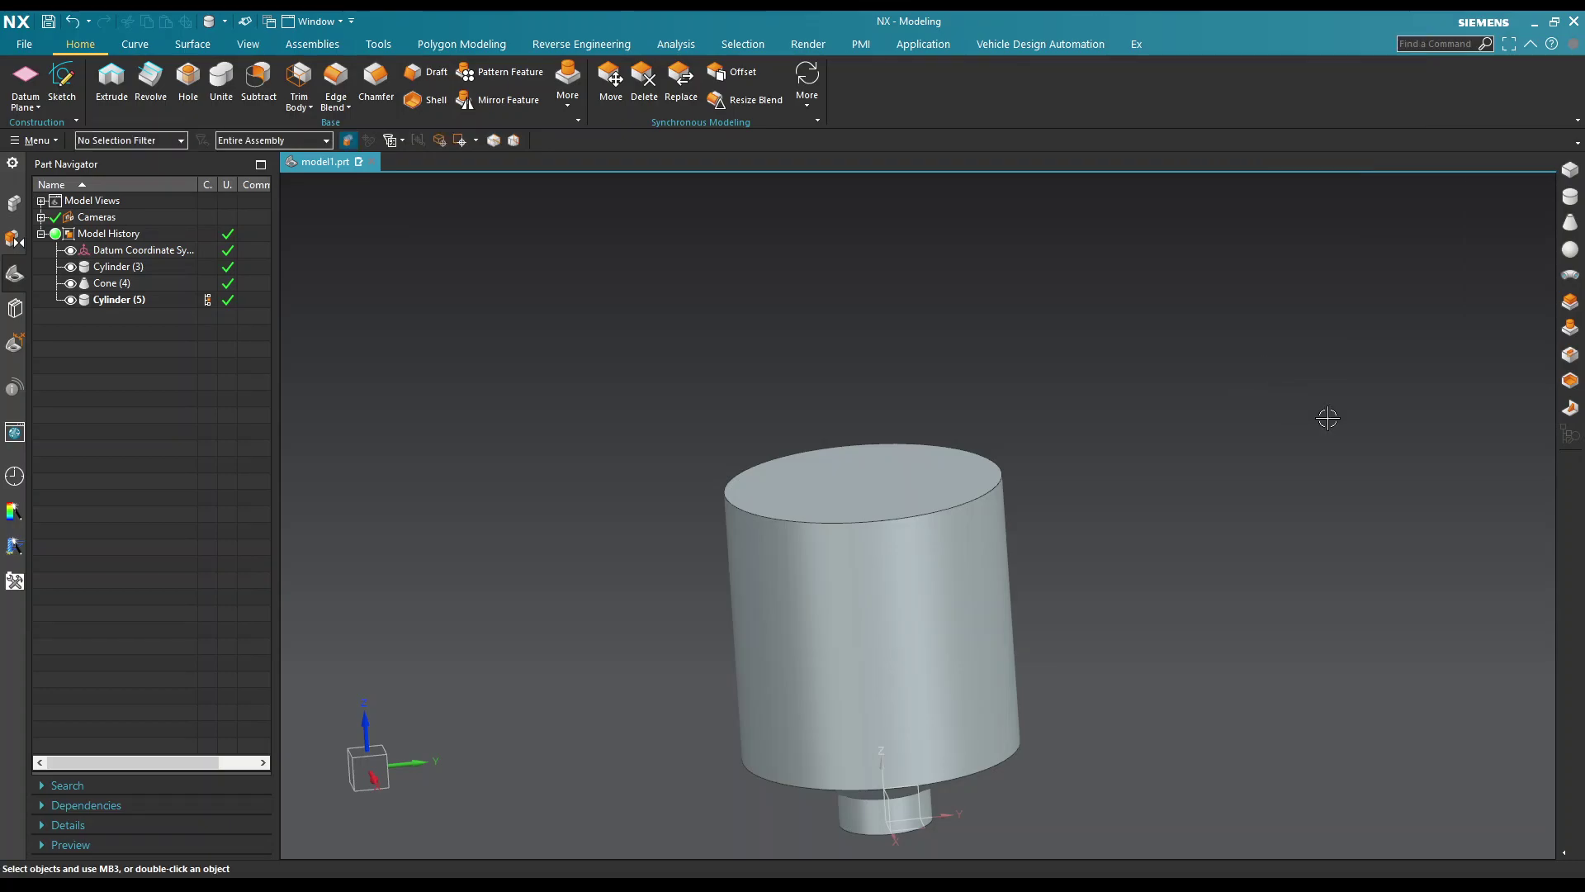
Step: Start another cylinder with its base point at the tall cylinder's top centre
{"action": "left_click", "coordinate": [1565, 198]}
{"action": "scroll", "coordinate": [1032, 445], "scroll_direction": "down", "scroll_amount": 2}
{"action": "scroll", "coordinate": [1050, 442], "scroll_direction": "up", "scroll_amount": 2}
{"action": "scroll", "coordinate": [1066, 440], "scroll_direction": "up", "scroll_amount": 2}
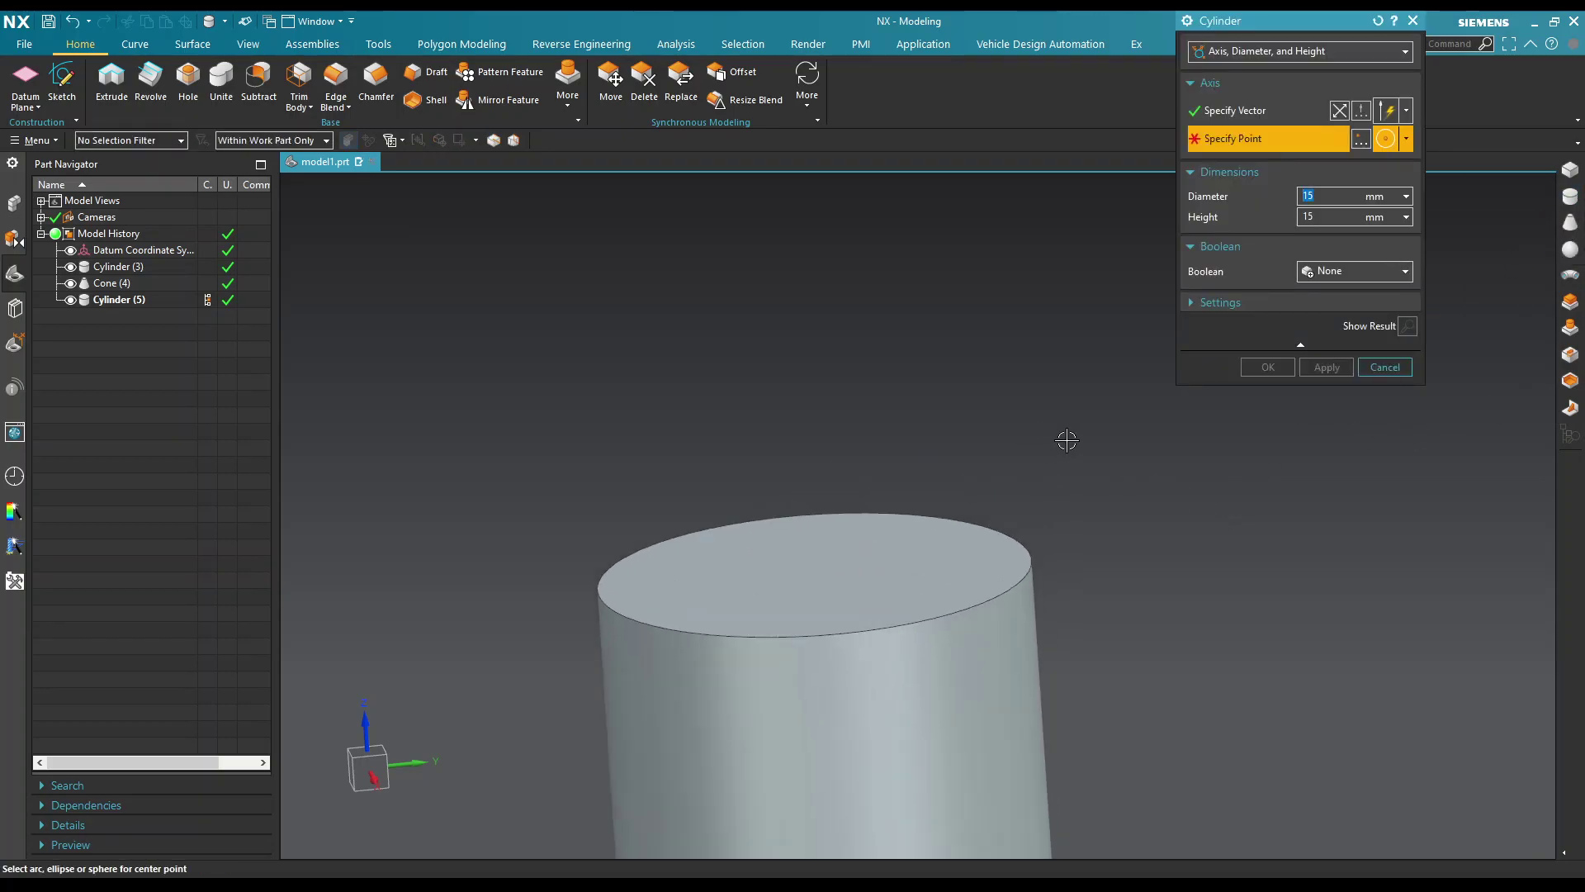
{"action": "scroll", "coordinate": [1031, 413], "scroll_direction": "down", "scroll_amount": 2}
{"action": "middle_click_drag", "start_coordinate": [1032, 417], "coordinate": [1043, 410]}
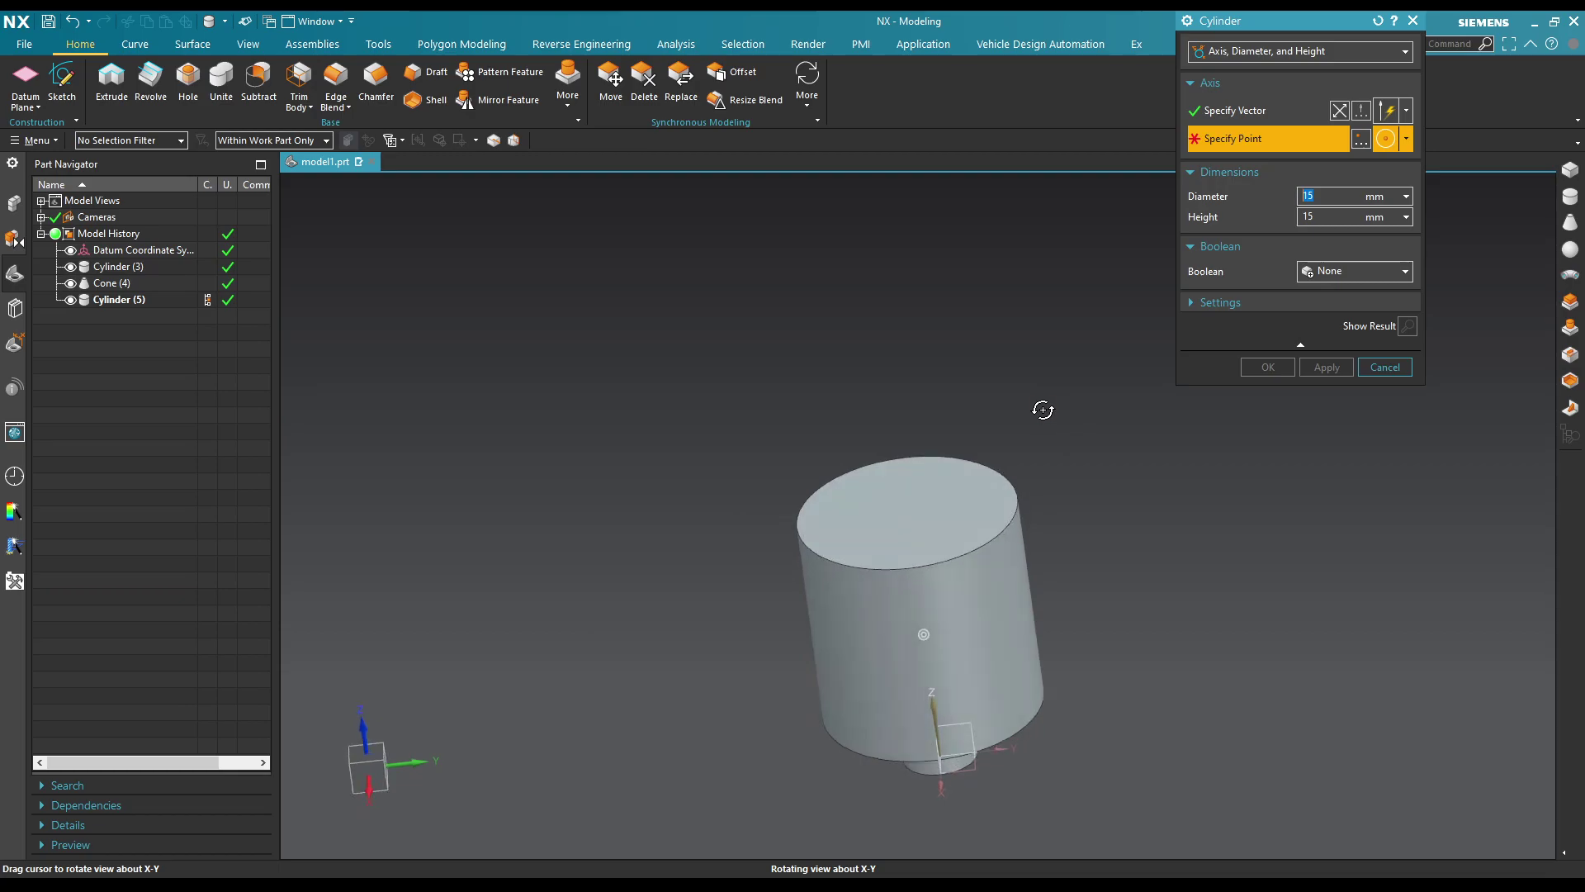
{"action": "scroll", "coordinate": [1042, 410], "scroll_direction": "up", "scroll_amount": 1}
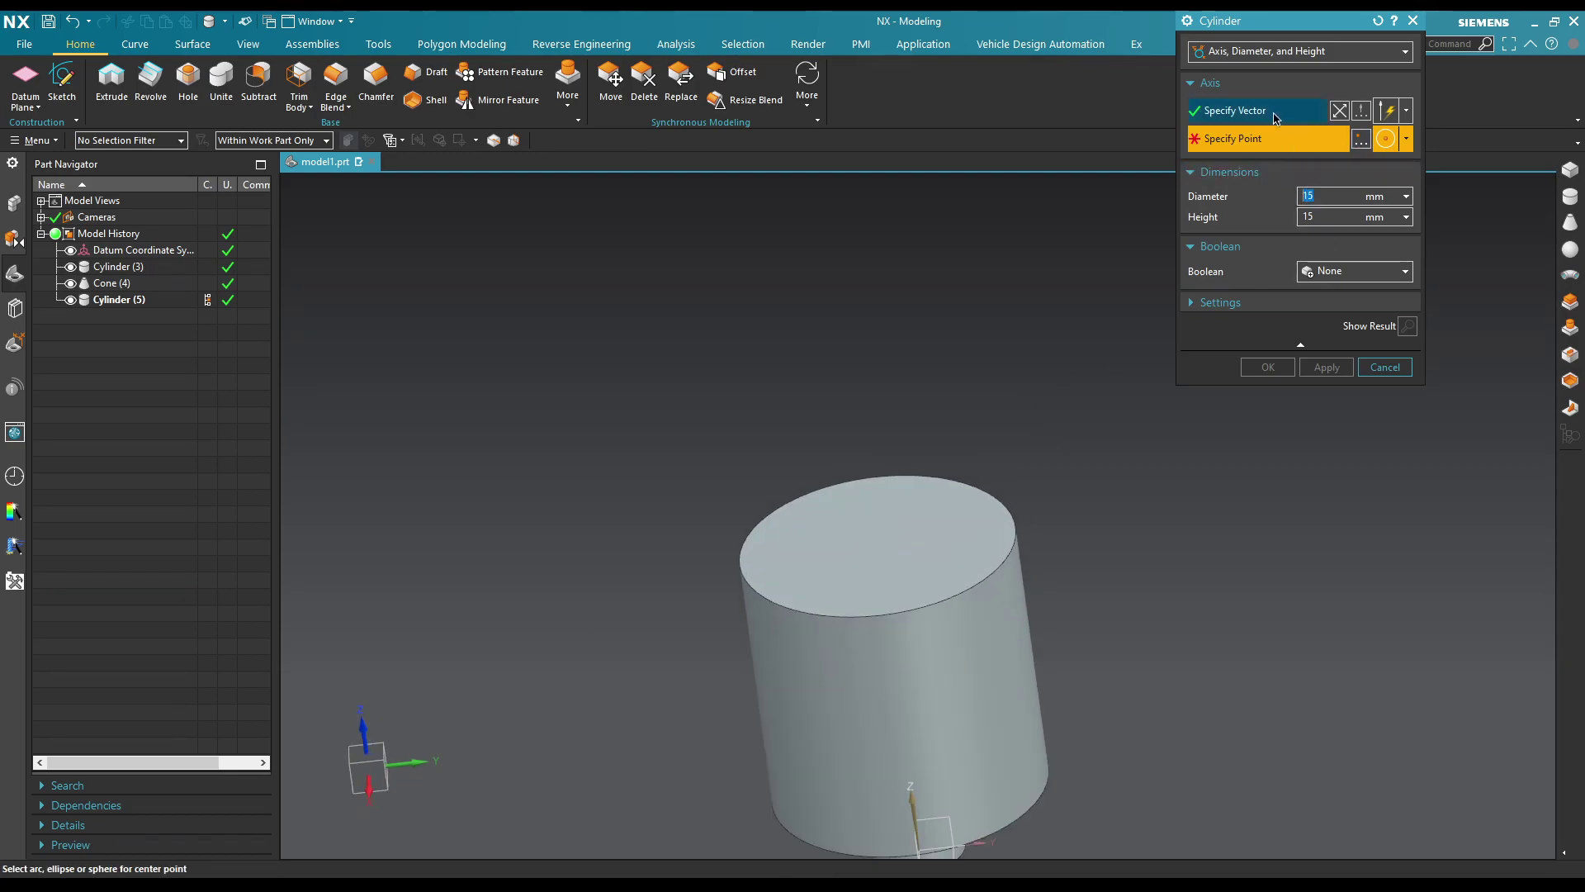
{"action": "left_click", "coordinate": [1362, 138]}
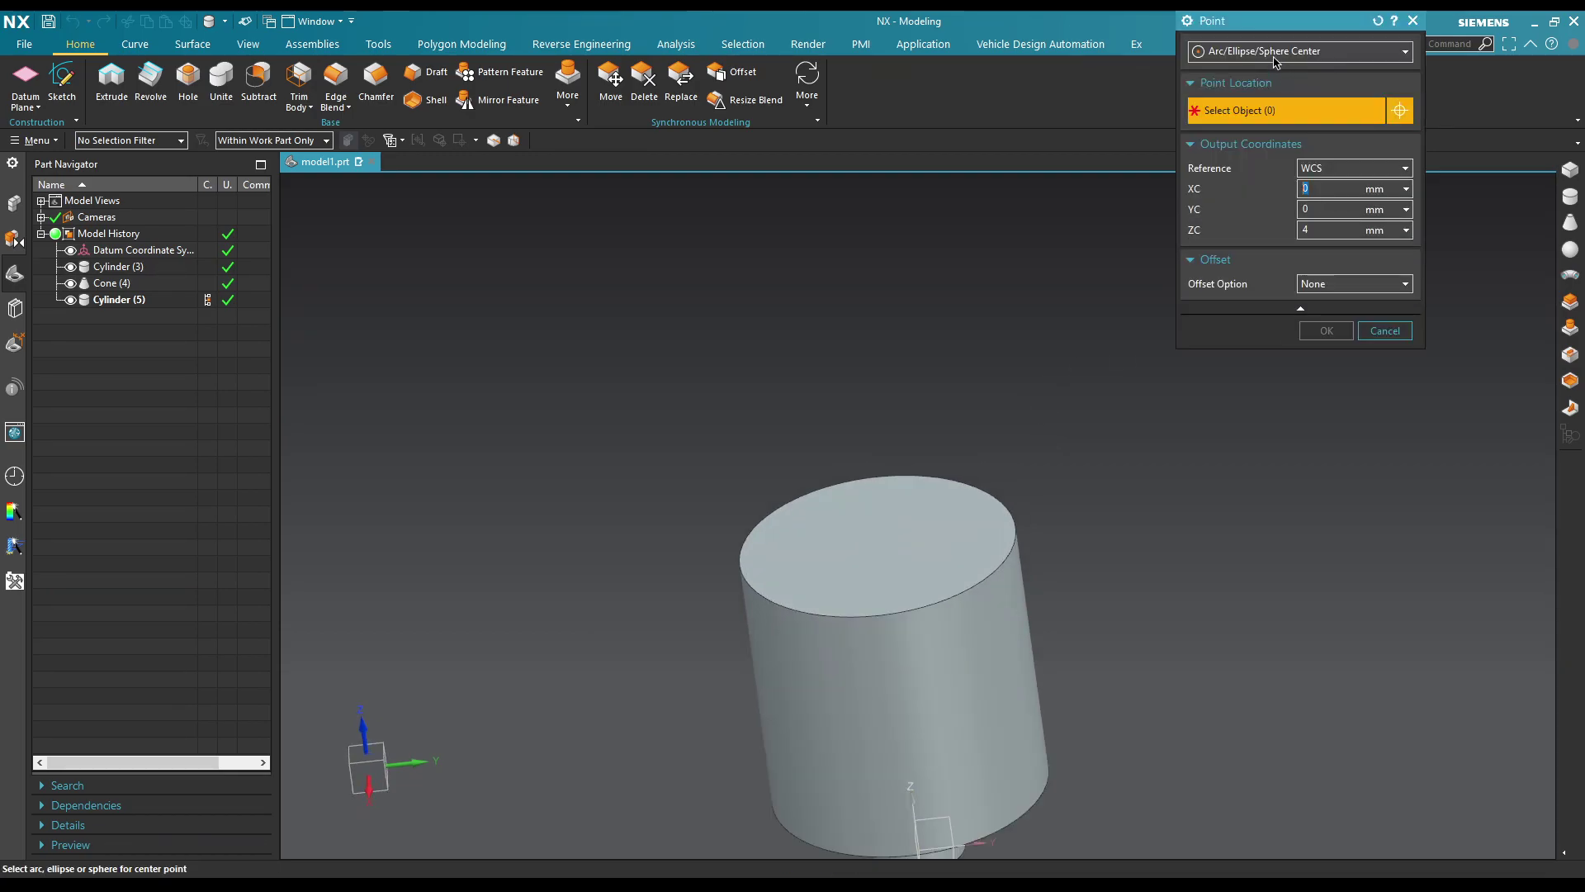
{"action": "left_click", "coordinate": [1265, 51]}
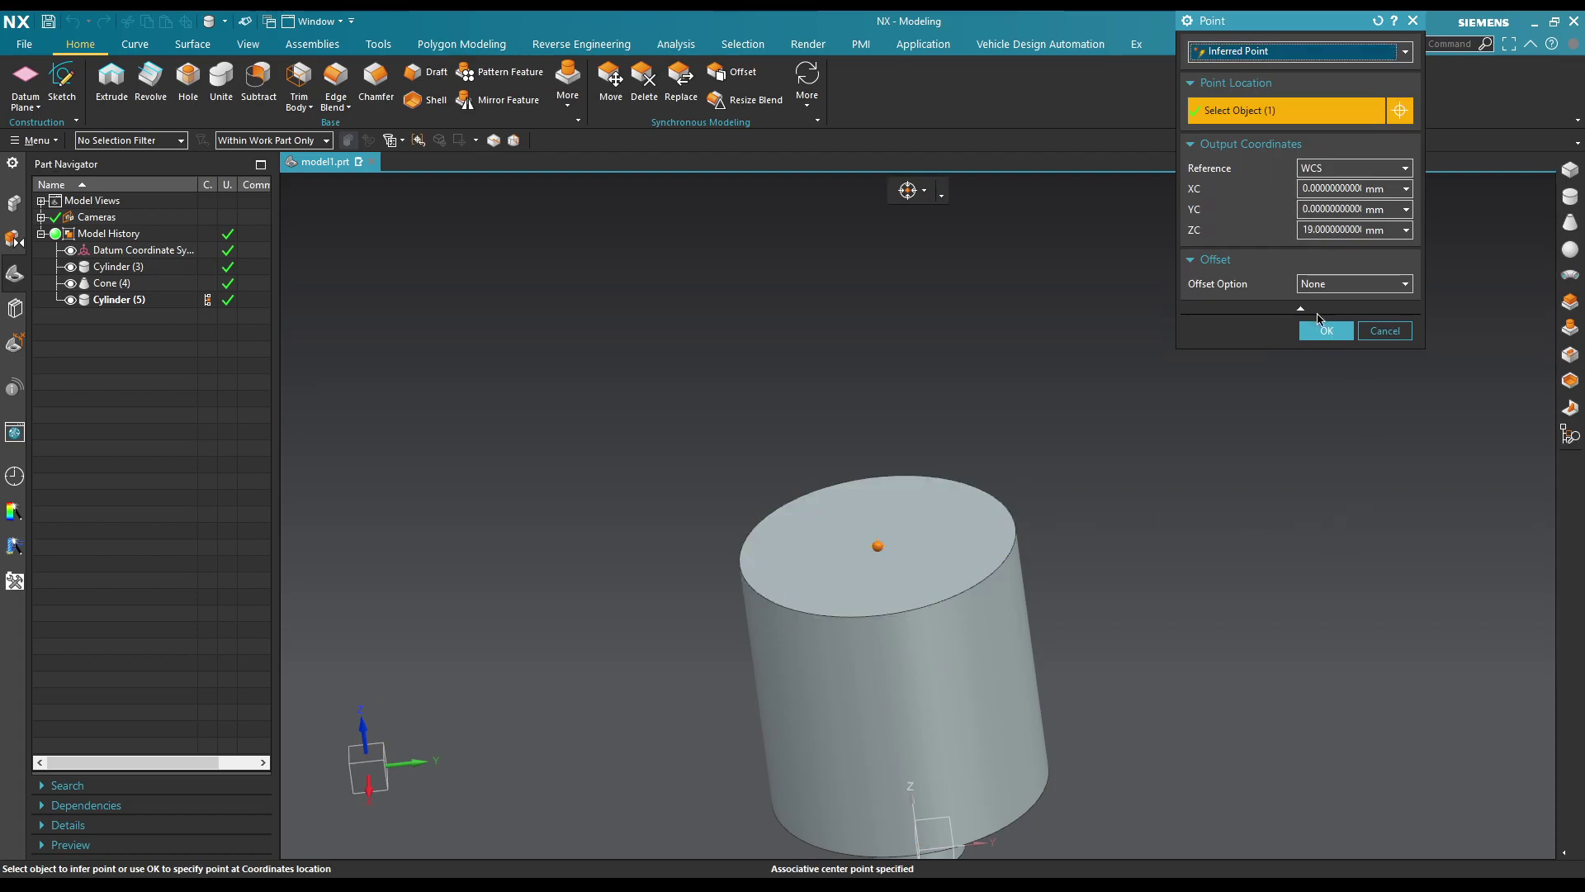
{"action": "left_click", "coordinate": [1320, 331]}
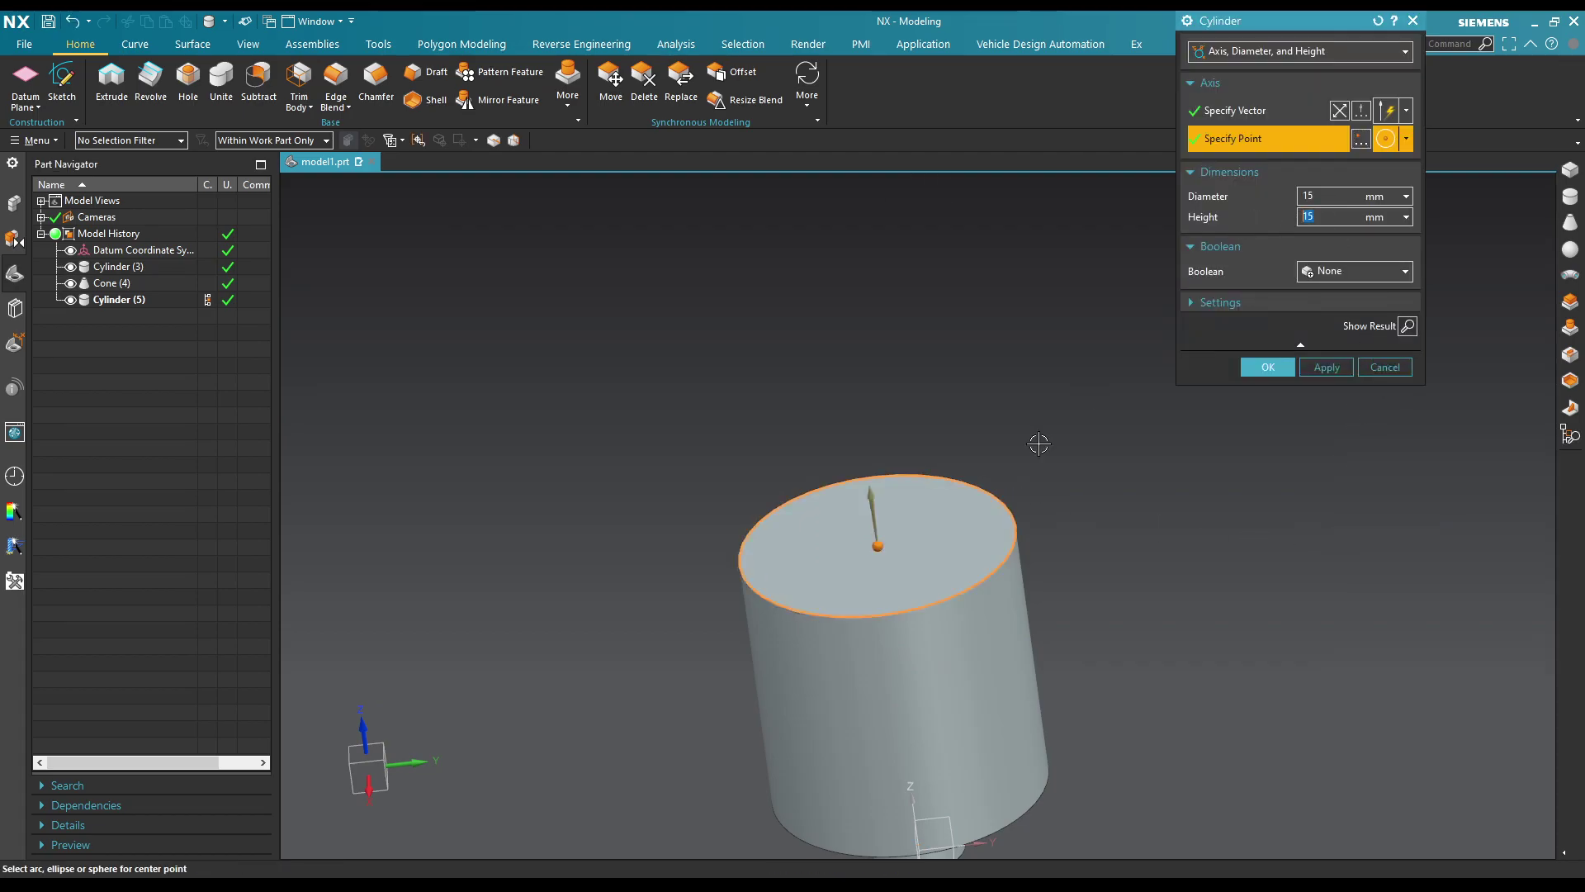
Step: Preview and create the 15 mm wide cylinder capping the tall cylinder
{"action": "scroll", "coordinate": [1039, 443], "scroll_direction": "down", "scroll_amount": 3}
{"action": "middle_click_drag", "start_coordinate": [1008, 425], "coordinate": [1008, 413]}
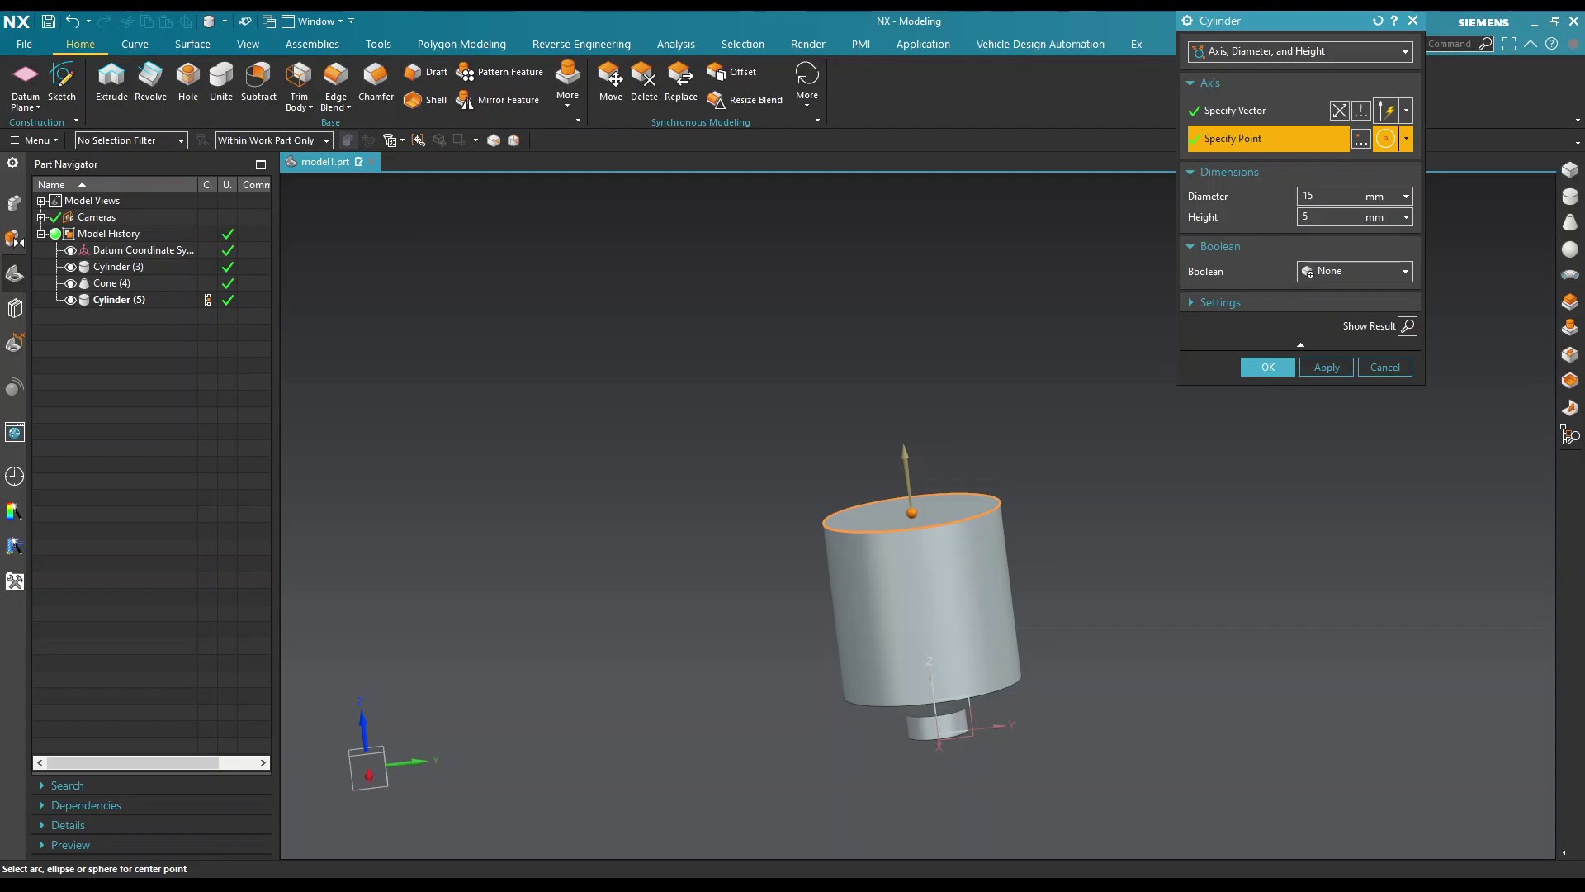
{"action": "left_click", "coordinate": [1407, 325]}
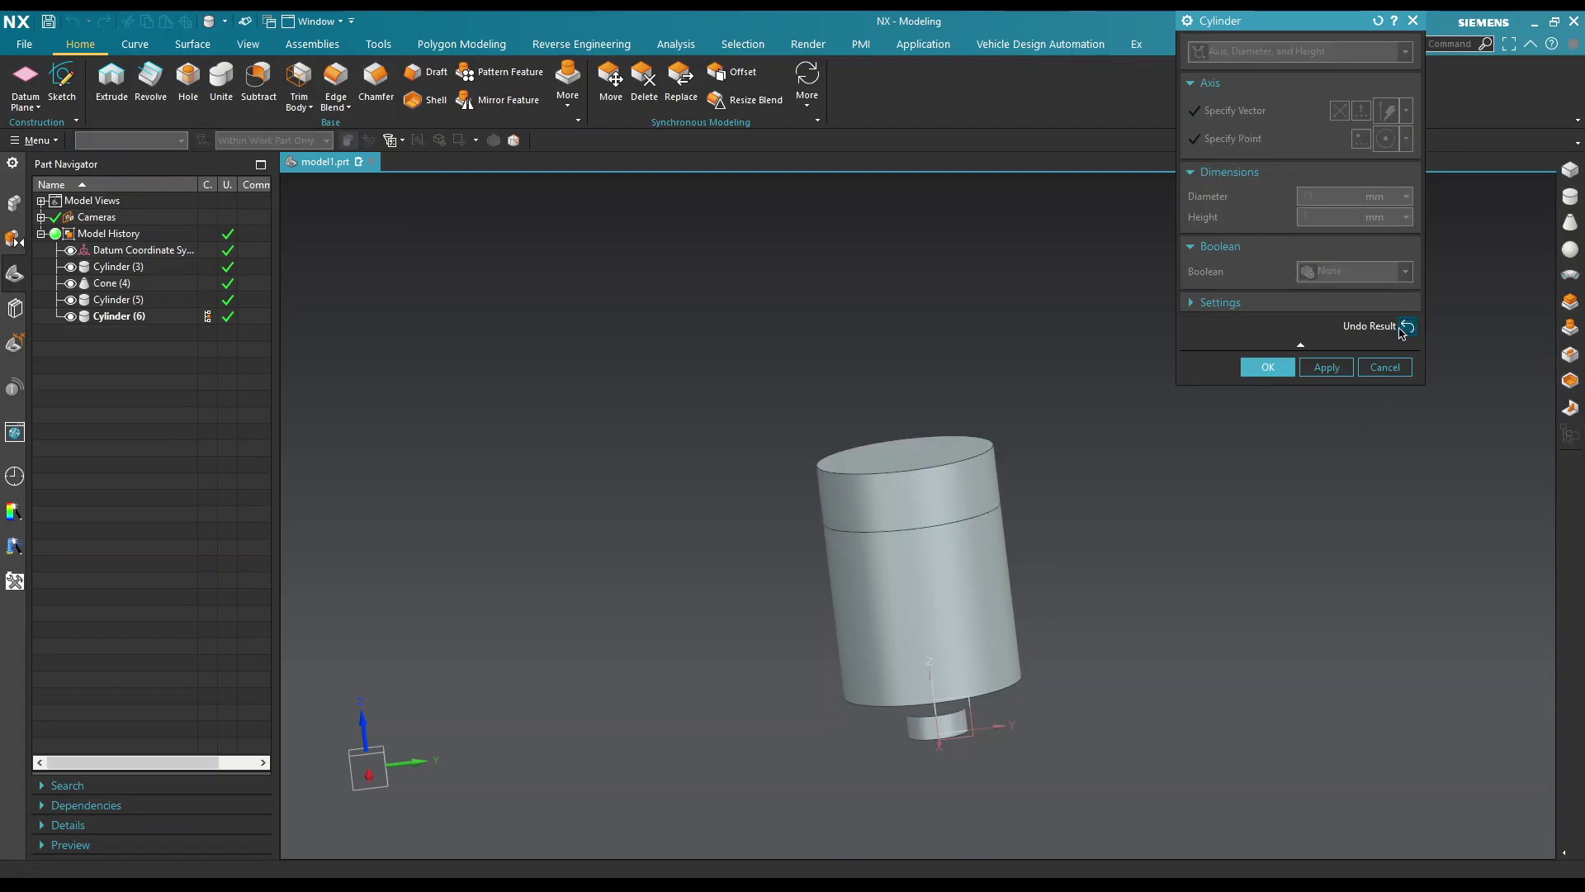
{"action": "left_click", "coordinate": [1268, 366]}
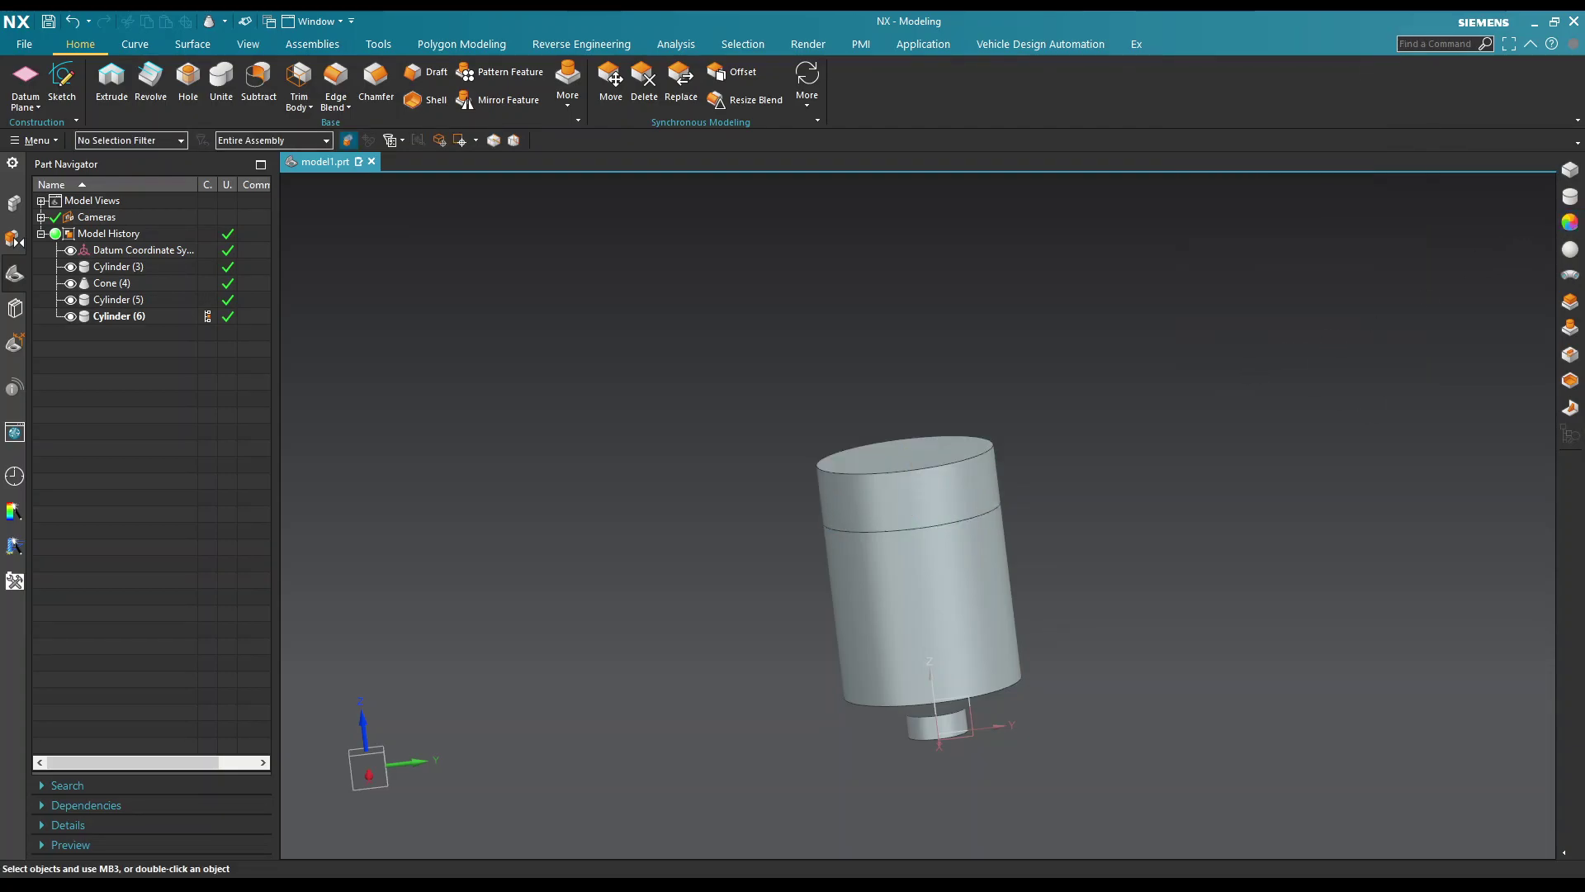
Step: Centre a cone on the cylinder's top rim with a 15 mm base and 5 mm height
{"action": "left_click", "coordinate": [1395, 138]}
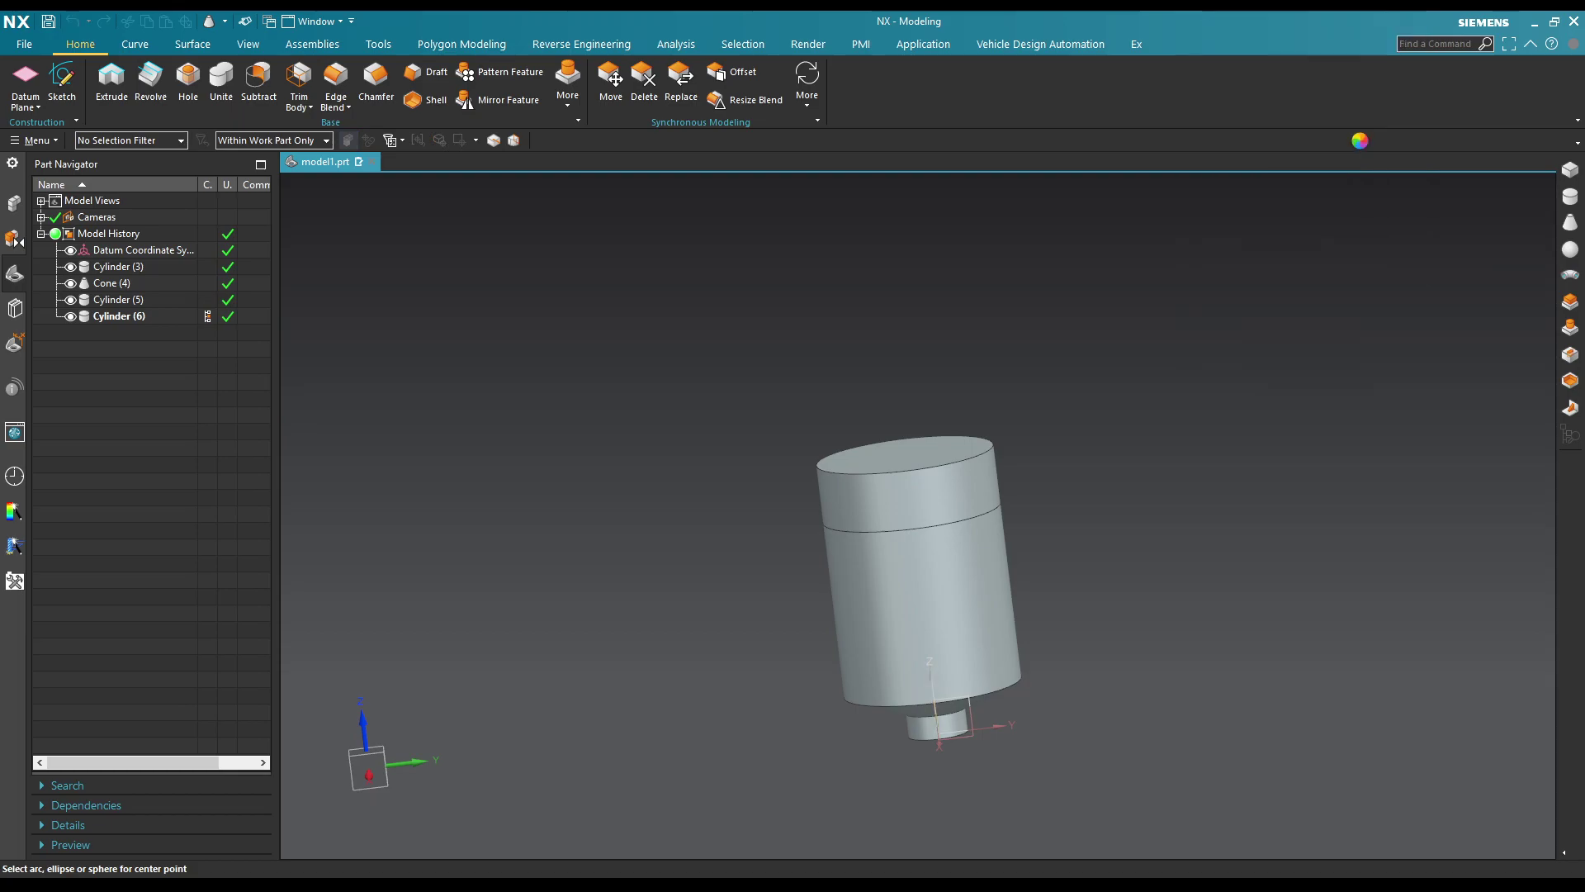
{"action": "left_click", "coordinate": [987, 437]}
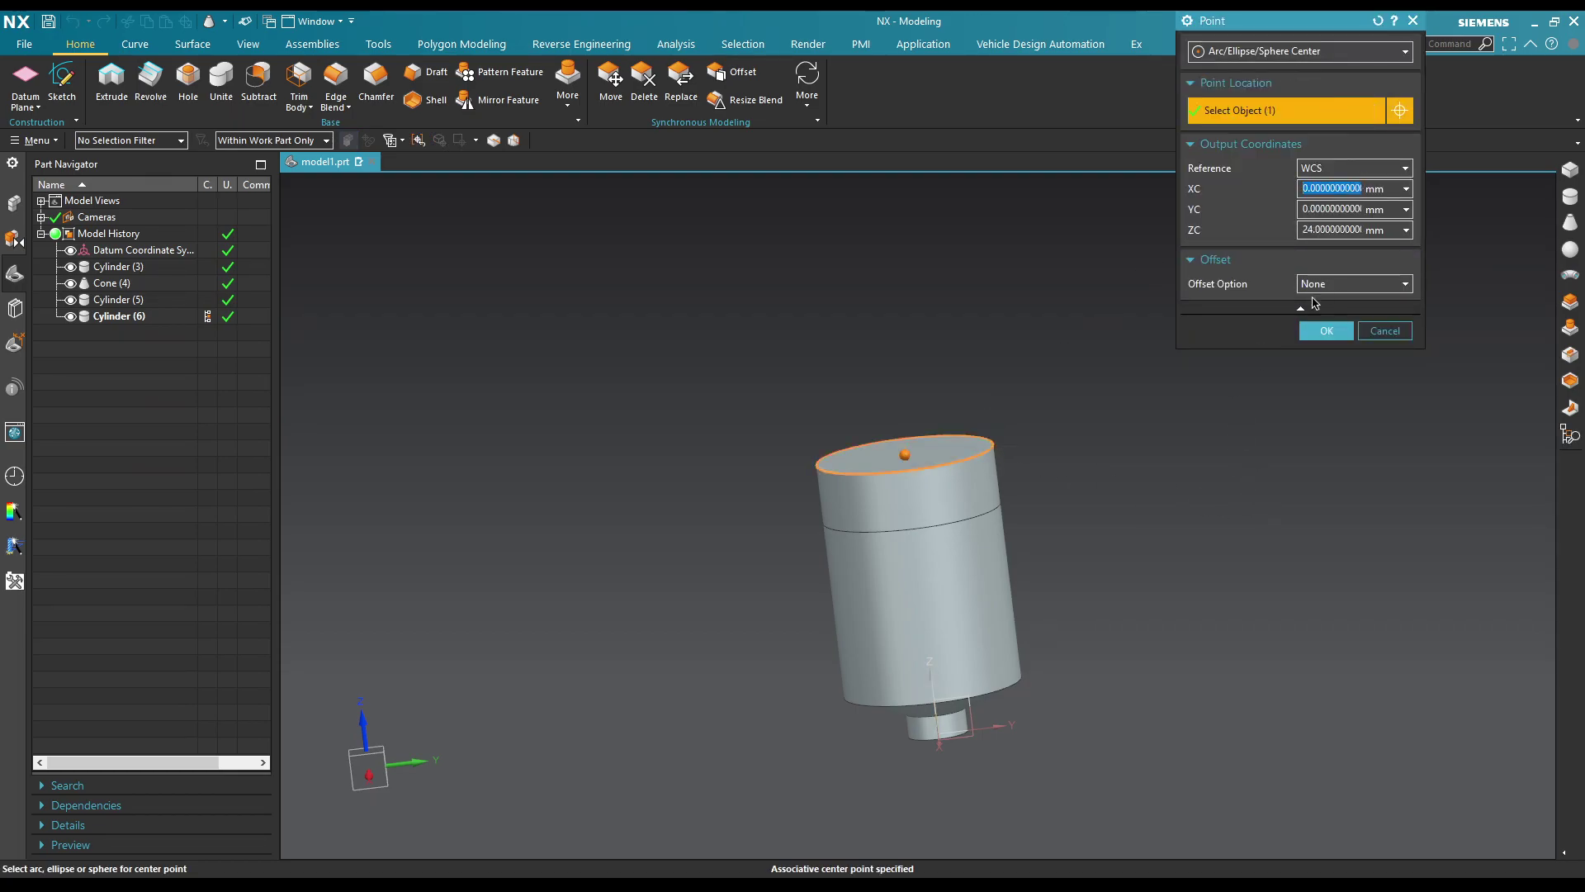
{"action": "left_click", "coordinate": [1325, 330]}
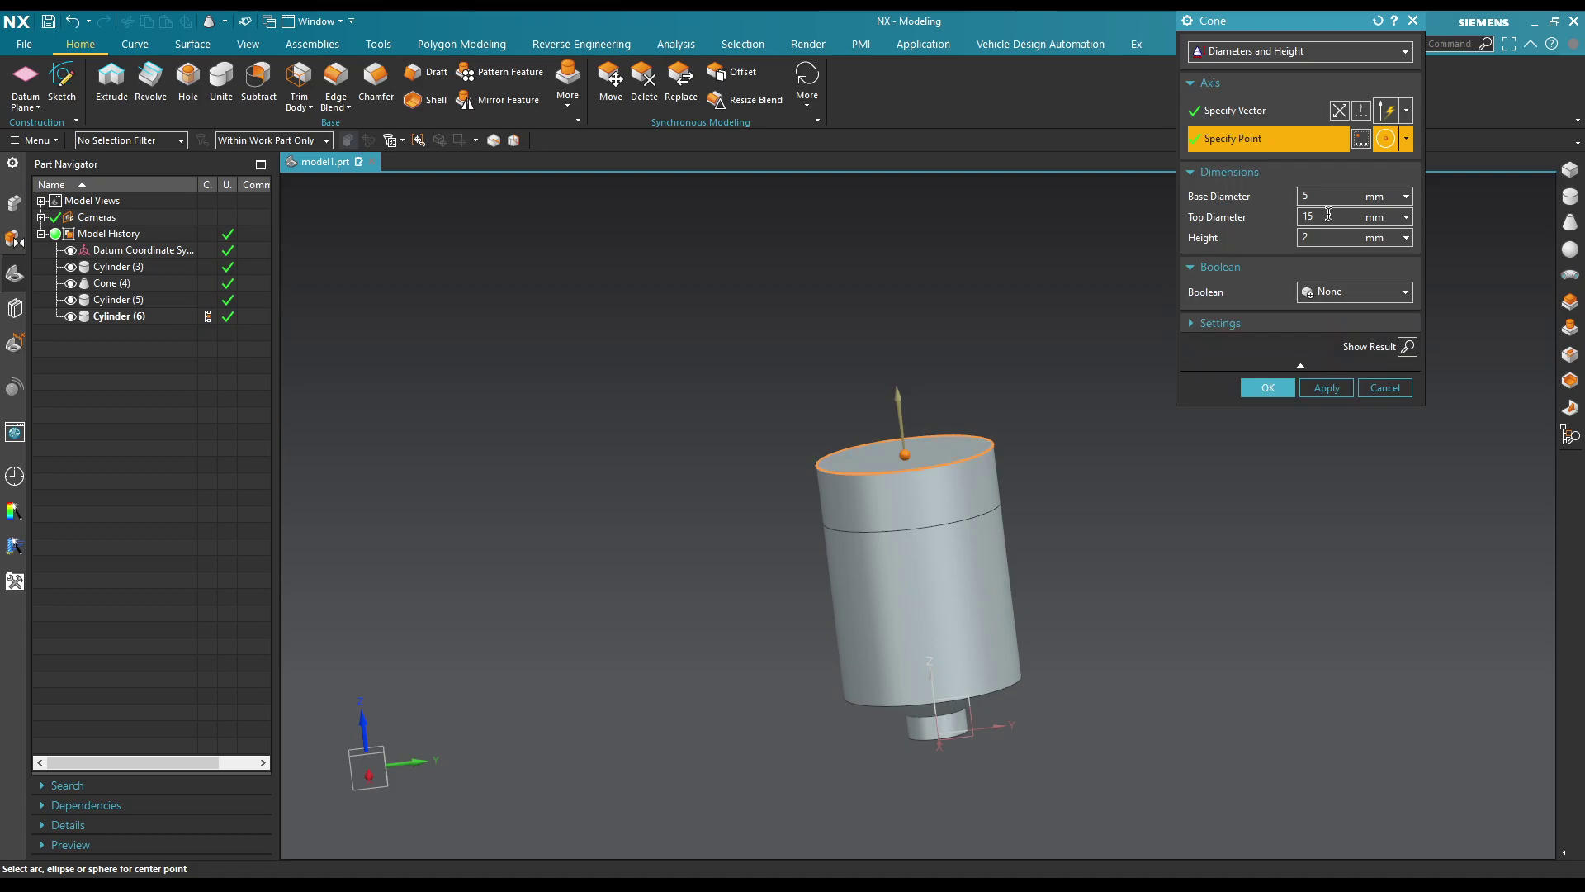
{"action": "type", "text": "15"}
{"action": "left_click", "coordinate": [1325, 218]}
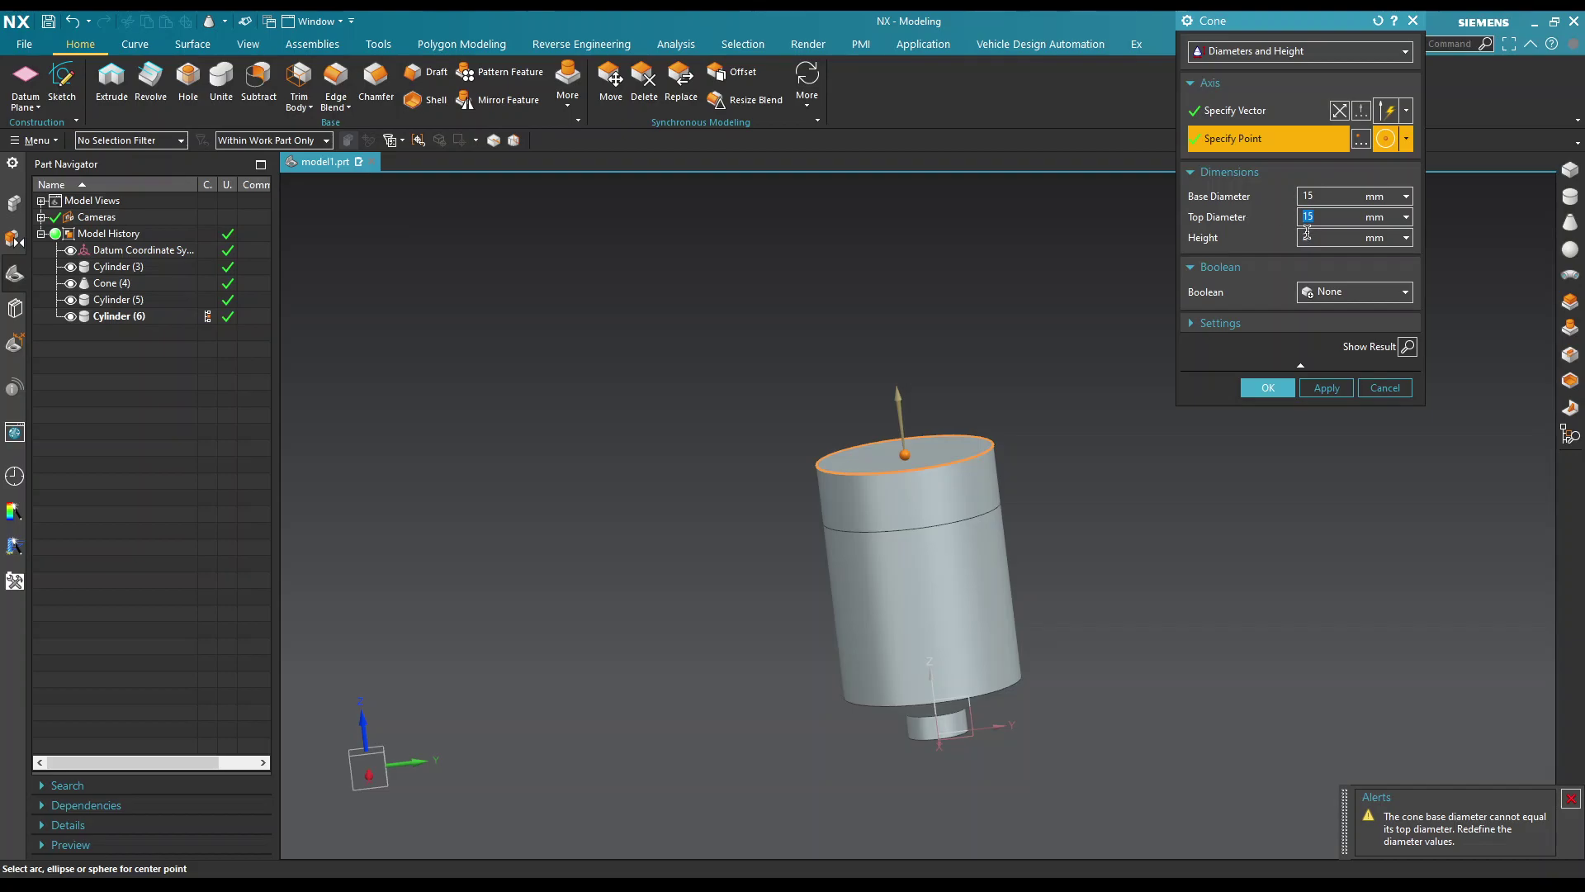
{"action": "type", "text": "20"}
{"action": "key", "text": "Return"}
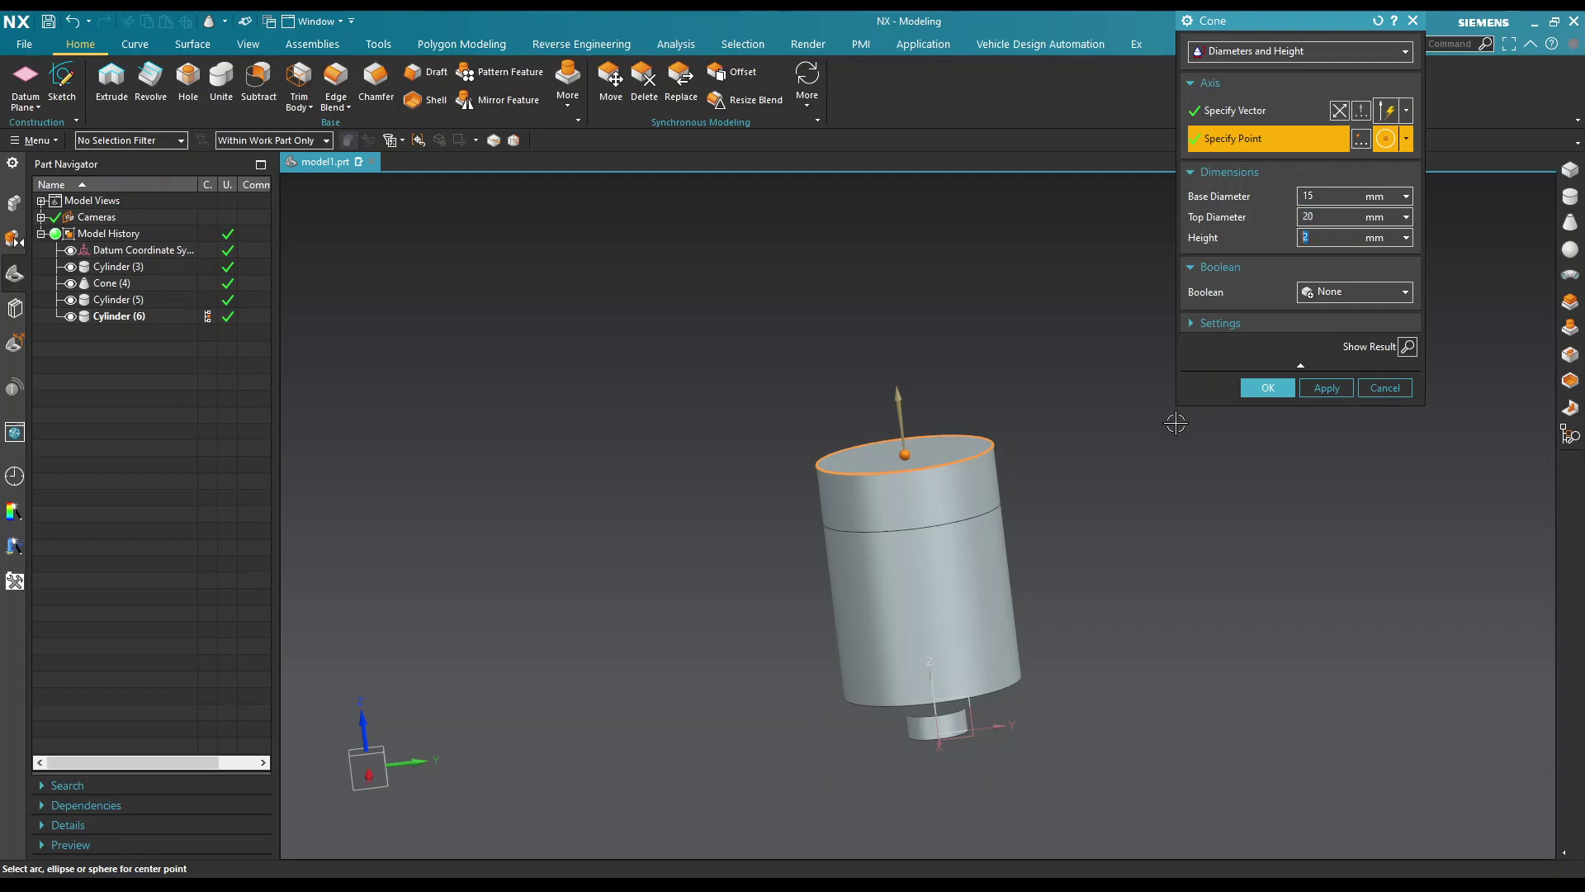
{"action": "type", "text": "5"}
Step: Preview and revise the cone to a 50 mm top diameter, then create it
{"action": "left_click", "coordinate": [1407, 345]}
{"action": "mouse_move", "coordinate": [1034, 533]}
{"action": "middle_mouse_down"}
{"action": "mouse_move", "coordinate": [1060, 454]}
{"action": "mouse_move", "coordinate": [1108, 433]}
{"action": "middle_mouse_up"}
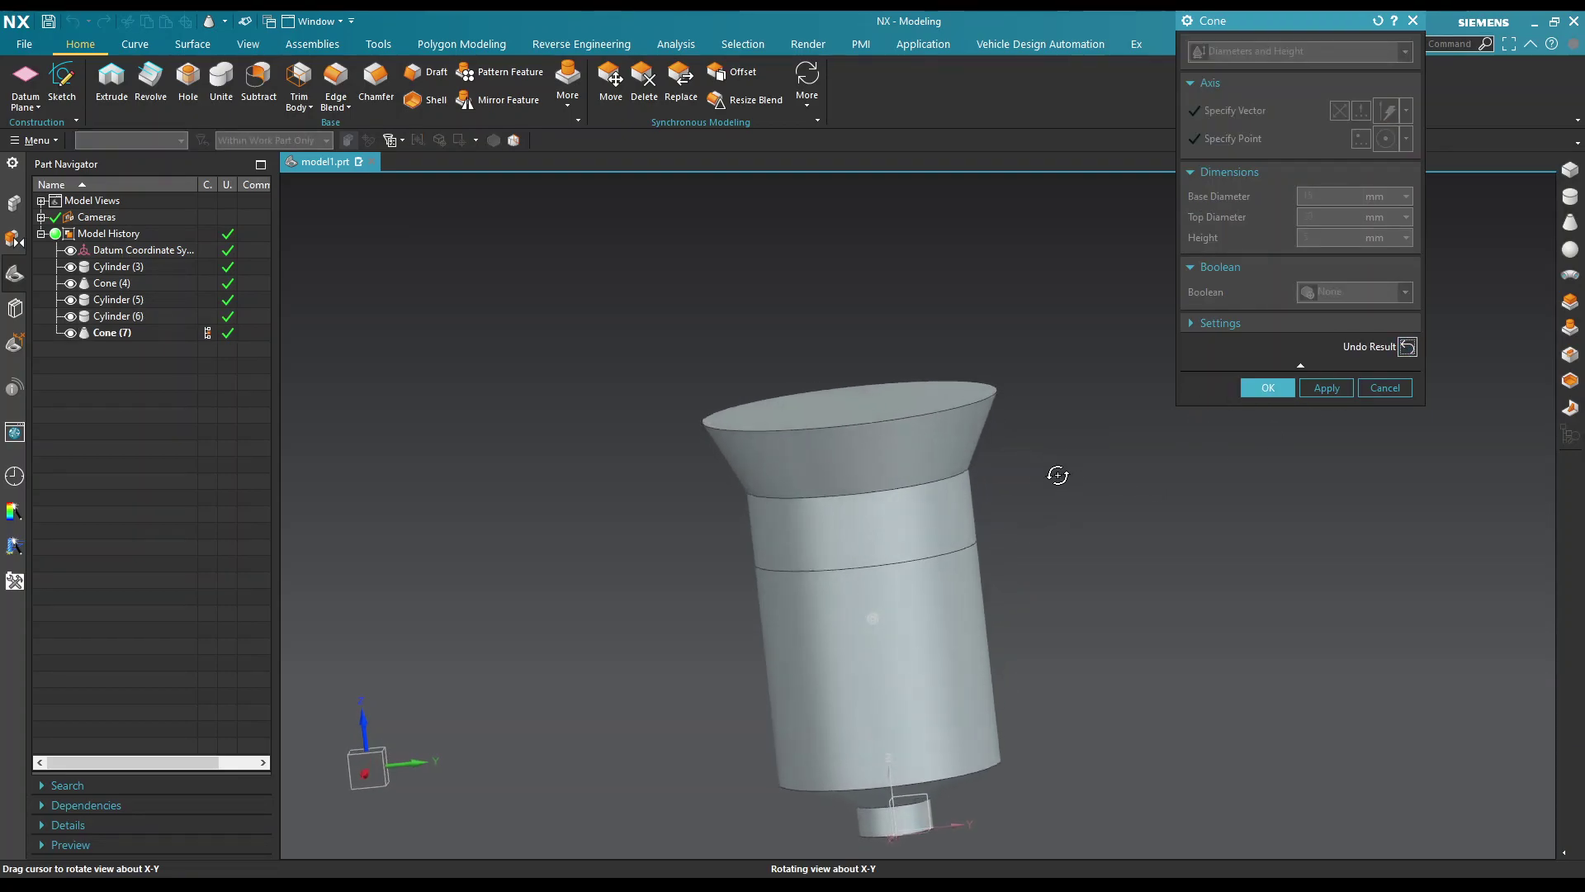
{"action": "left_click", "coordinate": [1407, 346]}
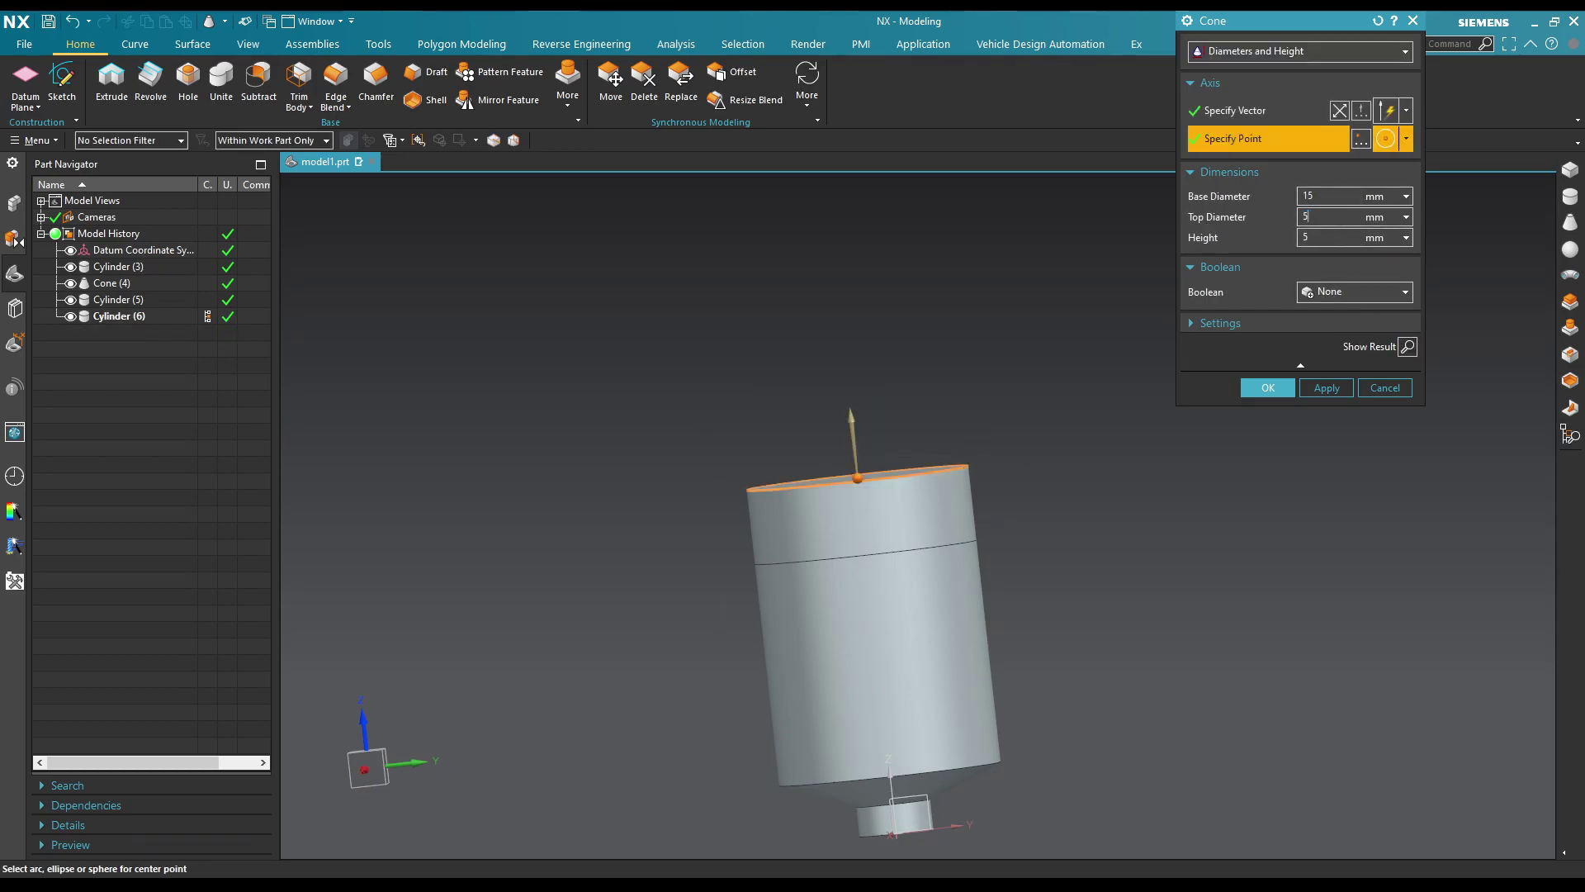
{"action": "left_click", "coordinate": [1407, 346]}
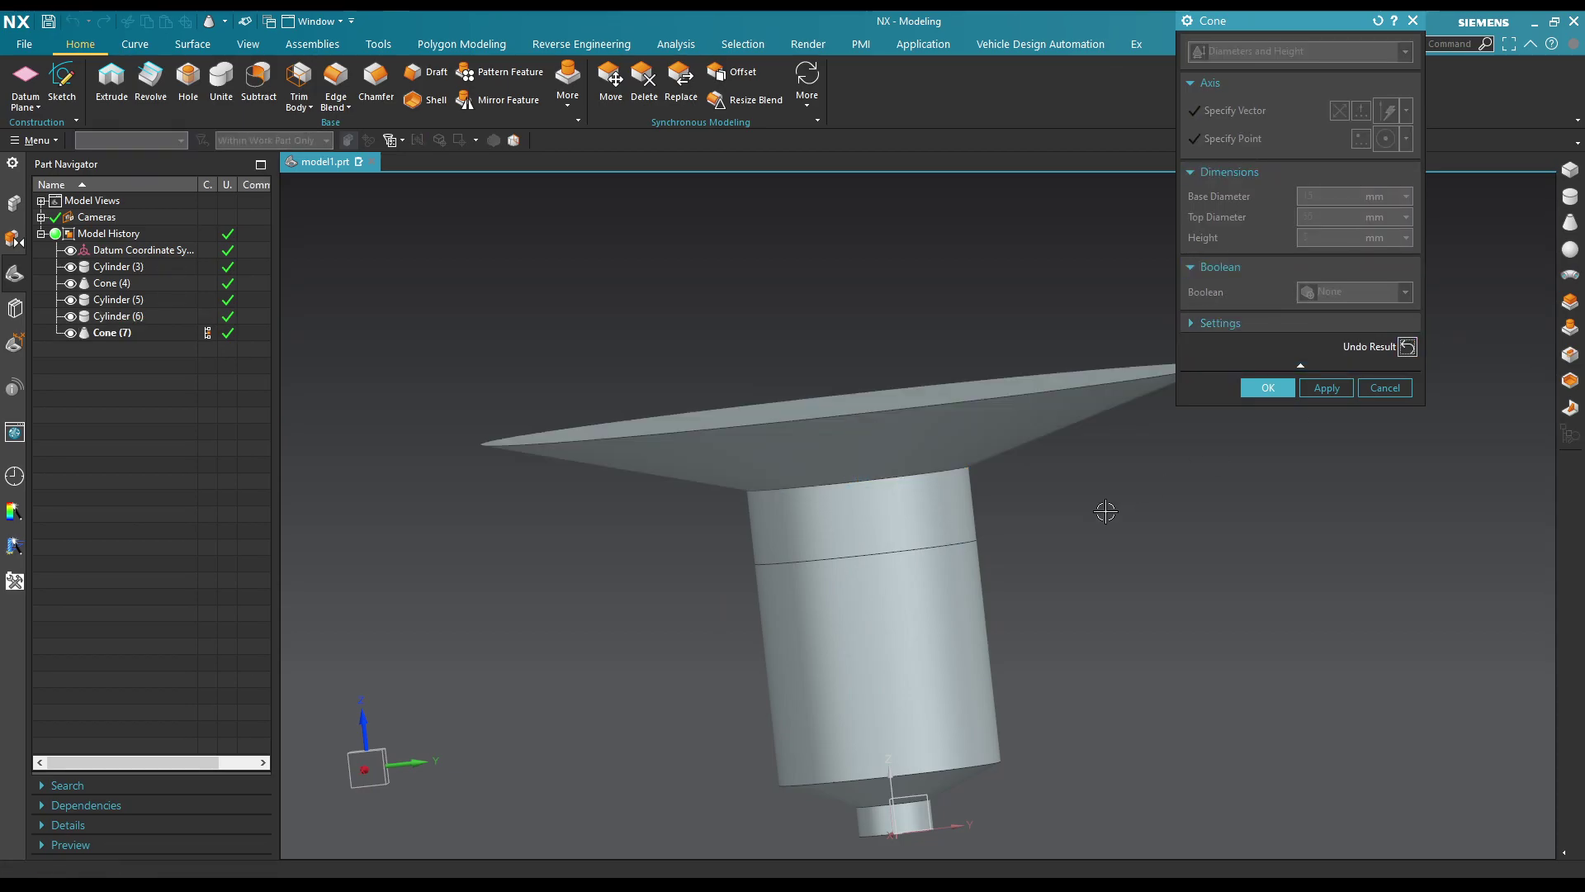
{"action": "scroll", "coordinate": [1024, 421], "scroll_direction": "down", "scroll_amount": 2}
{"action": "scroll", "coordinate": [1040, 429], "scroll_direction": "up", "scroll_amount": 2}
{"action": "mouse_move", "coordinate": [1049, 432]}
{"action": "middle_mouse_down"}
{"action": "mouse_move", "coordinate": [1026, 400]}
{"action": "mouse_move", "coordinate": [1022, 421]}
{"action": "middle_mouse_up"}
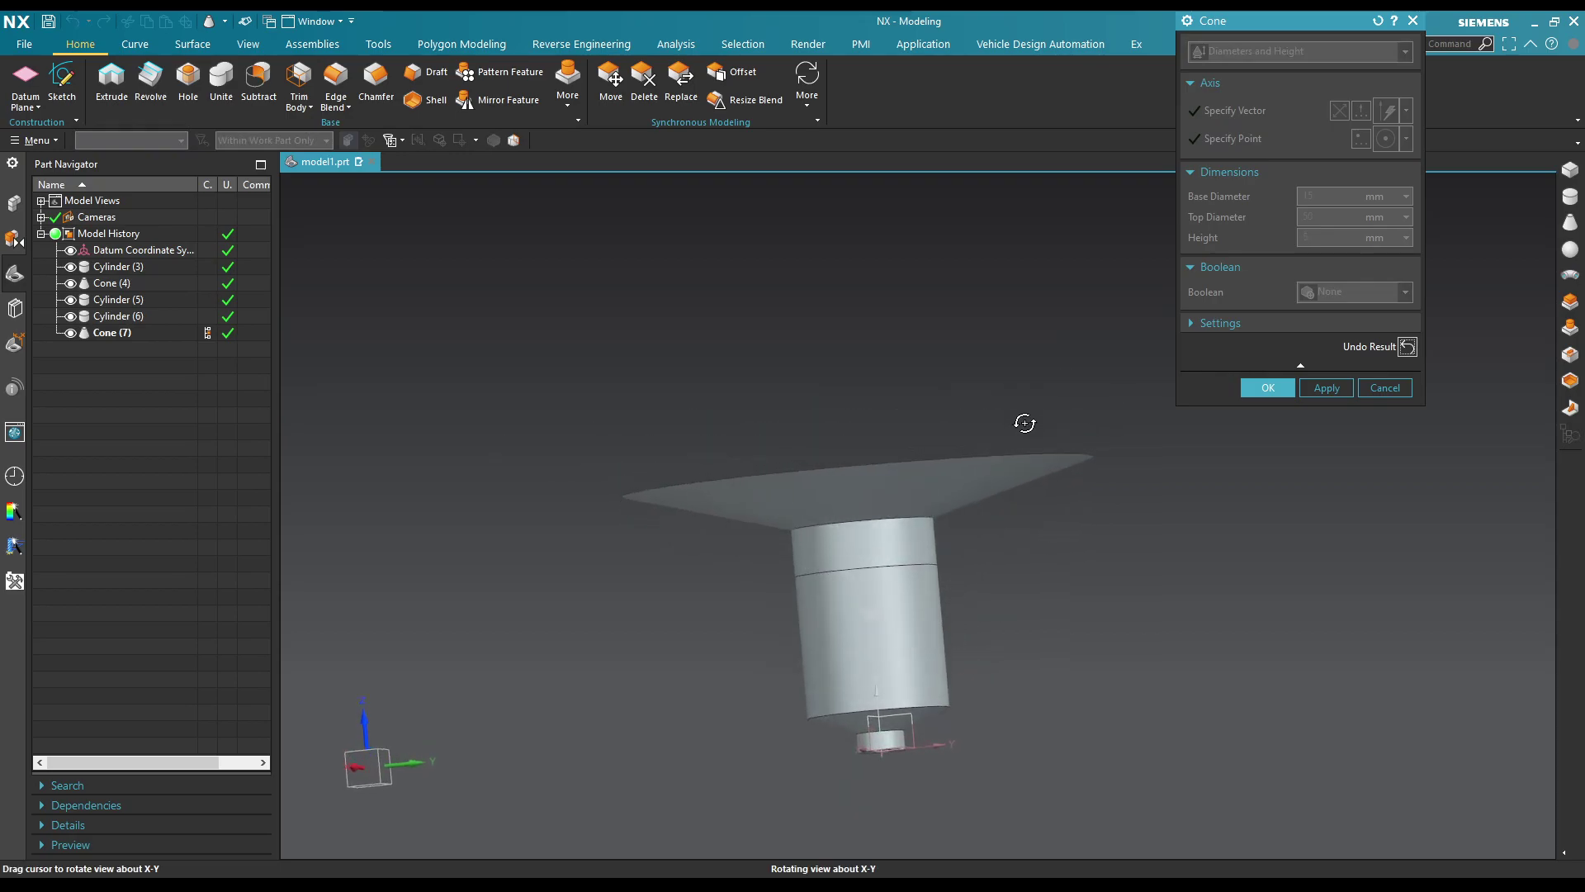
{"action": "left_click", "coordinate": [1406, 347]}
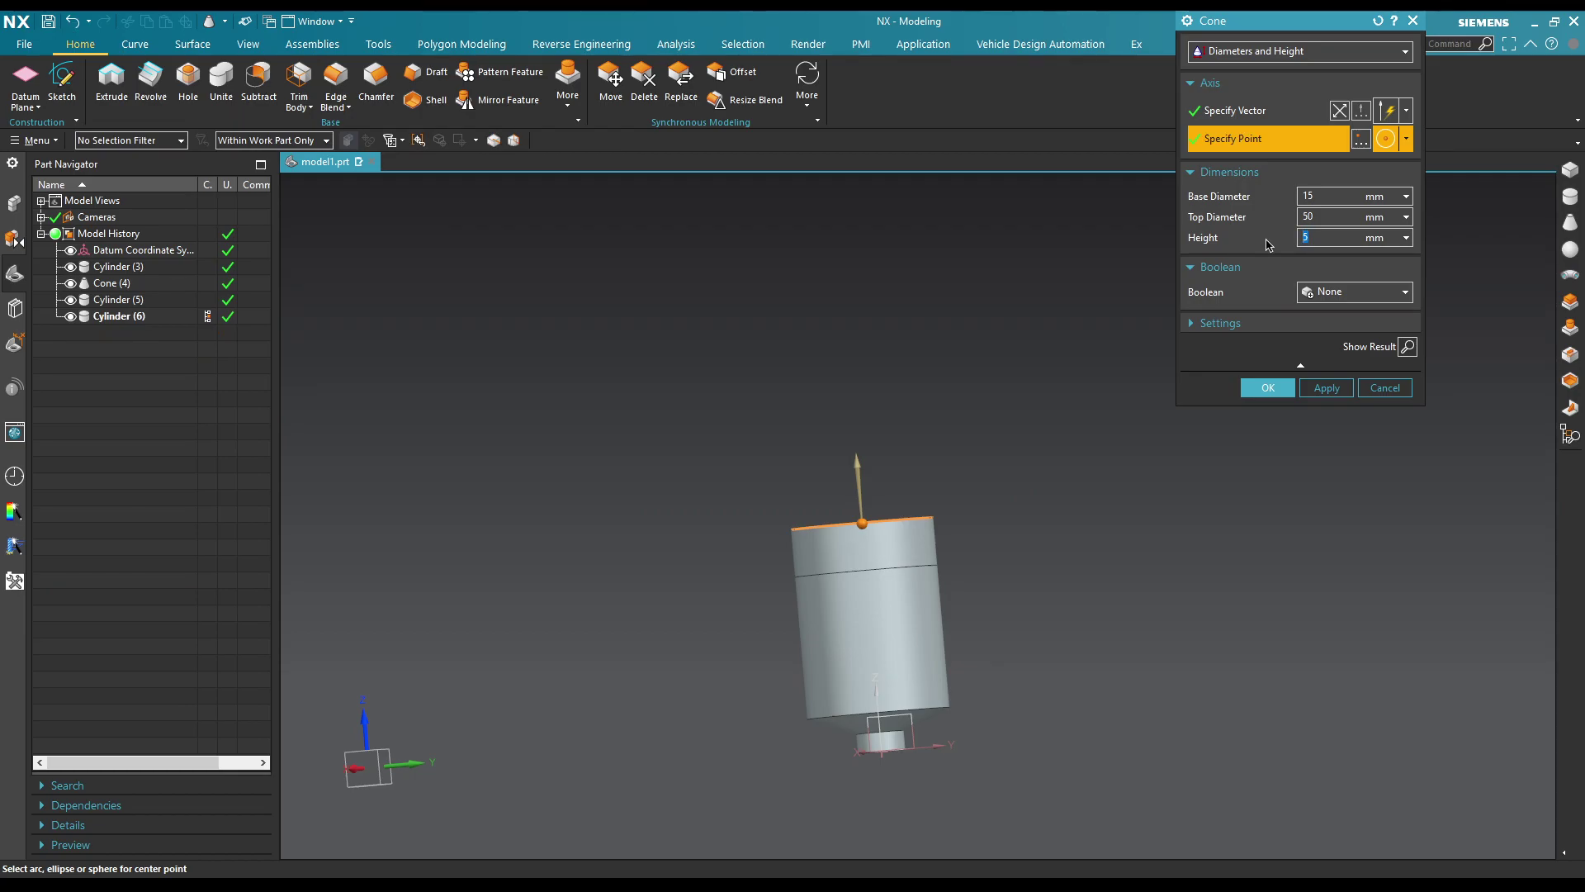
{"action": "left_click", "coordinate": [1354, 237]}
{"action": "type", "text": "8"}
{"action": "left_click", "coordinate": [1407, 347]}
{"action": "middle_click_drag", "start_coordinate": [927, 487], "coordinate": [946, 418]}
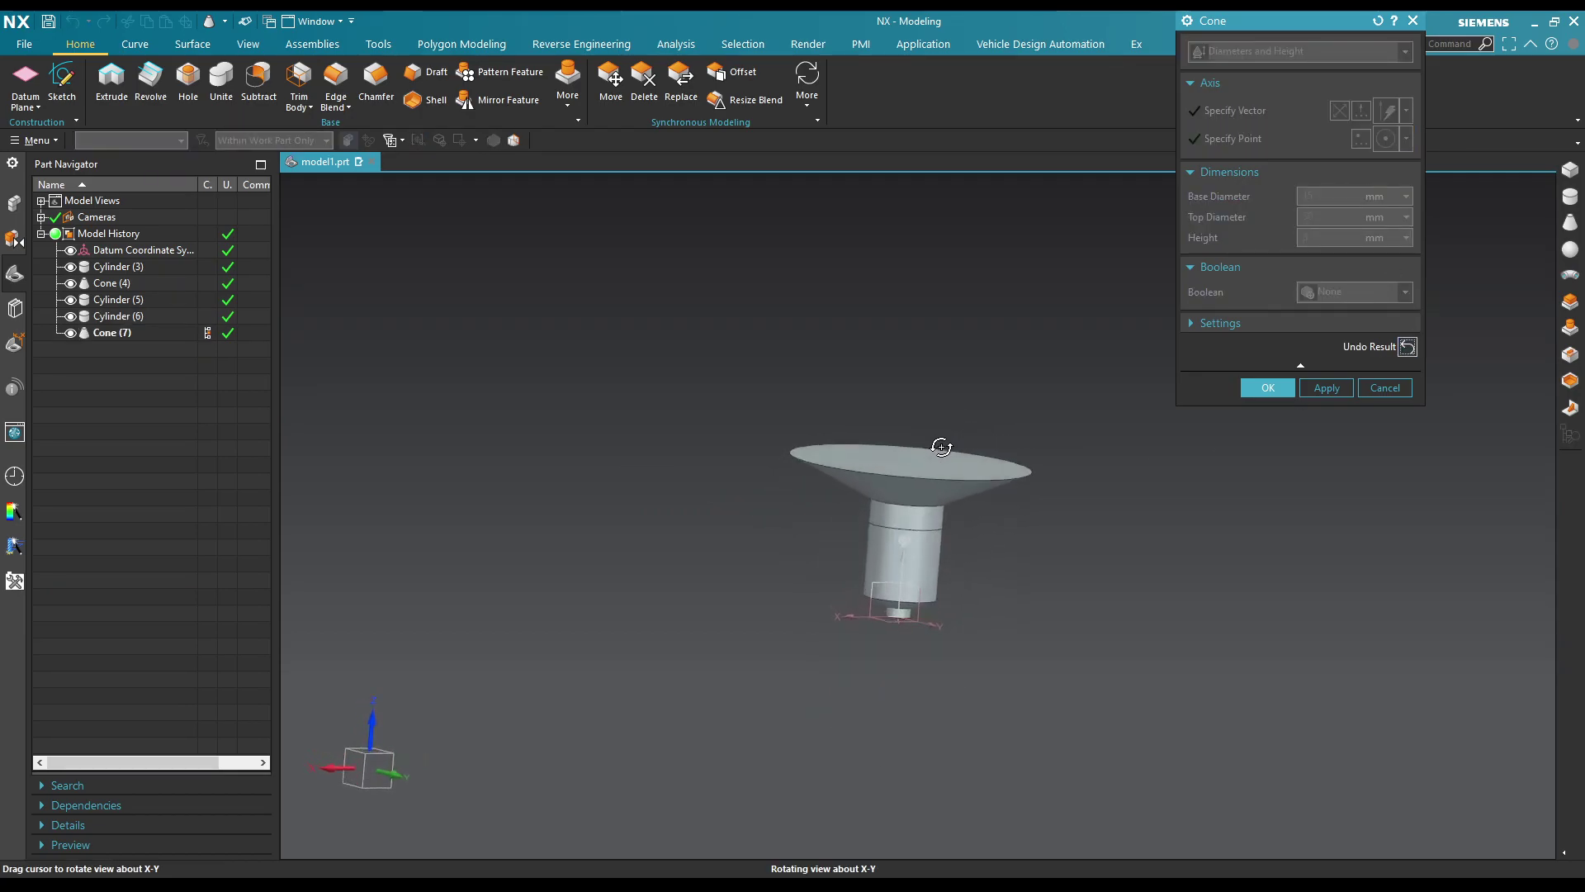
{"action": "scroll", "coordinate": [946, 419], "scroll_direction": "up", "scroll_amount": 2}
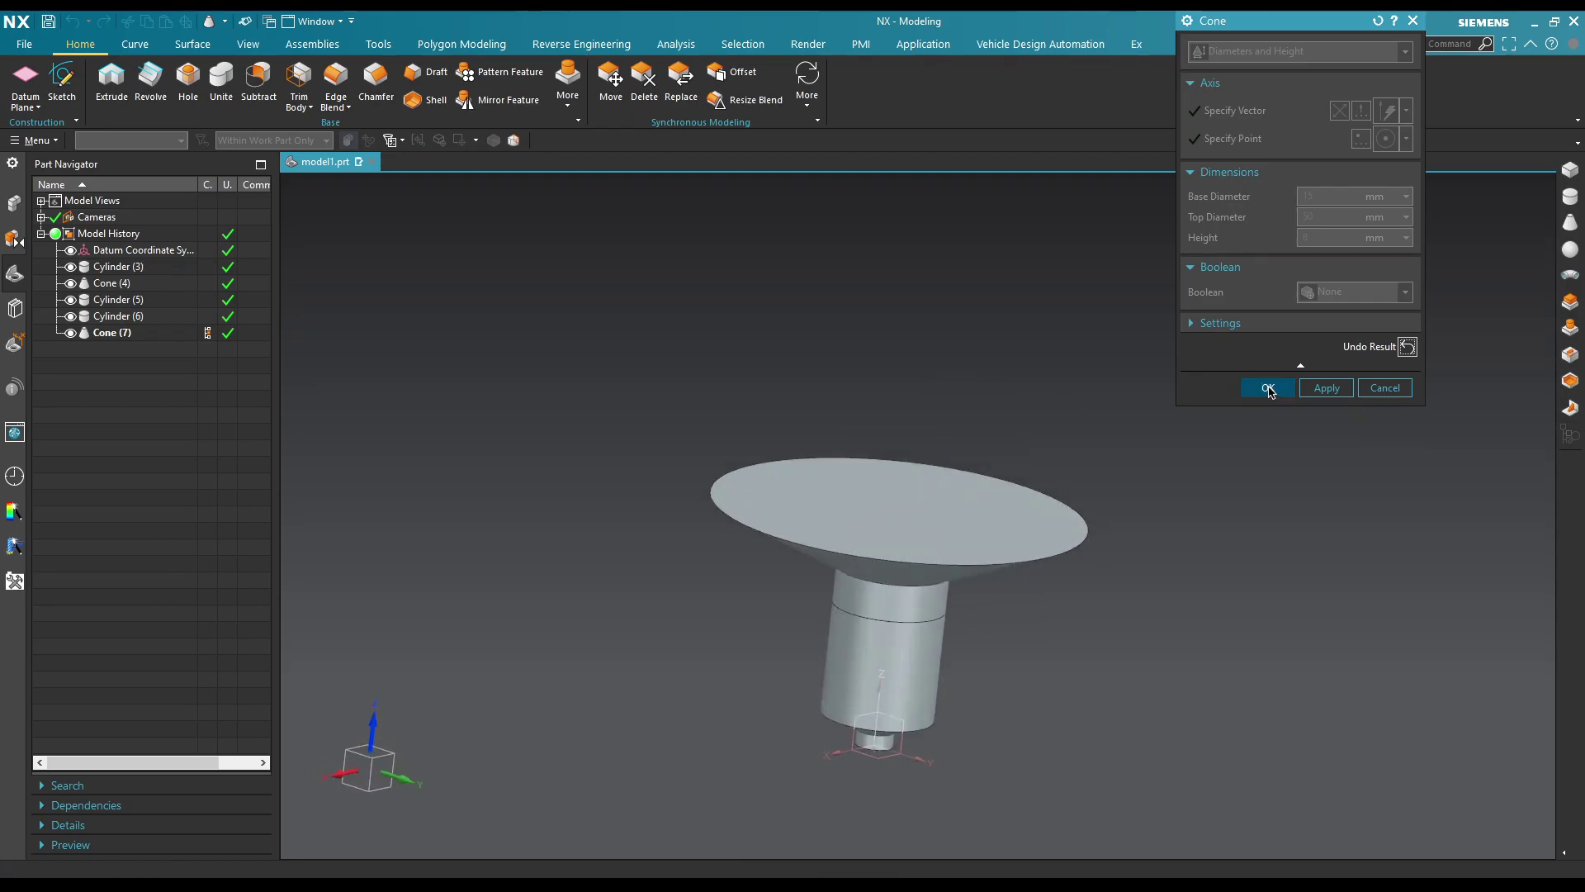
{"action": "left_click", "coordinate": [1268, 388]}
{"action": "left_click", "coordinate": [1569, 197]}
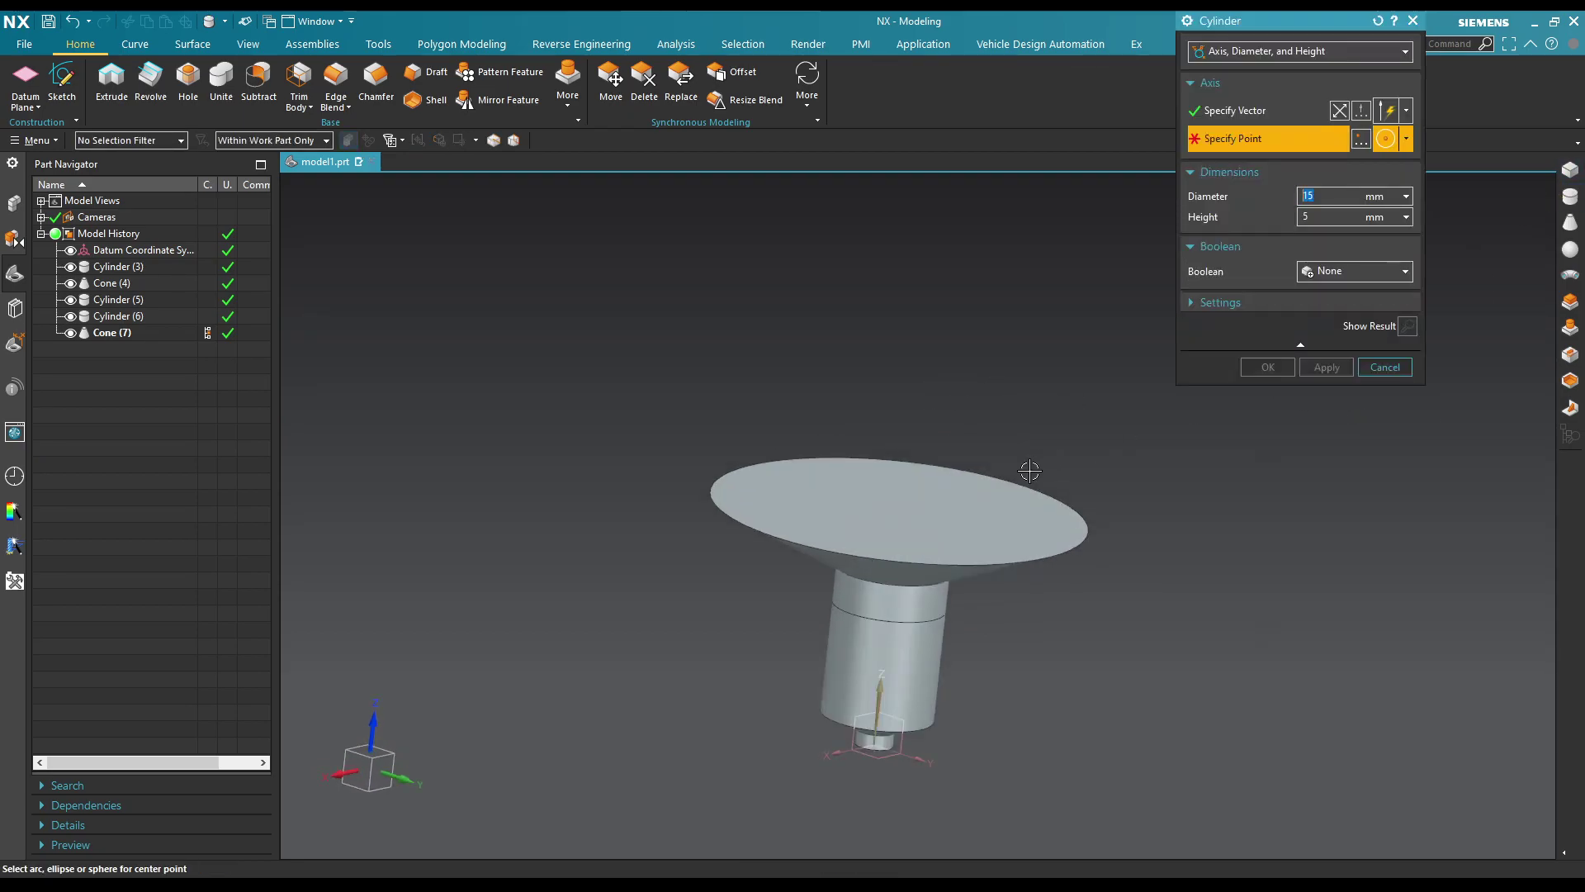
{"action": "left_click", "coordinate": [1360, 140]}
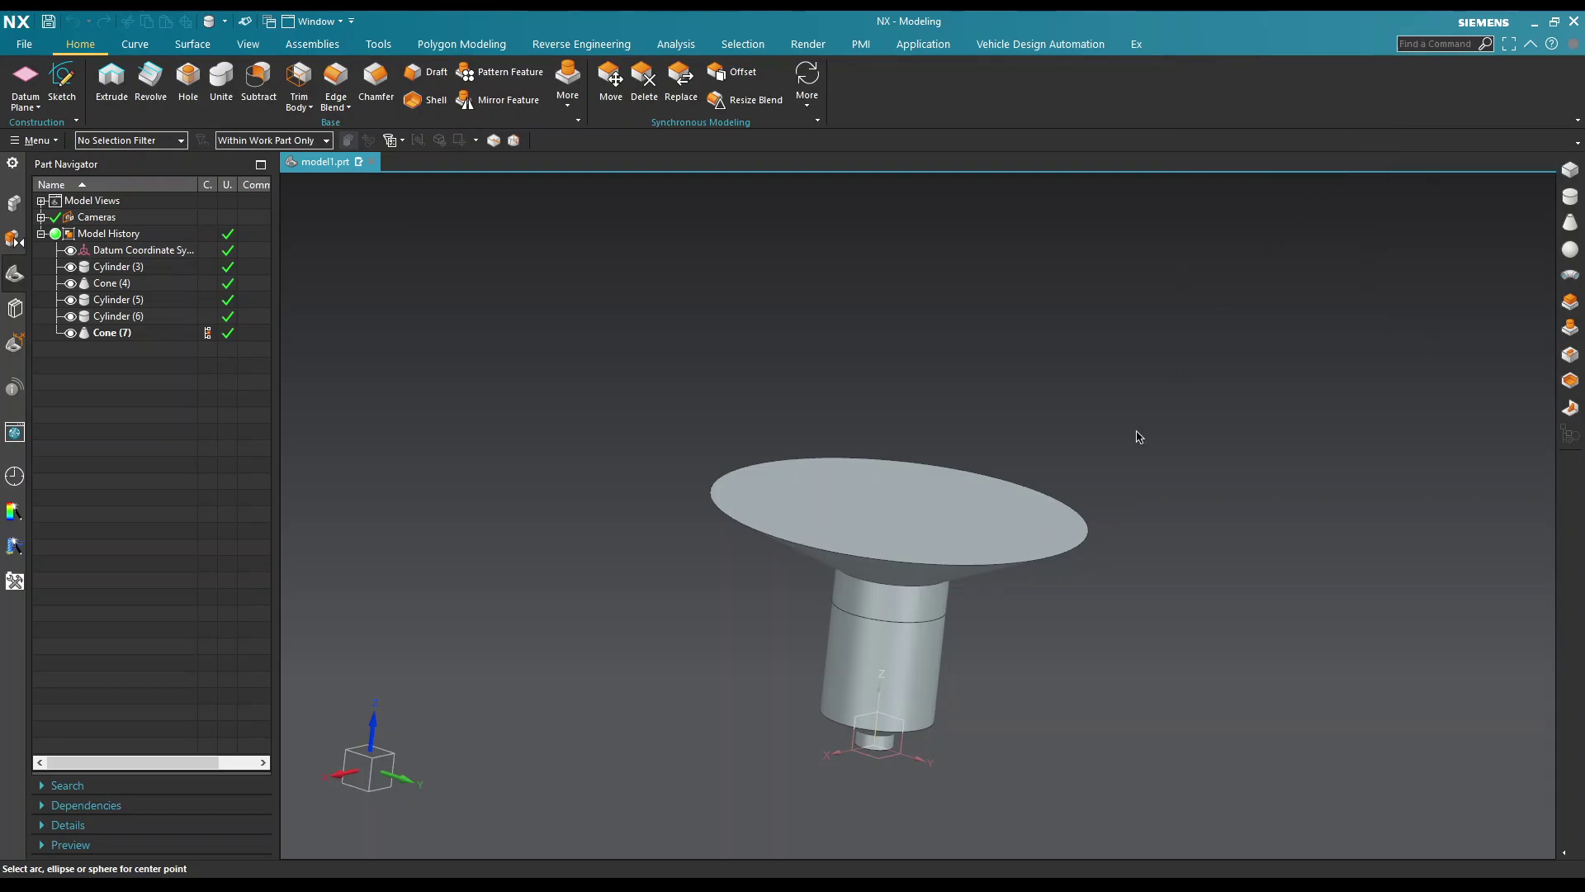
{"action": "left_click", "coordinate": [1030, 472]}
{"action": "left_click", "coordinate": [1327, 331]}
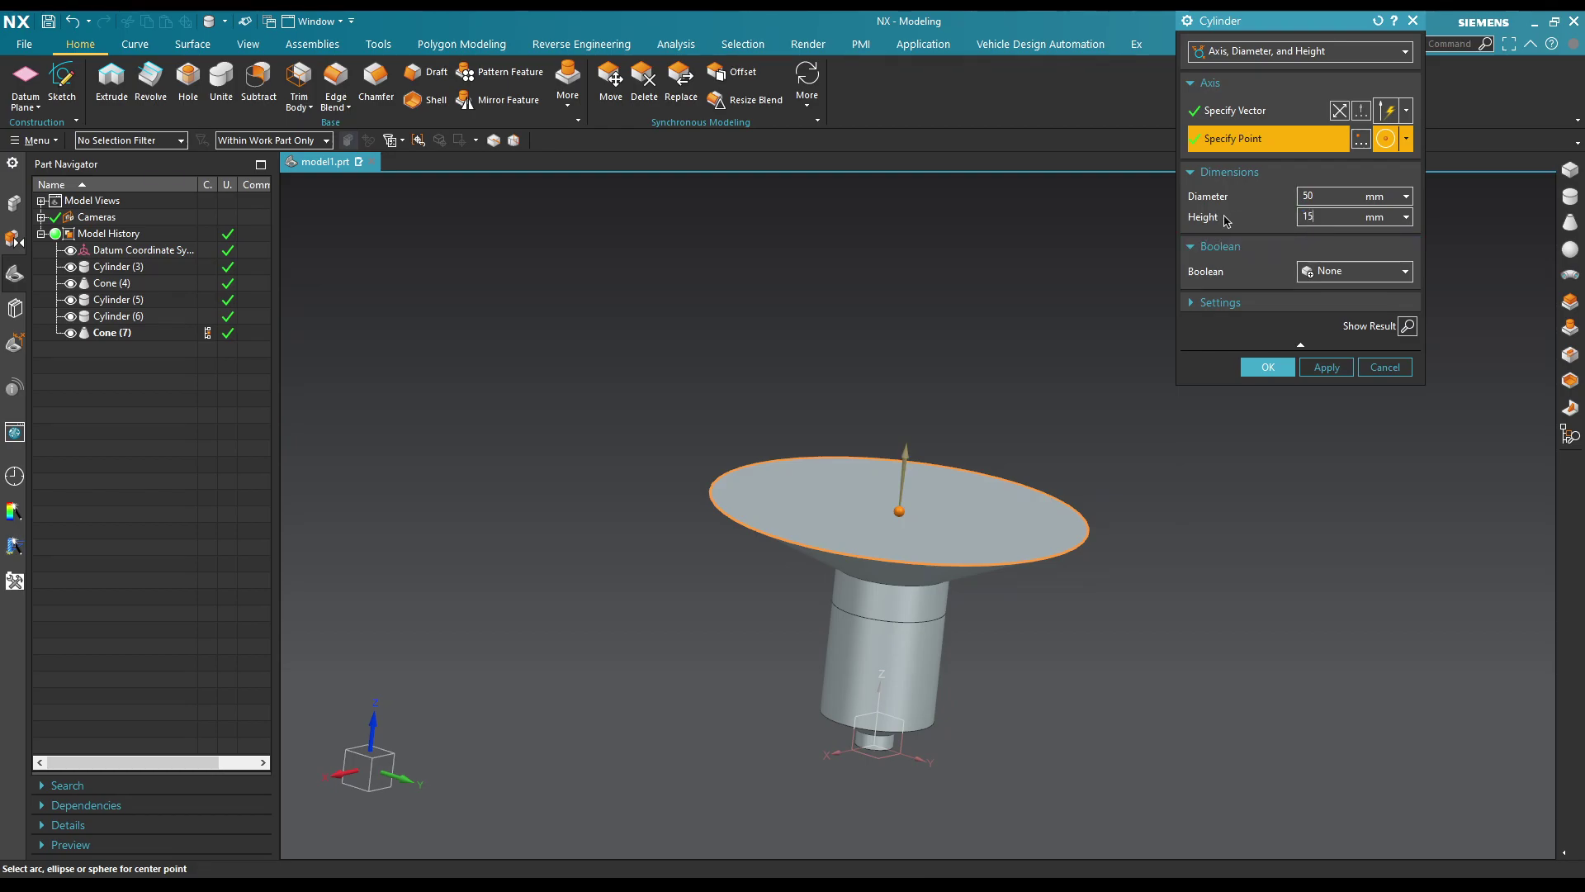
{"action": "left_click", "coordinate": [1405, 329]}
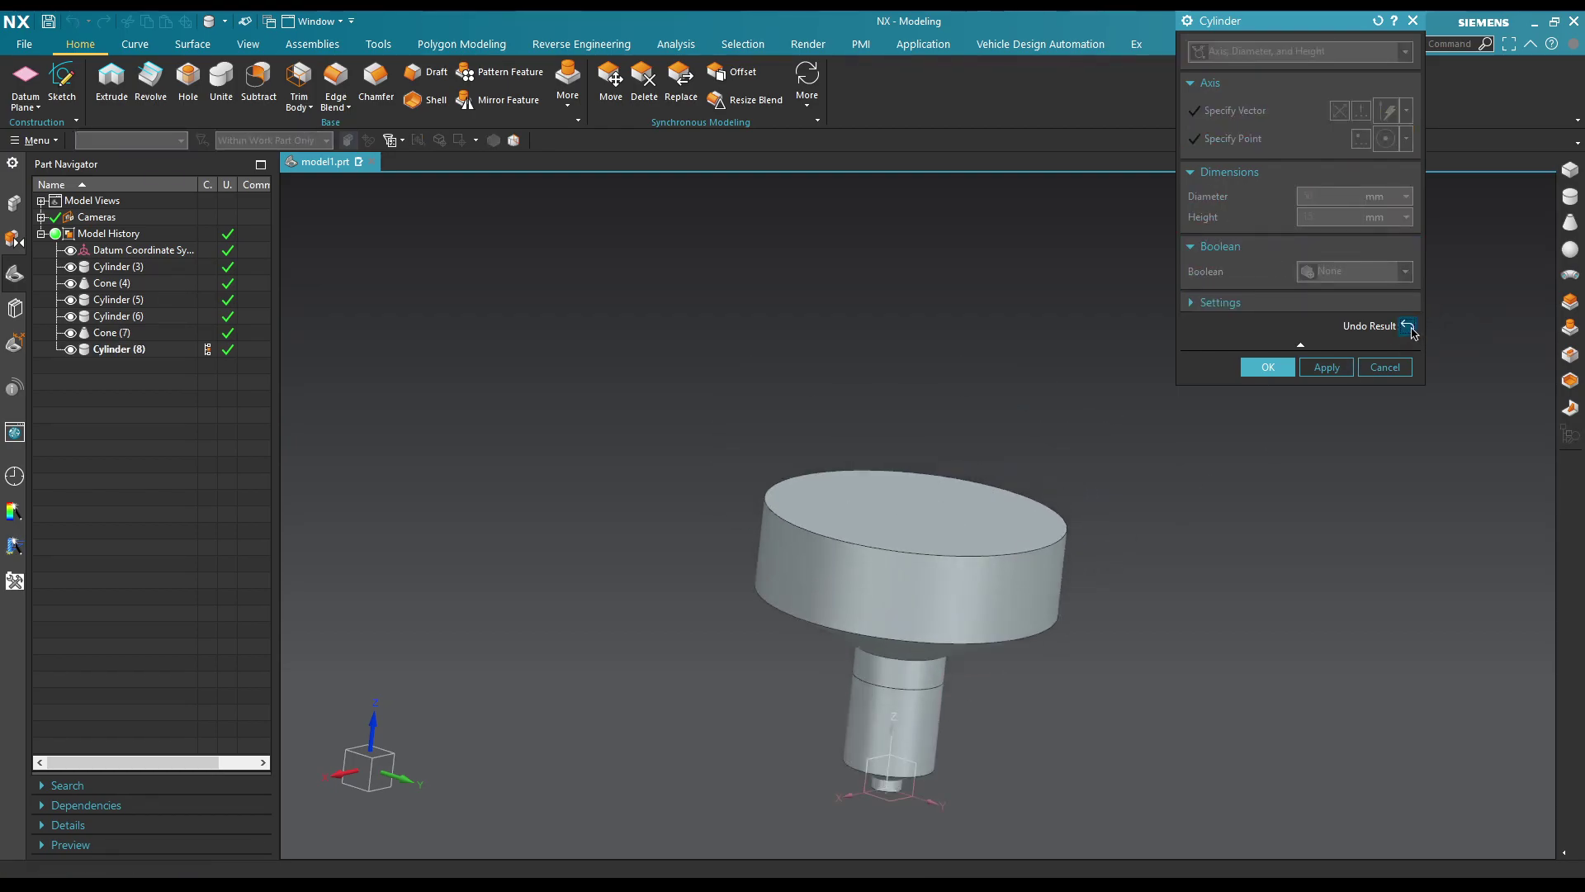
{"action": "left_click", "coordinate": [1407, 327]}
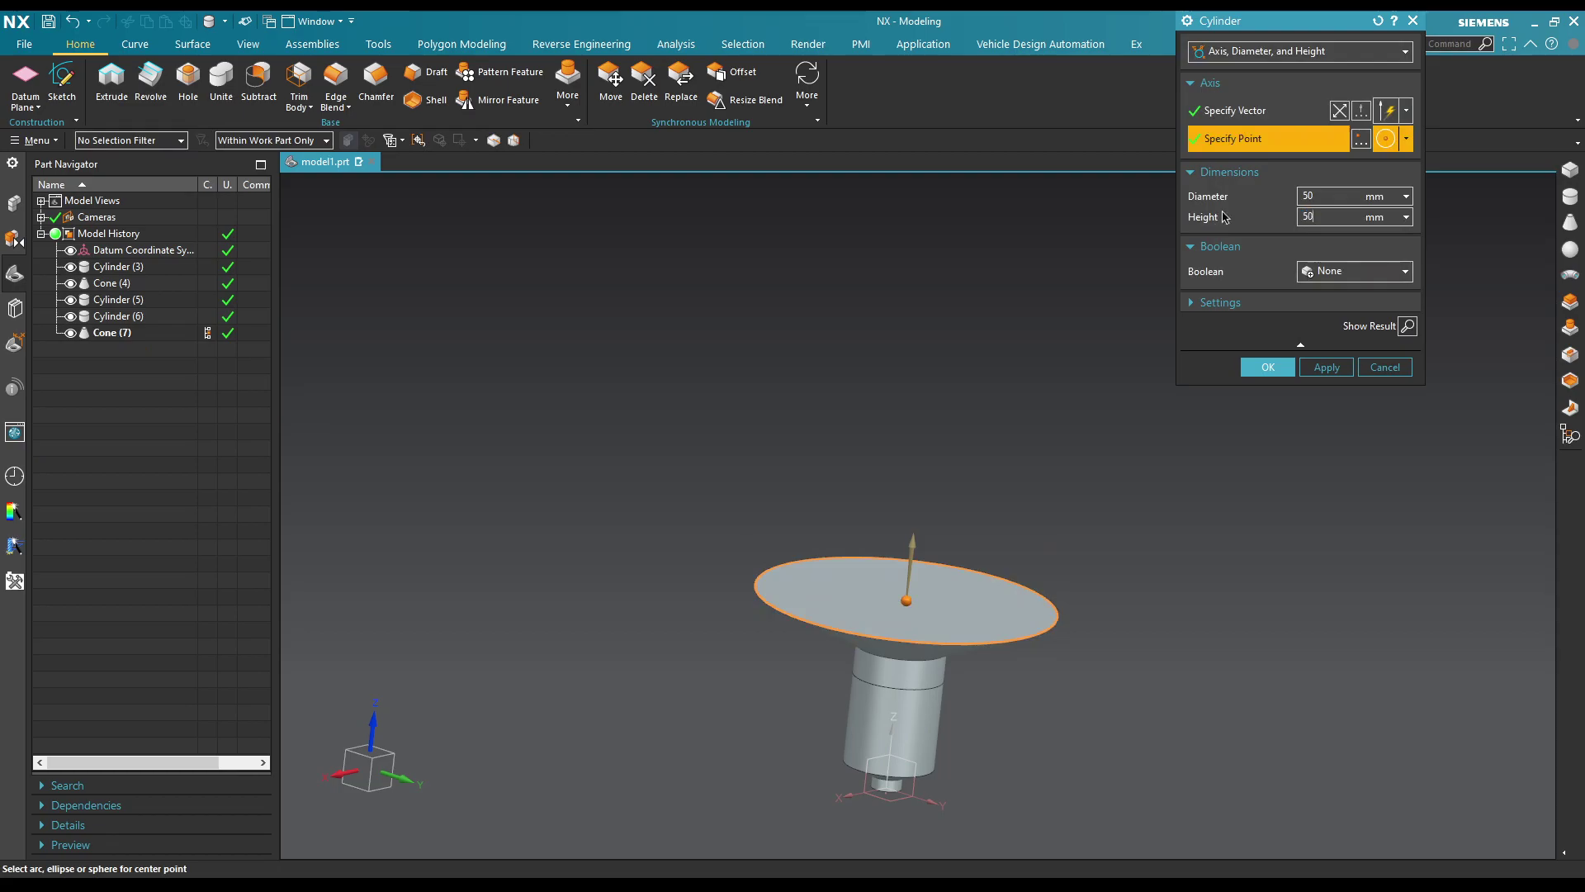
{"action": "left_click", "coordinate": [1406, 326]}
{"action": "scroll", "coordinate": [1013, 524], "scroll_direction": "down", "scroll_amount": 2}
{"action": "scroll", "coordinate": [1111, 504], "scroll_direction": "up", "scroll_amount": 1}
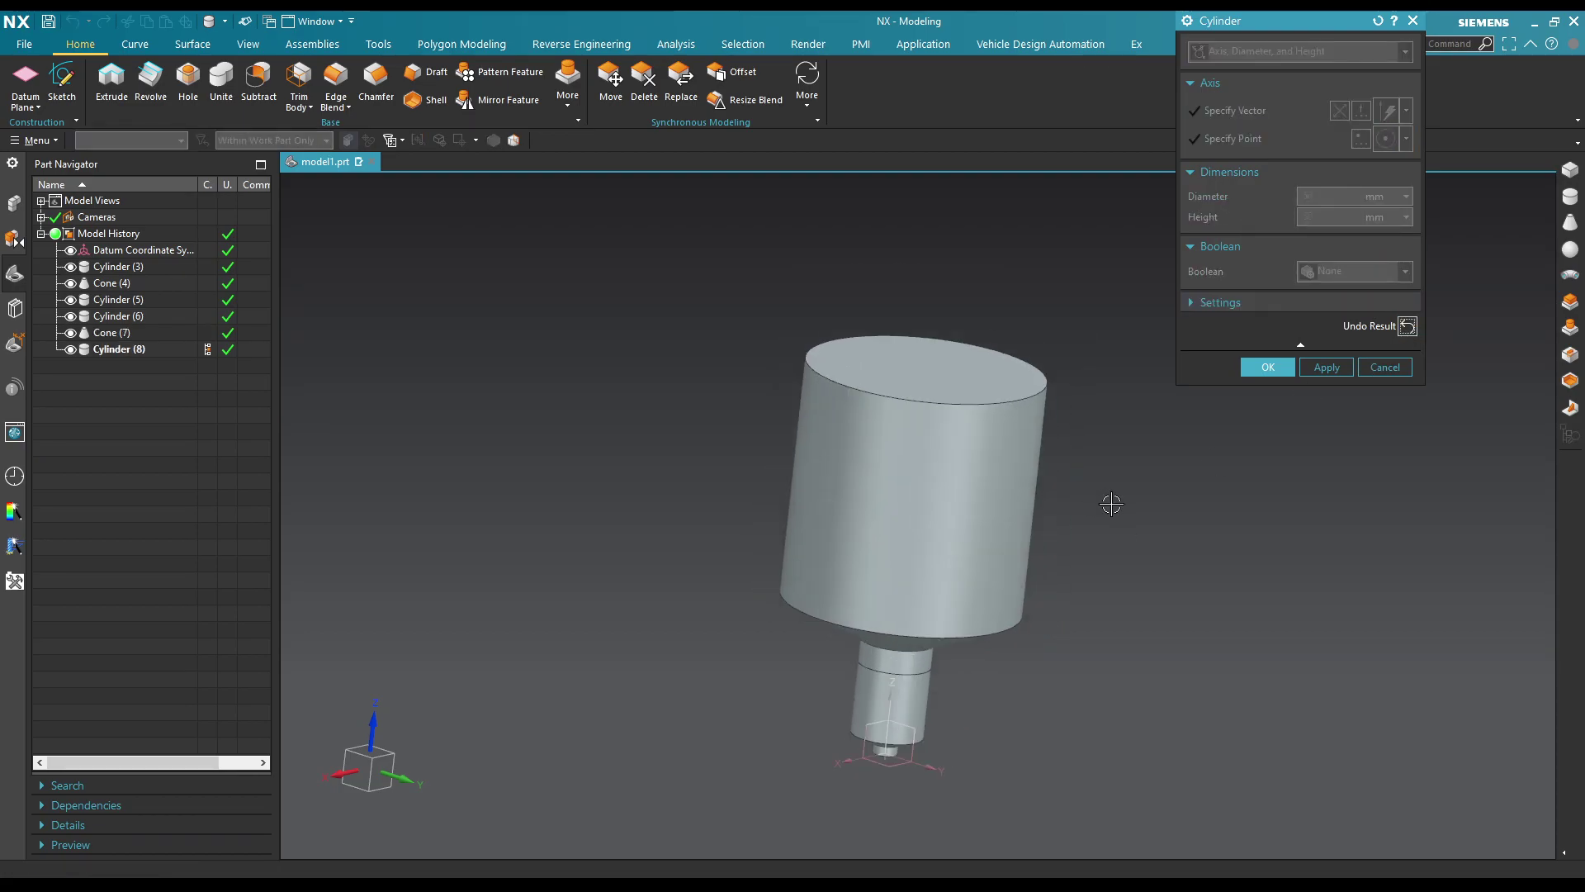
{"action": "left_click", "coordinate": [1407, 327]}
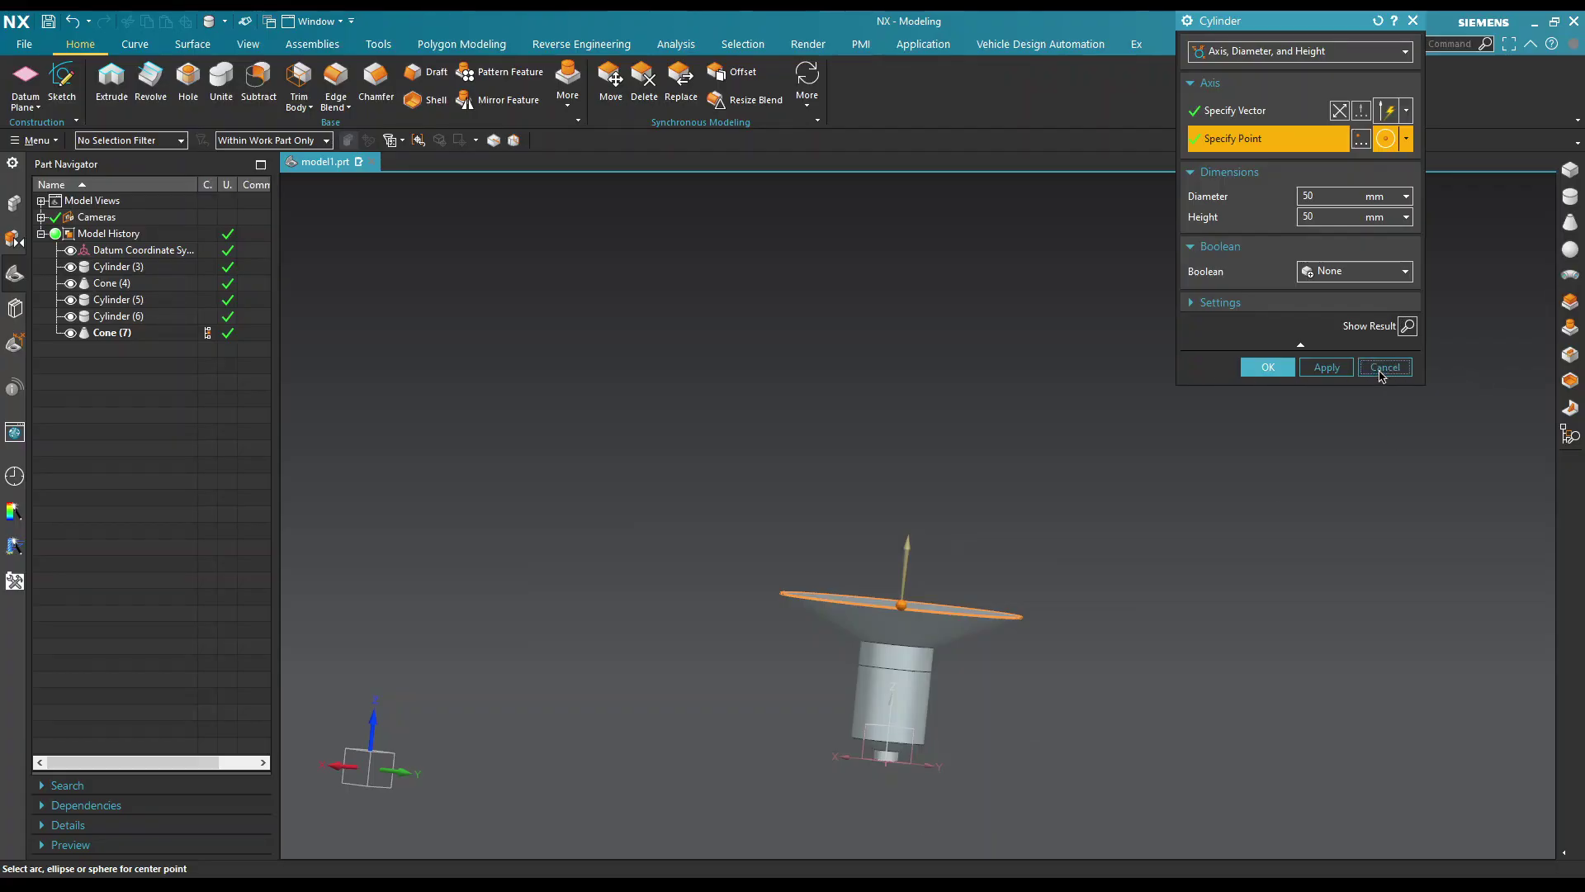
{"action": "left_click", "coordinate": [1385, 367]}
Step: Change Cone (7)'s top diameter to 30 mm
{"action": "double_click", "coordinate": [943, 629]}
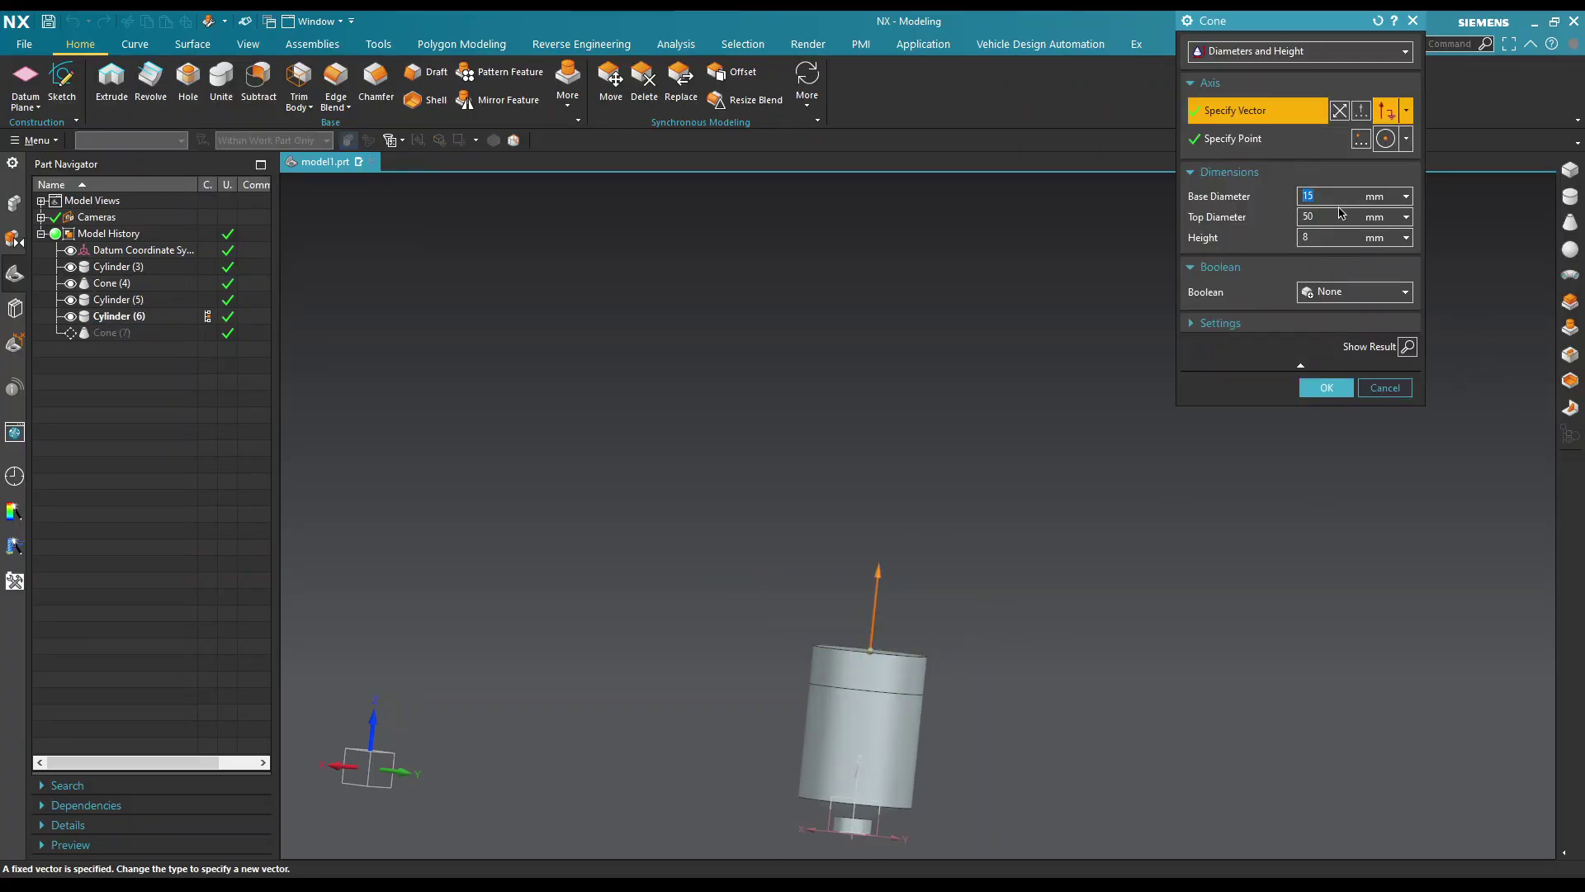
{"action": "left_click", "coordinate": [1326, 387]}
{"action": "mouse_move", "coordinate": [988, 625]}
{"action": "middle_mouse_down"}
{"action": "mouse_move", "coordinate": [1093, 615]}
{"action": "mouse_move", "coordinate": [960, 771]}
{"action": "middle_mouse_up"}
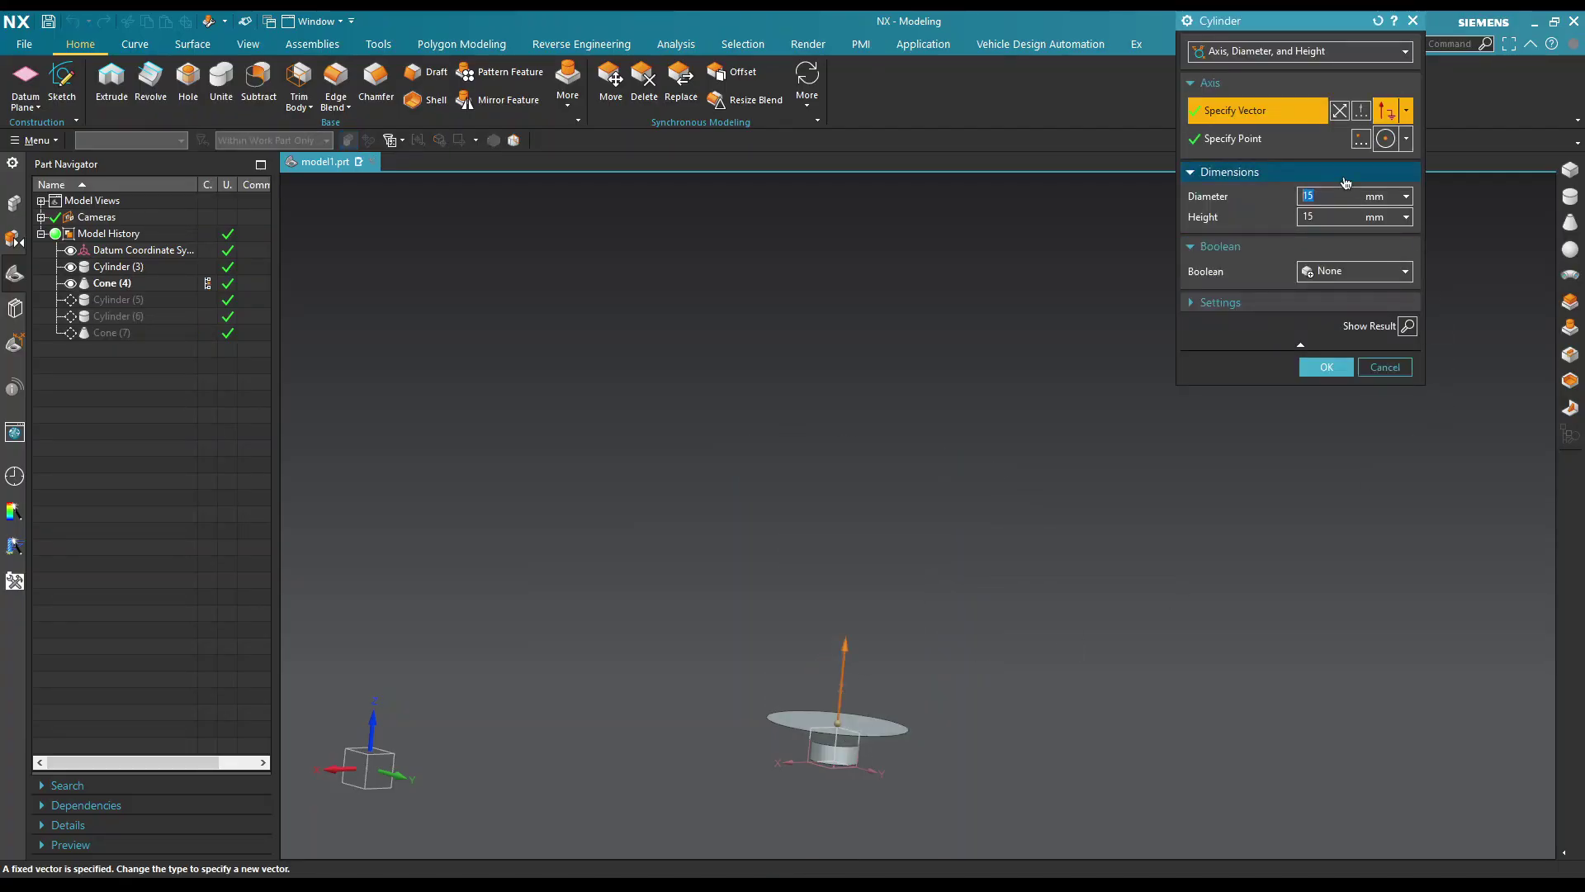
Step: Edit a cylinder section's height, first to 10 mm, then to 12 mm
{"action": "key", "text": "Tab"}
{"action": "type", "text": "10"}
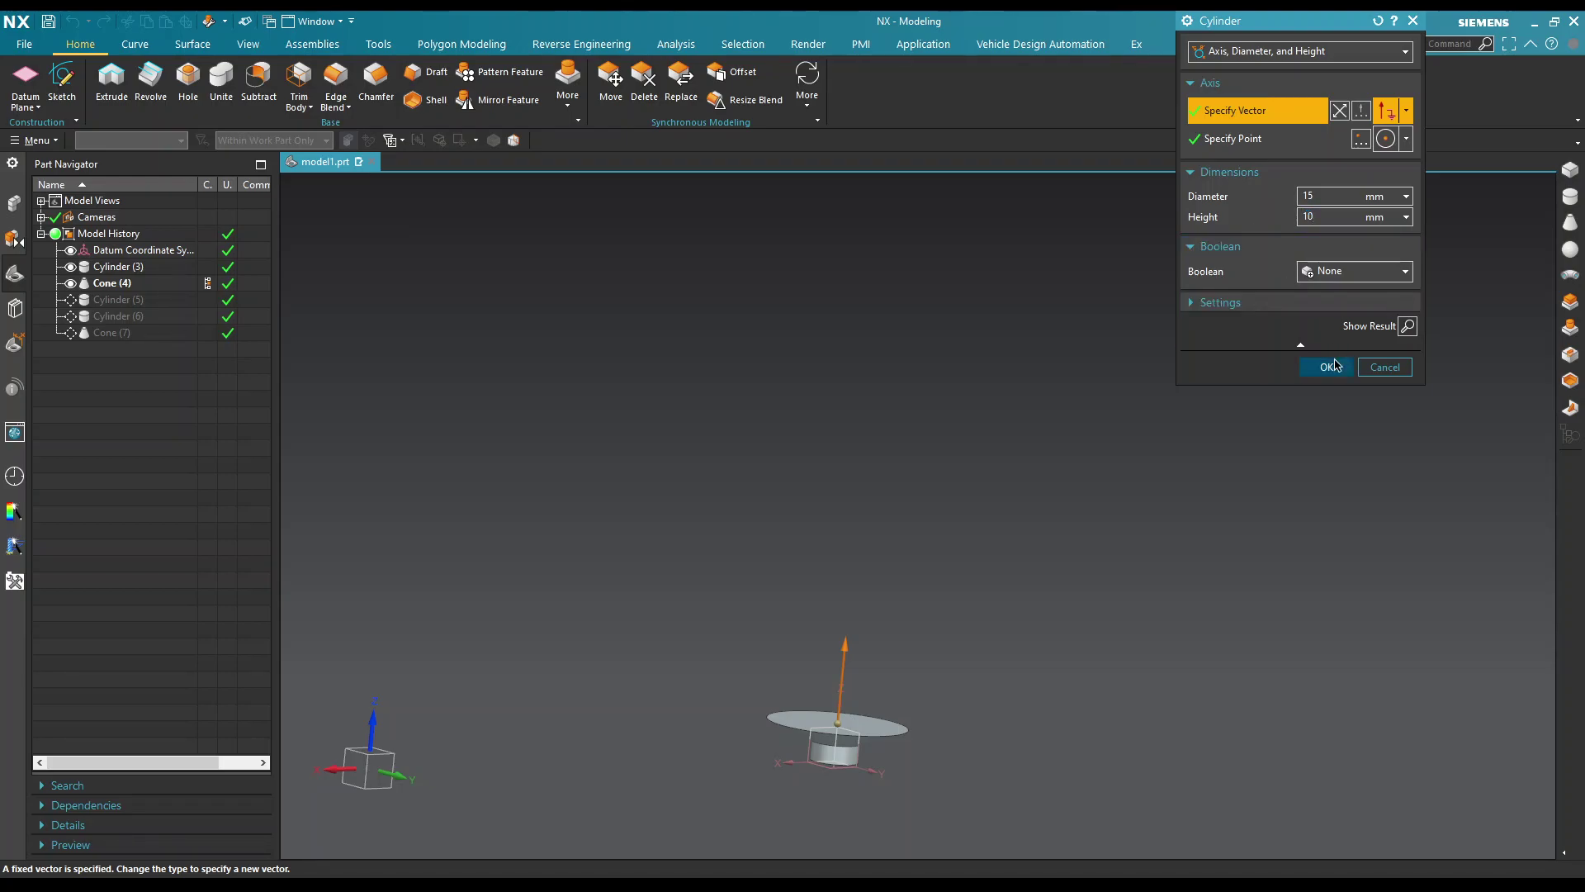
{"action": "left_click", "coordinate": [1326, 367]}
{"action": "mouse_move", "coordinate": [1102, 563]}
{"action": "middle_mouse_down"}
{"action": "mouse_move", "coordinate": [1102, 539]}
{"action": "mouse_move", "coordinate": [1023, 608]}
{"action": "mouse_move", "coordinate": [1026, 587]}
{"action": "mouse_move", "coordinate": [828, 600]}
{"action": "middle_mouse_up"}
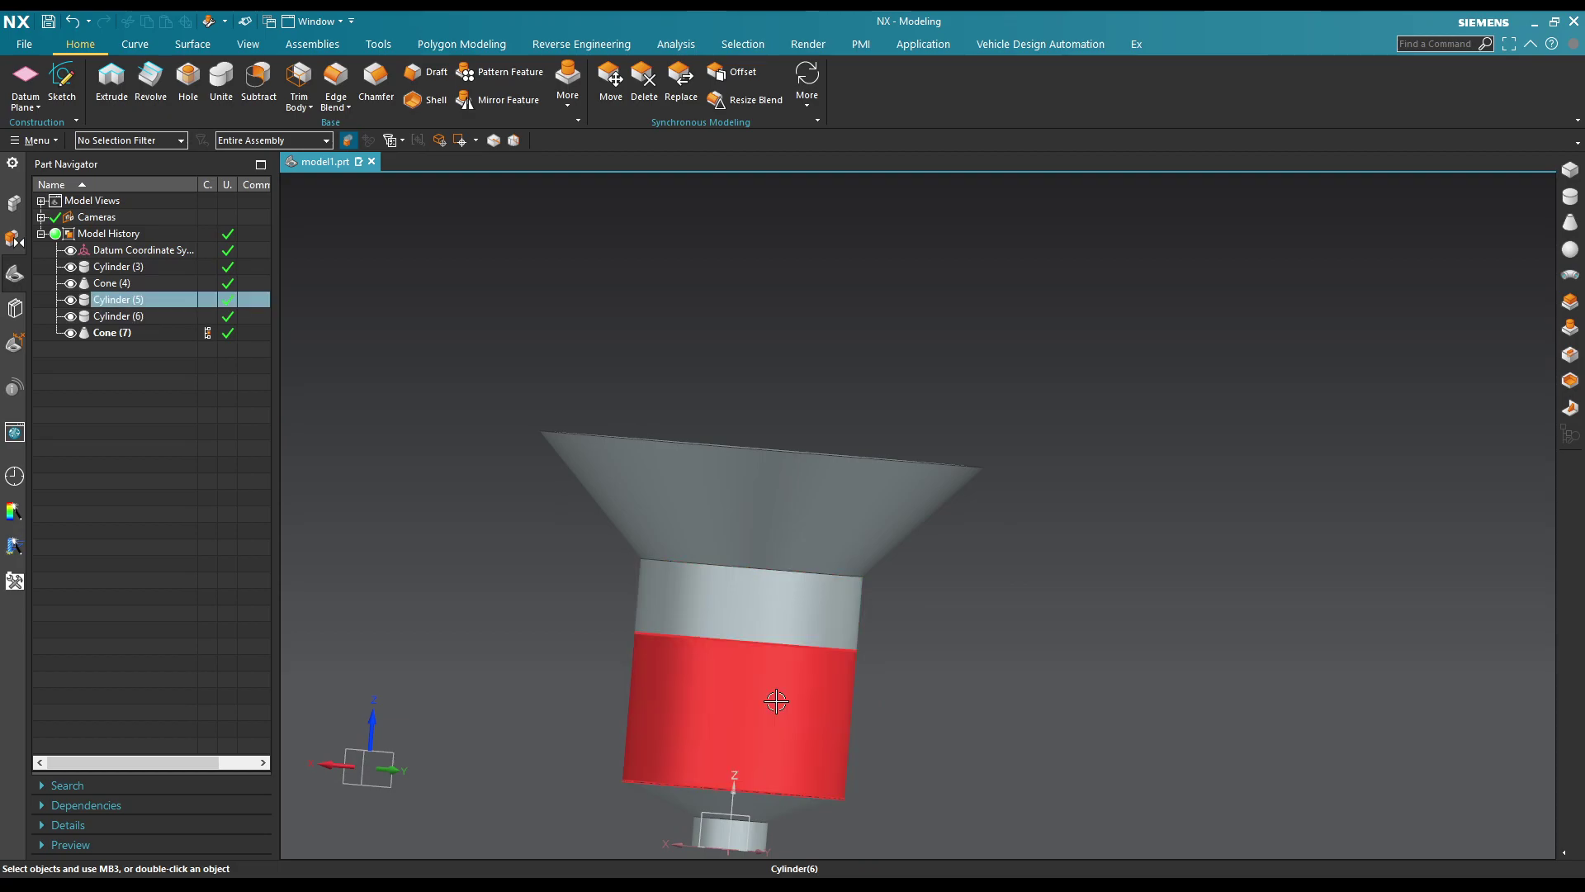
{"action": "double_click", "coordinate": [771, 696]}
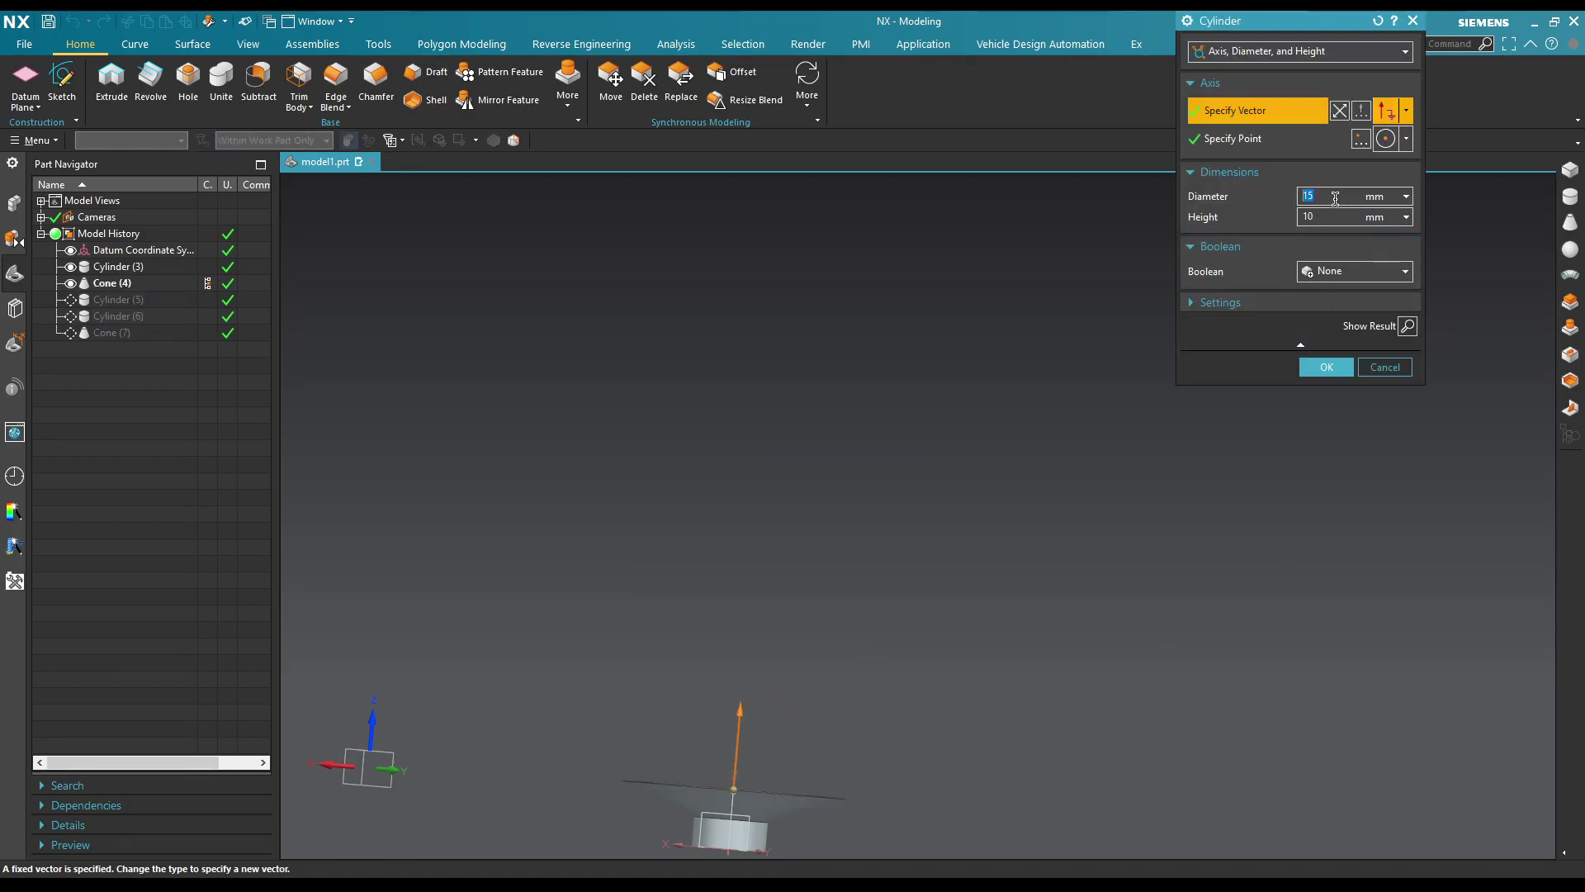
{"action": "type", "text": "12"}
{"action": "left_click", "coordinate": [1325, 367]}
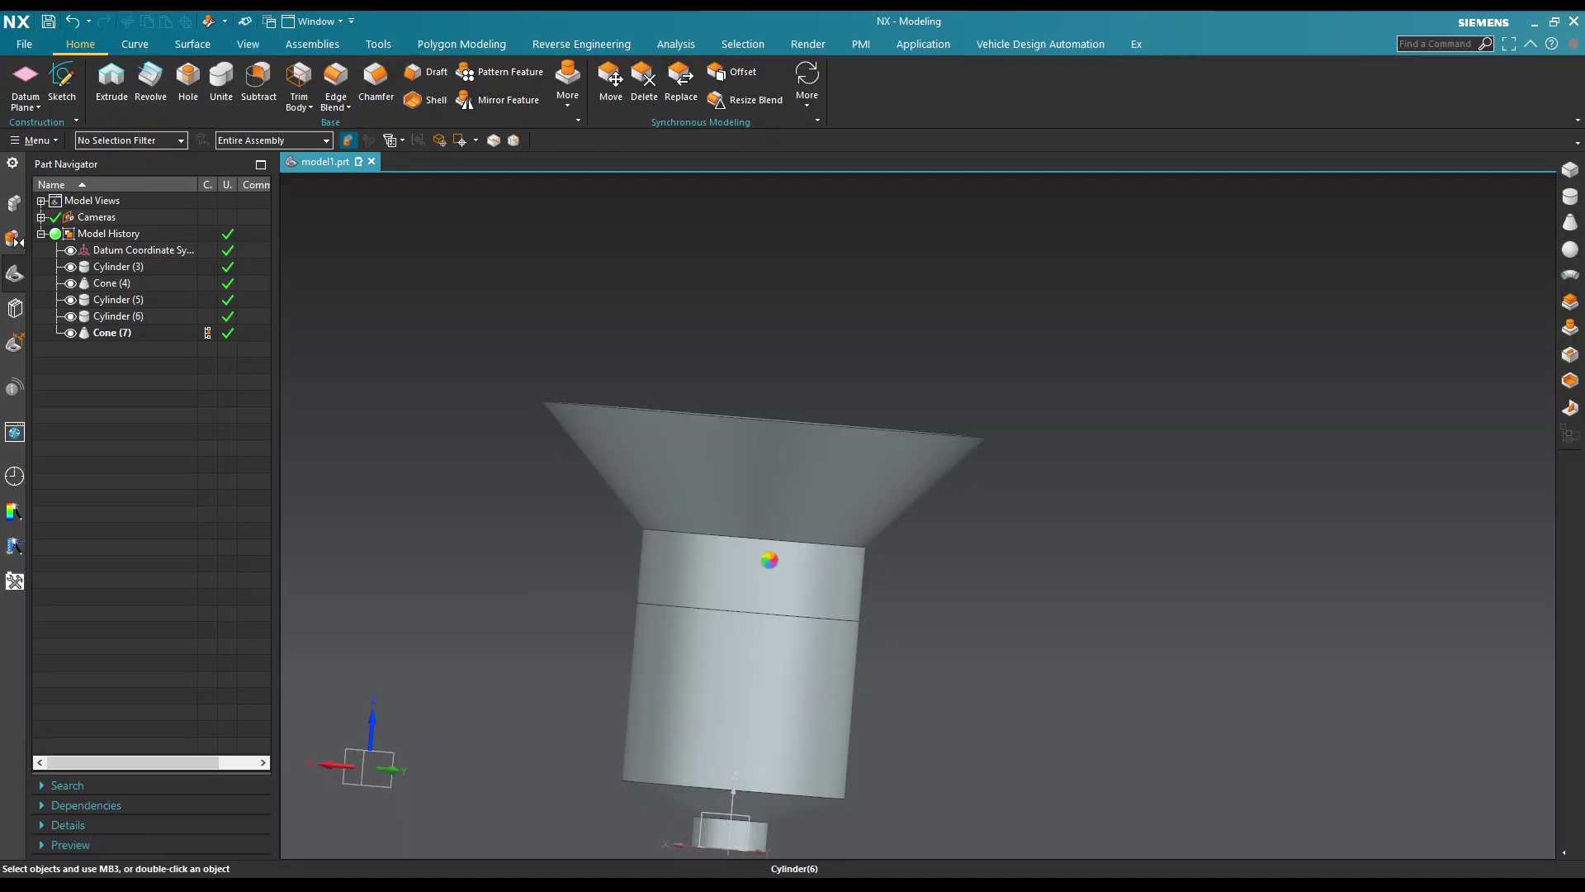
Step: Rework the remaining heights, leaving Cylinder (6) at 2 mm and Cone (7) at 6 mm
{"action": "double_click", "coordinate": [754, 556]}
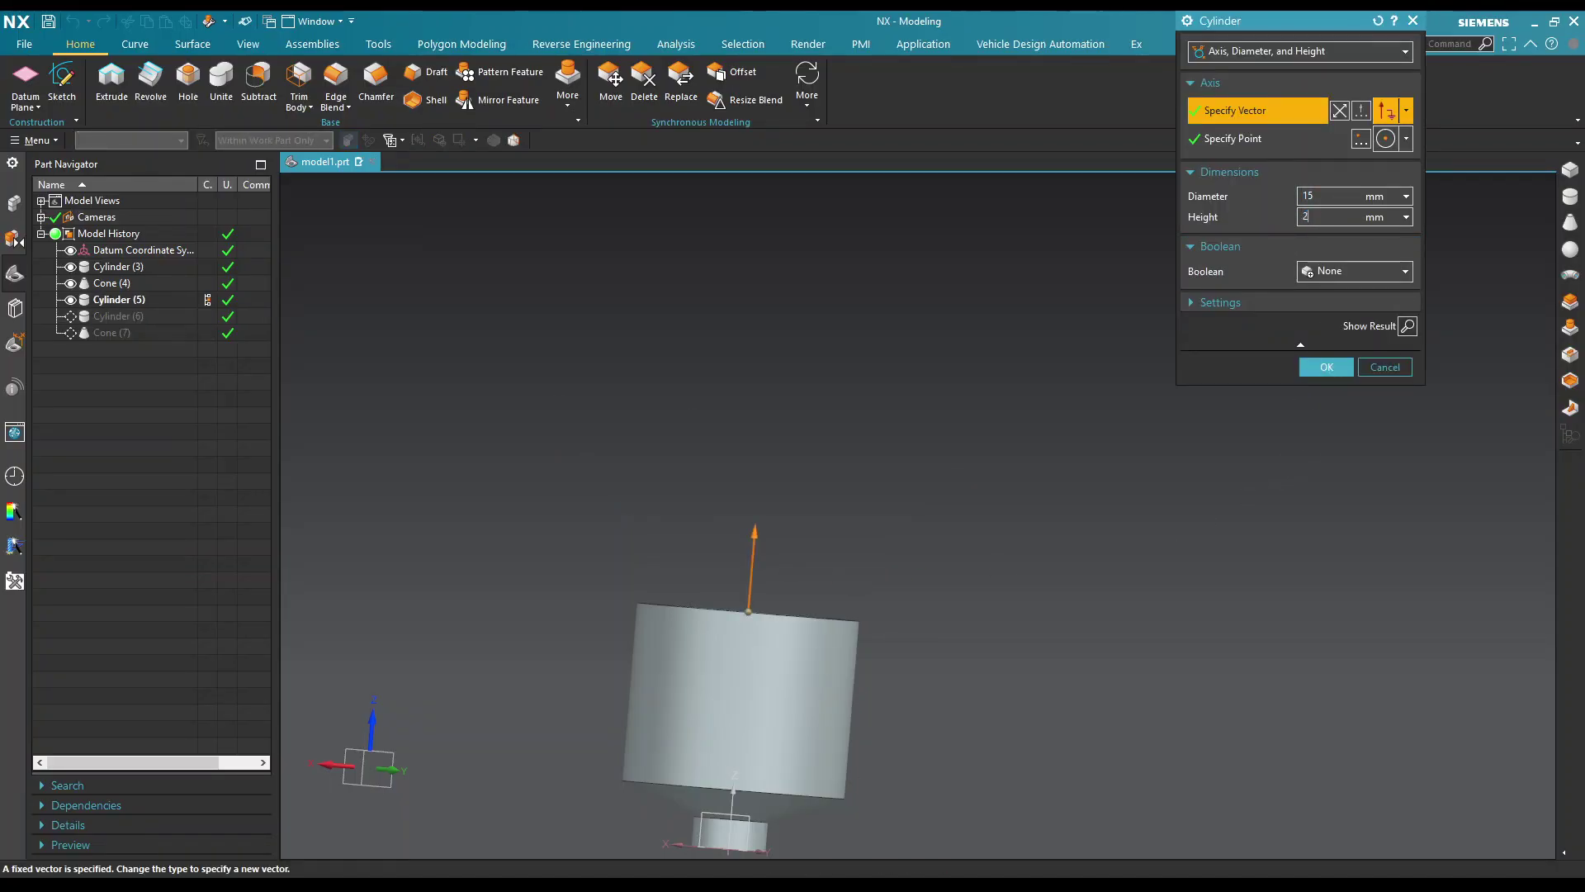
{"action": "left_click", "coordinate": [1325, 367]}
{"action": "mouse_move", "coordinate": [1118, 584]}
{"action": "middle_mouse_down"}
{"action": "mouse_move", "coordinate": [938, 555]}
{"action": "mouse_move", "coordinate": [1006, 551]}
{"action": "middle_mouse_up"}
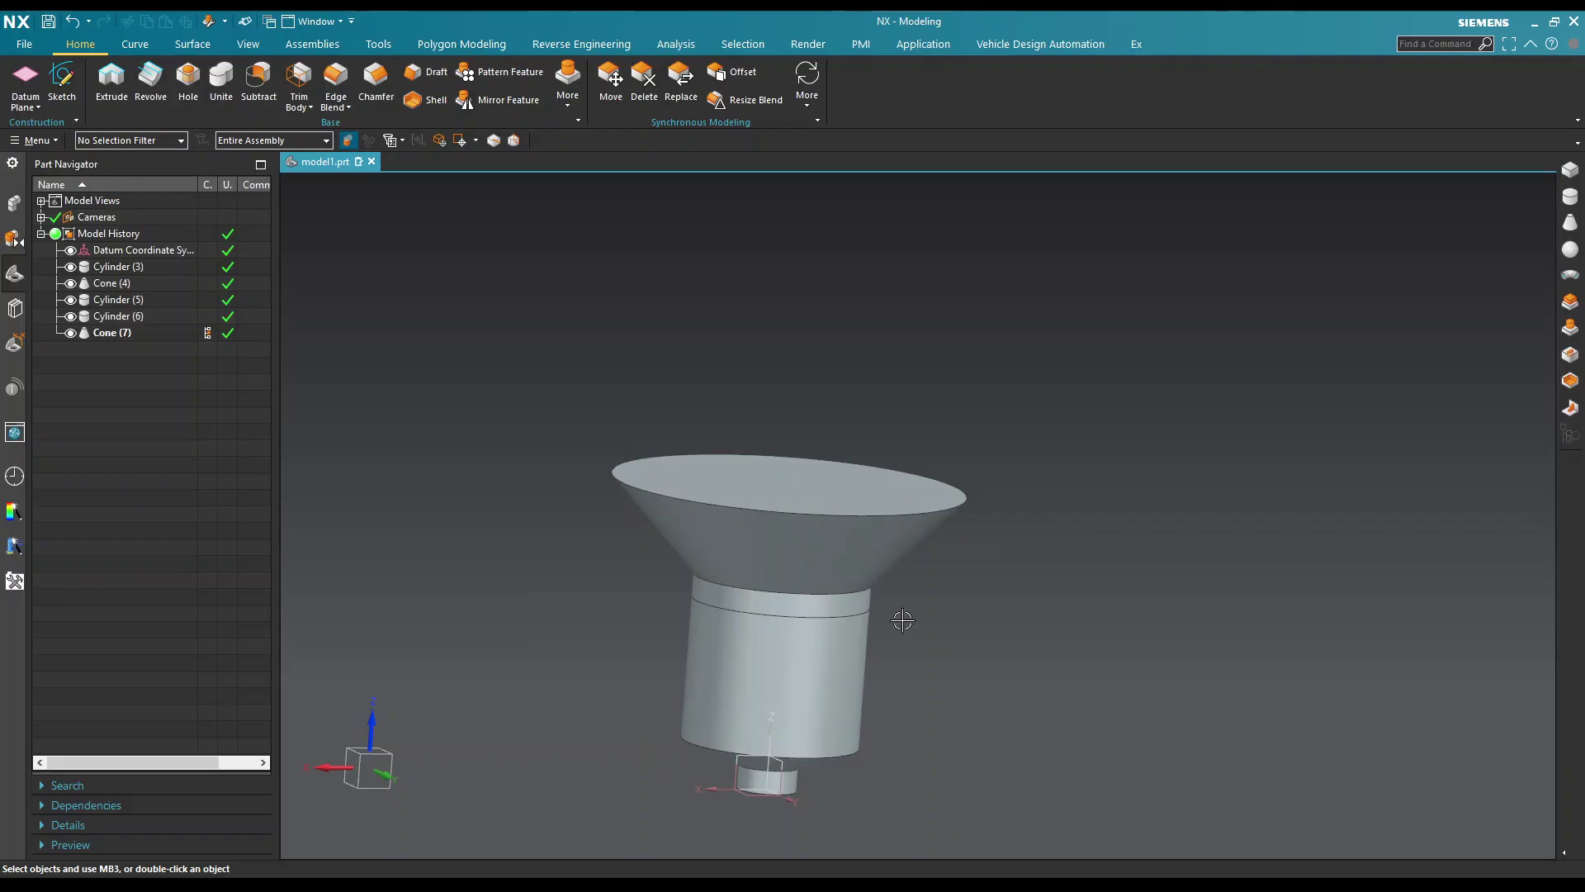
{"action": "double_click", "coordinate": [866, 520]}
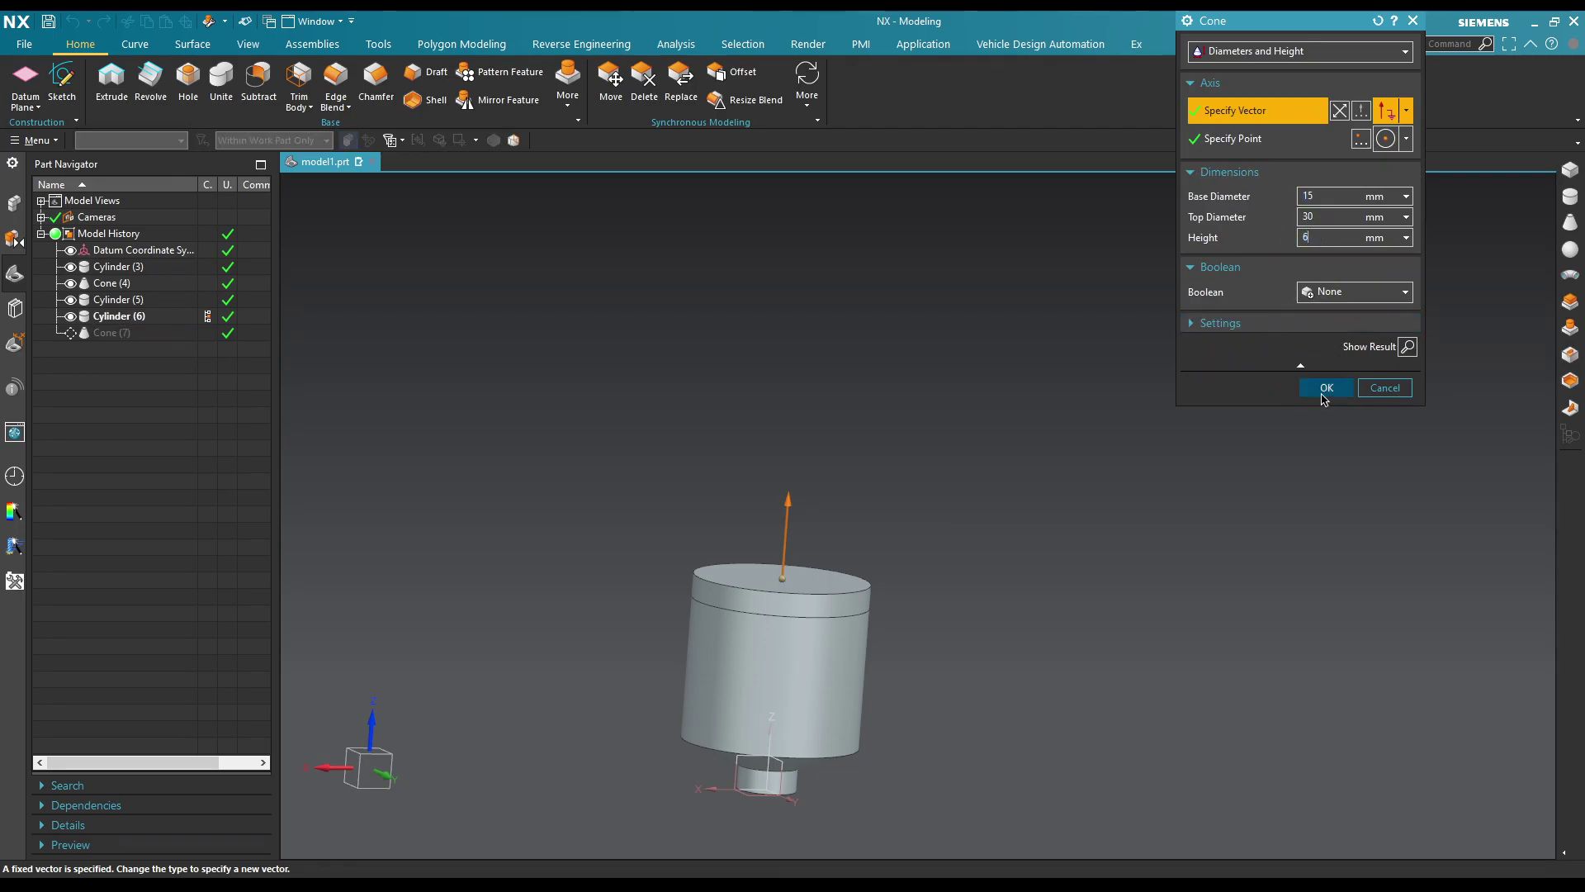
{"action": "left_click", "coordinate": [1327, 388]}
{"action": "middle_click_drag", "start_coordinate": [1331, 311], "coordinate": [1178, 389]}
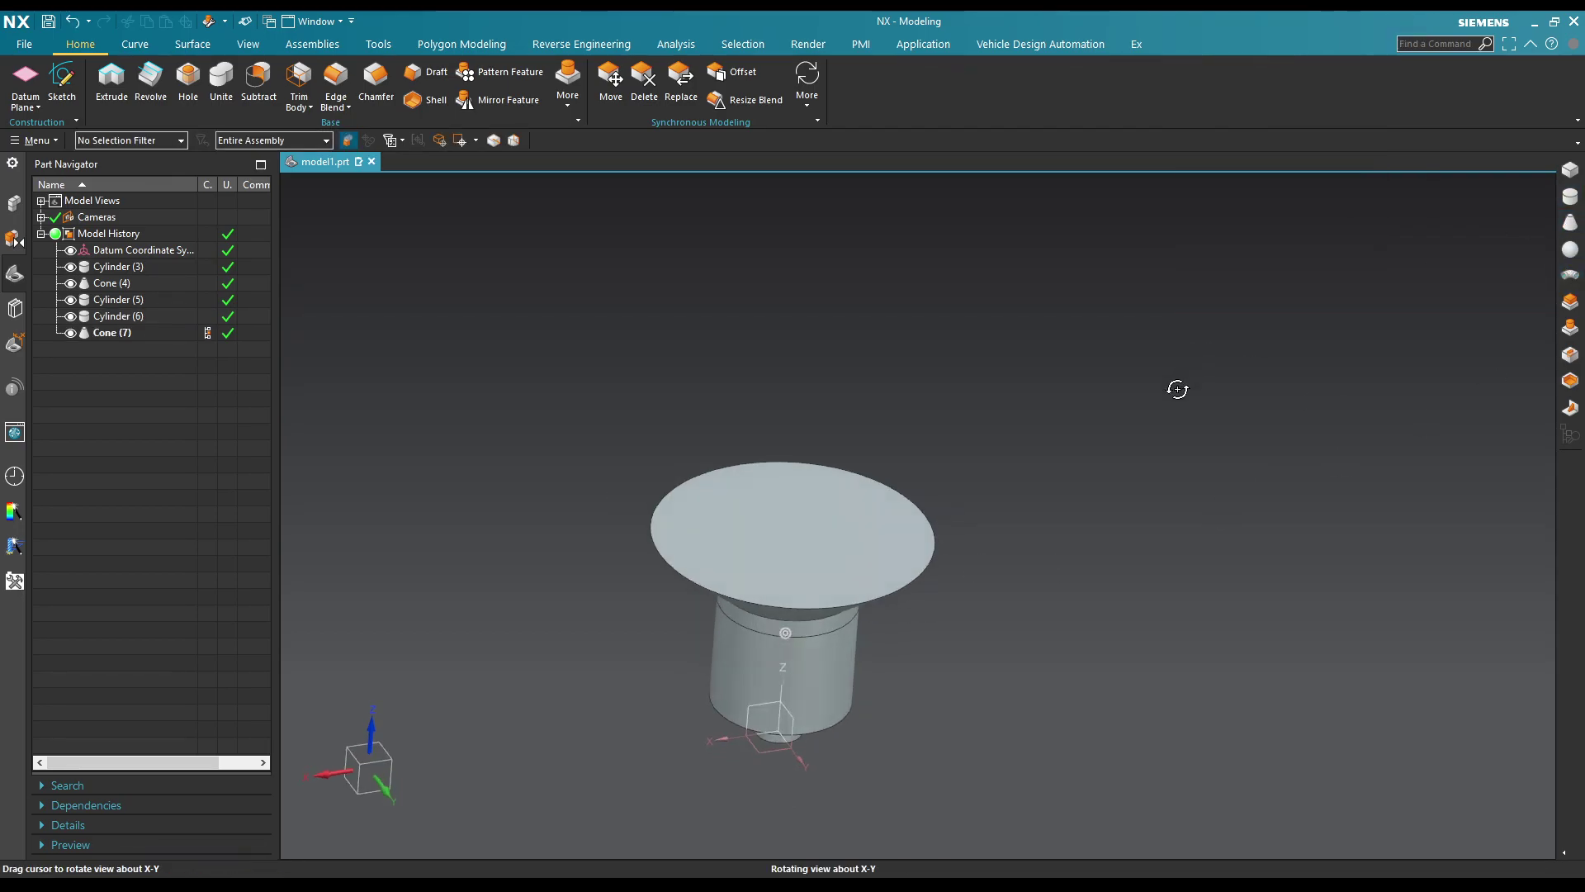
{"action": "double_click", "coordinate": [849, 523]}
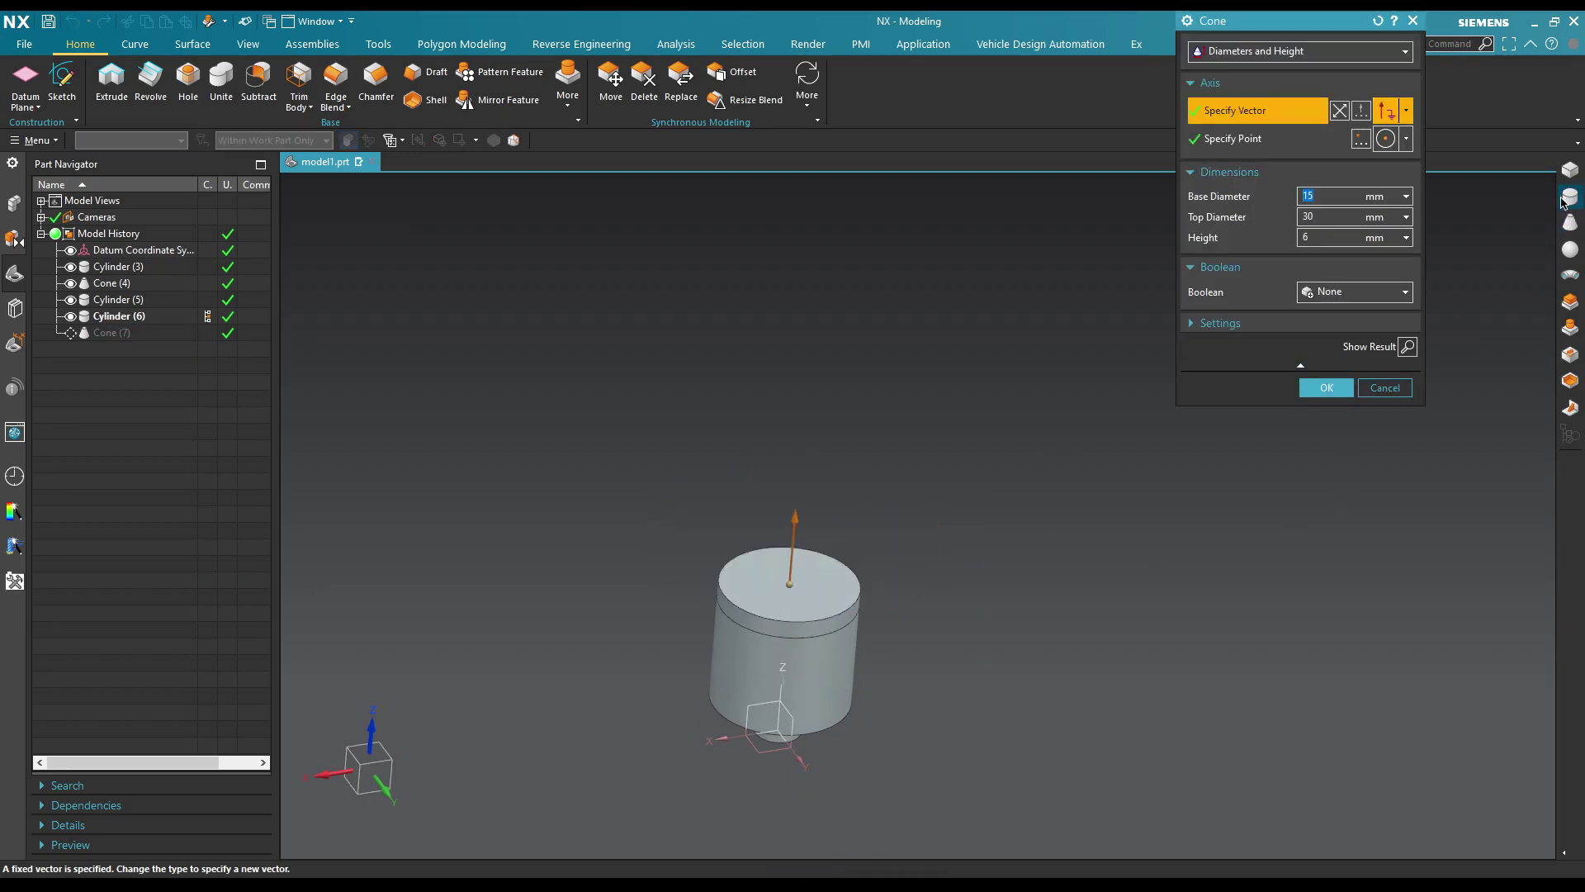
Step: Confirm the cone and start a cylinder centred on the cone's top edge
{"action": "key", "text": "Return"}
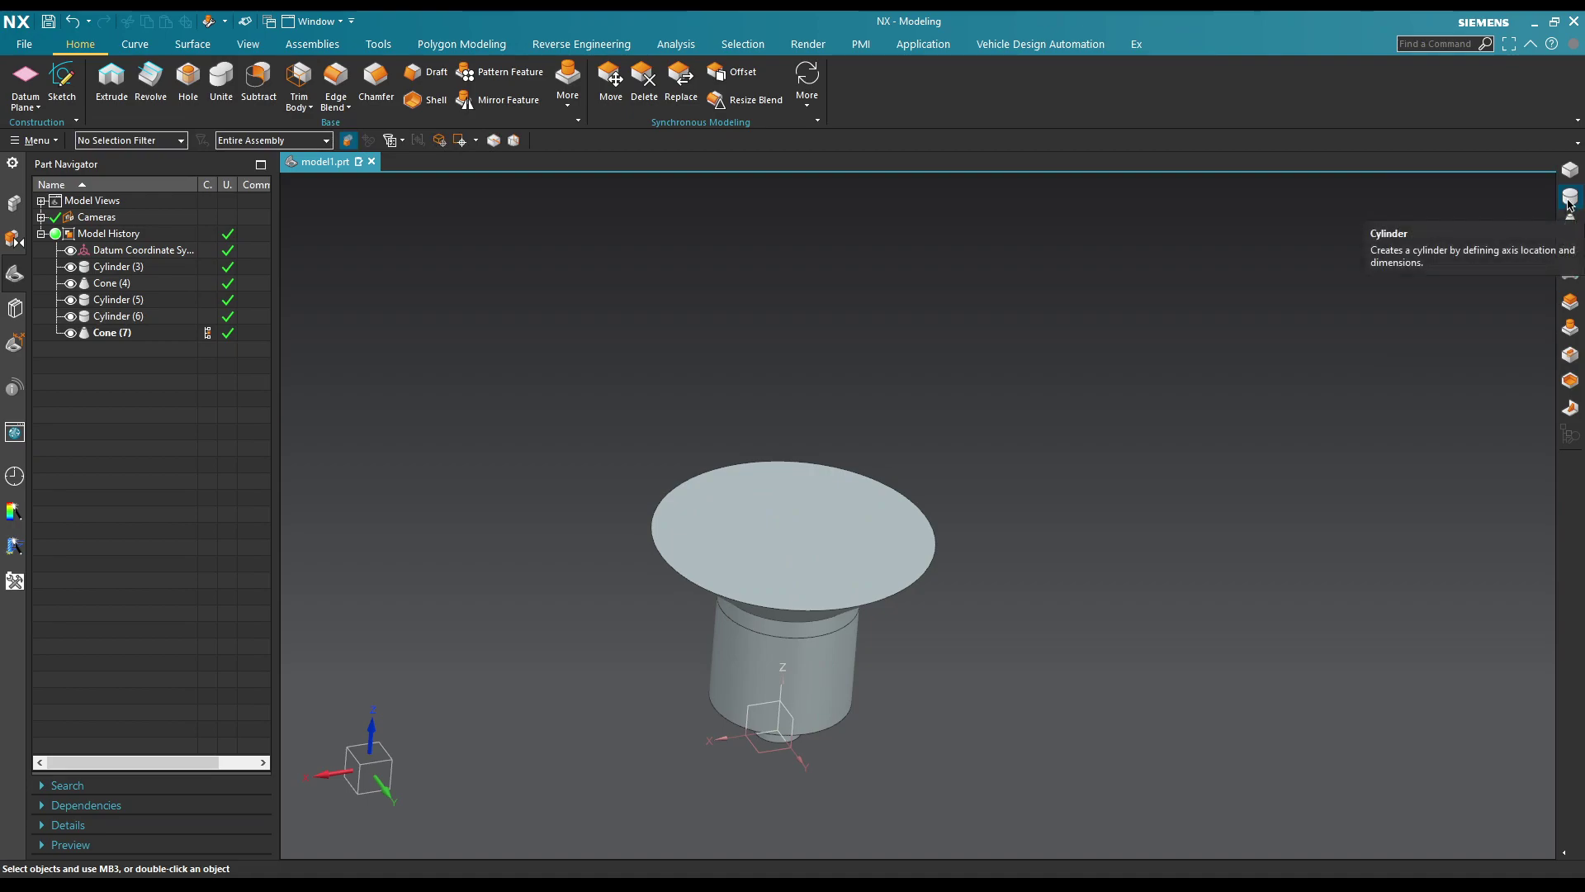
{"action": "left_click", "coordinate": [1569, 198]}
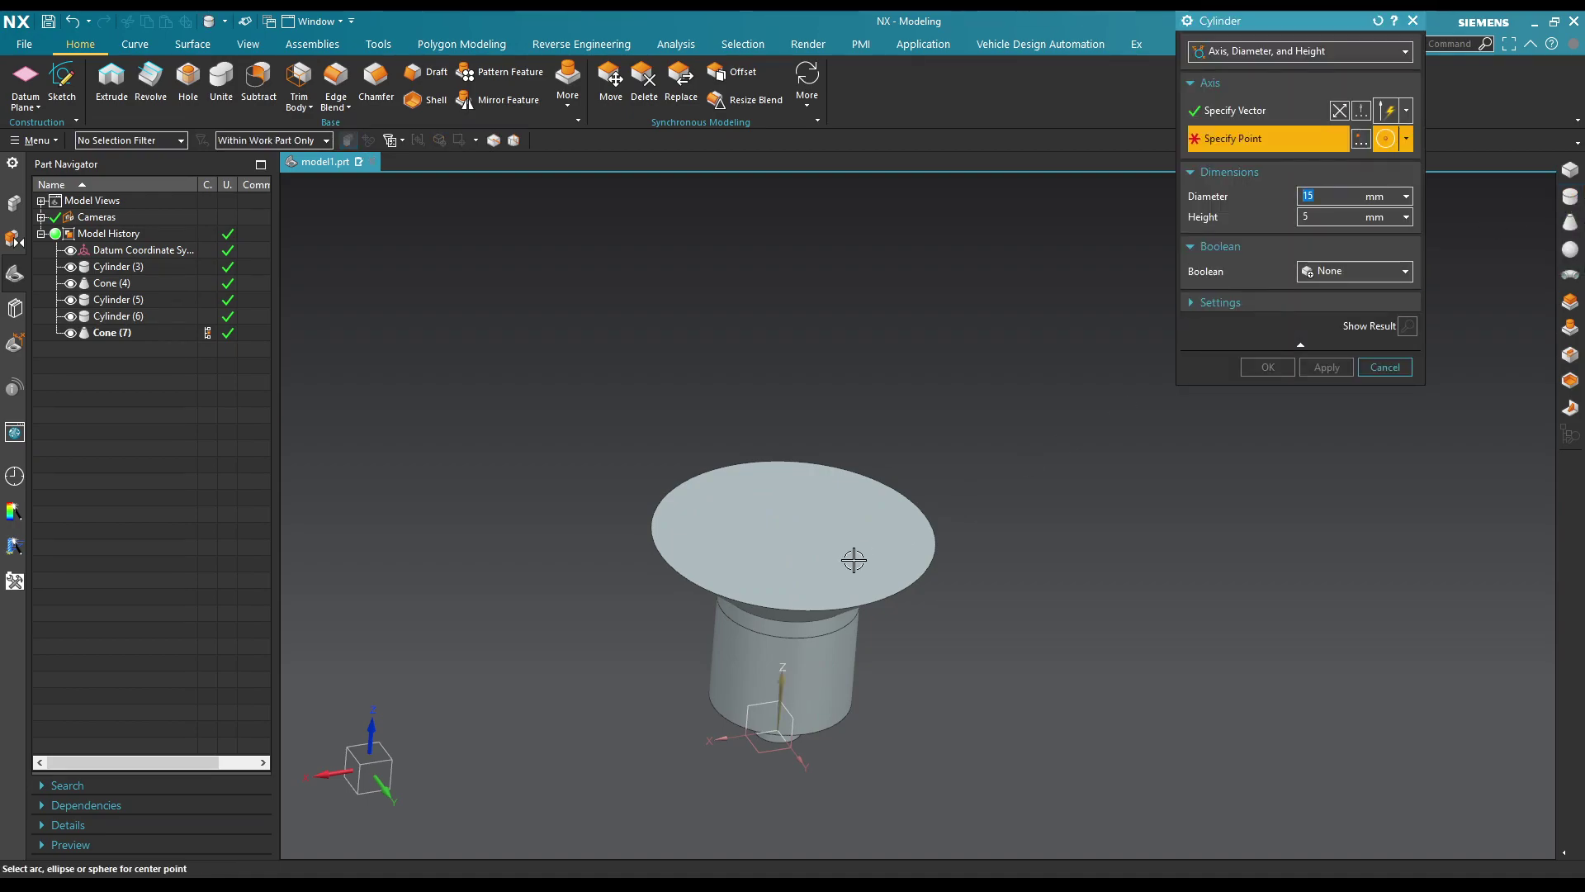
{"action": "left_click", "coordinate": [1361, 139]}
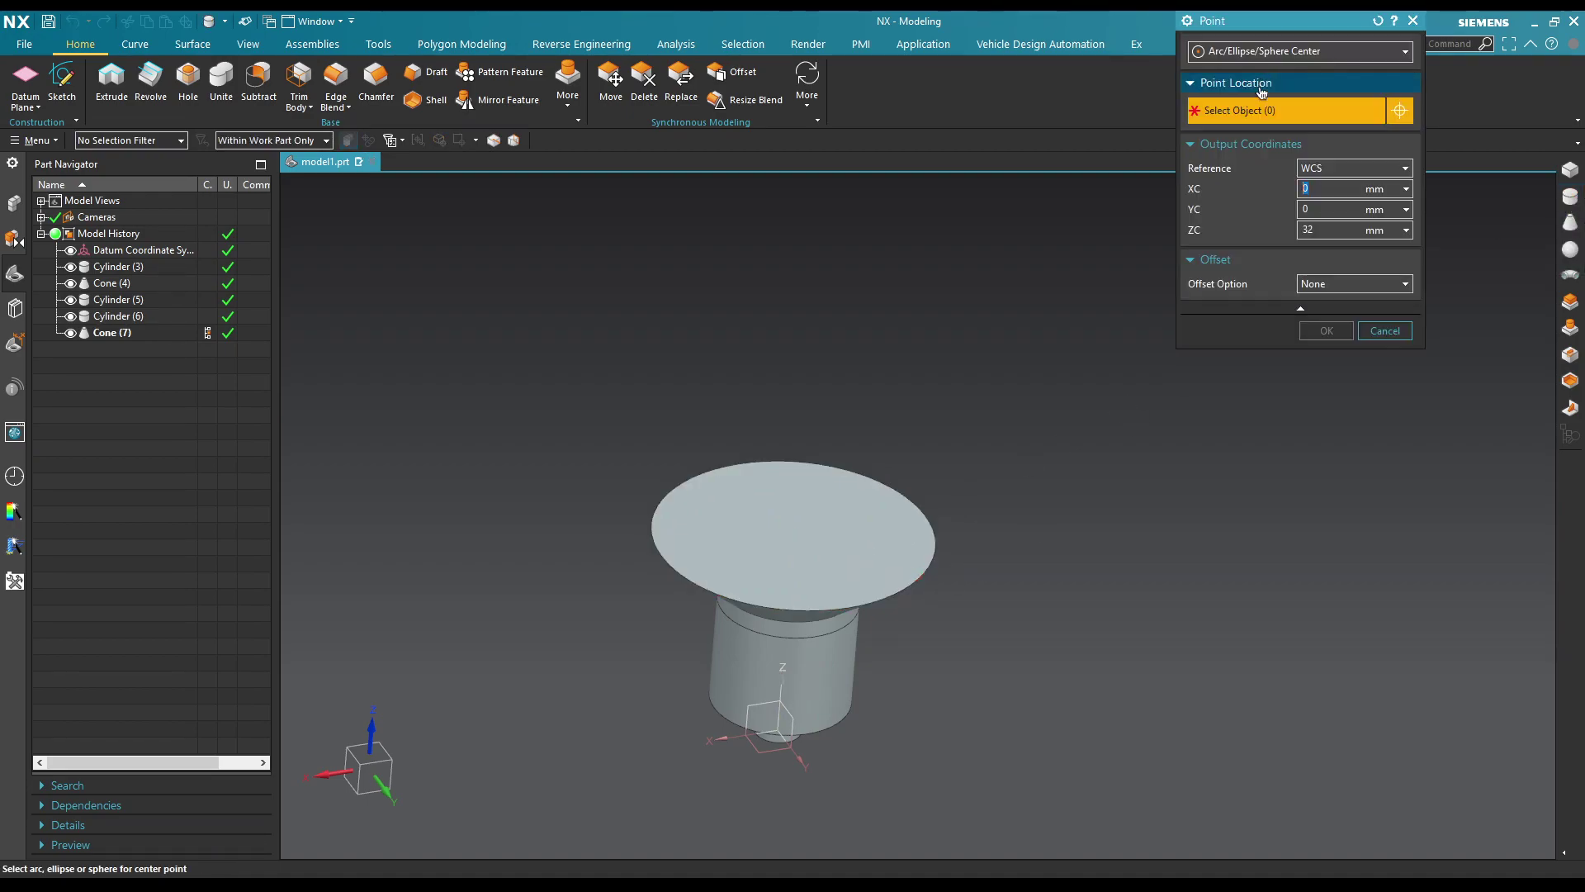
{"action": "left_click", "coordinate": [924, 507]}
{"action": "left_click", "coordinate": [1324, 330]}
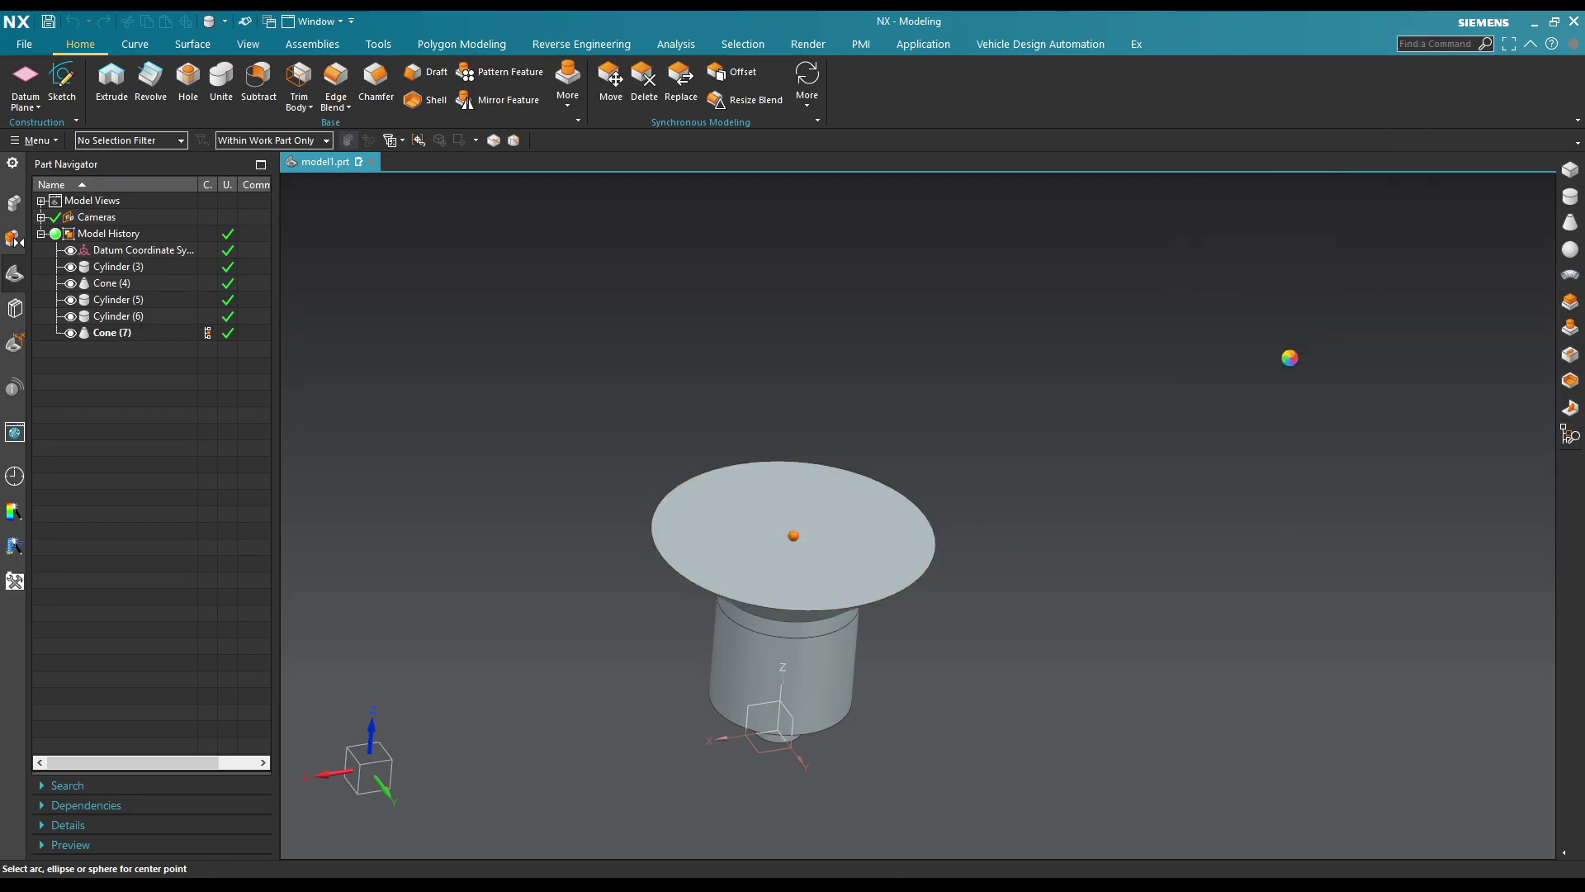
Step: Preview and create the 30 mm diameter, 20 mm tall cylinder
{"action": "mouse_move", "coordinate": [836, 446]}
{"action": "middle_mouse_down"}
{"action": "mouse_move", "coordinate": [966, 386]}
{"action": "mouse_move", "coordinate": [975, 401]}
{"action": "middle_mouse_up"}
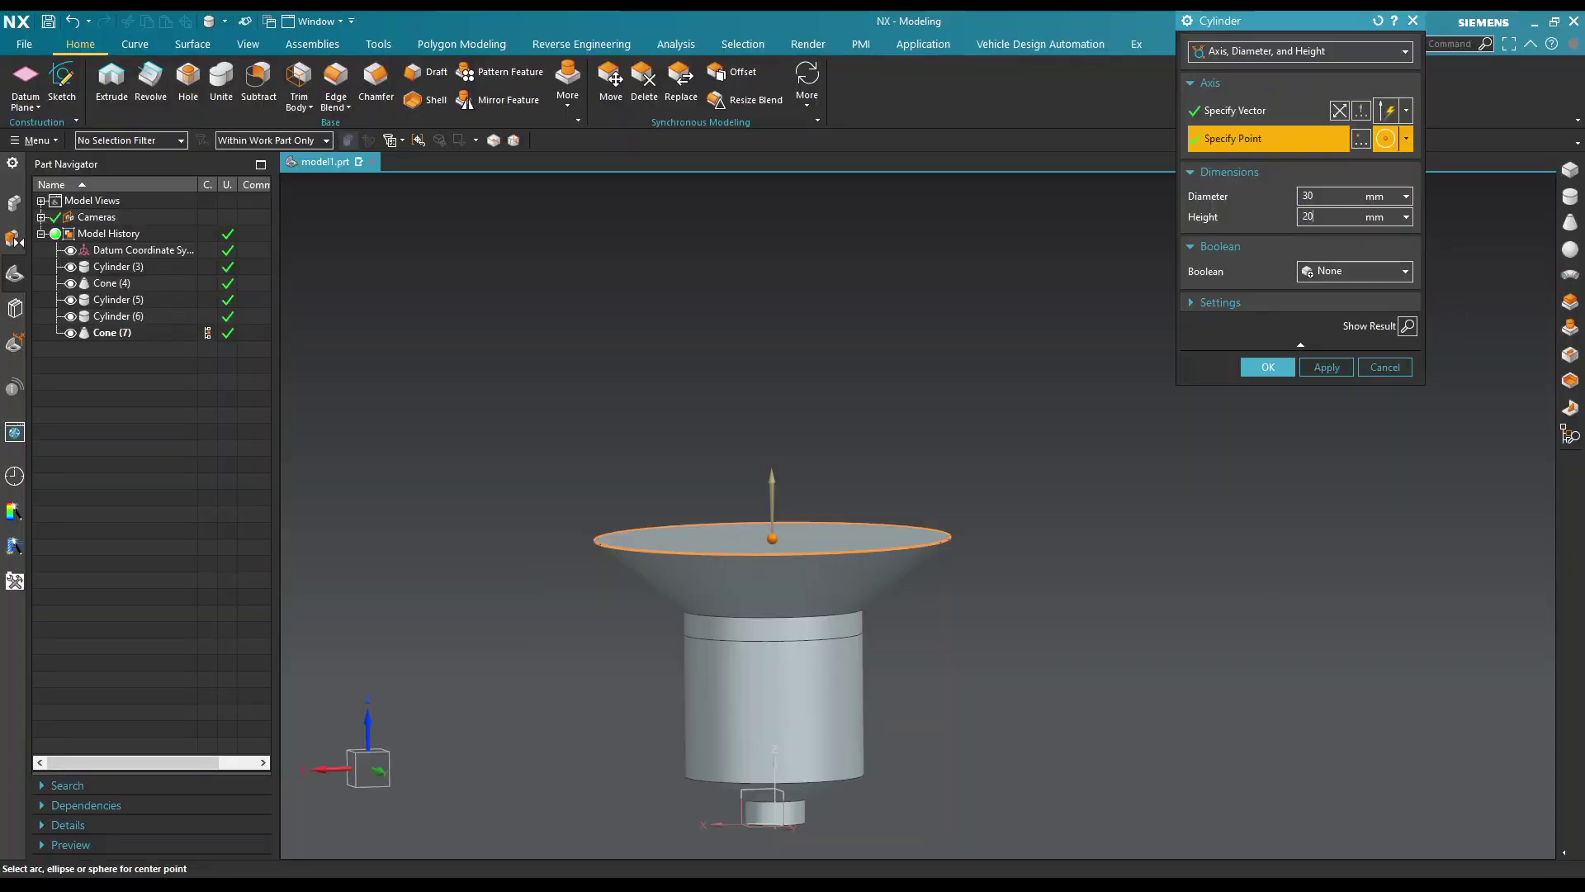
{"action": "left_click", "coordinate": [1407, 326]}
{"action": "mouse_move", "coordinate": [1031, 452]}
{"action": "middle_mouse_down"}
{"action": "mouse_move", "coordinate": [1082, 395]}
{"action": "mouse_move", "coordinate": [1083, 418]}
{"action": "middle_mouse_up"}
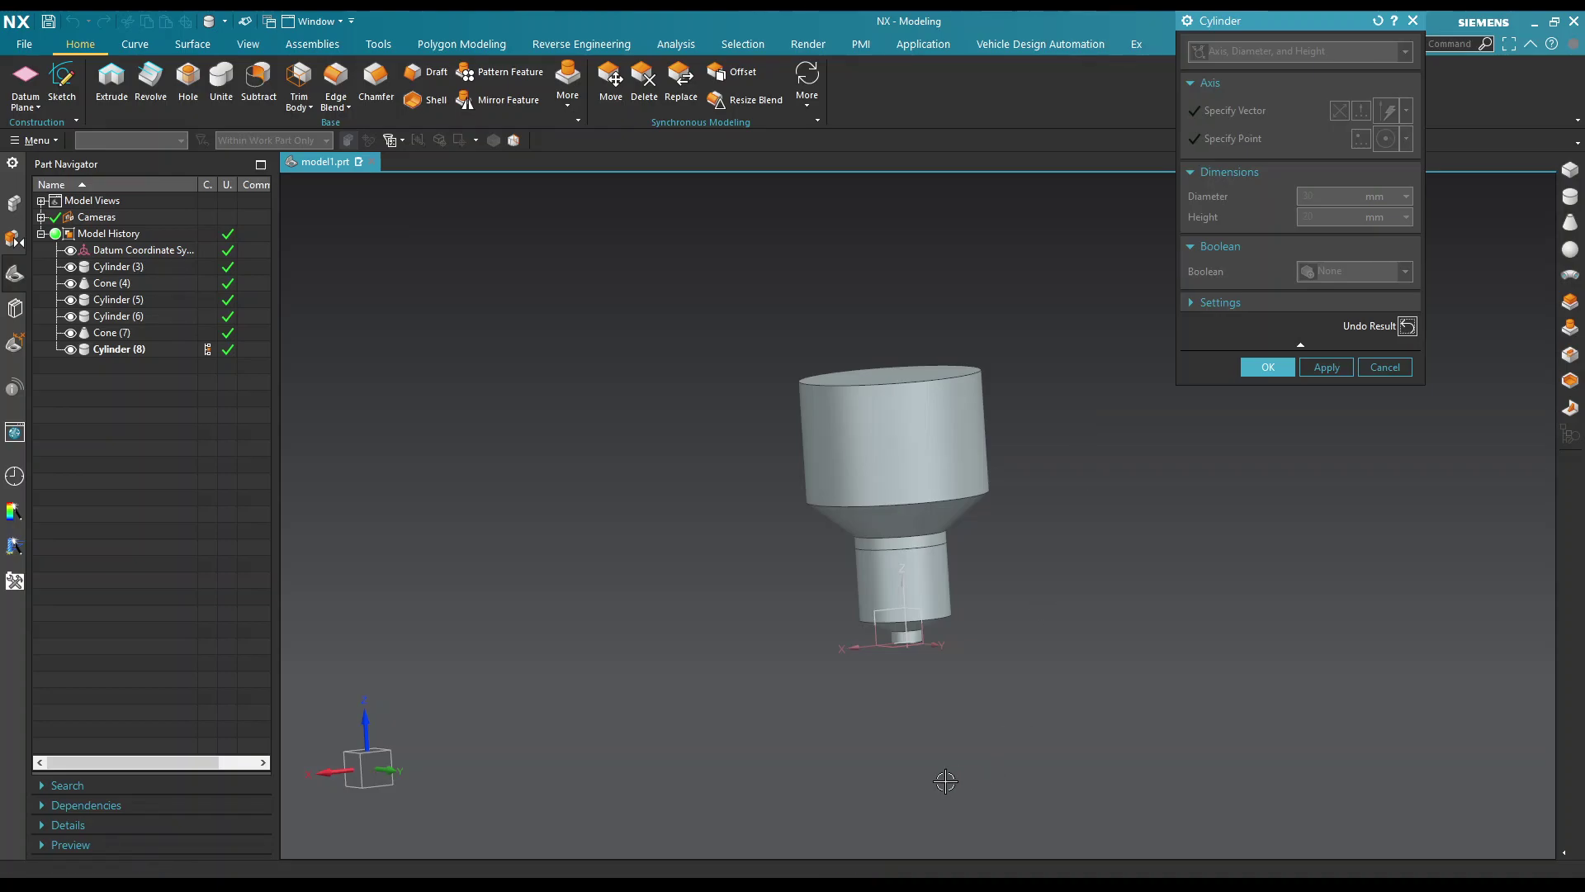
{"action": "left_click", "coordinate": [1407, 325]}
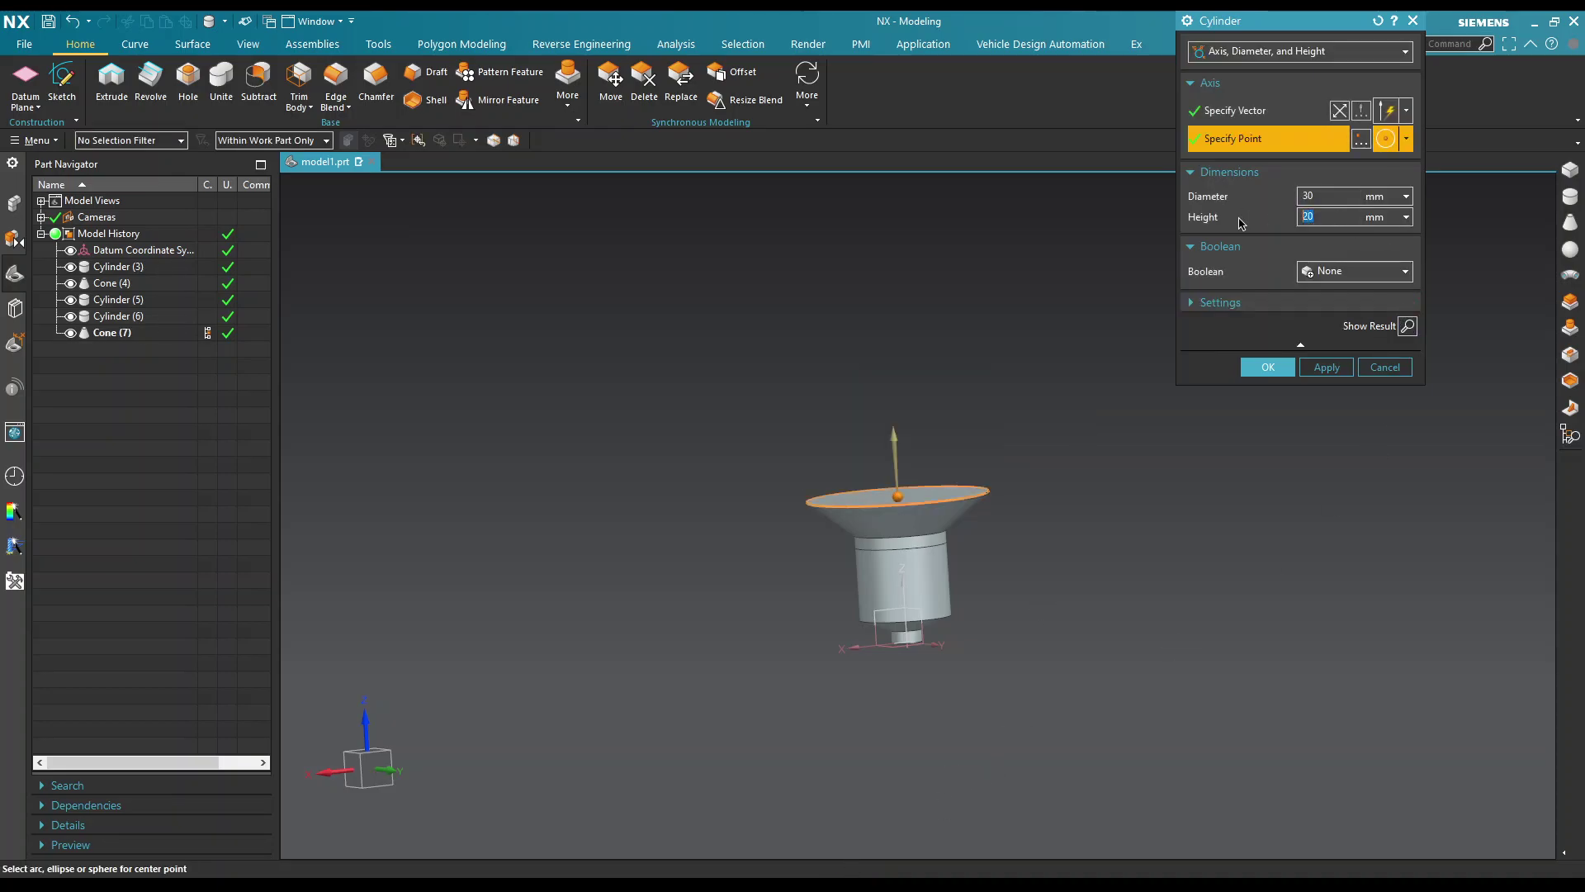
{"action": "left_click", "coordinate": [1267, 366]}
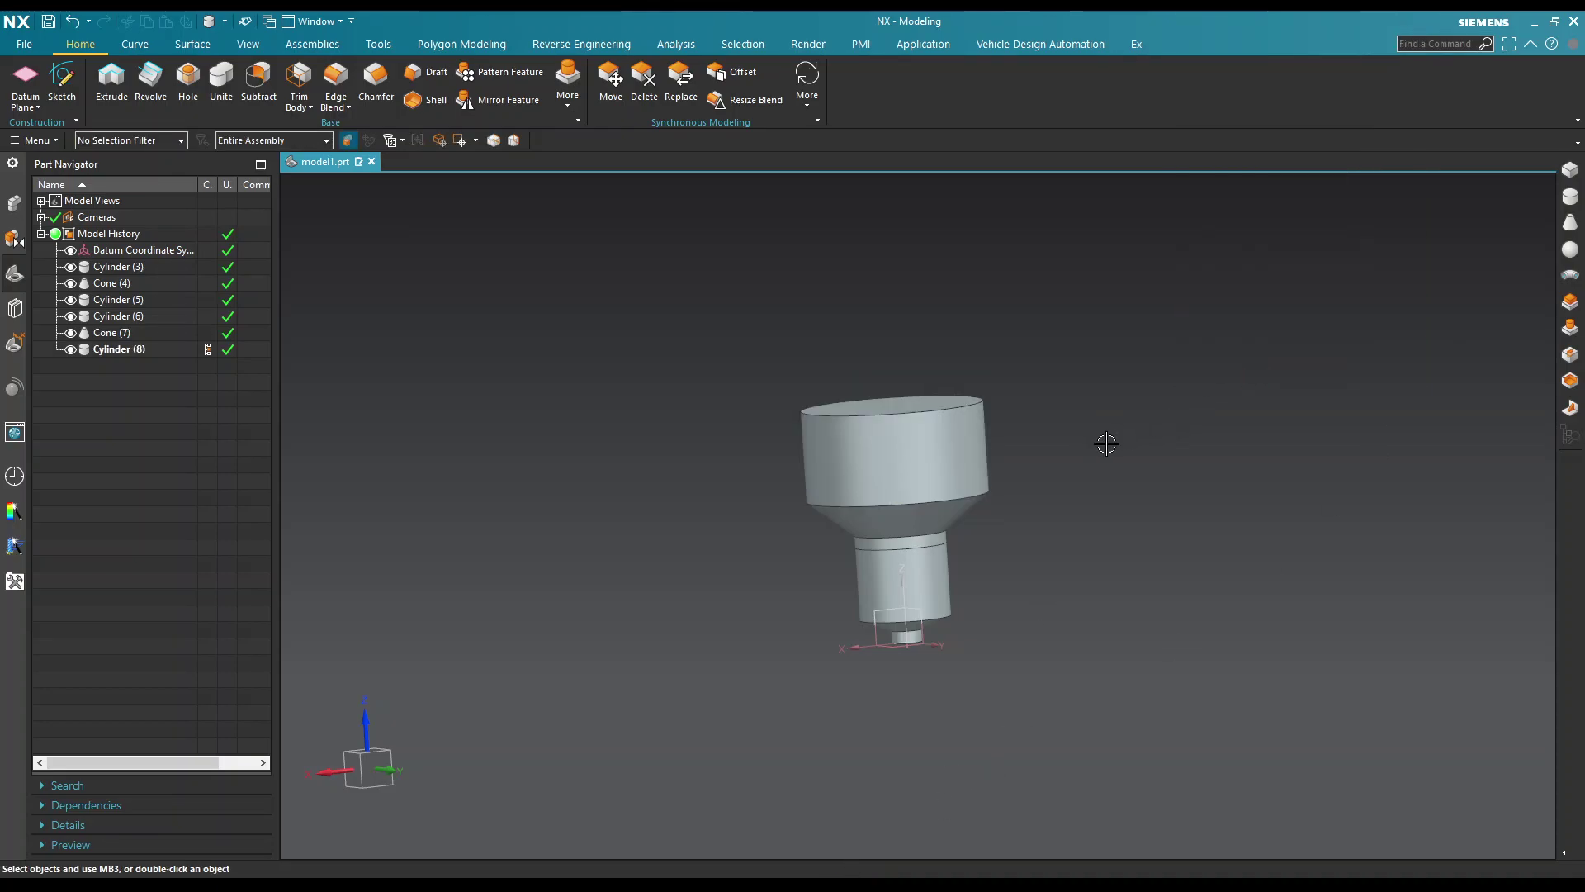
{"action": "scroll", "coordinate": [1073, 467], "scroll_direction": "up", "scroll_amount": 2}
Step: Orbit and zoom to bring the large cylinder's top face into view
{"action": "mouse_move", "coordinate": [904, 587]}
{"action": "middle_mouse_down"}
{"action": "mouse_move", "coordinate": [1171, 548]}
{"action": "mouse_move", "coordinate": [1142, 615]}
{"action": "middle_mouse_up"}
{"action": "scroll", "coordinate": [1143, 615], "scroll_direction": "up", "scroll_amount": 3}
{"action": "scroll", "coordinate": [1090, 559], "scroll_direction": "up", "scroll_amount": 2}
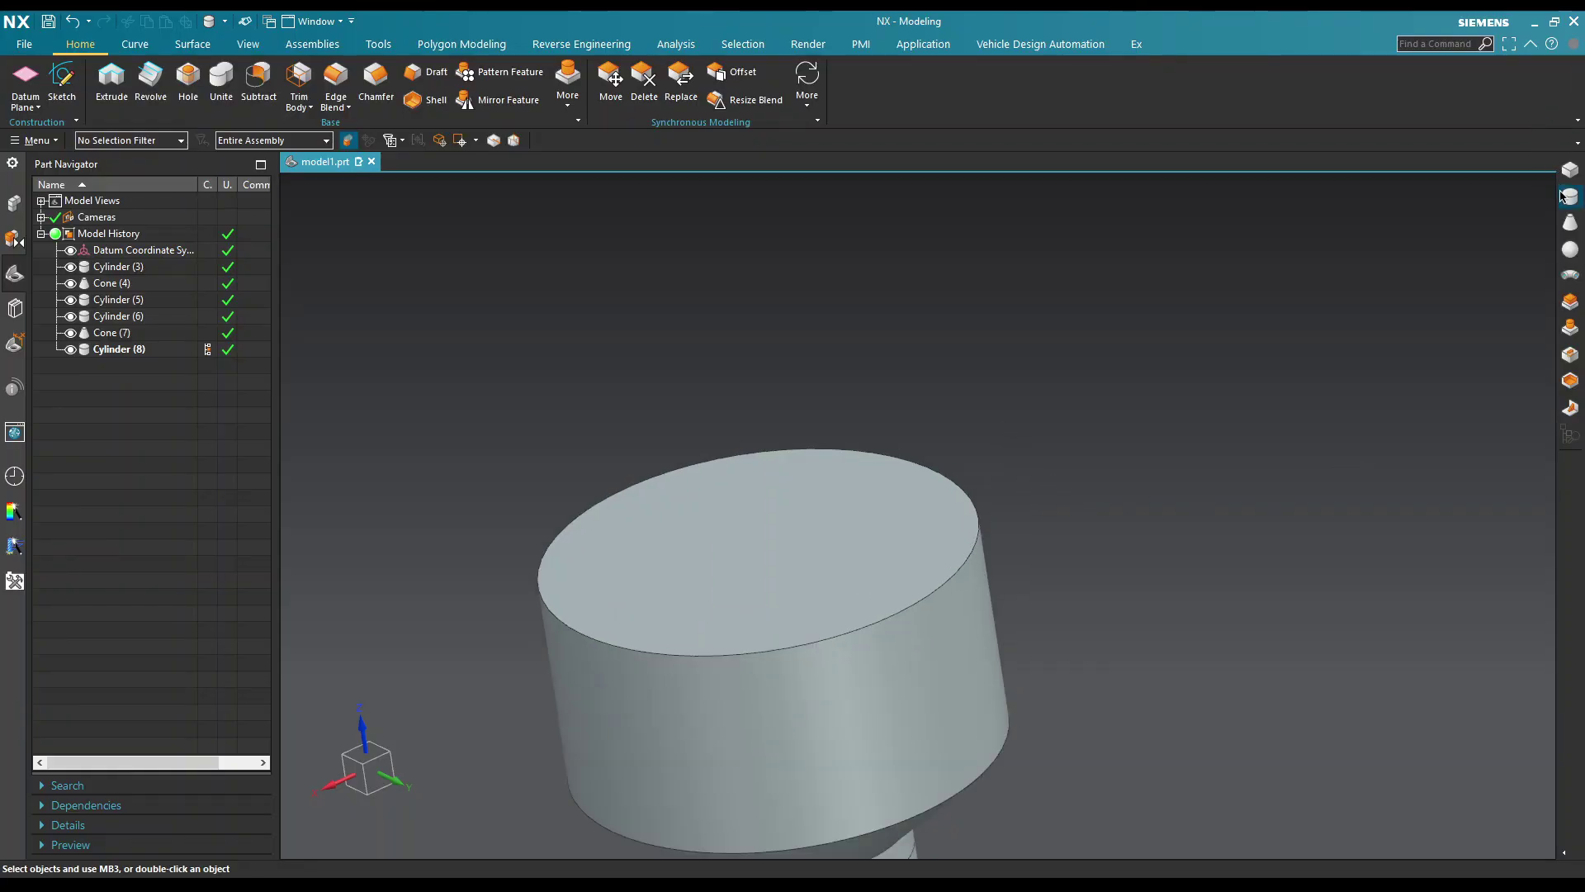
{"action": "mouse_move", "coordinate": [938, 658]}
{"action": "middle_mouse_down"}
{"action": "mouse_move", "coordinate": [1001, 569]}
{"action": "mouse_move", "coordinate": [958, 535]}
{"action": "middle_mouse_up"}
{"action": "middle_click_drag", "start_coordinate": [958, 336], "coordinate": [955, 364]}
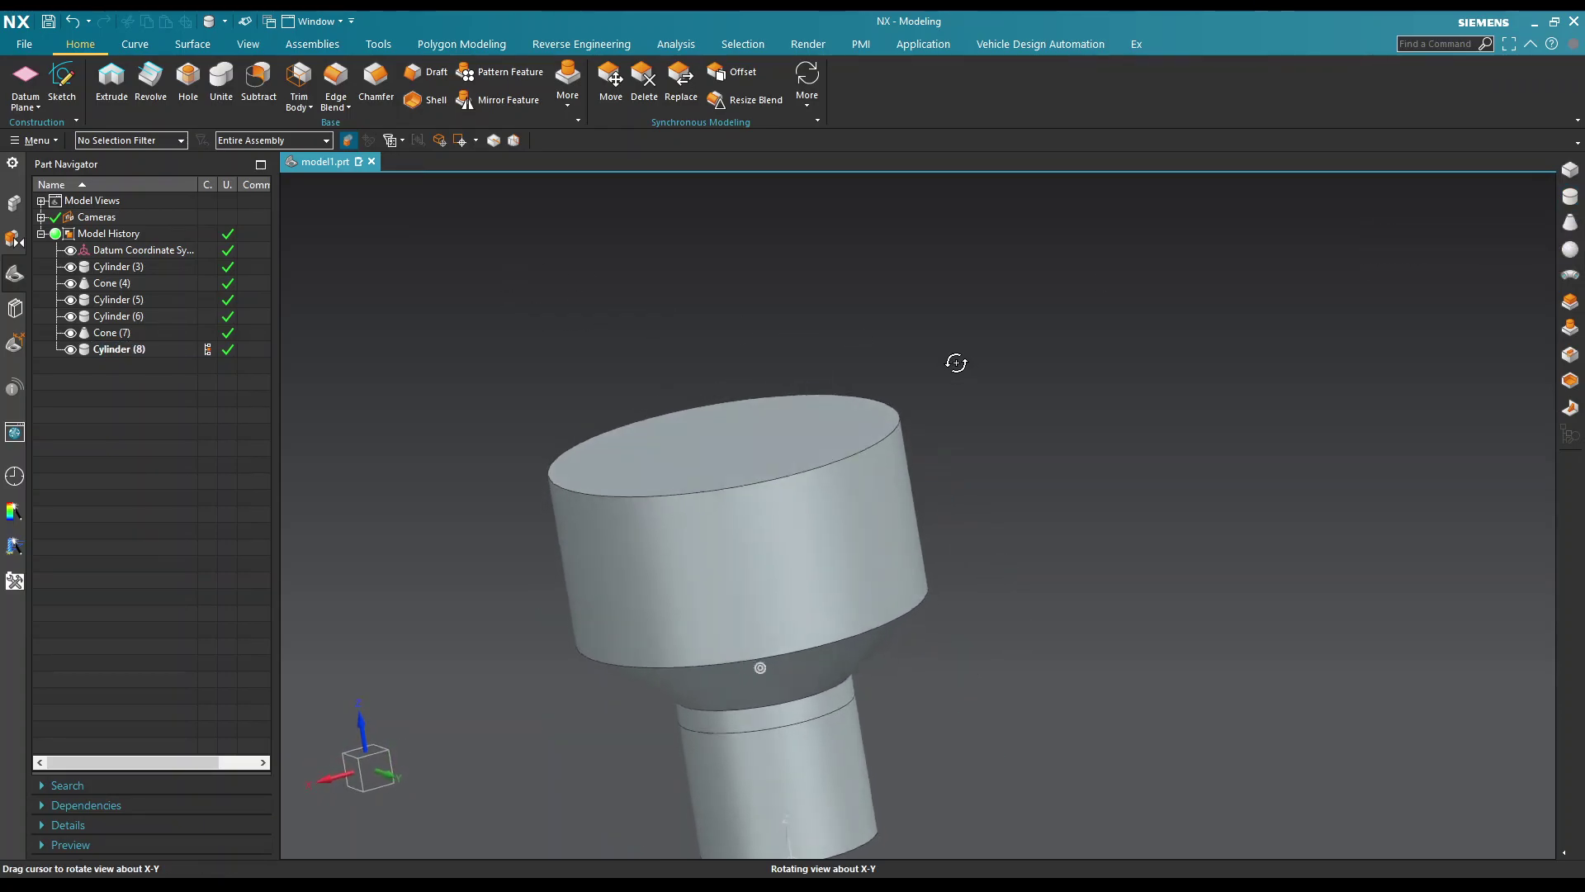
{"action": "scroll", "coordinate": [859, 275], "scroll_direction": "down", "scroll_amount": 2}
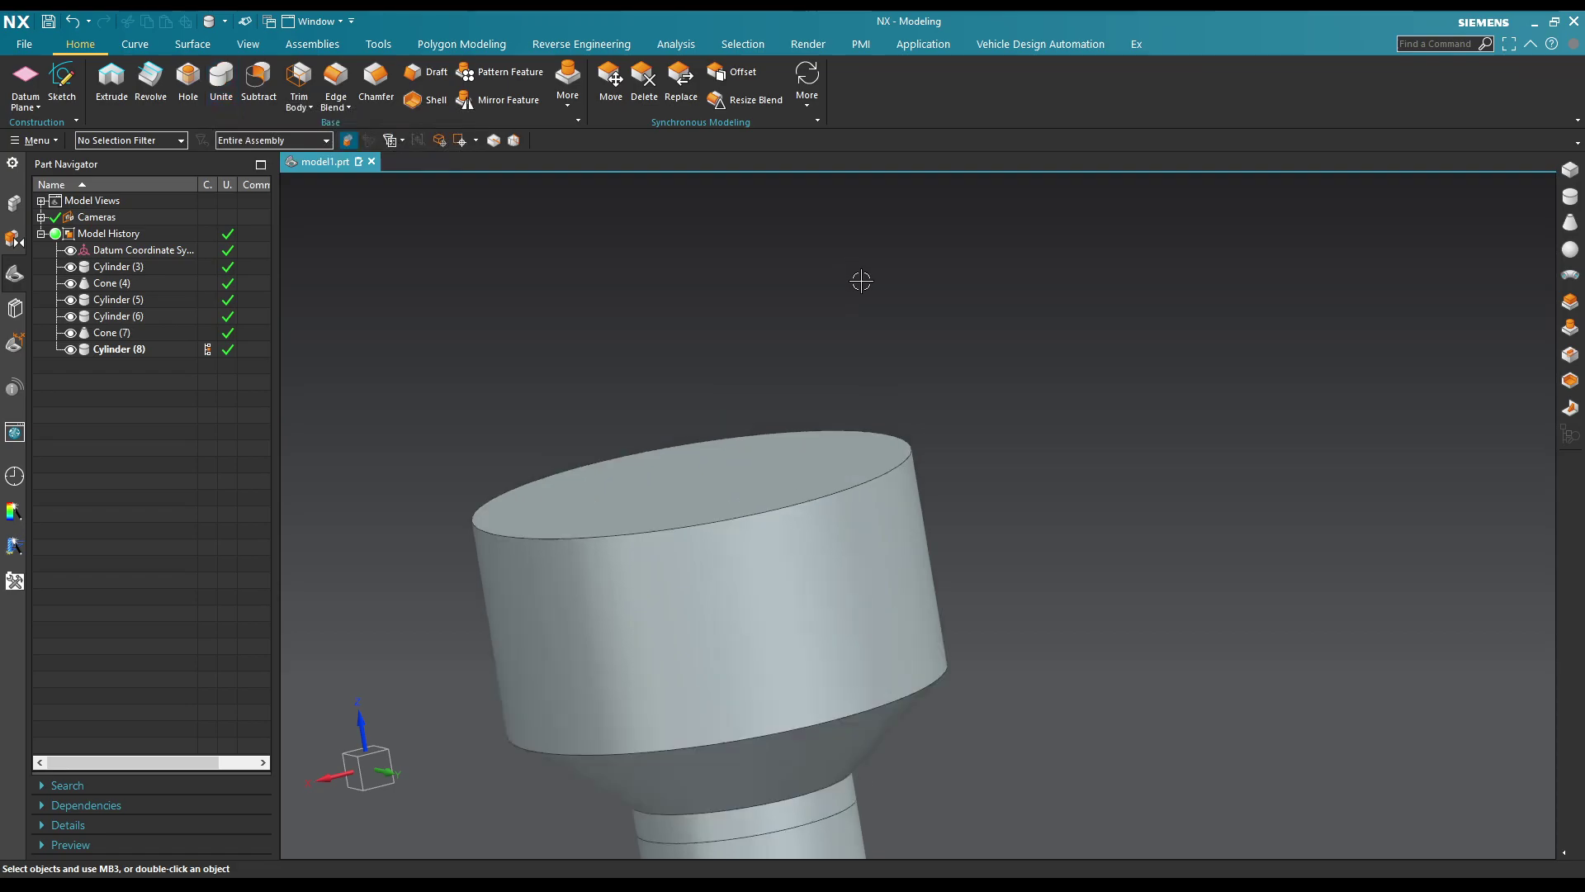
{"action": "middle_click_drag", "start_coordinate": [859, 275], "coordinate": [867, 293]}
Step: Add Cylinder (9), 29 mm wide and 2 mm tall, centred on the large cylinder's top edge
{"action": "left_click", "coordinate": [1564, 209]}
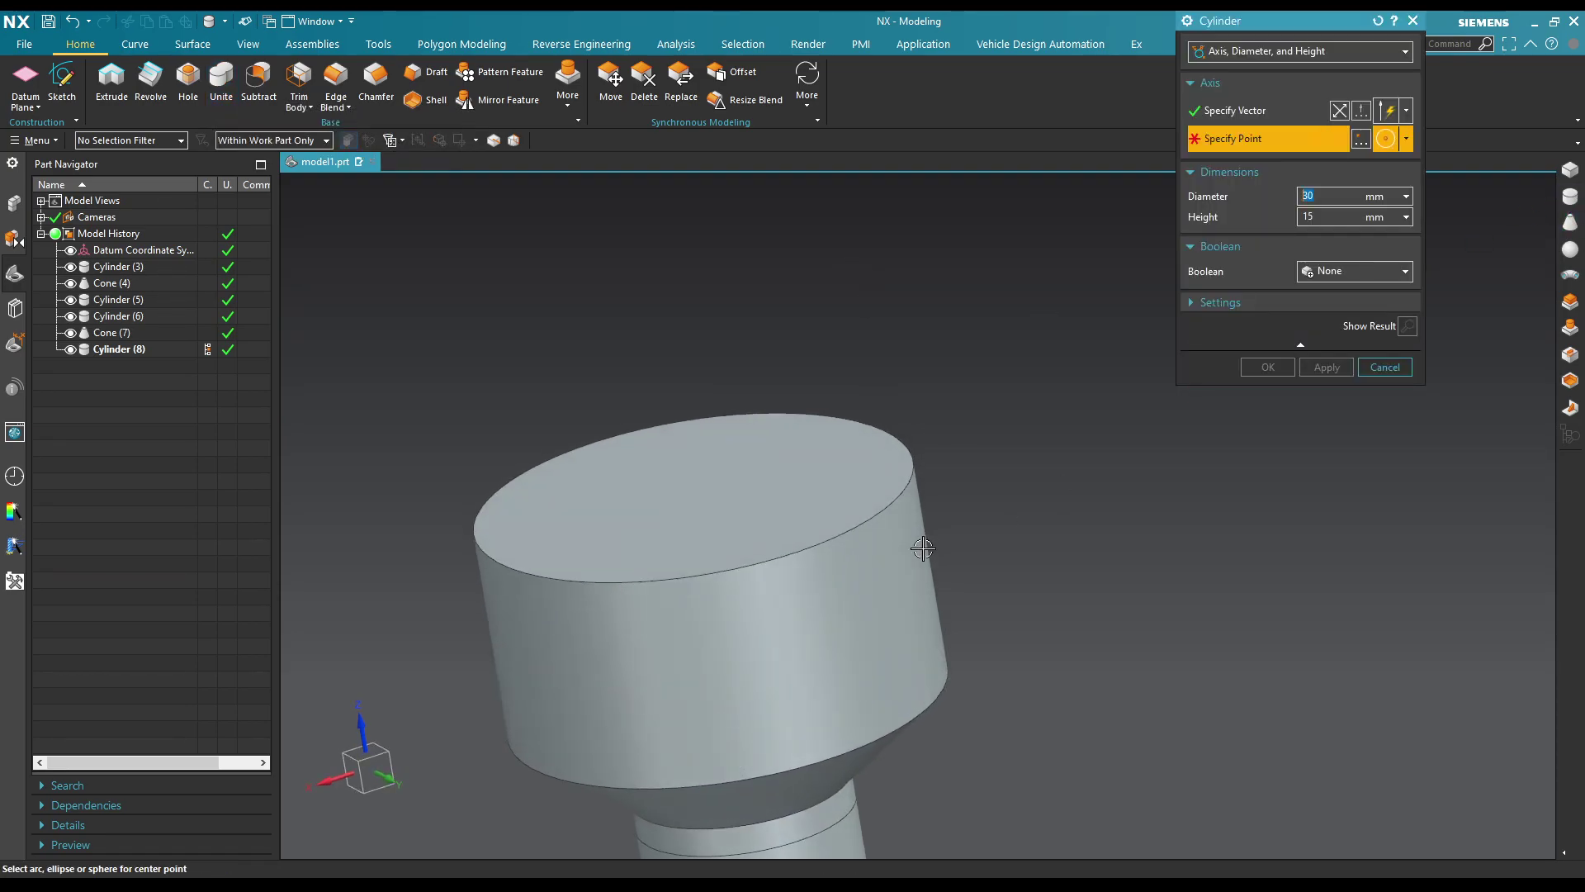
{"action": "left_click", "coordinate": [1361, 138]}
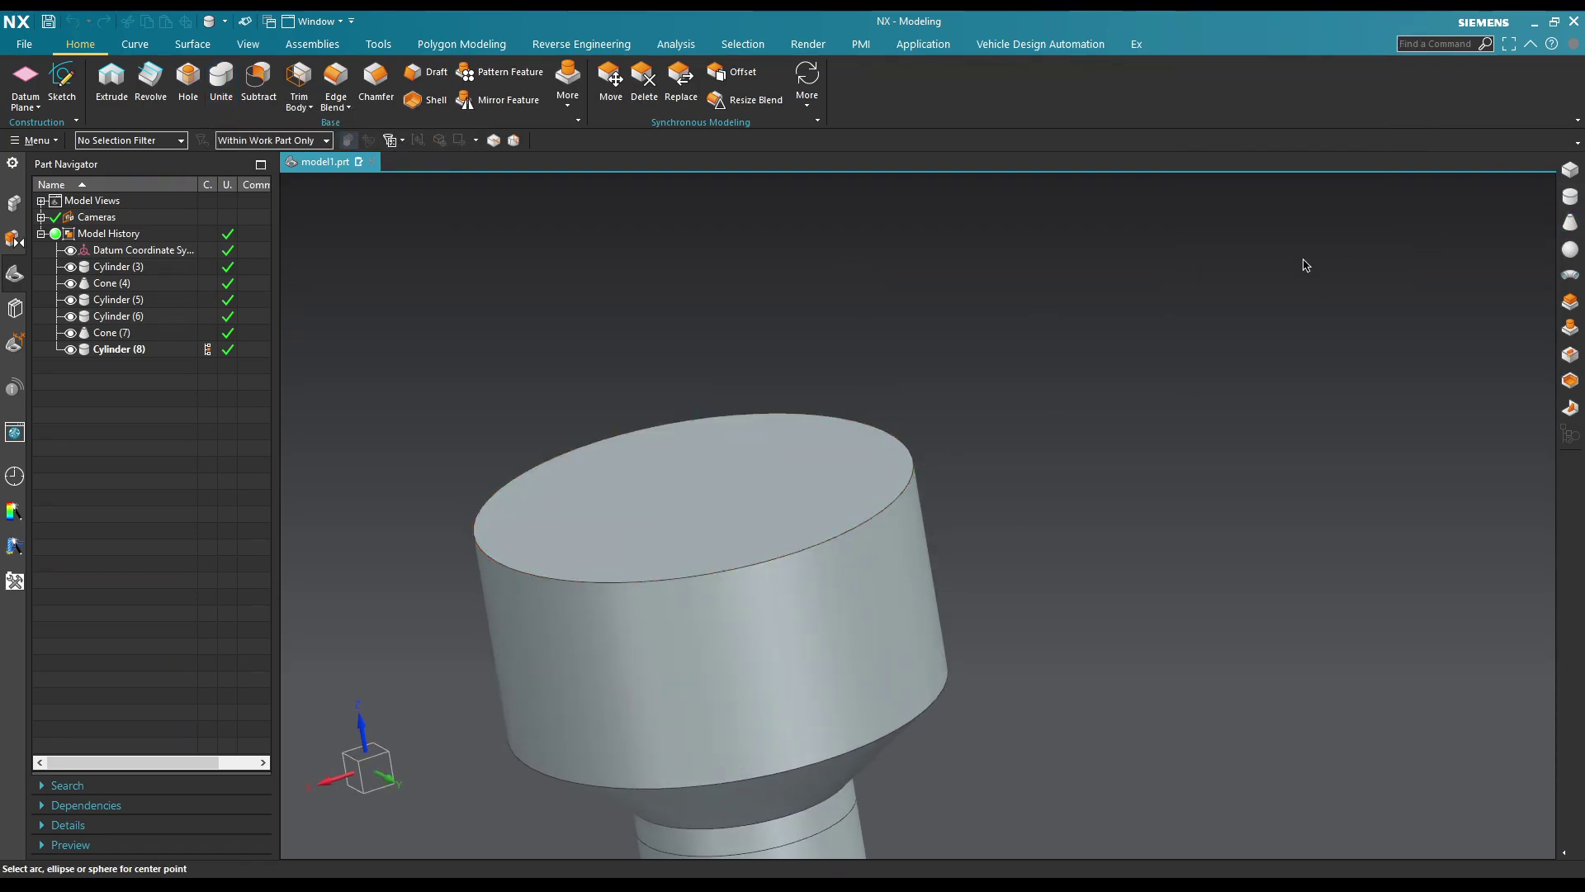
{"action": "left_click", "coordinate": [912, 462]}
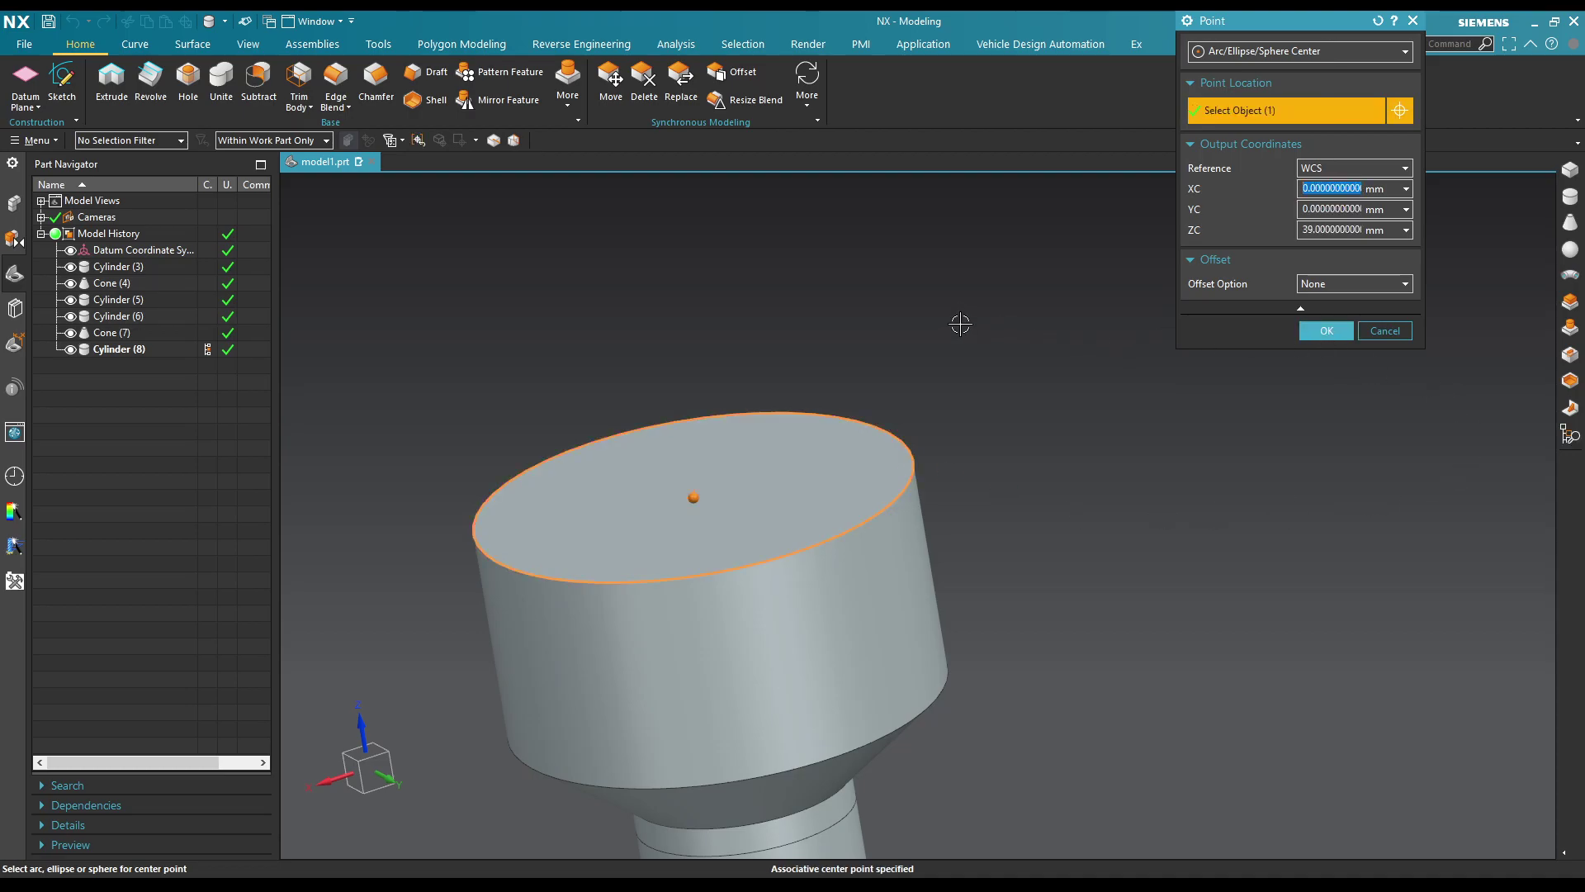
{"action": "middle_click_drag", "start_coordinate": [960, 323], "coordinate": [969, 354]}
{"action": "left_click", "coordinate": [1326, 330]}
{"action": "type", "text": "2"}
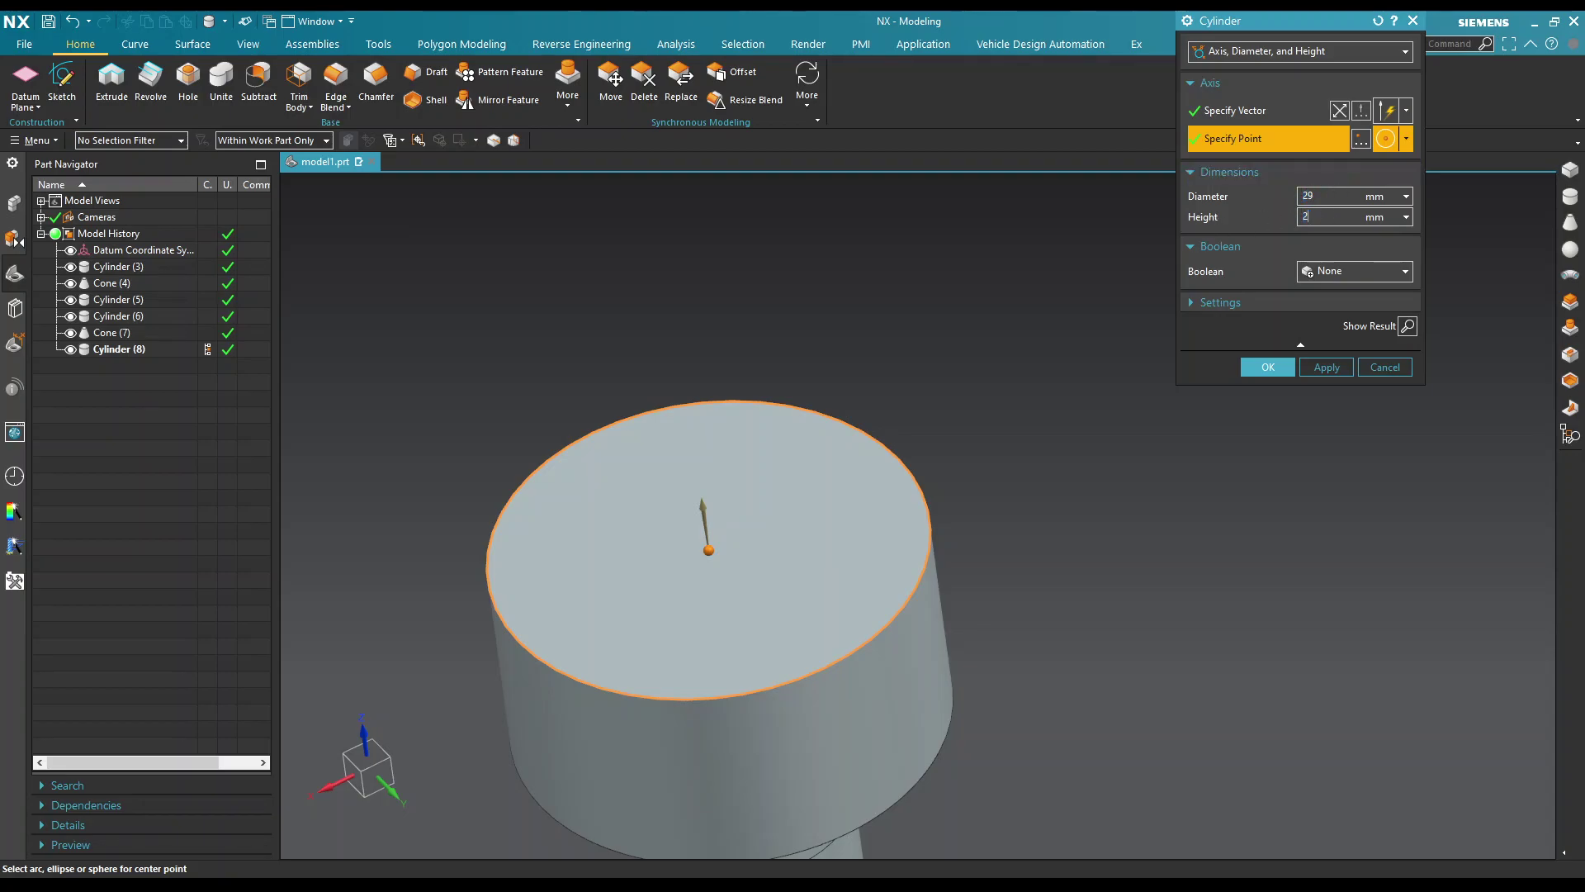
{"action": "left_click", "coordinate": [1268, 367]}
{"action": "mouse_move", "coordinate": [1016, 541]}
{"action": "middle_mouse_down"}
{"action": "mouse_move", "coordinate": [1040, 453]}
{"action": "mouse_move", "coordinate": [999, 452]}
{"action": "mouse_move", "coordinate": [1065, 438]}
{"action": "mouse_move", "coordinate": [950, 472]}
{"action": "mouse_move", "coordinate": [1033, 523]}
{"action": "mouse_move", "coordinate": [1000, 504]}
{"action": "mouse_move", "coordinate": [984, 537]}
{"action": "mouse_move", "coordinate": [998, 506]}
{"action": "mouse_move", "coordinate": [867, 450]}
{"action": "middle_mouse_up"}
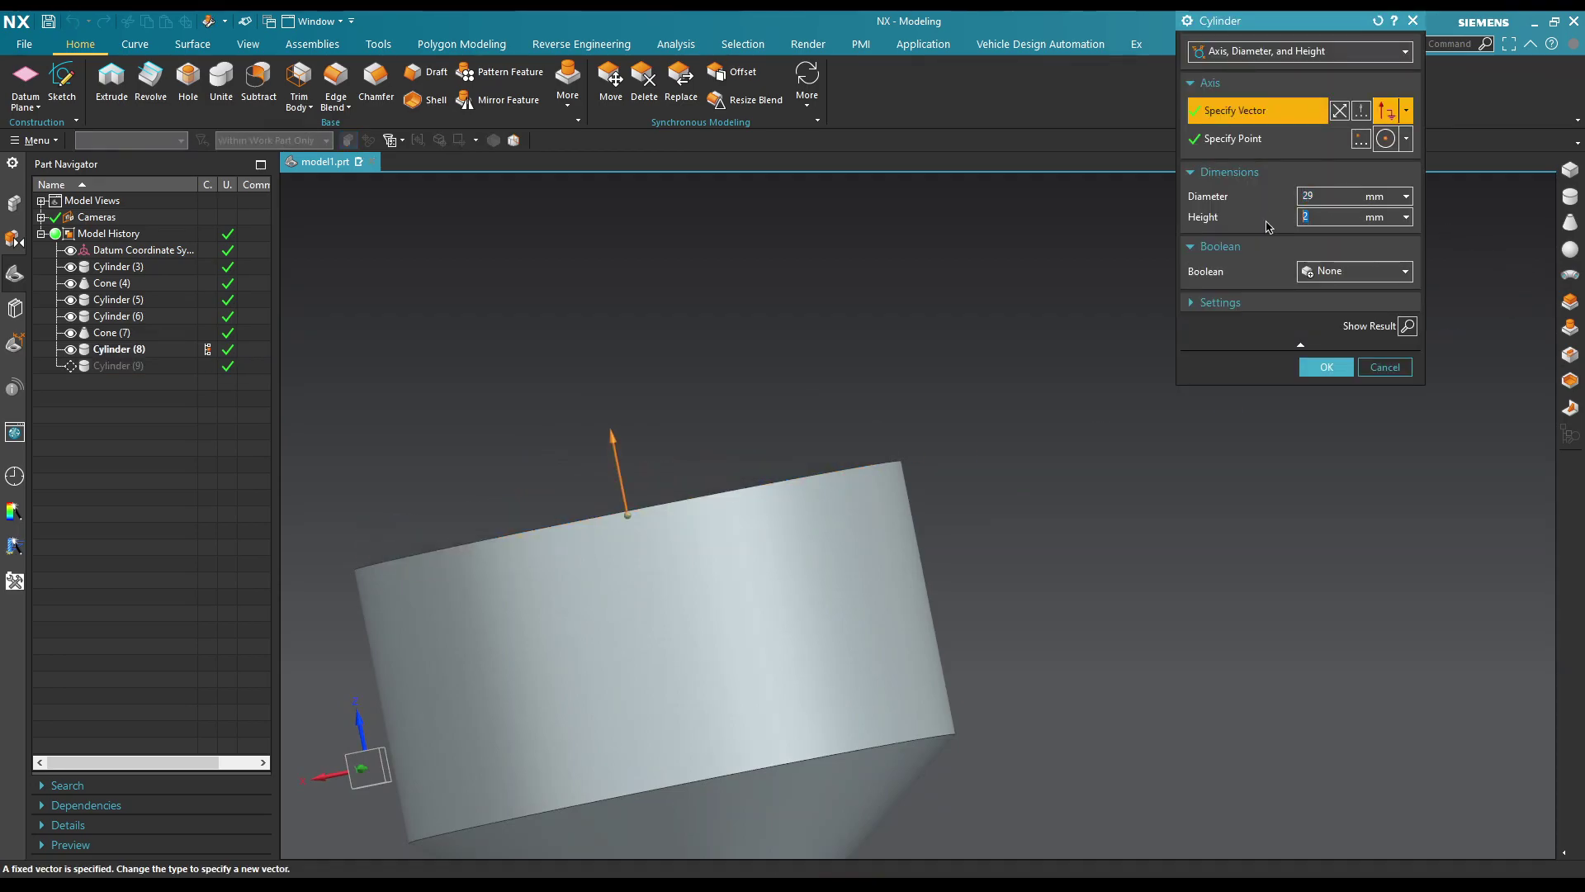
{"action": "left_click", "coordinate": [1321, 366]}
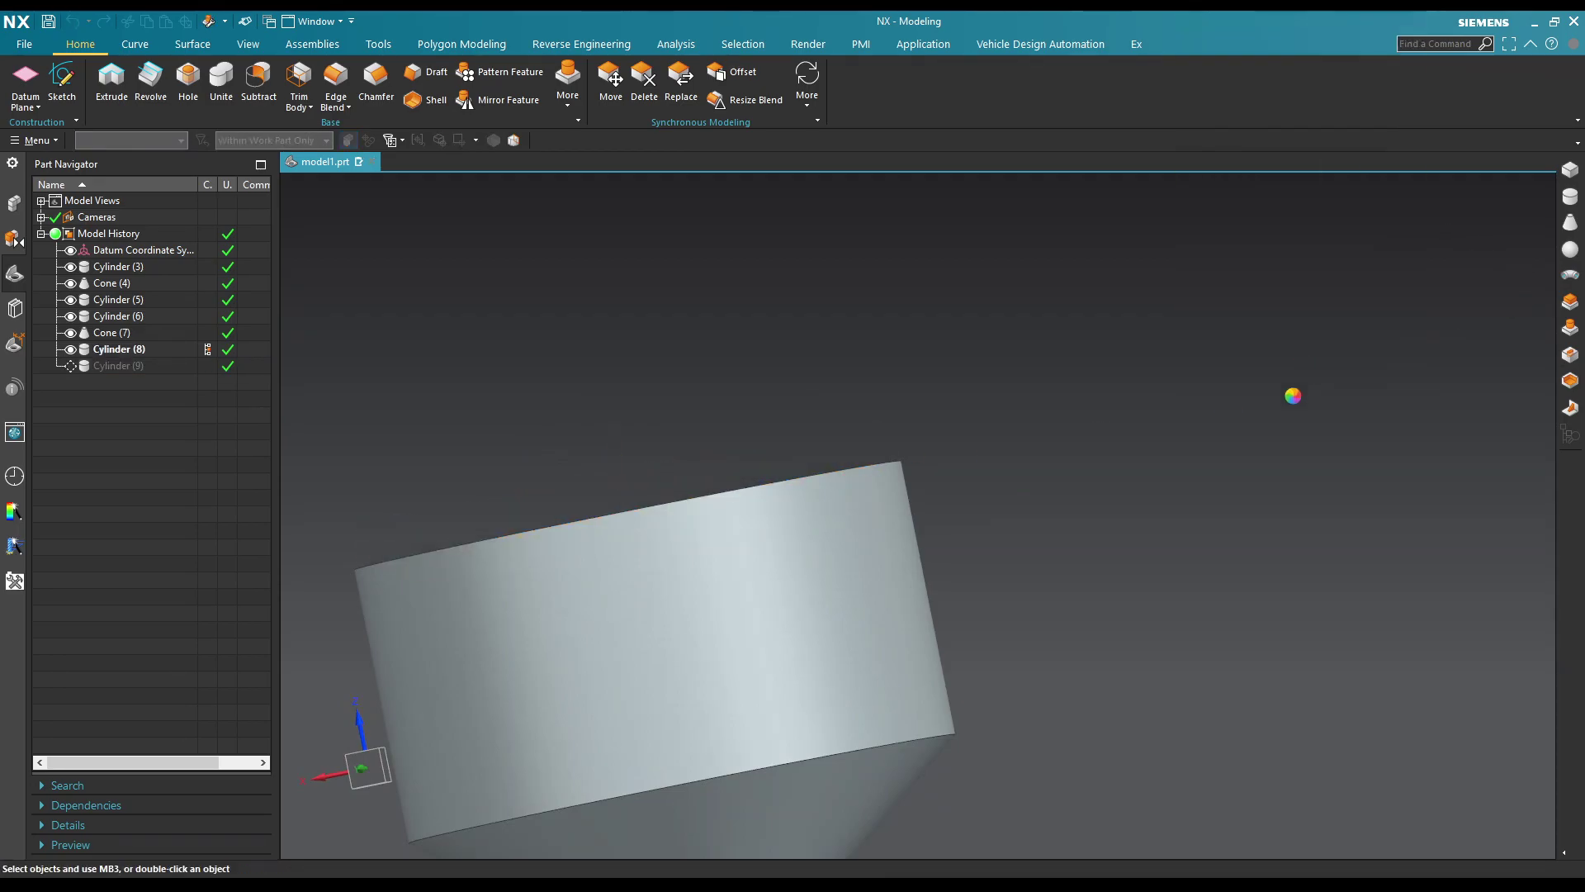
Step: Unite the top step as target with the large cylinder, cone and lower band as tools
{"action": "mouse_move", "coordinate": [1011, 469]}
{"action": "middle_mouse_down"}
{"action": "mouse_move", "coordinate": [1012, 511]}
{"action": "mouse_move", "coordinate": [976, 424]}
{"action": "middle_mouse_up"}
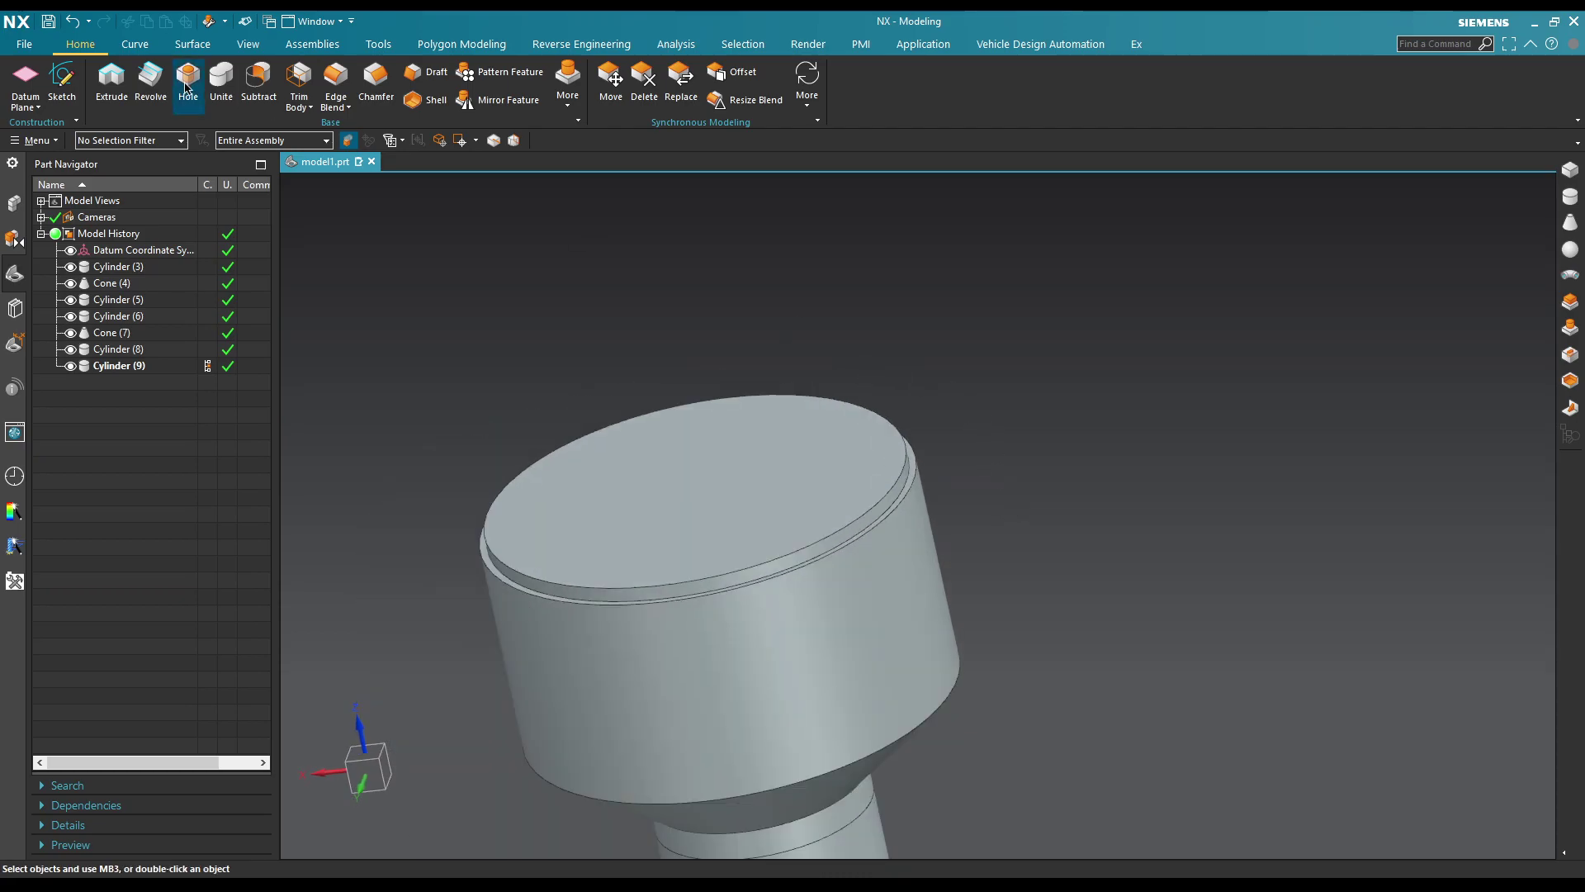
{"action": "left_click", "coordinate": [222, 79]}
{"action": "left_click", "coordinate": [728, 488]}
{"action": "left_click", "coordinate": [884, 620]}
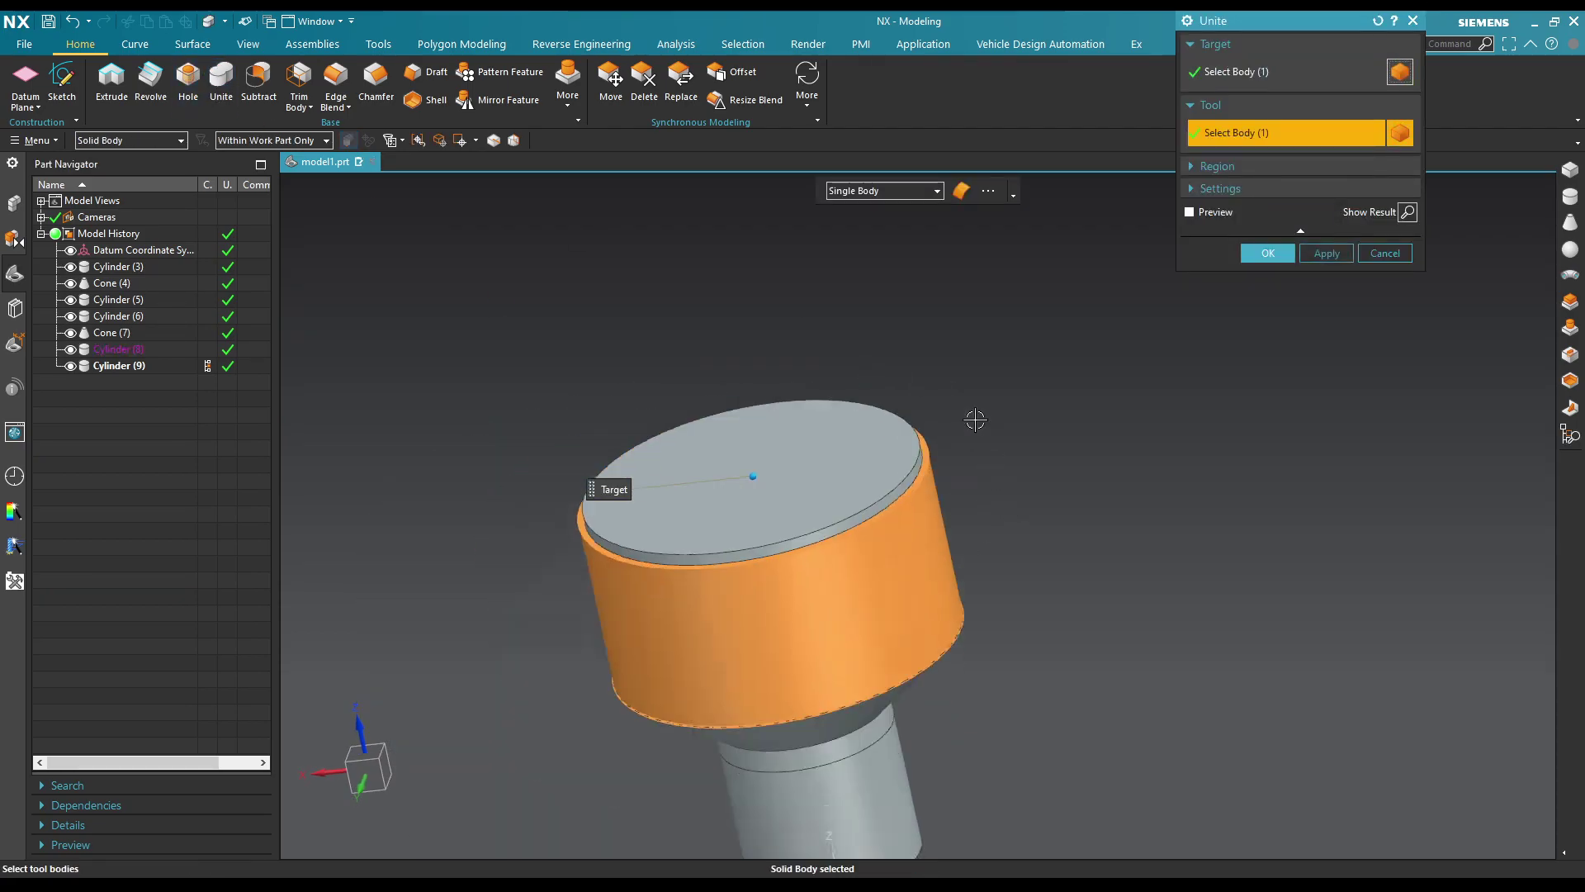
{"action": "mouse_move", "coordinate": [884, 619]}
{"action": "middle_mouse_down"}
{"action": "mouse_move", "coordinate": [1036, 459]}
{"action": "mouse_move", "coordinate": [893, 639]}
{"action": "middle_mouse_up"}
{"action": "left_click", "coordinate": [893, 638]}
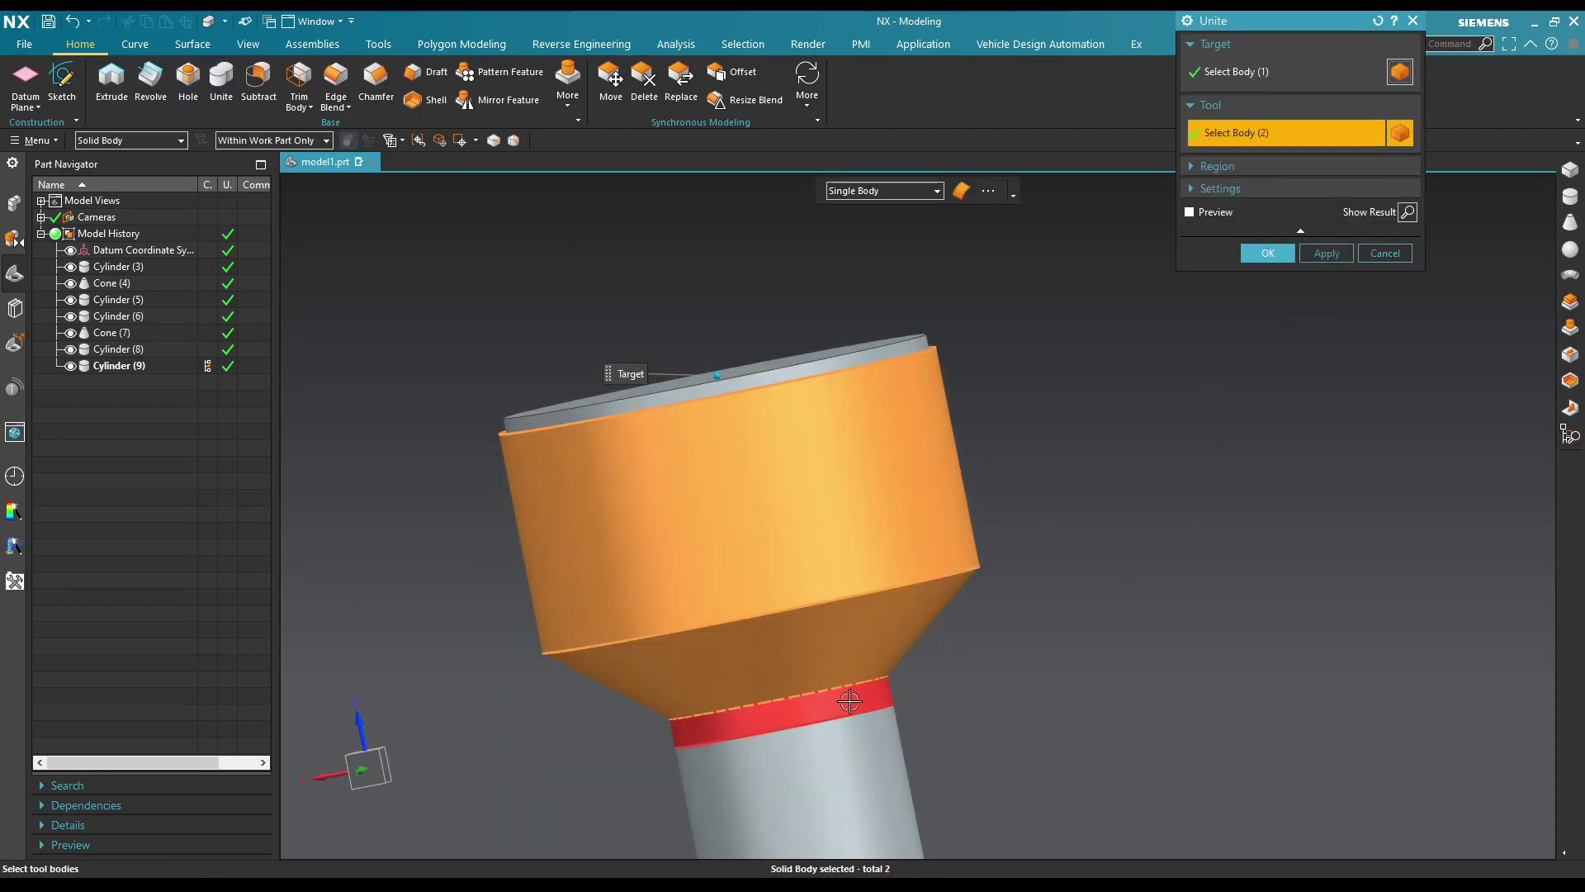
{"action": "left_click", "coordinate": [876, 689]}
{"action": "left_click", "coordinate": [1258, 264]}
{"action": "scroll", "coordinate": [1026, 530], "scroll_direction": "down", "scroll_amount": 3}
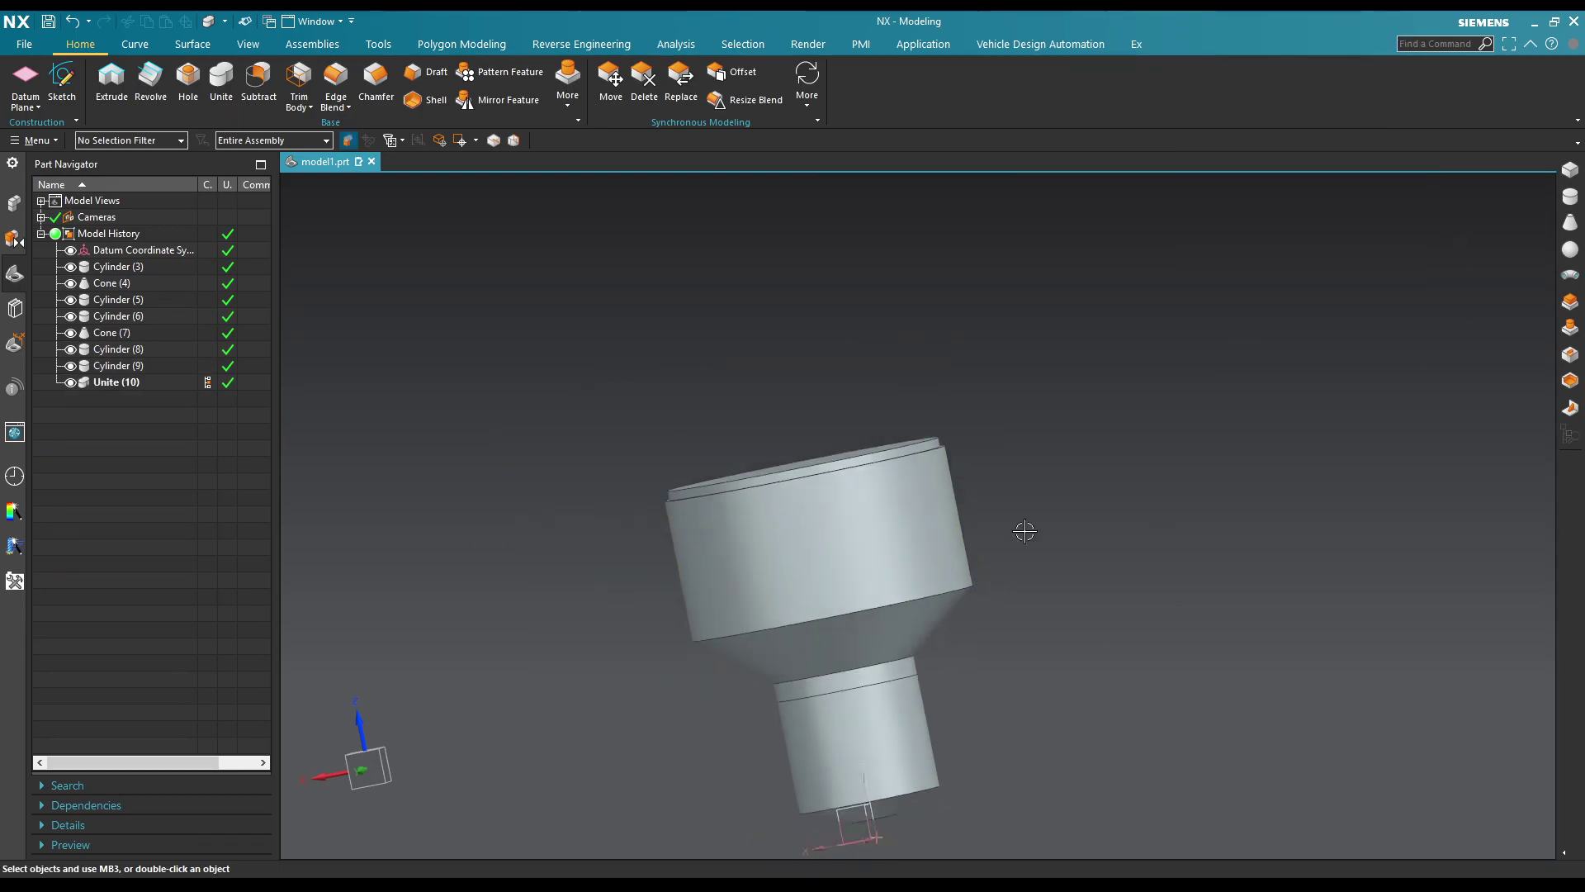
{"action": "mouse_move", "coordinate": [1026, 530]}
{"action": "middle_mouse_down"}
{"action": "mouse_move", "coordinate": [1062, 488]}
{"action": "mouse_move", "coordinate": [743, 342]}
{"action": "middle_mouse_up"}
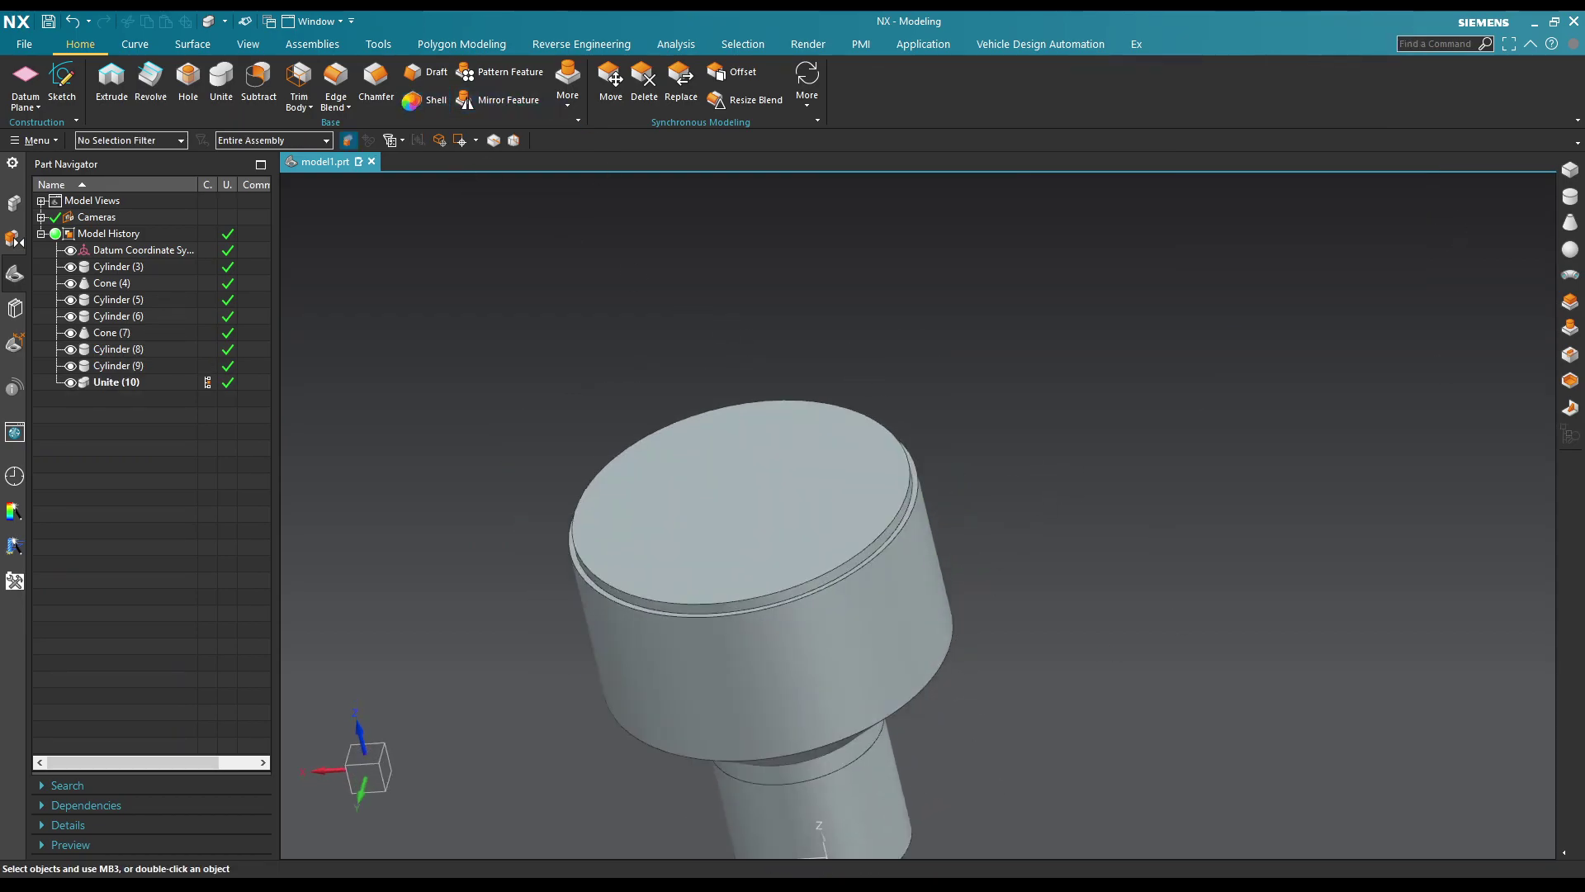
Step: Try a Shell with the side face open, then cancel it
{"action": "left_click", "coordinate": [411, 100]}
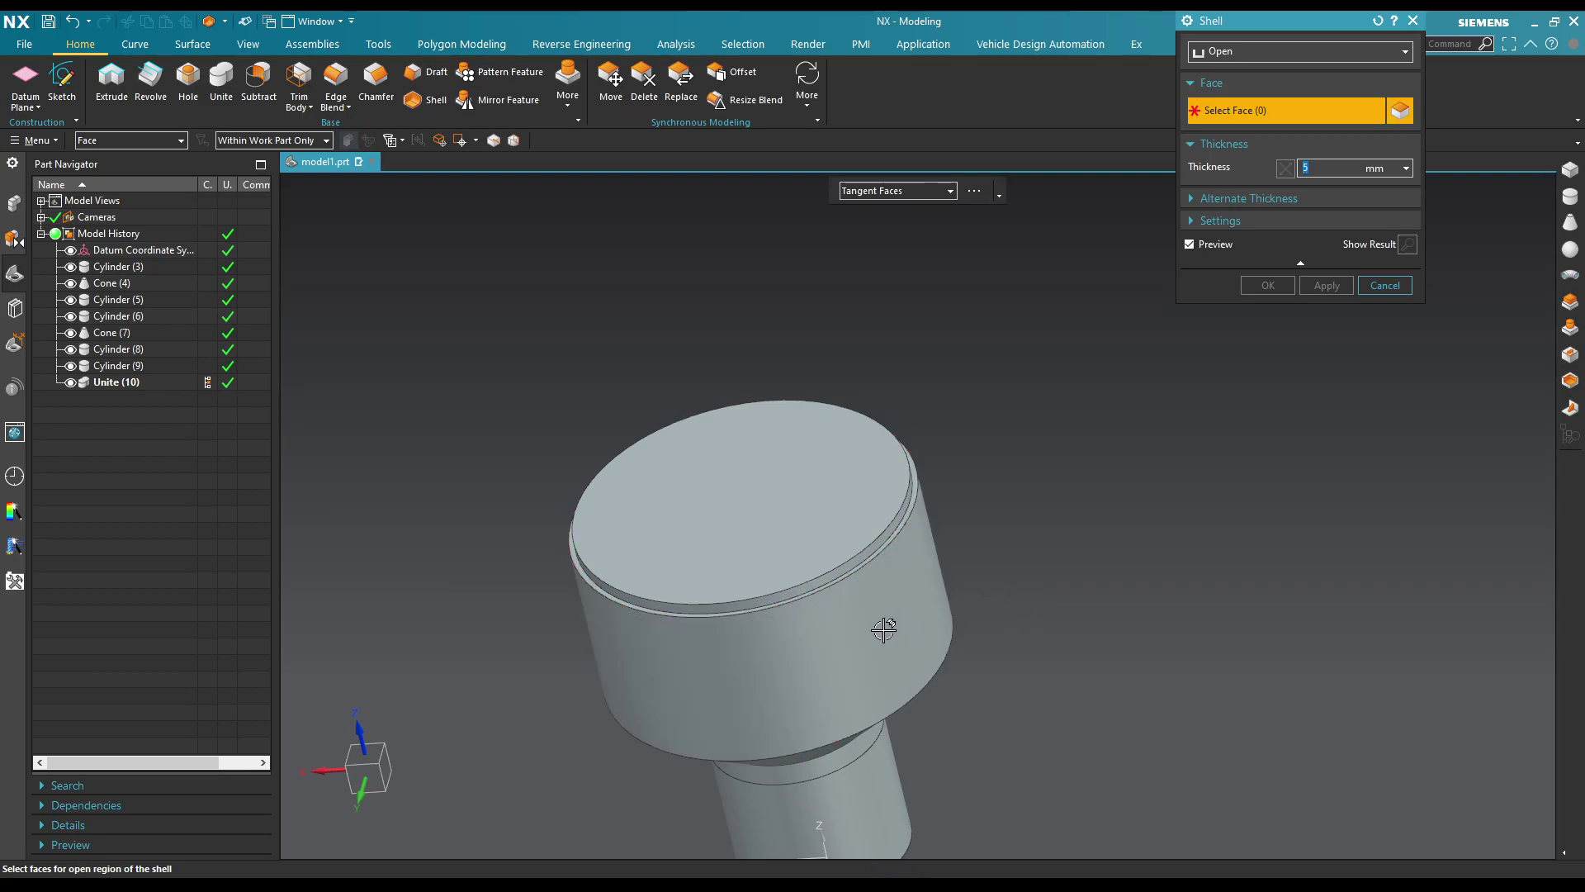
{"action": "left_click", "coordinate": [881, 631]}
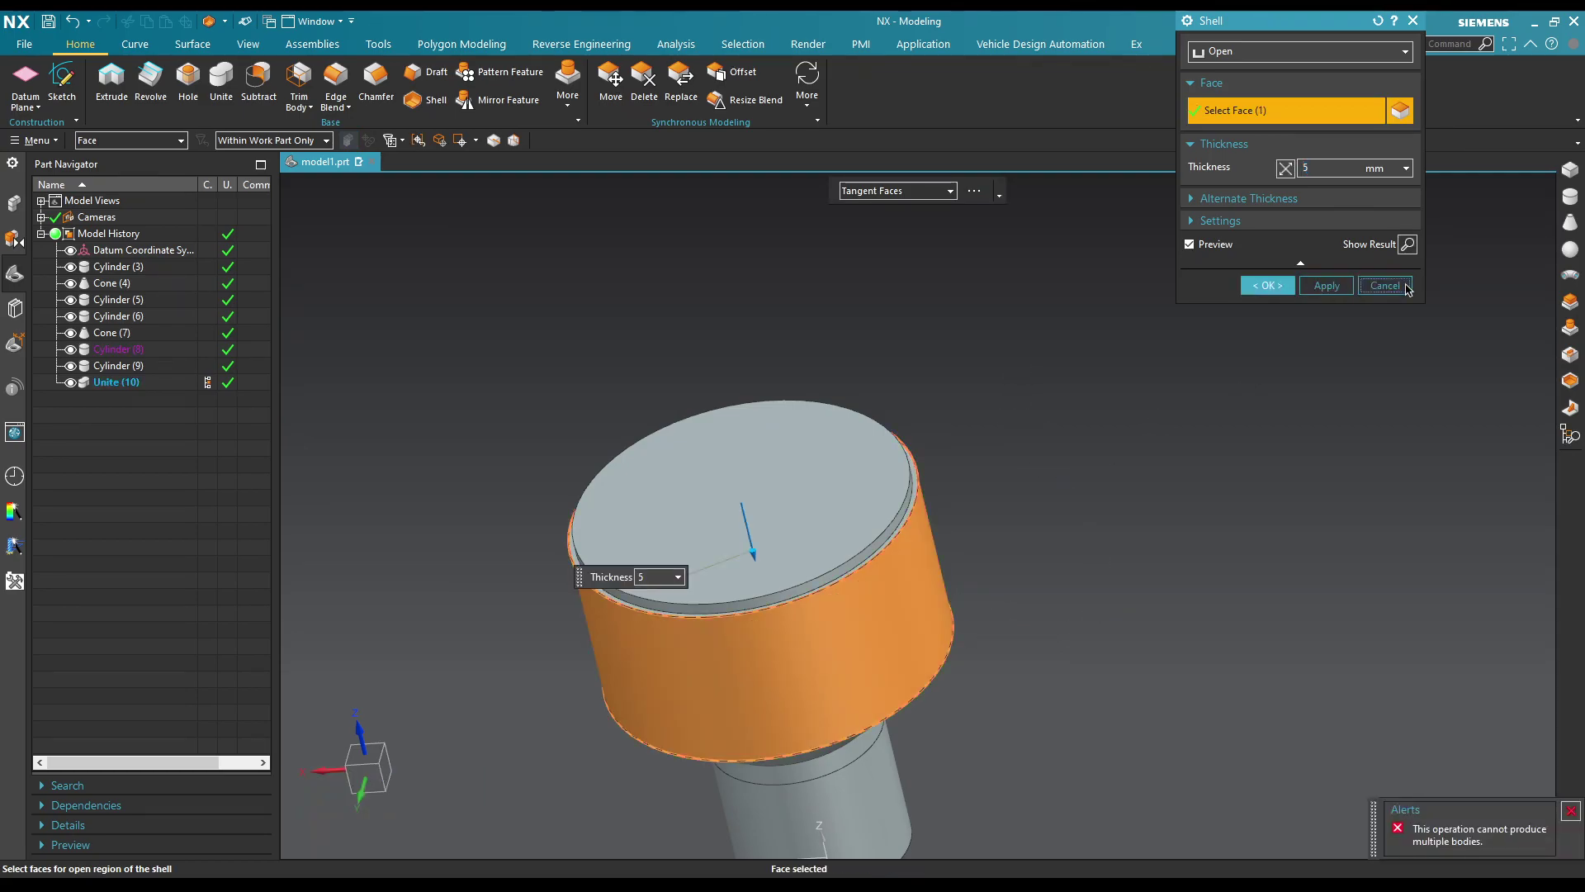
{"action": "left_click", "coordinate": [1384, 286]}
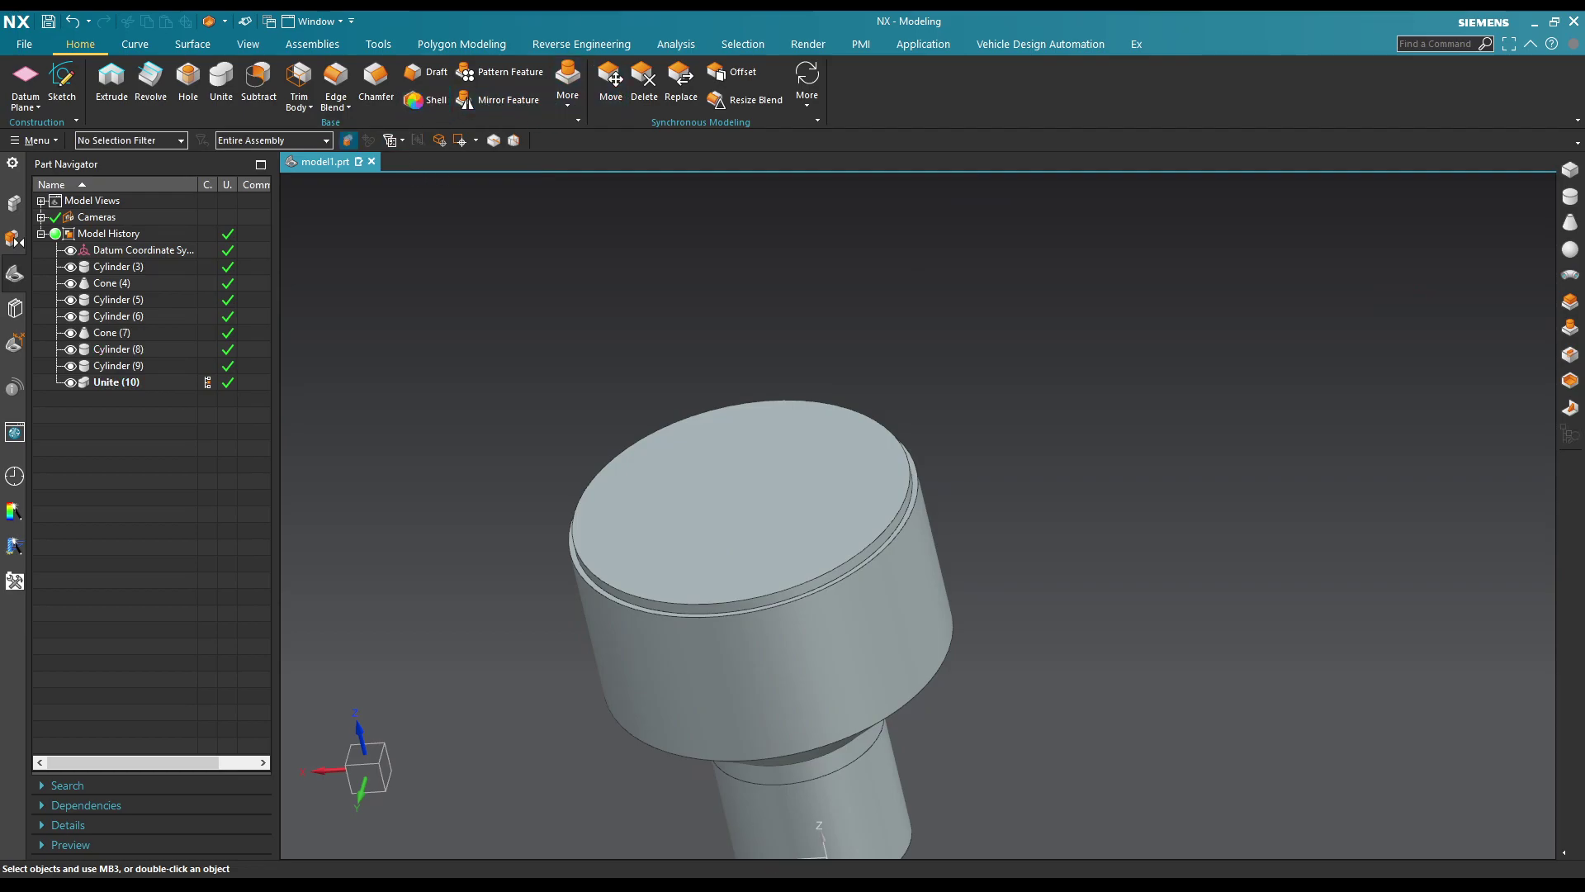
Step: Shell the base with the top face open and a 0.5 mm wall thickness
{"action": "left_click", "coordinate": [421, 99]}
{"action": "left_click", "coordinate": [787, 504]}
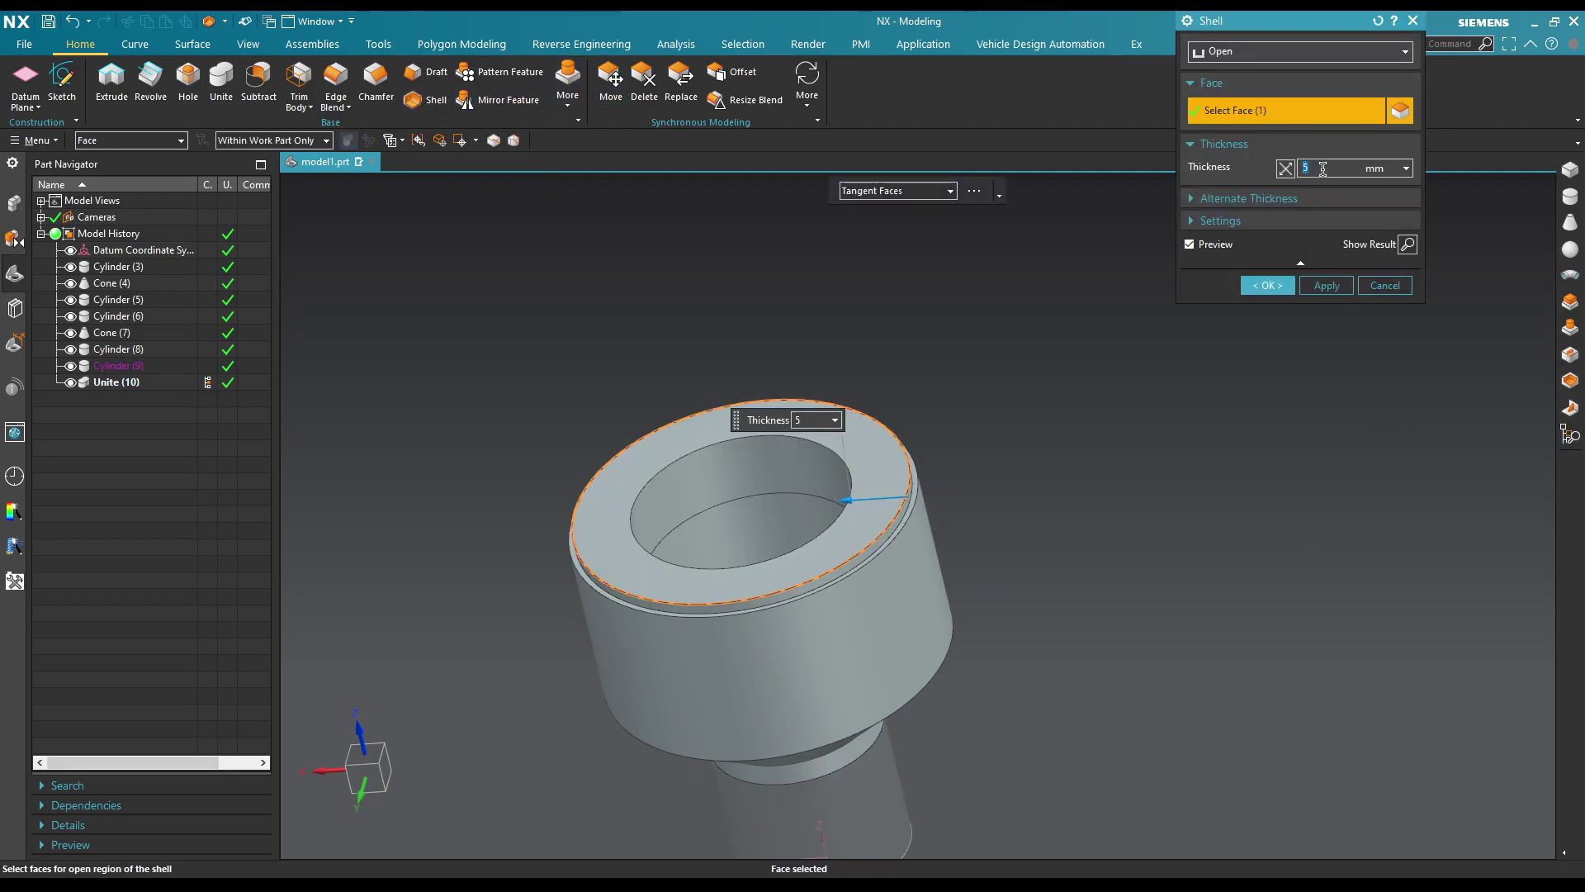
{"action": "double_click", "coordinate": [1321, 168]}
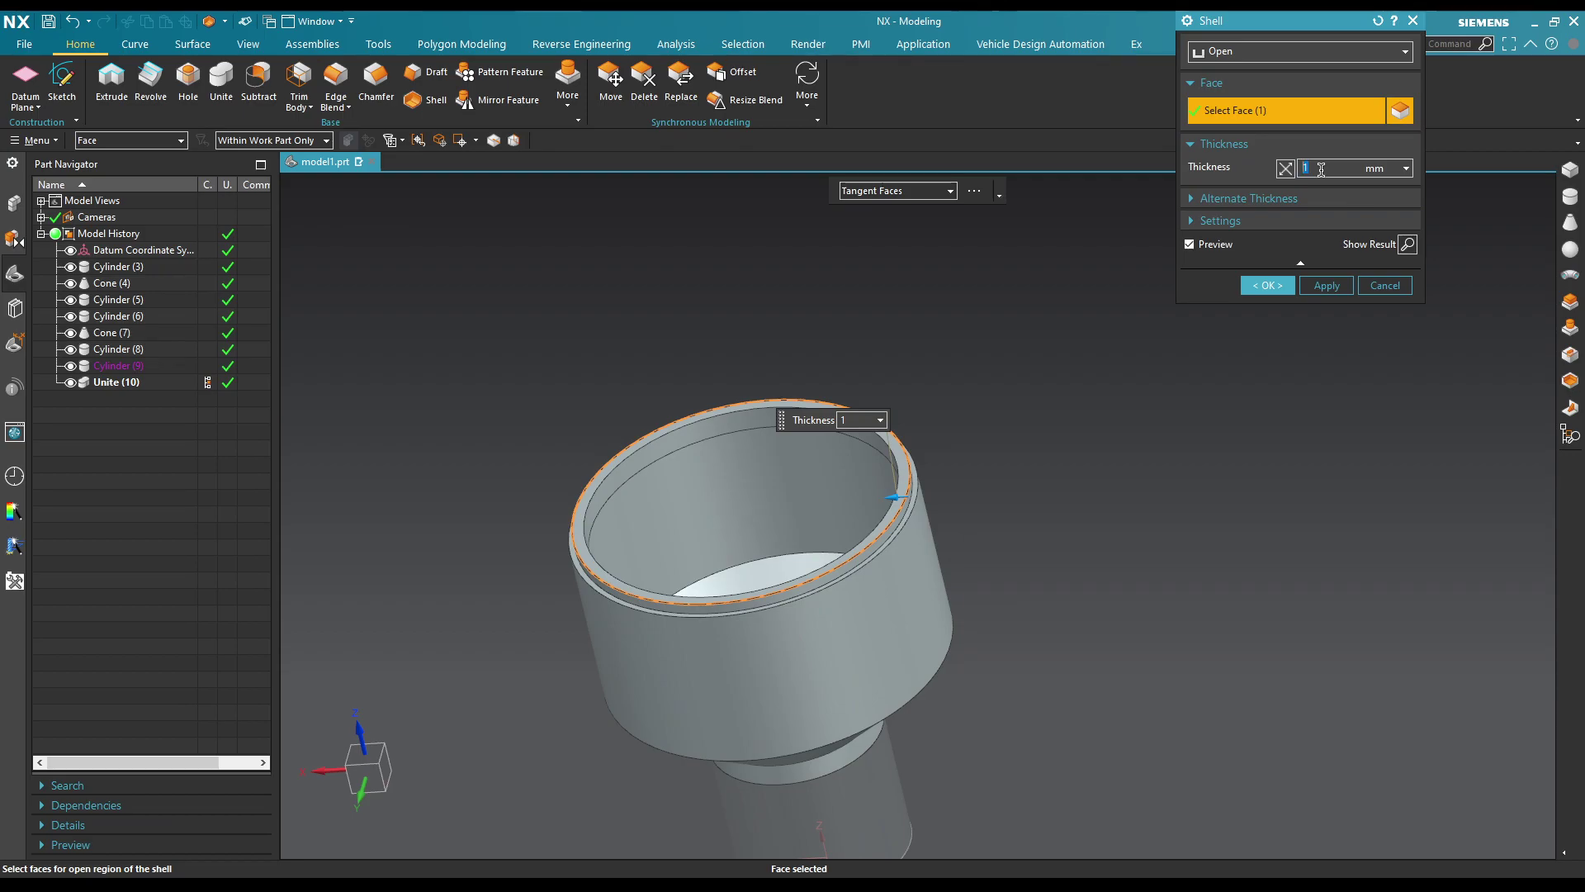
{"action": "type", "text": "5"}
{"action": "key", "text": "Return"}
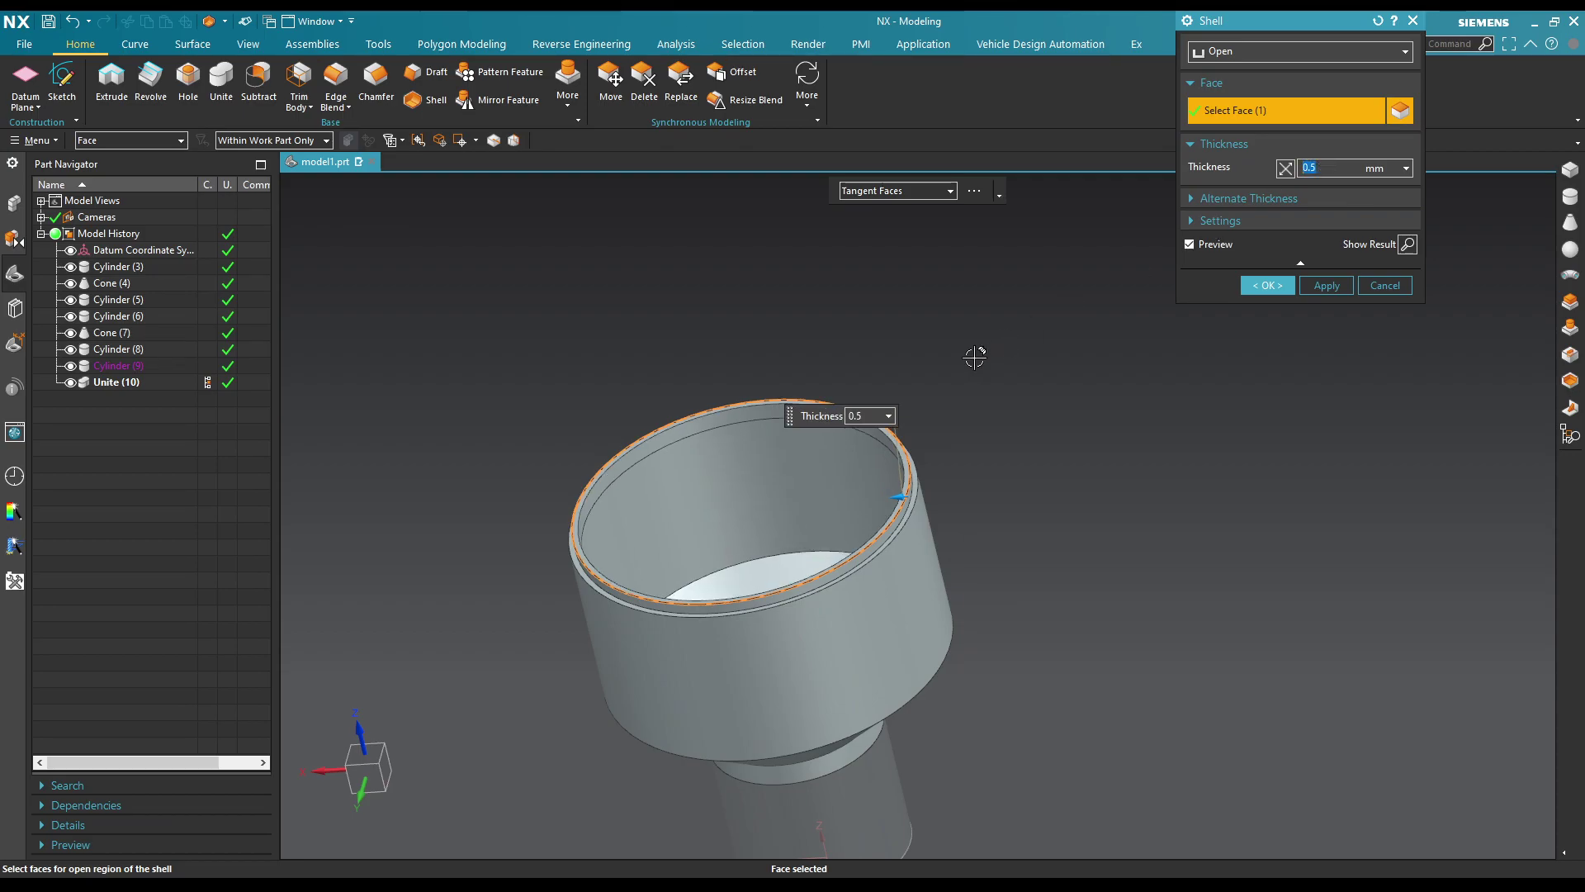
{"action": "middle_click", "coordinate": [934, 369]}
{"action": "mouse_move", "coordinate": [1009, 481]}
{"action": "middle_mouse_down"}
{"action": "mouse_move", "coordinate": [1023, 445]}
{"action": "mouse_move", "coordinate": [1005, 428]}
{"action": "mouse_move", "coordinate": [998, 446]}
{"action": "middle_mouse_up"}
{"action": "scroll", "coordinate": [998, 446], "scroll_direction": "up", "scroll_amount": 2}
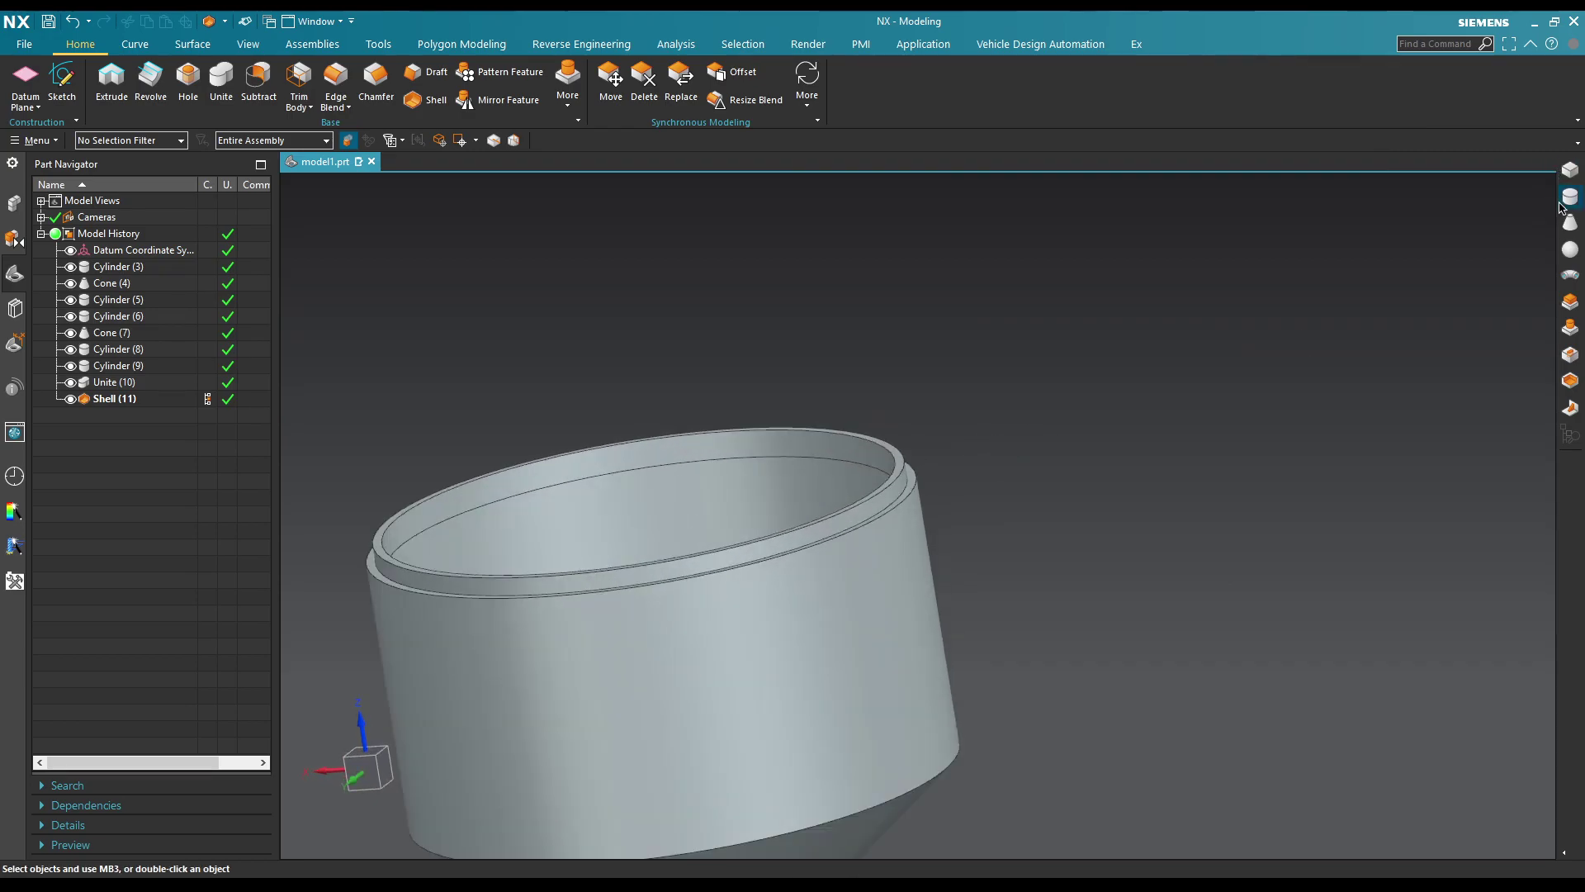
Step: Start a cylinder centred on the top rim's arc centre, raised to ZC 39.5
{"action": "left_click", "coordinate": [1561, 204]}
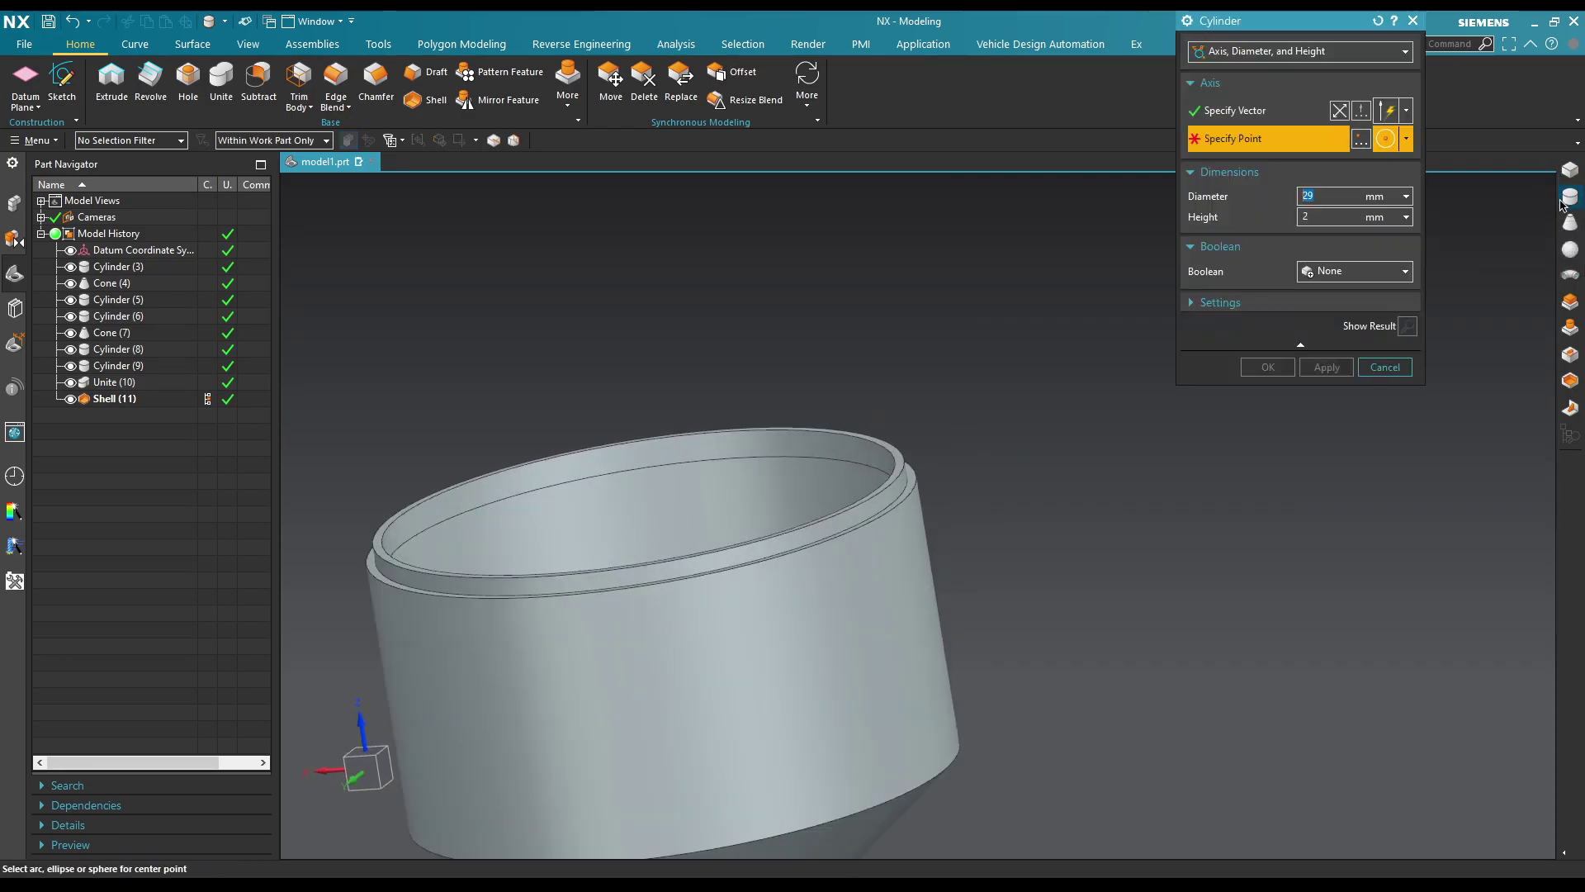
{"action": "scroll", "coordinate": [883, 401], "scroll_direction": "up", "scroll_amount": 2}
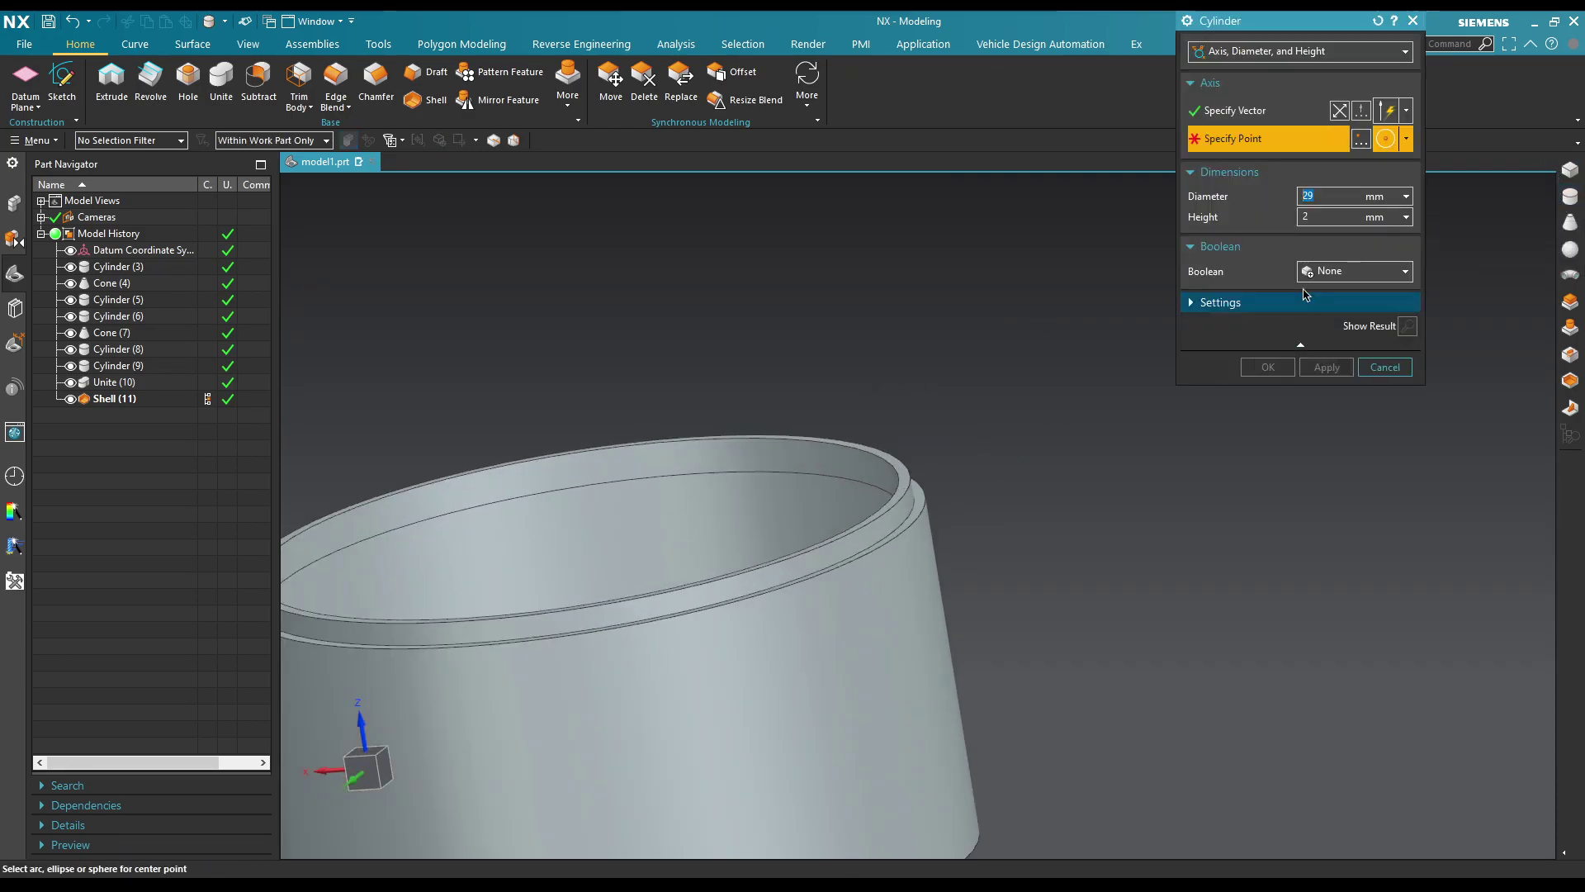
{"action": "left_click", "coordinate": [1353, 146]}
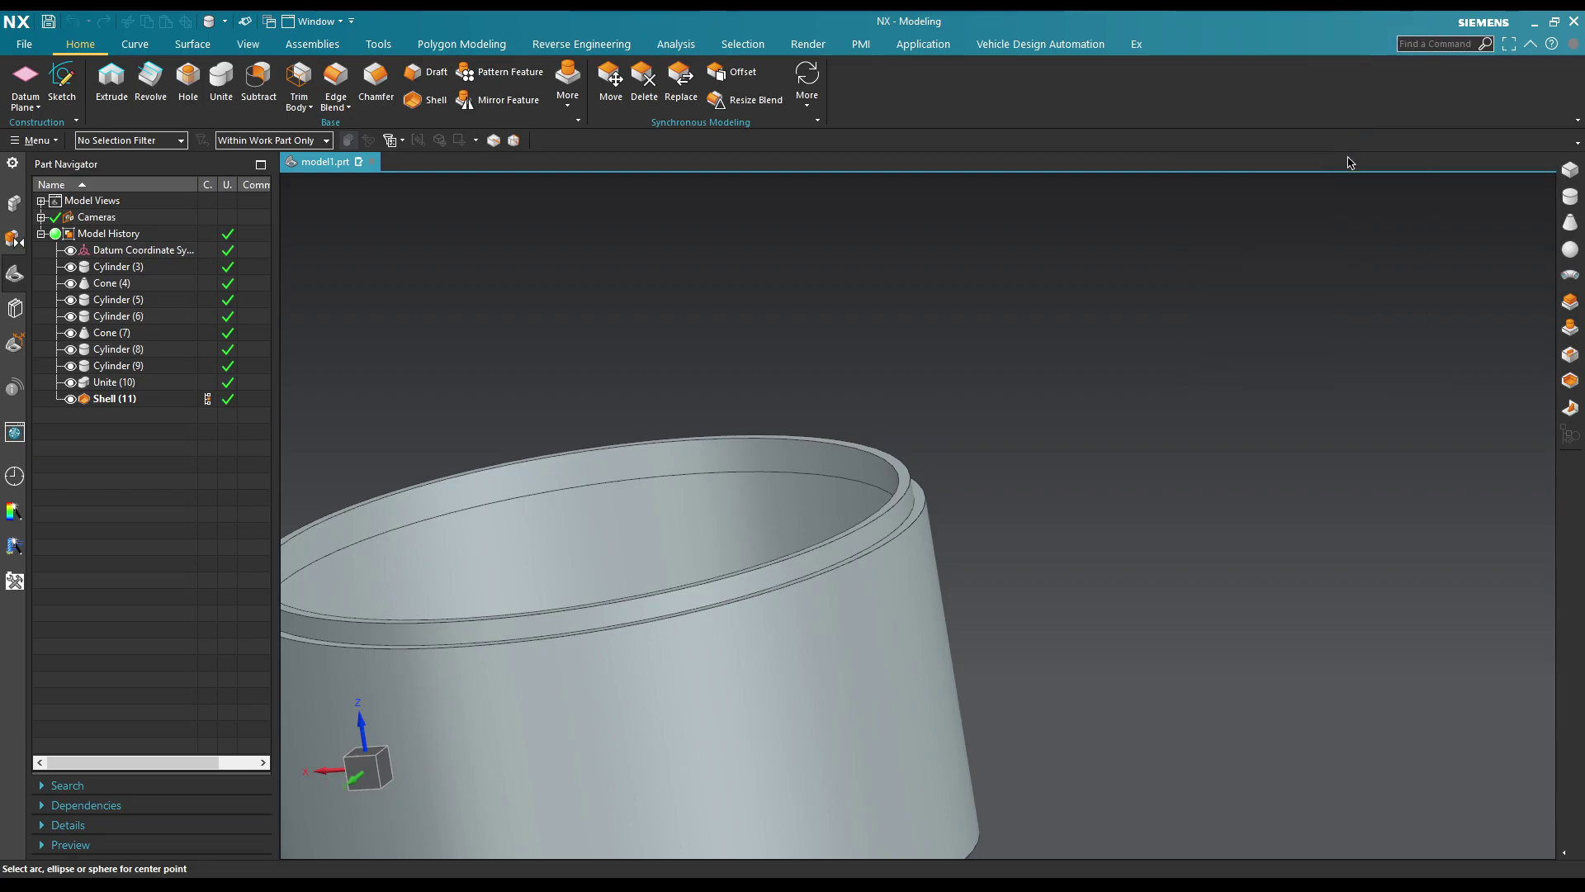
{"action": "left_click", "coordinate": [914, 516]}
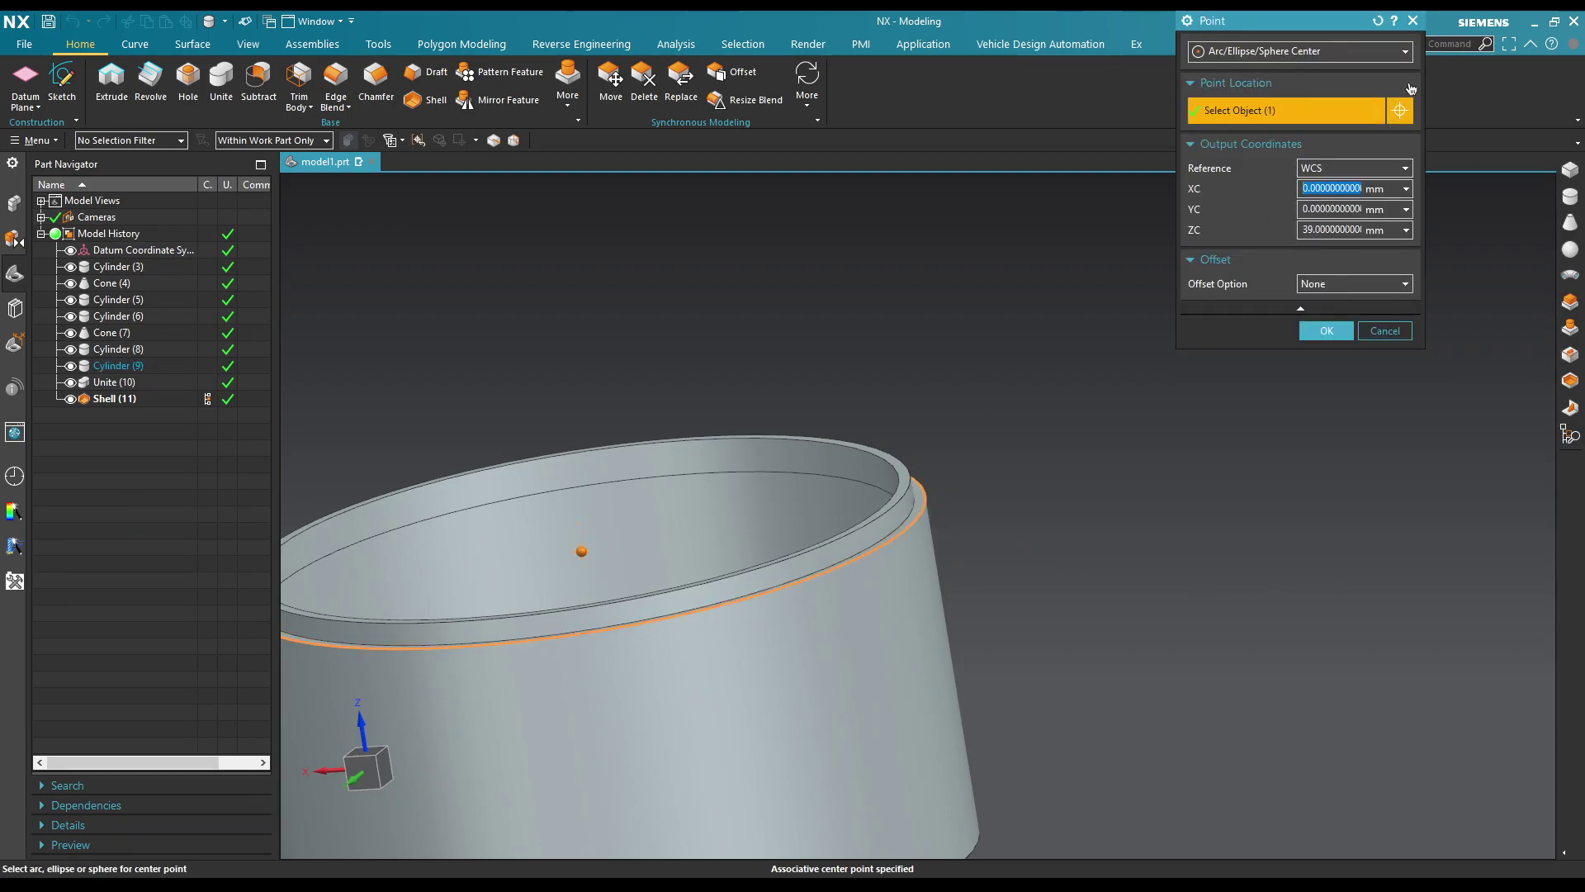
{"action": "left_click", "coordinate": [1329, 236]}
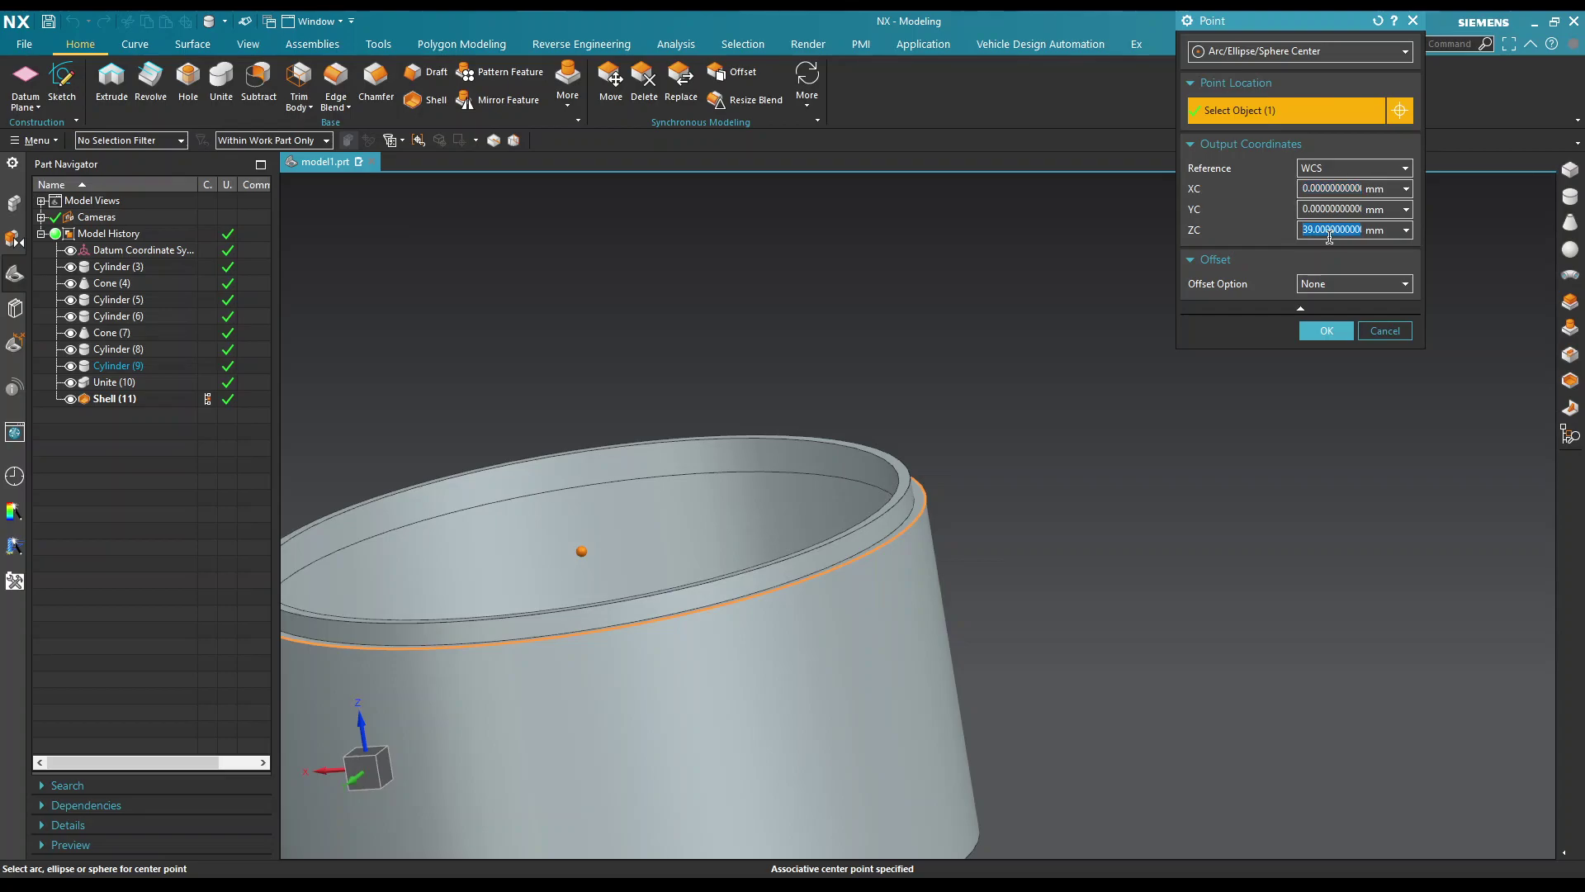
{"action": "type", "text": "40"}
{"action": "type", "text": "39.5"}
{"action": "key", "text": "Return"}
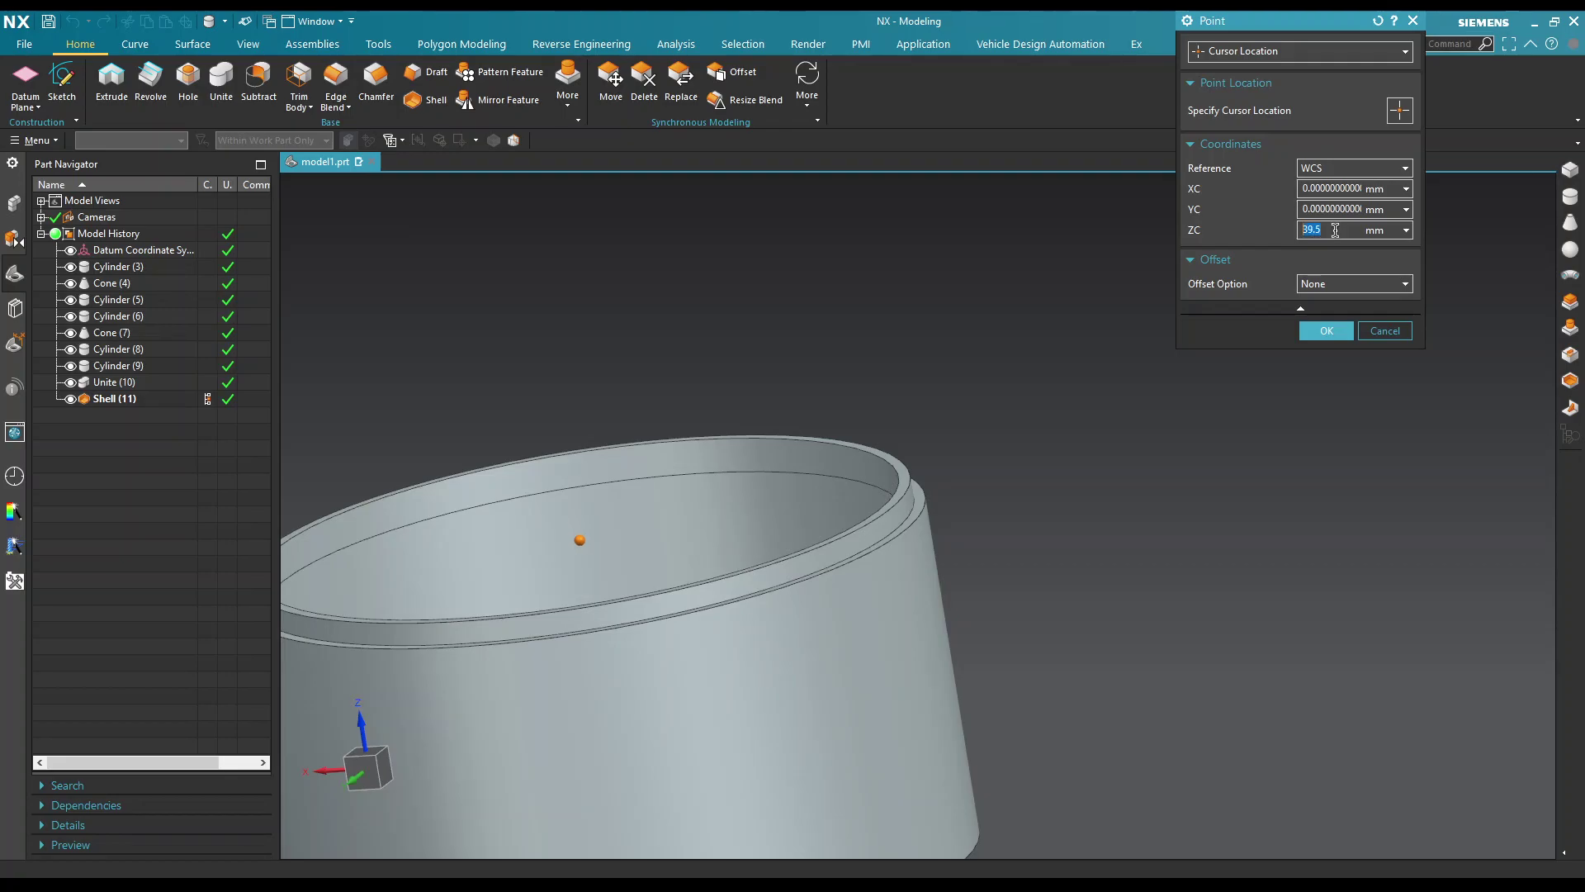
{"action": "left_click", "coordinate": [1324, 330]}
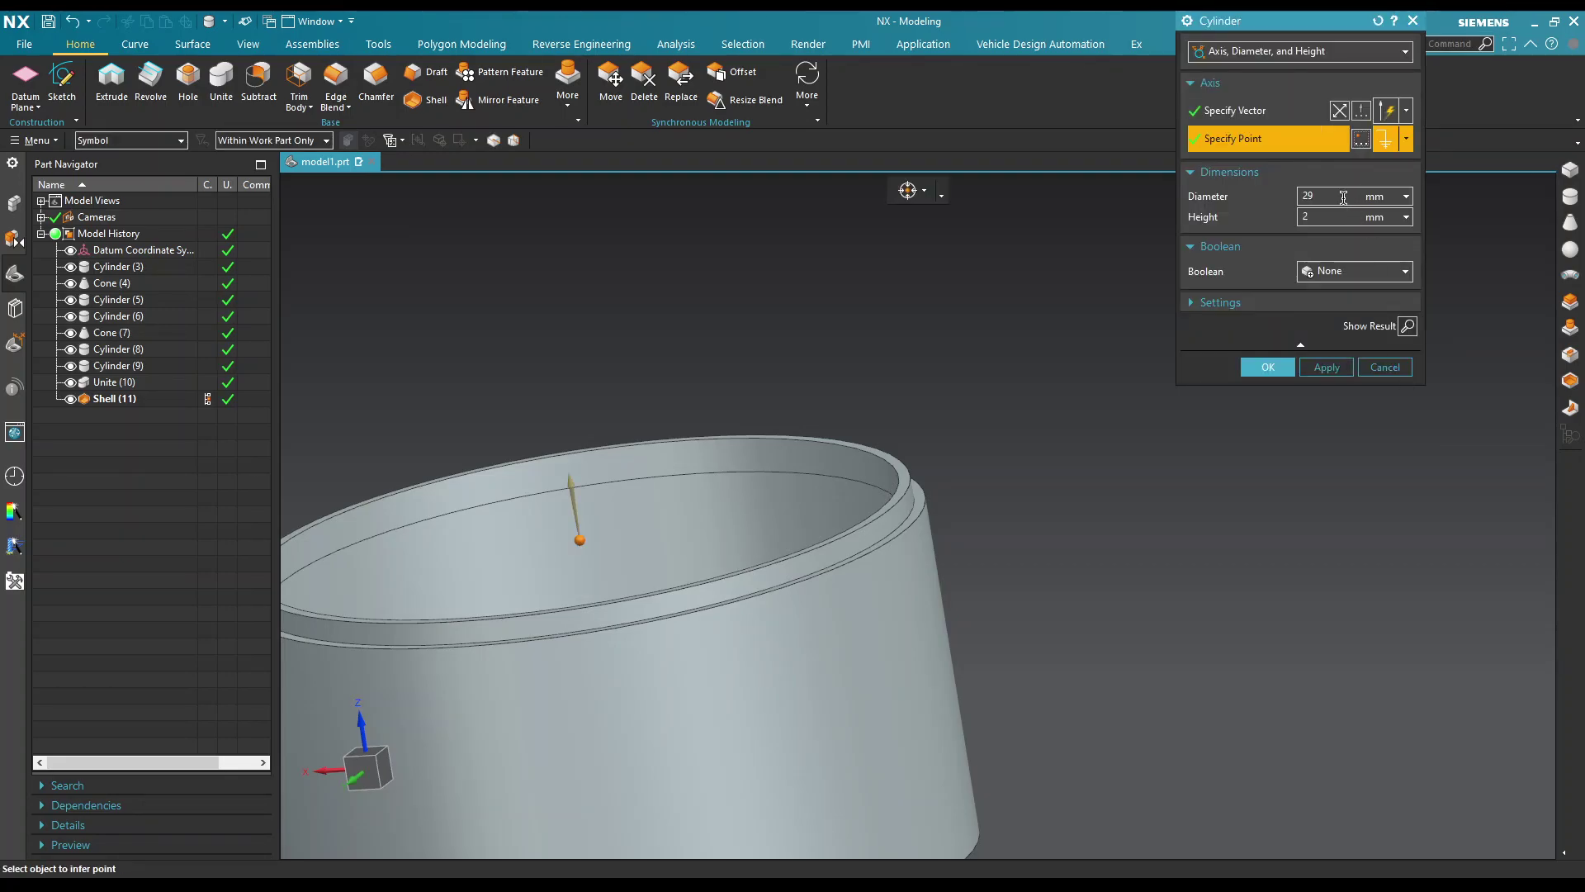
Step: Measure the rim for a 30 mm diameter, set height 4, and preview the cylinder
{"action": "scroll", "coordinate": [1070, 374], "scroll_direction": "down", "scroll_amount": 1}
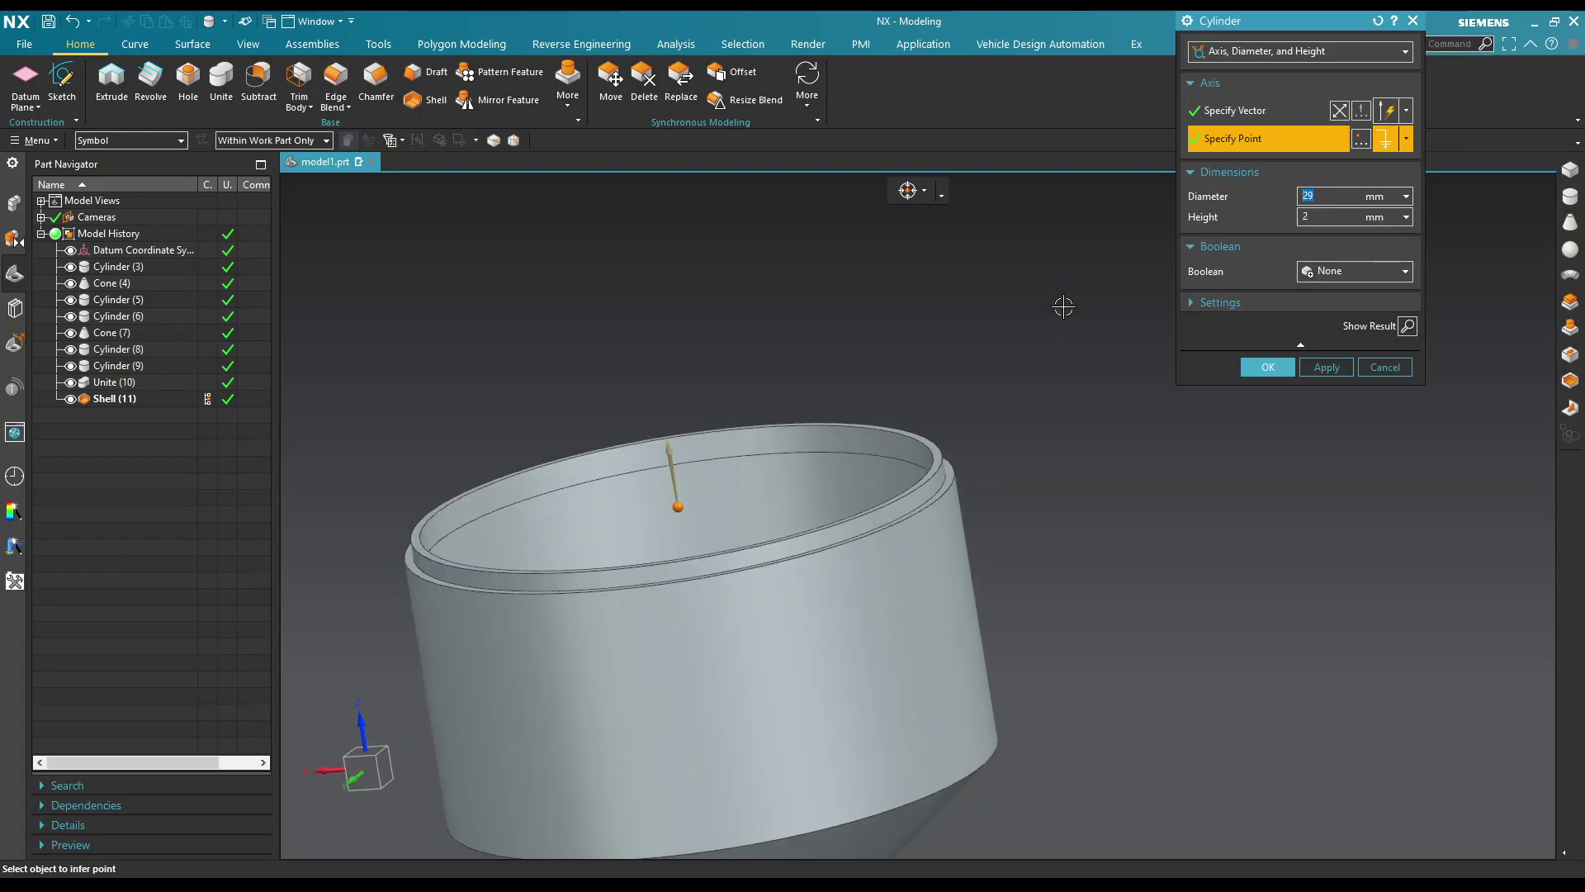
{"action": "middle_click_drag", "start_coordinate": [1064, 307], "coordinate": [949, 535]}
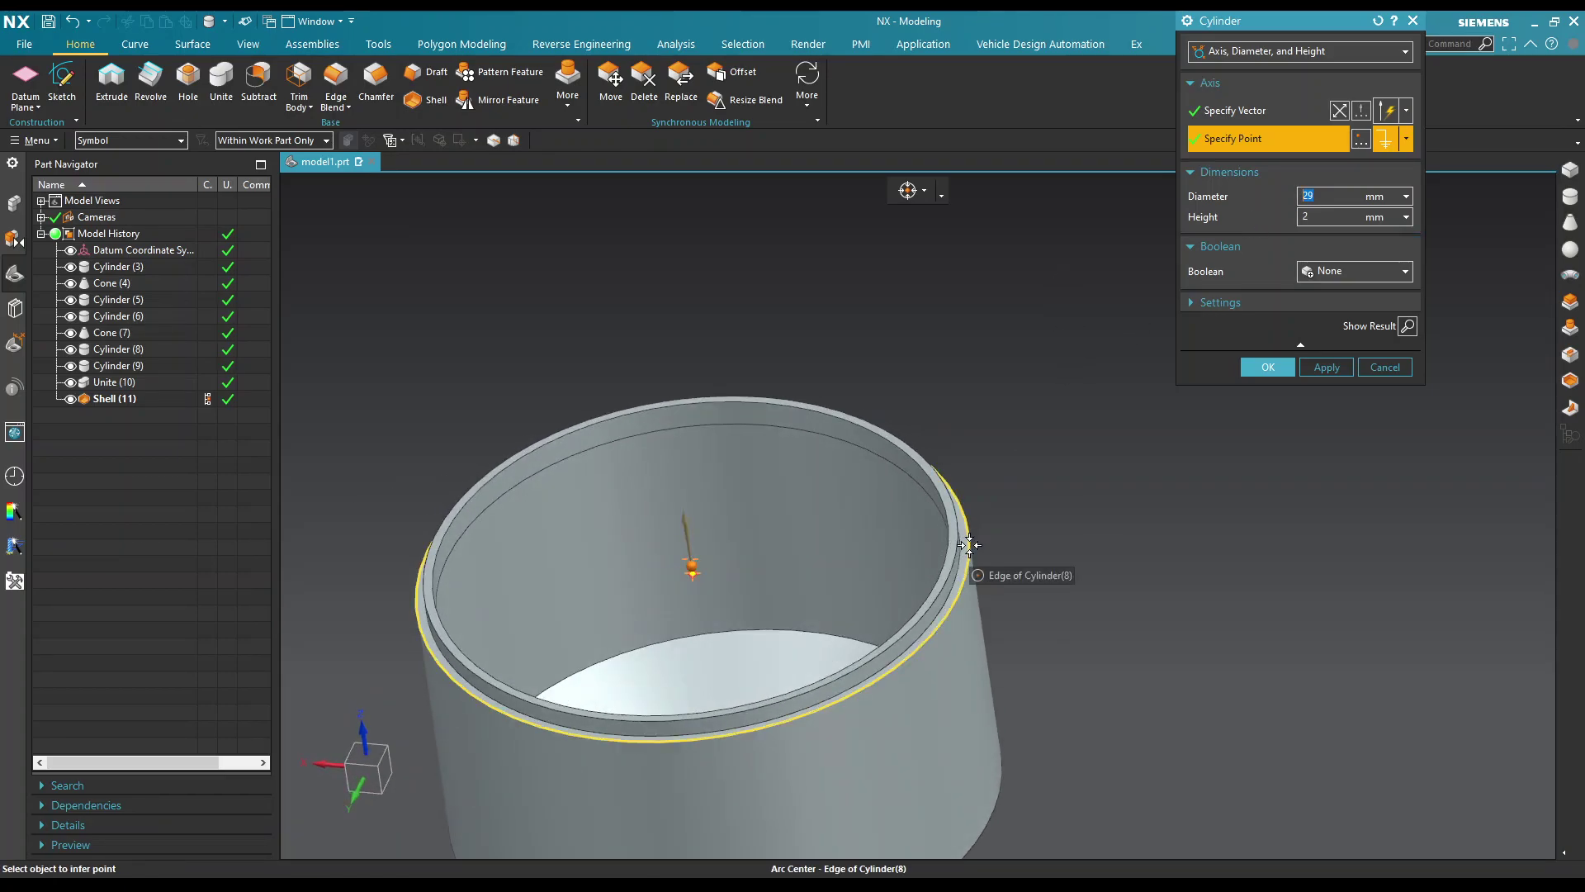
{"action": "left_click", "coordinate": [1408, 197]}
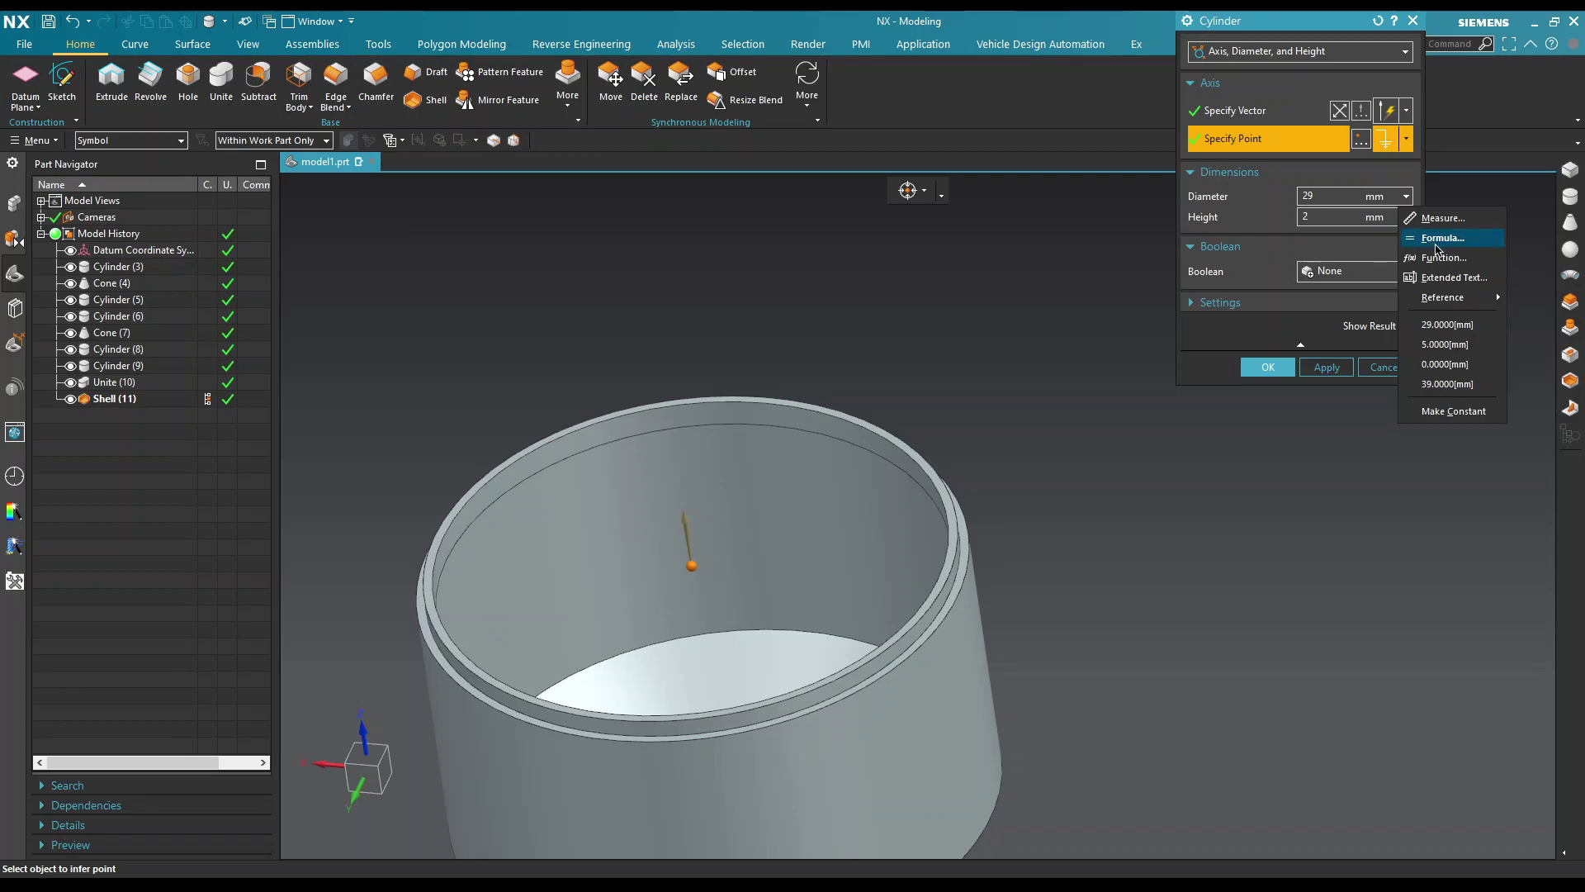
{"action": "left_click", "coordinate": [1437, 217]}
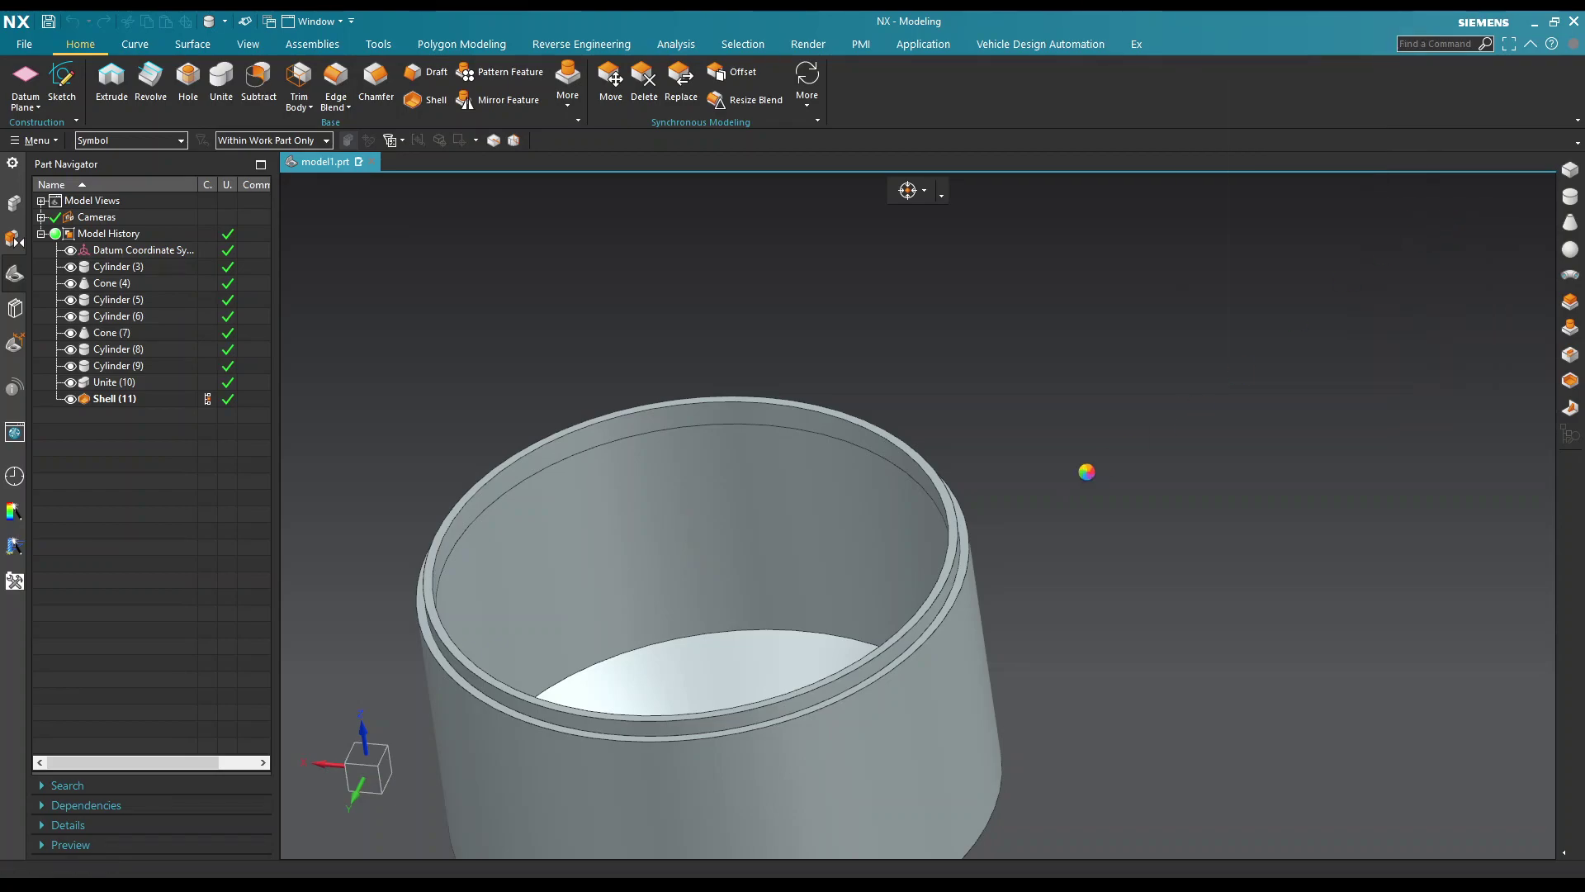
{"action": "left_click", "coordinate": [966, 525]}
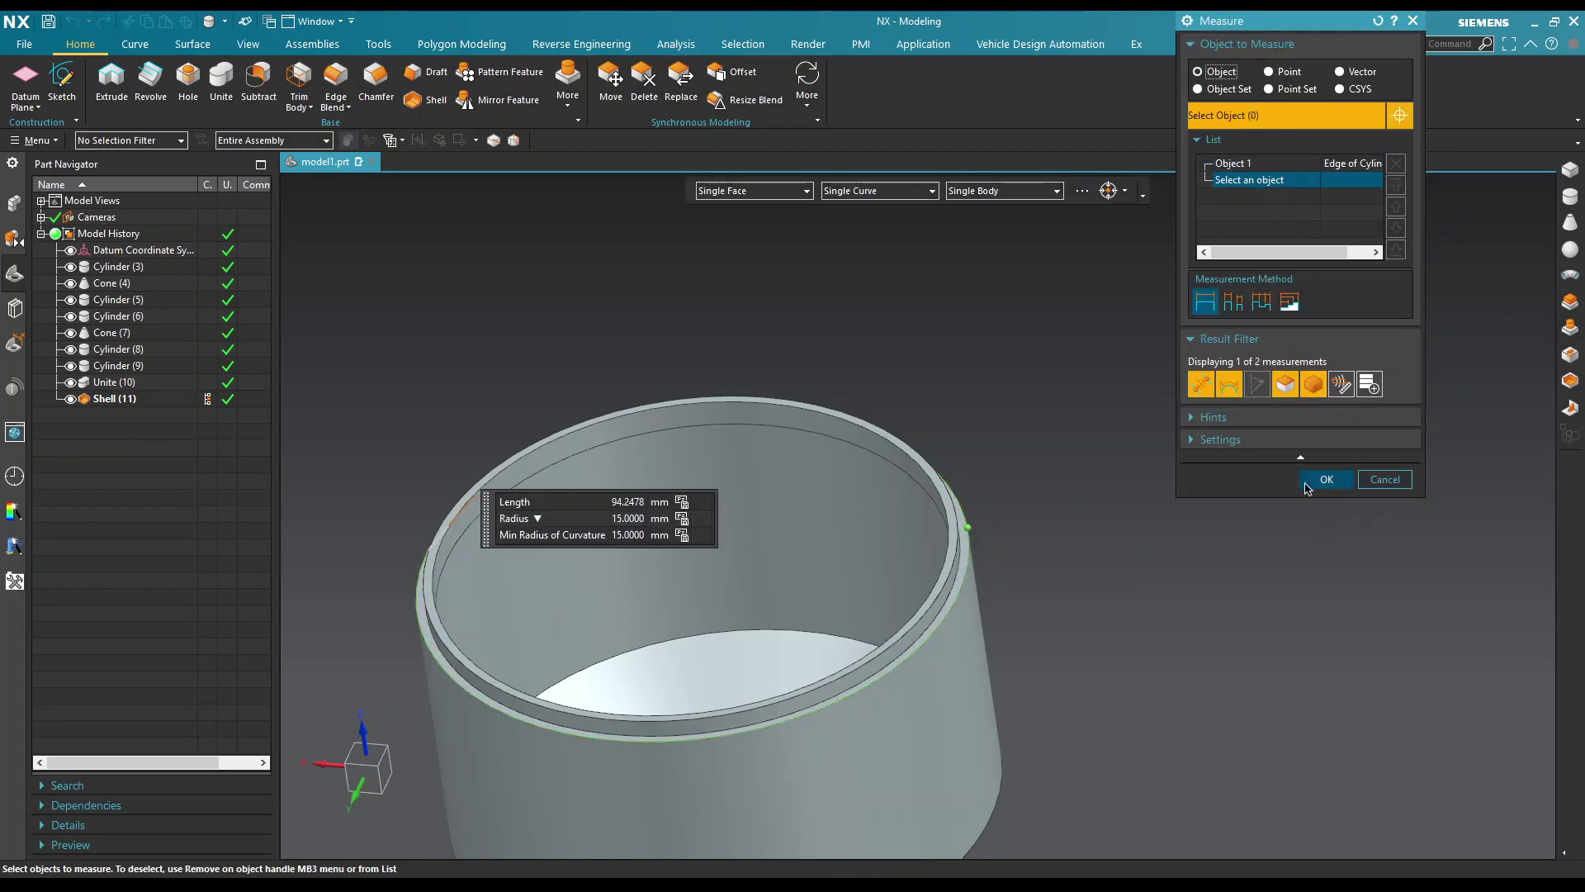
{"action": "left_click", "coordinate": [1306, 487]}
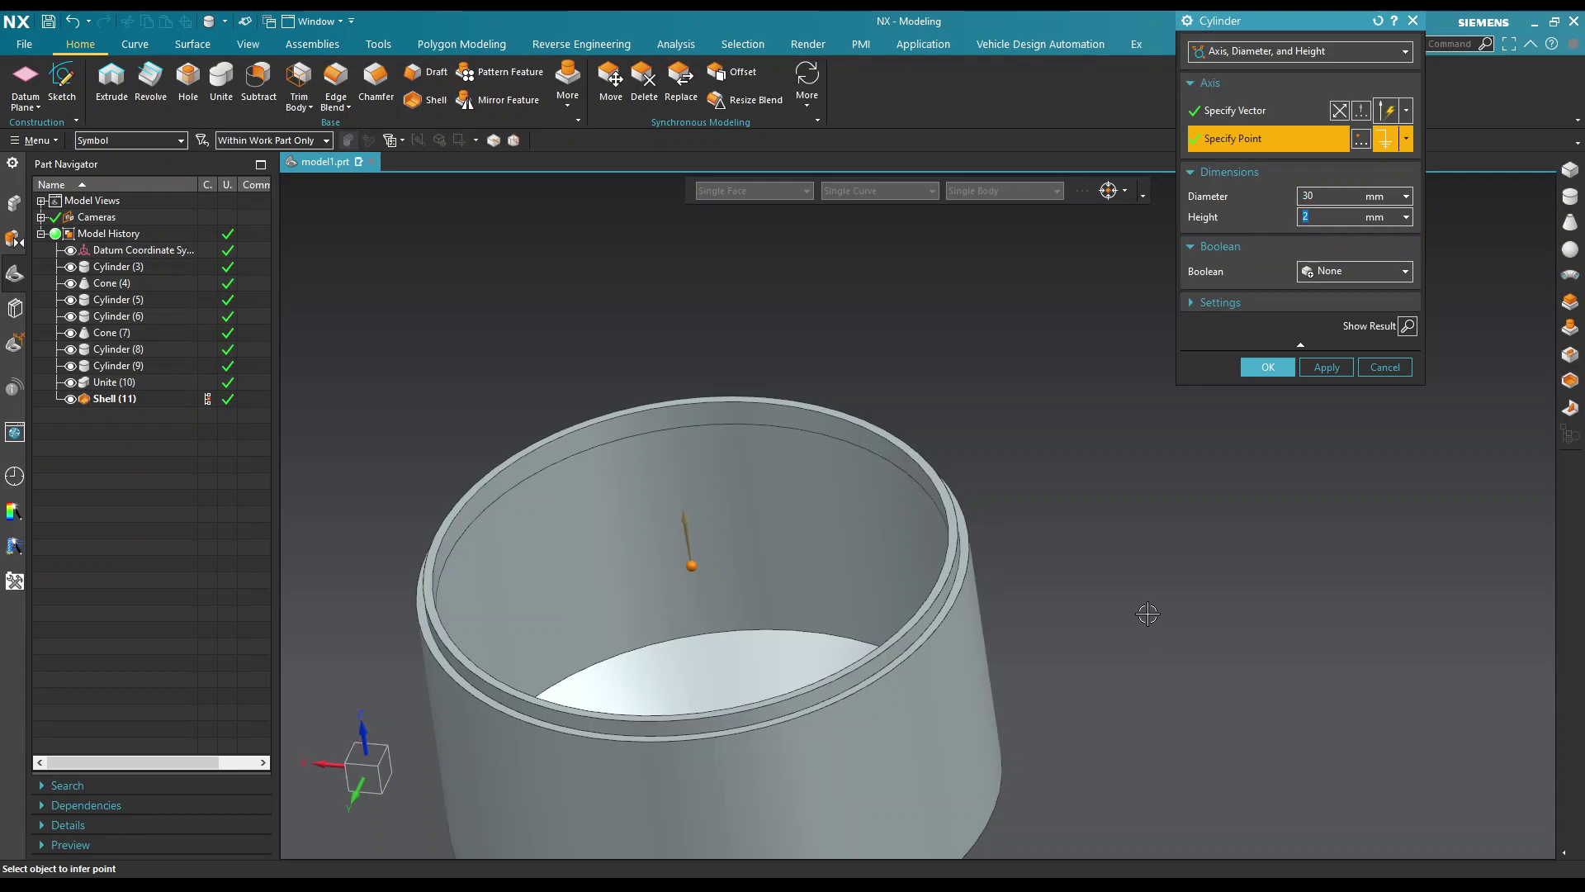
{"action": "type", "text": "4"}
{"action": "left_click", "coordinate": [1408, 326]}
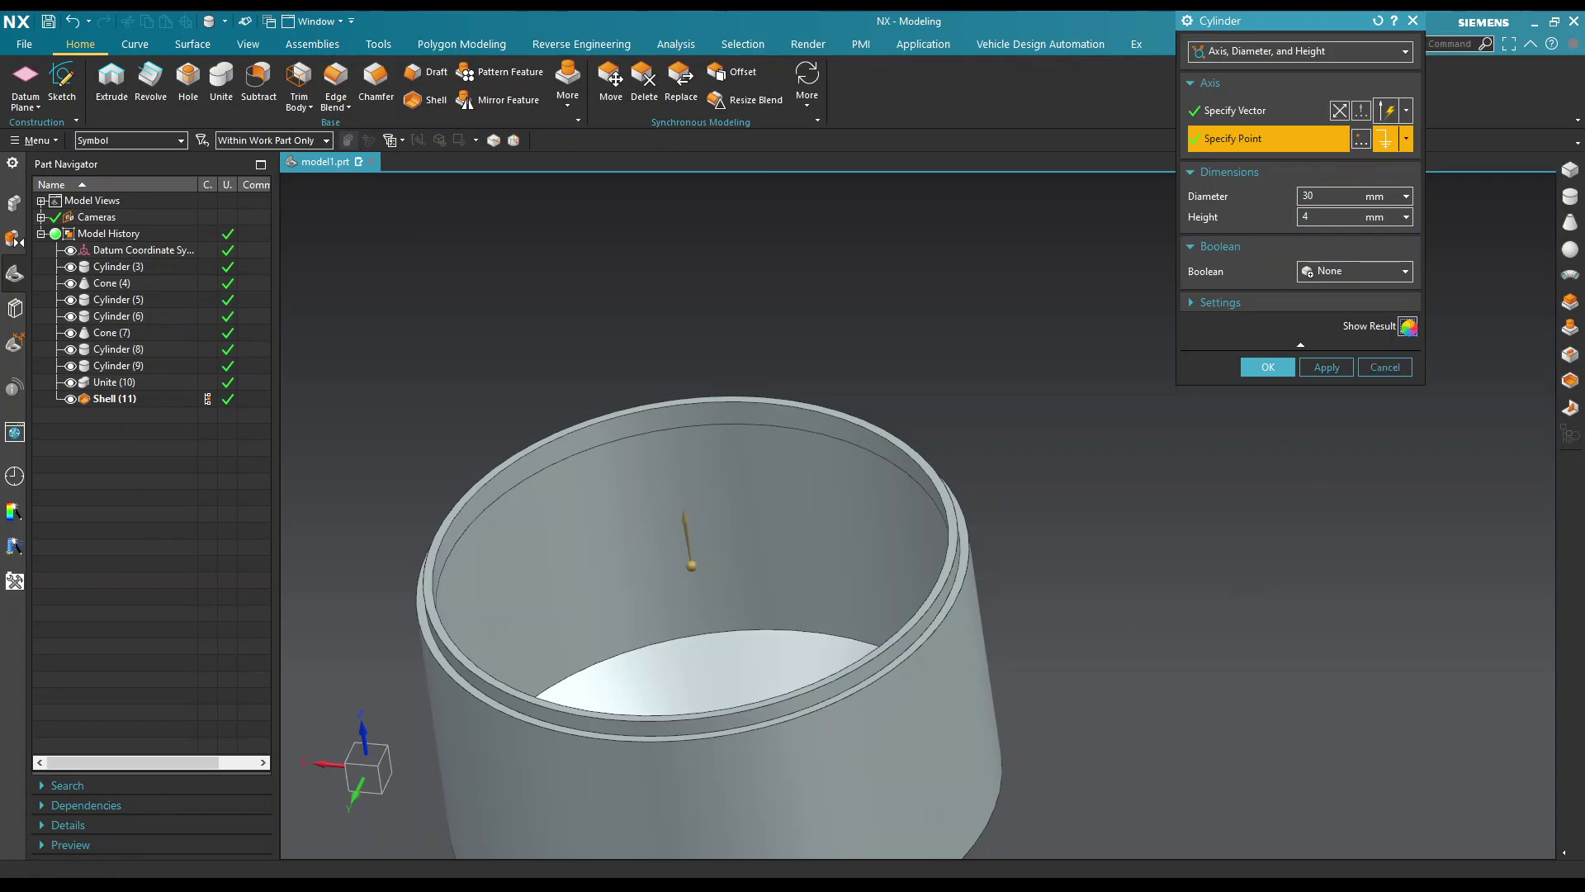
{"action": "mouse_move", "coordinate": [1343, 483]}
{"action": "middle_mouse_down"}
{"action": "mouse_move", "coordinate": [1064, 423]}
{"action": "mouse_move", "coordinate": [1068, 361]}
{"action": "mouse_move", "coordinate": [1023, 353]}
{"action": "middle_mouse_up"}
{"action": "scroll", "coordinate": [1130, 299], "scroll_direction": "up", "scroll_amount": 1}
Step: Create the cap cylinder, then re-edit Cylinder (12) and reapply it
{"action": "left_click", "coordinate": [1261, 368]}
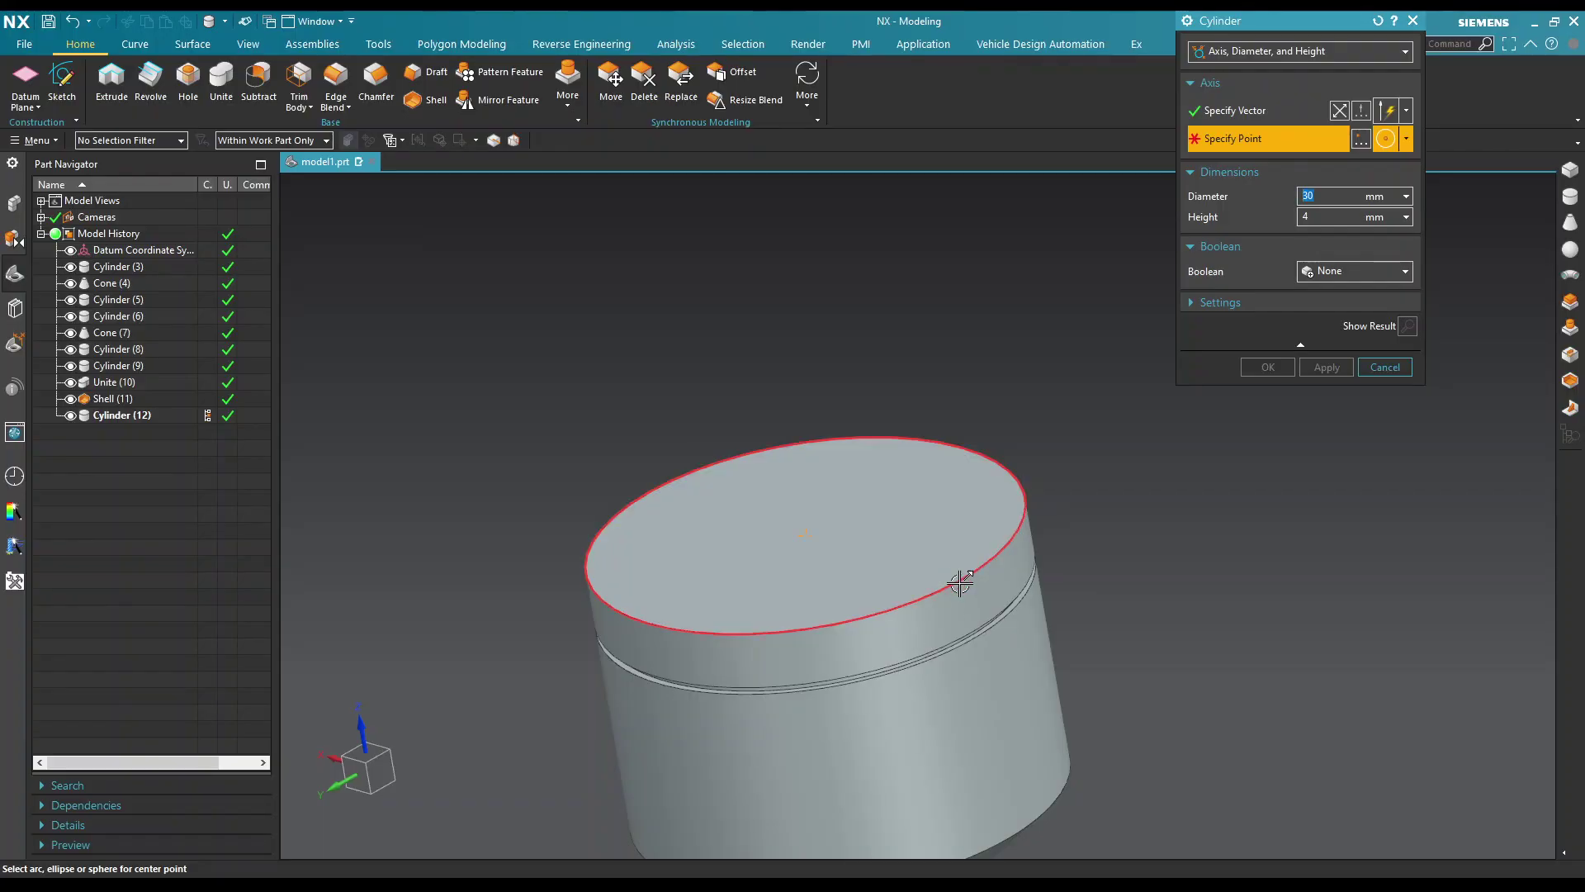
{"action": "left_click", "coordinate": [1387, 369]}
{"action": "double_click", "coordinate": [985, 558]}
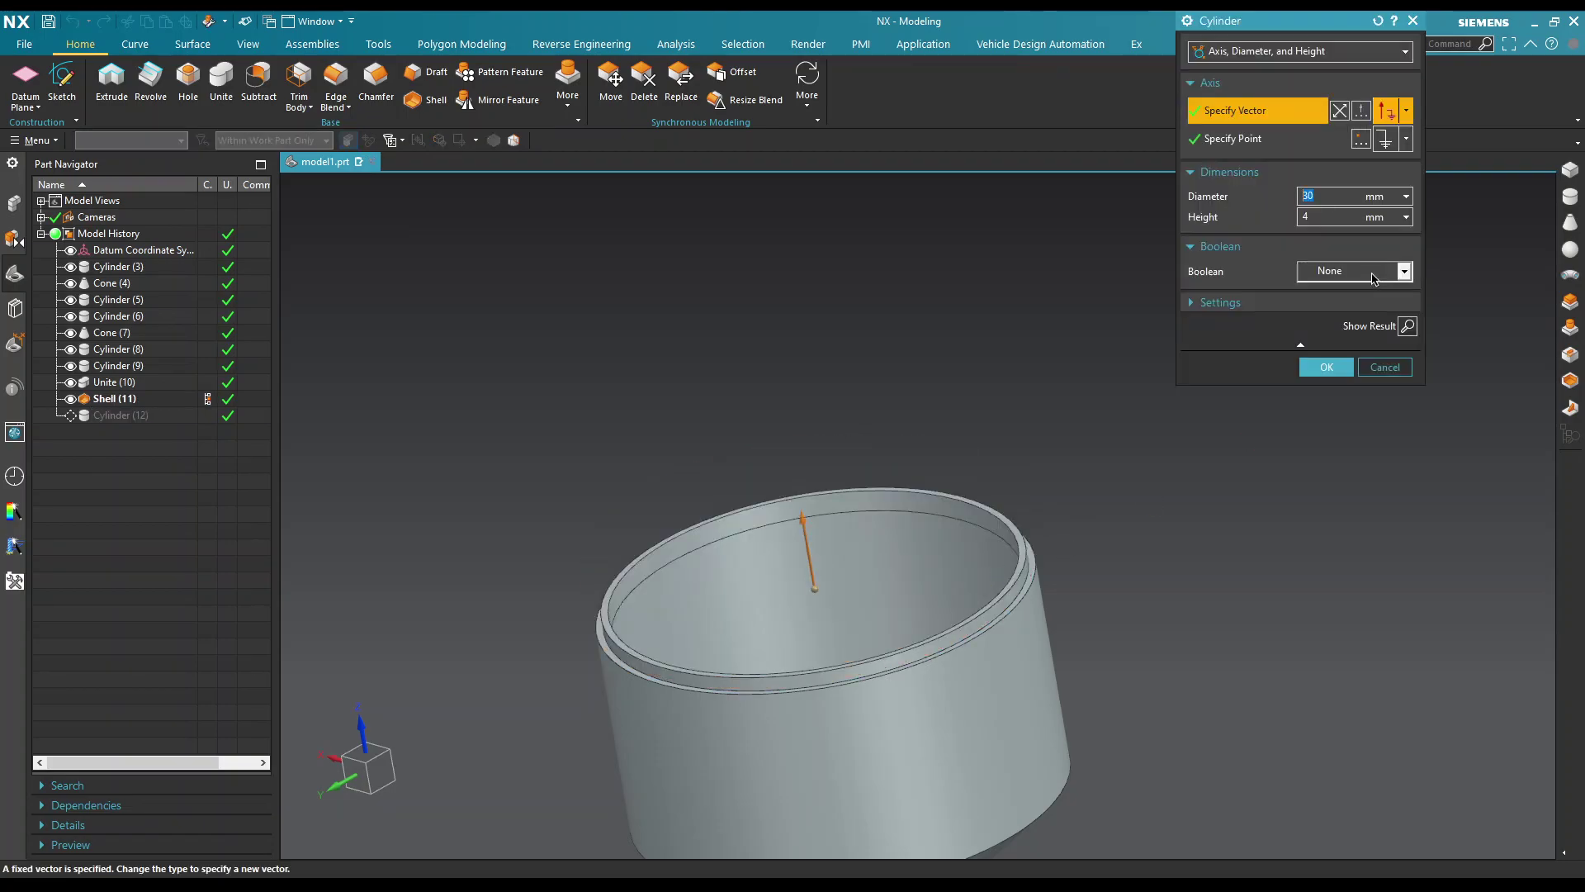
{"action": "key", "text": "Tab"}
{"action": "type", "text": "2"}
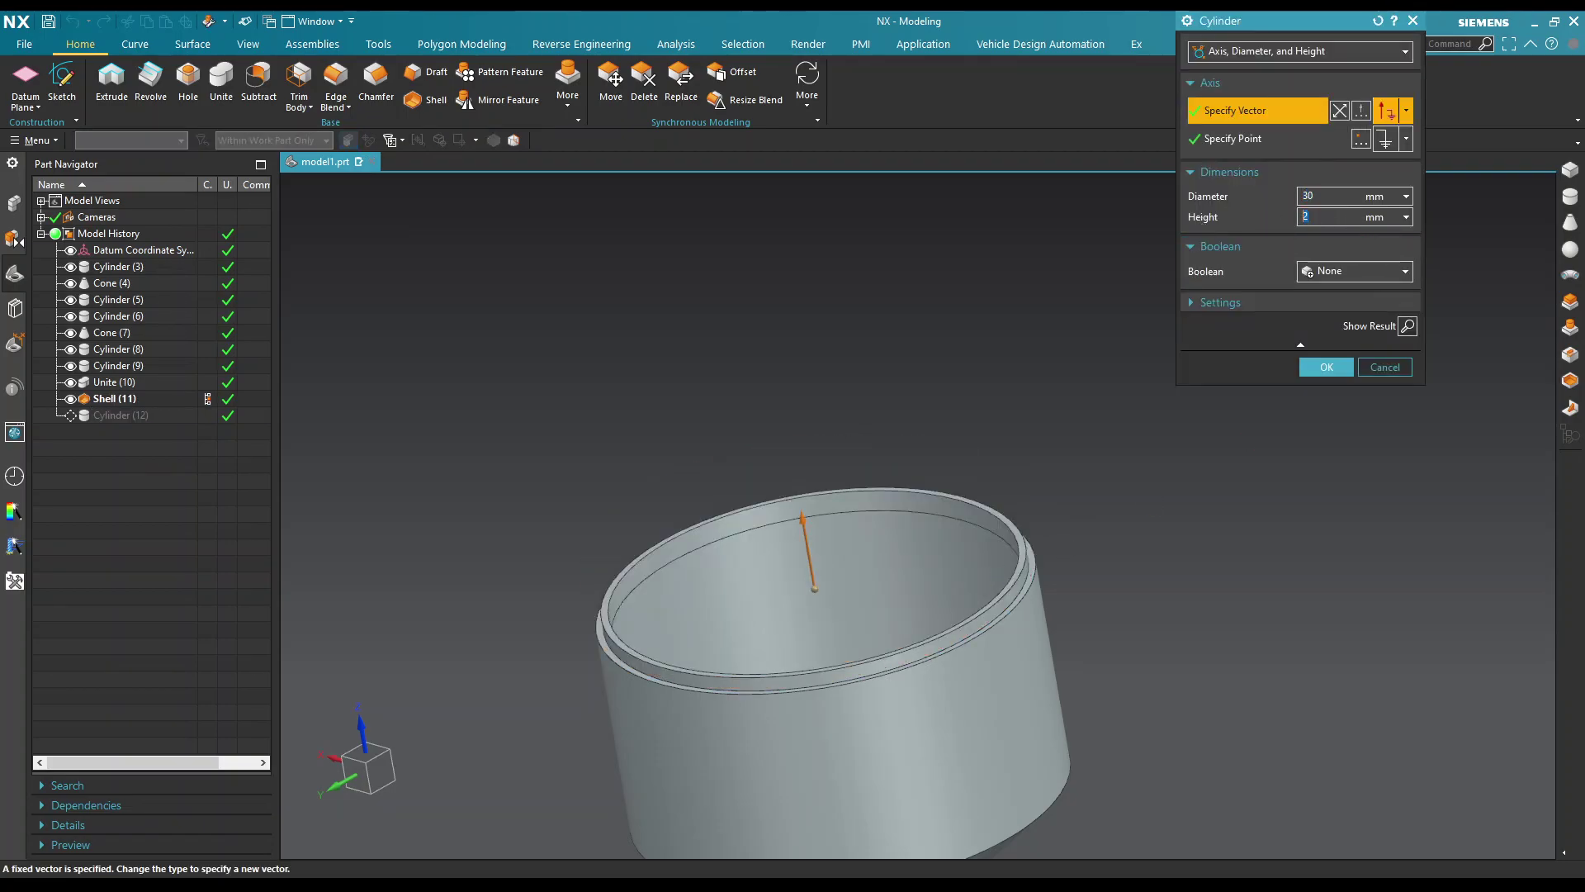
{"action": "left_click", "coordinate": [1324, 367]}
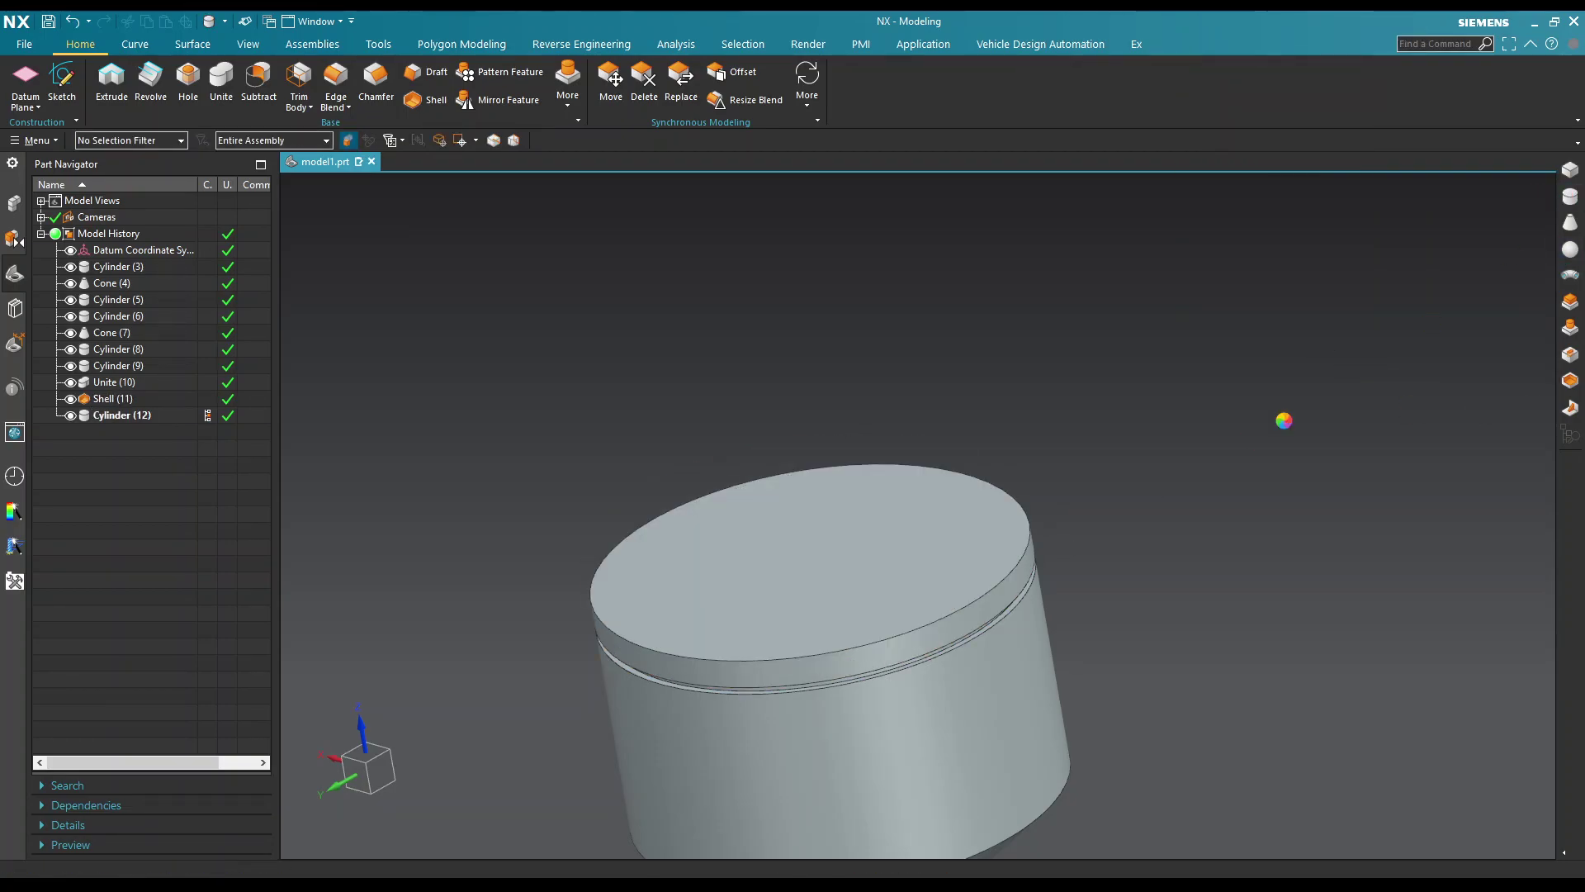
Step: Add a 28 mm diameter cylinder centred on the cap's top edge
{"action": "left_click", "coordinate": [1033, 527]}
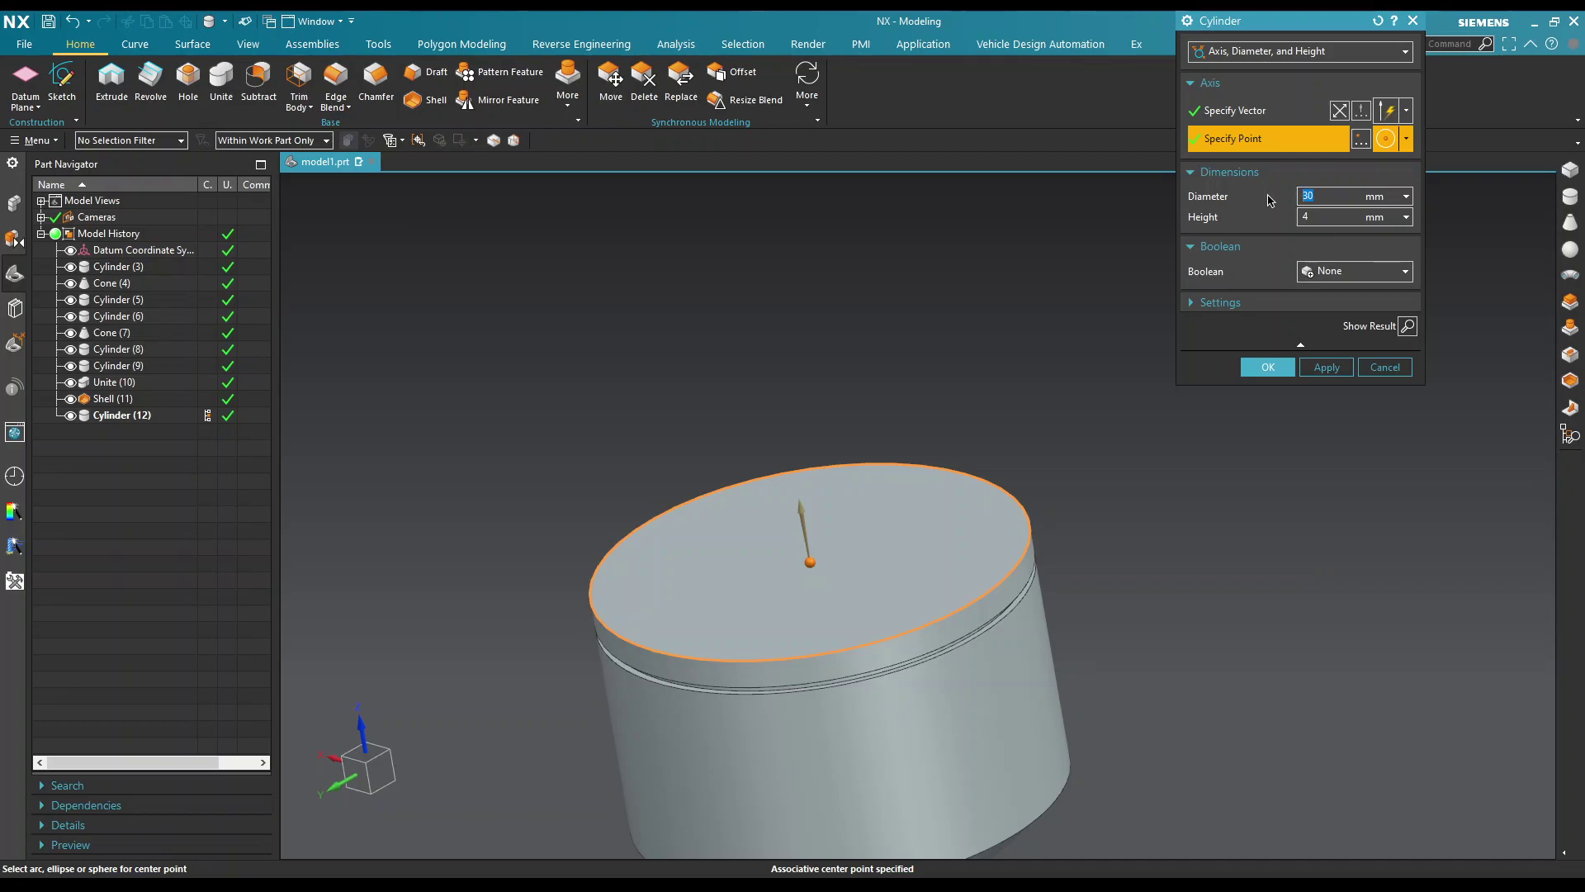
{"action": "type", "text": "28"}
{"action": "left_click", "coordinate": [1406, 325]}
{"action": "middle_click_drag", "start_coordinate": [941, 586], "coordinate": [1079, 456]}
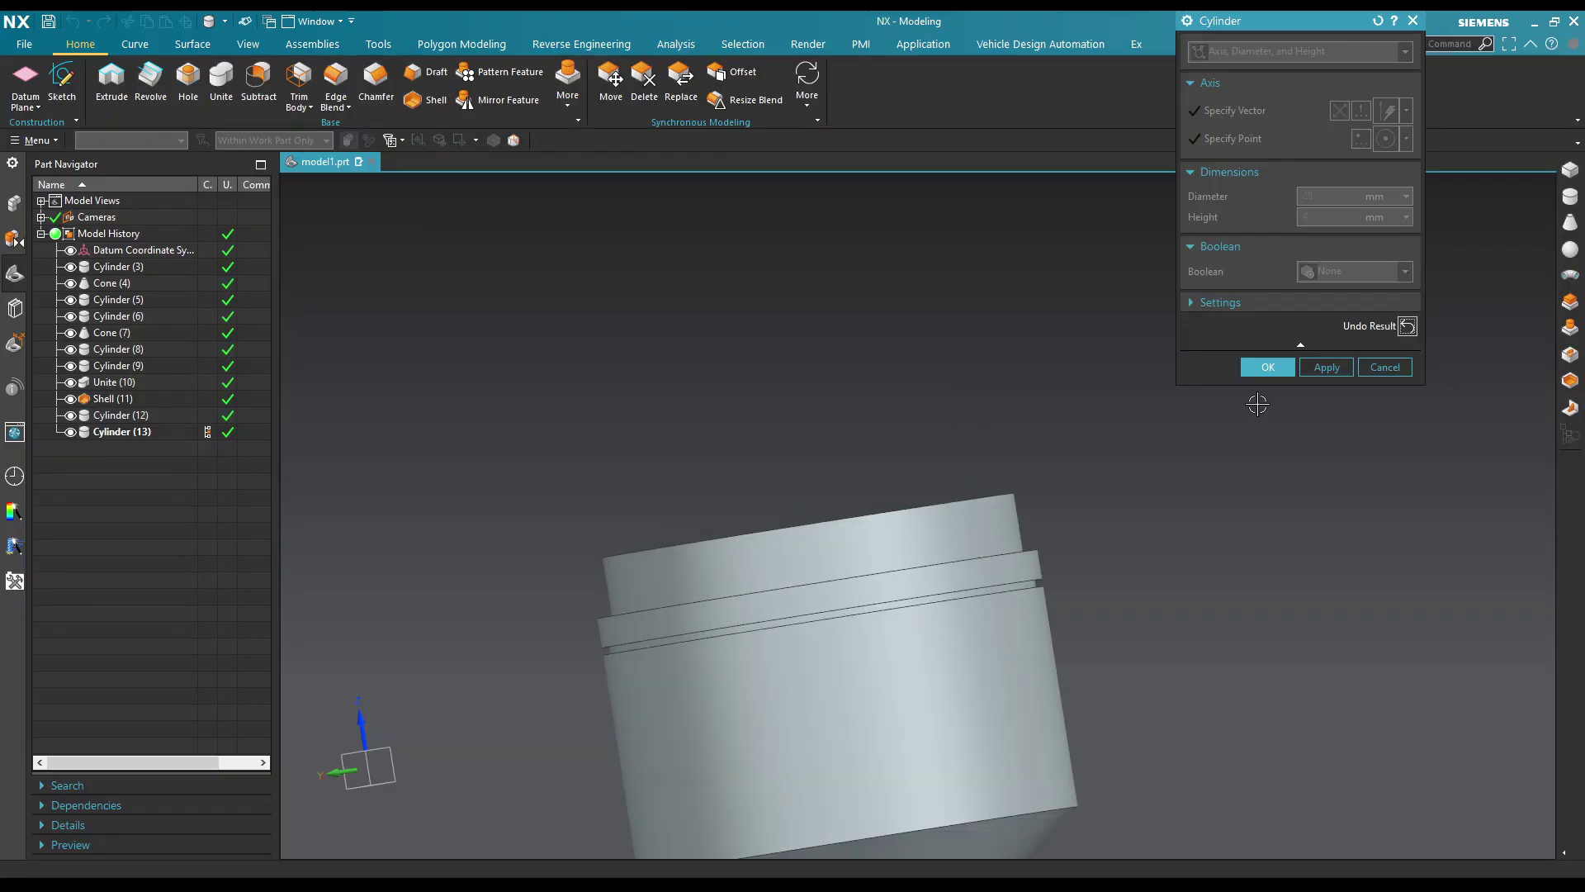
{"action": "left_click", "coordinate": [1276, 367]}
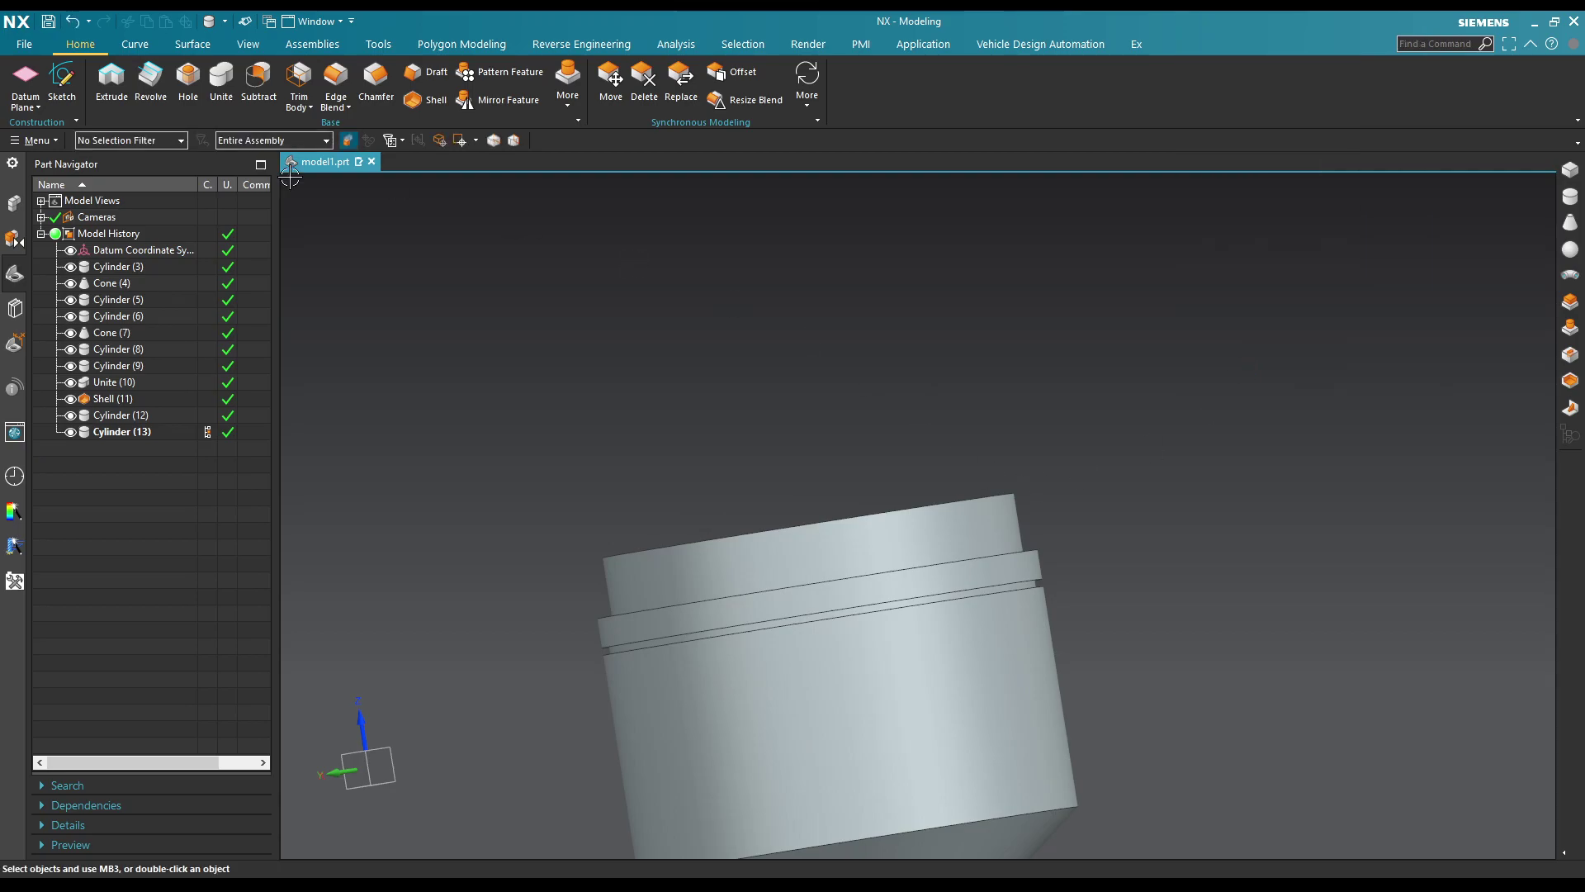
Step: Unite the main body with the band cylinder into one solid
{"action": "left_click", "coordinate": [221, 83]}
{"action": "scroll", "coordinate": [938, 549], "scroll_direction": "down", "scroll_amount": 2}
{"action": "left_click", "coordinate": [945, 489]}
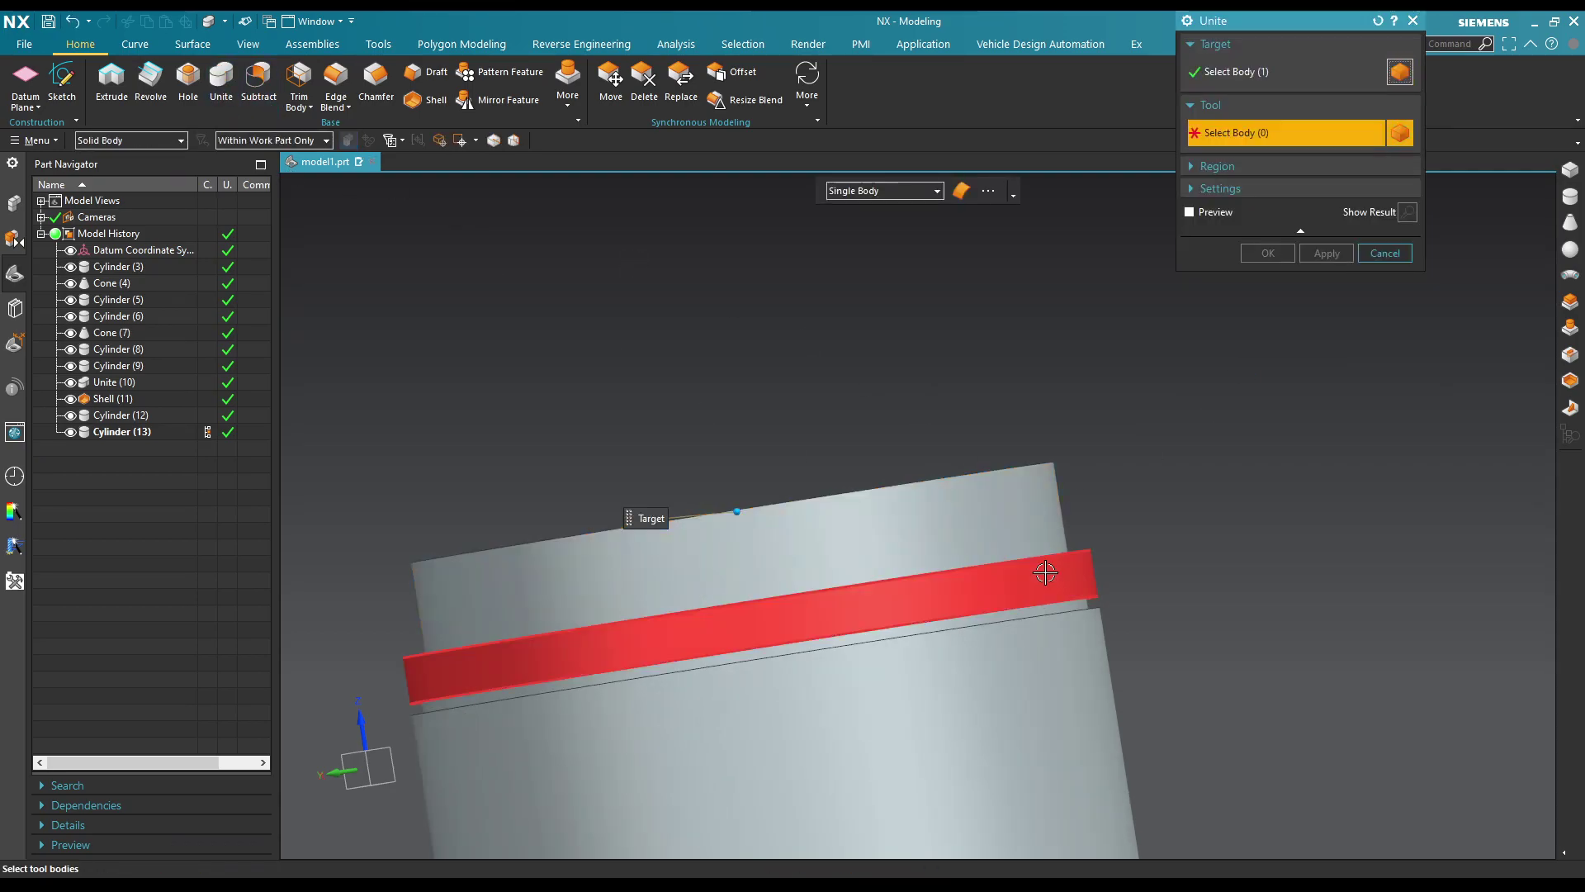
{"action": "left_click", "coordinate": [1045, 572]}
{"action": "left_click", "coordinate": [1268, 250]}
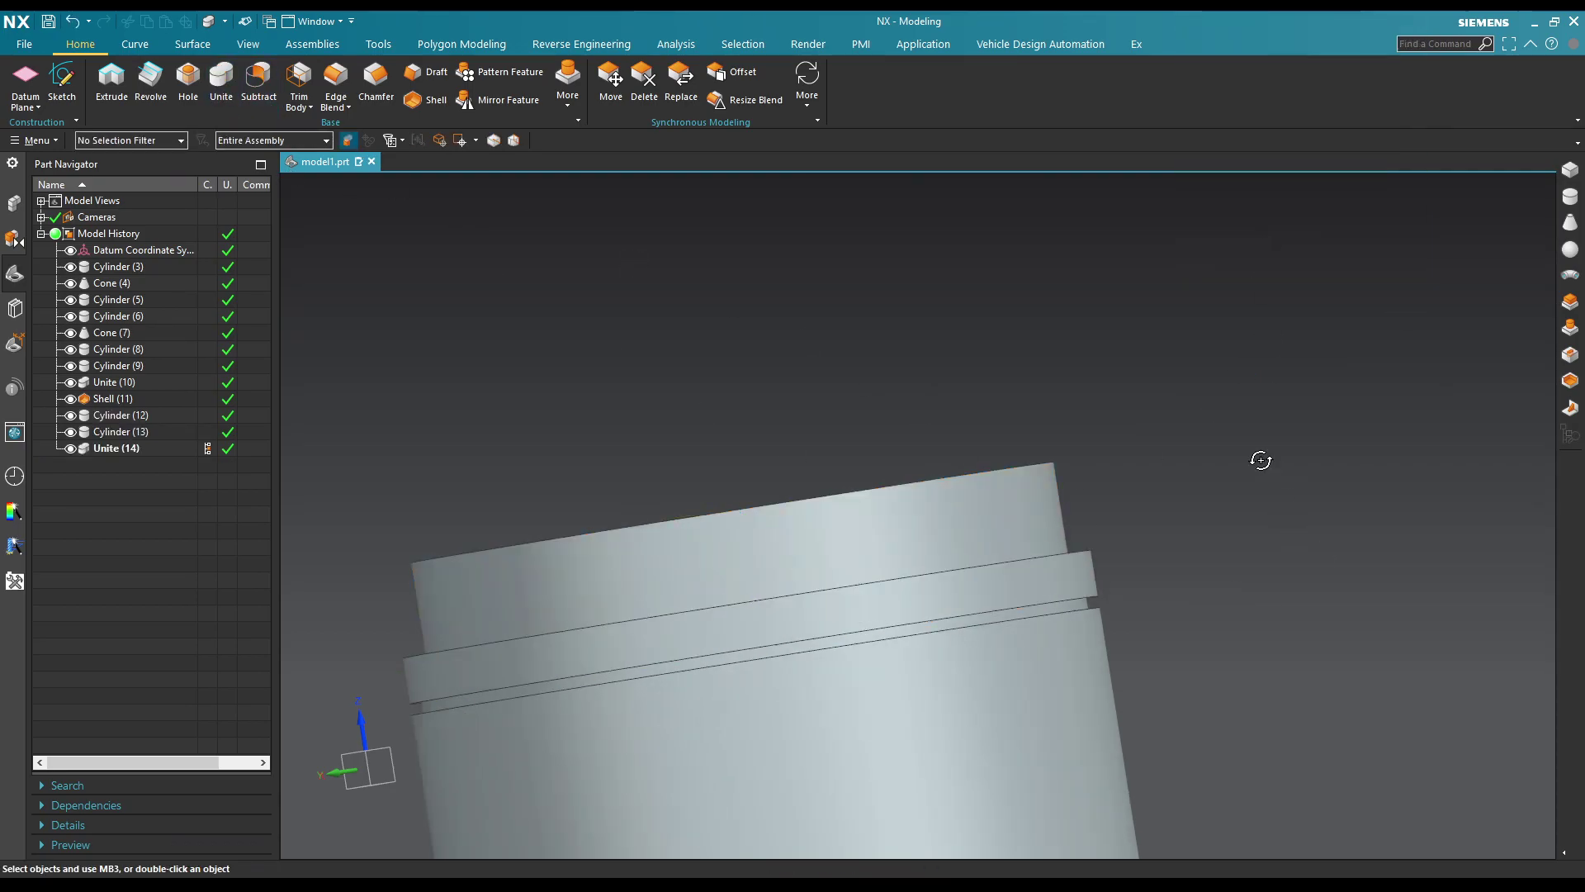
{"action": "mouse_move", "coordinate": [1256, 460]}
{"action": "middle_mouse_down"}
{"action": "mouse_move", "coordinate": [1235, 439]}
{"action": "mouse_move", "coordinate": [1181, 509]}
{"action": "mouse_move", "coordinate": [1155, 487]}
{"action": "middle_mouse_up"}
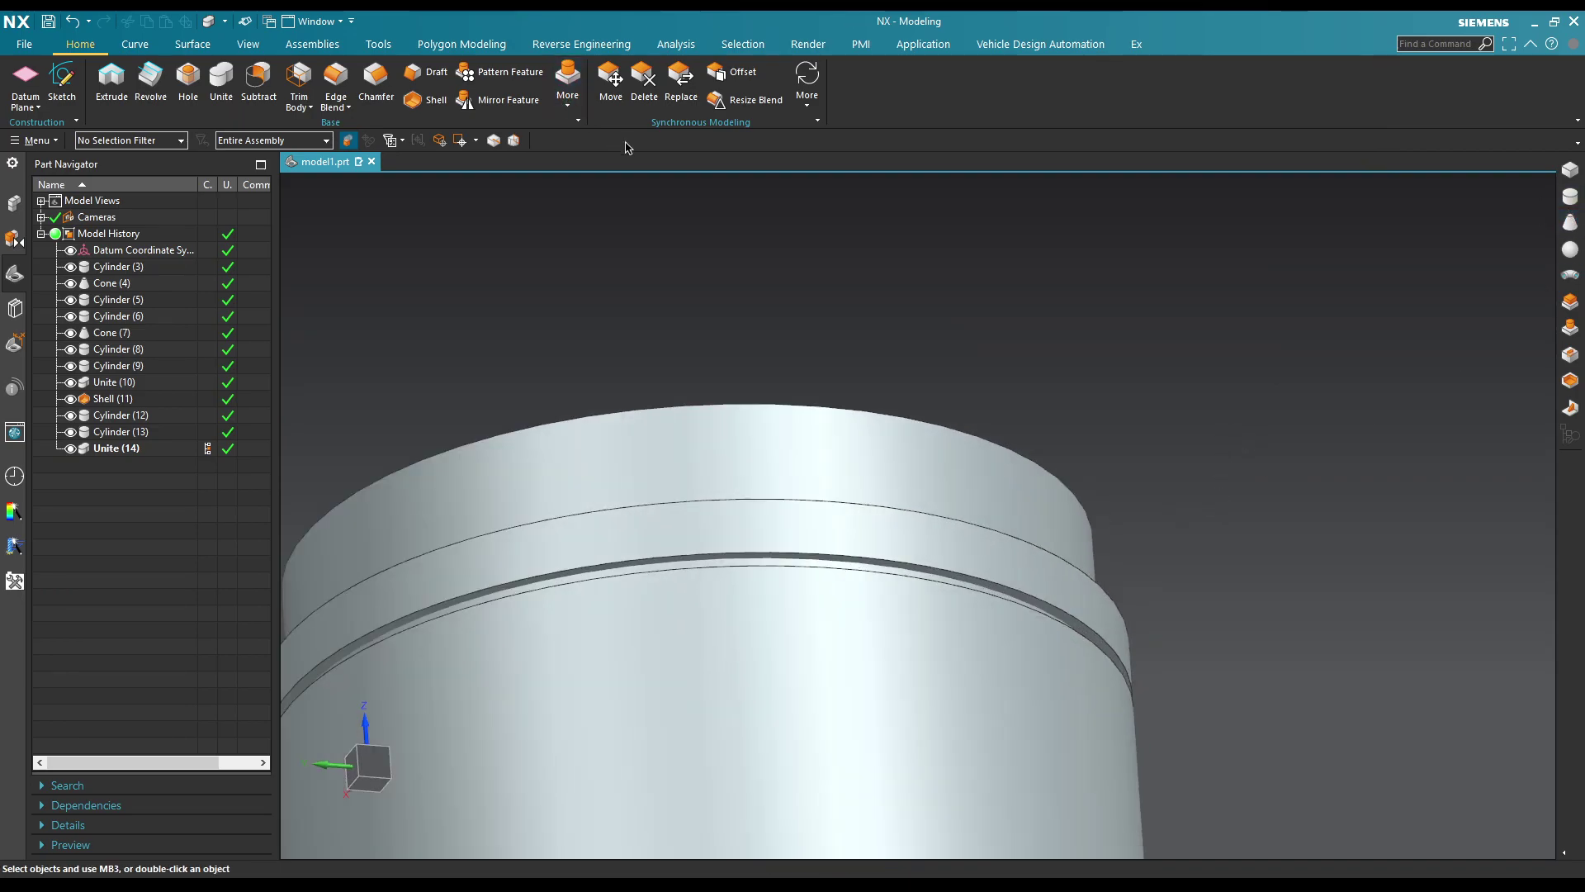
Step: Shell the part with 0.5 mm walls, leaving the top face open
{"action": "left_click", "coordinate": [427, 99]}
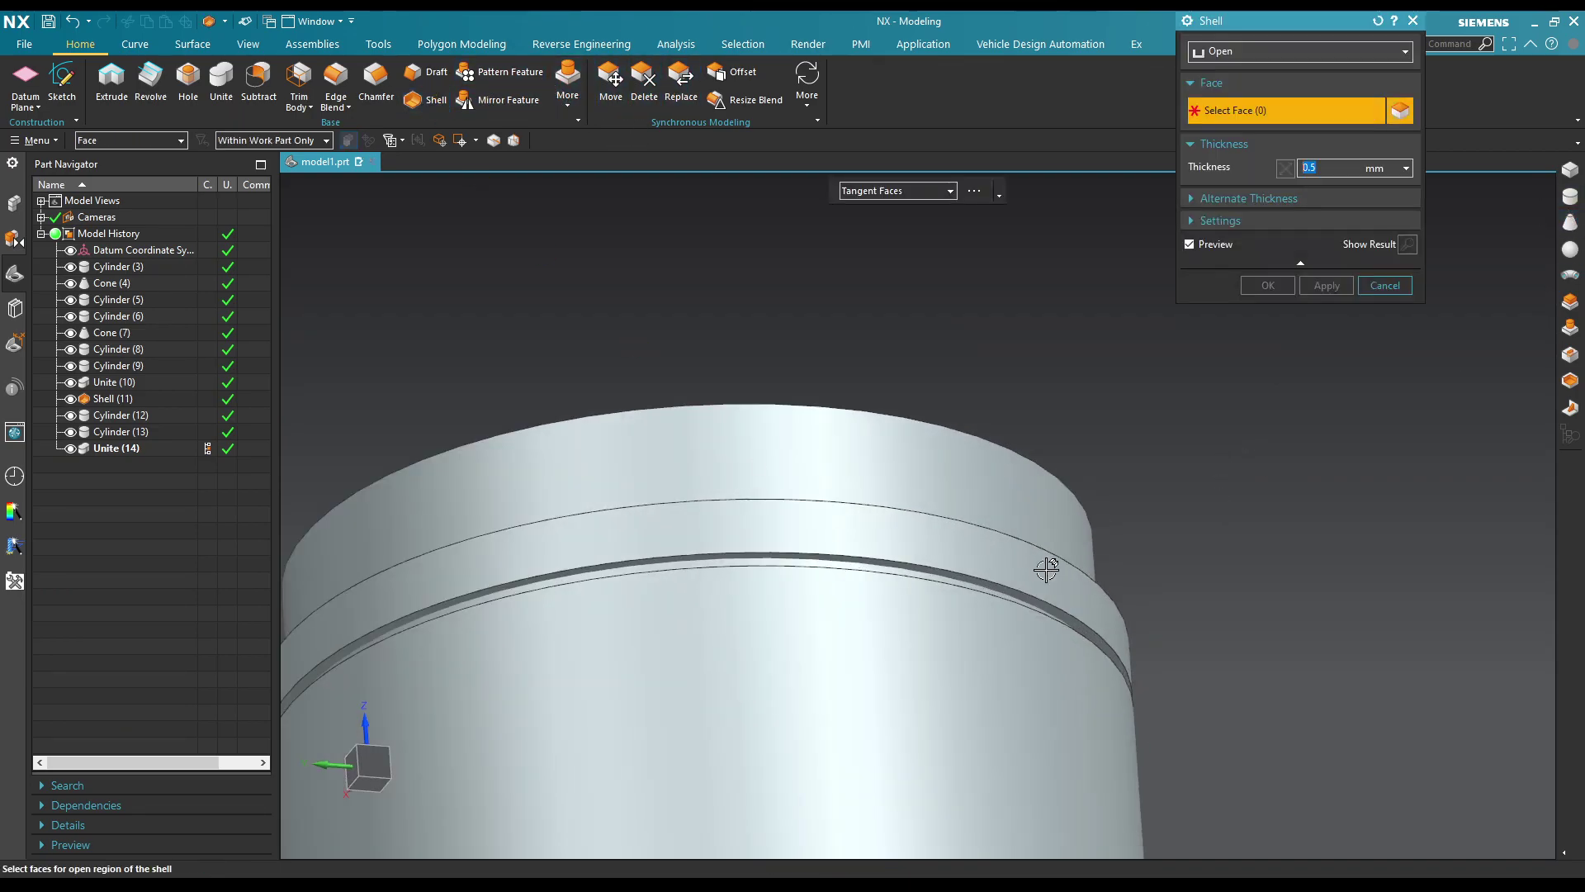
{"action": "left_click", "coordinate": [1018, 592]}
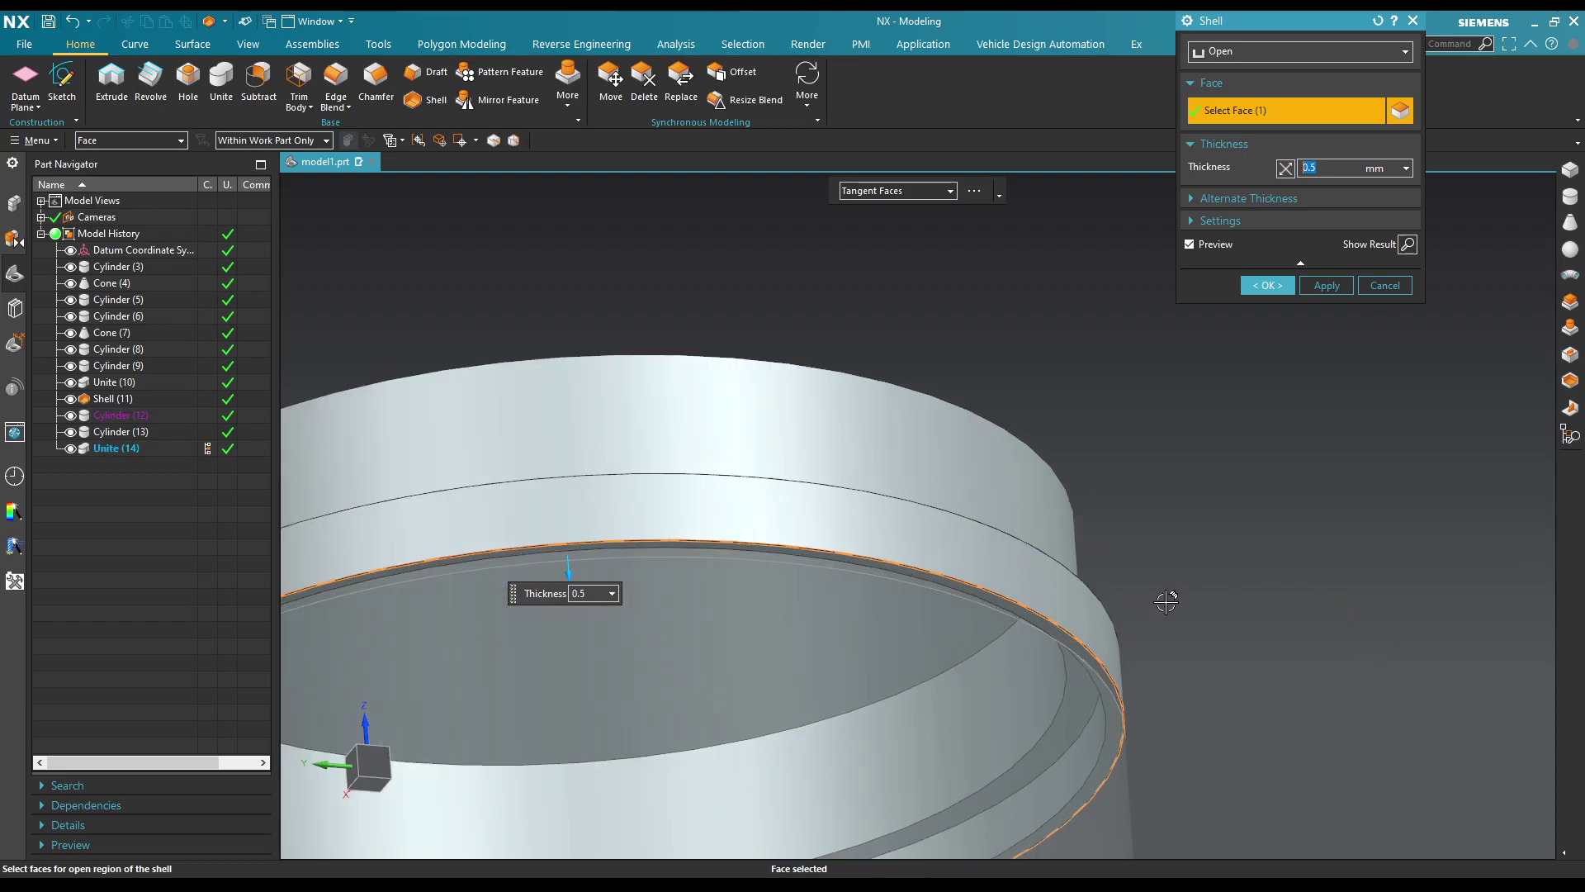
{"action": "middle_click_drag", "start_coordinate": [1192, 567], "coordinate": [1319, 207]}
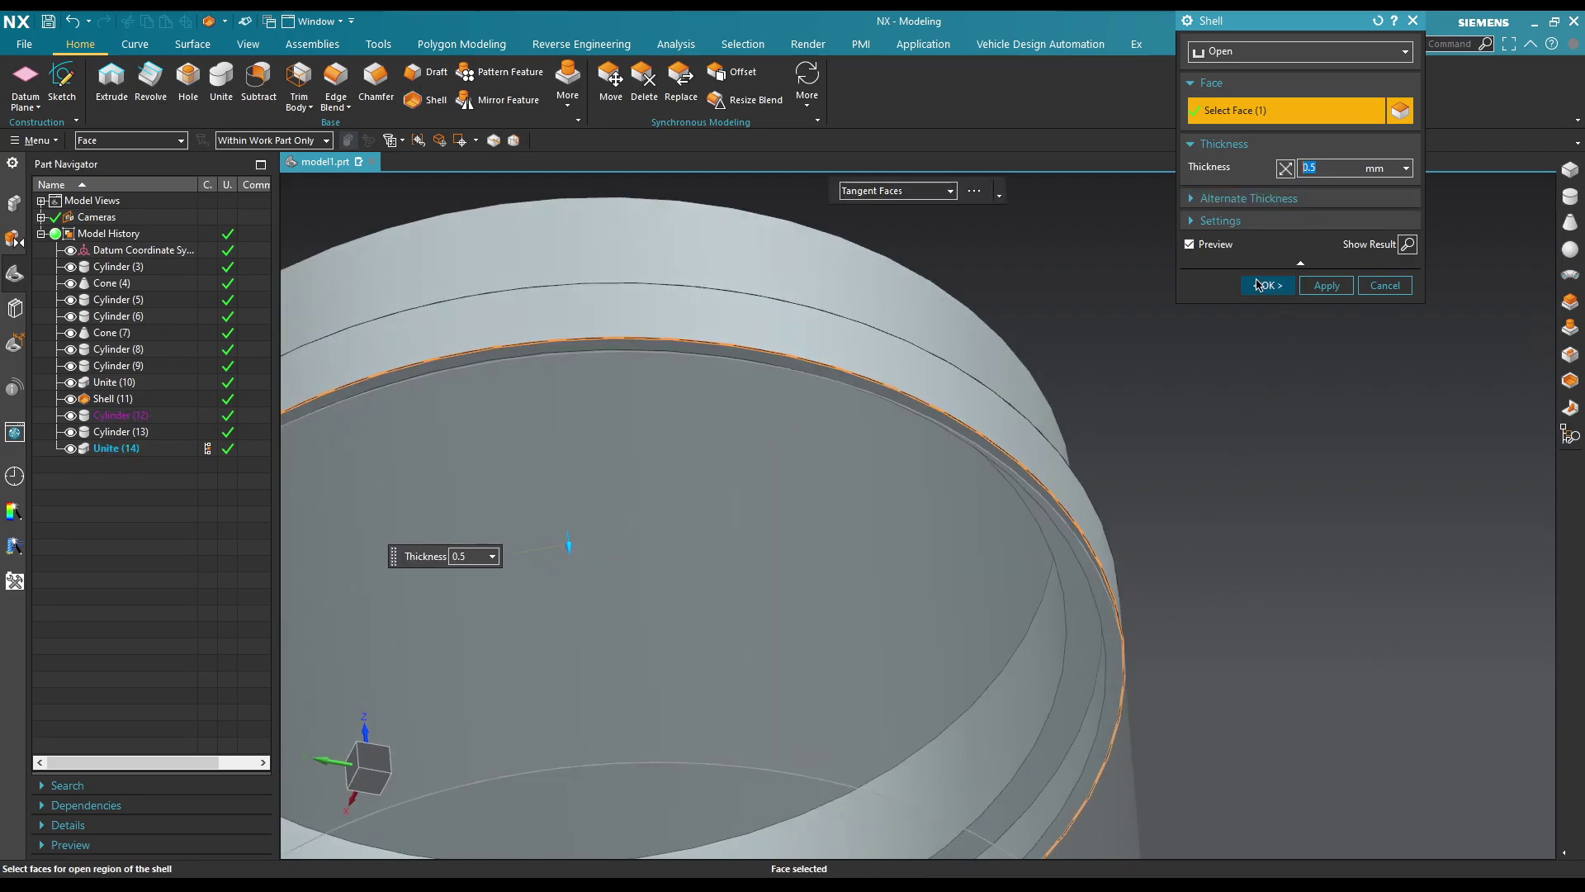
{"action": "left_click", "coordinate": [1257, 285]}
{"action": "mouse_move", "coordinate": [1310, 573]}
{"action": "middle_mouse_down"}
{"action": "mouse_move", "coordinate": [1145, 449]}
{"action": "mouse_move", "coordinate": [1276, 452]}
{"action": "mouse_move", "coordinate": [1267, 513]}
{"action": "mouse_move", "coordinate": [1178, 329]}
{"action": "mouse_move", "coordinate": [1172, 275]}
{"action": "mouse_move", "coordinate": [1213, 319]}
{"action": "middle_mouse_up"}
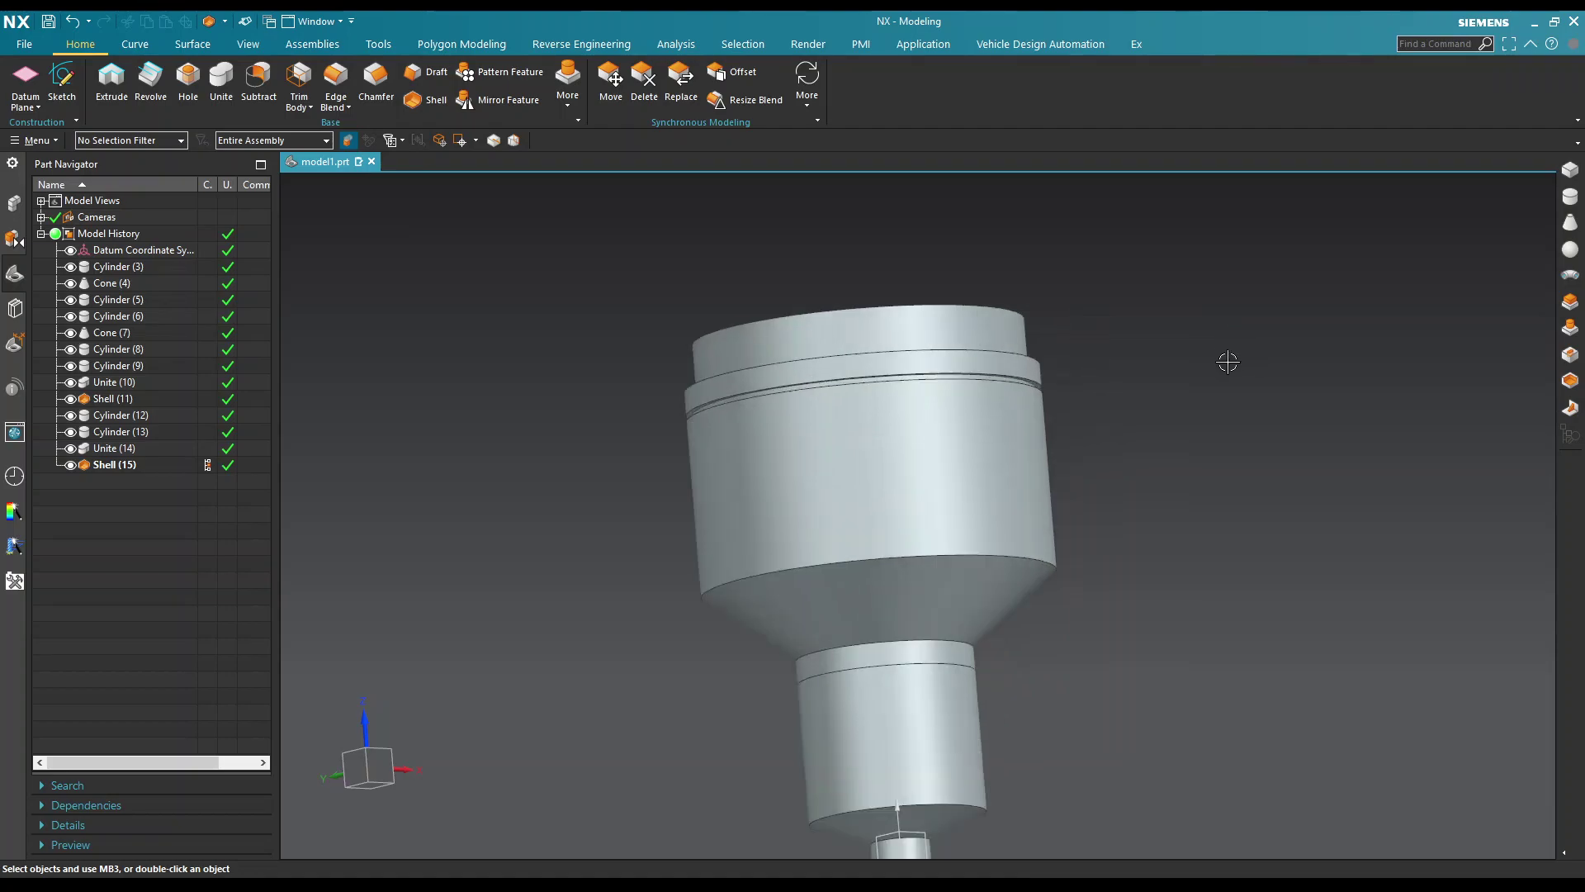
Step: Round the three upper rim edges with 0.2 mm edge blends
{"action": "left_click", "coordinate": [333, 86]}
{"action": "middle_click_drag", "start_coordinate": [947, 304], "coordinate": [1058, 396]}
{"action": "scroll", "coordinate": [1058, 397], "scroll_direction": "up", "scroll_amount": 3}
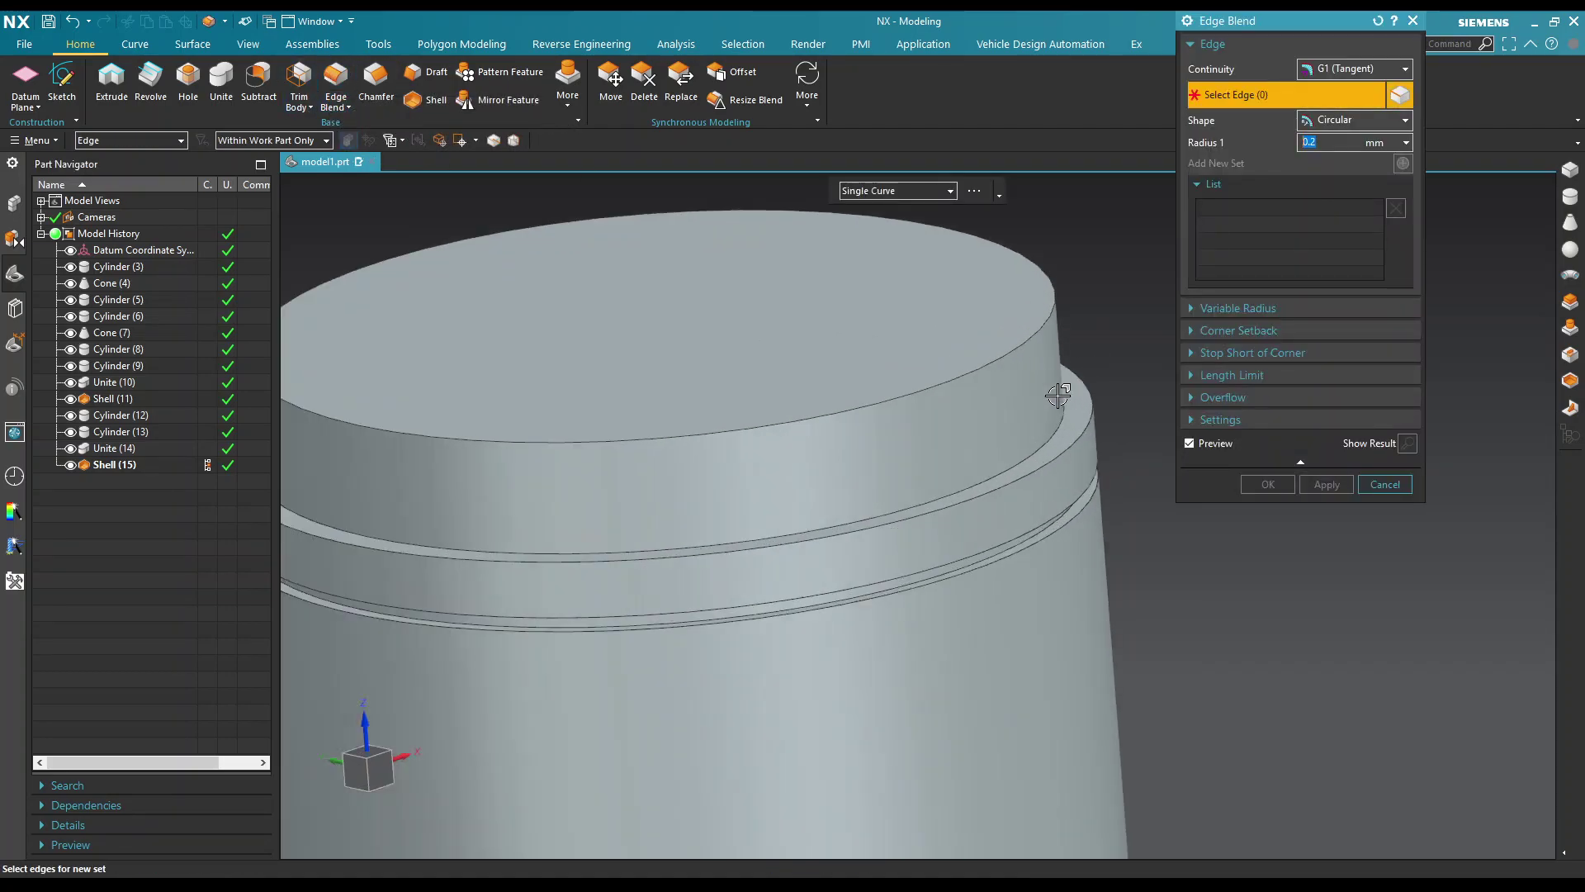
{"action": "left_click", "coordinate": [1027, 342]}
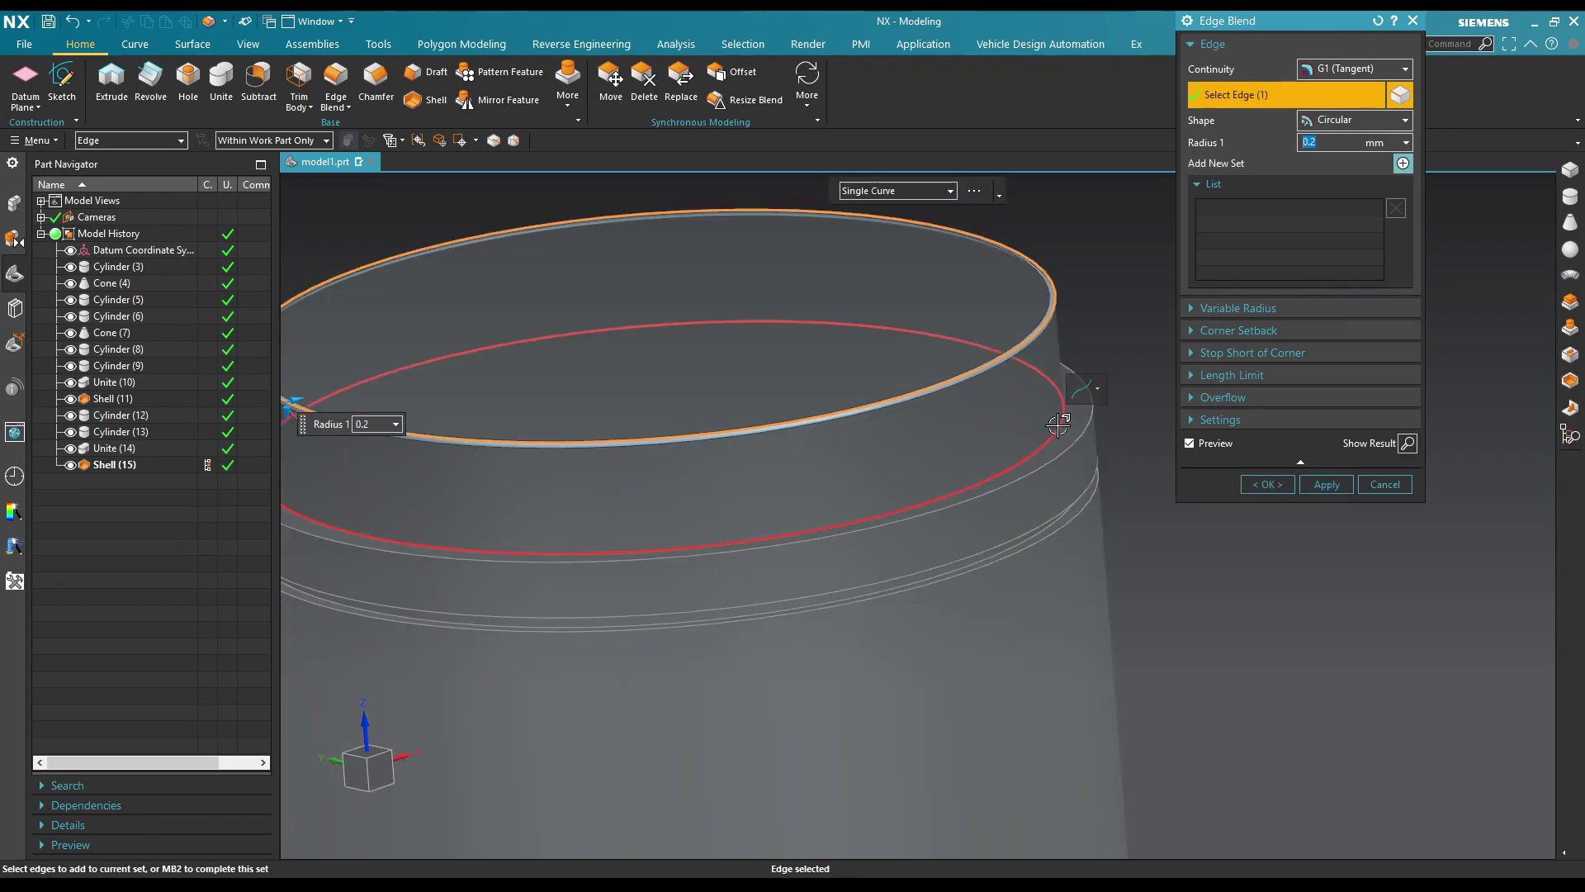
{"action": "left_click", "coordinate": [1067, 457]}
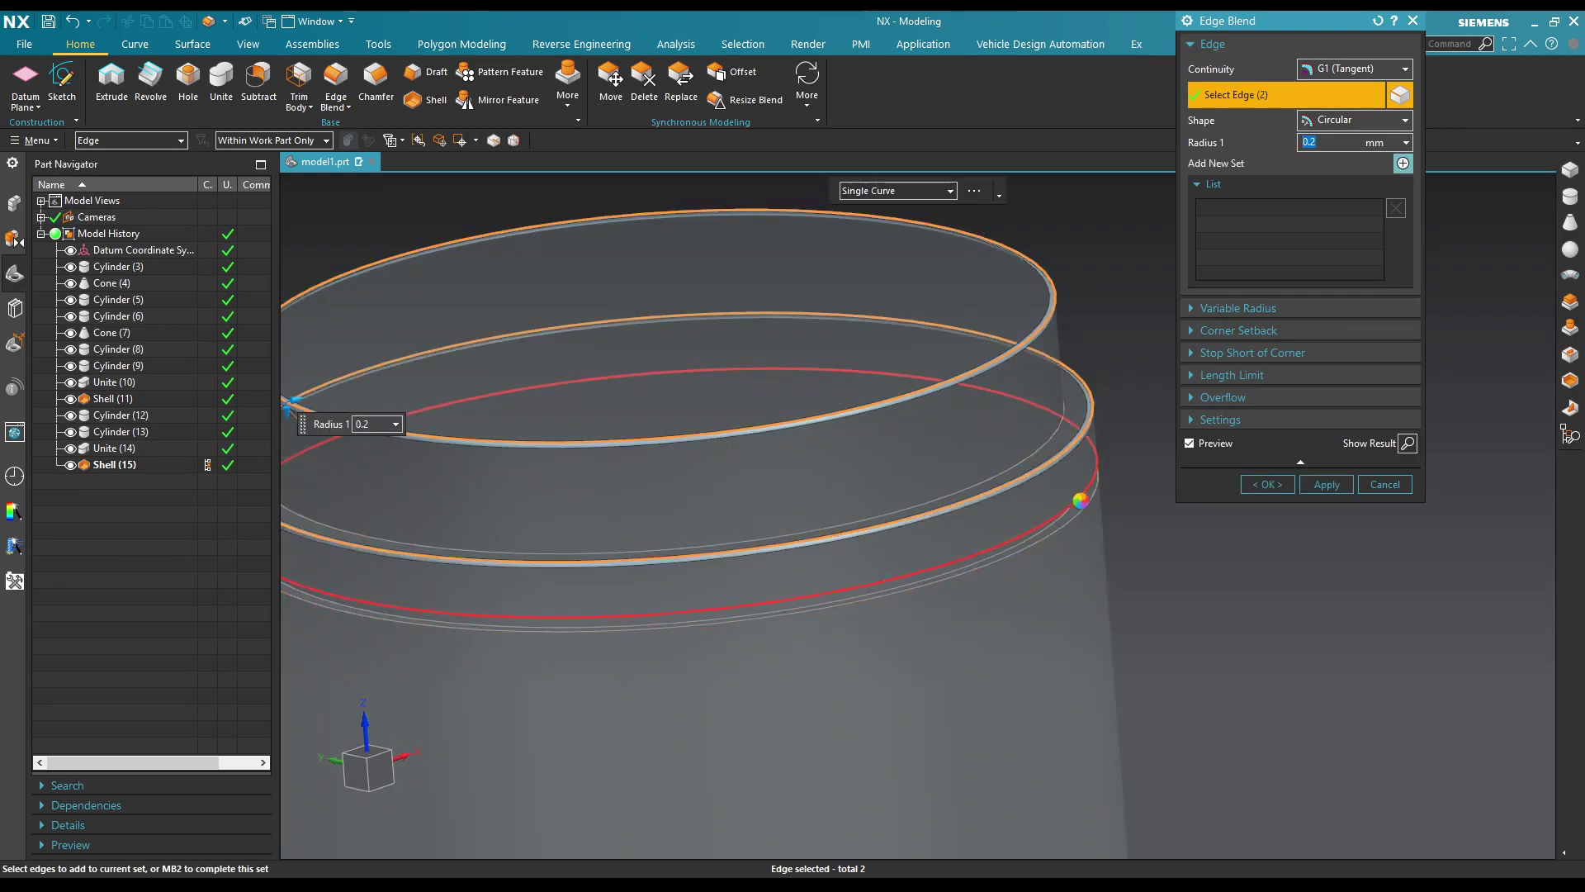
{"action": "left_click", "coordinate": [1081, 500]}
{"action": "middle_click_drag", "start_coordinate": [1150, 556], "coordinate": [821, 515]}
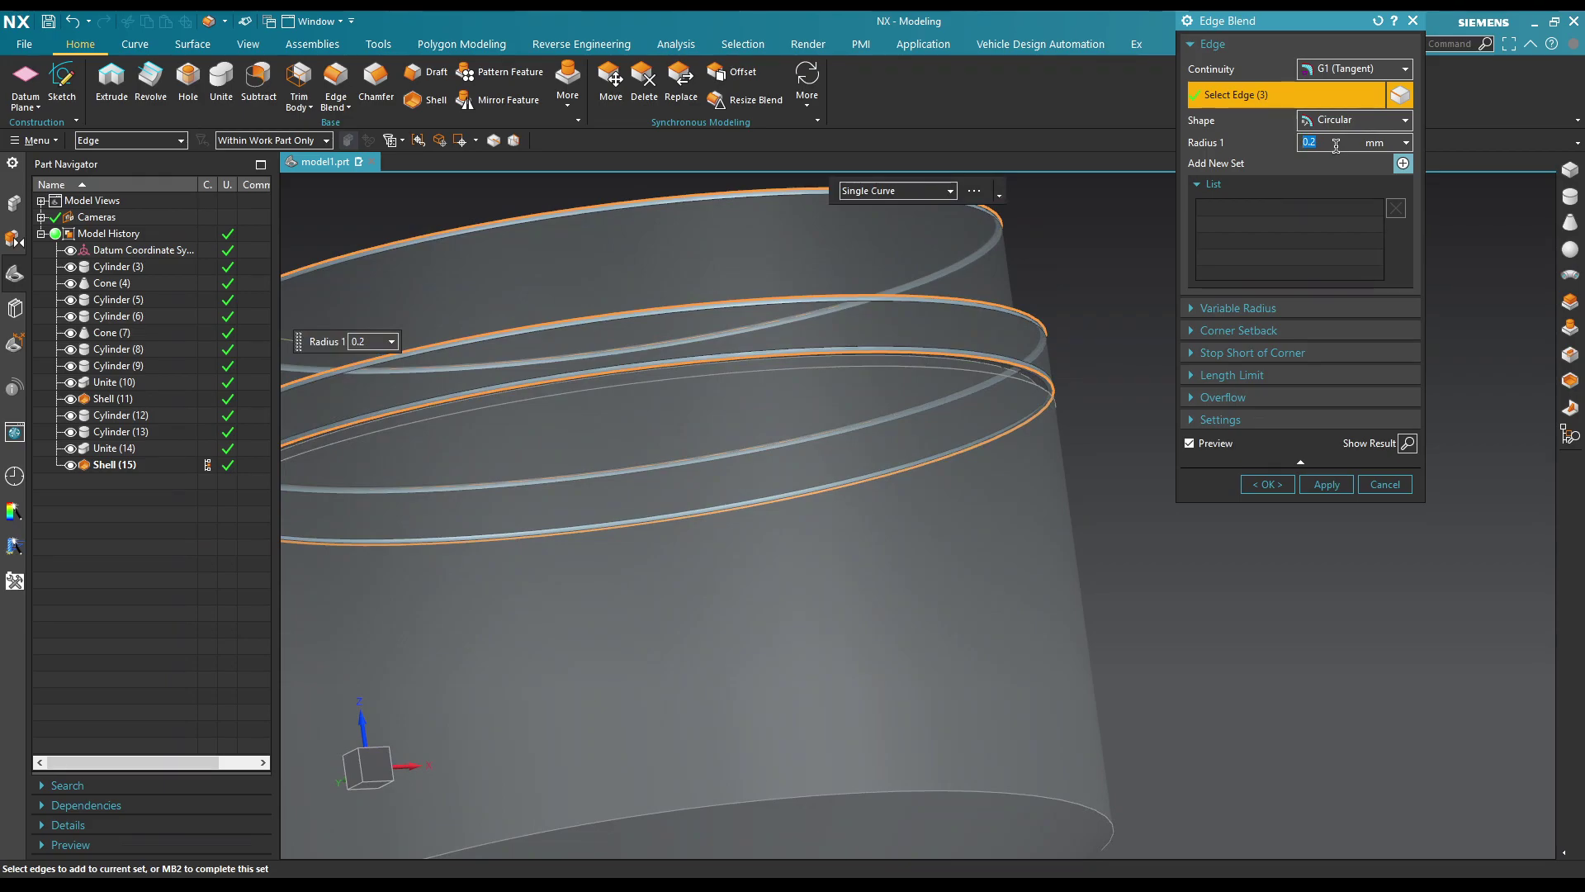
{"action": "scroll", "coordinate": [1103, 431], "scroll_direction": "down", "scroll_amount": 3}
{"action": "middle_click_drag", "start_coordinate": [1071, 402], "coordinate": [1074, 462]}
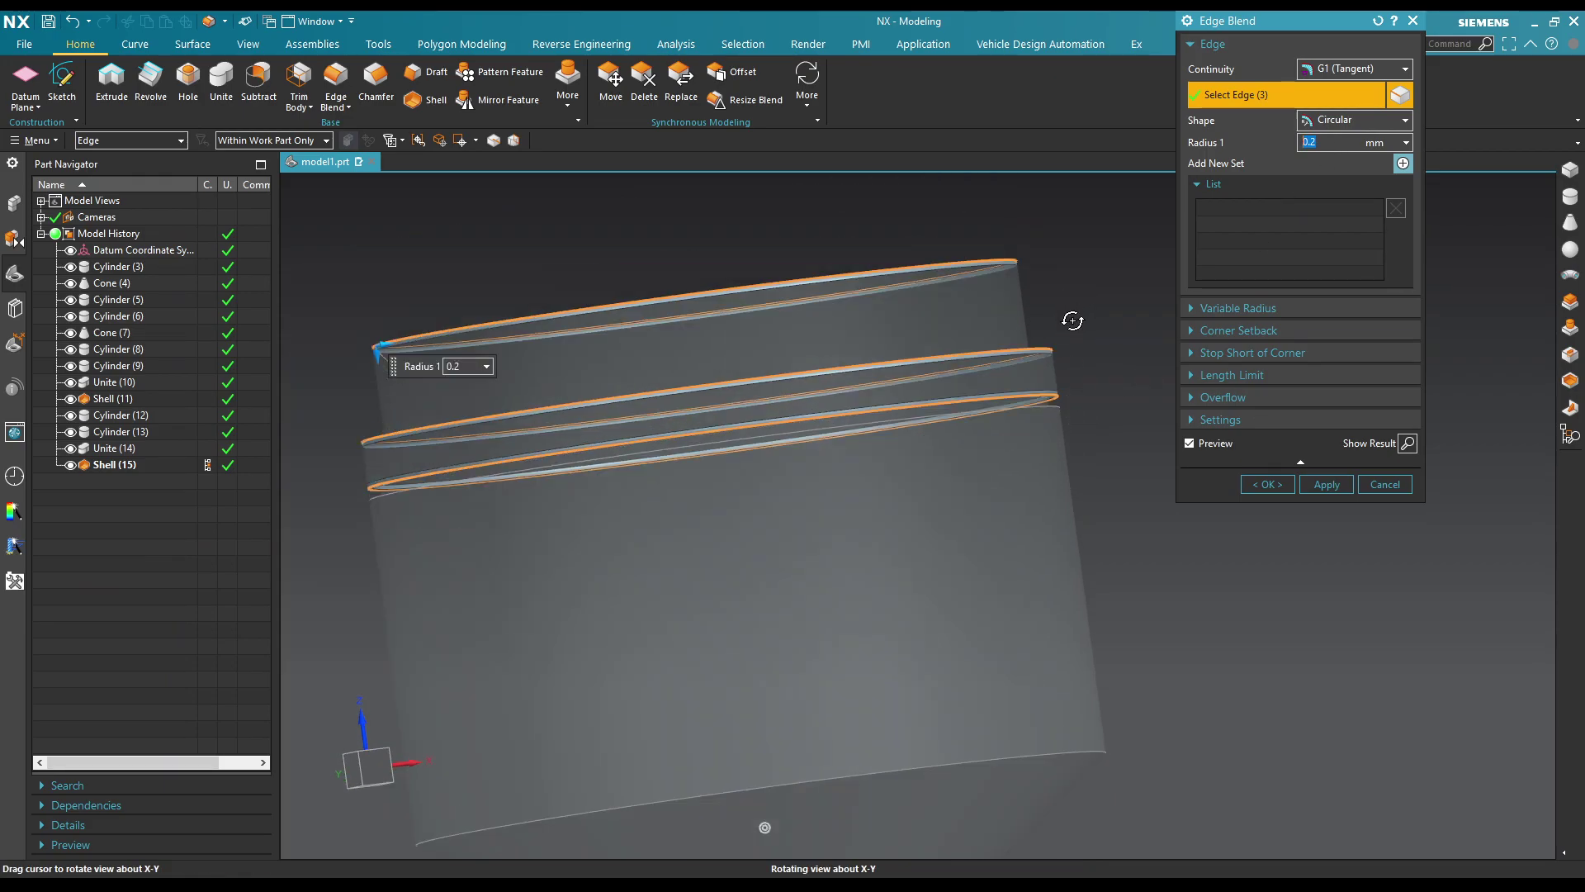
{"action": "left_click", "coordinate": [1356, 487]}
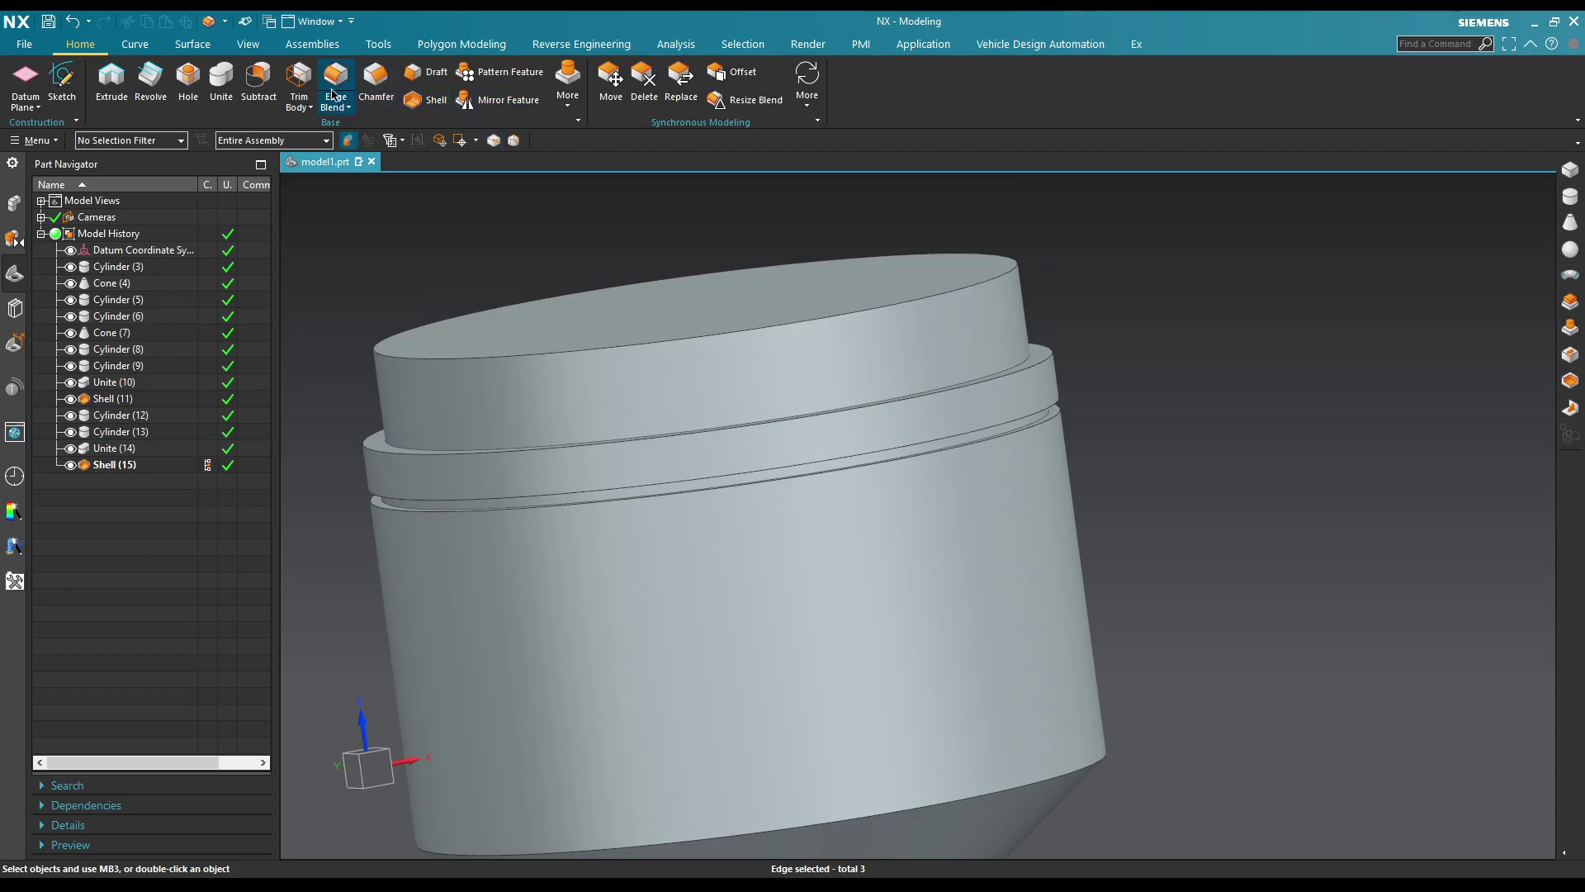
Step: Round the edge where the cone meets the neck at 1 mm
{"action": "middle_click_drag", "start_coordinate": [911, 307], "coordinate": [895, 624]}
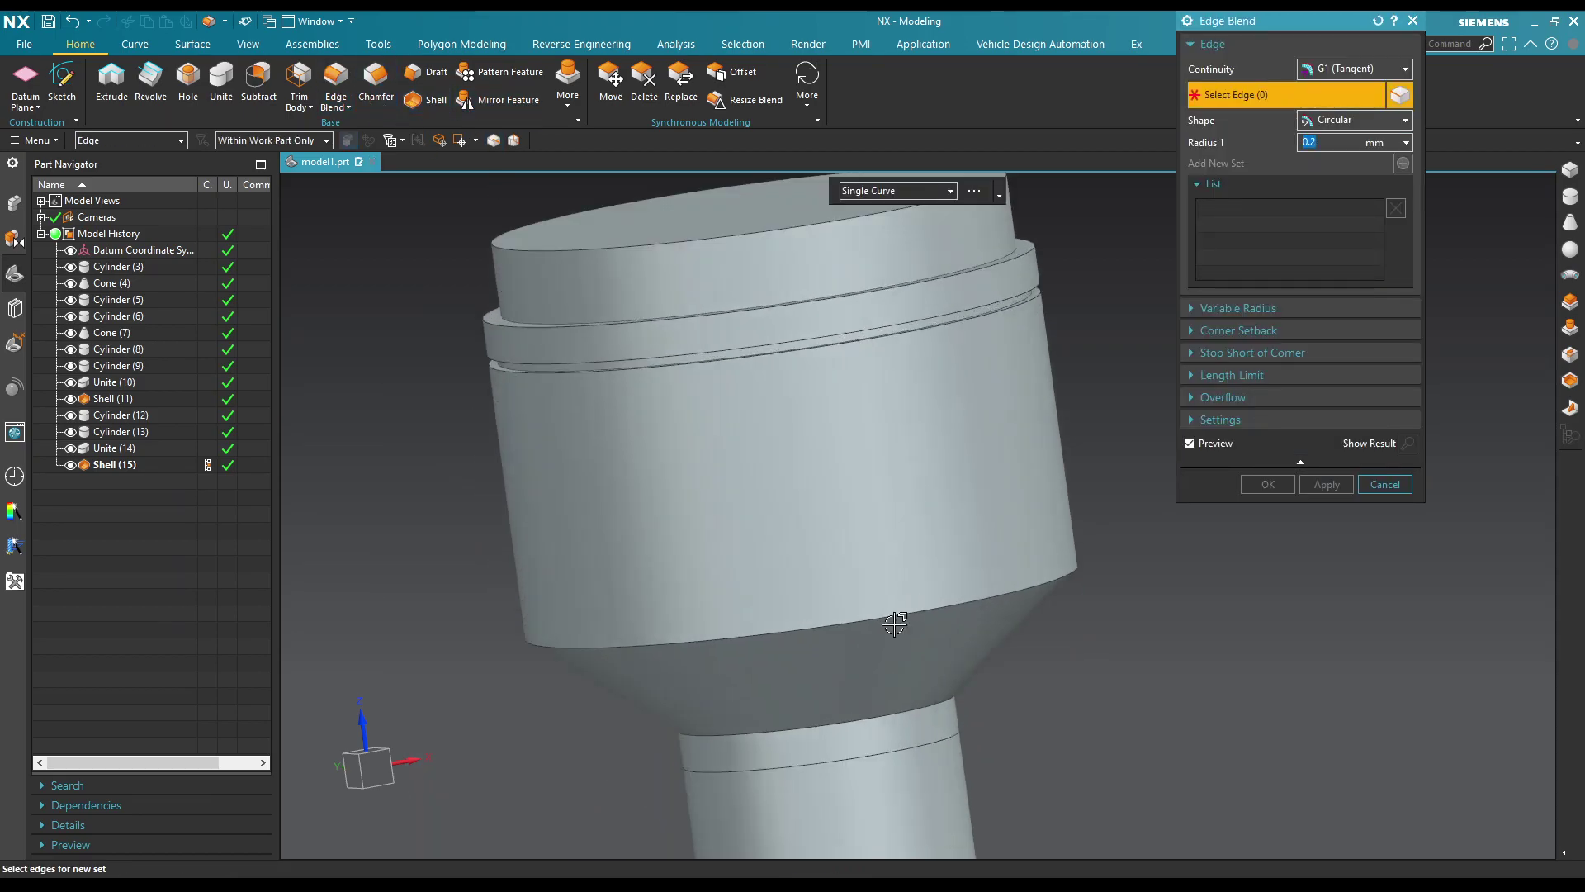
{"action": "middle_click_drag", "start_coordinate": [979, 650], "coordinate": [910, 604]}
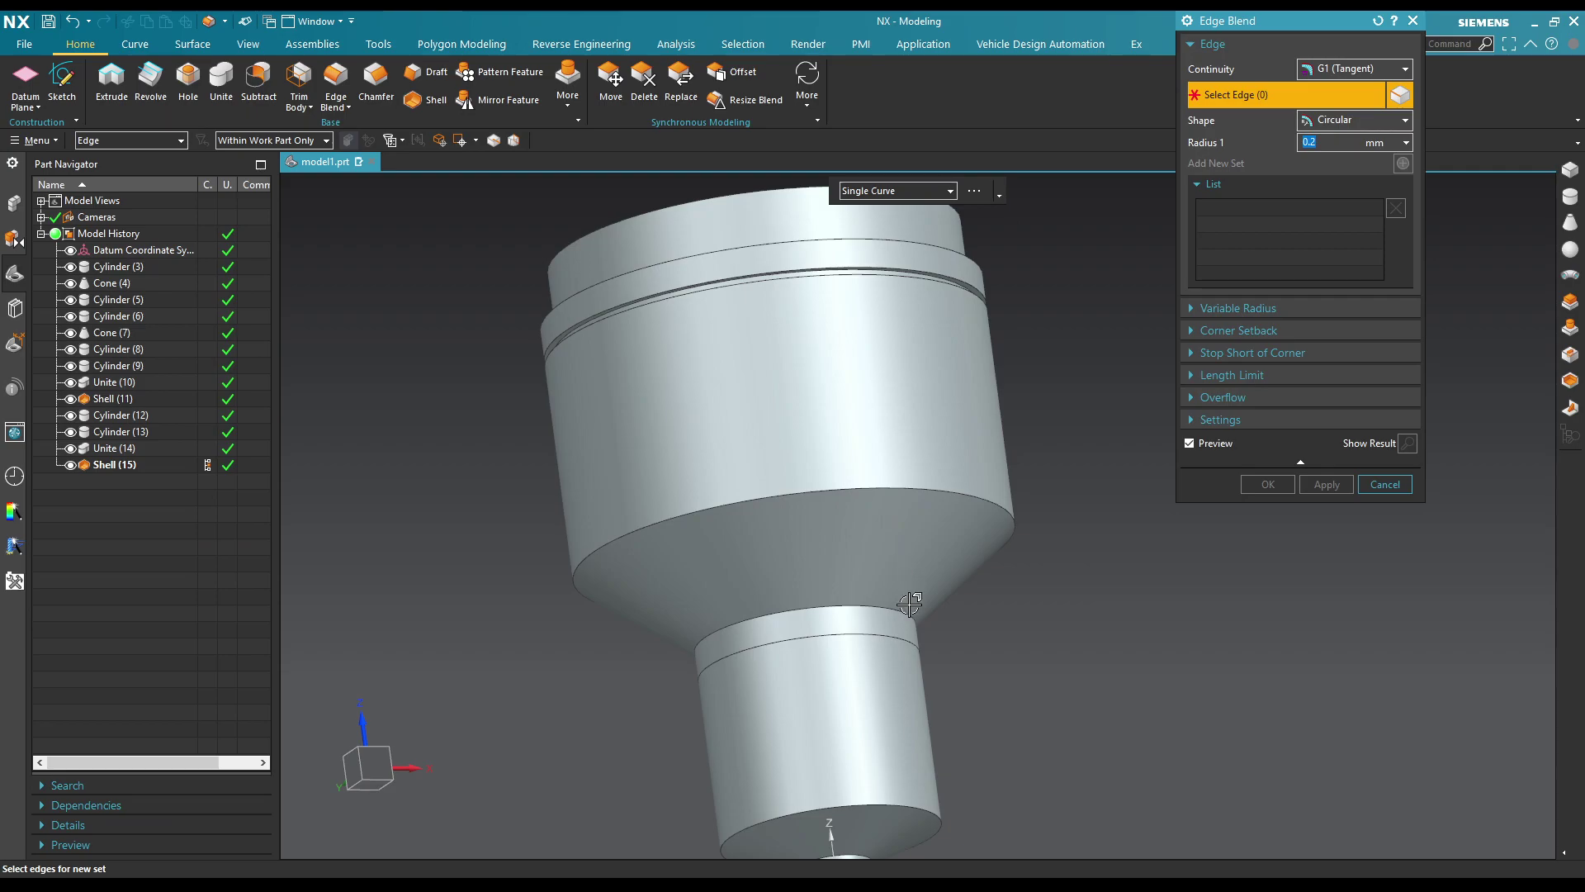
{"action": "left_click", "coordinate": [891, 605]}
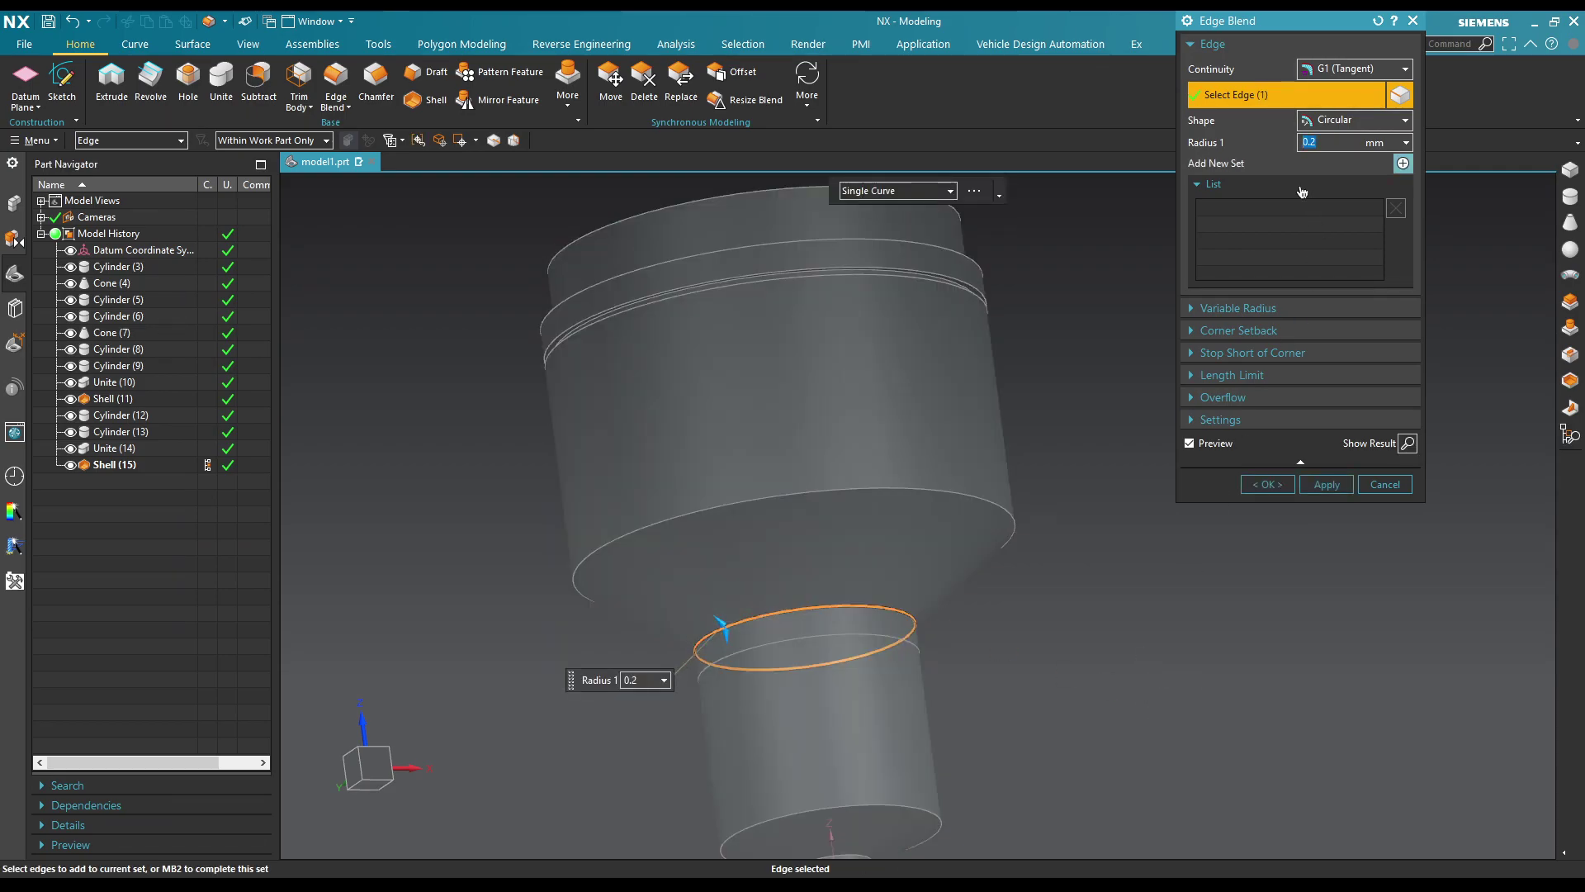
{"action": "type", "text": "1"}
{"action": "key", "text": "Return"}
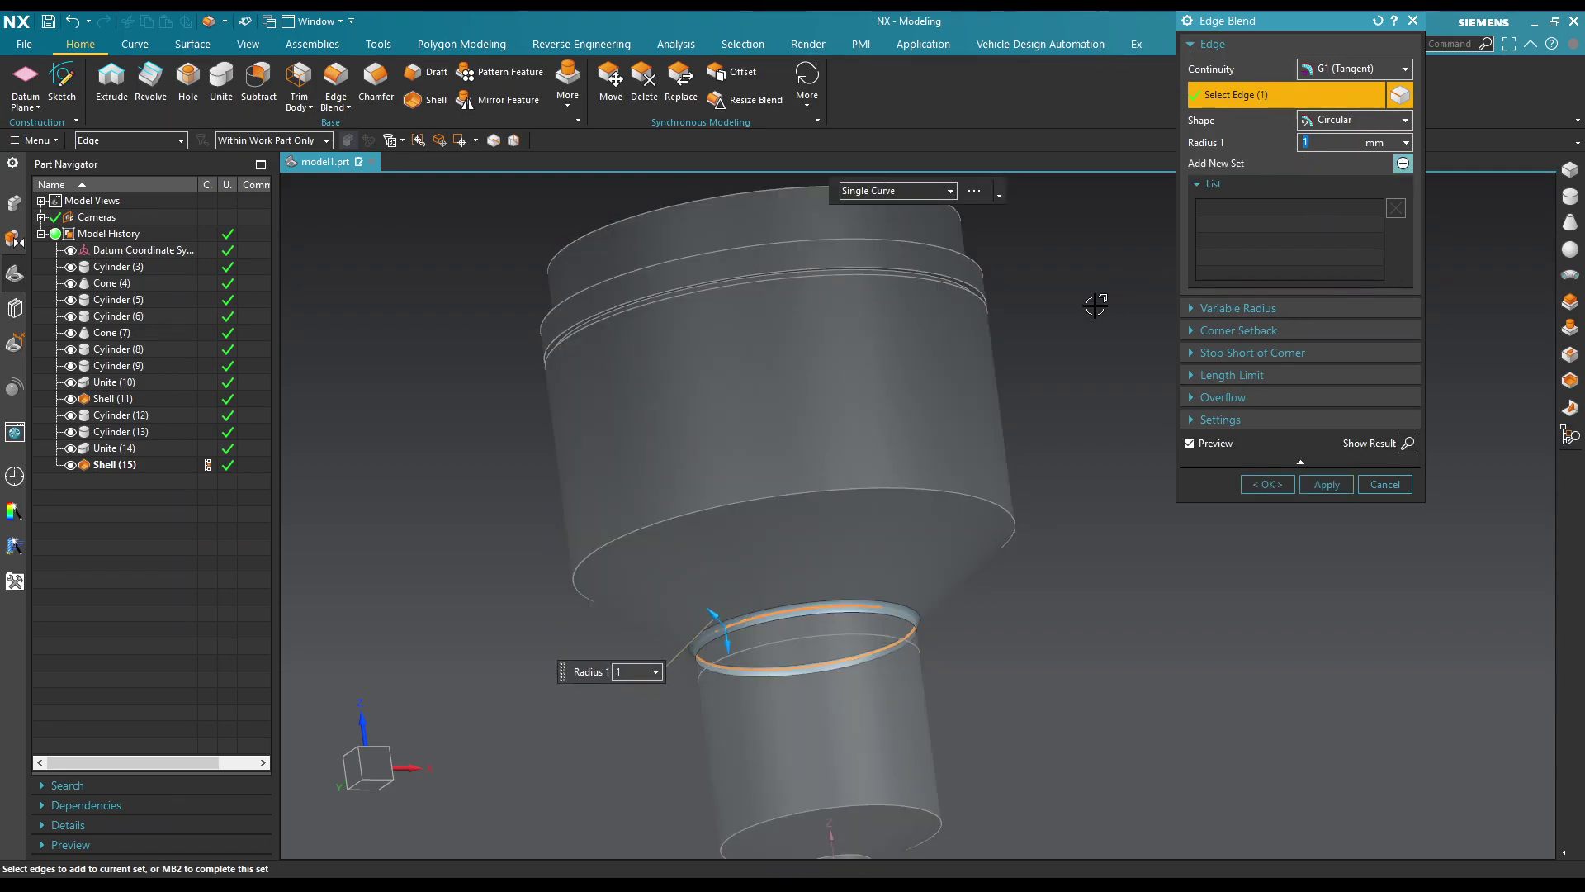
{"action": "left_click", "coordinate": [1319, 485]}
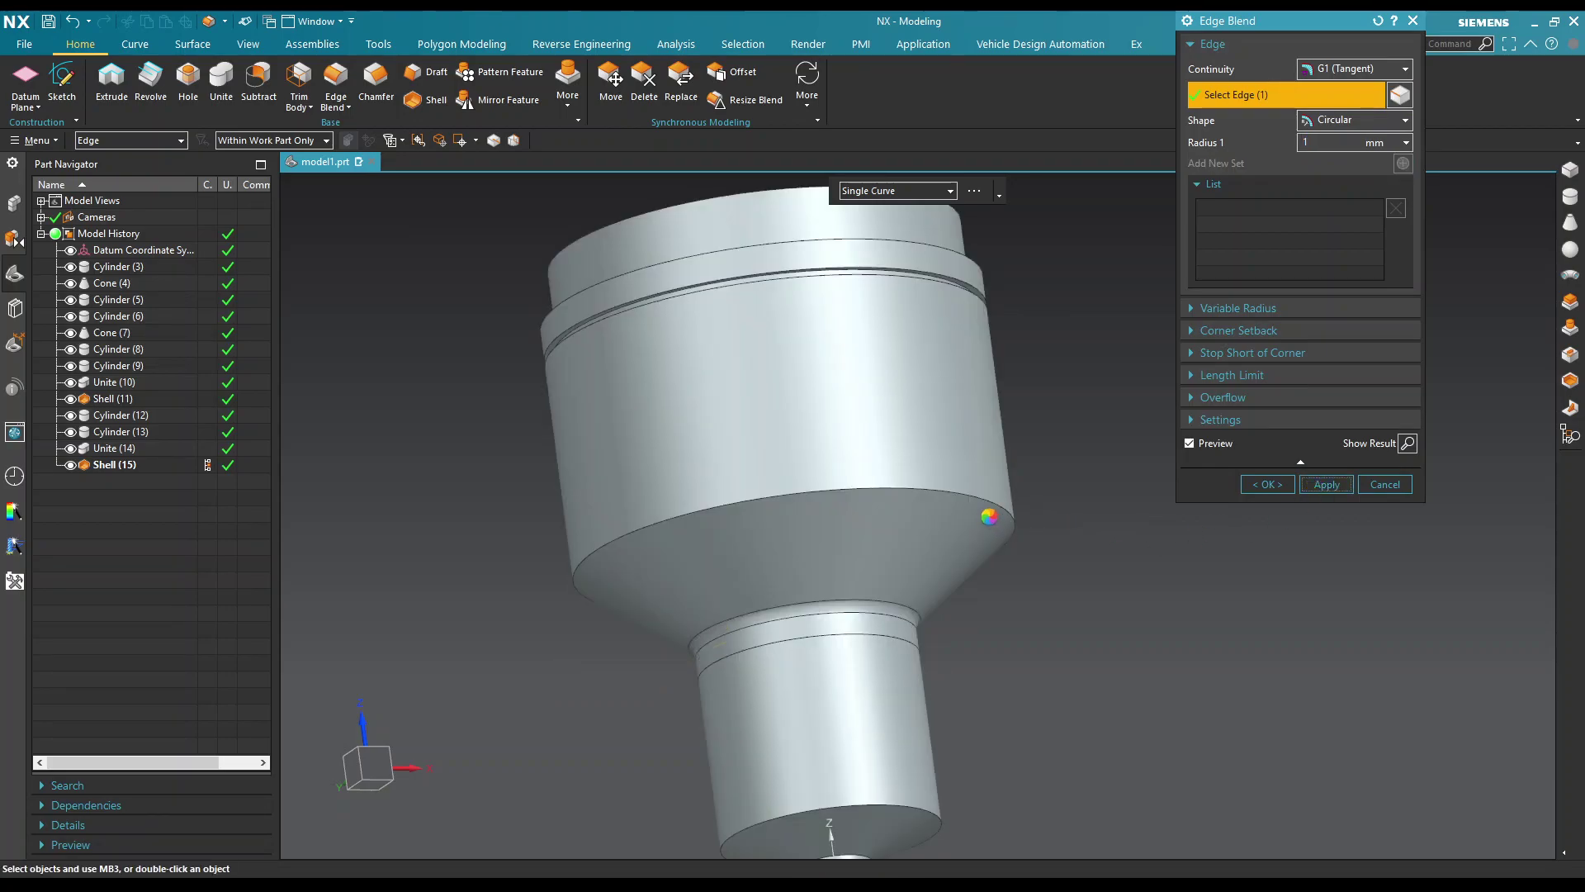
Step: Round the wide body's lower rim at 2 mm after trying larger radii
{"action": "left_click", "coordinate": [979, 495]}
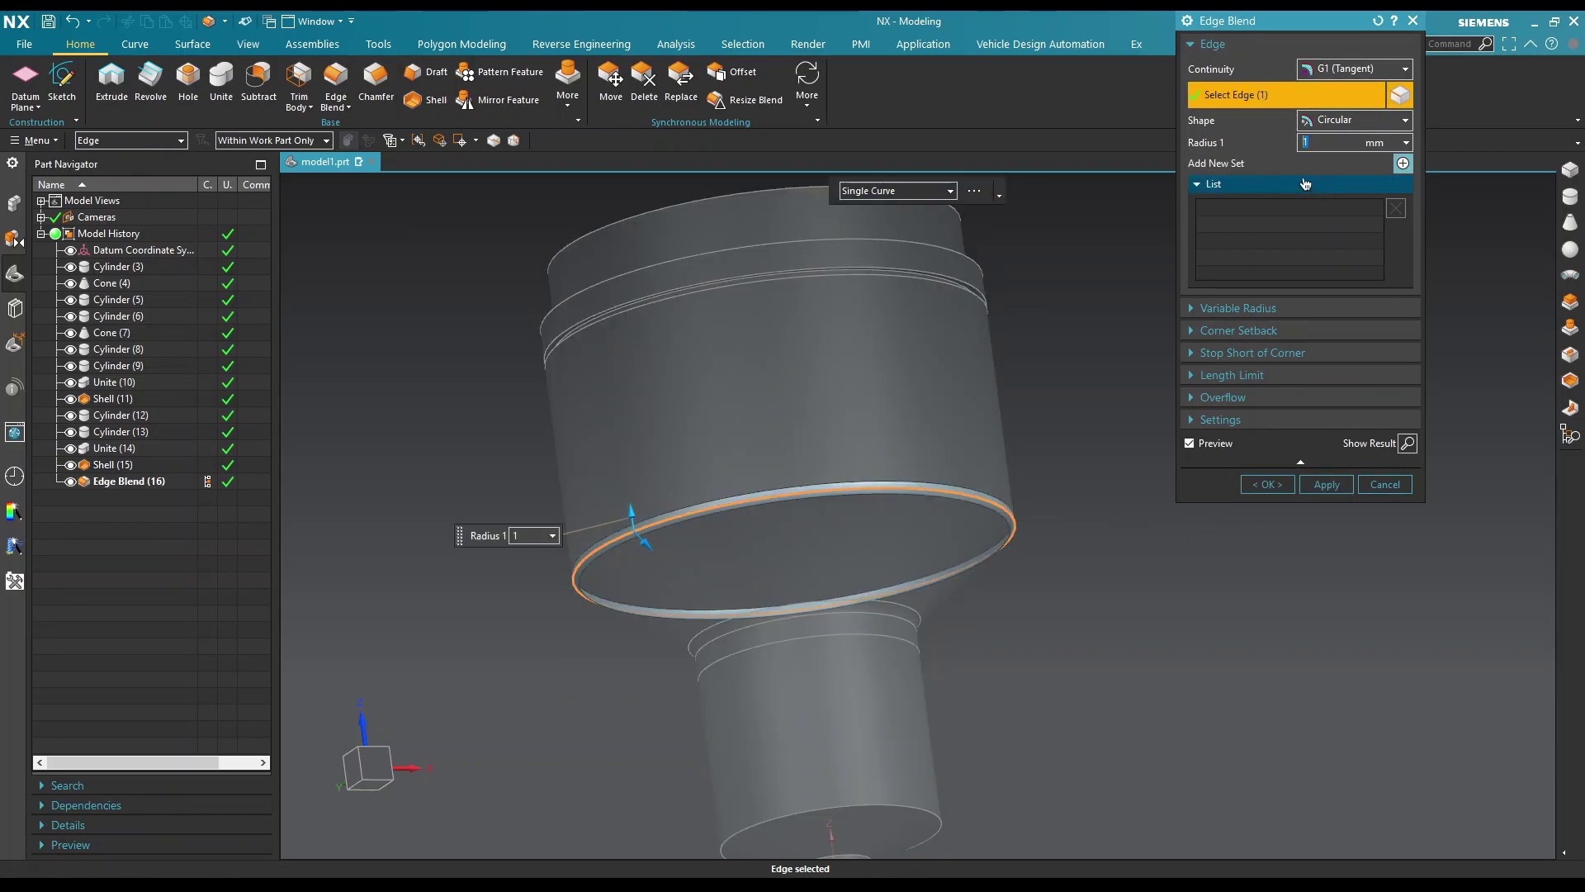
{"action": "left_click", "coordinate": [1355, 142]}
{"action": "type", "text": "5"}
{"action": "key", "text": "Return"}
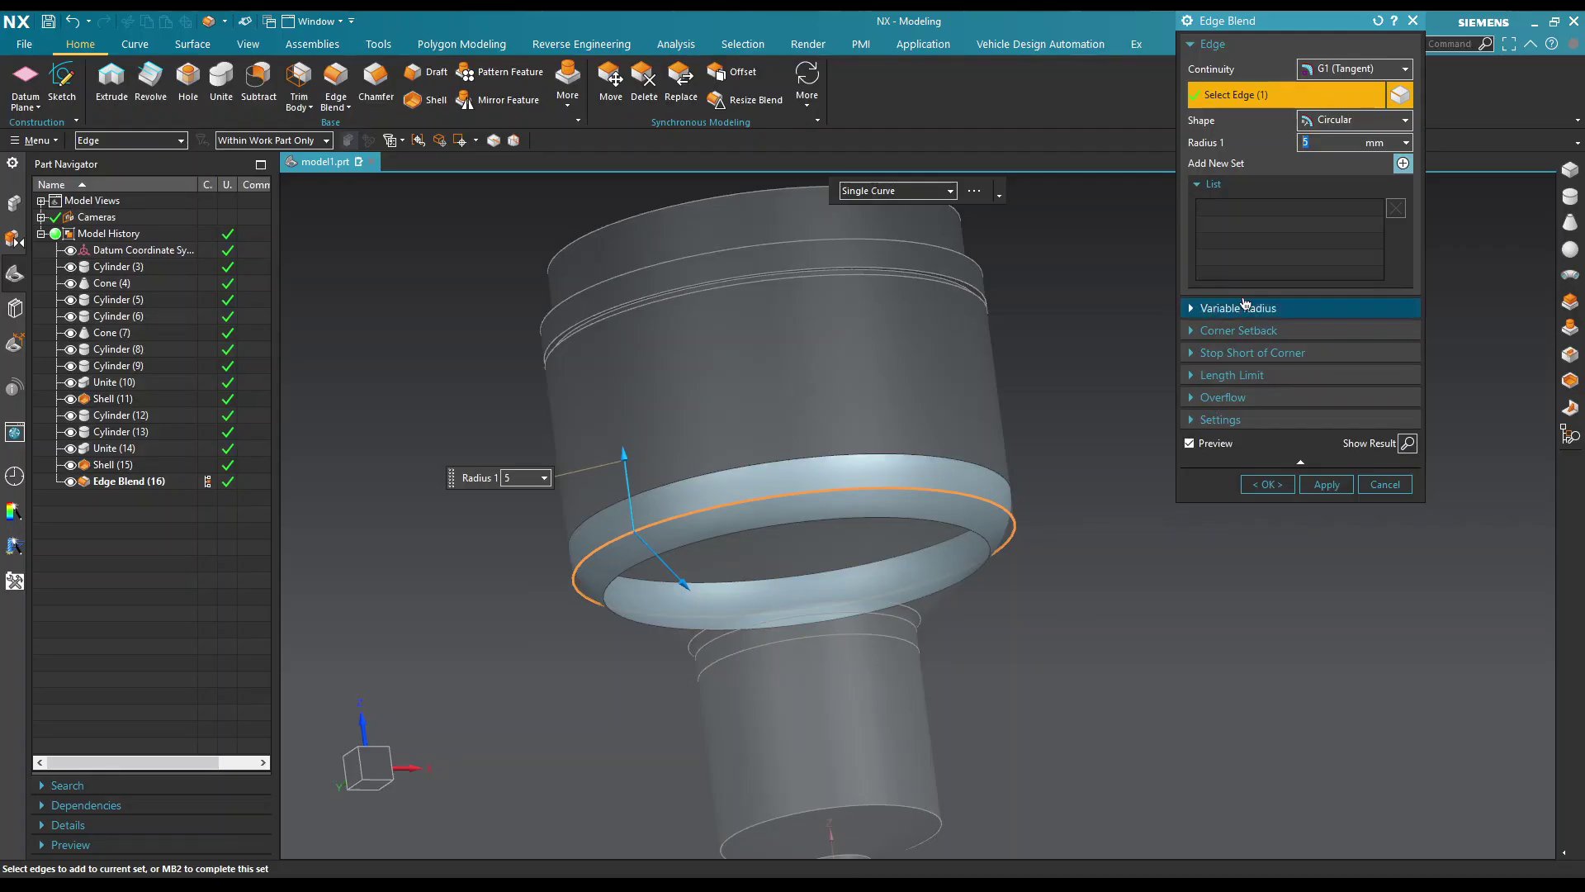
{"action": "type", "text": "3"}
{"action": "key", "text": "Return"}
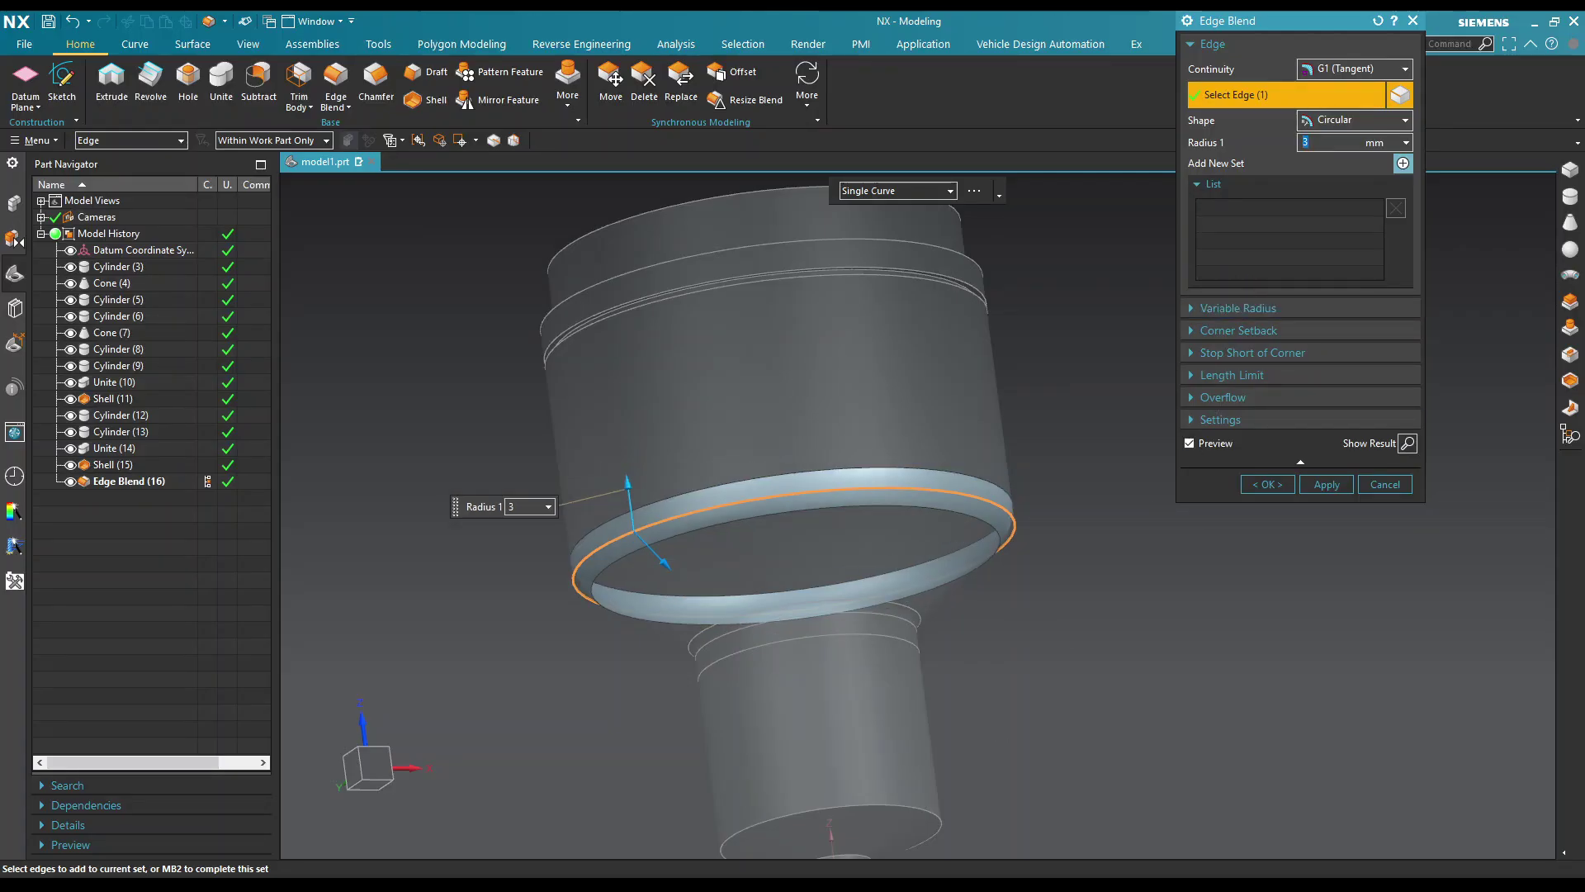
{"action": "type", "text": "2"}
{"action": "key", "text": "Return"}
{"action": "left_click", "coordinate": [1327, 483]}
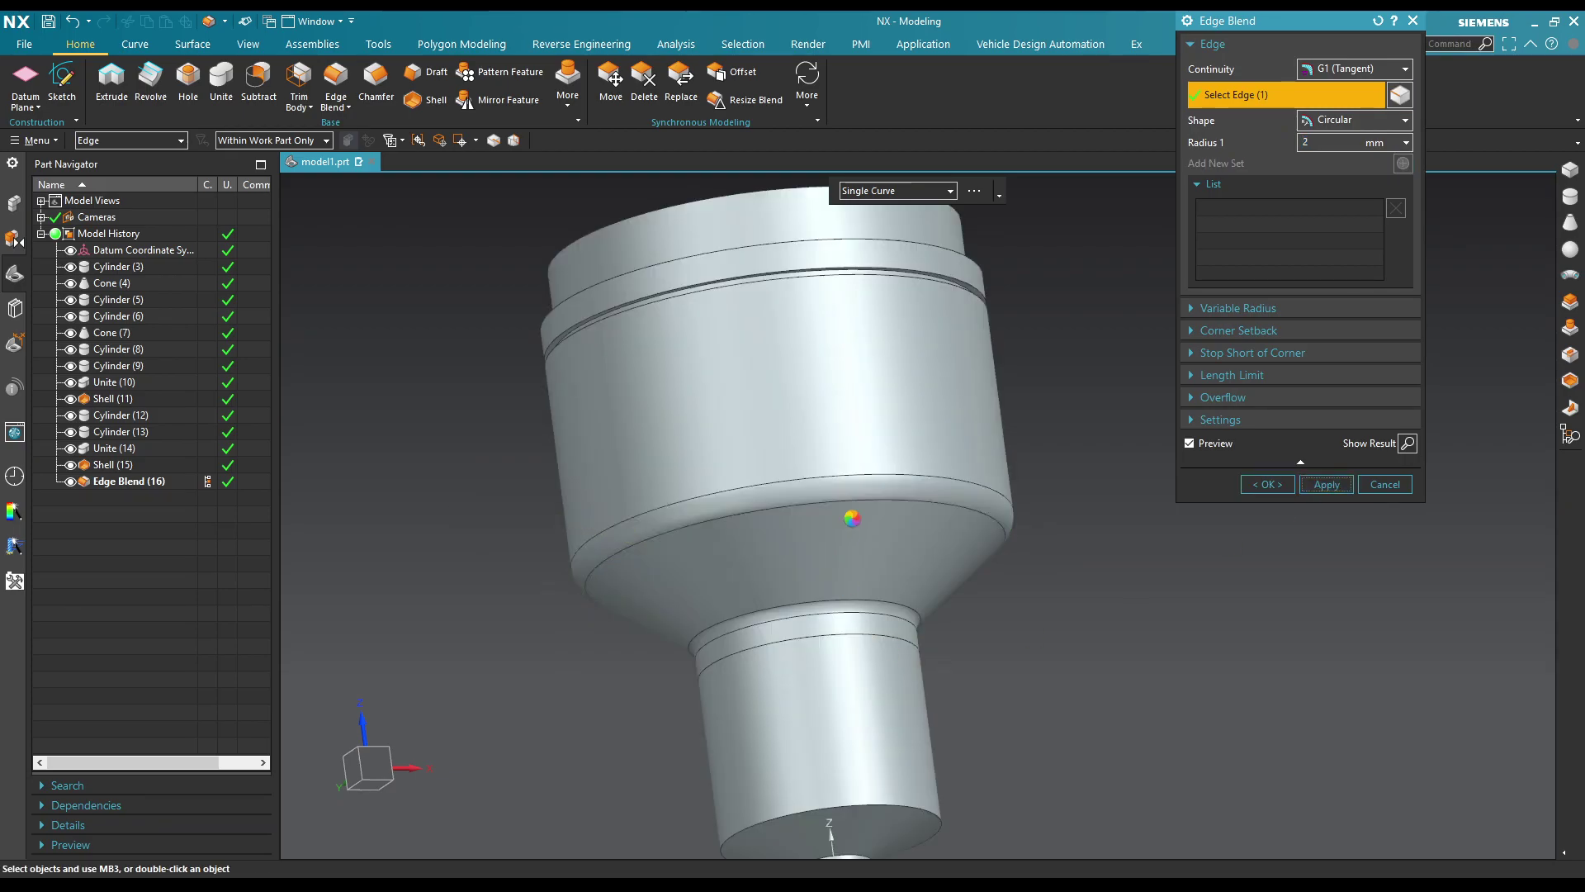
{"action": "scroll", "coordinate": [942, 643], "scroll_direction": "up", "scroll_amount": 3}
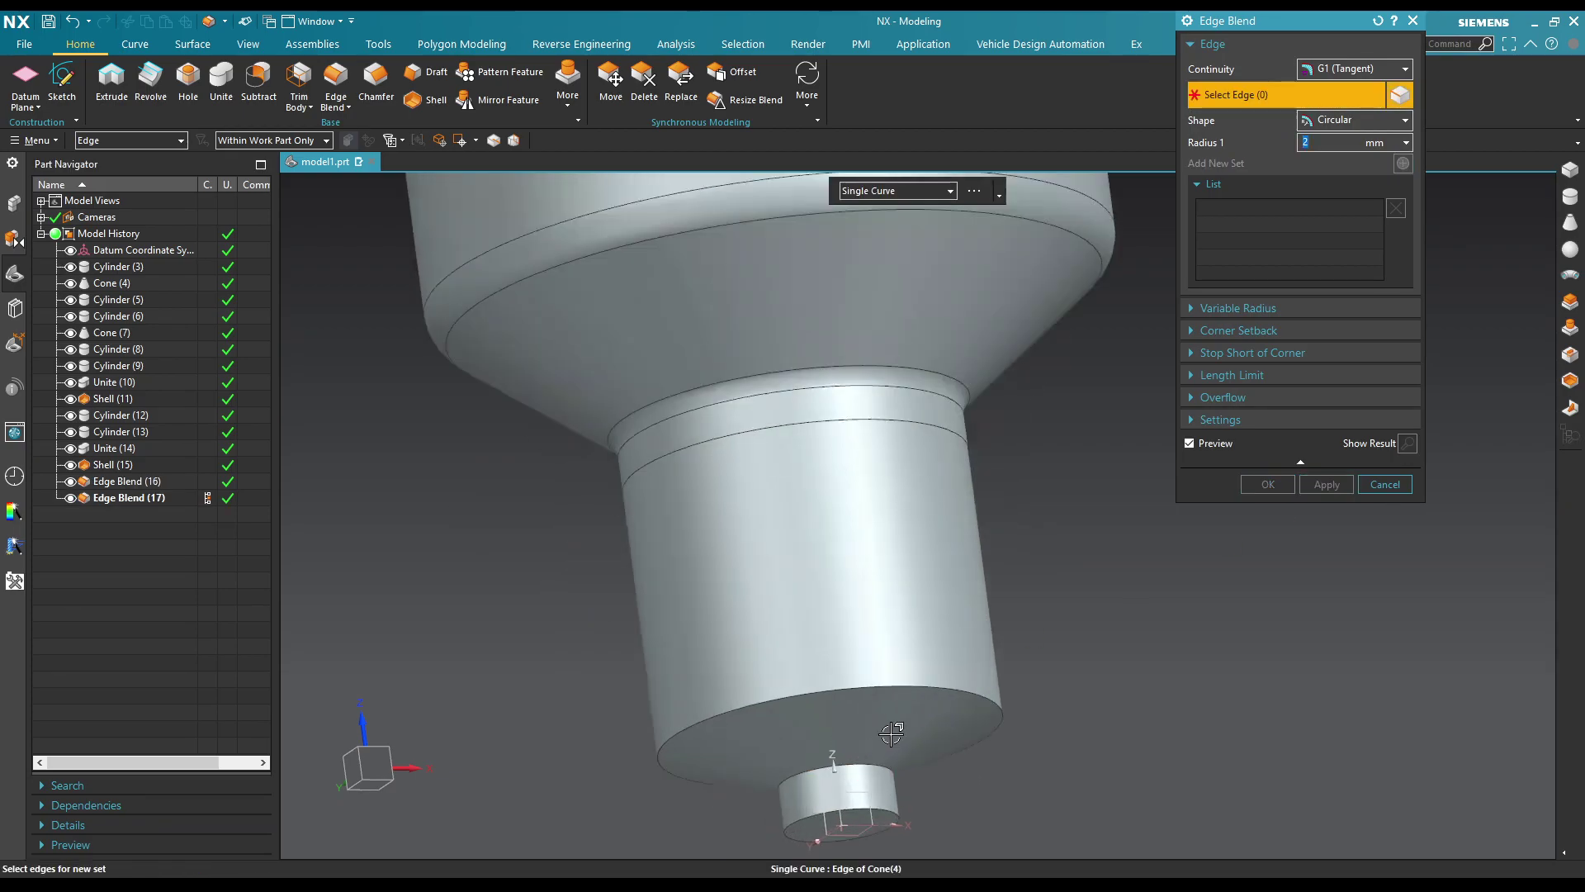
Step: Blend the lower cylinder's bottom edge and cone edge at 3 mm, then pick the tip edge for 2.5 mm
{"action": "left_click", "coordinate": [912, 692]}
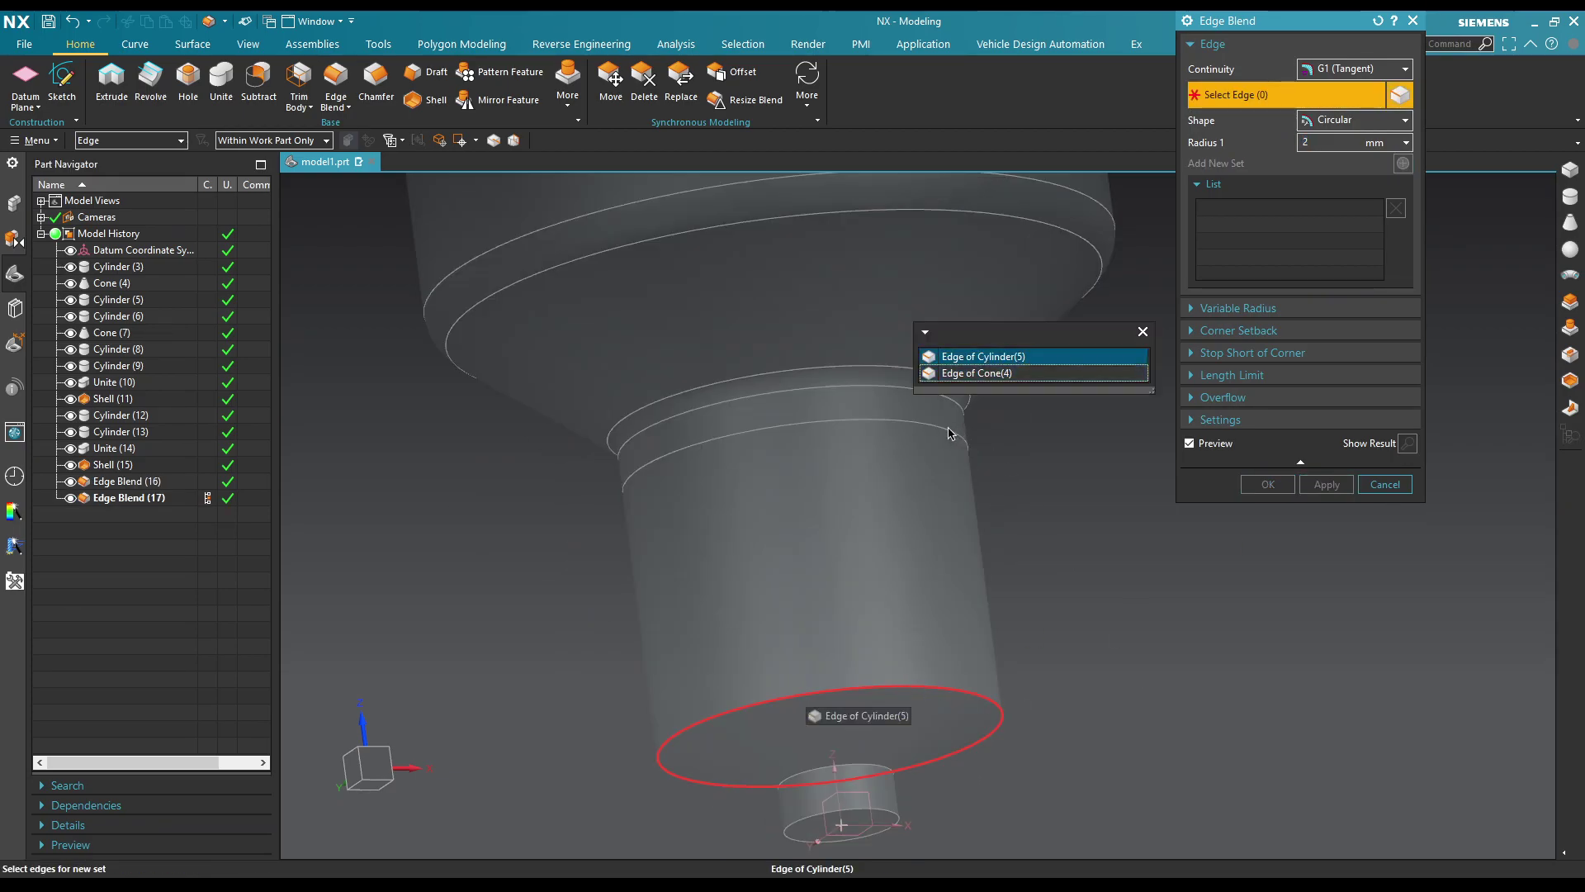
{"action": "left_click", "coordinate": [988, 359]}
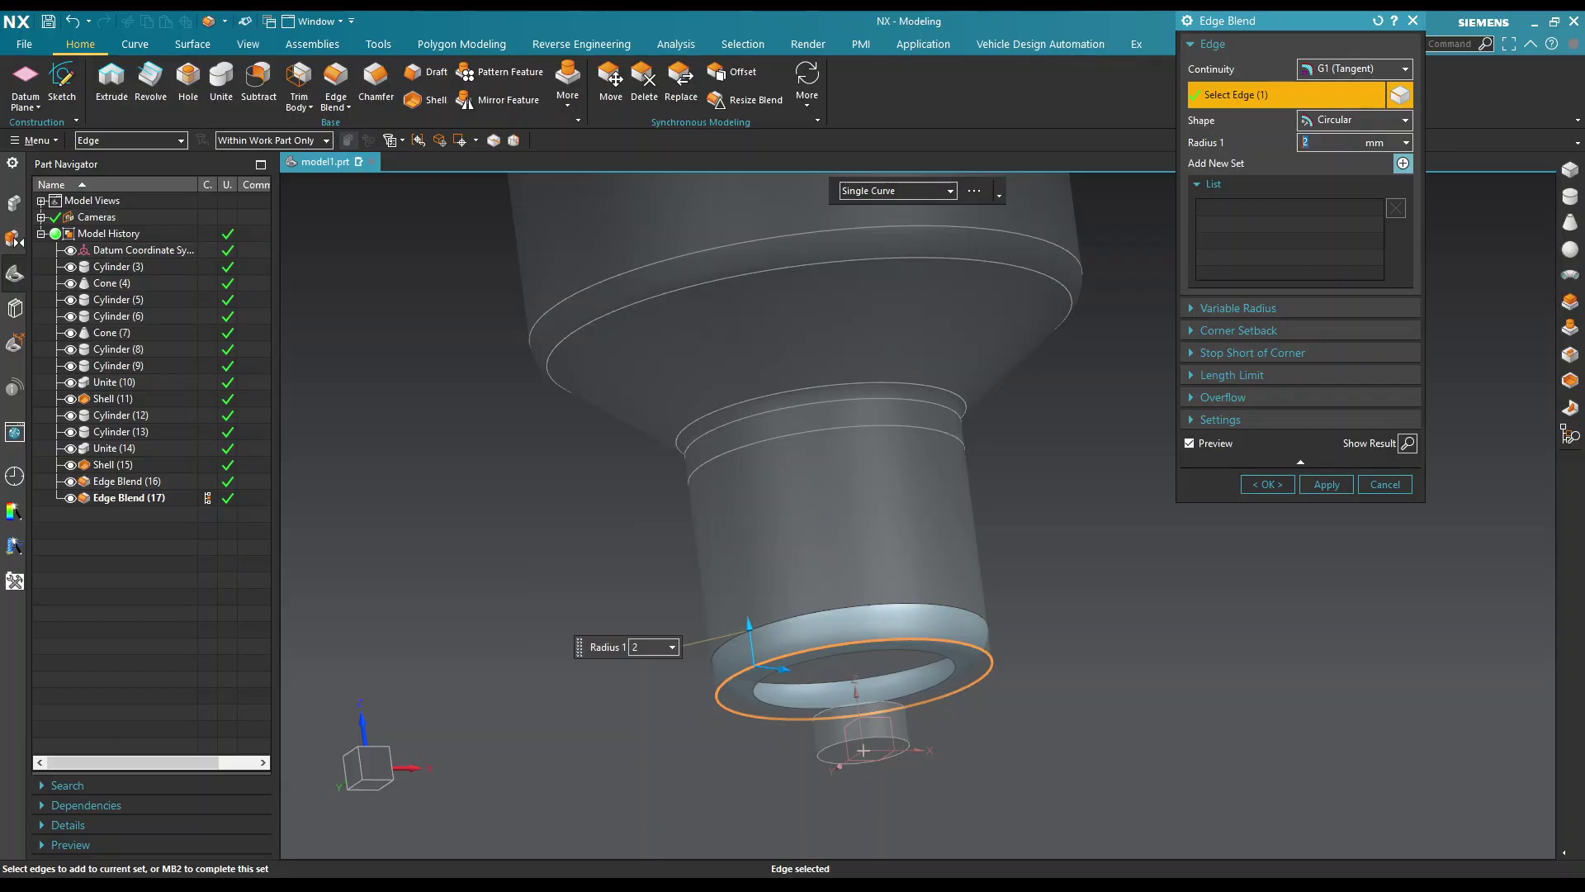
{"action": "scroll", "coordinate": [902, 684], "scroll_direction": "up", "scroll_amount": 3}
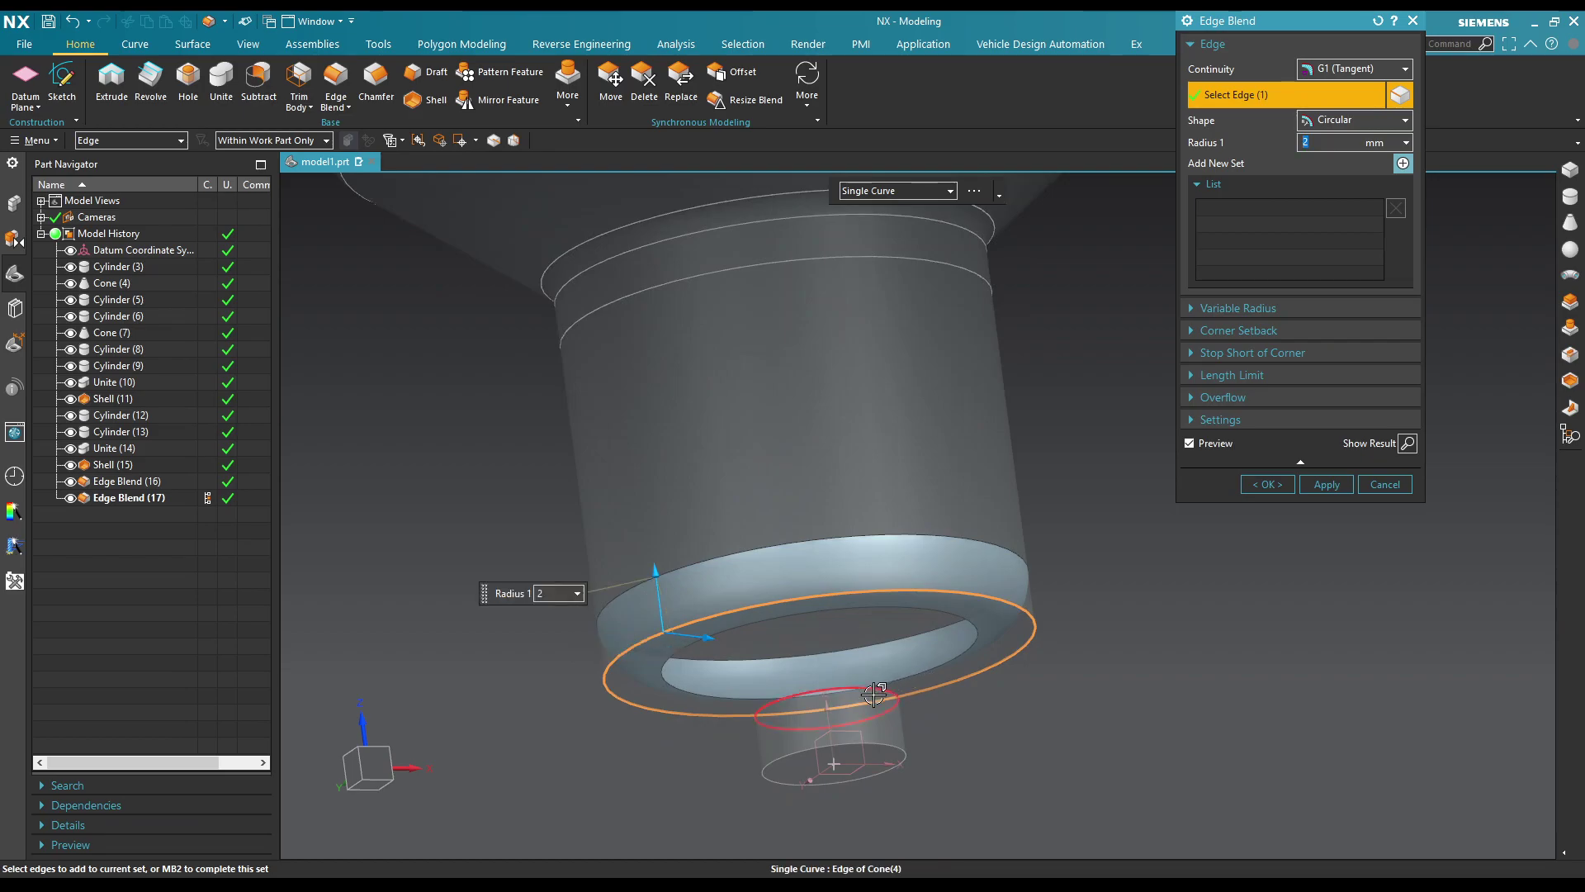
{"action": "left_click", "coordinate": [874, 695]}
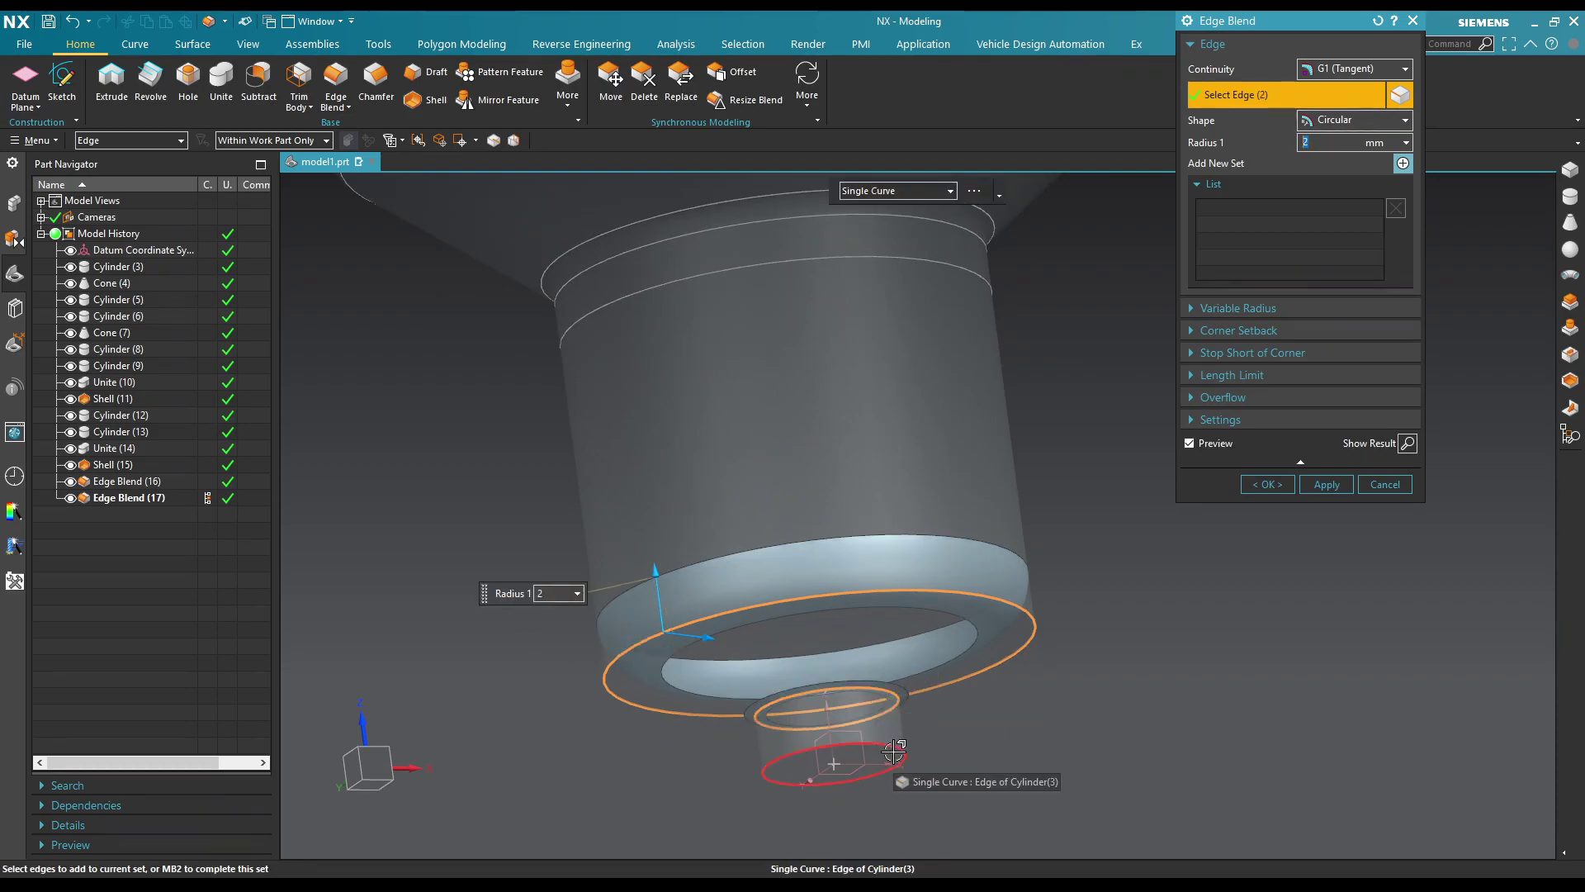
{"action": "type", "text": "3"}
{"action": "key", "text": "Return"}
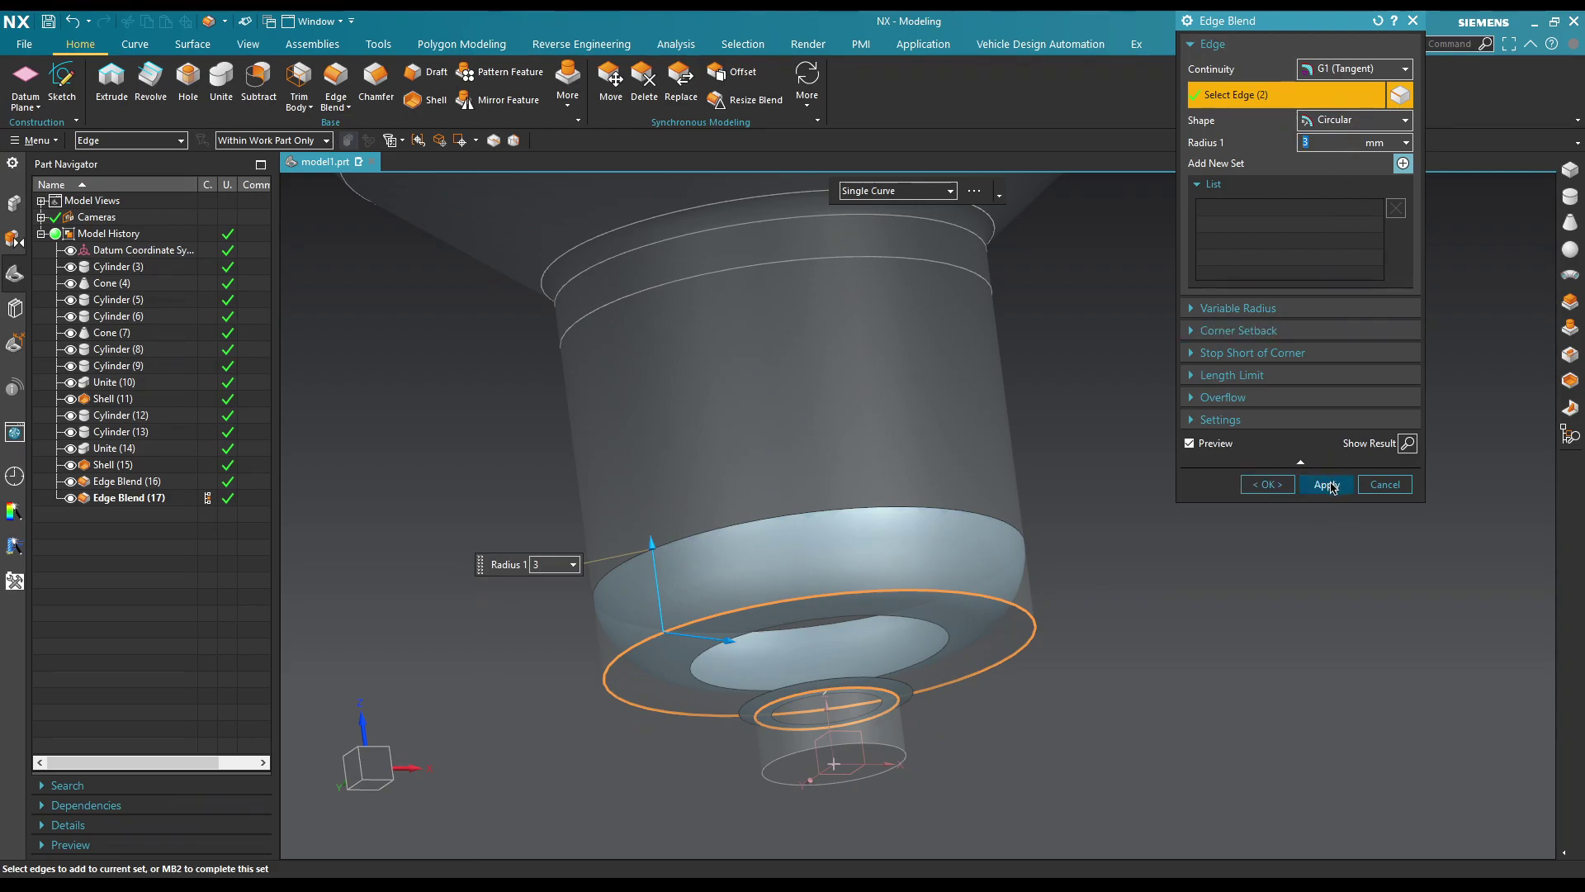
{"action": "left_click", "coordinate": [1327, 484]}
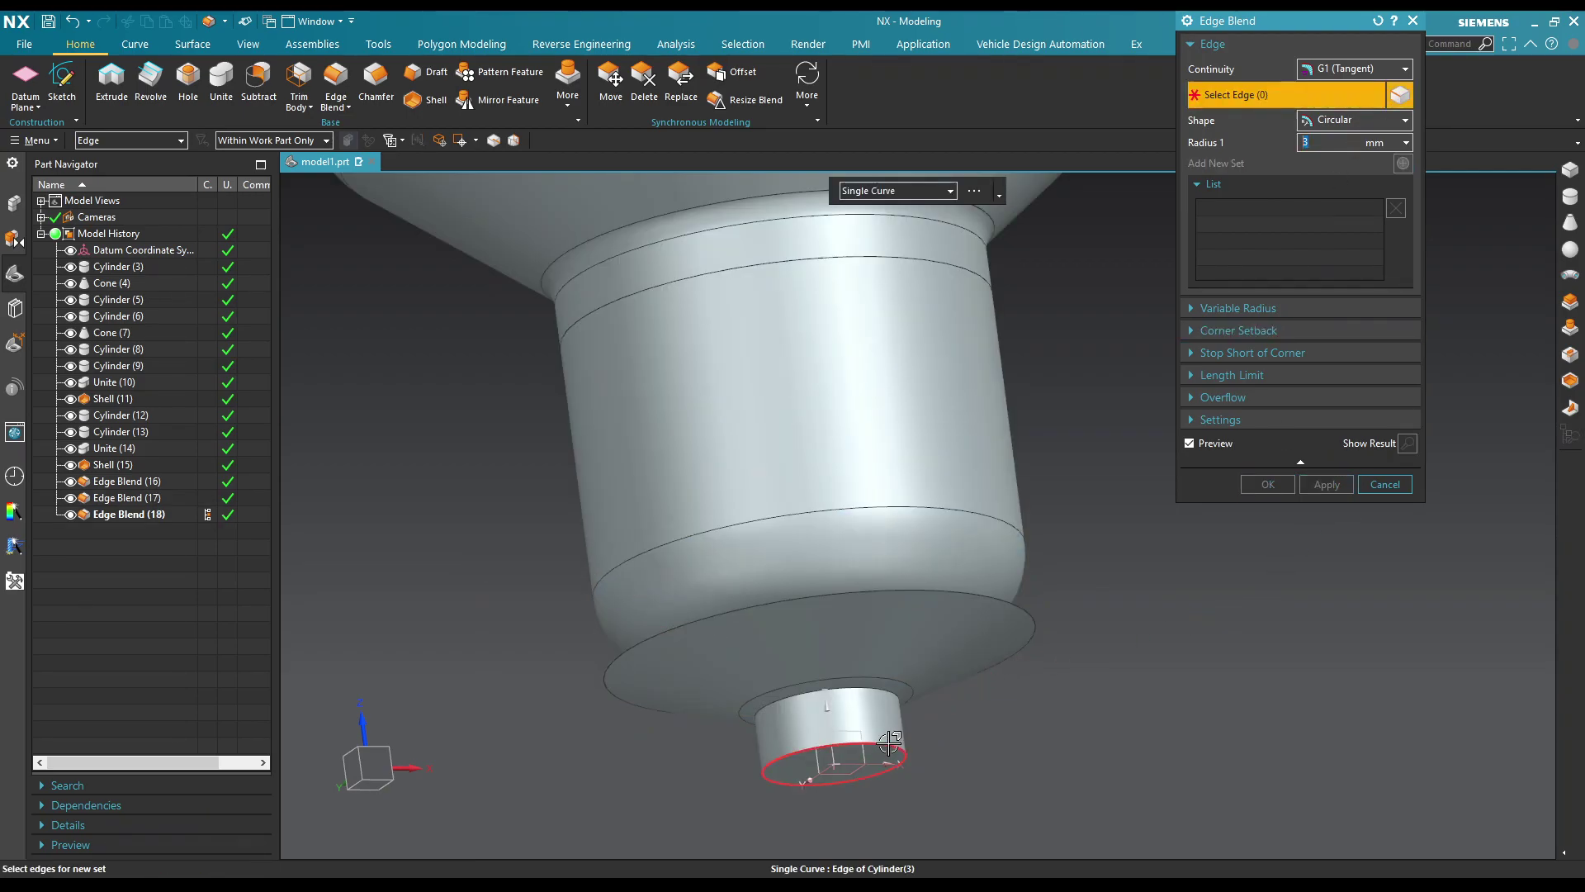
{"action": "left_click", "coordinate": [889, 742]}
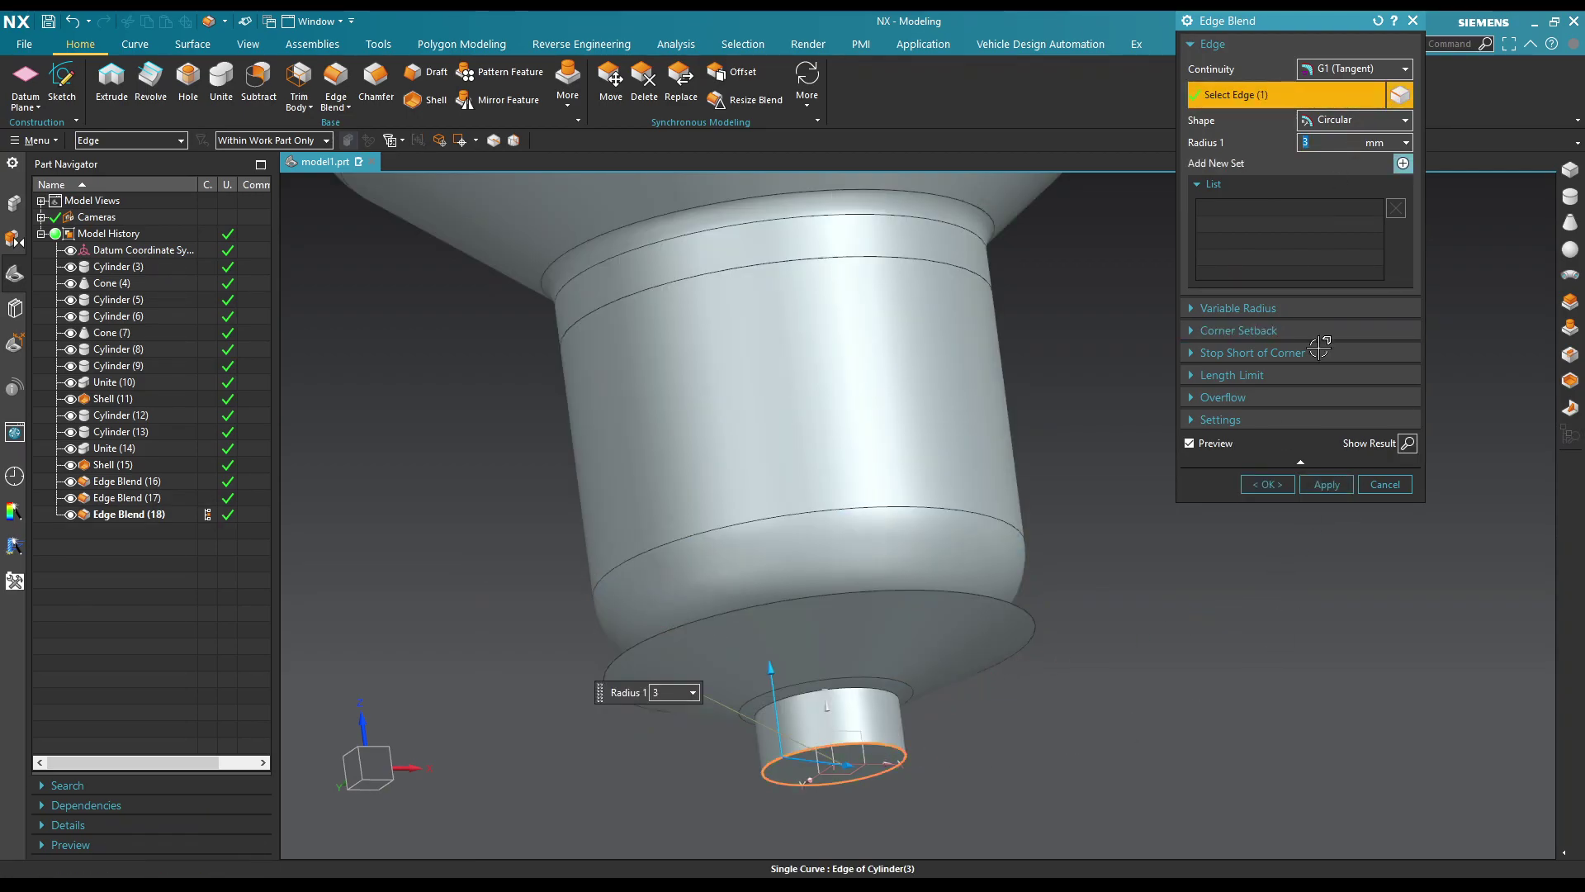
{"action": "type", "text": "2.5"}
{"action": "double_click", "coordinate": [1329, 143]}
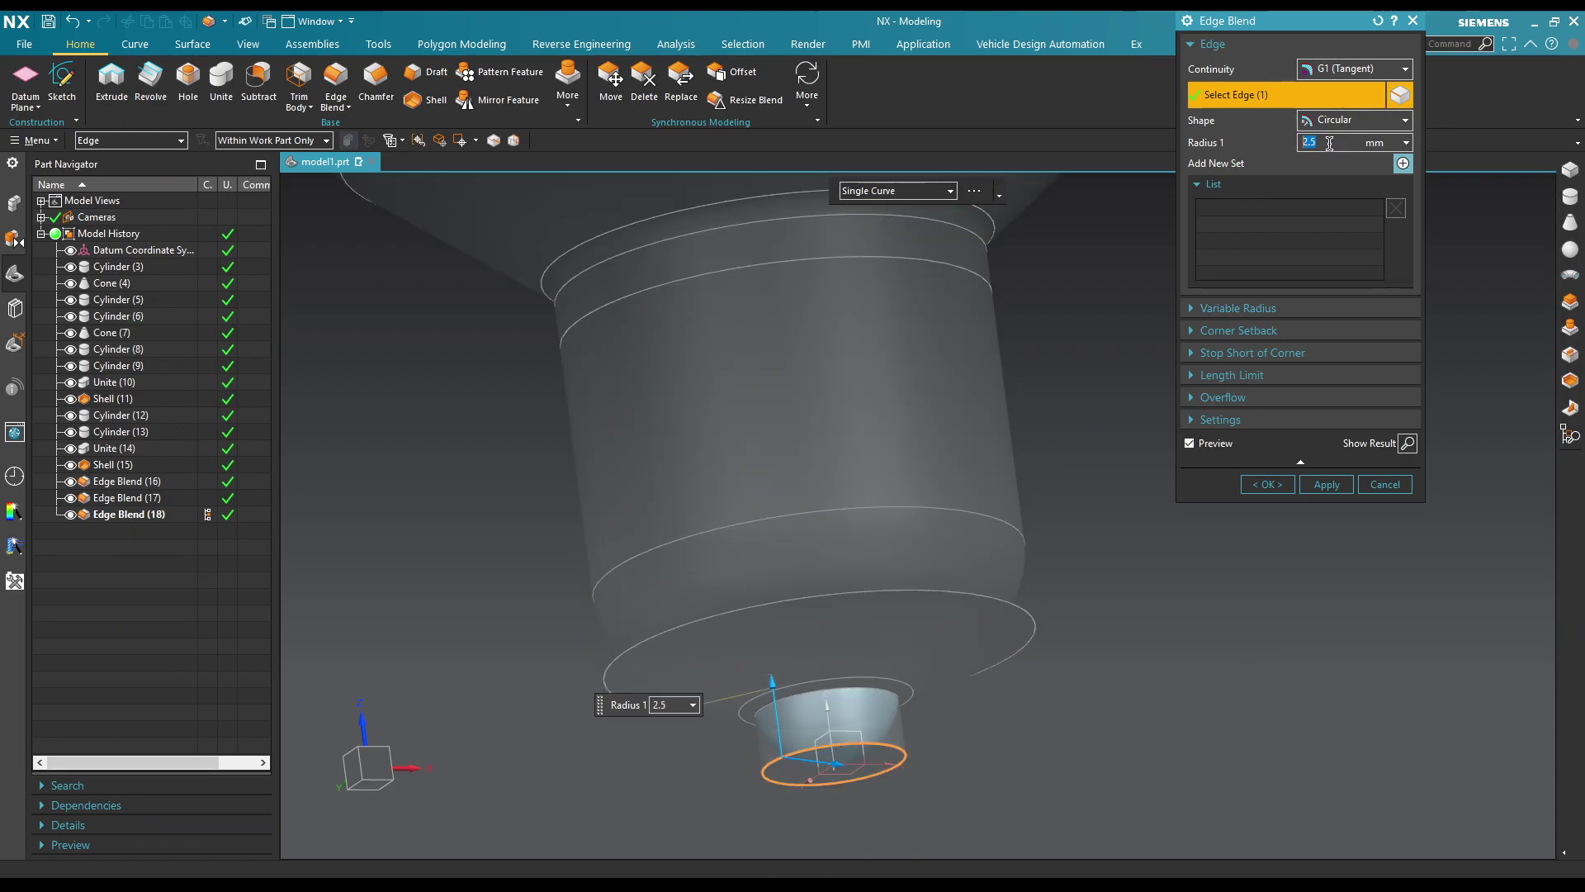
Step: Apply the 2.5 mm tip round, inspect it, then undo the tip and lower blends
{"action": "left_click", "coordinate": [1267, 484]}
{"action": "middle_click_drag", "start_coordinate": [1267, 484], "coordinate": [1133, 570]}
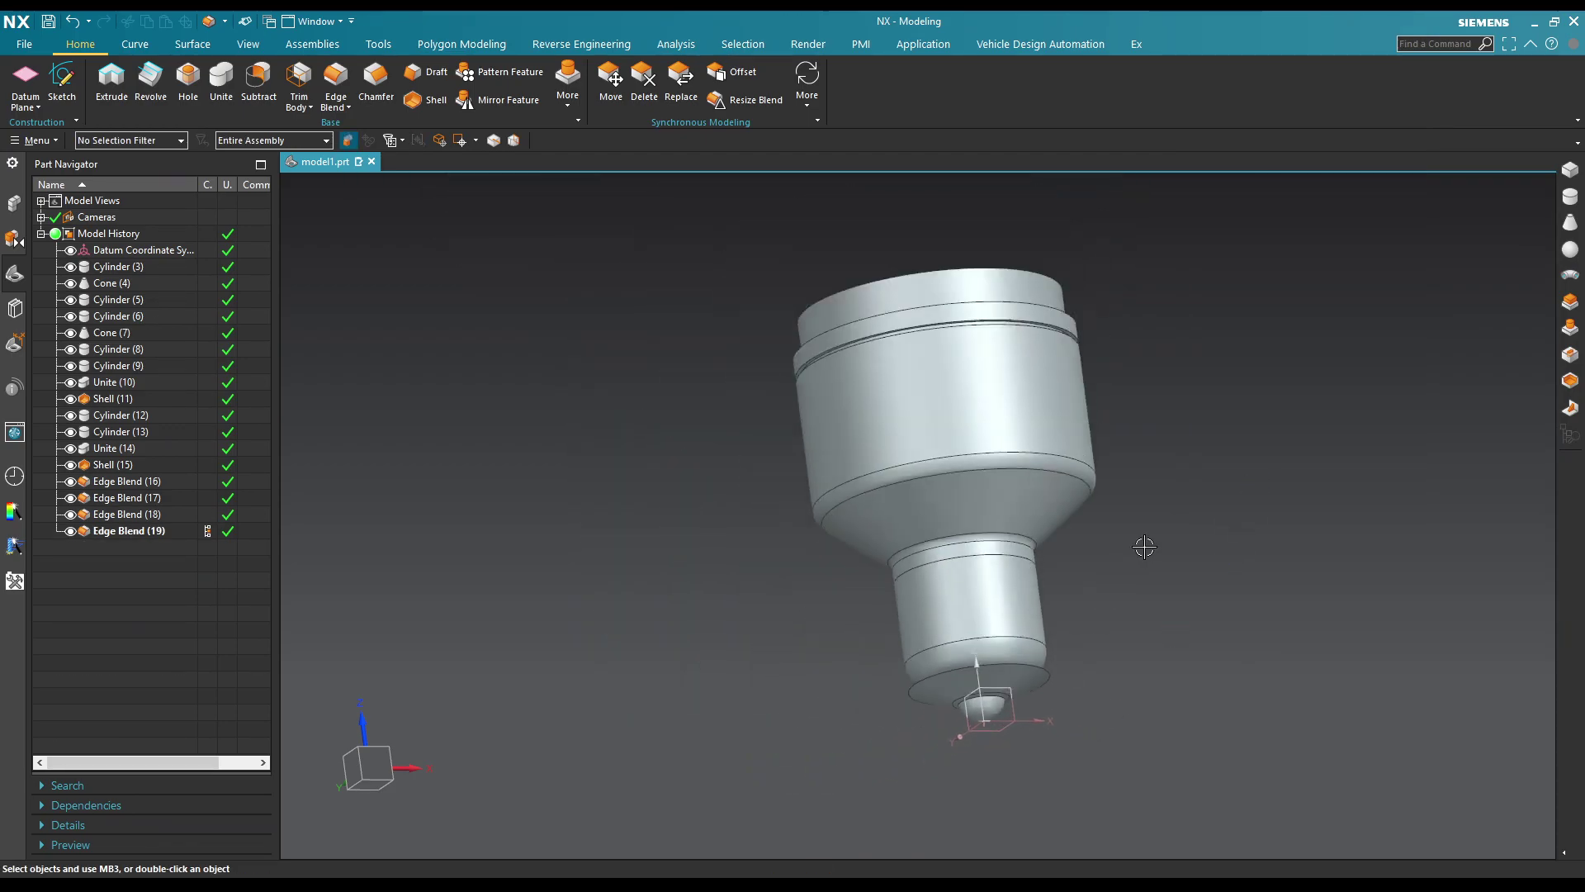
{"action": "scroll", "coordinate": [1134, 569], "scroll_direction": "up", "scroll_amount": 3}
{"action": "scroll", "coordinate": [1106, 644], "scroll_direction": "up", "scroll_amount": 2}
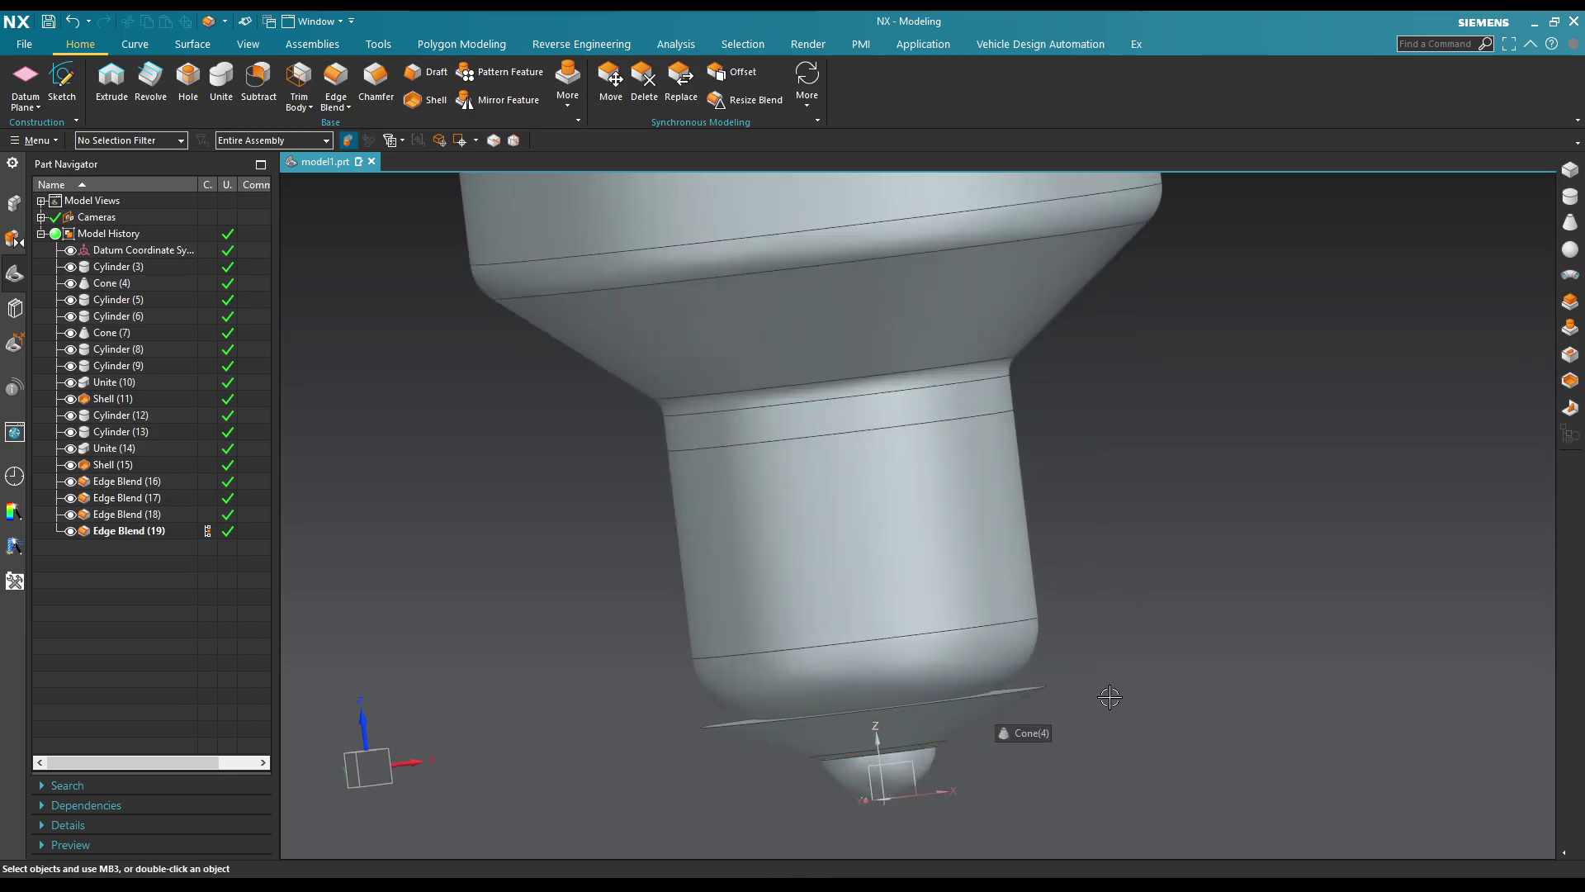
{"action": "middle_click_drag", "start_coordinate": [1086, 701], "coordinate": [1086, 689]}
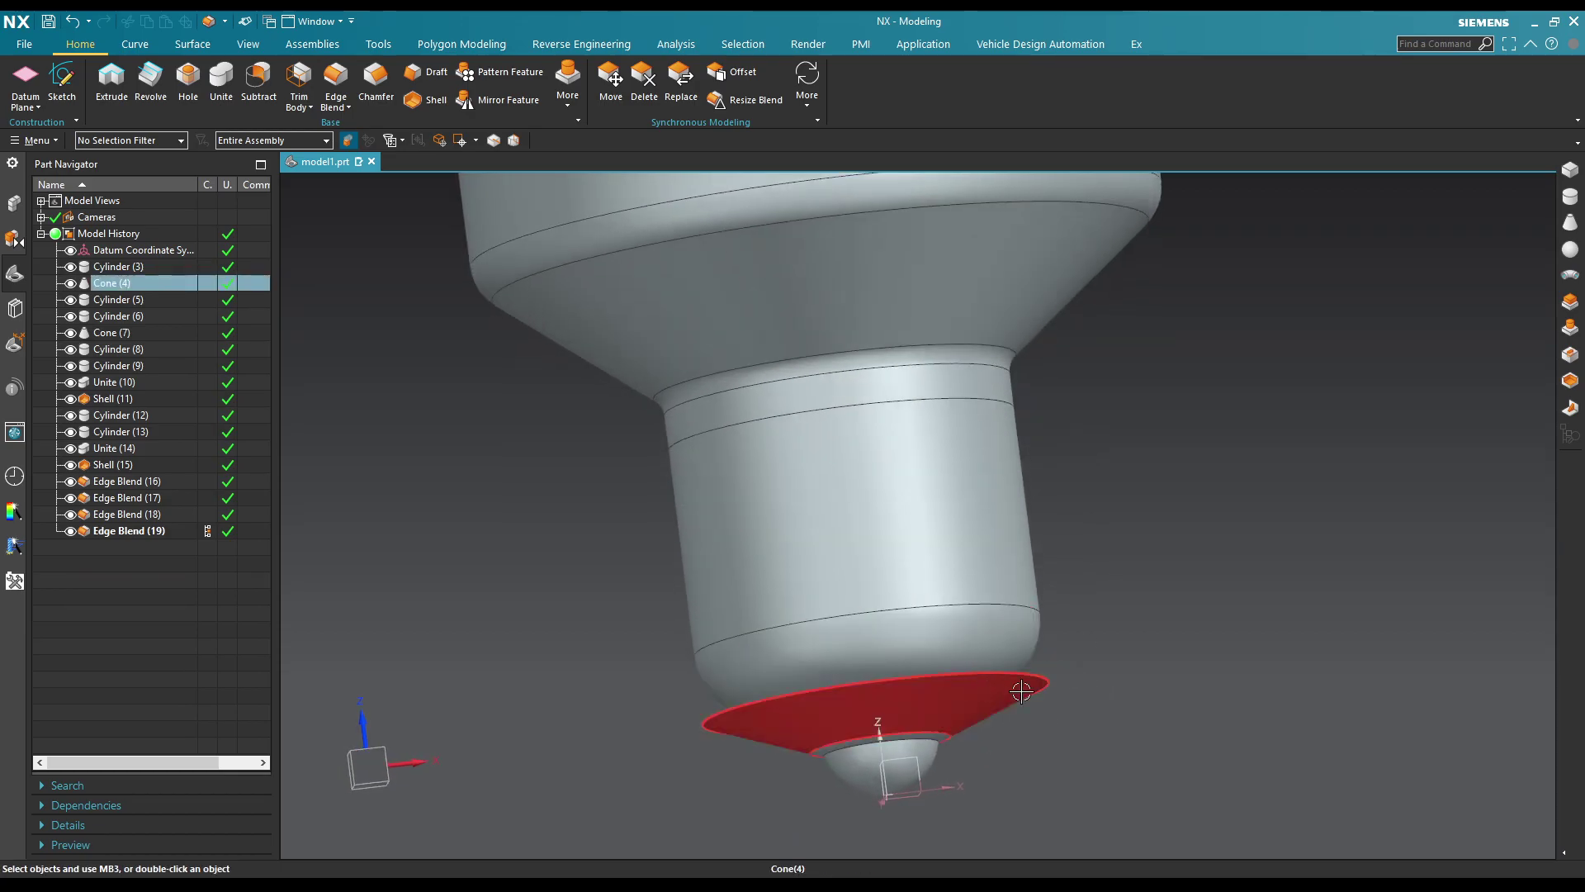
{"action": "key", "text": "ctrl+z"}
{"action": "key", "text": "ctrl+z"}
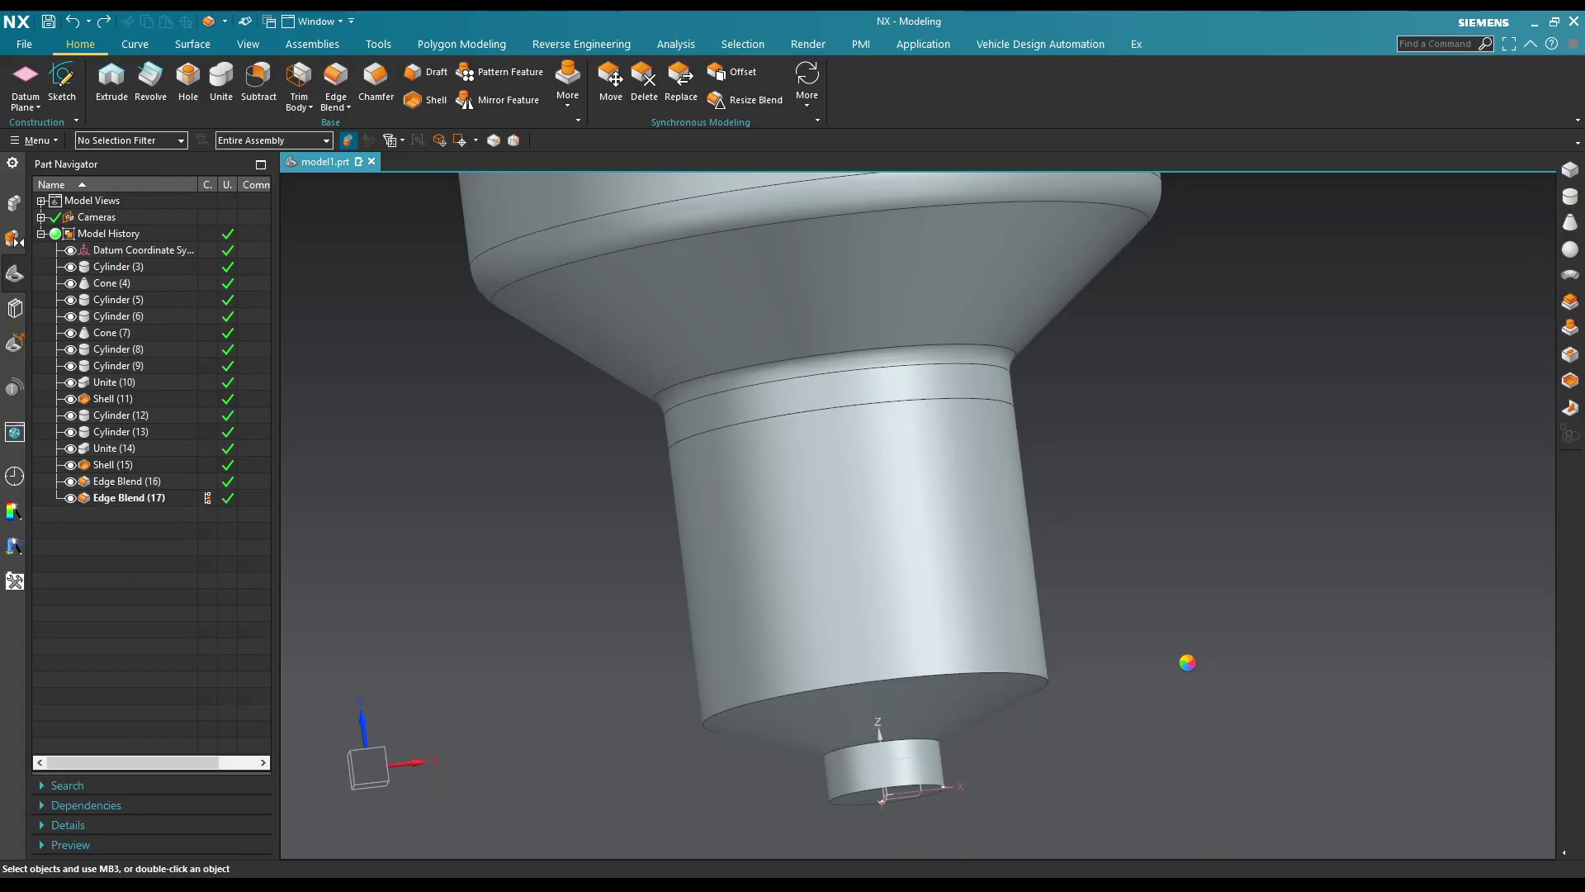
{"action": "key", "text": "ctrl+z"}
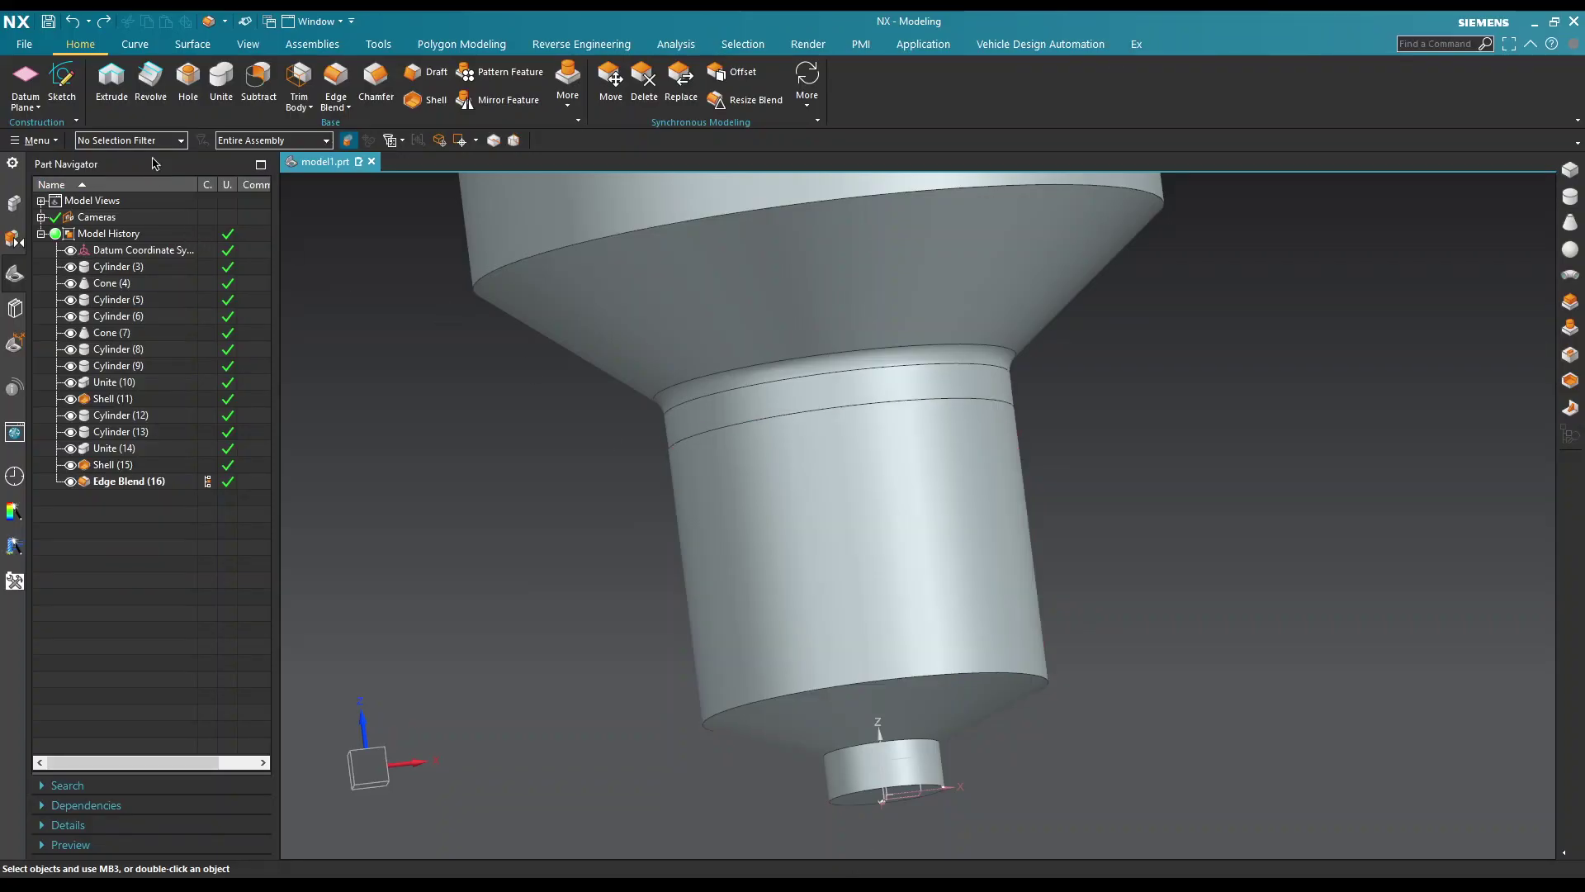
Step: With the Solid Body filter, unite the lower cone body into the main body
{"action": "left_click", "coordinate": [132, 141]}
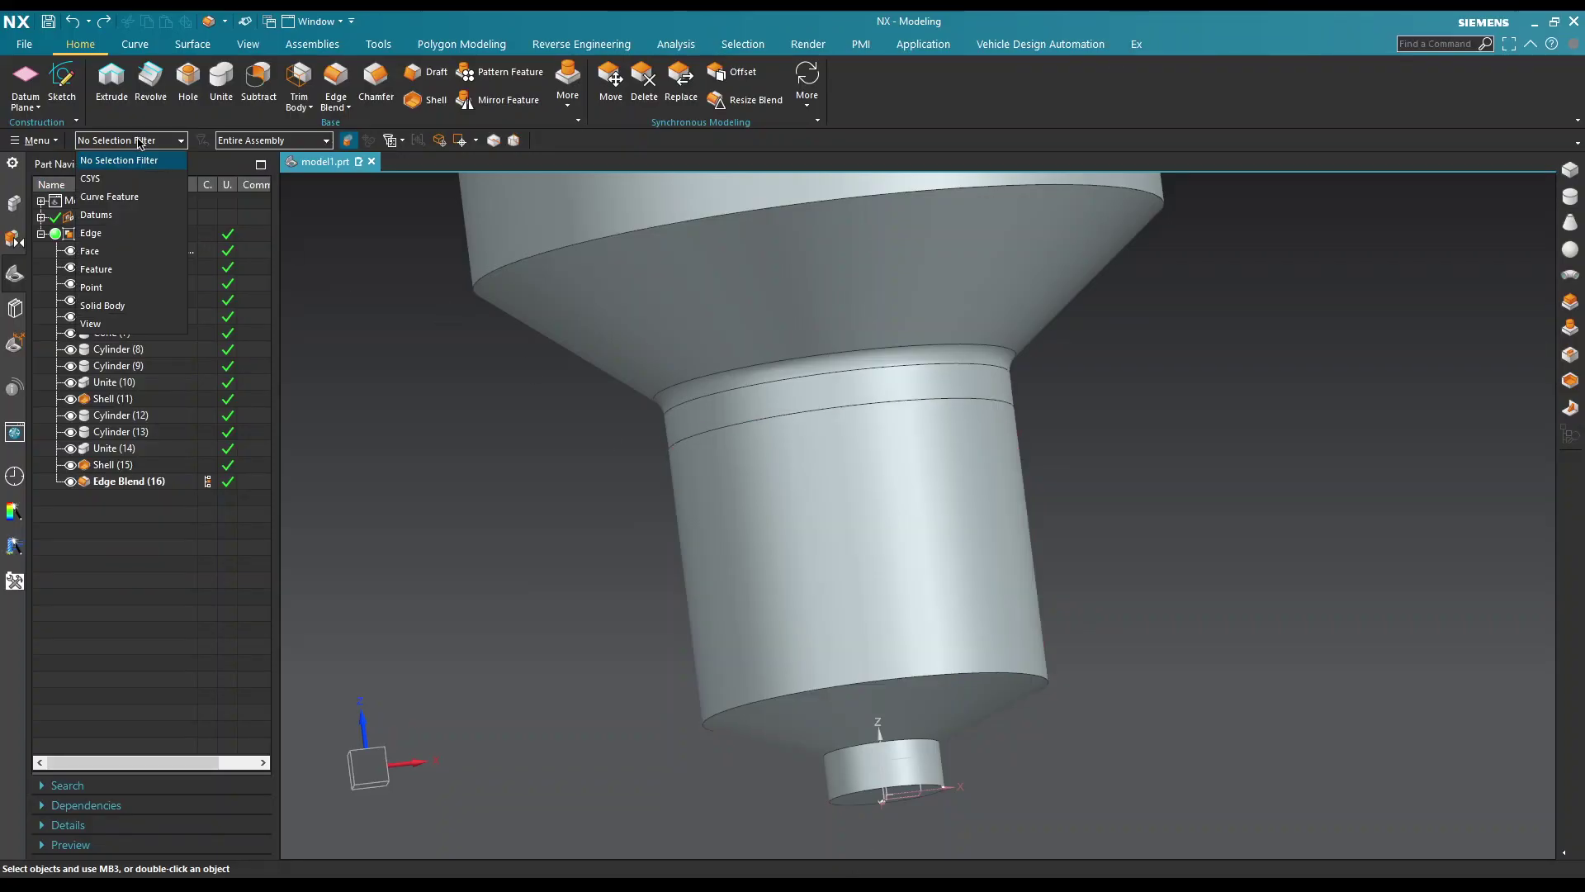
{"action": "left_click", "coordinate": [124, 305]}
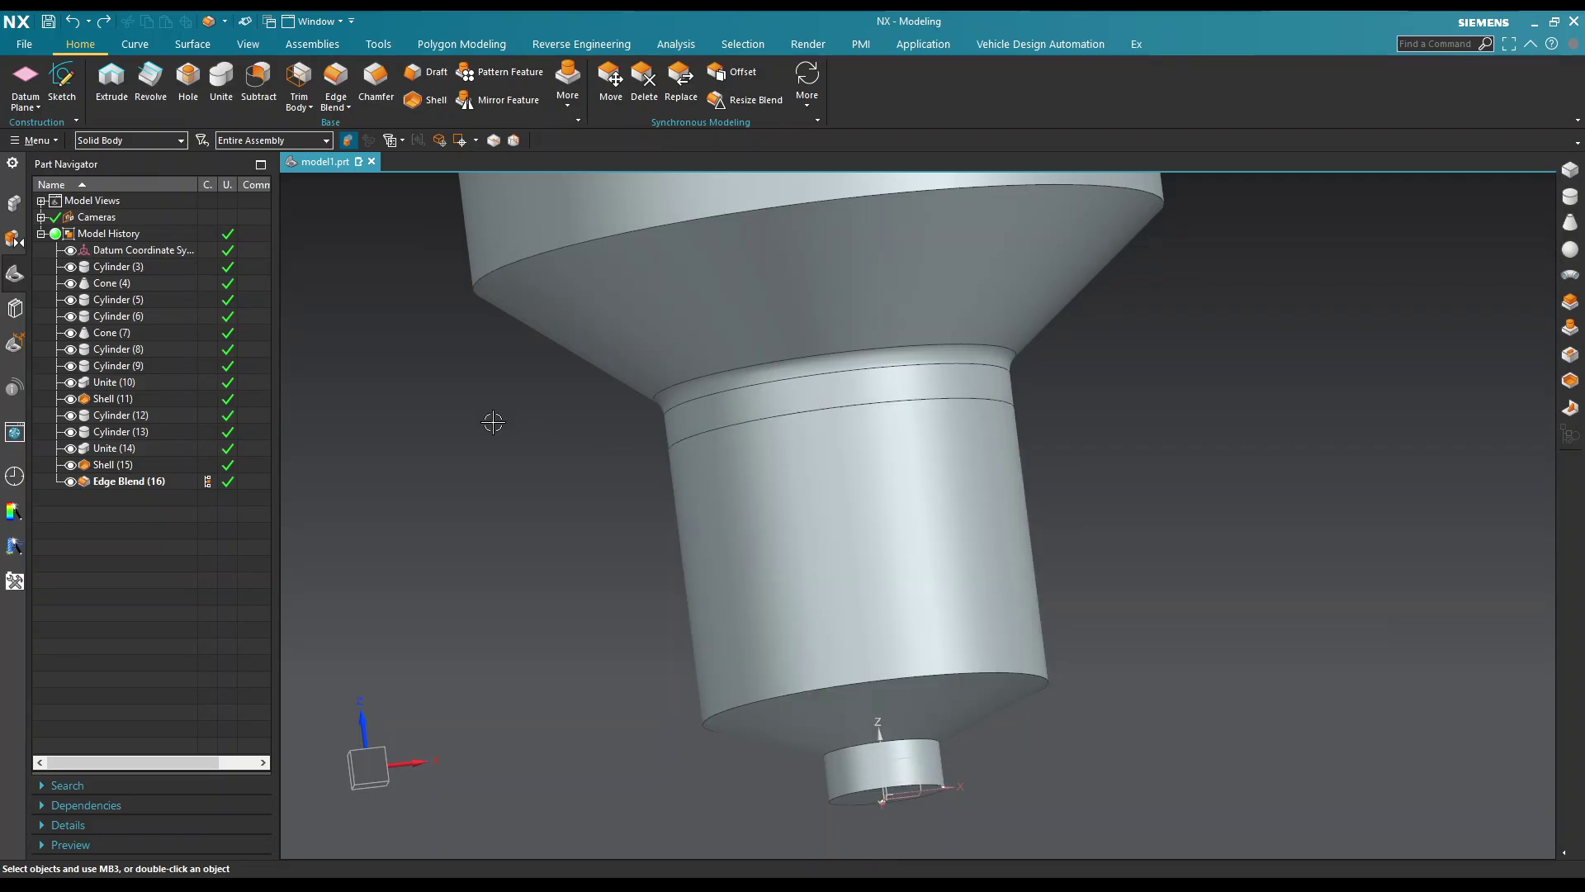
{"action": "left_click", "coordinate": [222, 79]}
{"action": "left_click", "coordinate": [840, 428]}
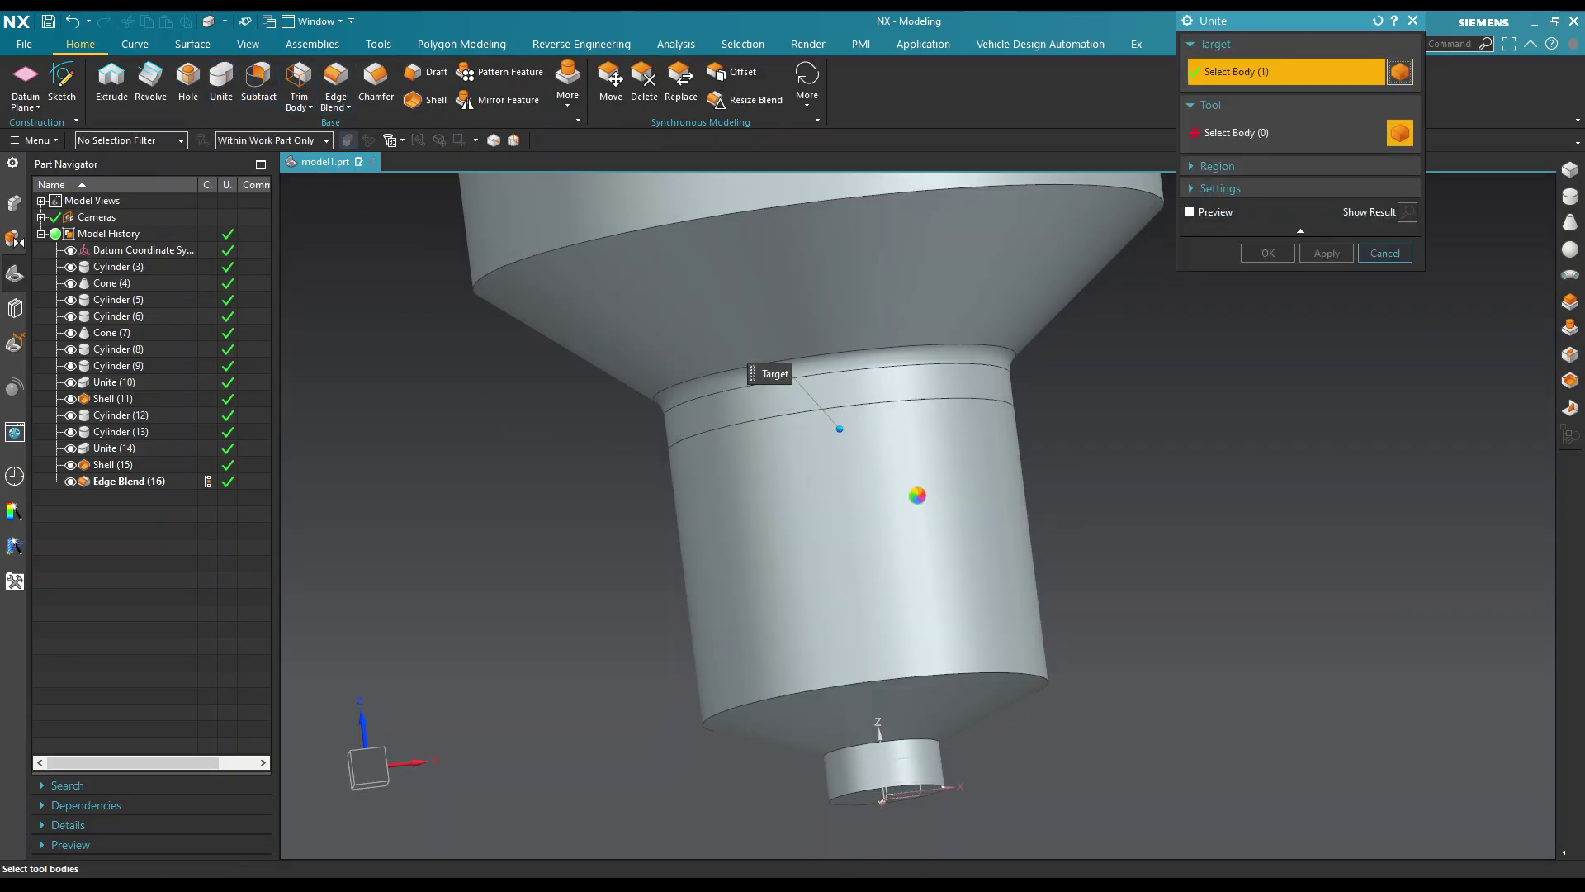
{"action": "left_click", "coordinate": [995, 690]}
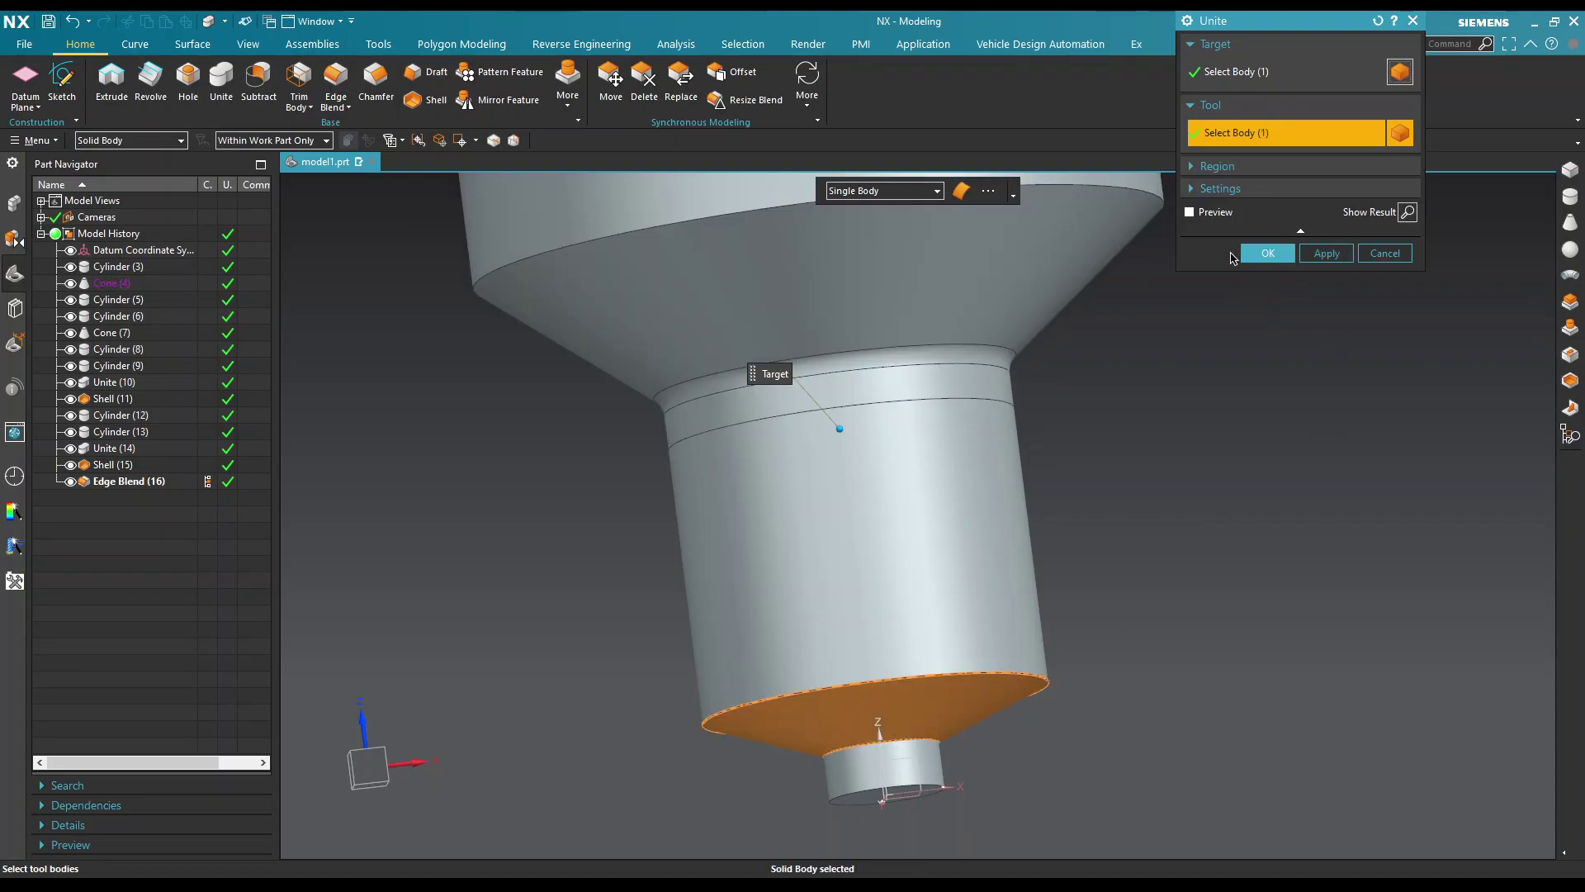
{"action": "left_click", "coordinate": [1268, 252]}
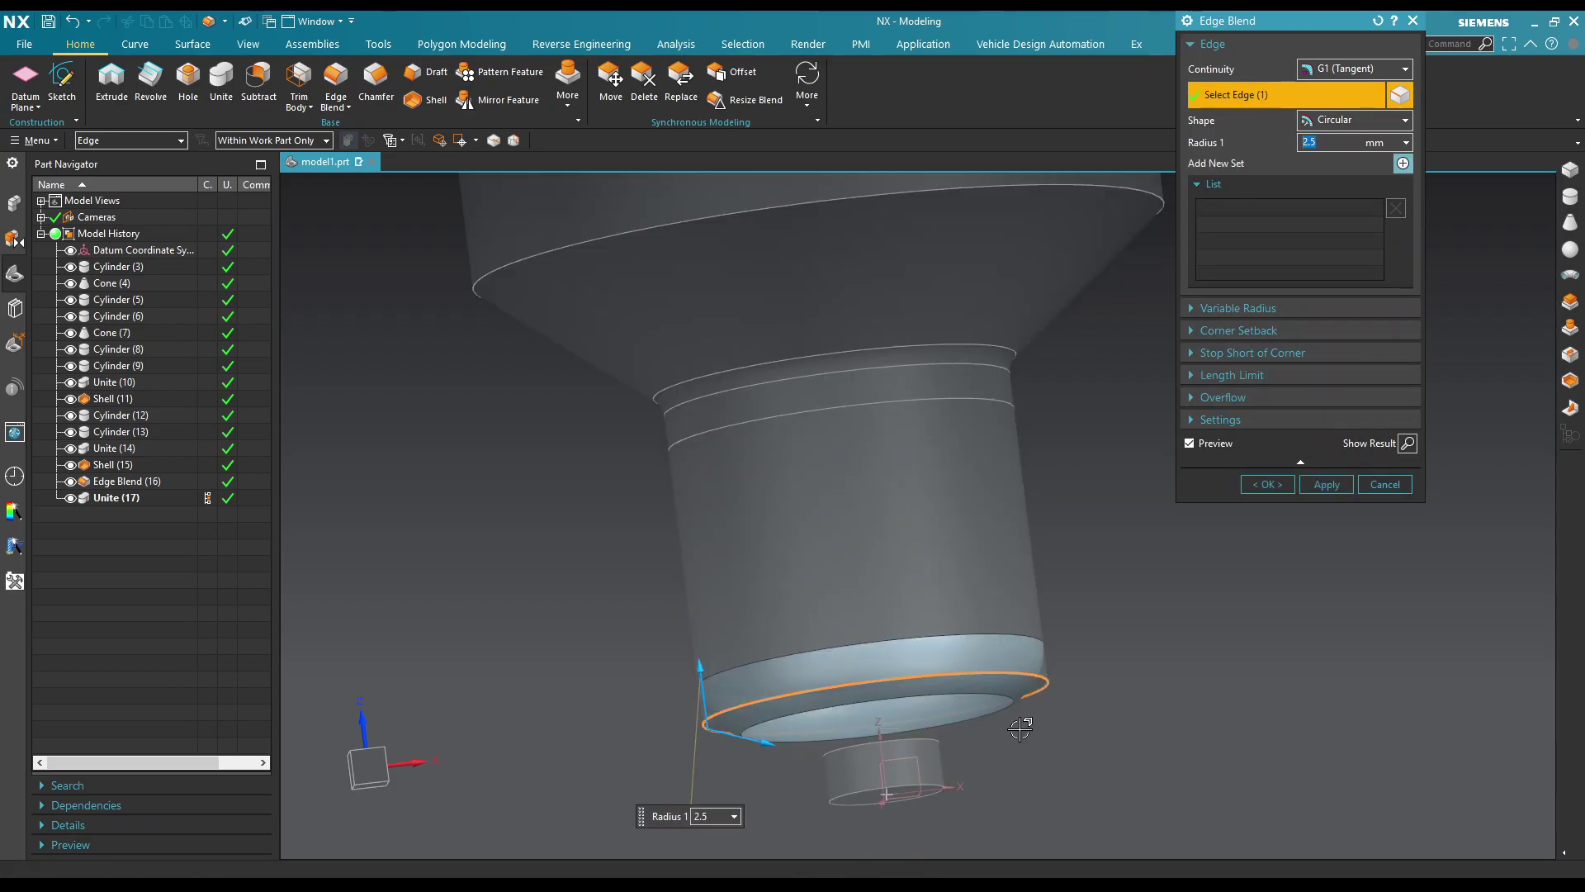
Step: Round the lower cylinder's bottom edge at 3 mm
{"action": "left_click", "coordinate": [986, 689]}
{"action": "type", "text": "3"}
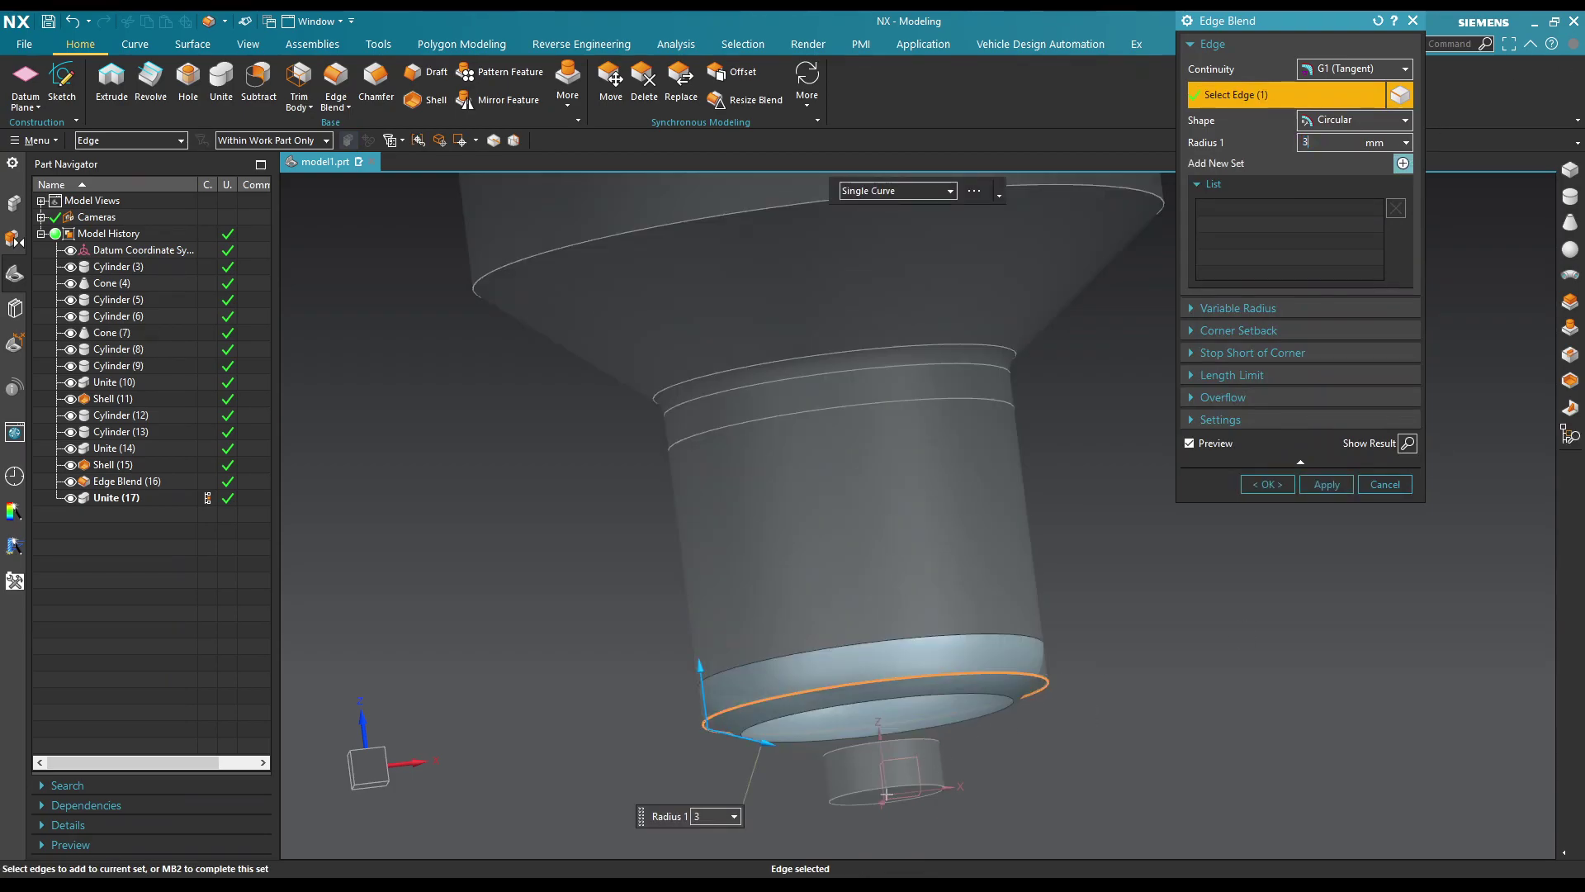
{"action": "key", "text": "Return"}
{"action": "left_click", "coordinate": [1294, 485]}
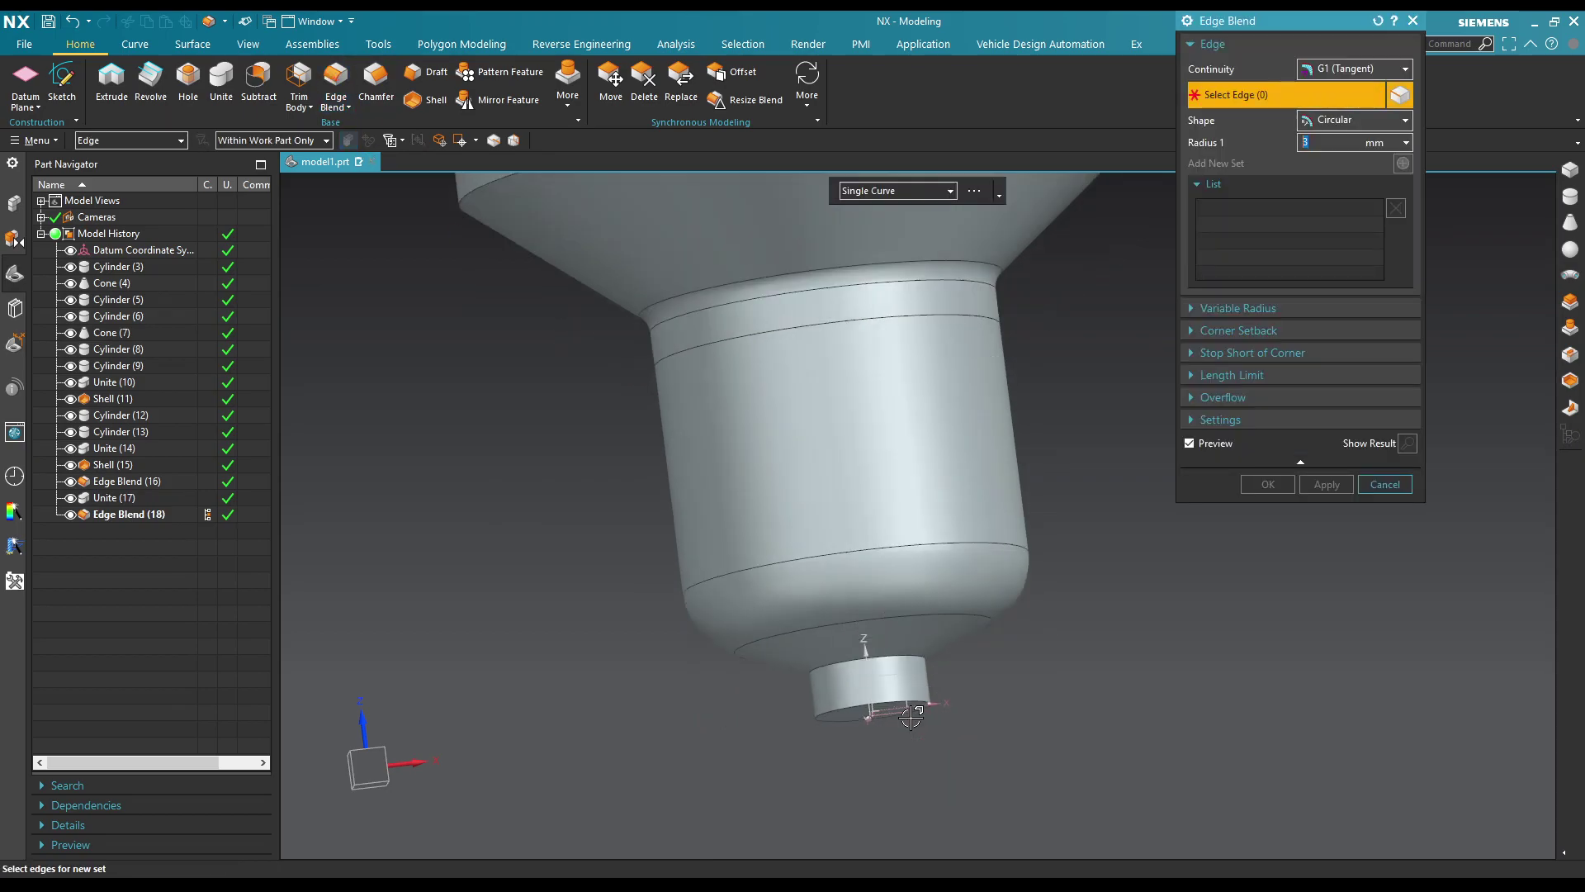
Step: Round the tip's bottom edge at 2.5 mm and view the underside
{"action": "scroll", "coordinate": [902, 609], "scroll_direction": "down", "scroll_amount": 2}
{"action": "left_click", "coordinate": [931, 687]}
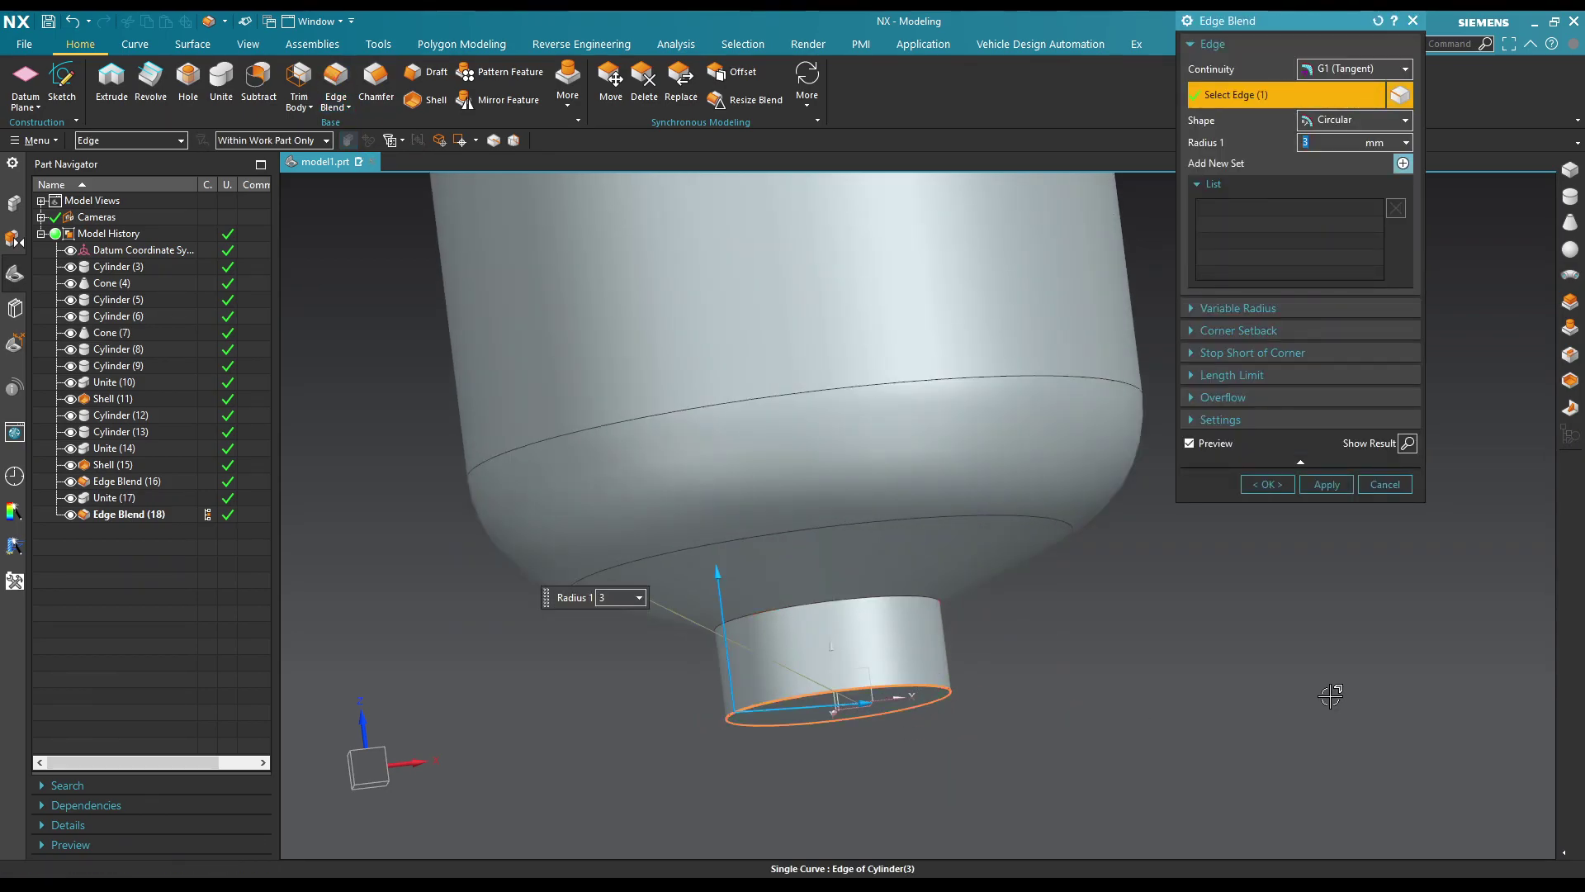
{"action": "type", "text": "2,"}
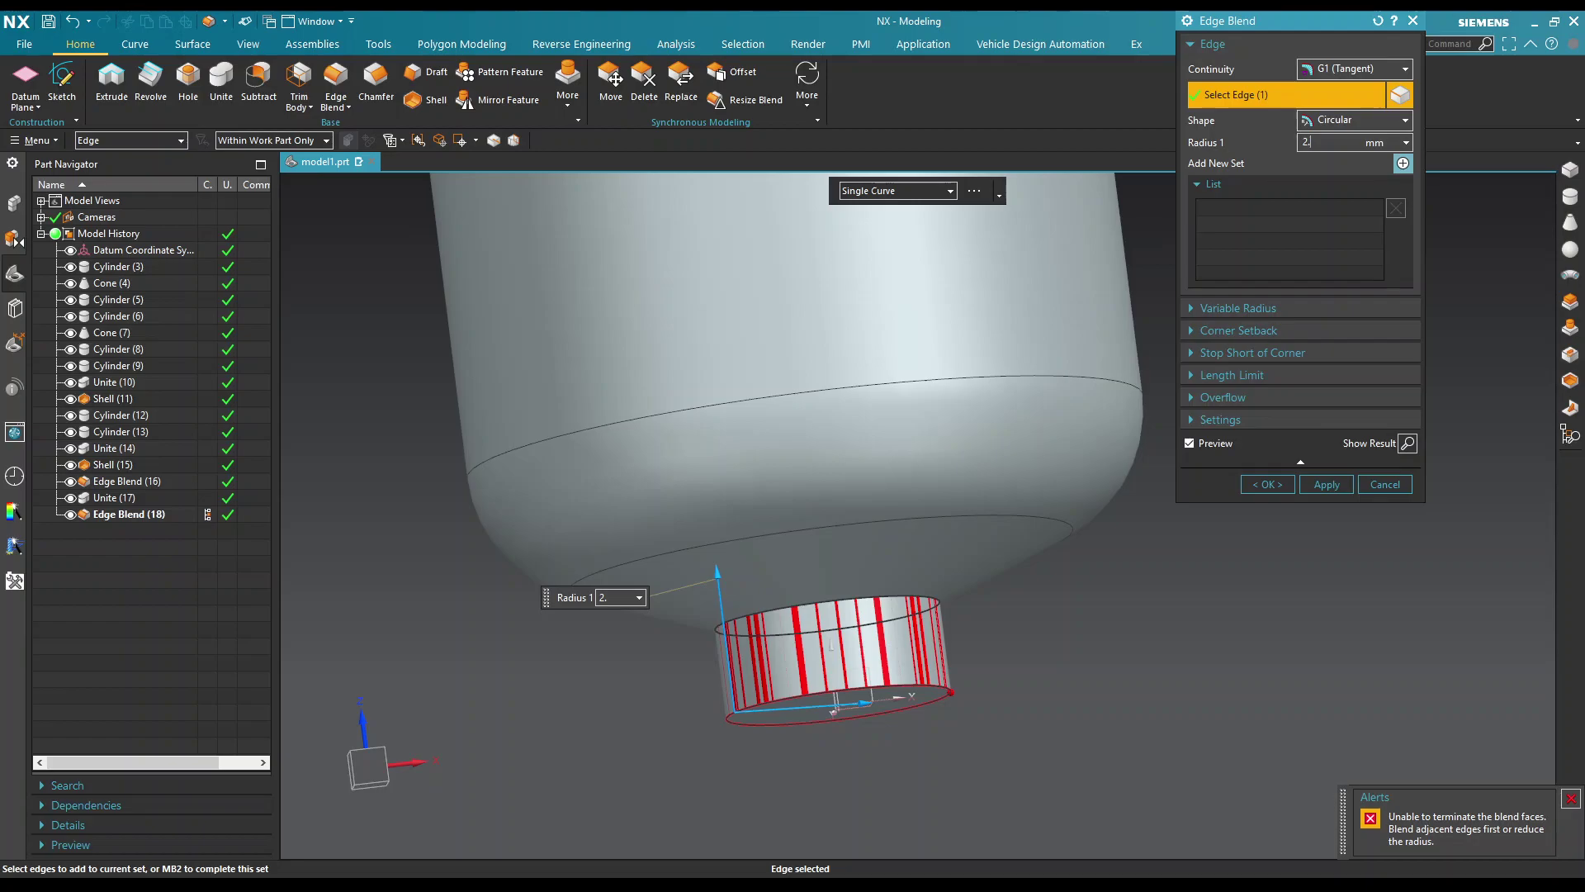
{"action": "type", "text": "5"}
{"action": "key", "text": "Return"}
{"action": "left_click", "coordinate": [1267, 484]}
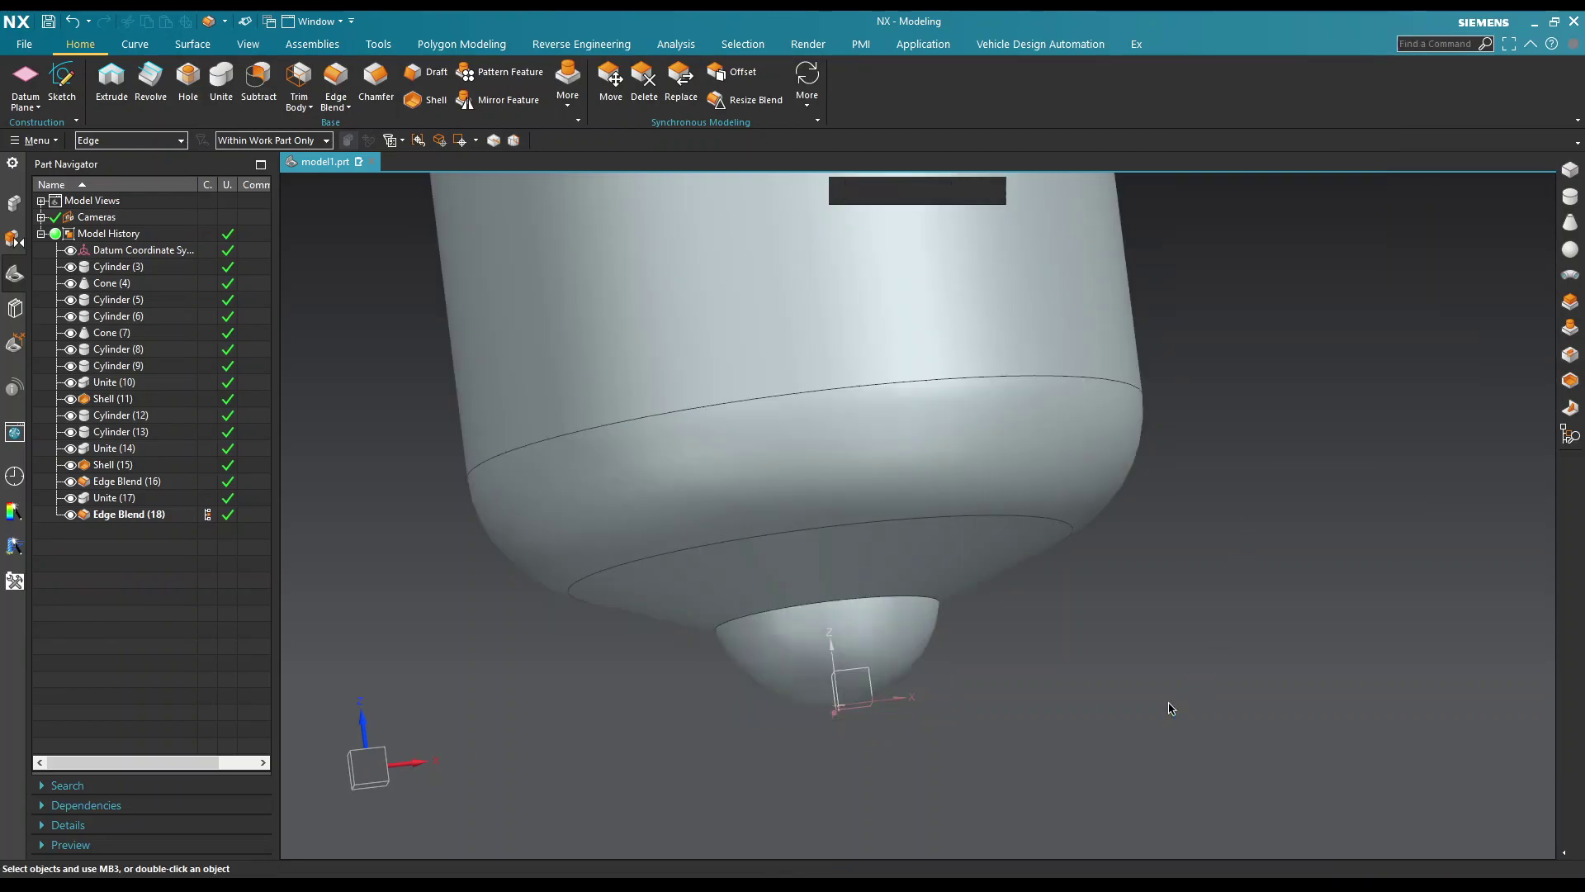
{"action": "mouse_move", "coordinate": [1167, 704]}
{"action": "middle_mouse_down"}
{"action": "mouse_move", "coordinate": [1221, 496]}
{"action": "mouse_move", "coordinate": [1175, 531]}
{"action": "mouse_move", "coordinate": [1108, 530]}
{"action": "middle_mouse_up"}
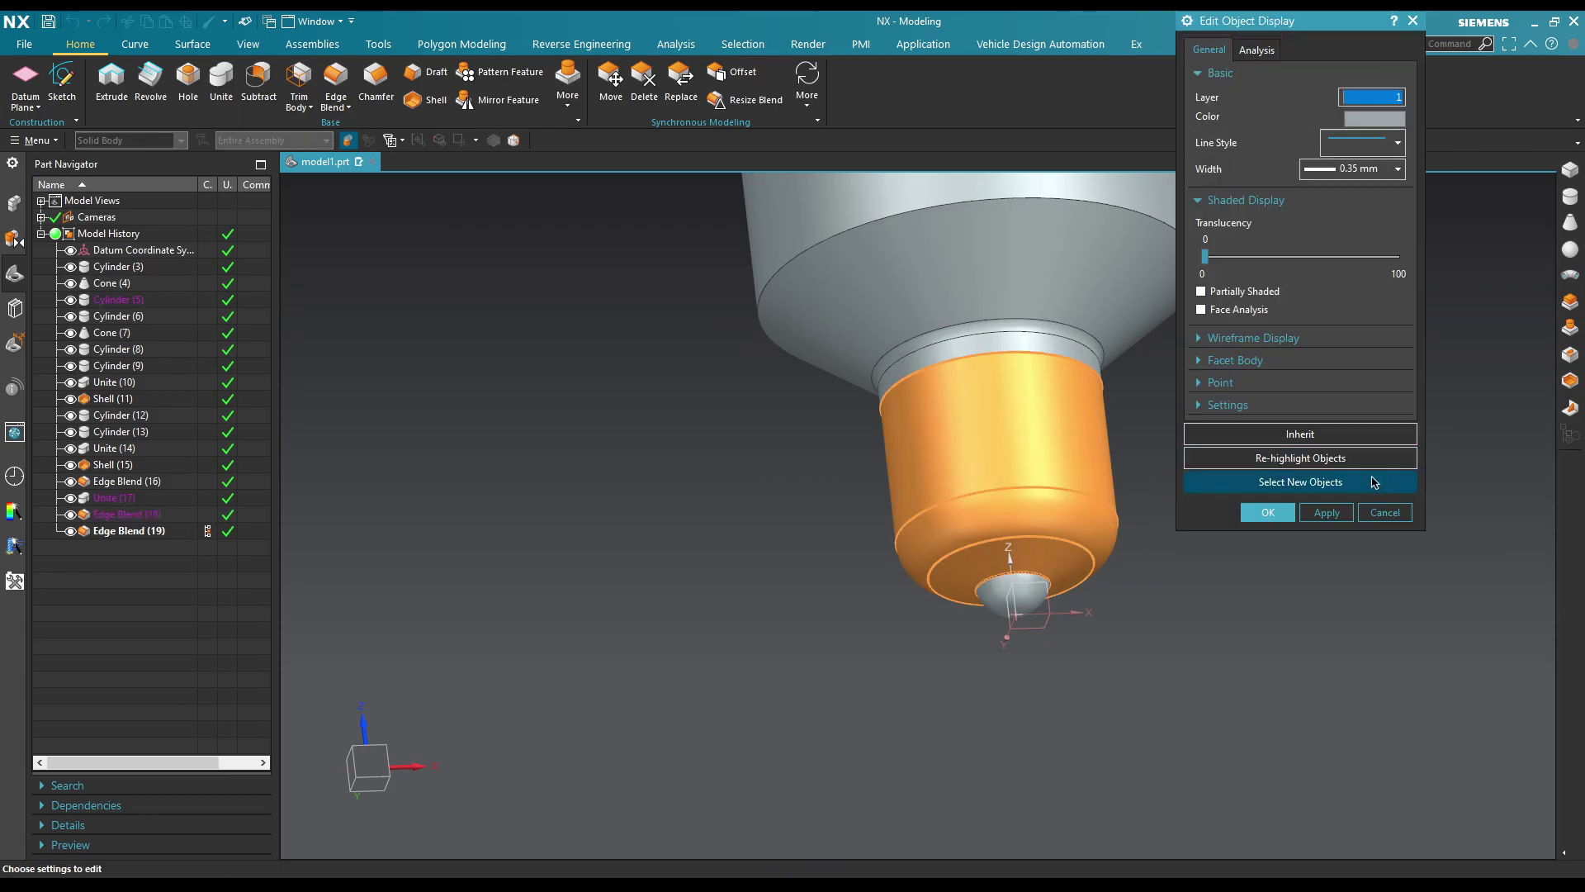
Step: Edit the lower rim edge blend to a 3 mm radius and inspect the top
{"action": "left_click", "coordinate": [1387, 512]}
{"action": "left_click", "coordinate": [145, 140]}
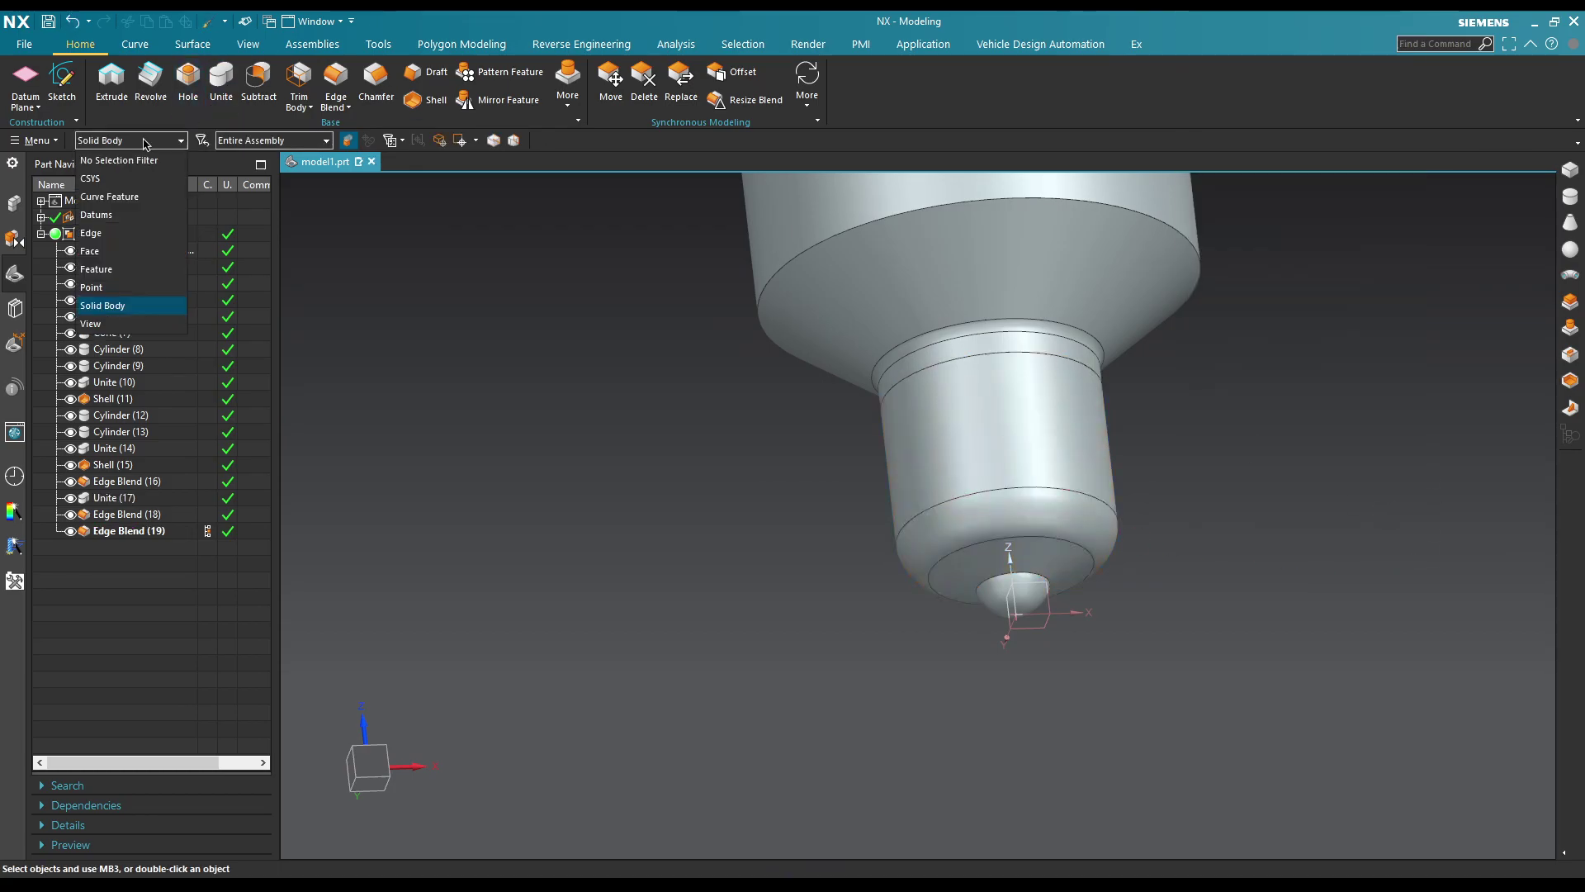
{"action": "double_click", "coordinate": [1054, 531]}
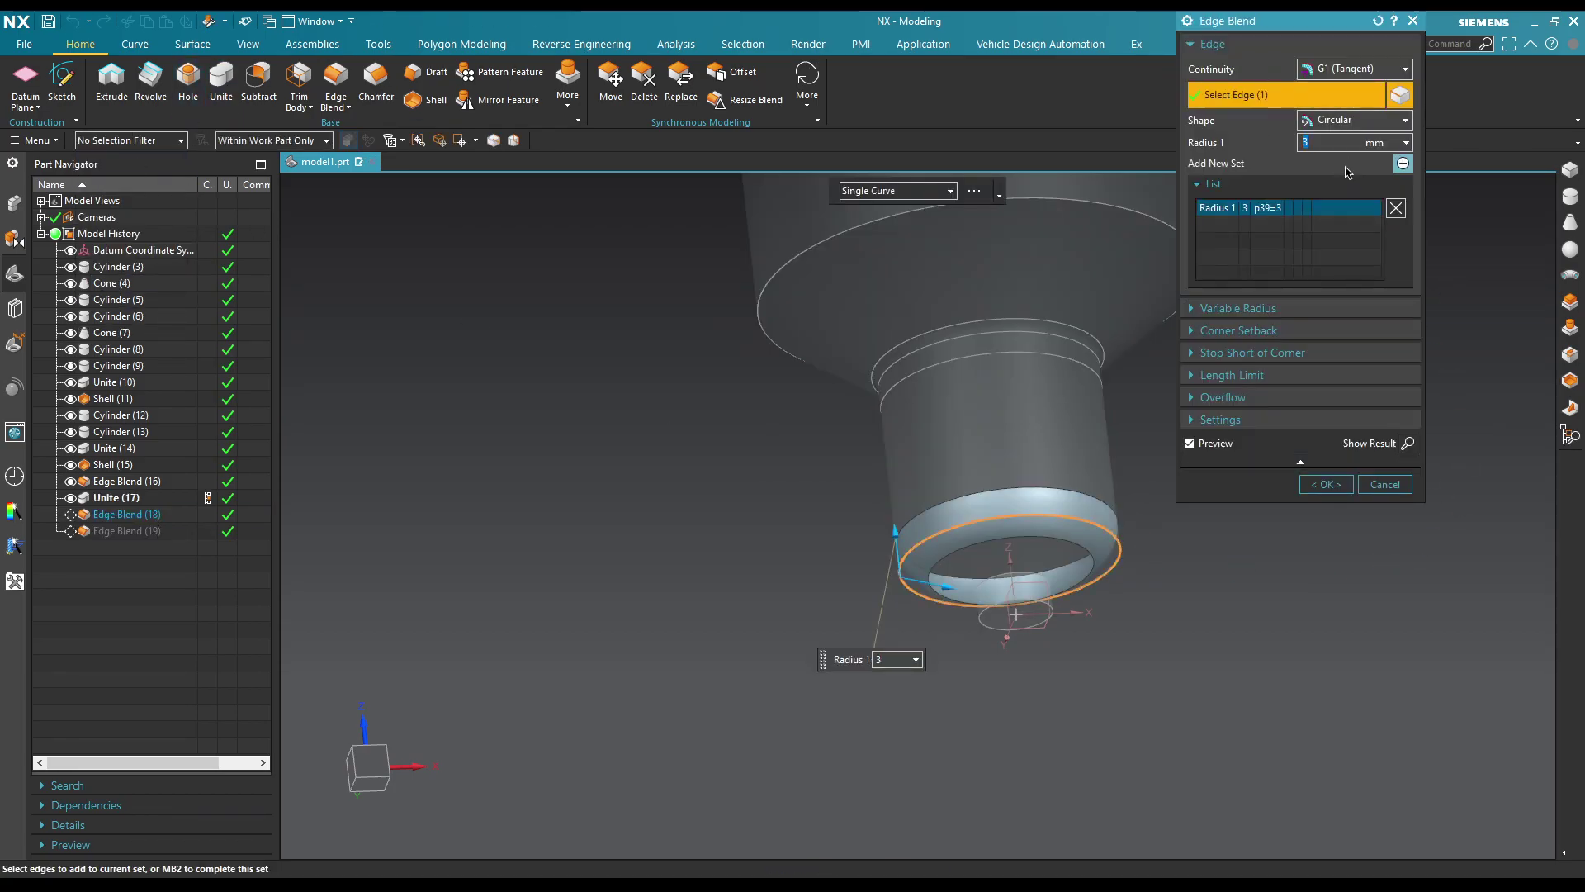
{"action": "left_click", "coordinate": [1326, 484]}
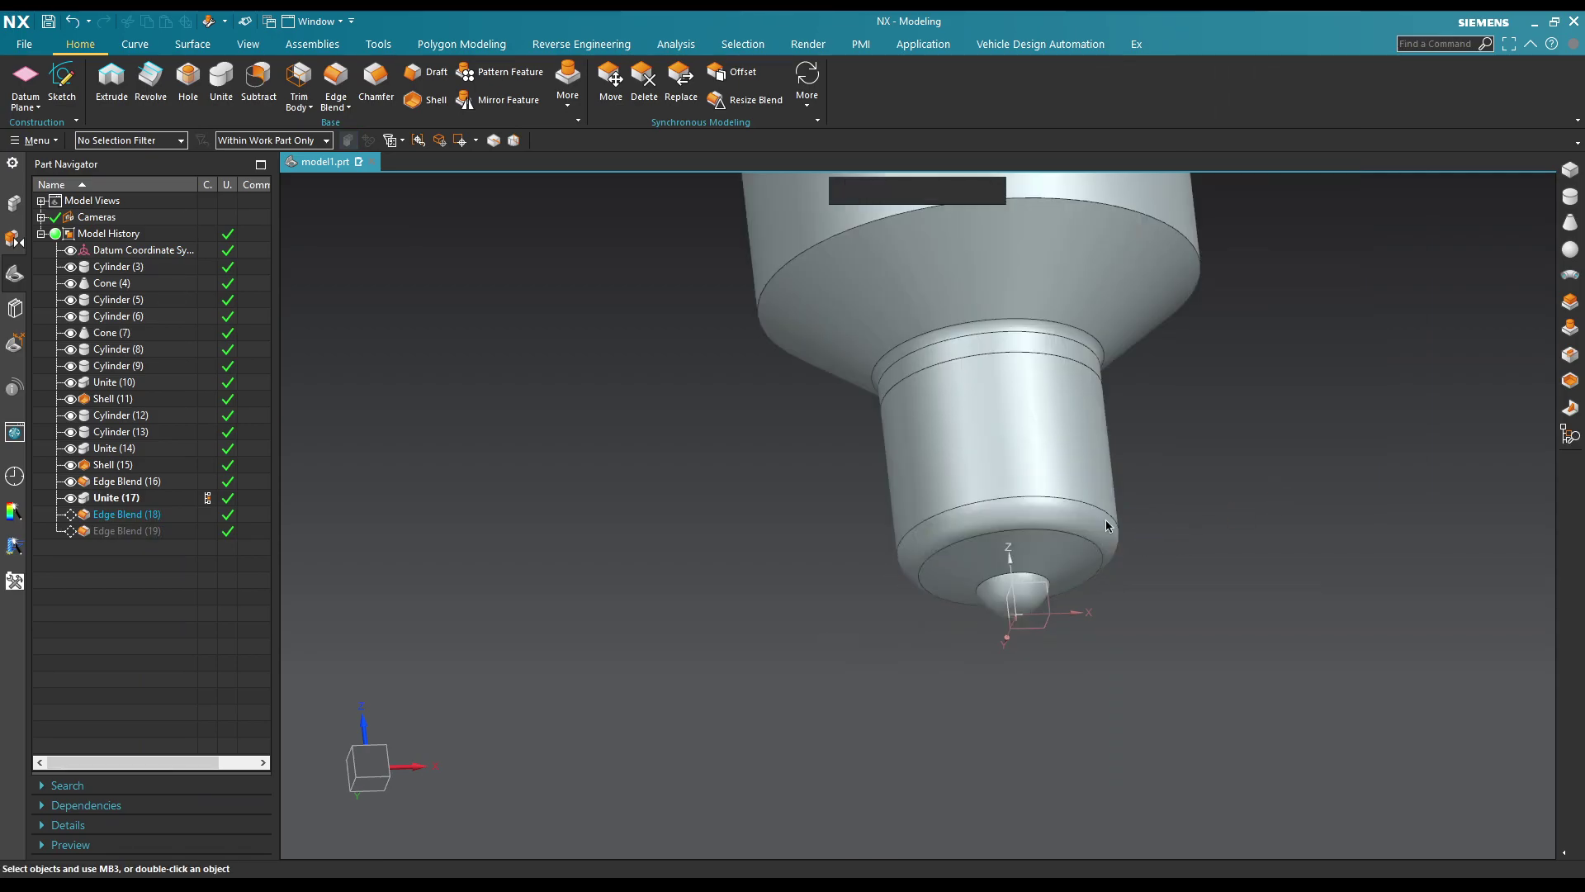
{"action": "mouse_move", "coordinate": [1106, 518]}
{"action": "middle_mouse_down"}
{"action": "mouse_move", "coordinate": [1209, 444]}
{"action": "mouse_move", "coordinate": [1188, 473]}
{"action": "mouse_move", "coordinate": [1178, 371]}
{"action": "mouse_move", "coordinate": [1299, 488]}
{"action": "mouse_move", "coordinate": [1268, 467]}
{"action": "mouse_move", "coordinate": [1252, 364]}
{"action": "middle_mouse_up"}
{"action": "scroll", "coordinate": [1252, 364], "scroll_direction": "up", "scroll_amount": 5}
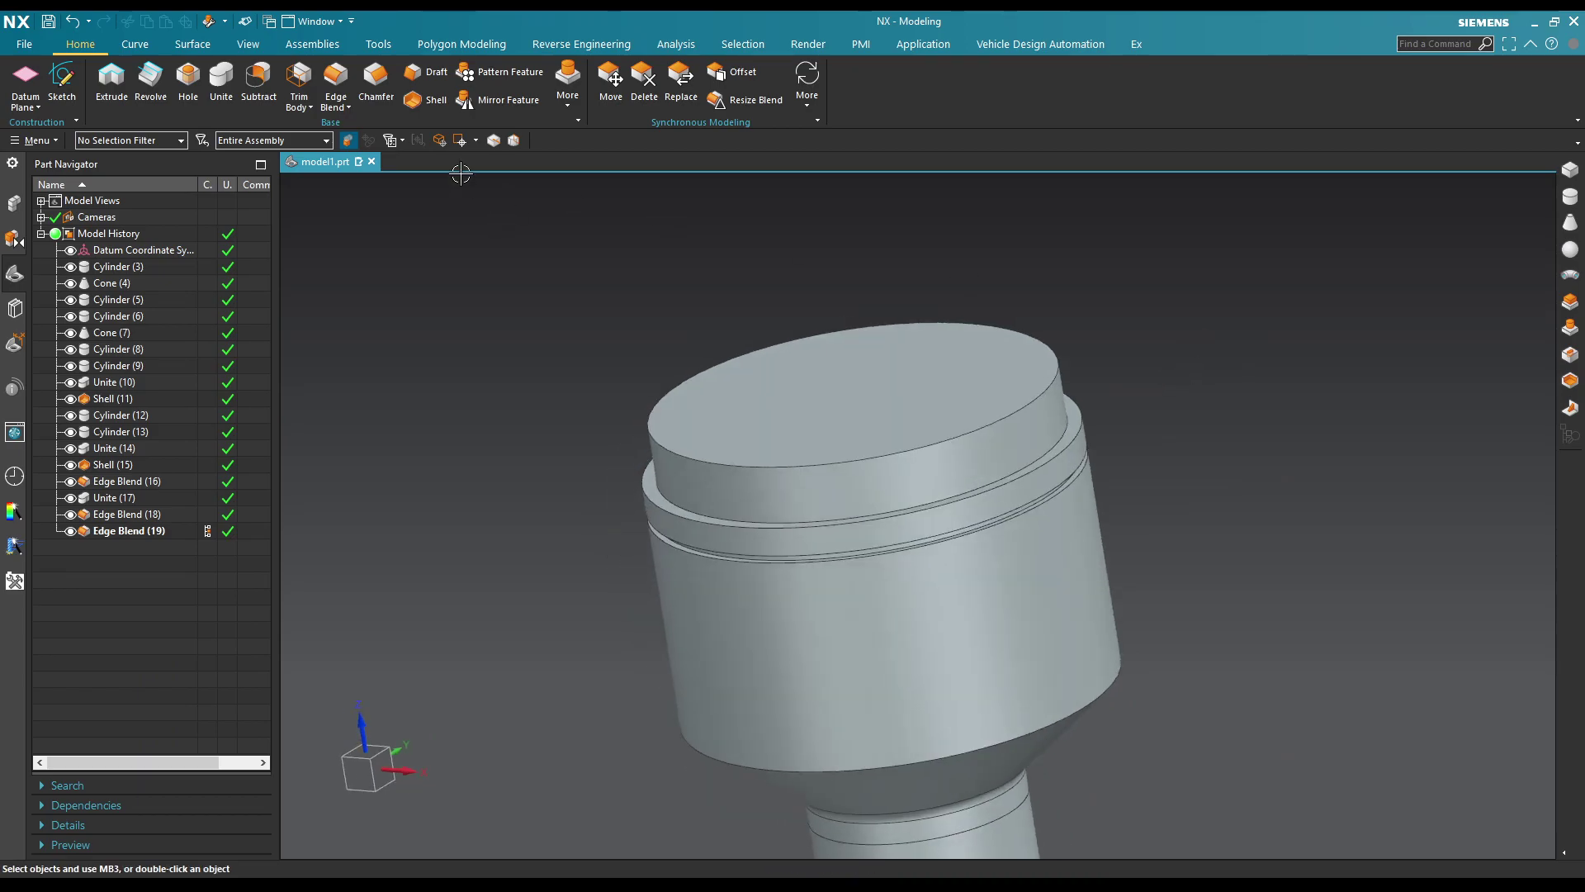
Step: Blend the upper cylinder's bottom edge and top rim at 1 mm
{"action": "key", "text": "F4"}
{"action": "middle_click_drag", "start_coordinate": [1168, 643], "coordinate": [1095, 640]}
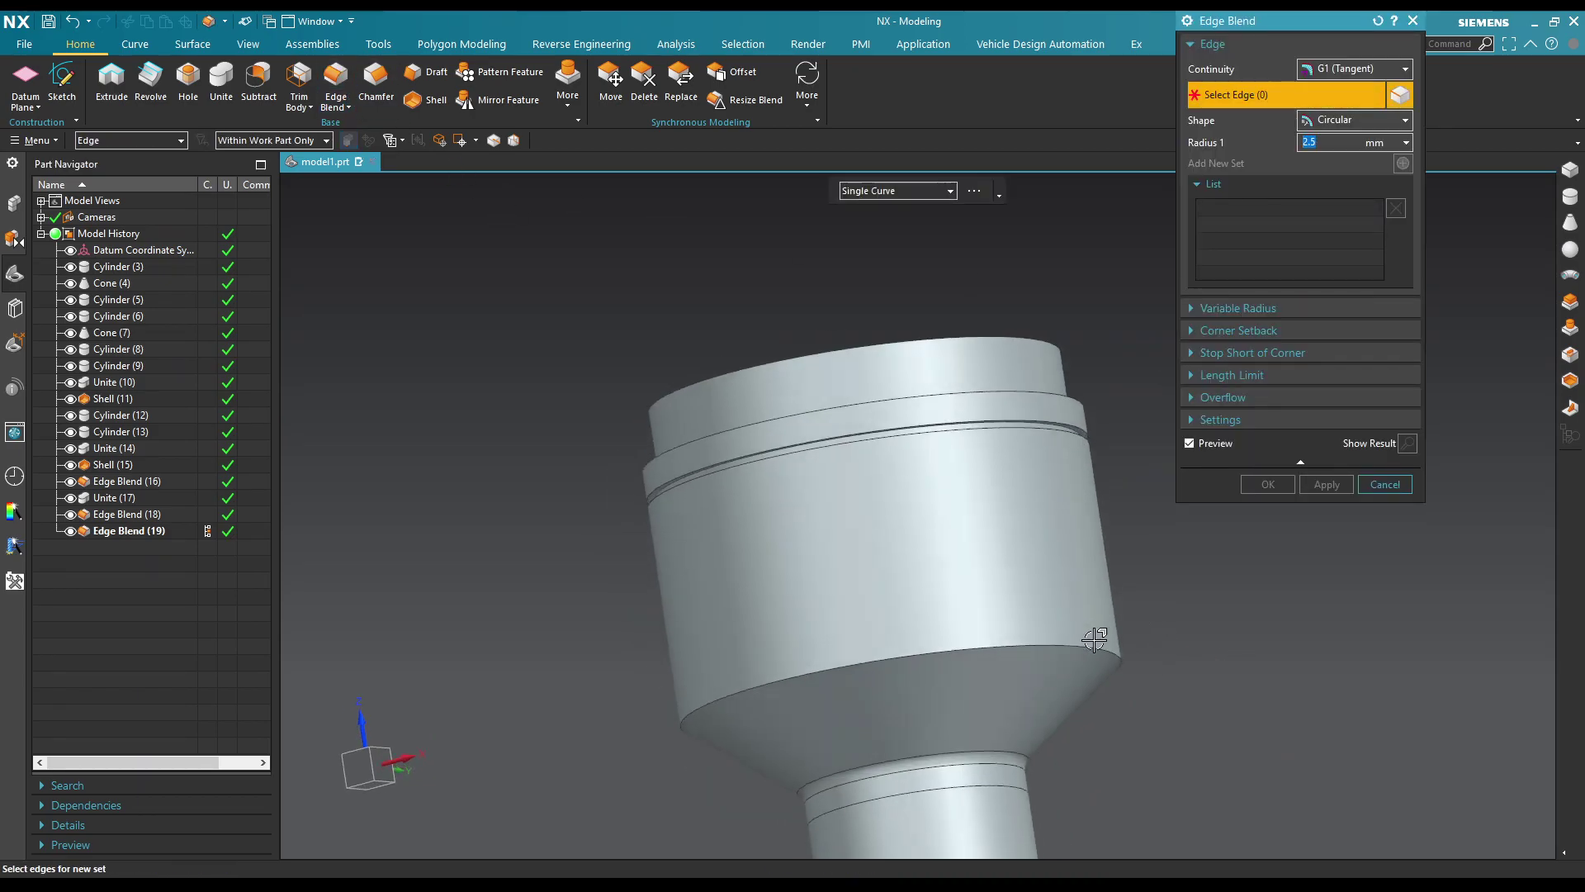
{"action": "left_click", "coordinate": [1107, 654]}
{"action": "type", "text": "1"}
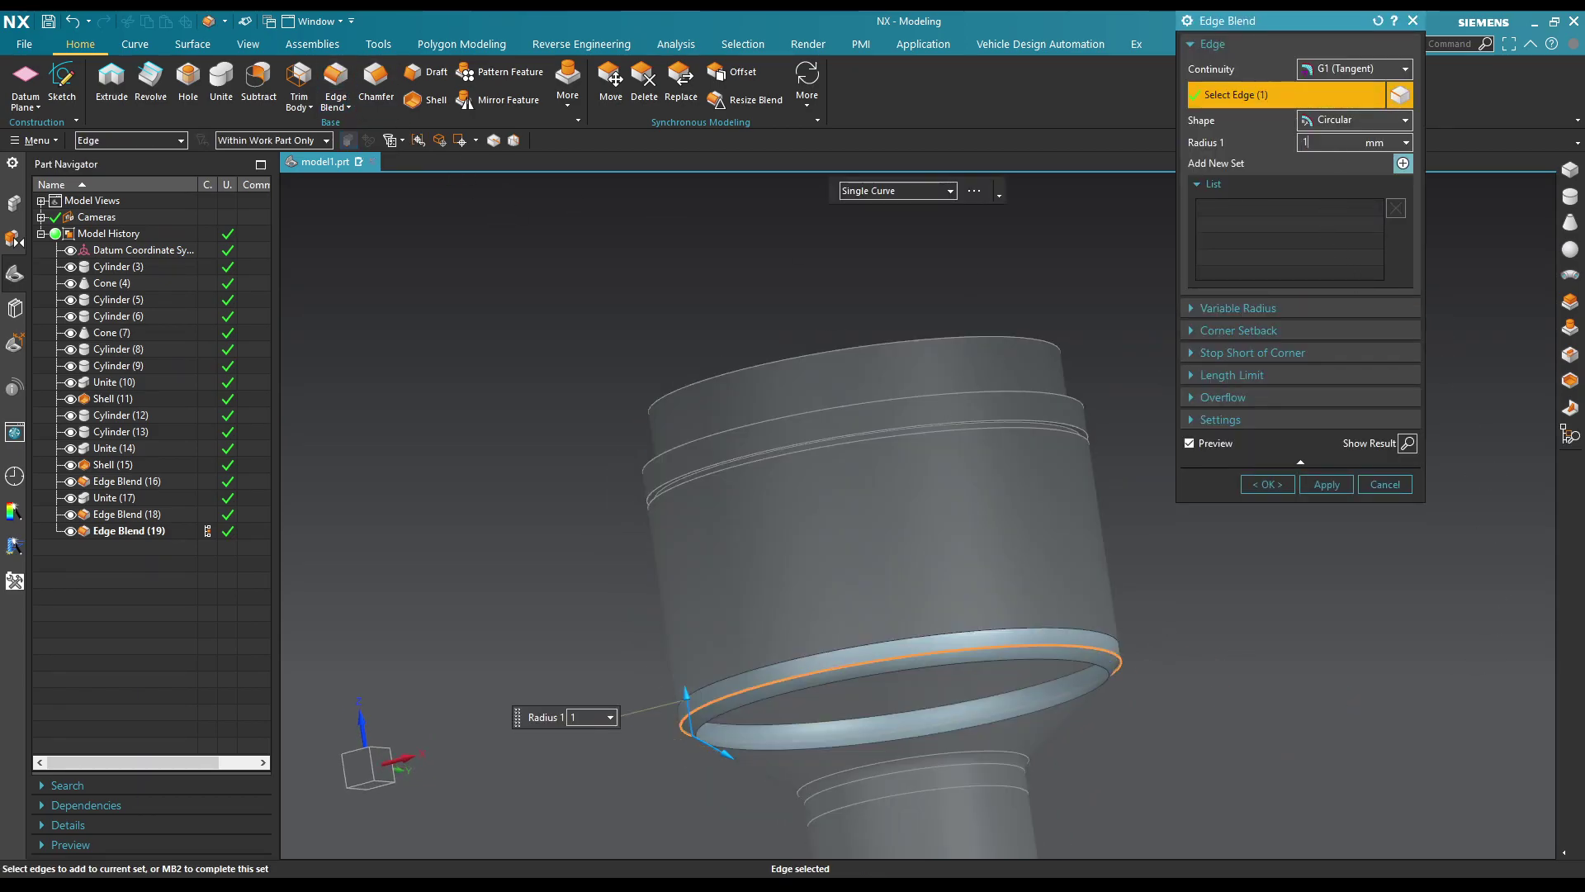
{"action": "key", "text": "Return"}
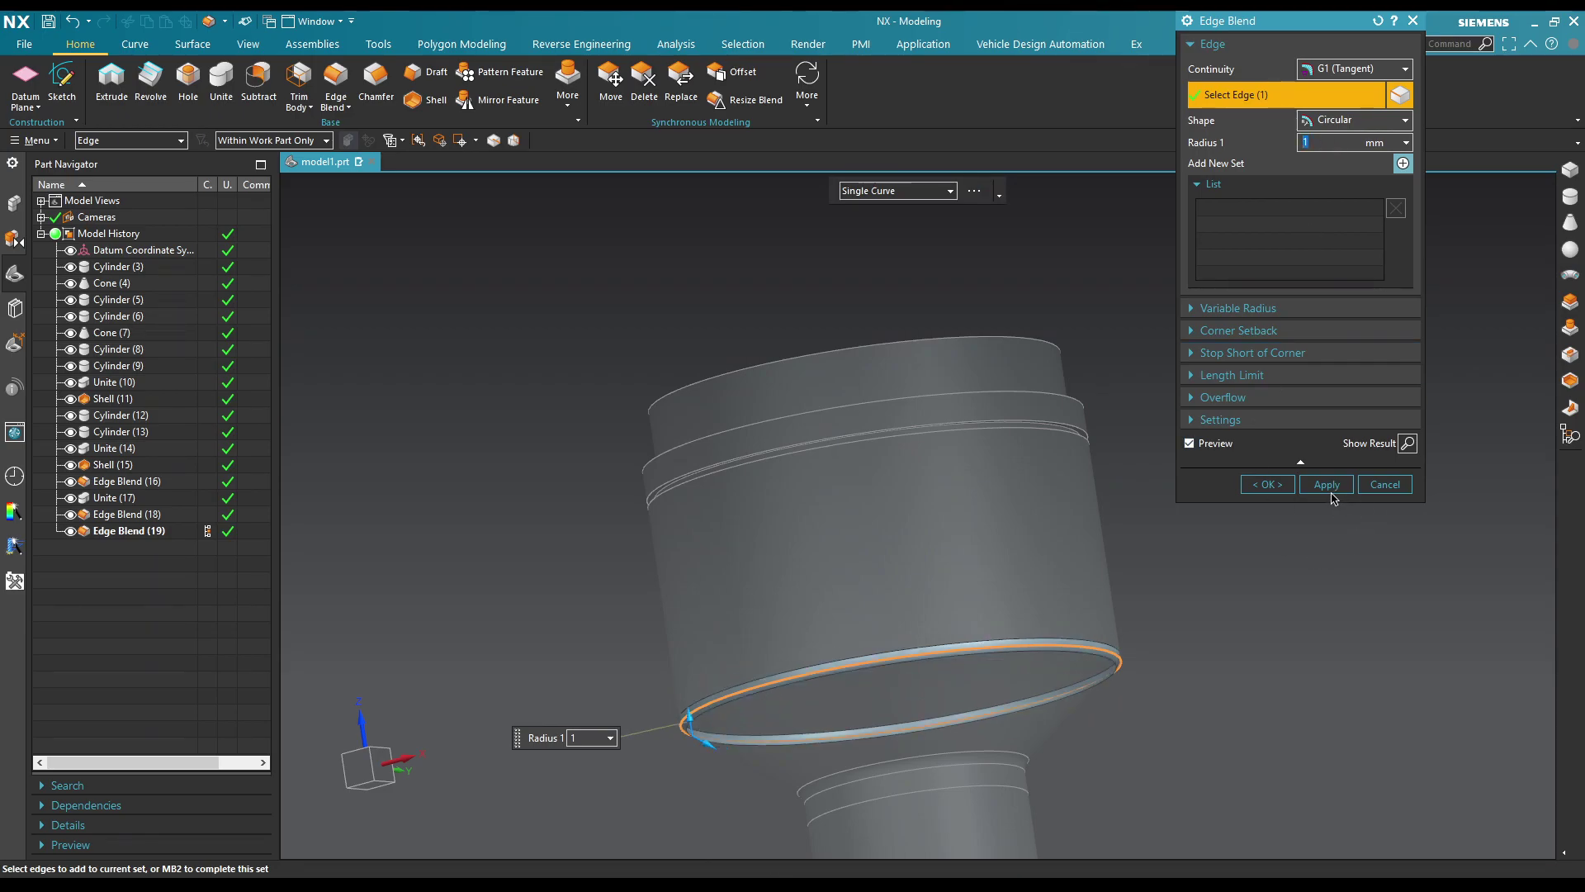
{"action": "left_click", "coordinate": [1327, 484]}
{"action": "left_click", "coordinate": [1038, 338]}
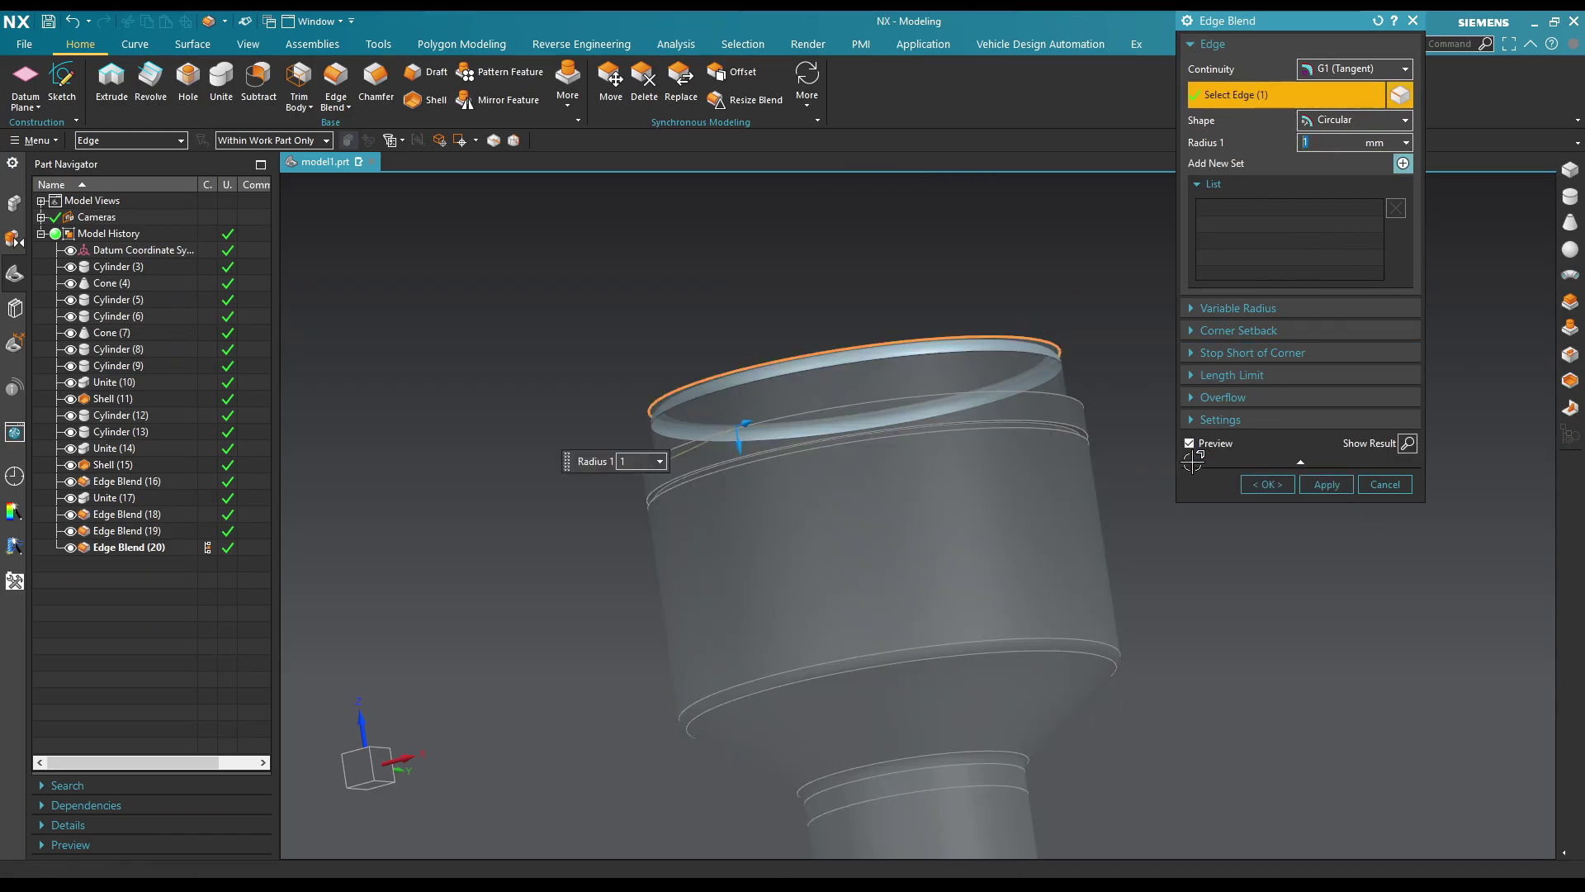
{"action": "left_click", "coordinate": [1327, 485]}
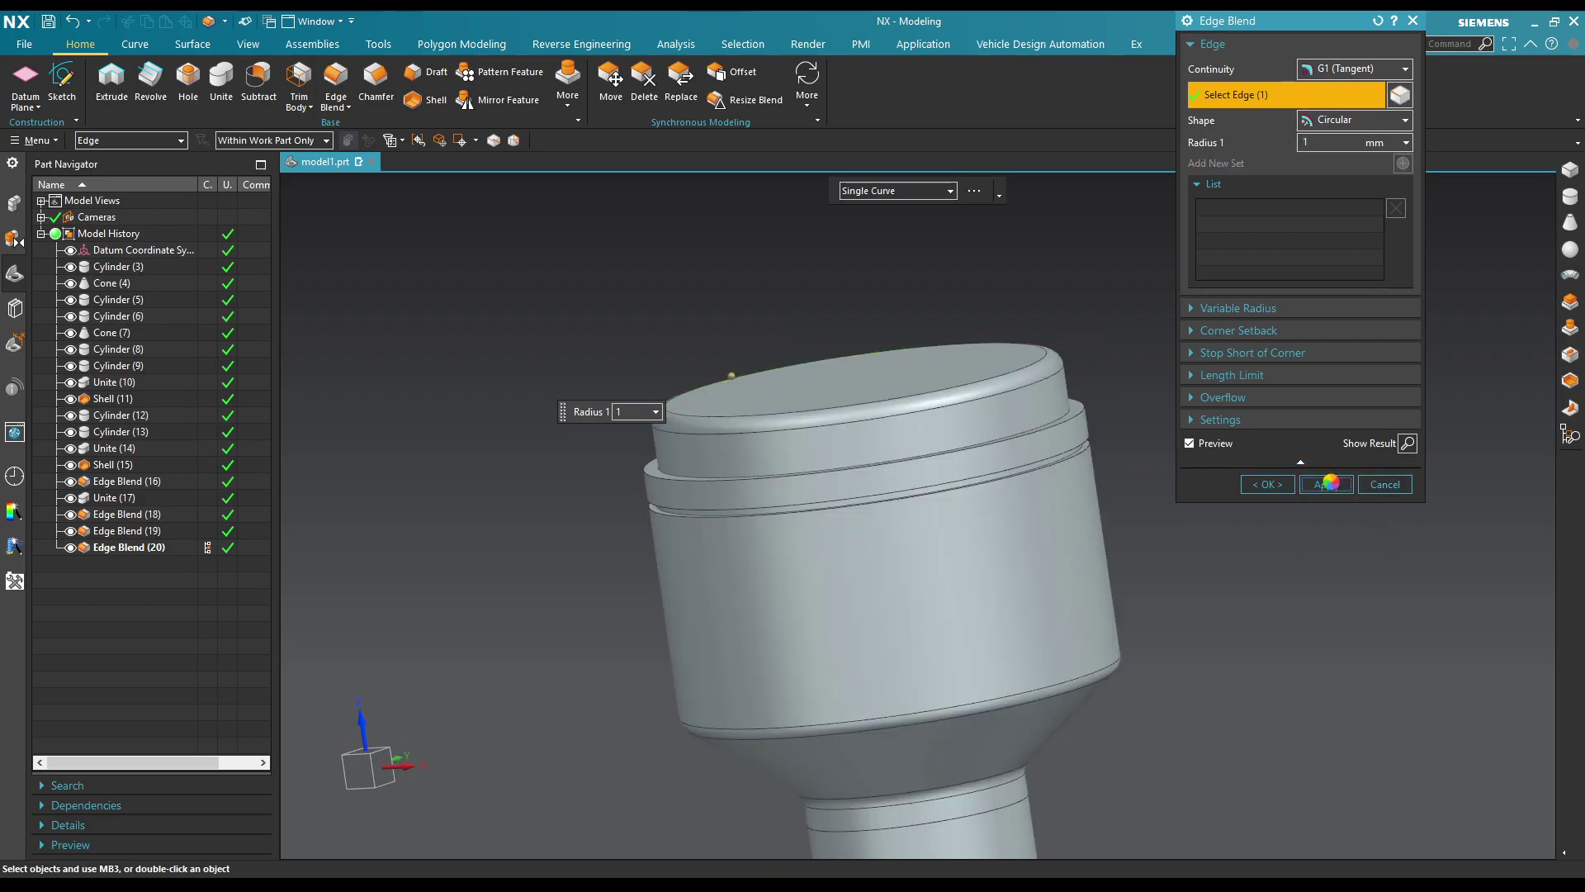
Step: Round five groove edges on the upper cylinder at 0.1 mm
{"action": "scroll", "coordinate": [1114, 343], "scroll_direction": "up", "scroll_amount": 2}
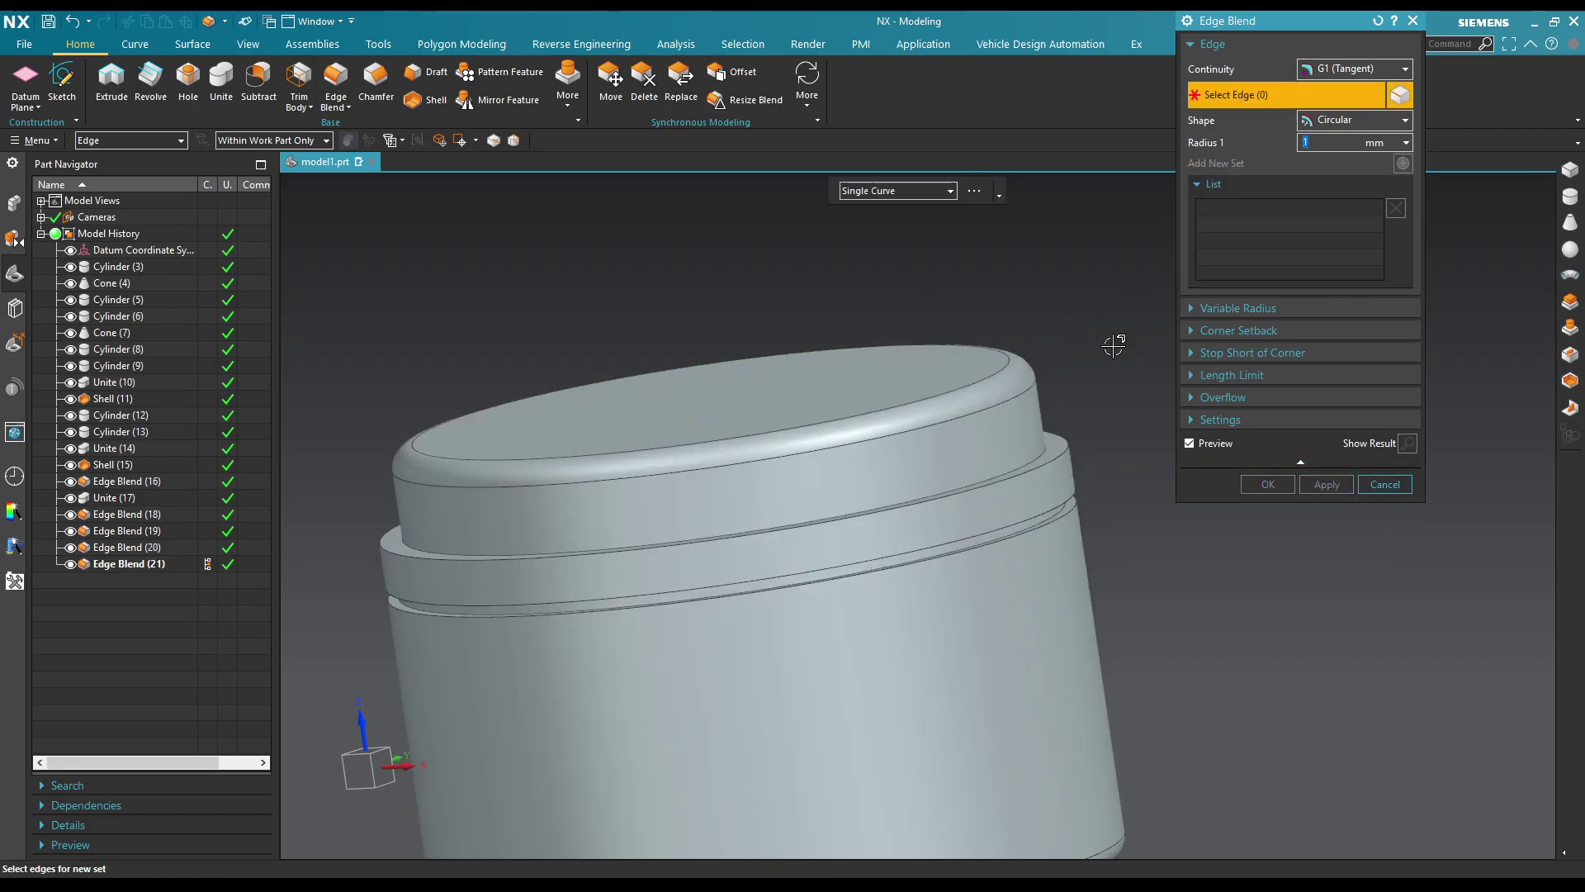
{"action": "left_click", "coordinate": [1038, 452]}
{"action": "left_click", "coordinate": [1062, 463]}
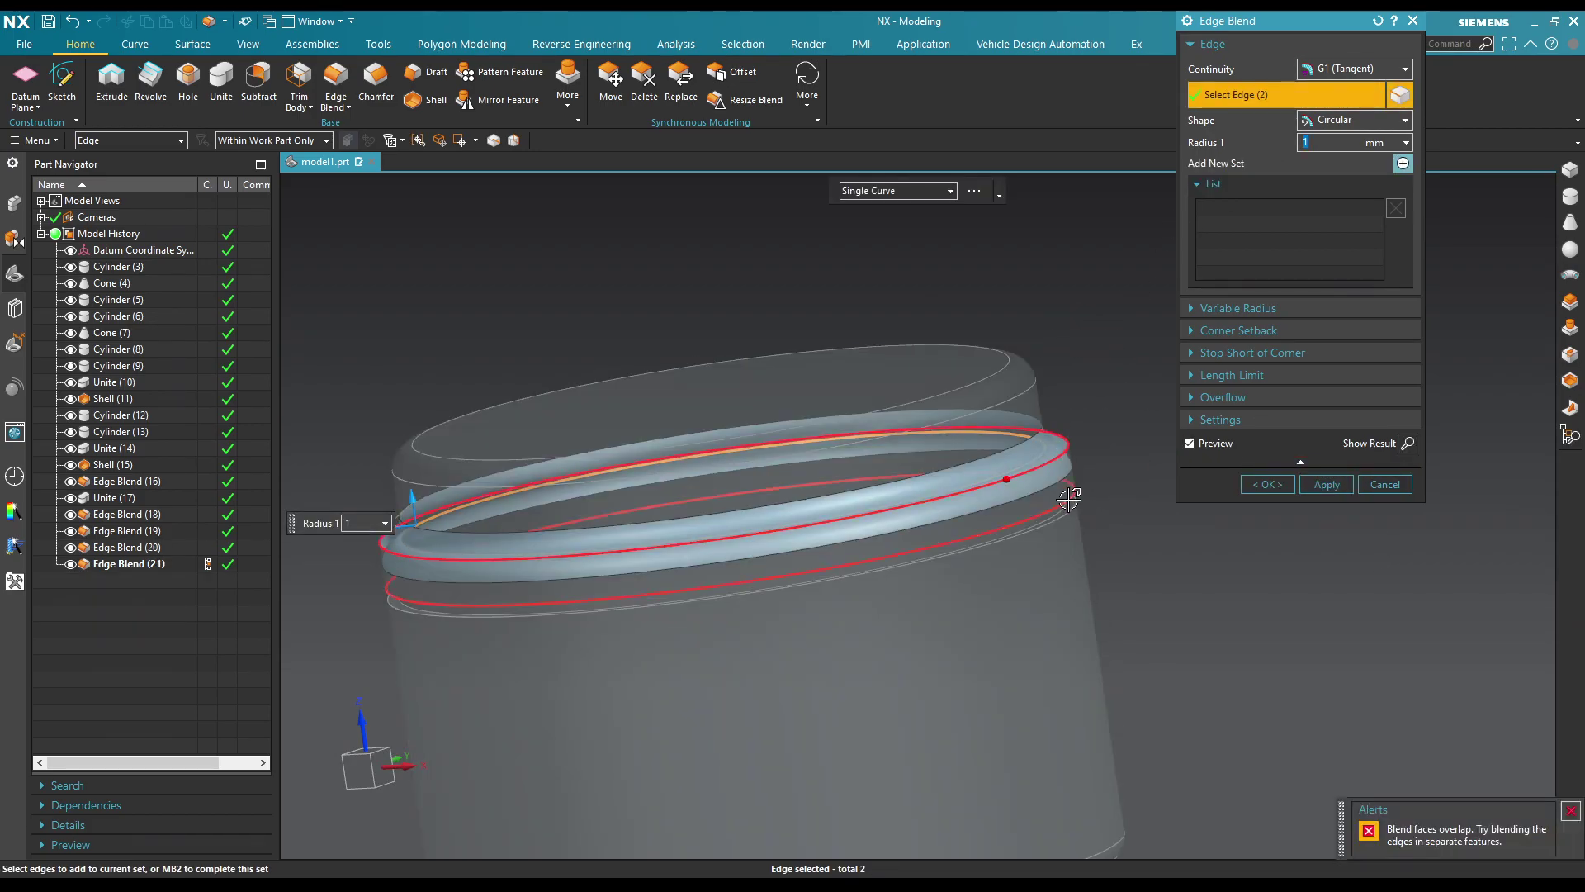
{"action": "left_click", "coordinate": [1068, 499]}
{"action": "middle_click_drag", "start_coordinate": [1068, 499], "coordinate": [1102, 526]}
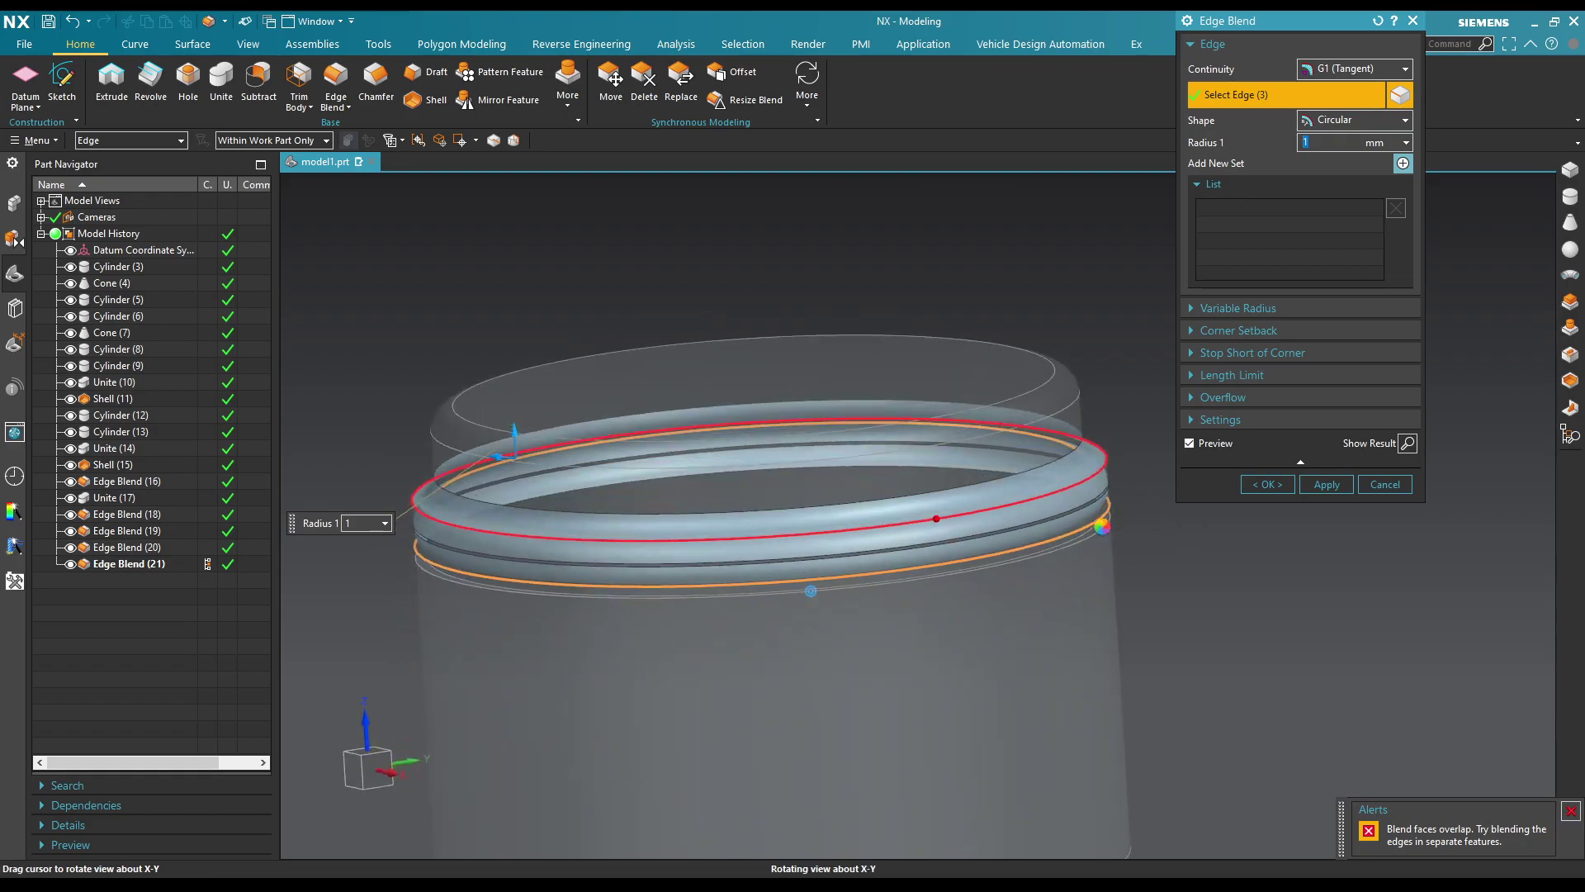
{"action": "left_click", "coordinate": [1101, 528]}
{"action": "scroll", "coordinate": [1073, 532], "scroll_direction": "up", "scroll_amount": 3}
{"action": "type", "text": "0.1"}
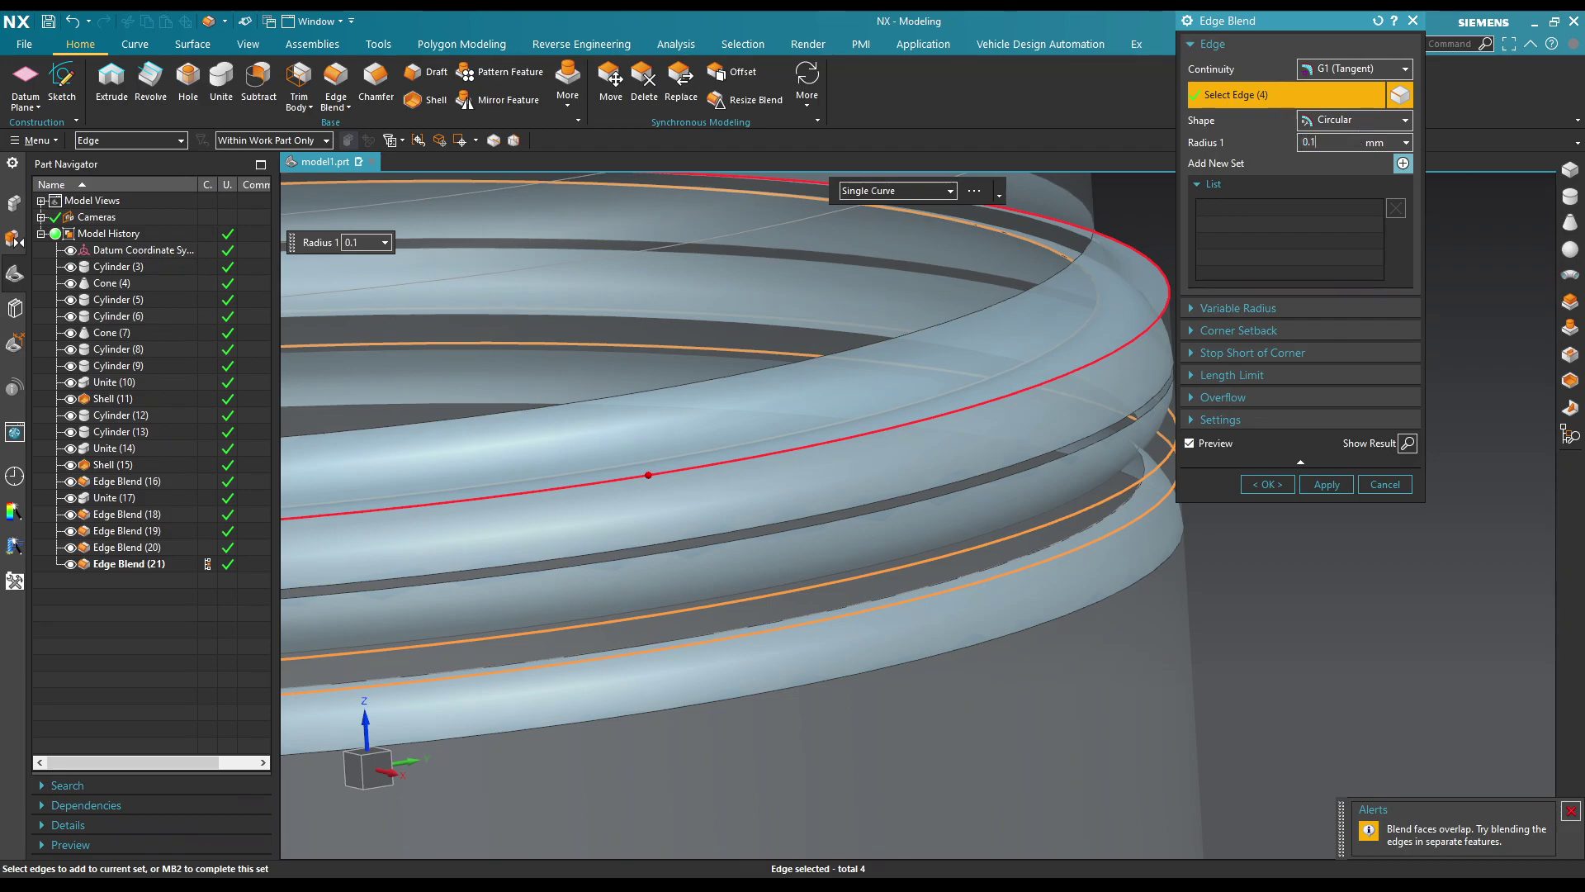
{"action": "key", "text": "Return"}
{"action": "left_click", "coordinate": [1165, 356]}
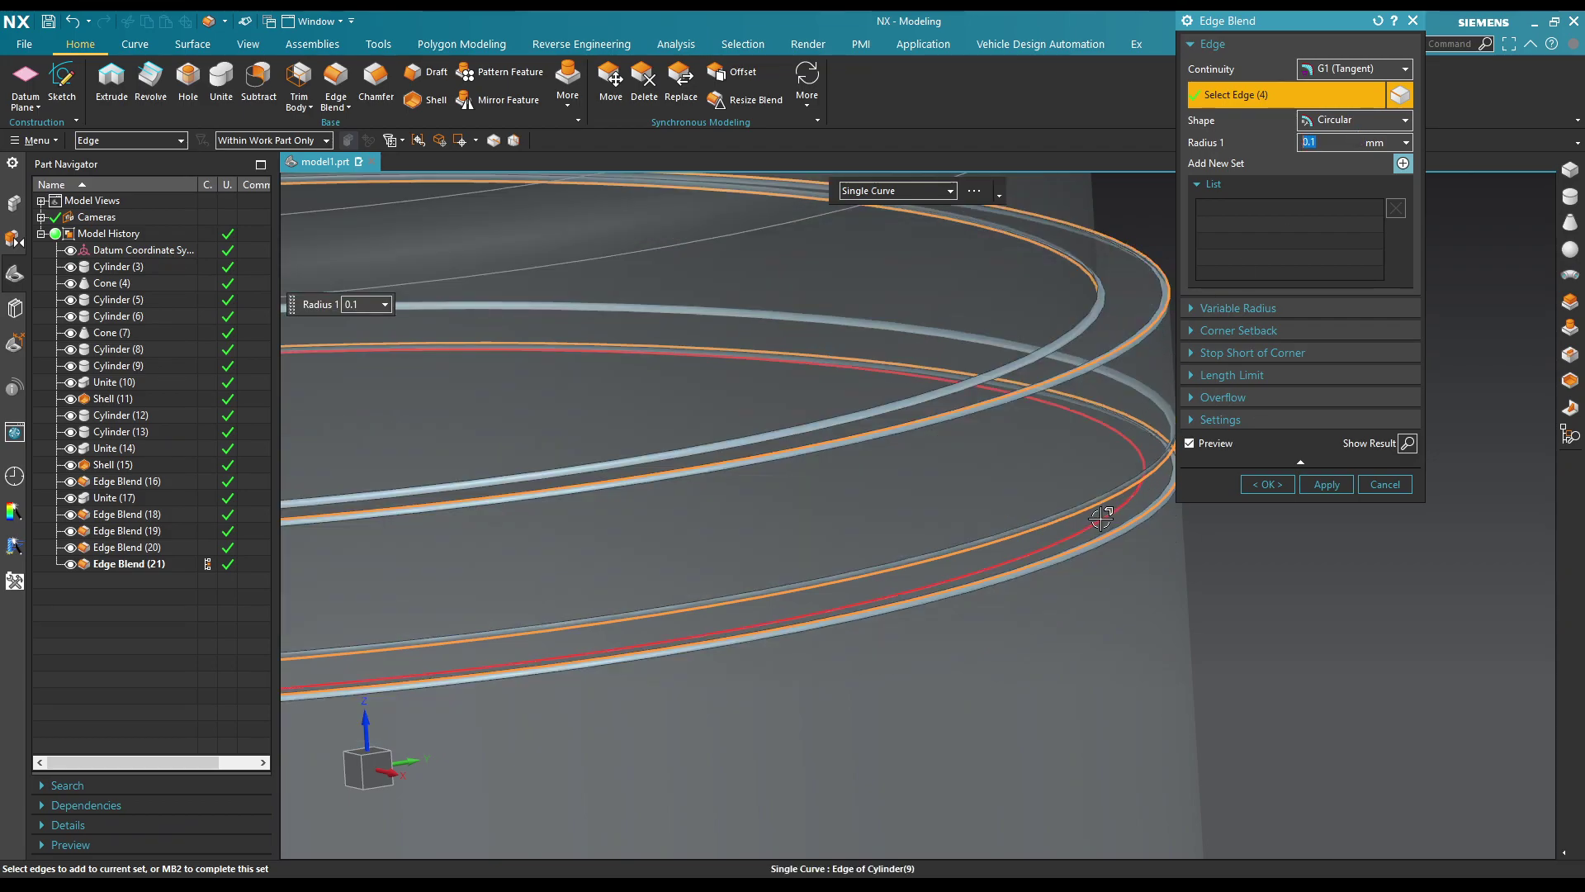
{"action": "scroll", "coordinate": [1024, 306], "scroll_direction": "down", "scroll_amount": 5}
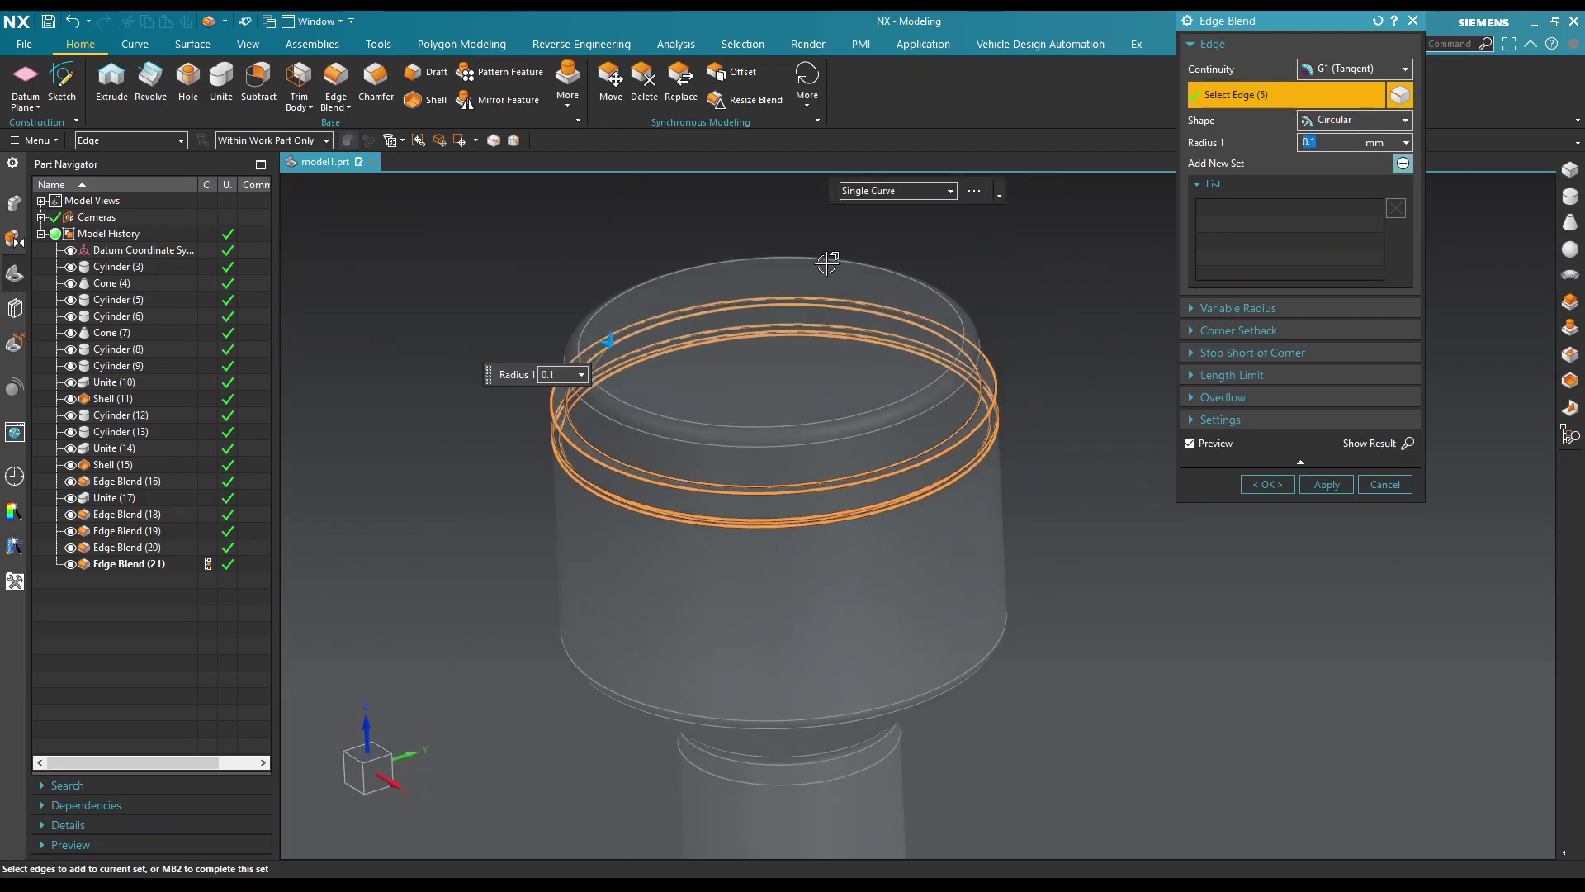
{"action": "left_click", "coordinate": [1267, 483]}
Step: Start a Helix curve from the curve tools
{"action": "scroll", "coordinate": [1092, 528], "scroll_direction": "down", "scroll_amount": 2}
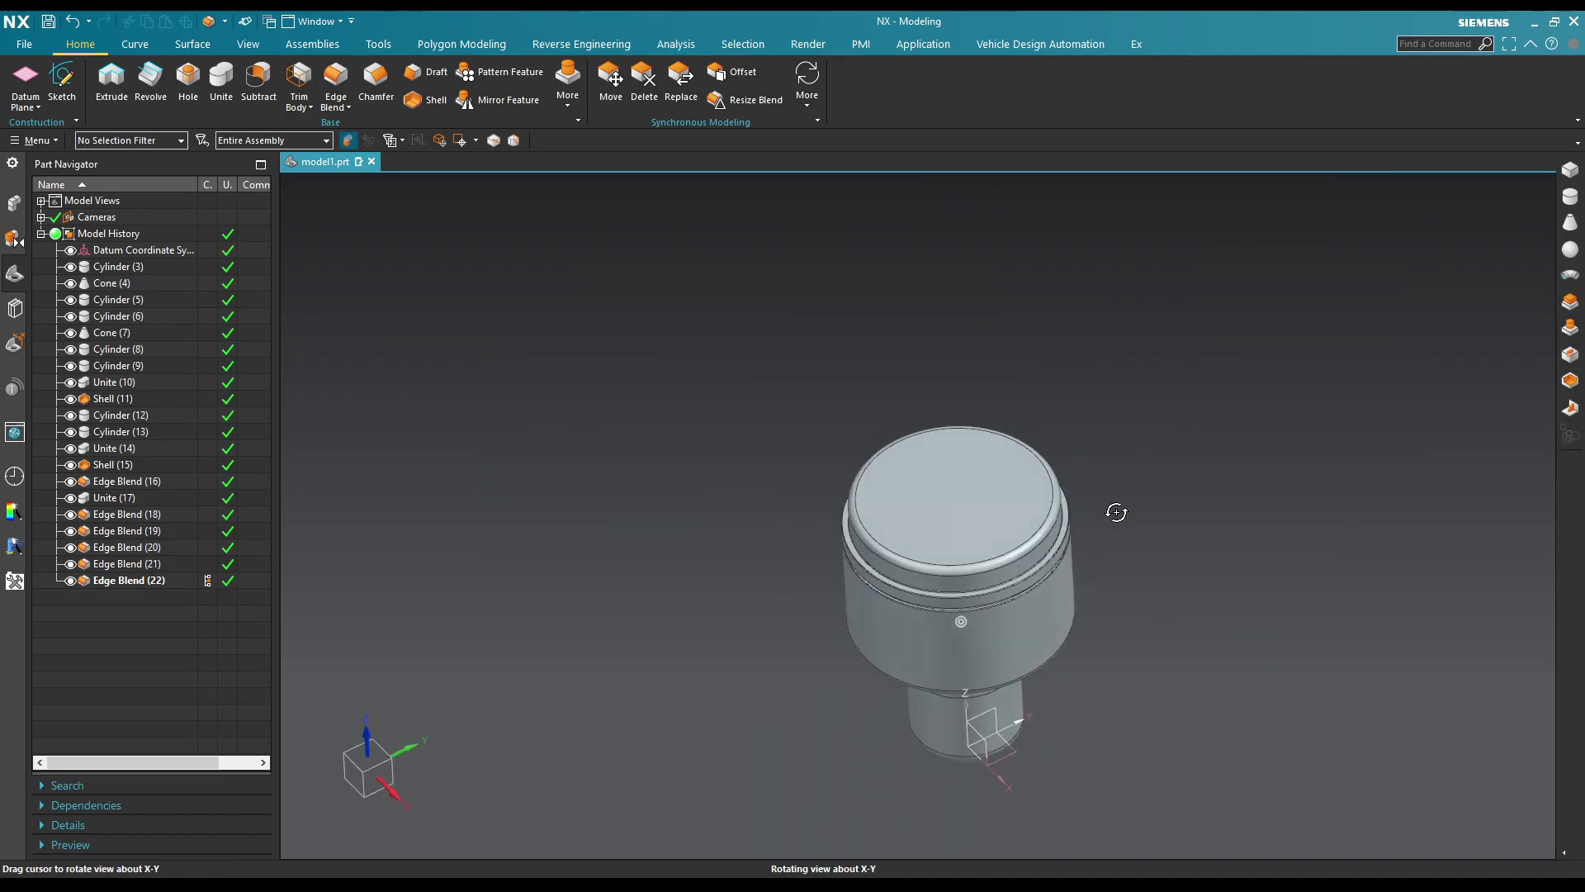
{"action": "scroll", "coordinate": [1106, 529], "scroll_direction": "up", "scroll_amount": 5}
{"action": "middle_click_drag", "start_coordinate": [1290, 572], "coordinate": [1287, 547]}
{"action": "scroll", "coordinate": [1287, 547], "scroll_direction": "down", "scroll_amount": 4}
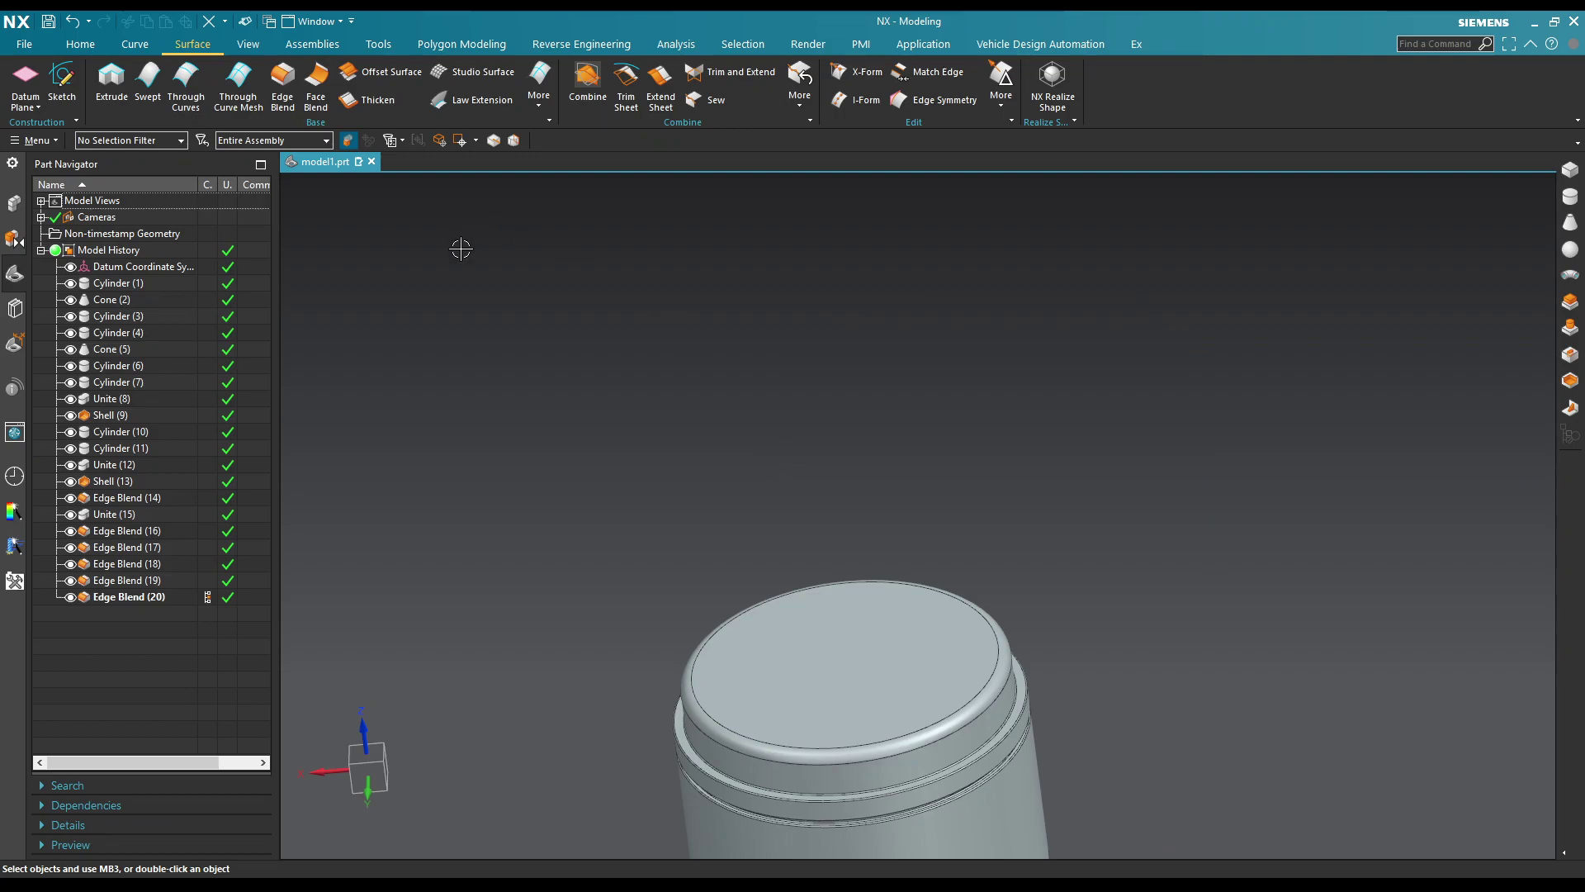
{"action": "left_click", "coordinate": [135, 48]}
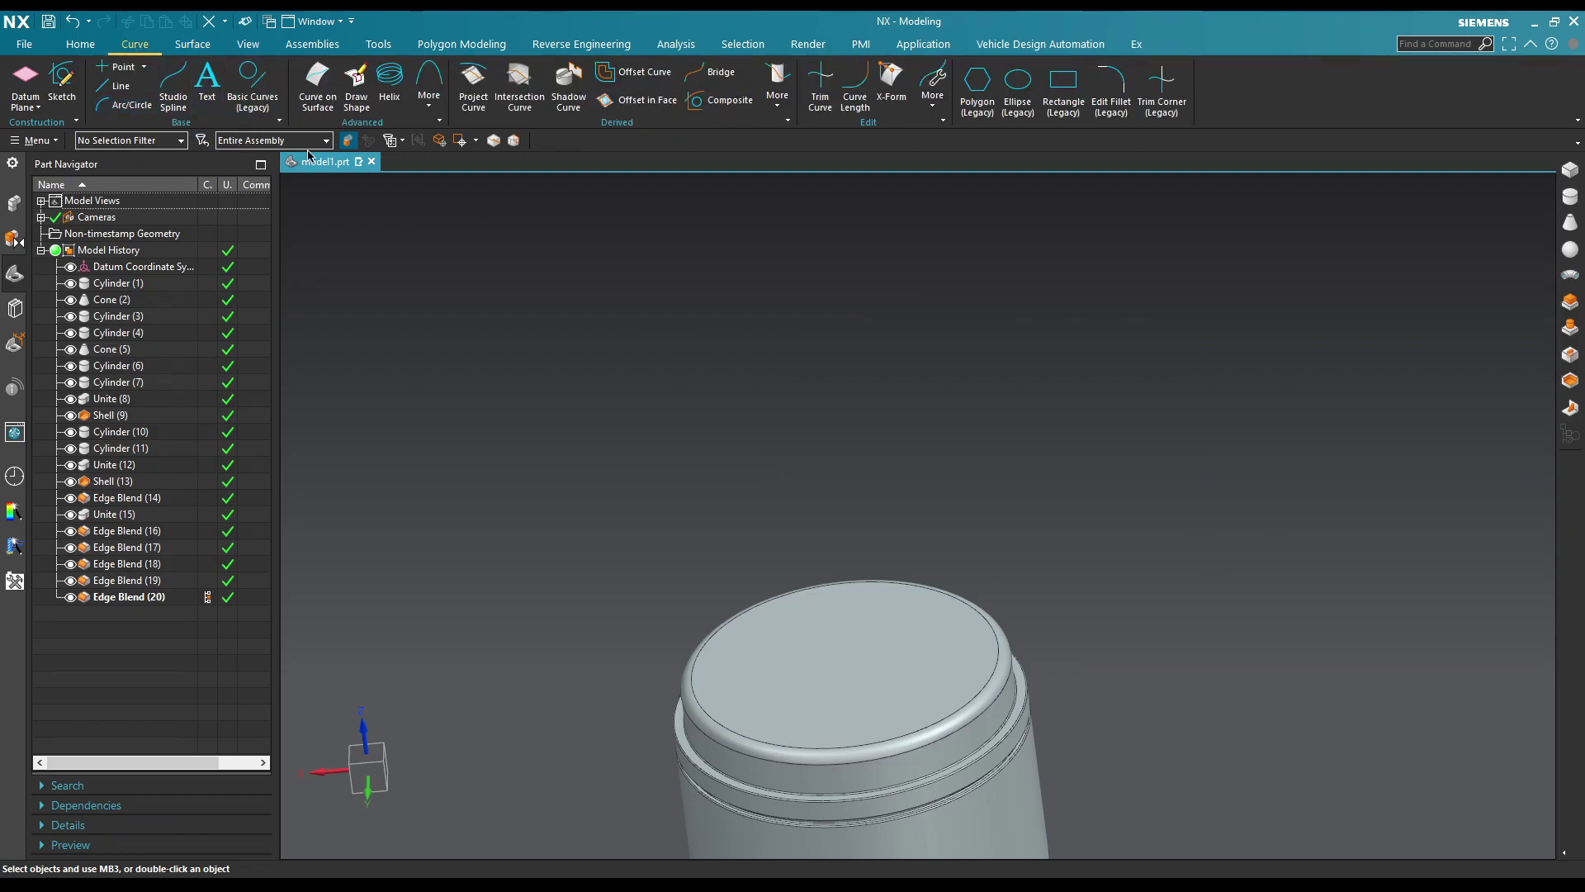
{"action": "left_click", "coordinate": [389, 78]}
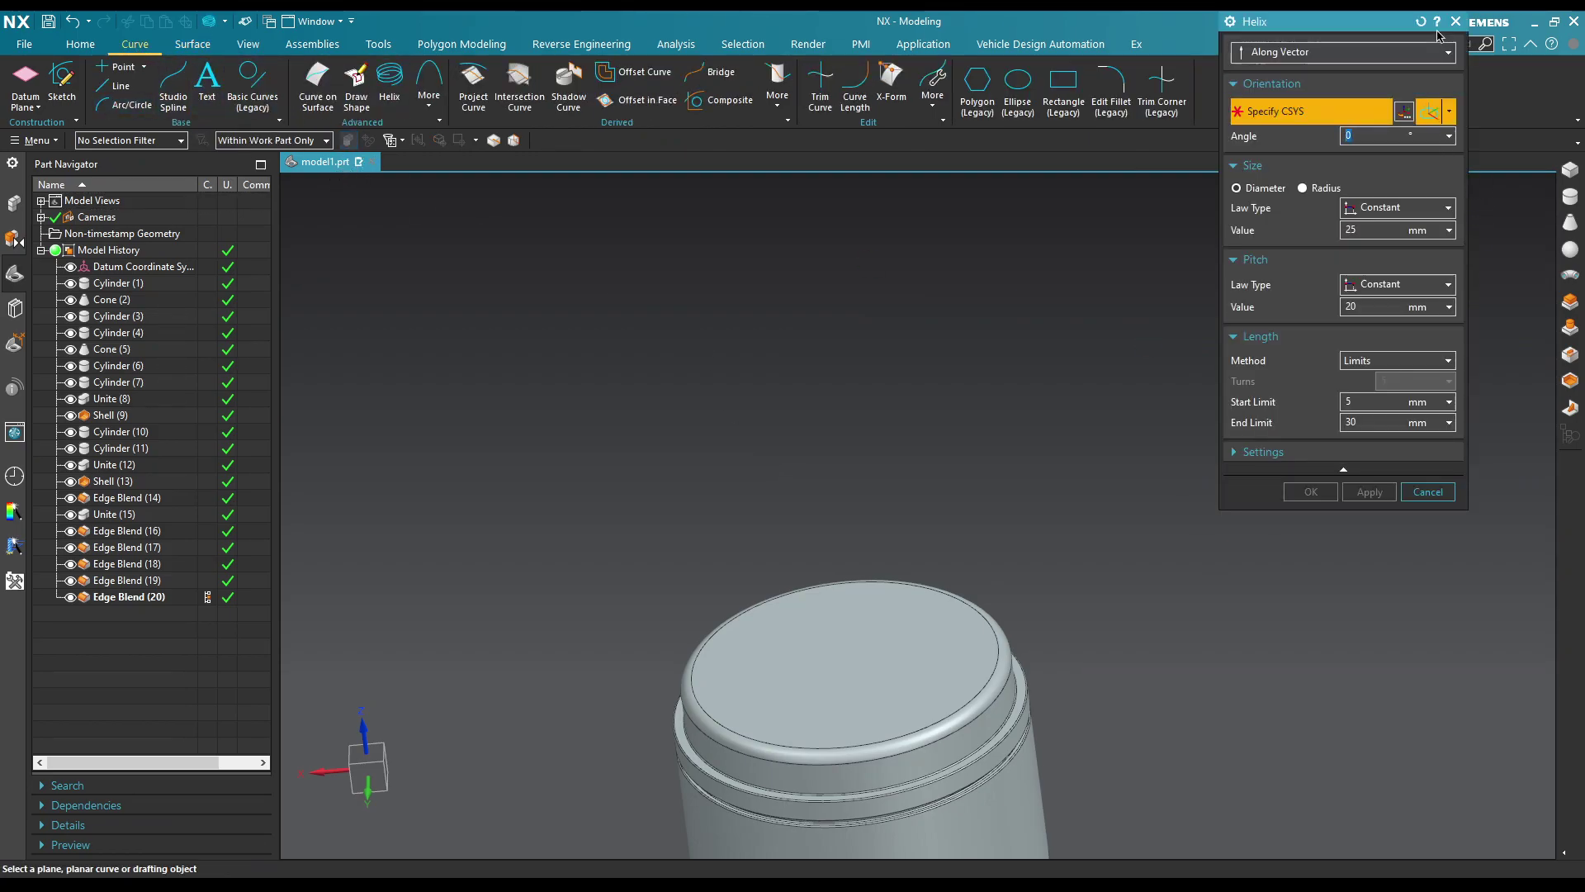
Step: Reset the helix to defaults and try inferring its orientation from the top rim edge
{"action": "left_click", "coordinate": [1420, 21]}
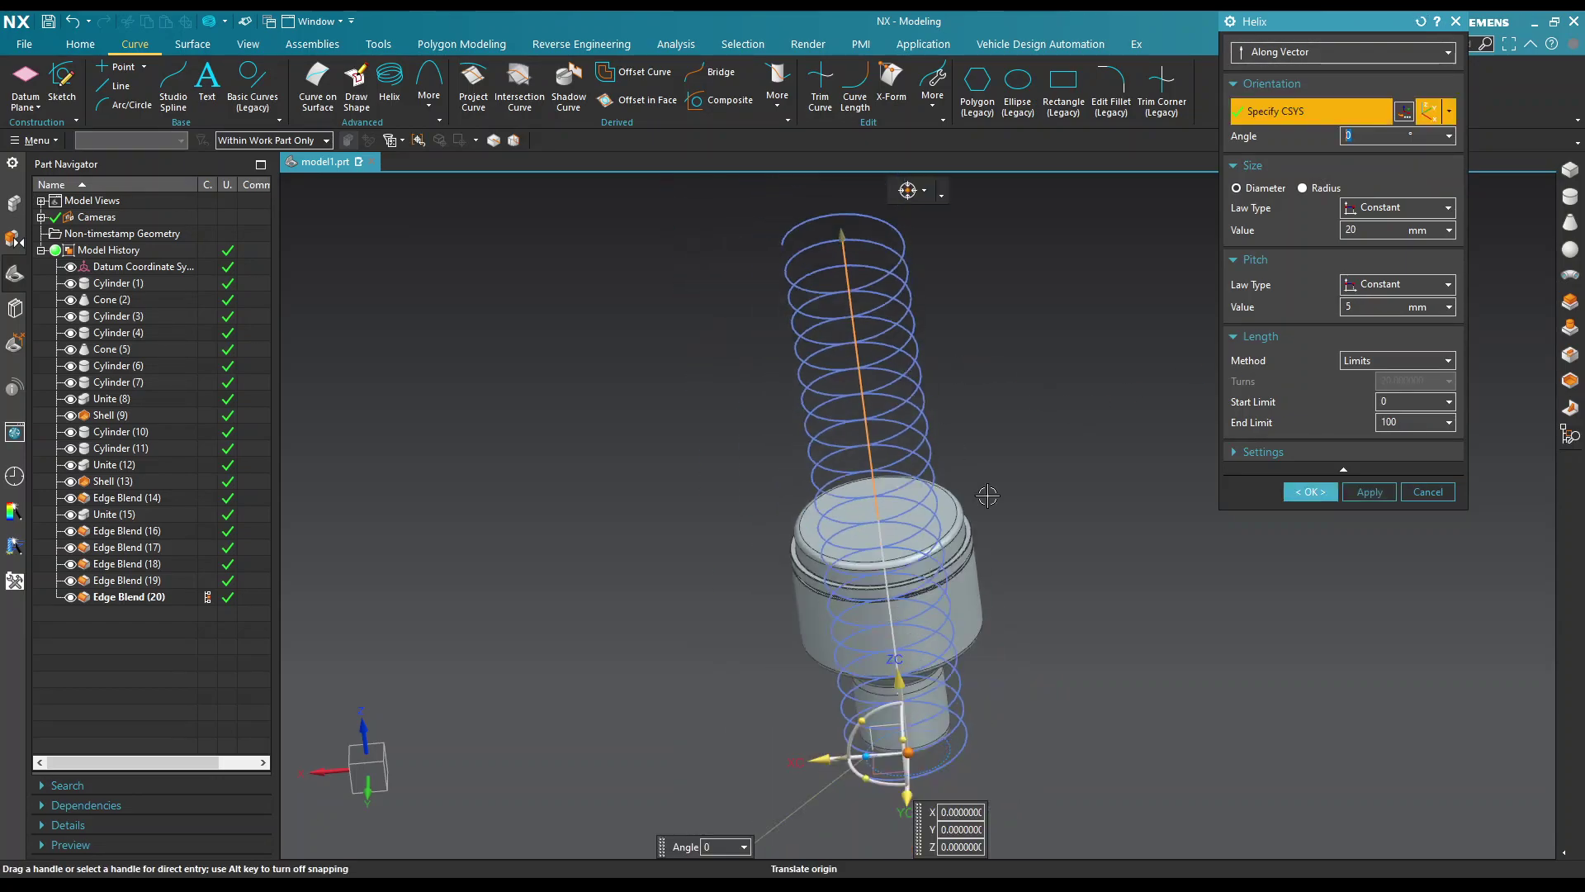
{"action": "middle_click_drag", "start_coordinate": [987, 496], "coordinate": [1024, 506]}
{"action": "left_click", "coordinate": [1449, 110]}
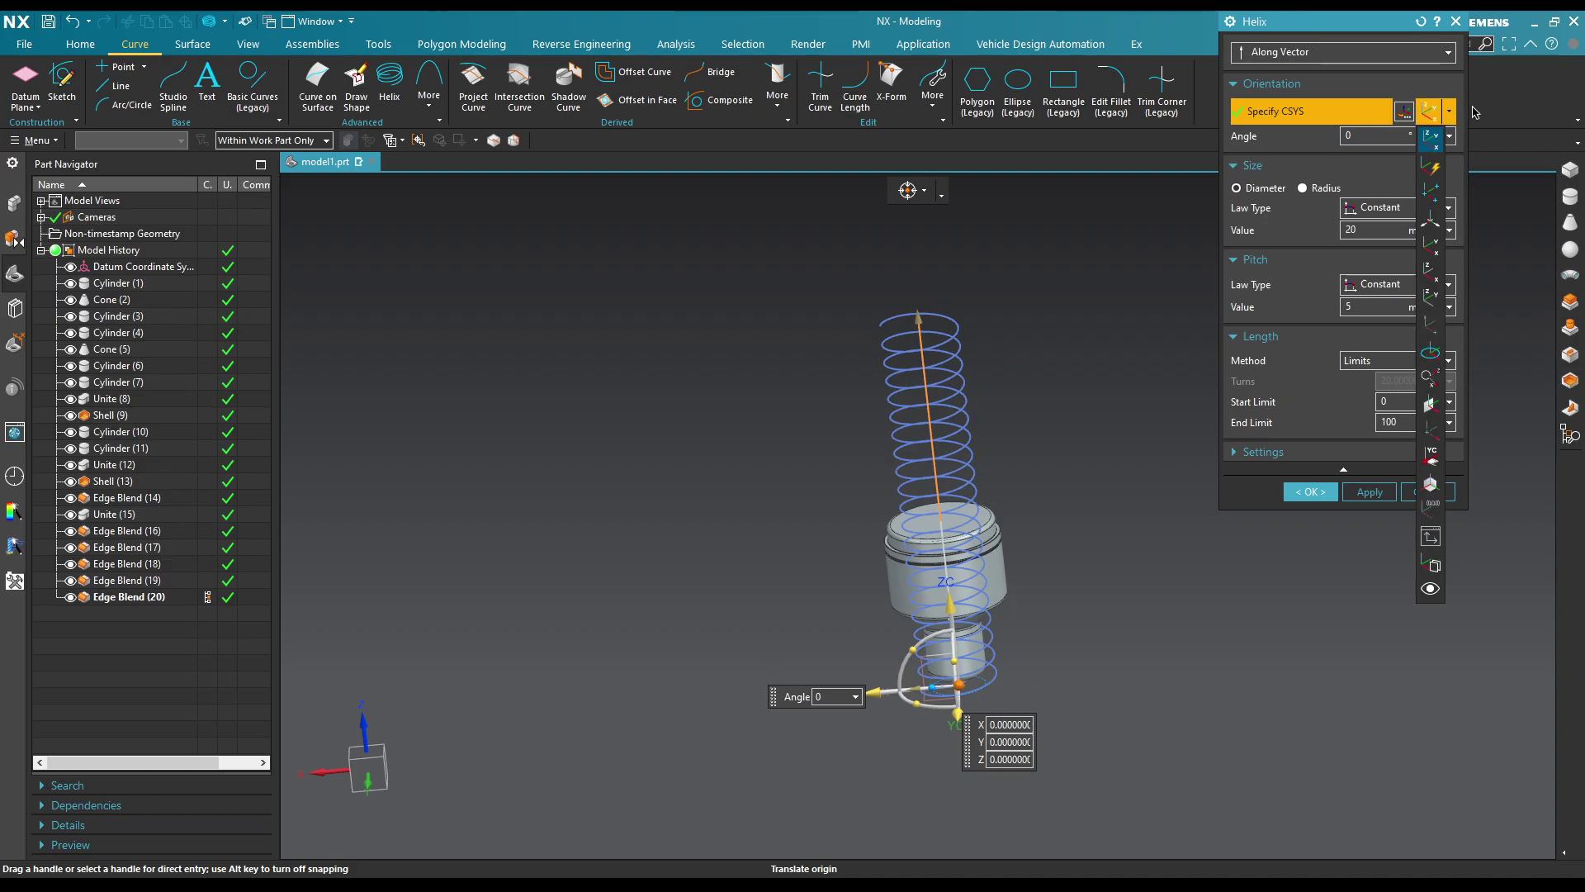
{"action": "left_click", "coordinate": [1437, 171]}
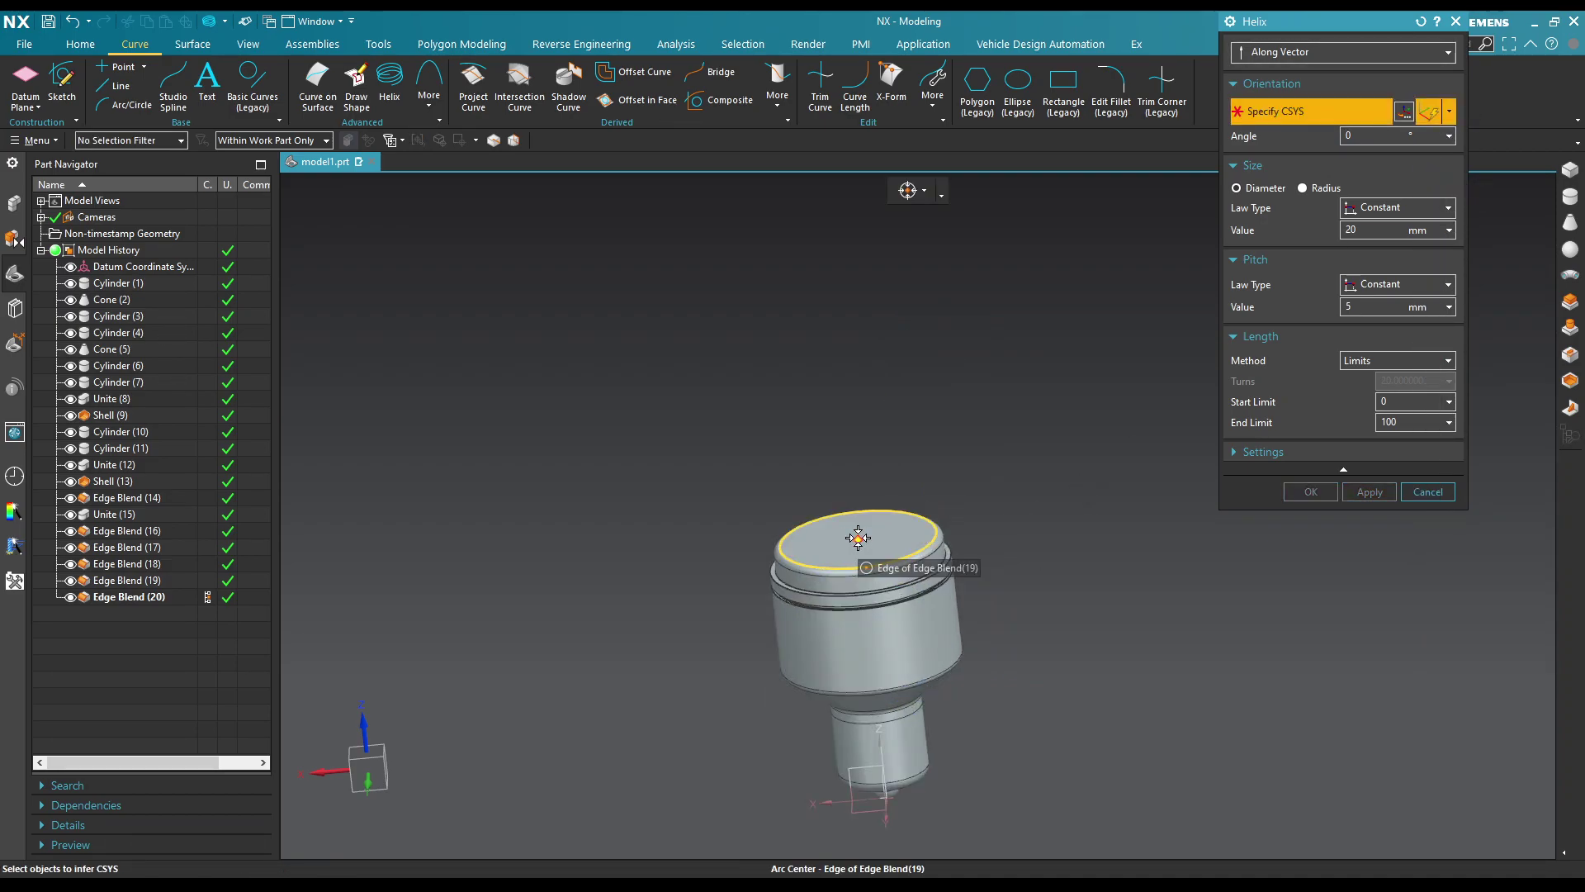
{"action": "left_click", "coordinate": [858, 538]}
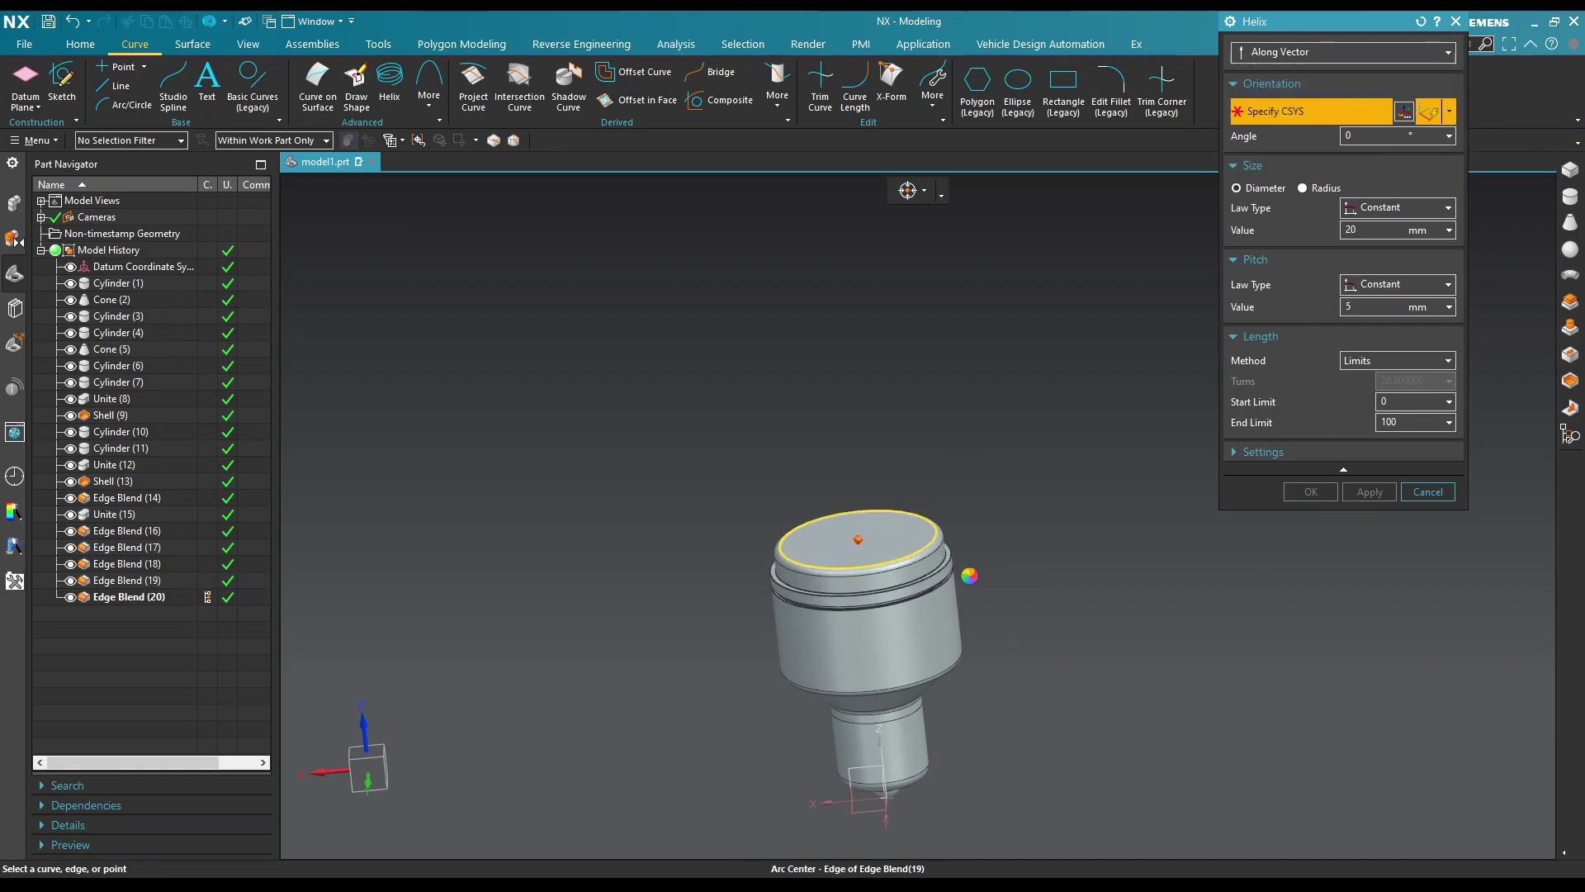
{"action": "left_click", "coordinate": [907, 554]}
{"action": "left_click", "coordinate": [1571, 823]}
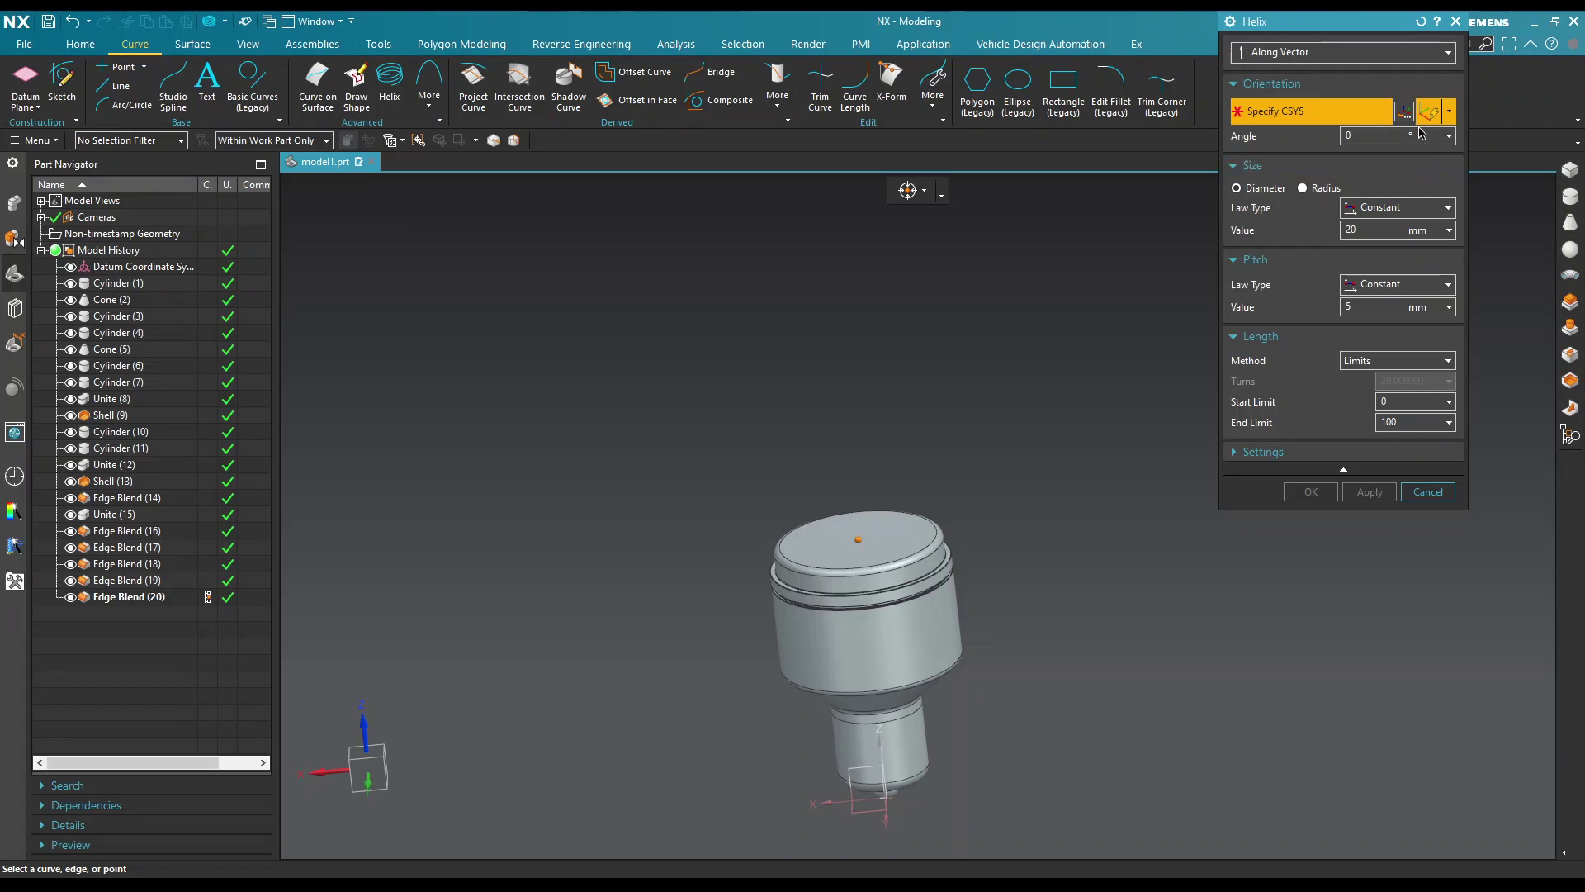
Step: Orient the helix with an inferred CSYS on the base's top circular edge
{"action": "key", "text": "Escape"}
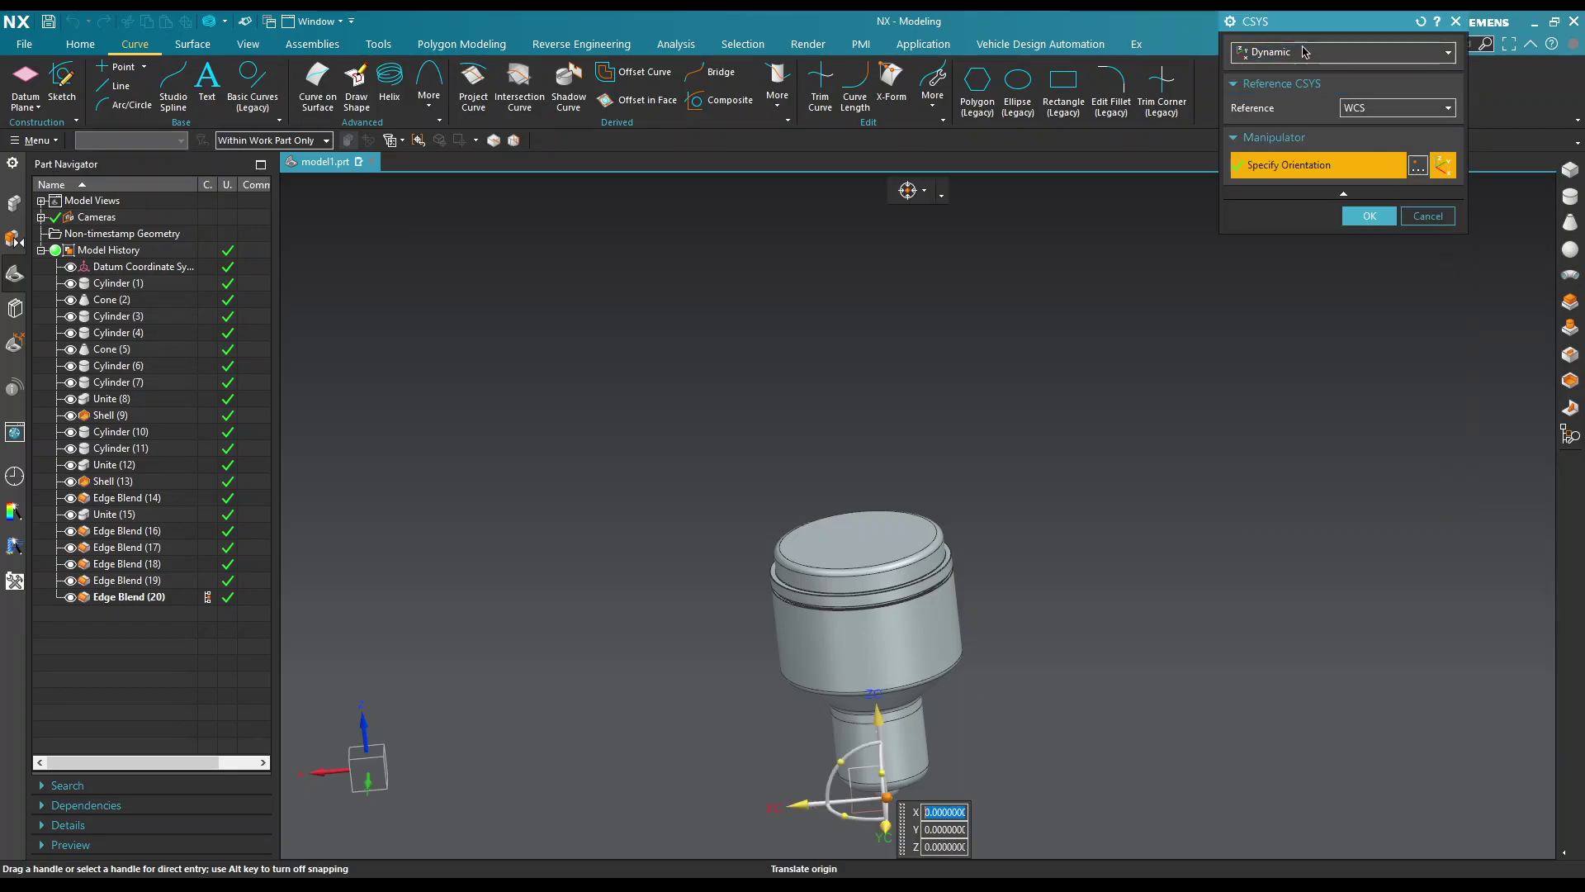
{"action": "left_click", "coordinate": [1292, 52]}
{"action": "left_click", "coordinate": [1267, 88]}
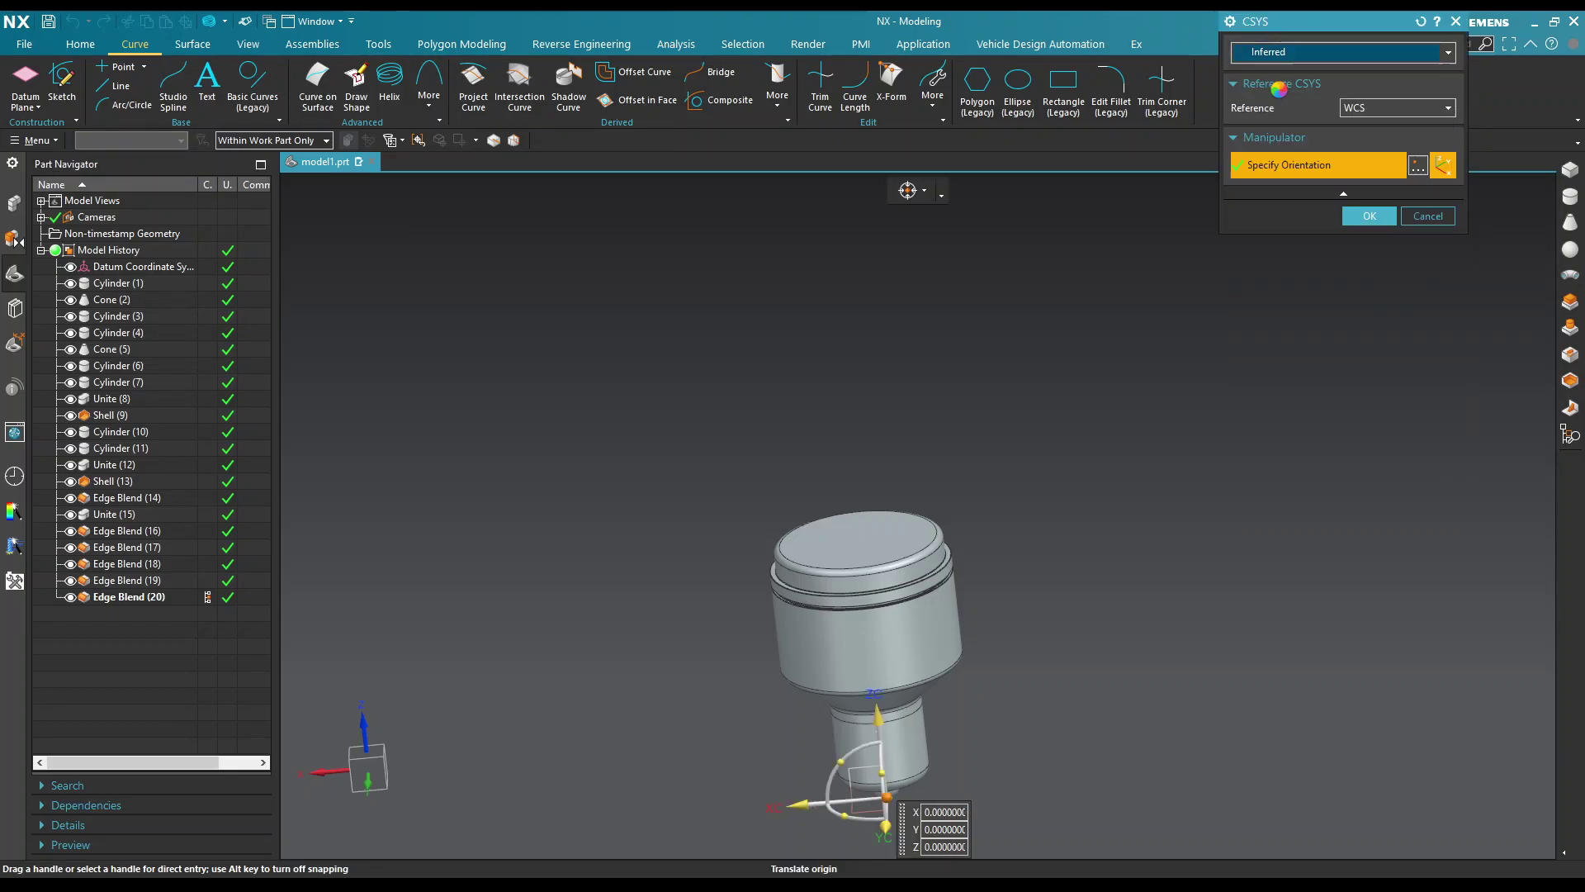
{"action": "left_click", "coordinate": [917, 553]}
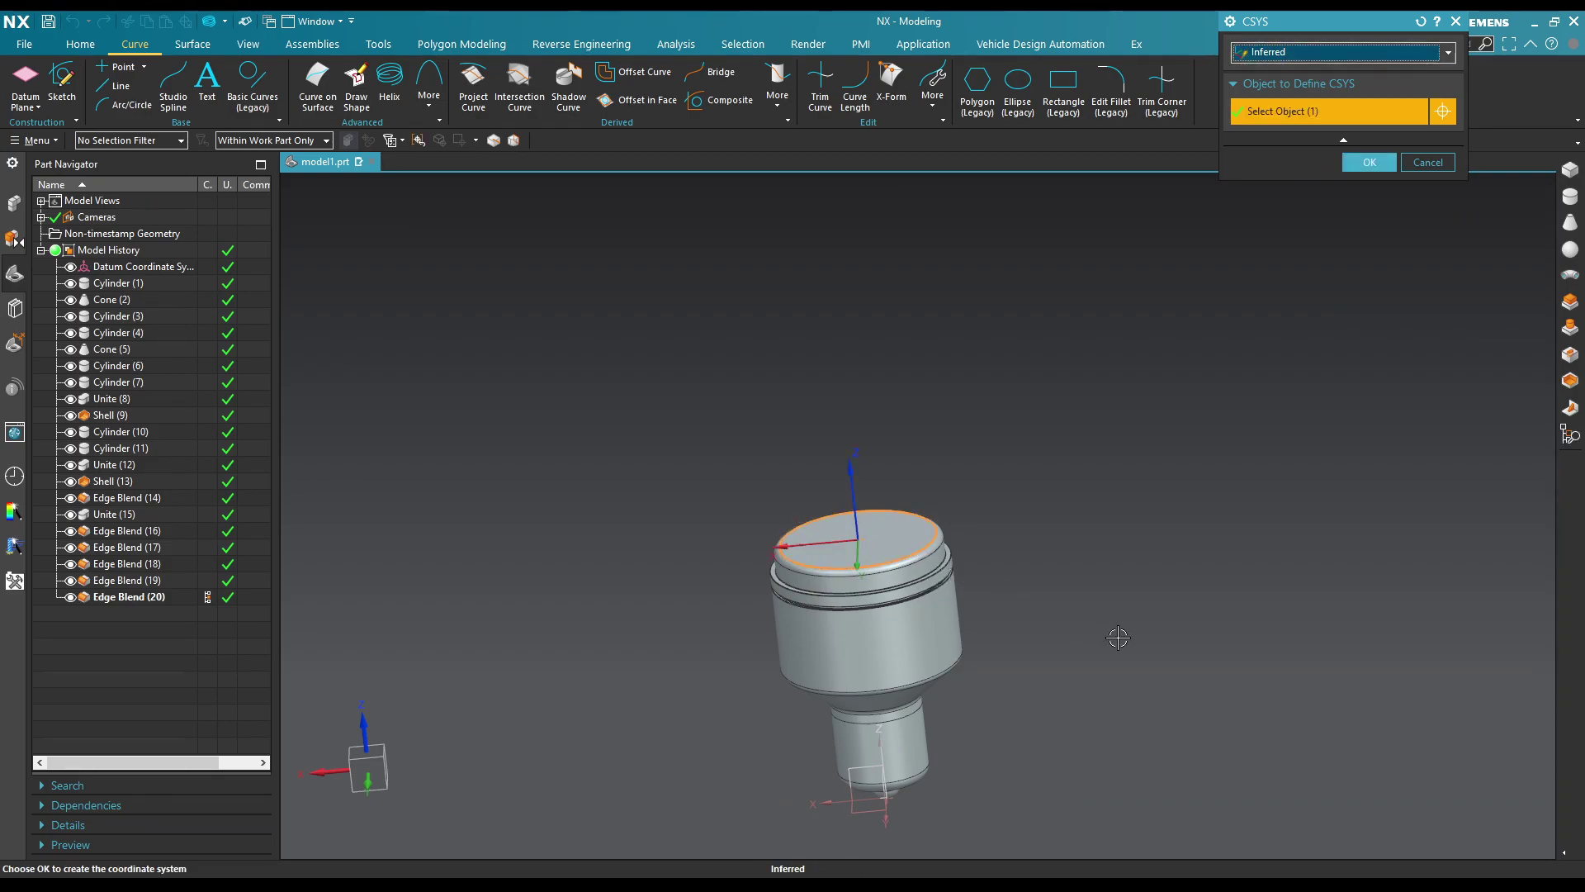
{"action": "left_click", "coordinate": [1369, 161]}
Step: Set the helix limits to run from 4 to 30
{"action": "scroll", "coordinate": [877, 529], "scroll_direction": "up", "scroll_amount": 2}
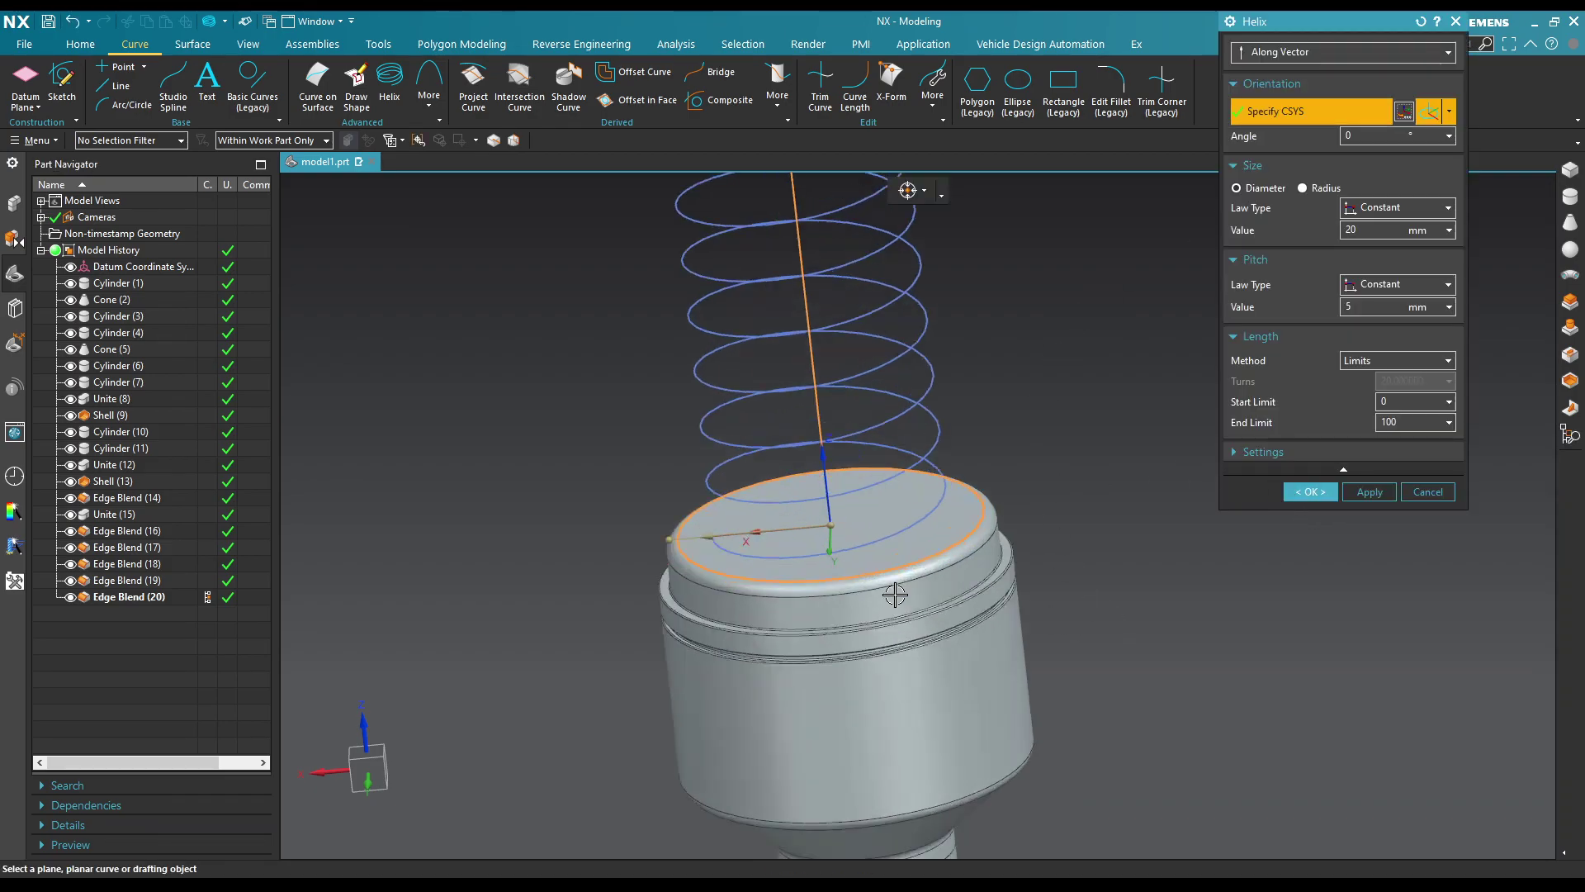
{"action": "scroll", "coordinate": [1022, 498], "scroll_direction": "up", "scroll_amount": 2}
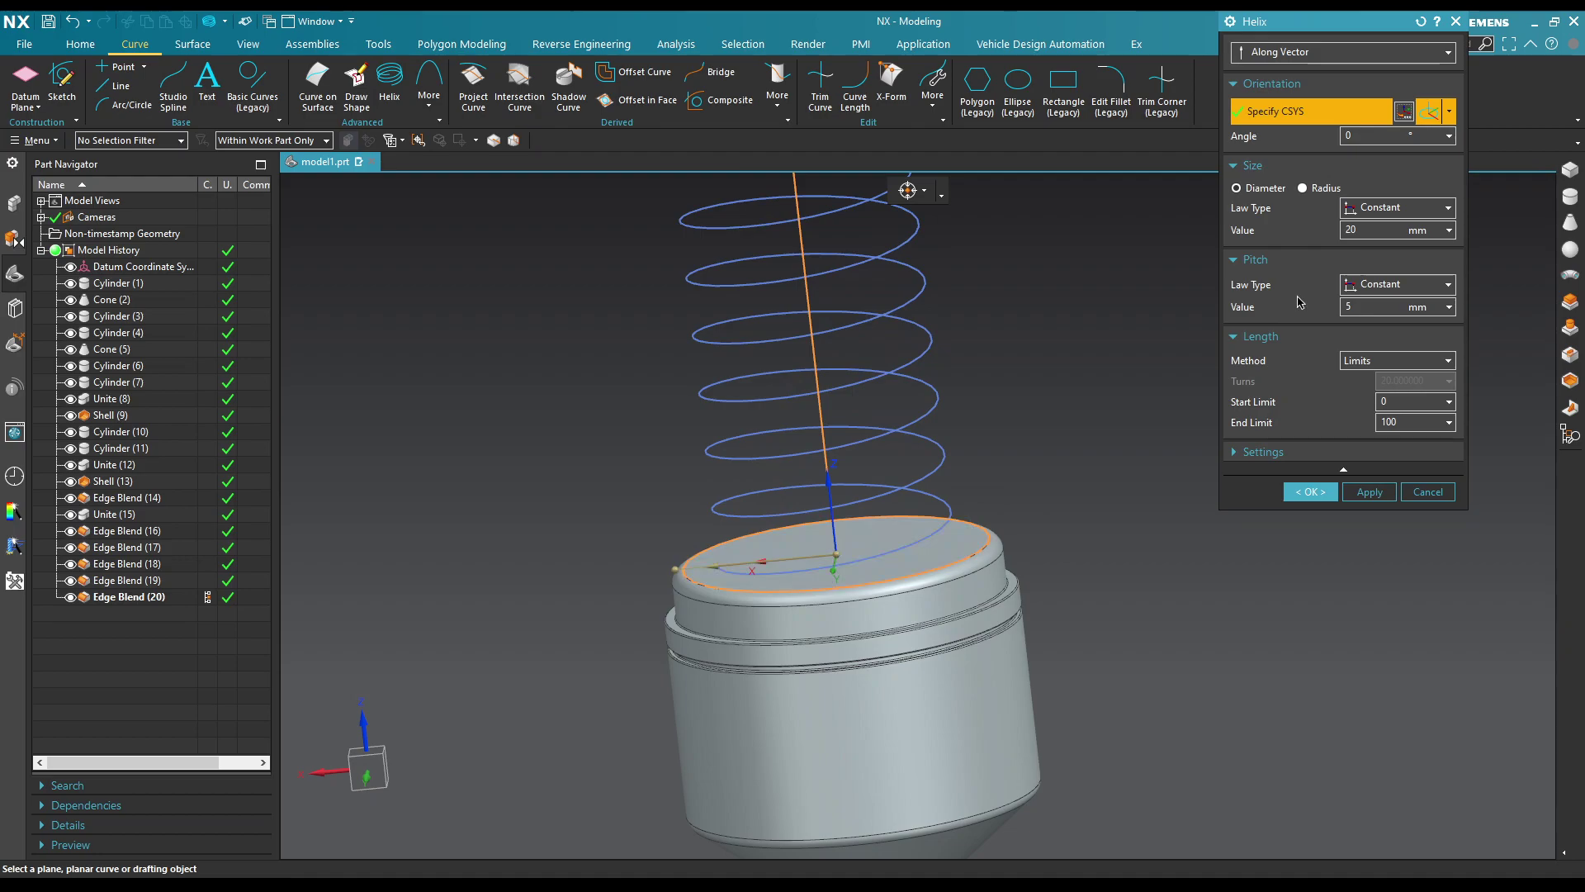
{"action": "left_click_drag", "start_coordinate": [834, 542], "coordinate": [830, 495]}
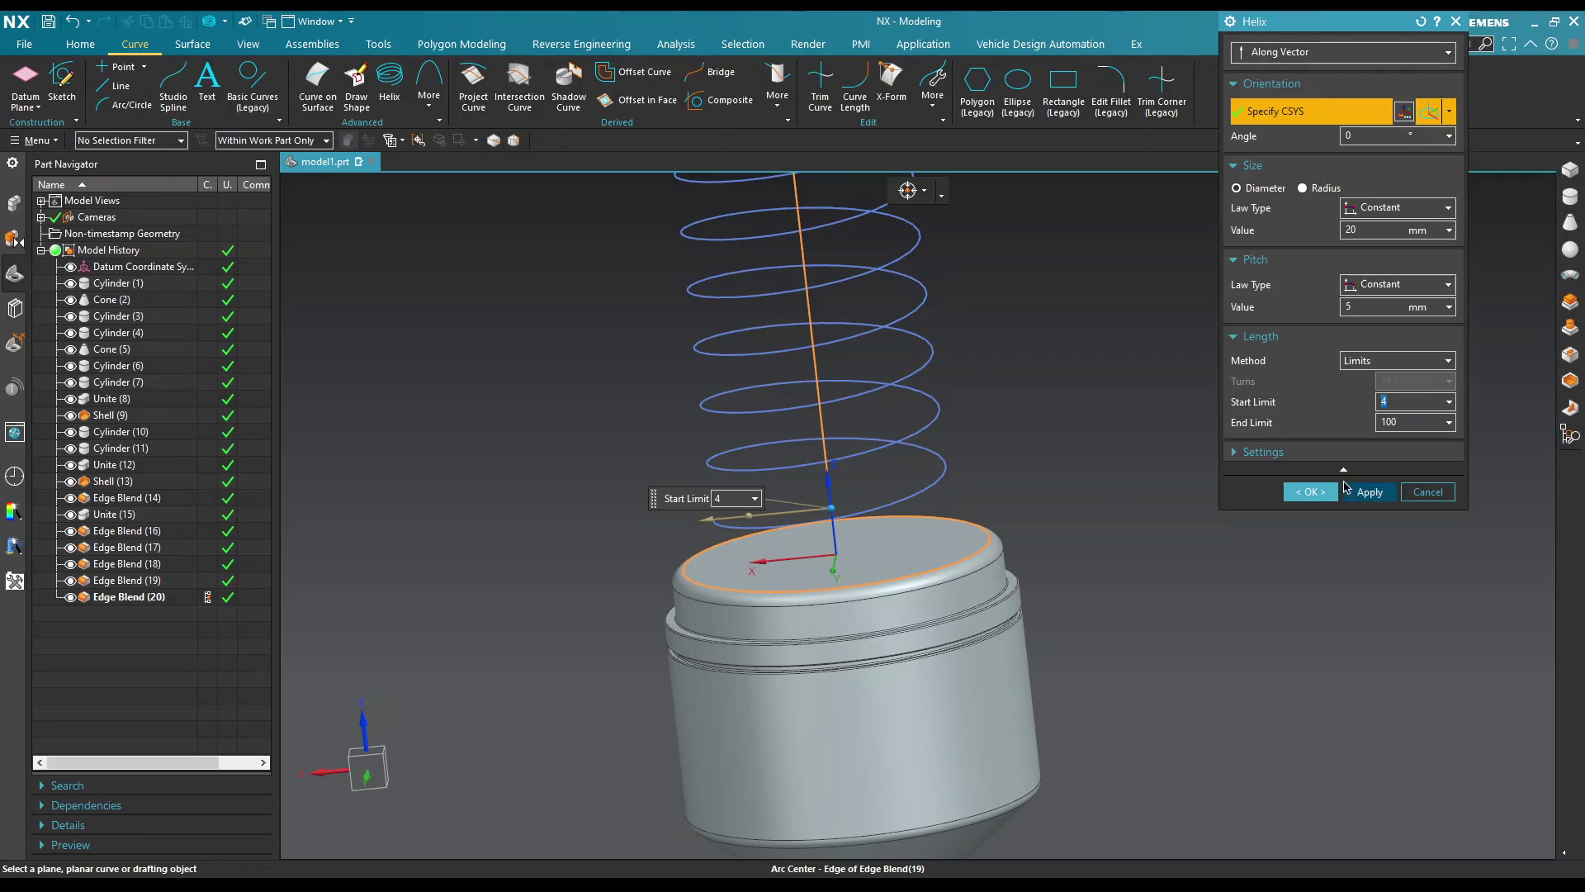
{"action": "scroll", "coordinate": [833, 645], "scroll_direction": "down", "scroll_amount": 5}
{"action": "scroll", "coordinate": [990, 578], "scroll_direction": "up", "scroll_amount": 3}
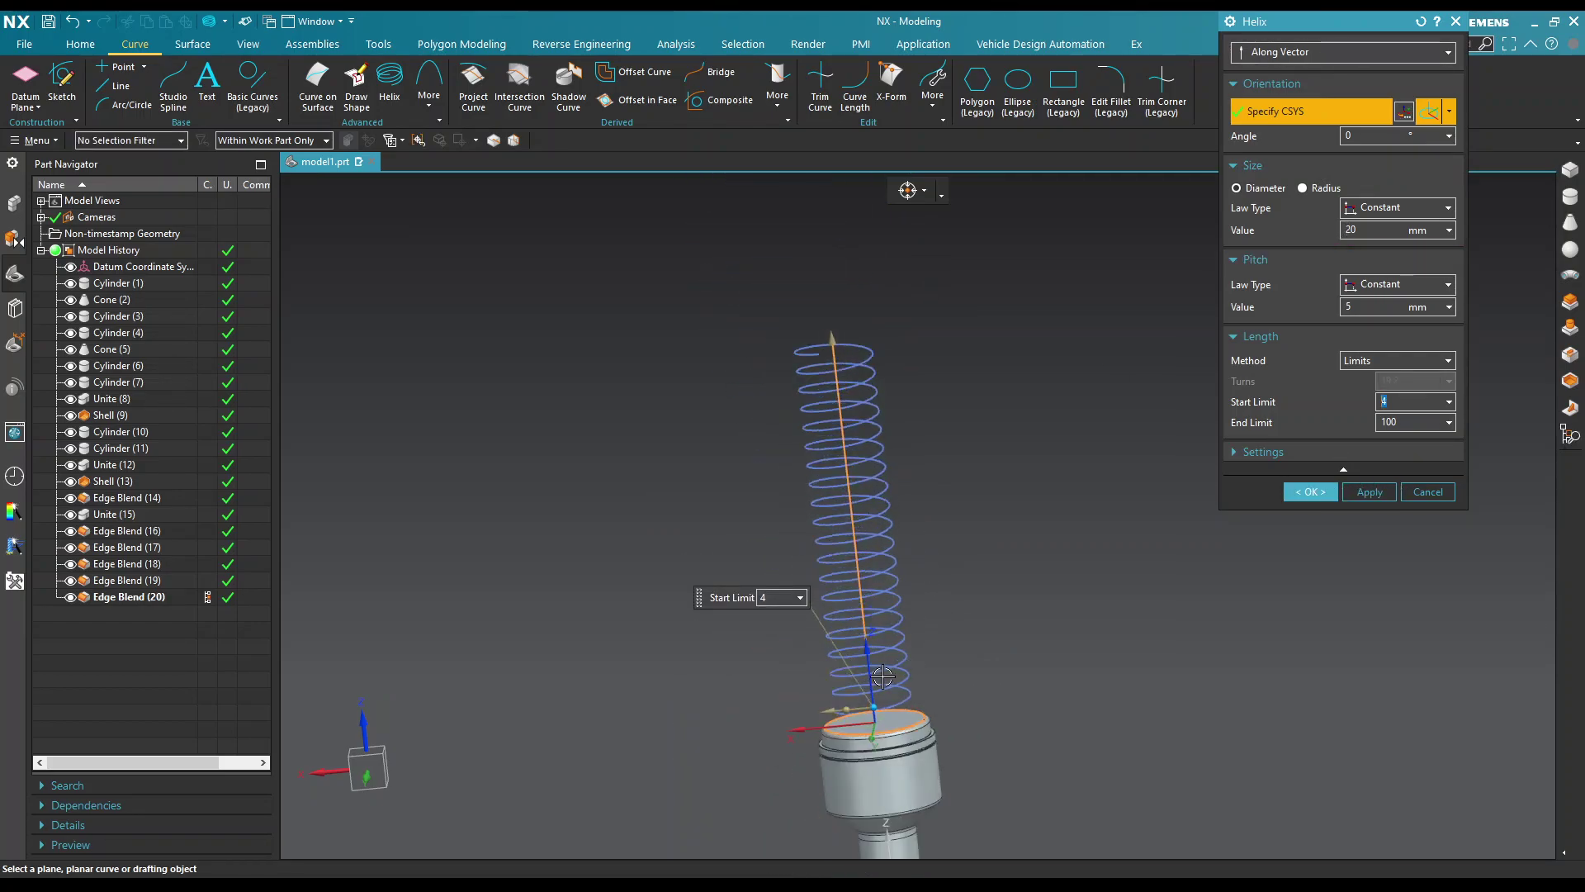
{"action": "left_click", "coordinate": [1418, 421]}
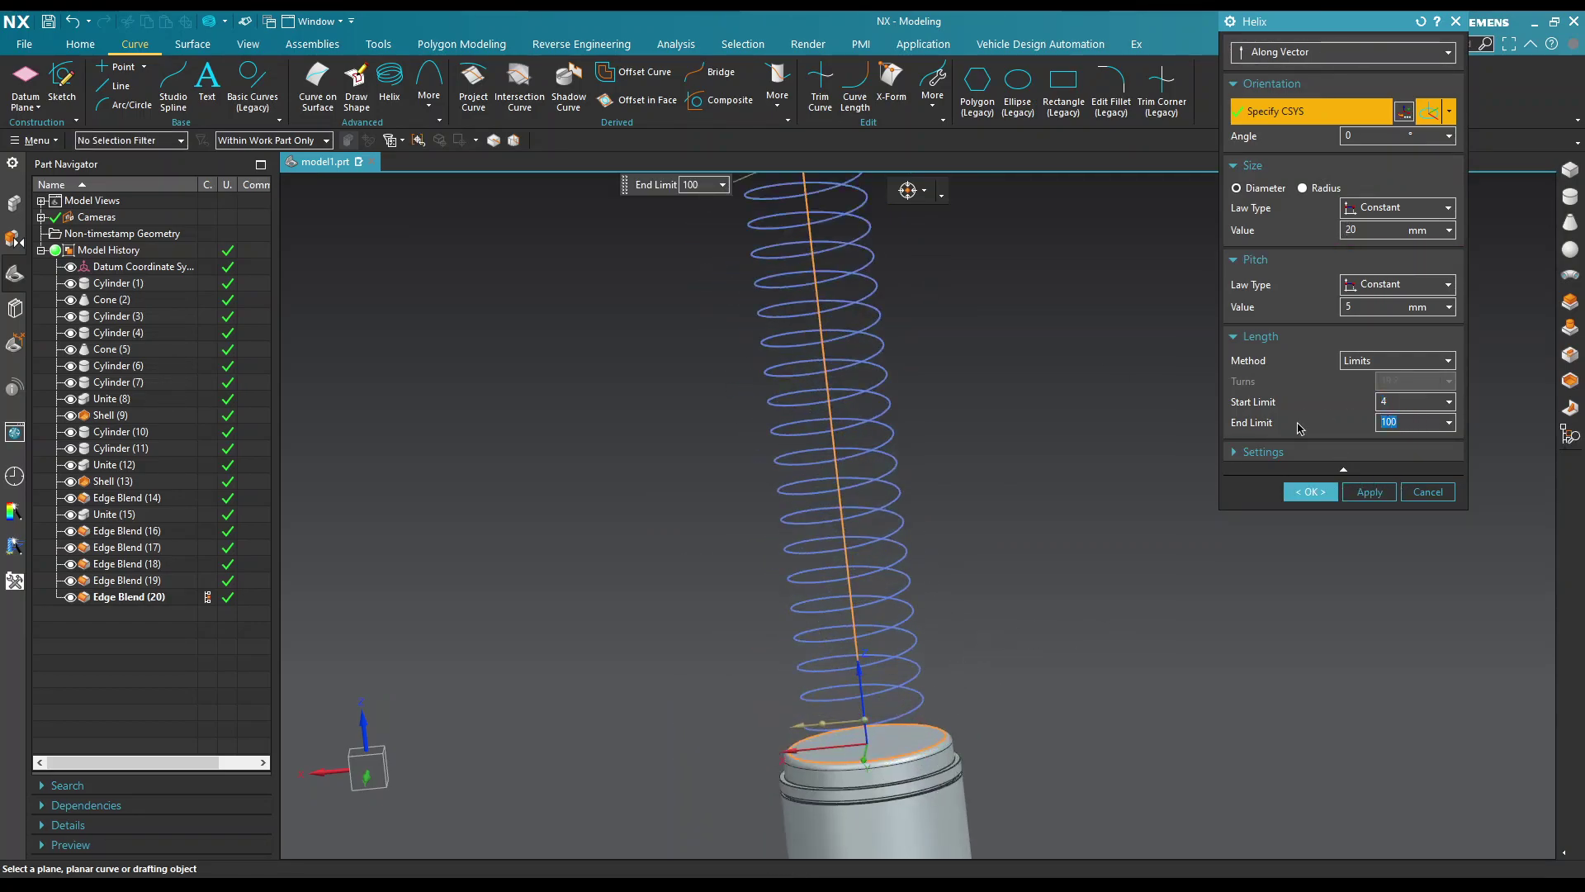
{"action": "type", "text": "10"}
{"action": "key", "text": "Return"}
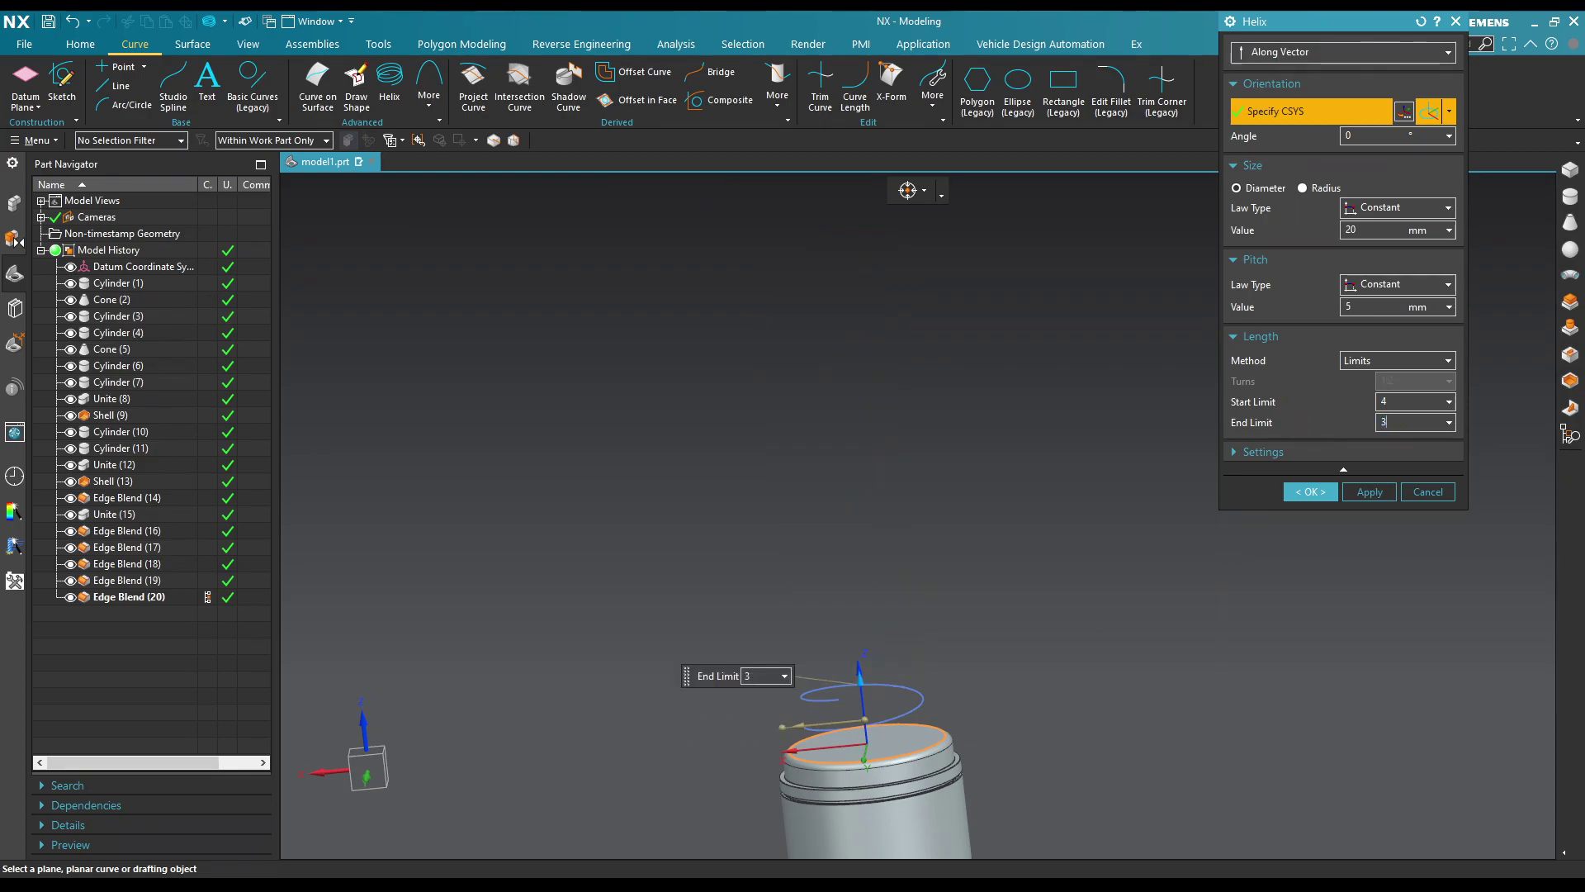
{"action": "key", "text": "Return"}
{"action": "scroll", "coordinate": [905, 637], "scroll_direction": "up", "scroll_amount": 2}
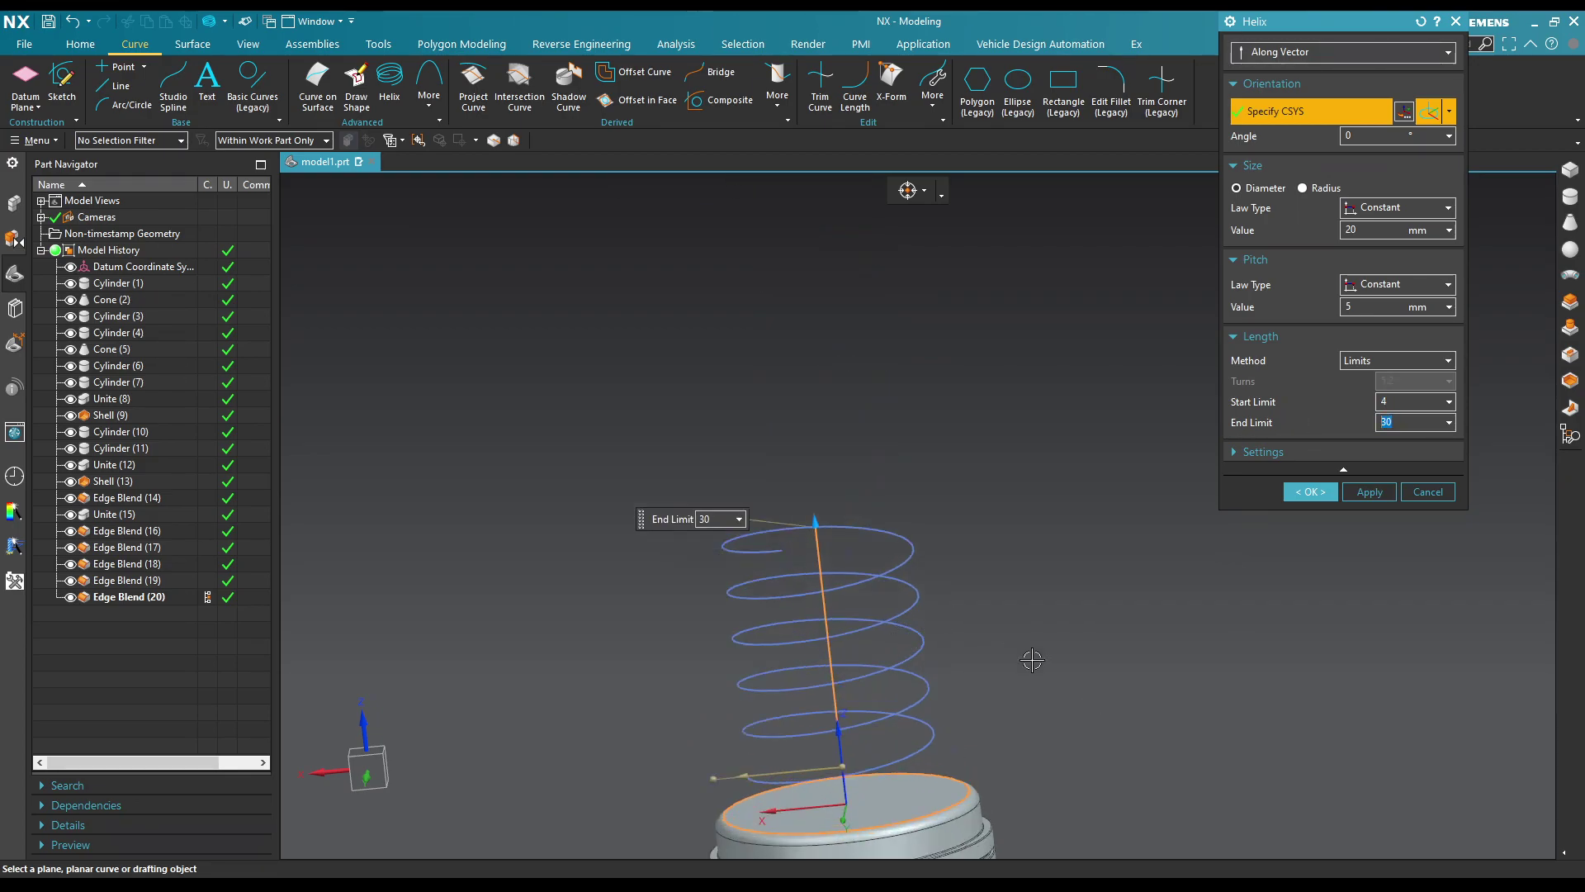
Step: Change the helix diameter to 26 mm
{"action": "left_click", "coordinate": [1273, 236]}
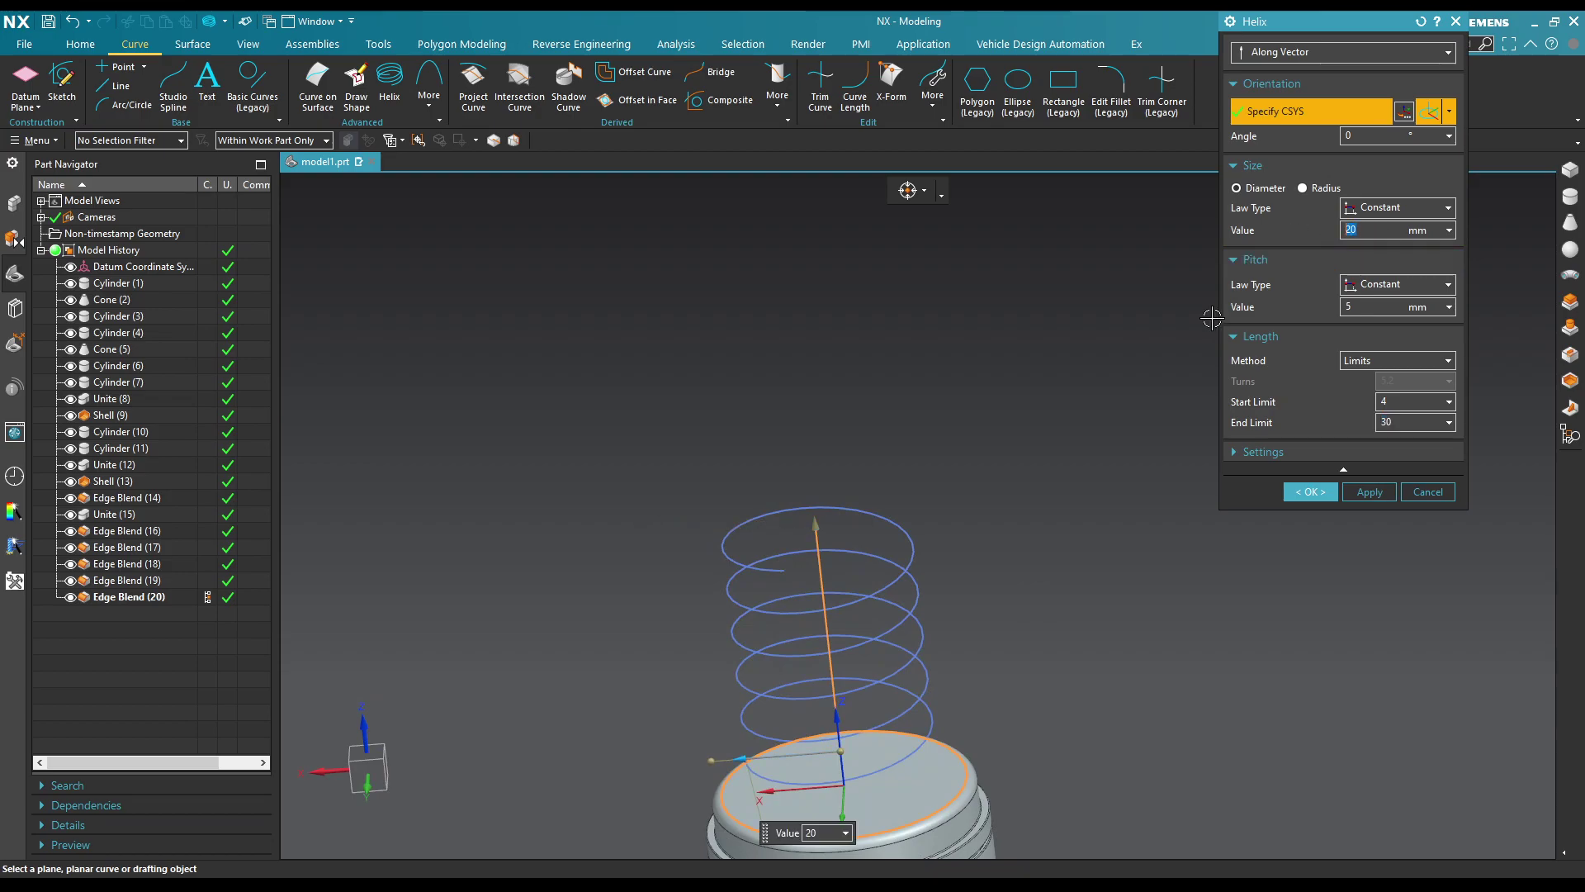
{"action": "left_click", "coordinate": [1397, 229]}
{"action": "type", "text": "28"}
{"action": "key", "text": "Return"}
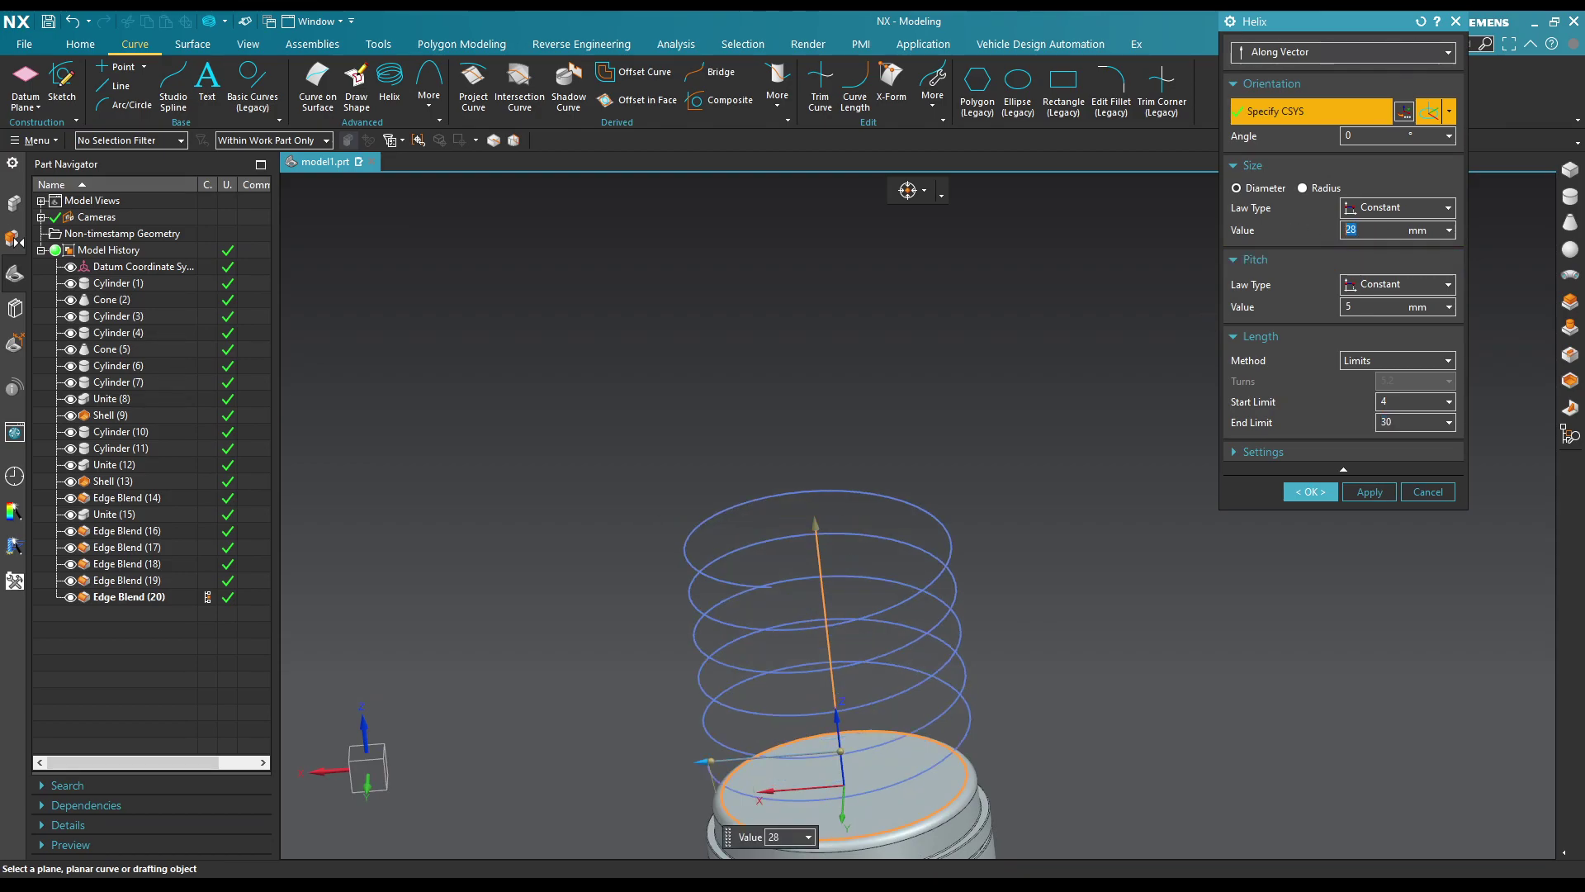
{"action": "mouse_move", "coordinate": [974, 307]}
{"action": "middle_mouse_down"}
{"action": "mouse_move", "coordinate": [949, 396]}
{"action": "mouse_move", "coordinate": [975, 392]}
{"action": "mouse_move", "coordinate": [955, 392]}
{"action": "mouse_move", "coordinate": [928, 442]}
{"action": "mouse_move", "coordinate": [944, 379]}
{"action": "mouse_move", "coordinate": [963, 379]}
{"action": "mouse_move", "coordinate": [958, 413]}
{"action": "middle_mouse_up"}
{"action": "type", "text": "2"}
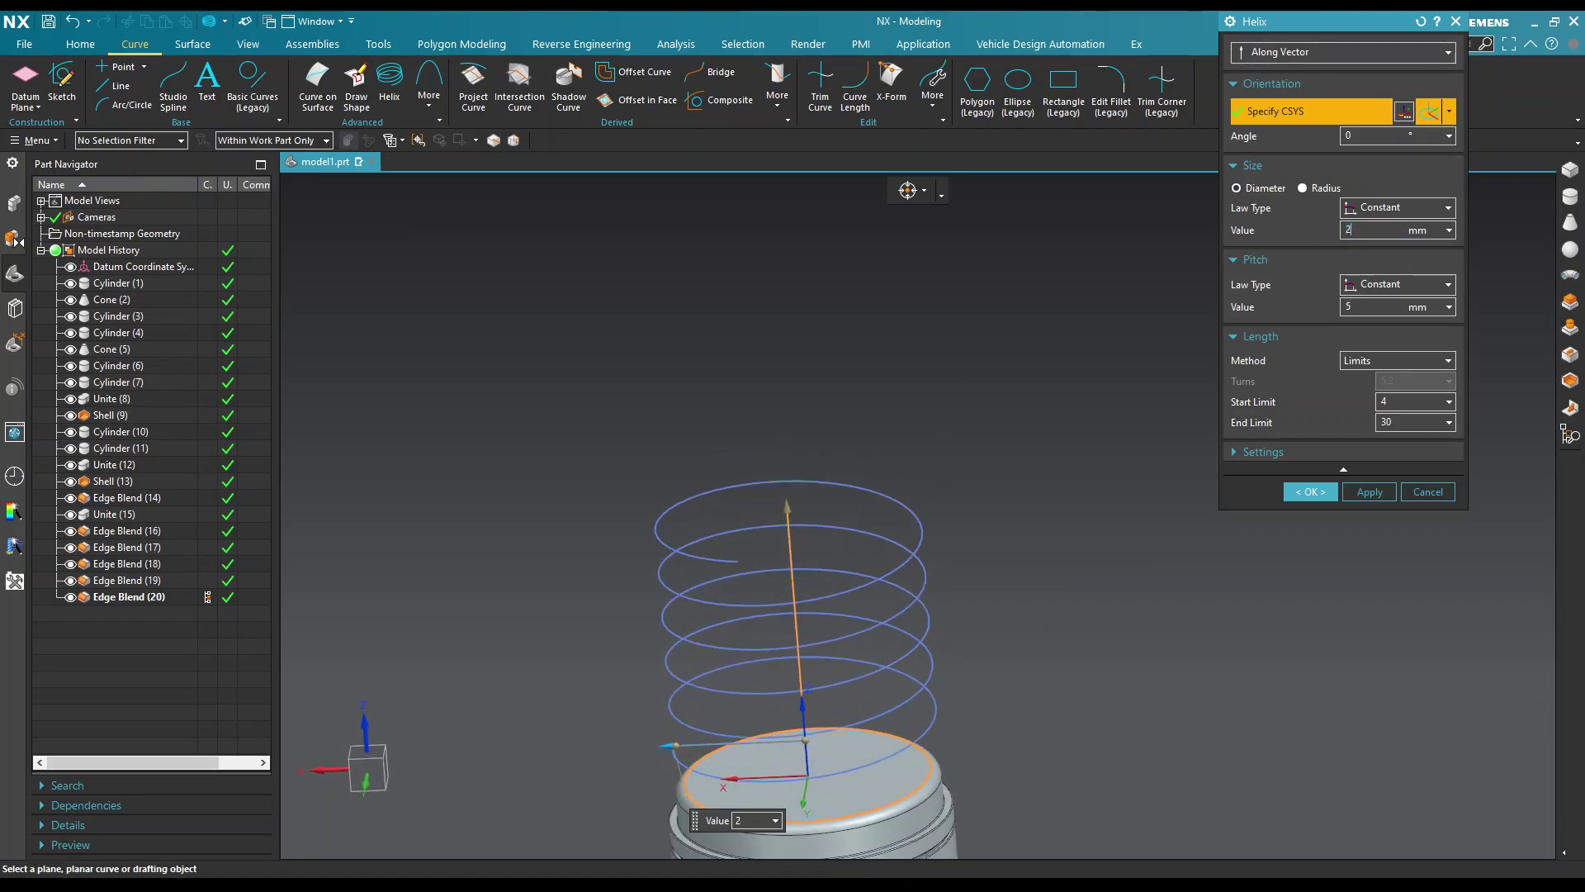
{"action": "type", "text": "6"}
{"action": "key", "text": "Return"}
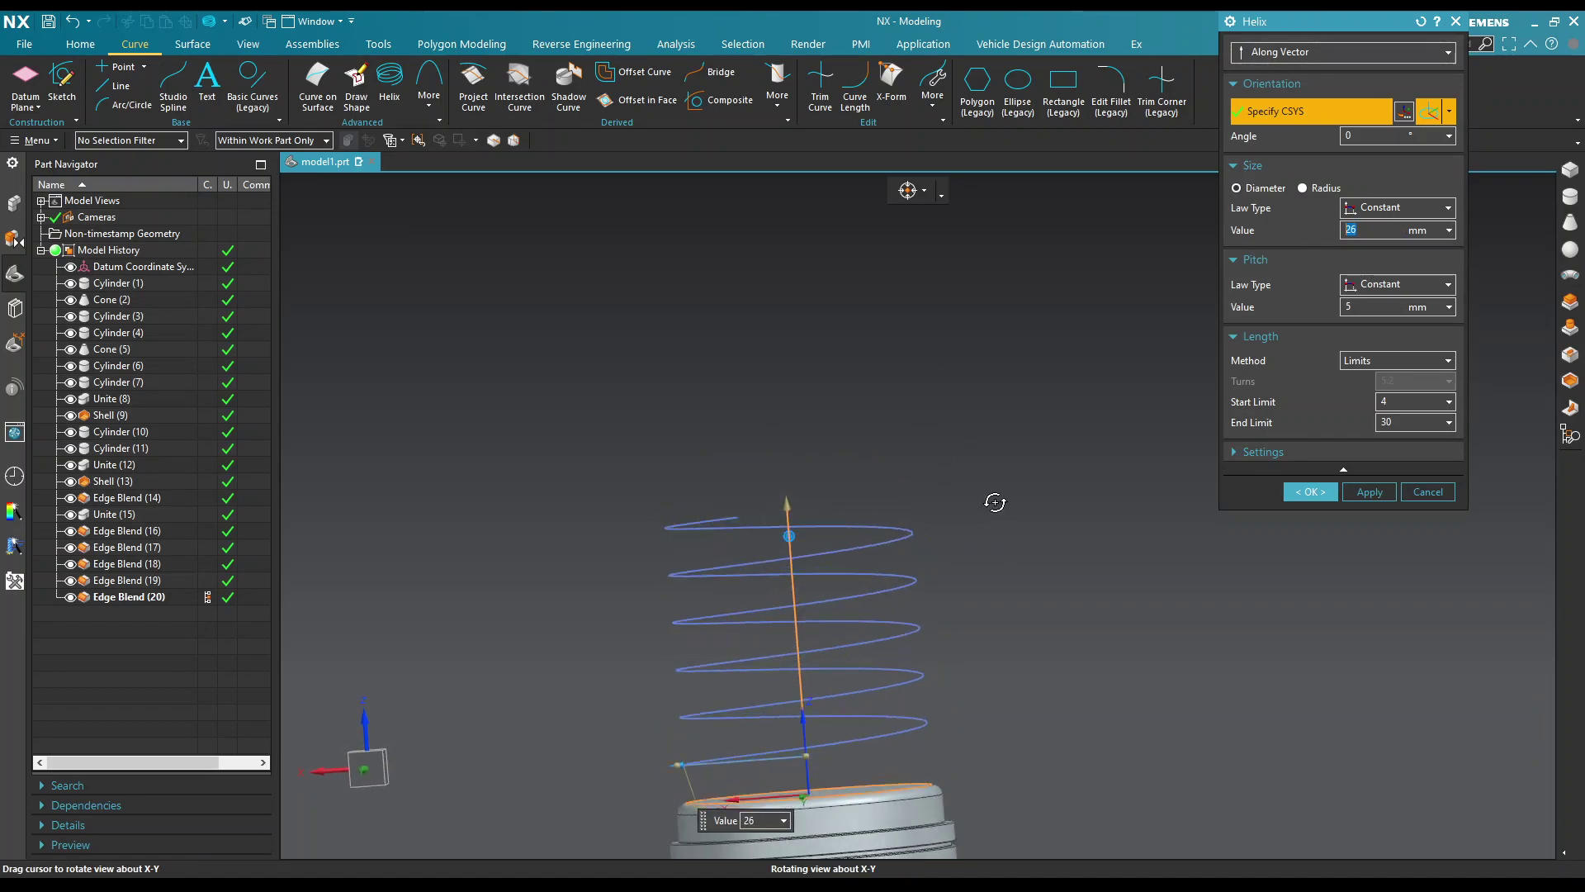
Step: Set the helix pitch to 25 mm, check it from several angles and create it
{"action": "left_click", "coordinate": [1353, 306]}
{"action": "type", "text": "30"}
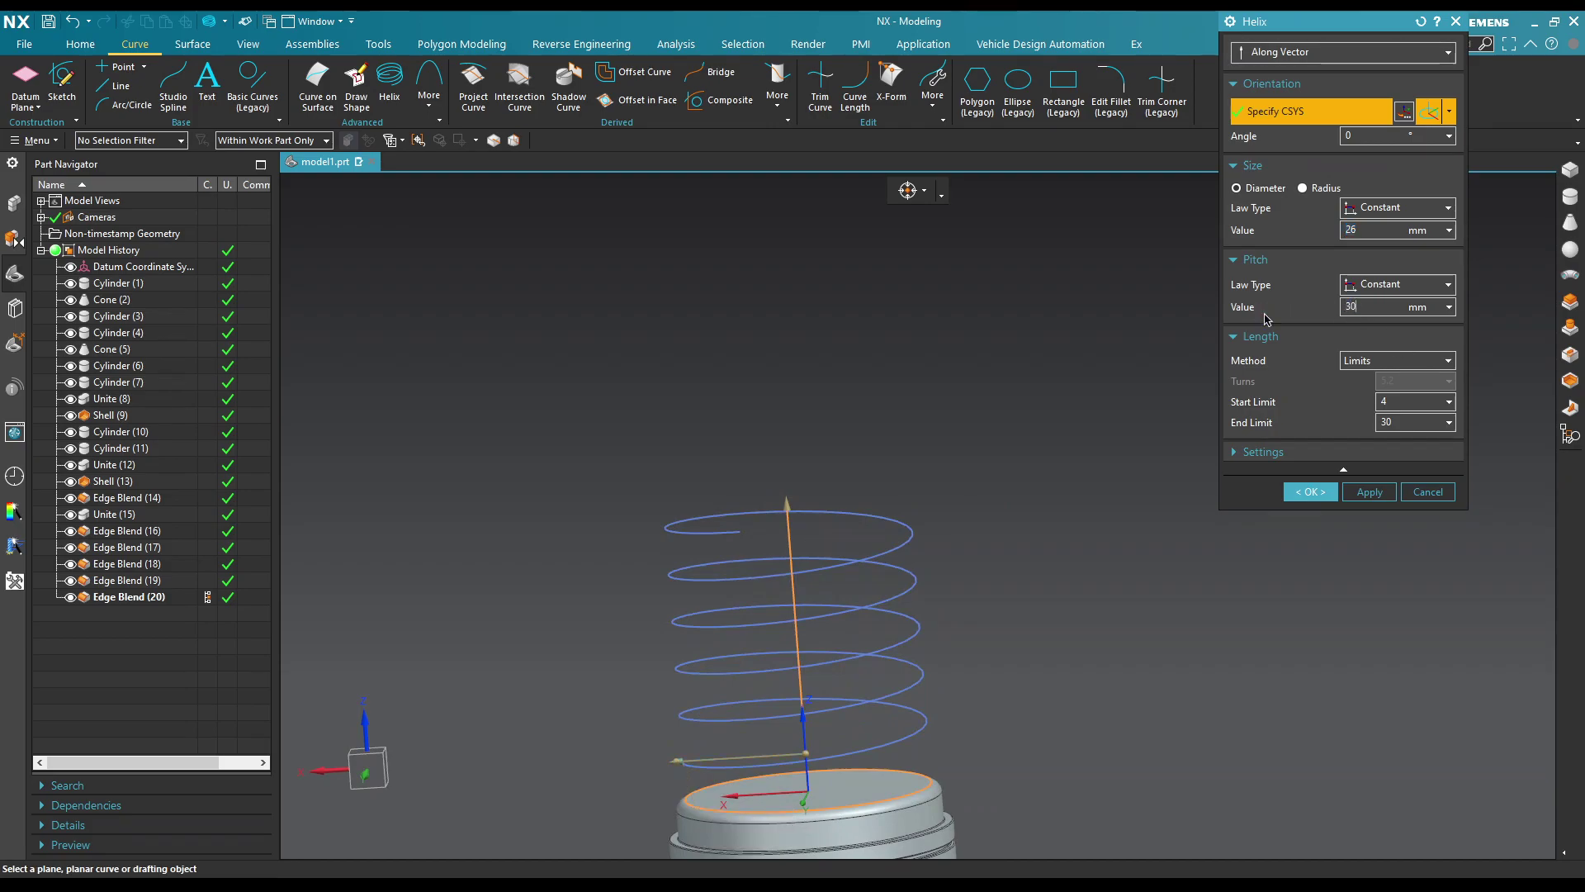
{"action": "key", "text": "Return"}
{"action": "middle_click_drag", "start_coordinate": [999, 601], "coordinate": [1186, 587]}
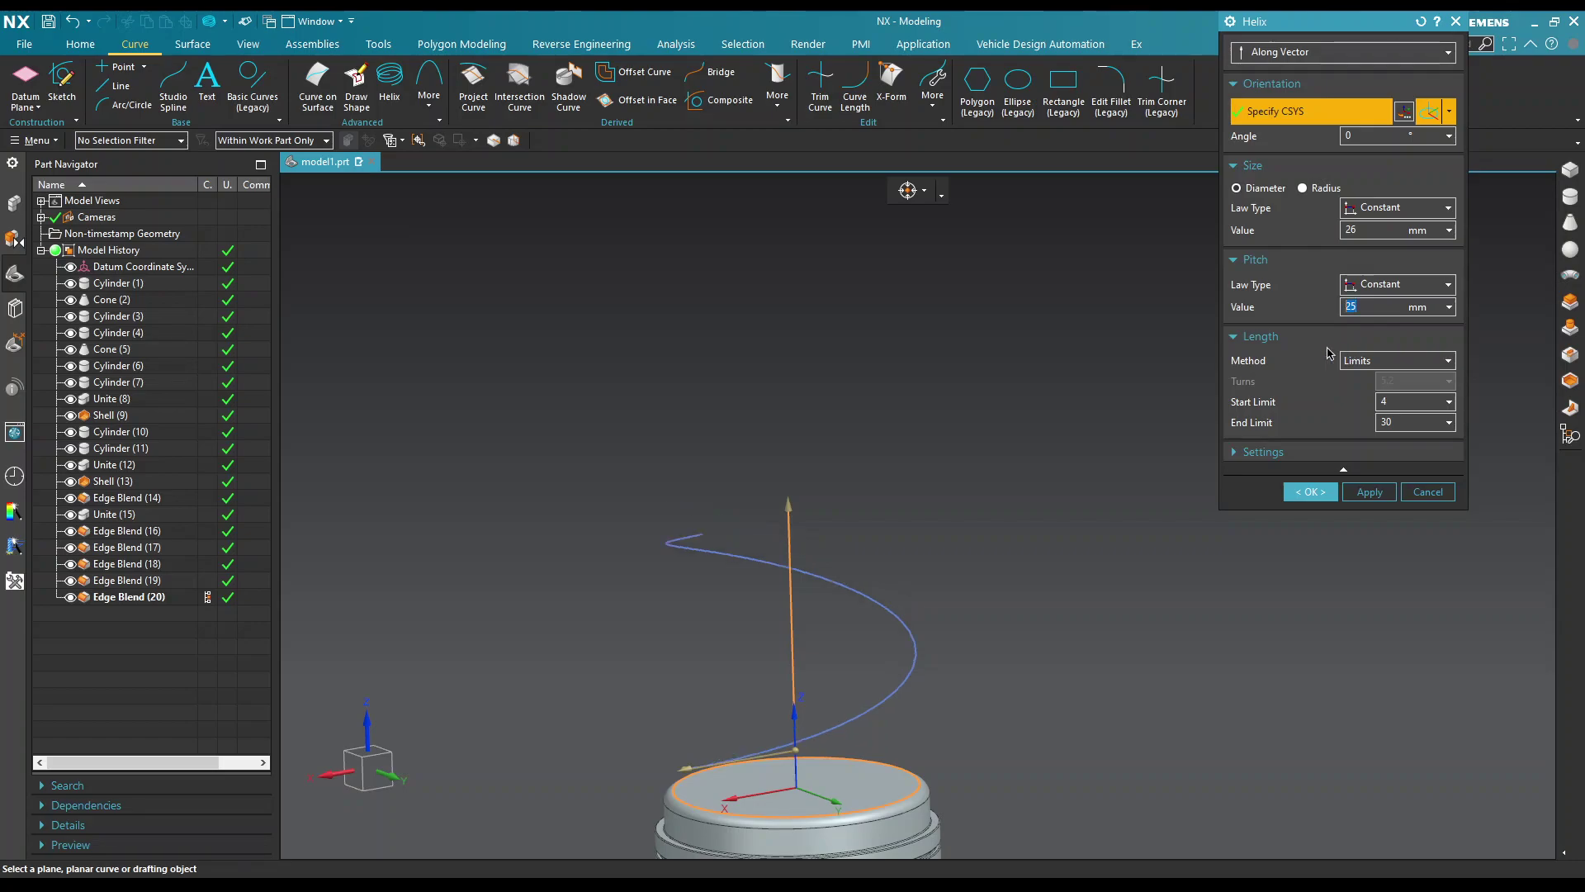
{"action": "middle_click_drag", "start_coordinate": [932, 524], "coordinate": [904, 556]}
{"action": "mouse_move", "coordinate": [913, 592]}
{"action": "middle_mouse_down"}
{"action": "mouse_move", "coordinate": [927, 623]}
{"action": "mouse_move", "coordinate": [913, 548]}
{"action": "mouse_move", "coordinate": [704, 706]}
{"action": "mouse_move", "coordinate": [726, 569]}
{"action": "mouse_move", "coordinate": [806, 587]}
{"action": "mouse_move", "coordinate": [773, 658]}
{"action": "mouse_move", "coordinate": [941, 626]}
{"action": "mouse_move", "coordinate": [957, 578]}
{"action": "mouse_move", "coordinate": [1012, 636]}
{"action": "mouse_move", "coordinate": [931, 636]}
{"action": "mouse_move", "coordinate": [934, 722]}
{"action": "middle_mouse_up"}
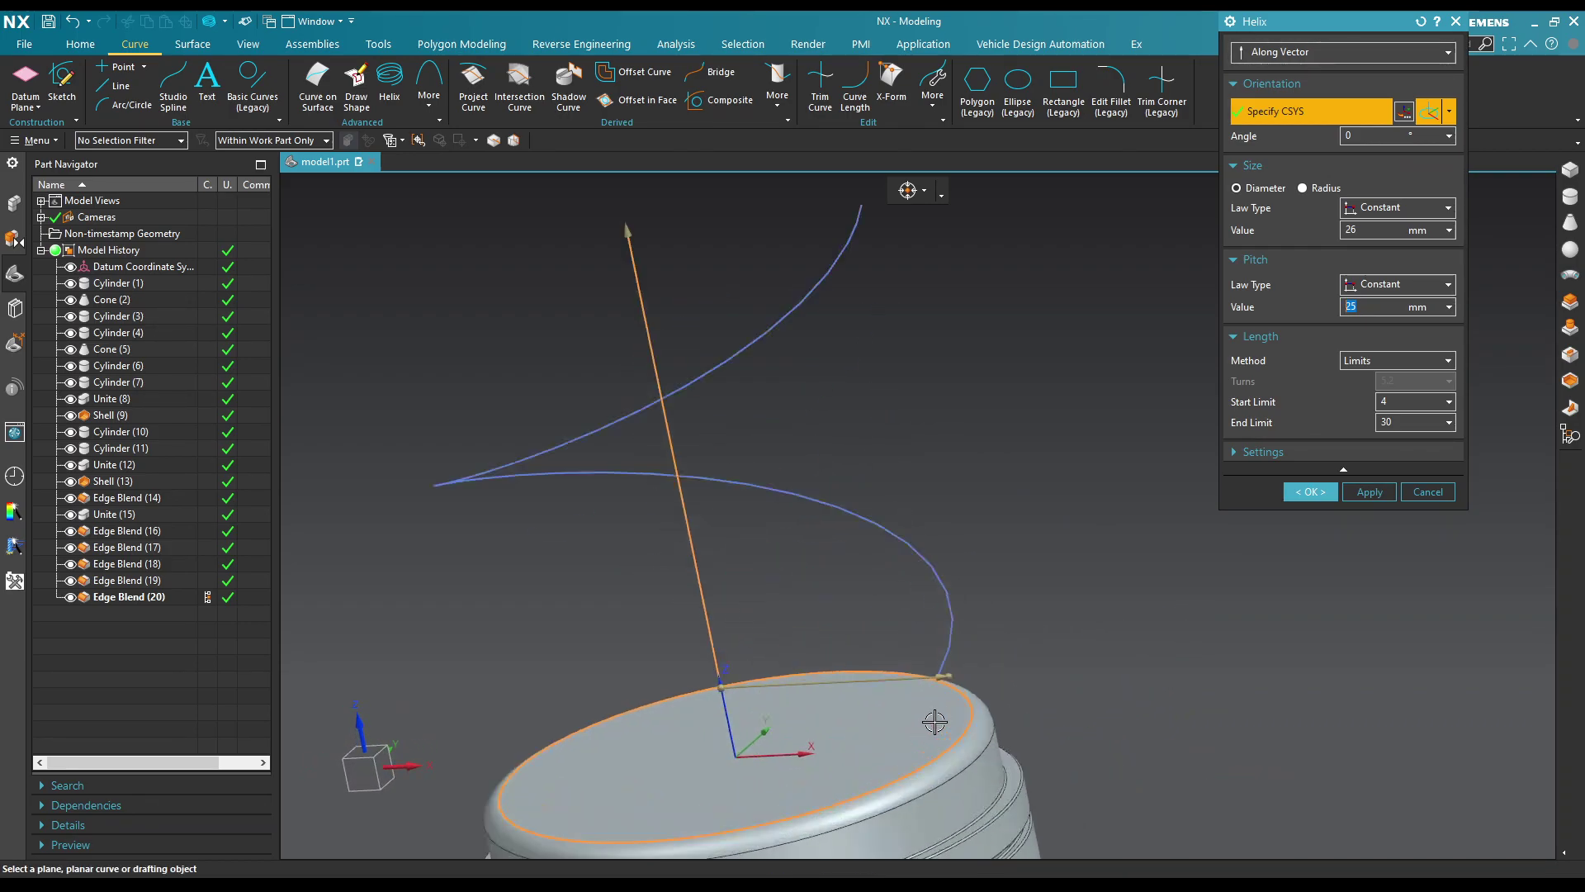
{"action": "middle_click_drag", "start_coordinate": [1034, 689], "coordinate": [943, 660]}
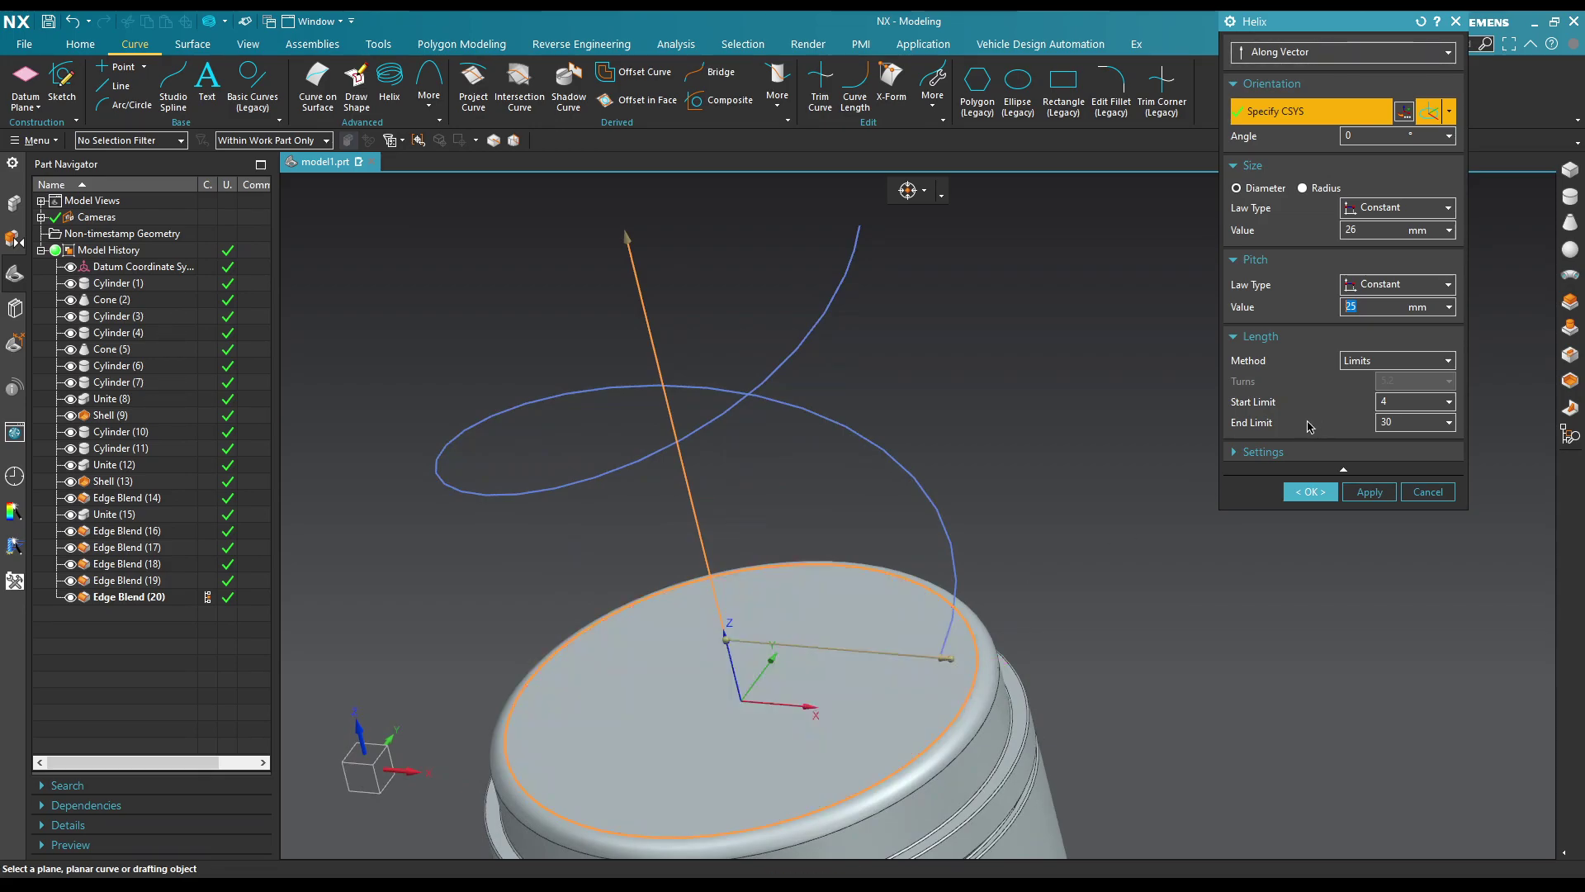
{"action": "left_click", "coordinate": [1299, 497]}
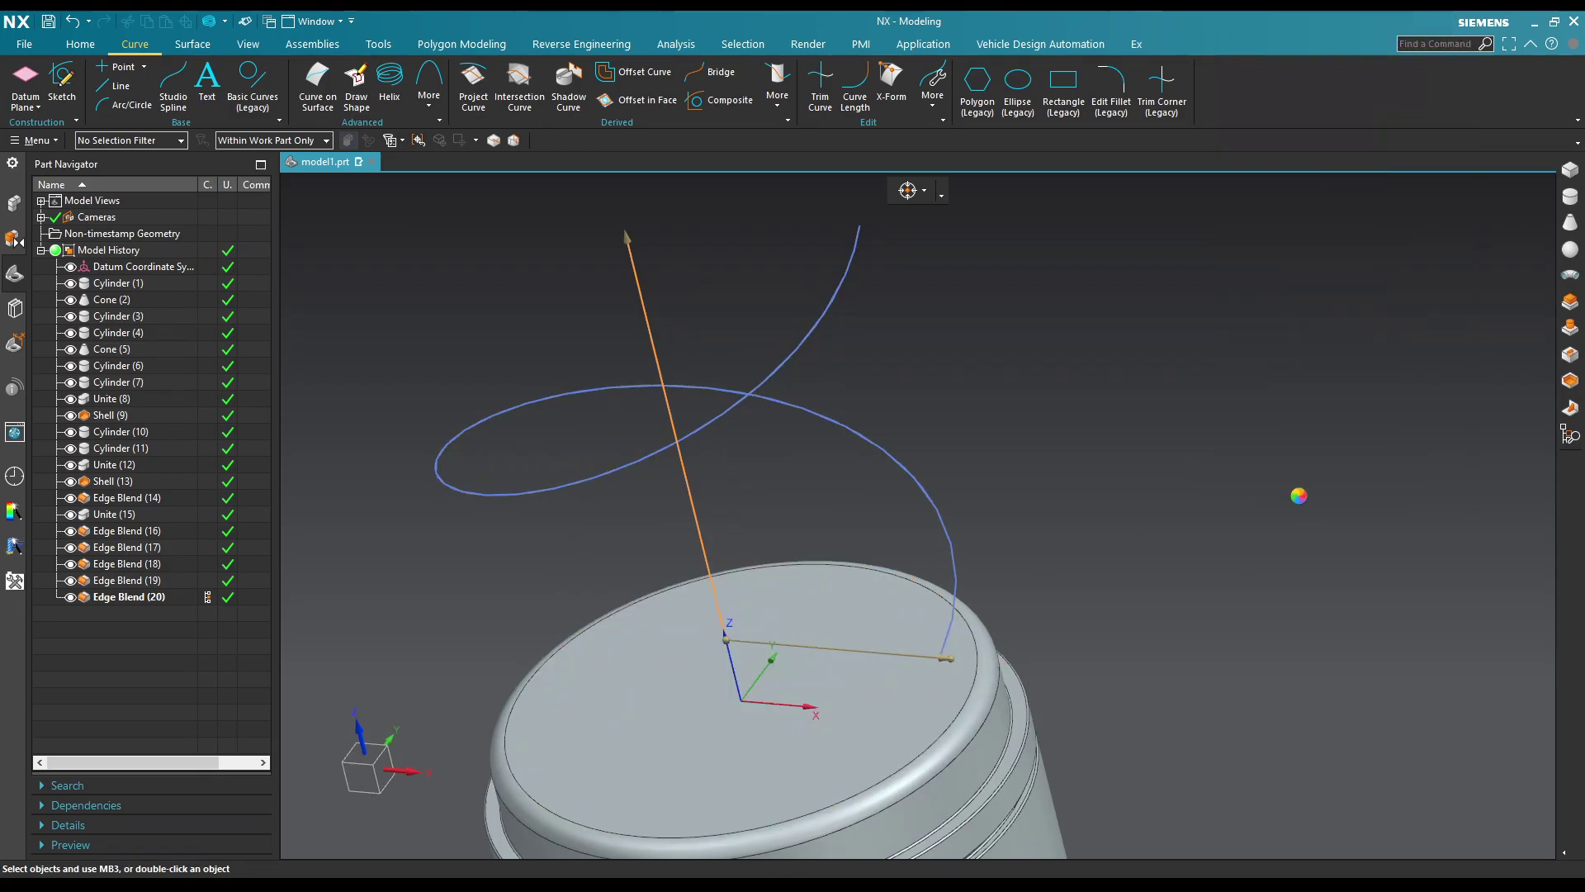
Step: Create a point at X 8, Y 0, Z 42, inferred from the top edge's centre
{"action": "middle_click_drag", "start_coordinate": [1133, 576], "coordinate": [1157, 549]}
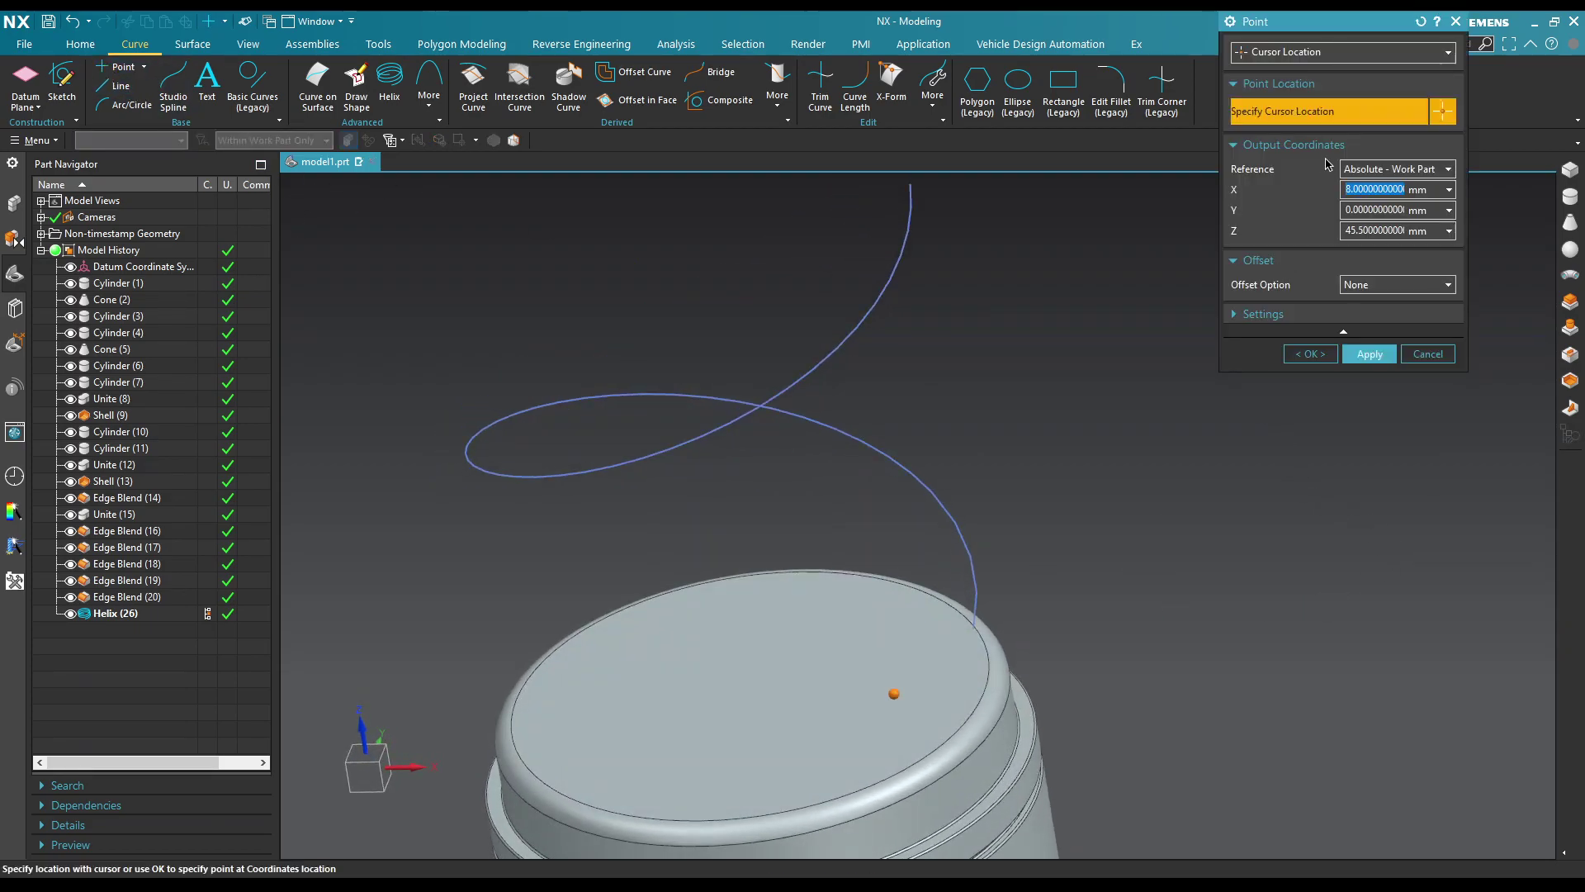
{"action": "left_click", "coordinate": [1342, 52]}
{"action": "left_click", "coordinate": [1288, 68]}
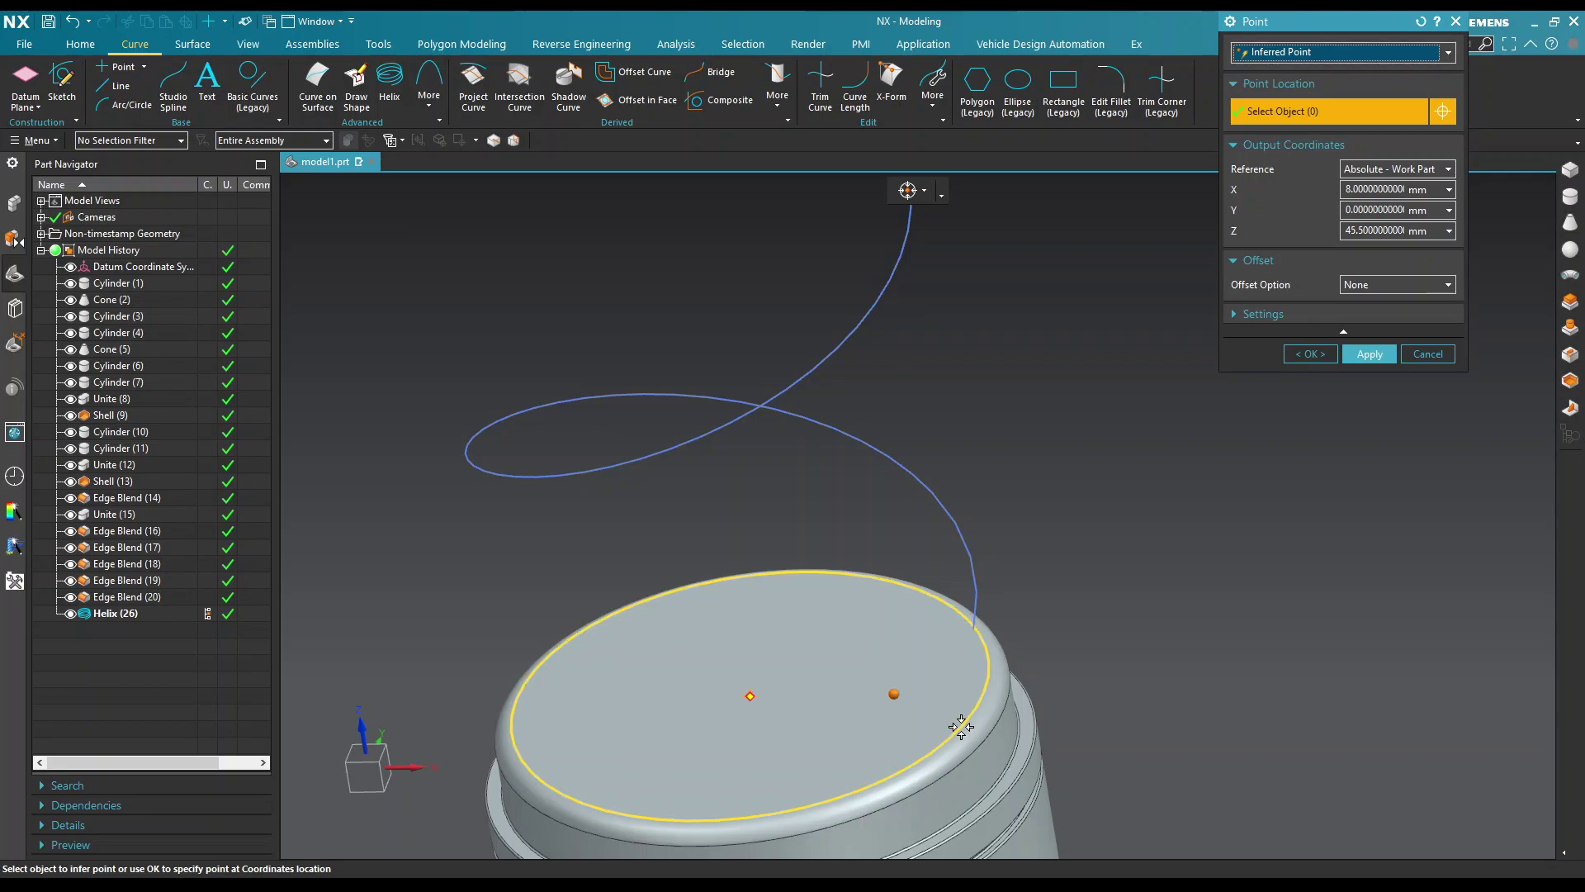
{"action": "left_click", "coordinate": [961, 726]}
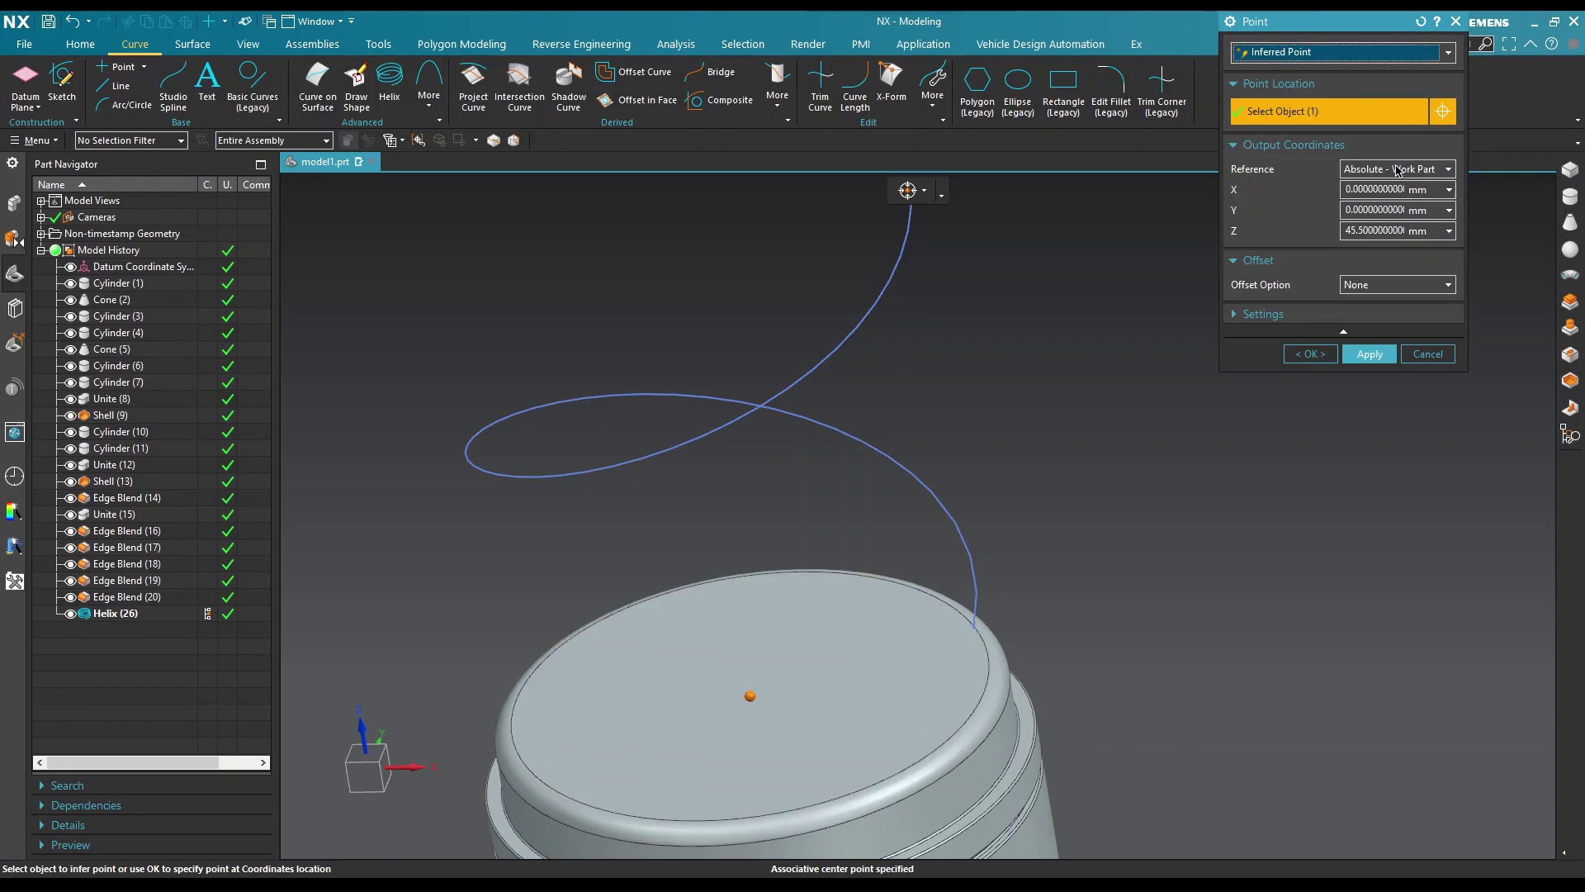
{"action": "double_click", "coordinate": [1379, 189]}
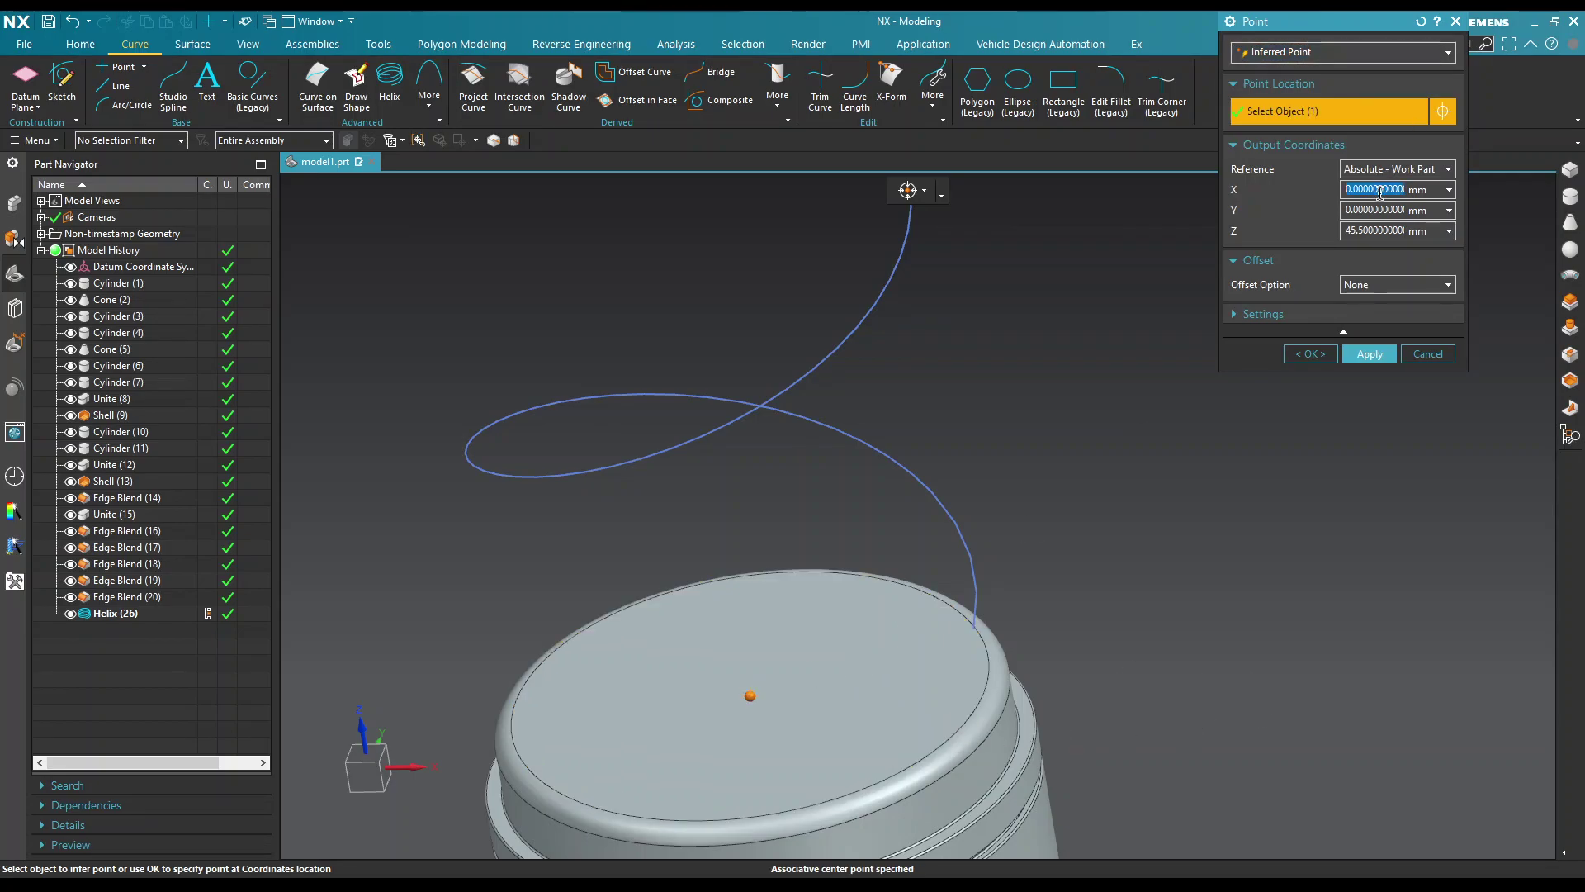
{"action": "type", "text": "-15"}
{"action": "type", "text": "8"}
{"action": "key", "text": "Return"}
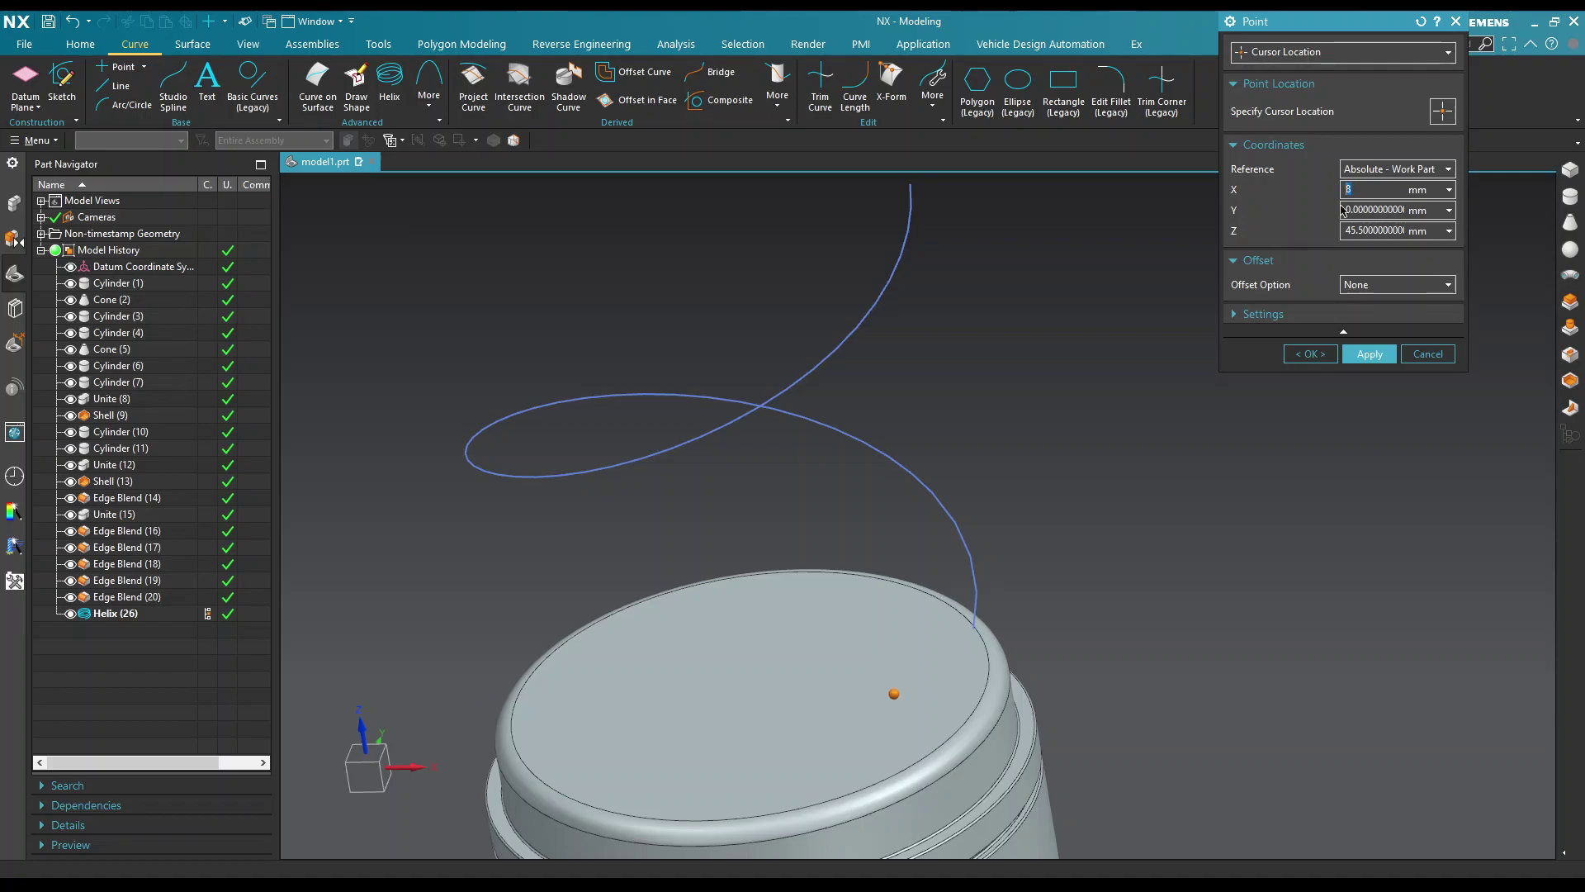
{"action": "middle_click_drag", "start_coordinate": [996, 460], "coordinate": [1093, 485]}
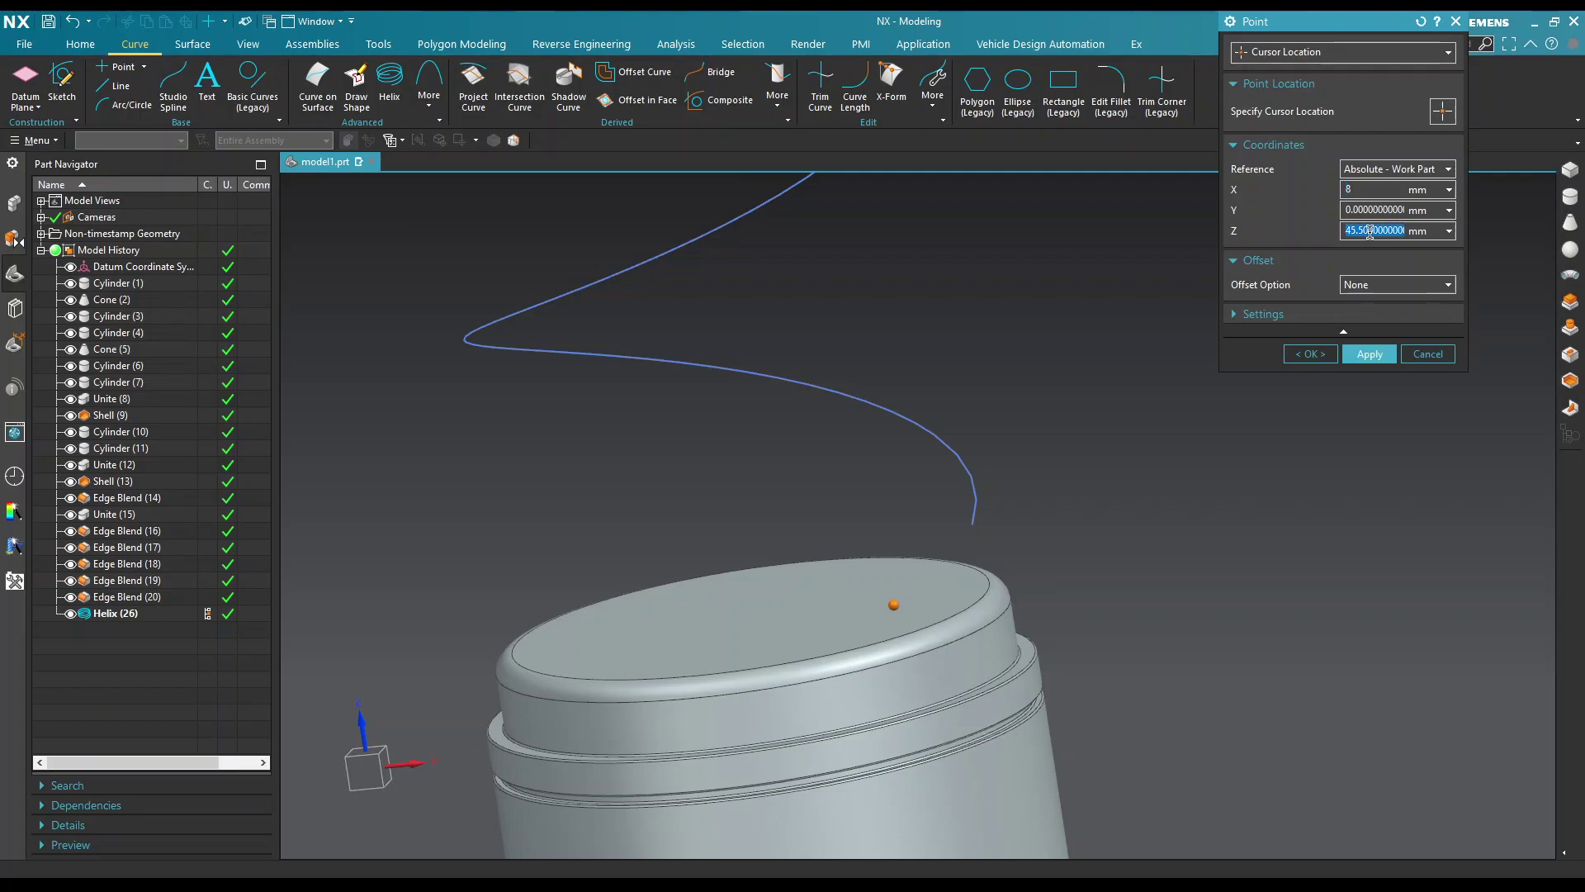
{"action": "left_click", "coordinate": [1310, 353]}
{"action": "right_click", "coordinate": [1108, 444]}
Step: Switch to wireframe and draw a 3 mm line along ZC from Point (27)
{"action": "left_click", "coordinate": [1110, 461]}
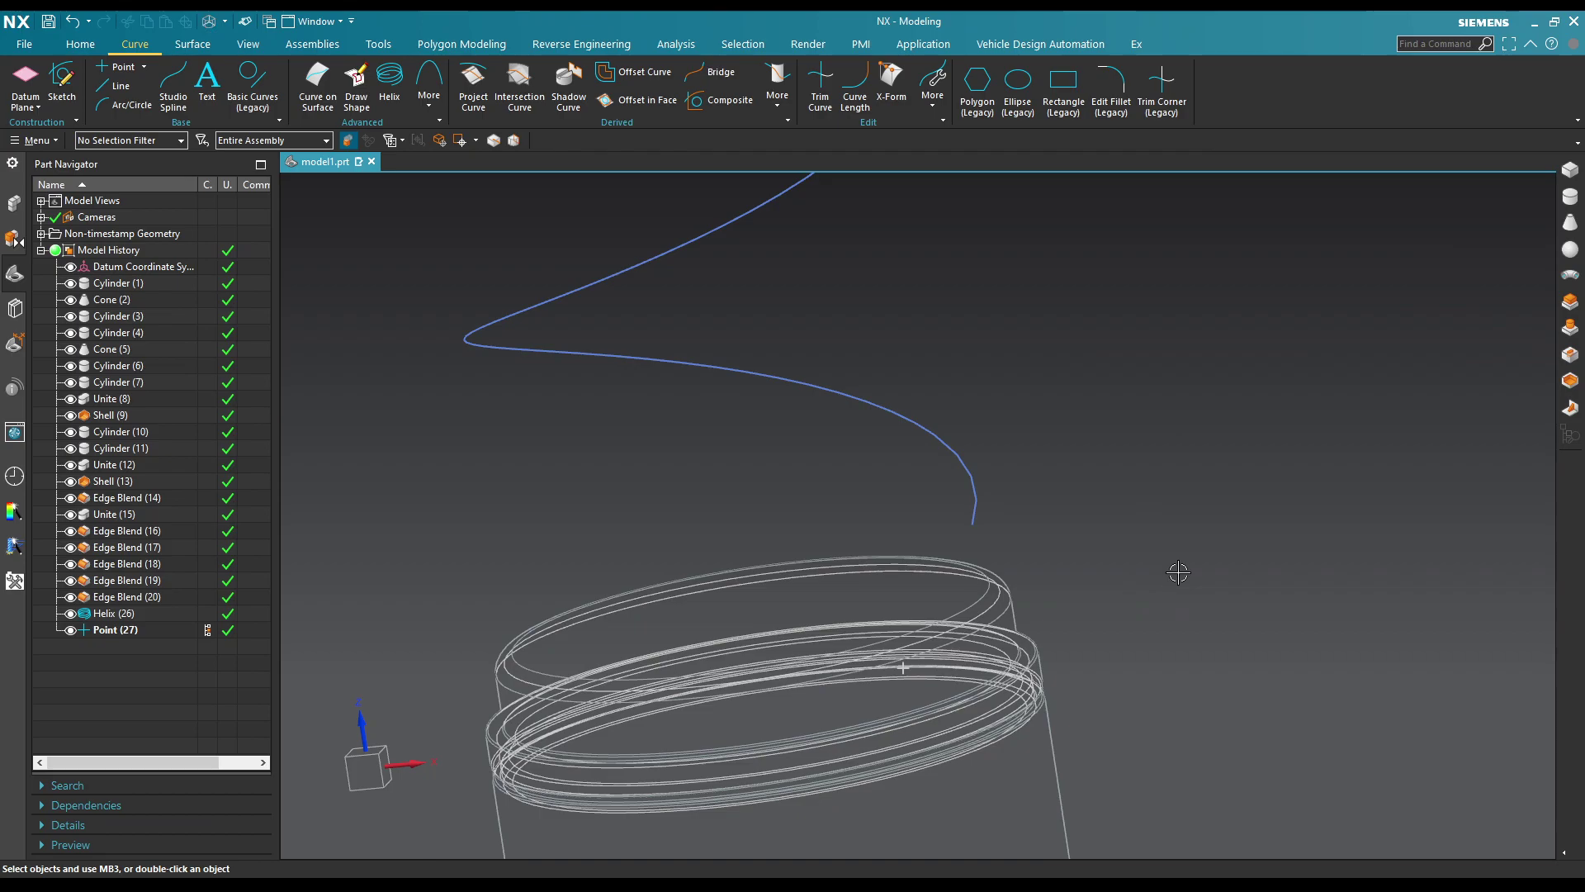
{"action": "middle_click_drag", "start_coordinate": [1178, 573], "coordinate": [1001, 480]}
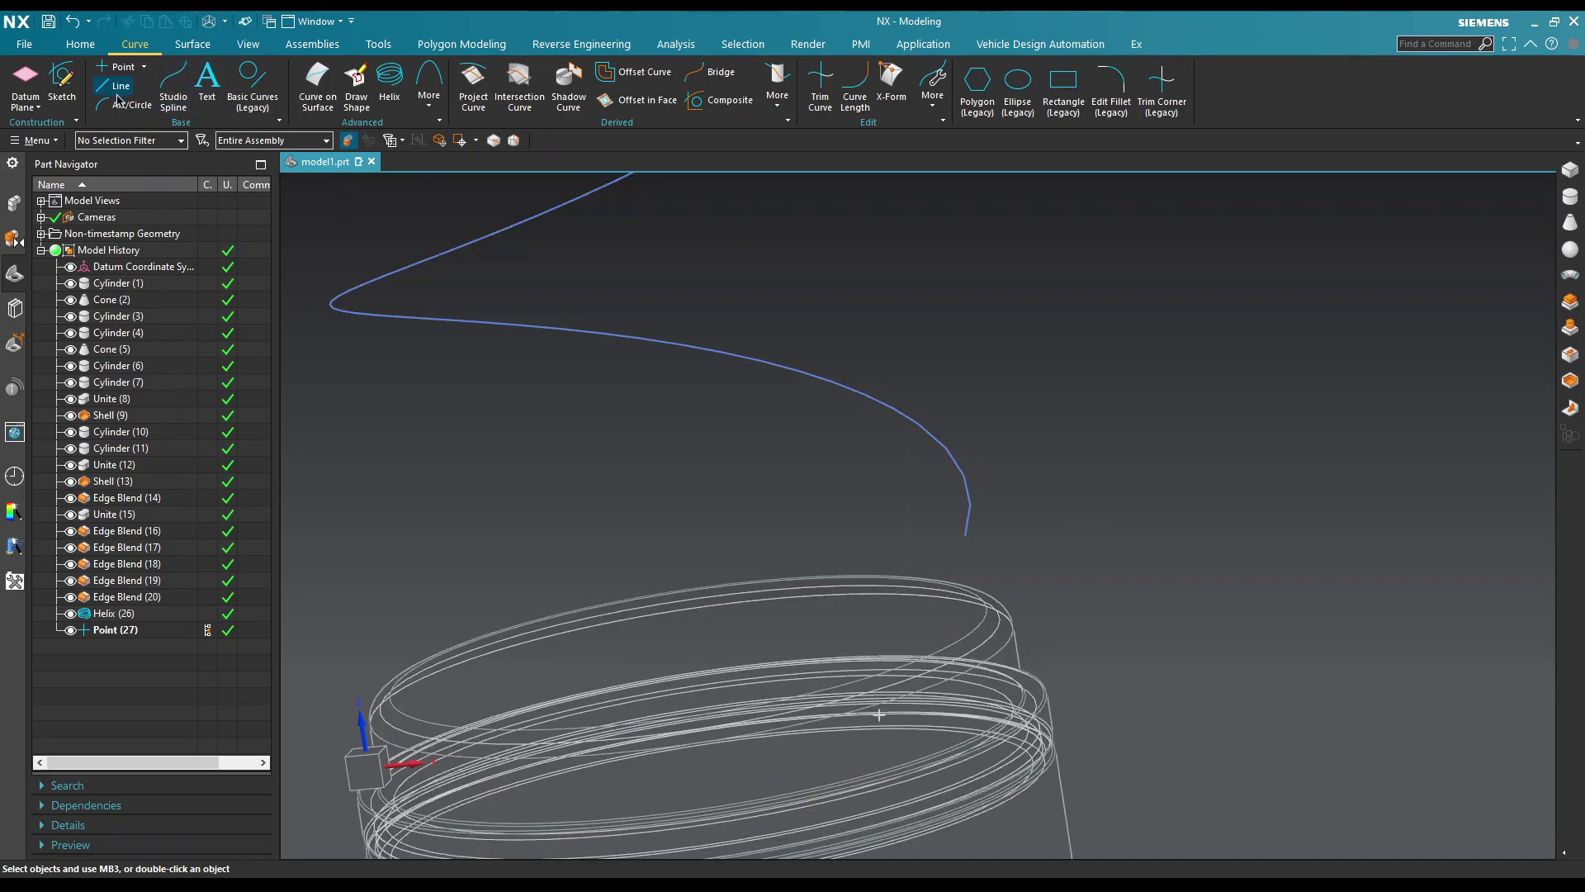
{"action": "key", "text": "l"}
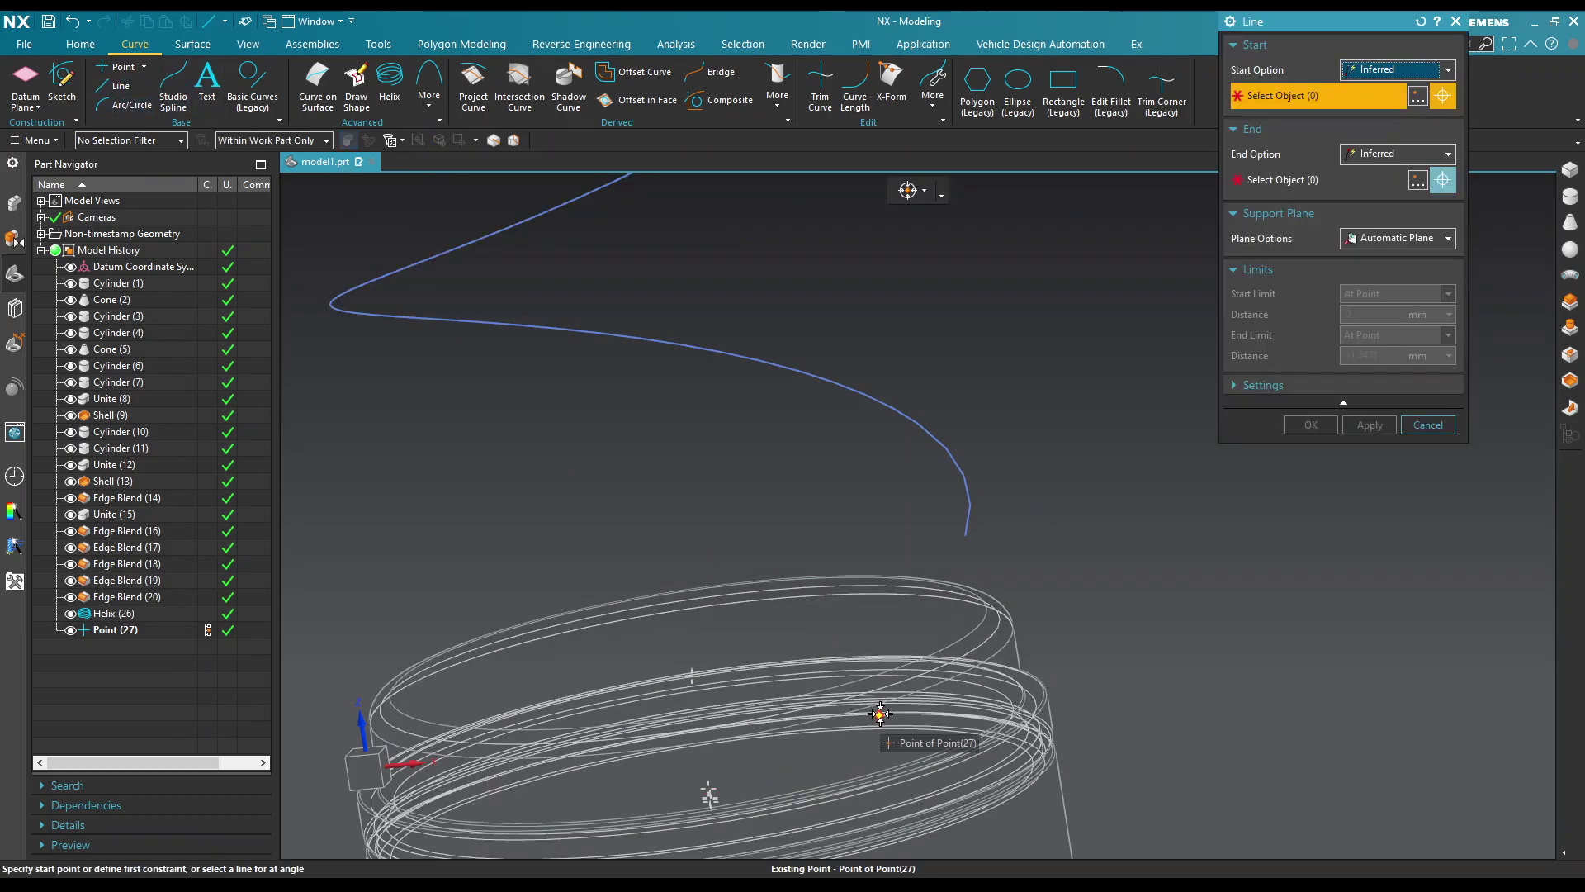
{"action": "left_click", "coordinate": [880, 713]}
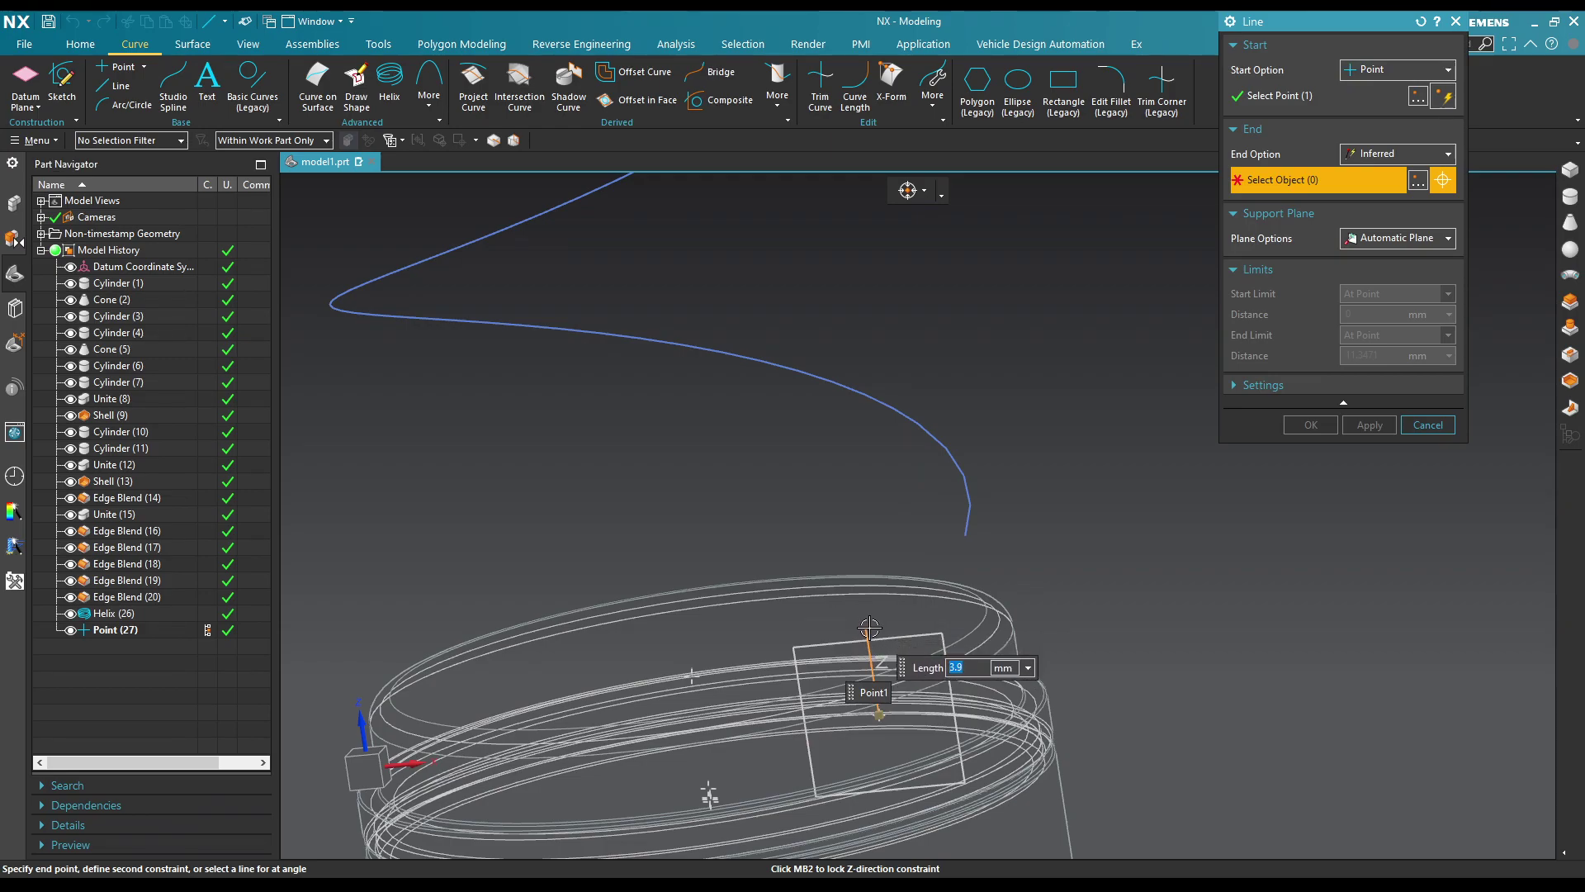
{"action": "type", "text": "3"}
{"action": "key", "text": "Return"}
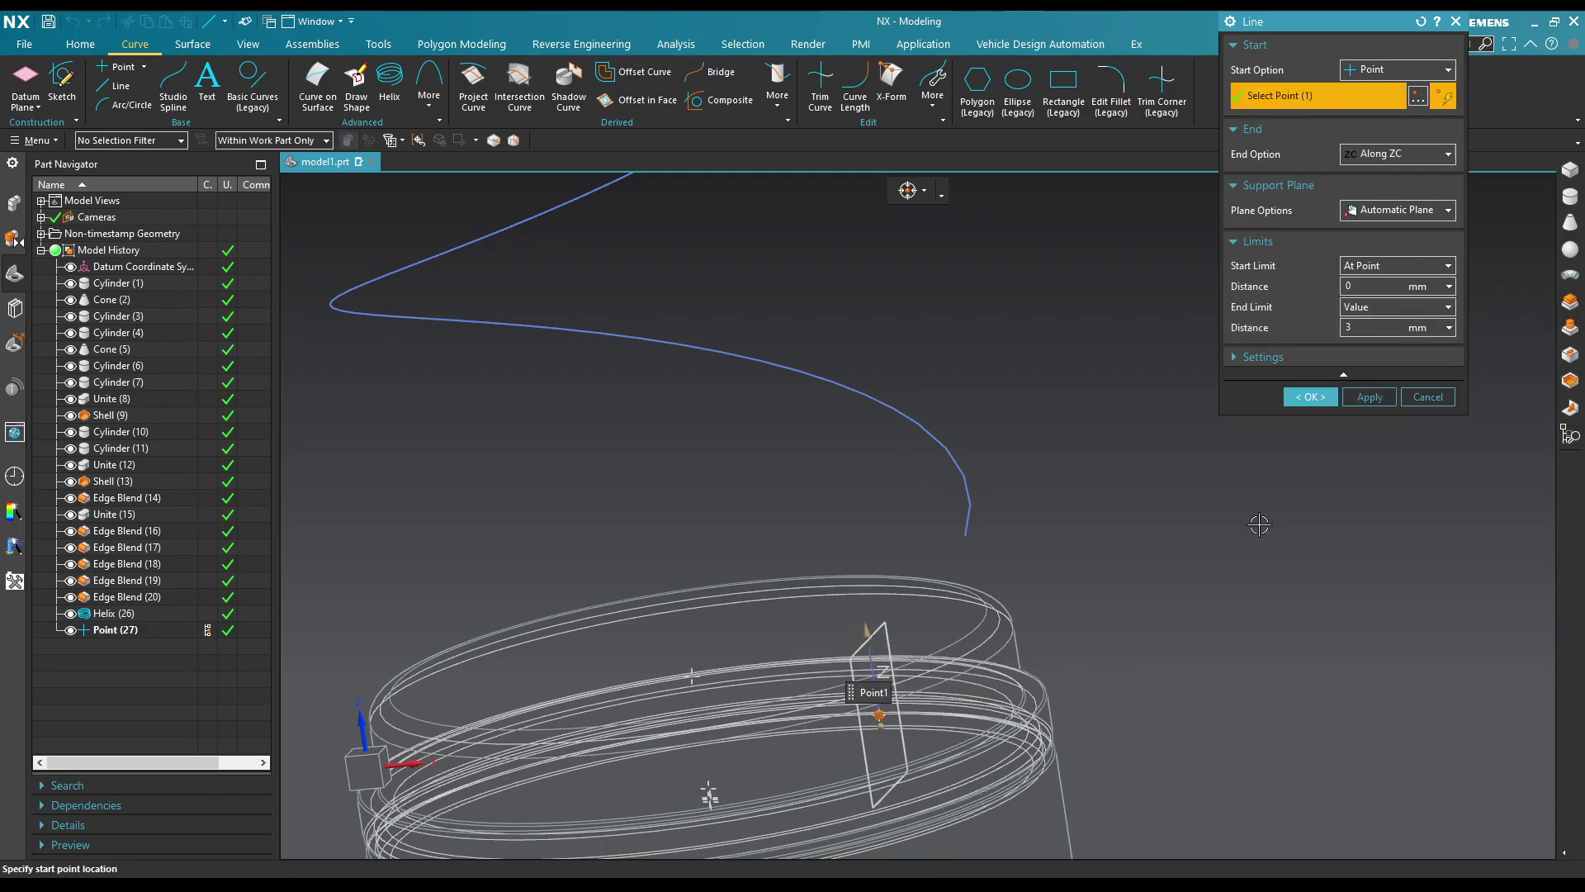
{"action": "left_click", "coordinate": [1310, 396]}
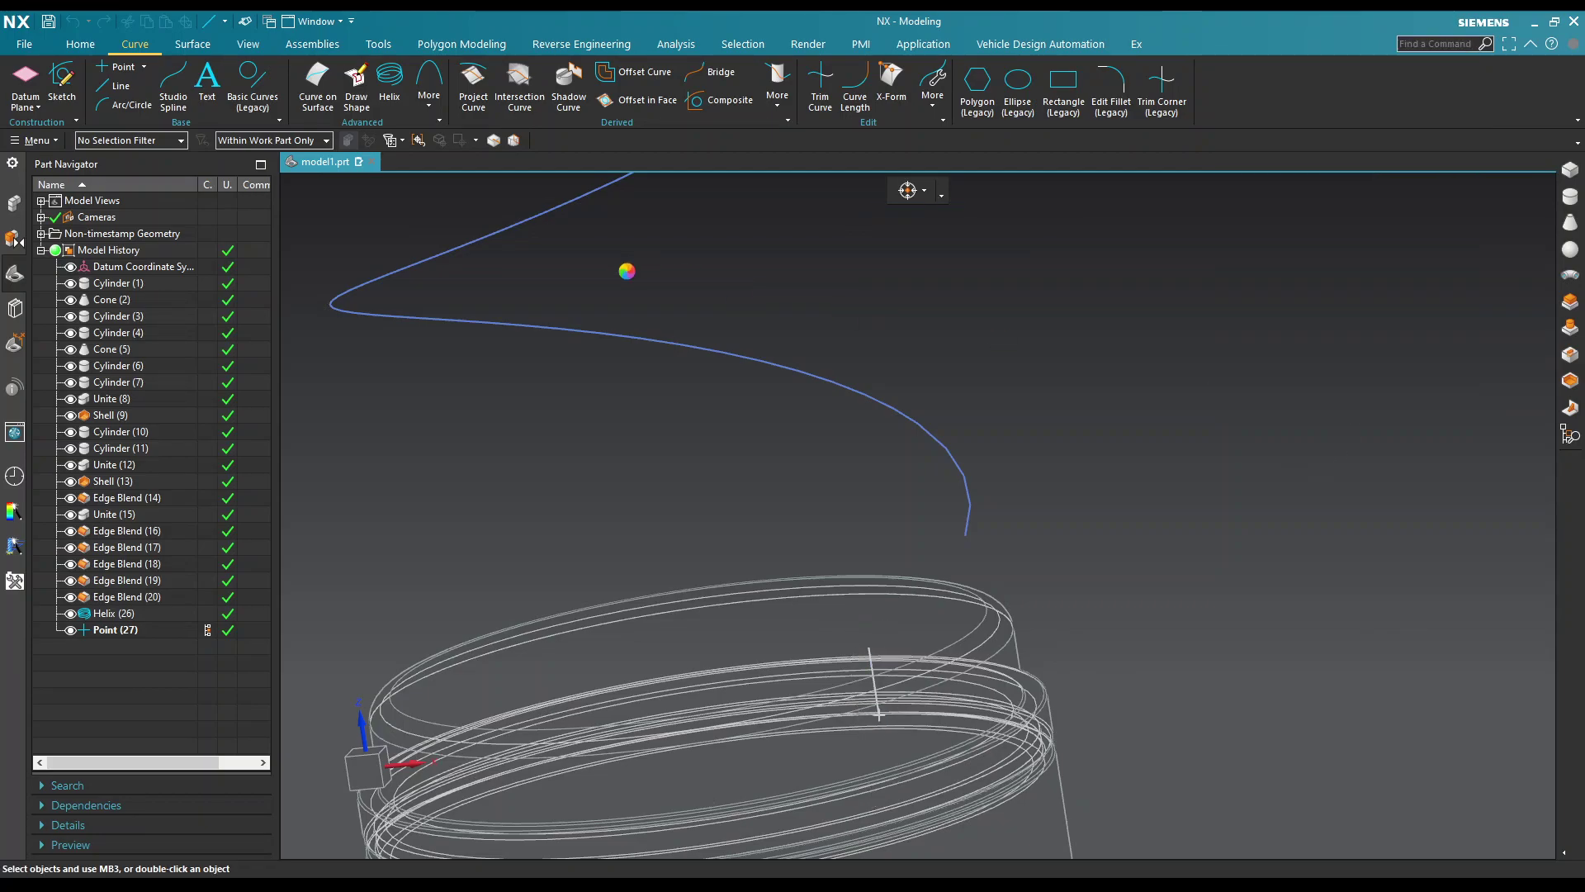
{"action": "left_click", "coordinate": [708, 75]}
Step: Bridge the helix end to Line (28) with start shape 1.86 and end shape 1.03
{"action": "left_click", "coordinate": [964, 532]}
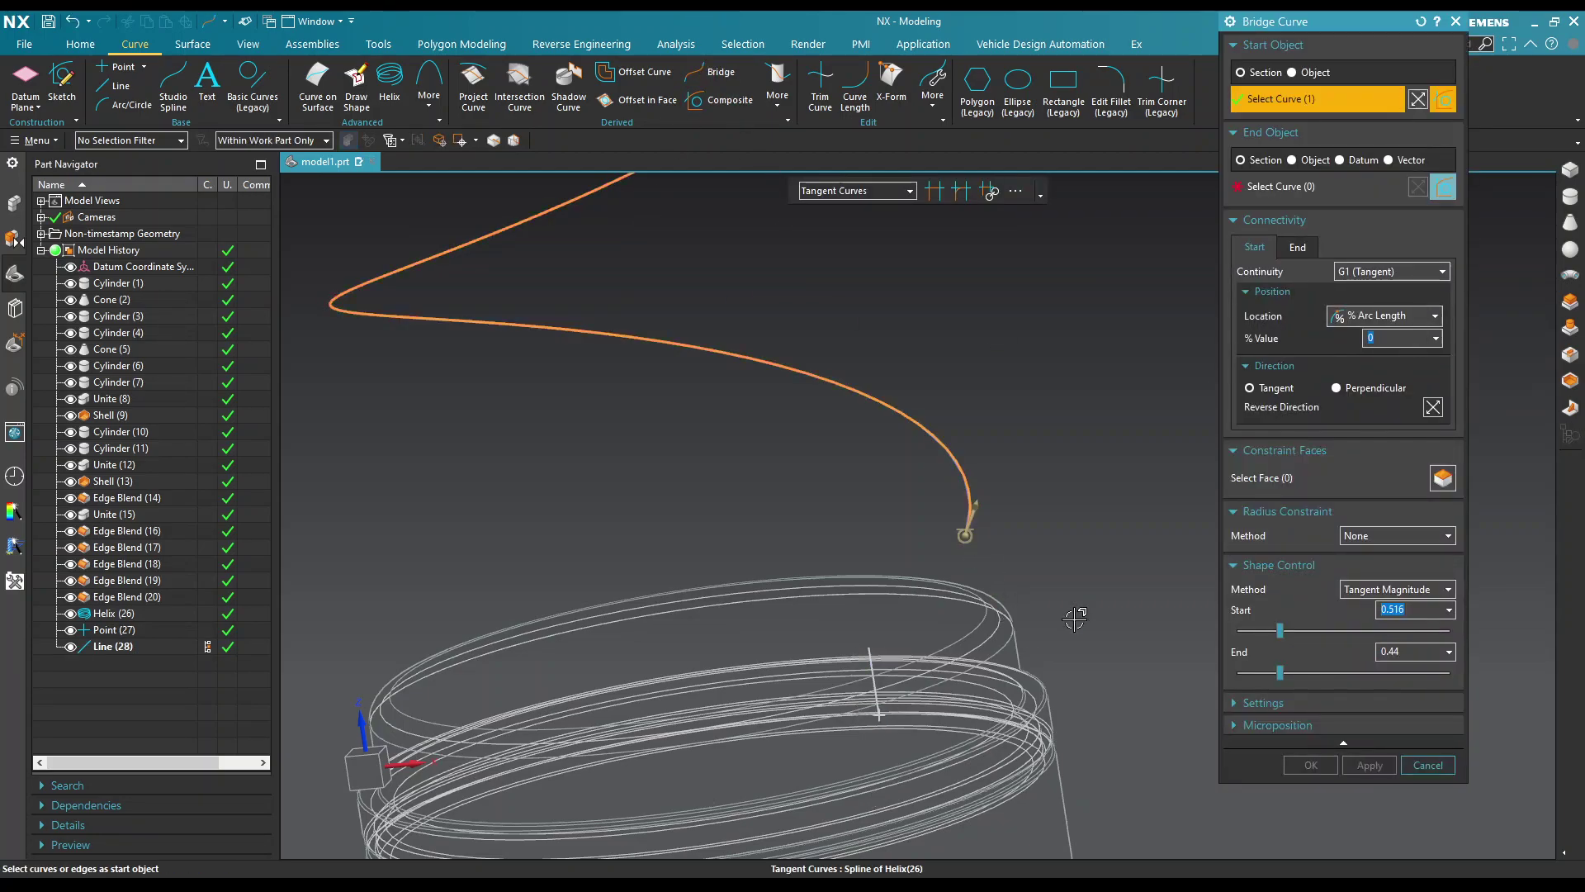
{"action": "left_click", "coordinate": [1302, 186]}
{"action": "left_click", "coordinate": [872, 681]}
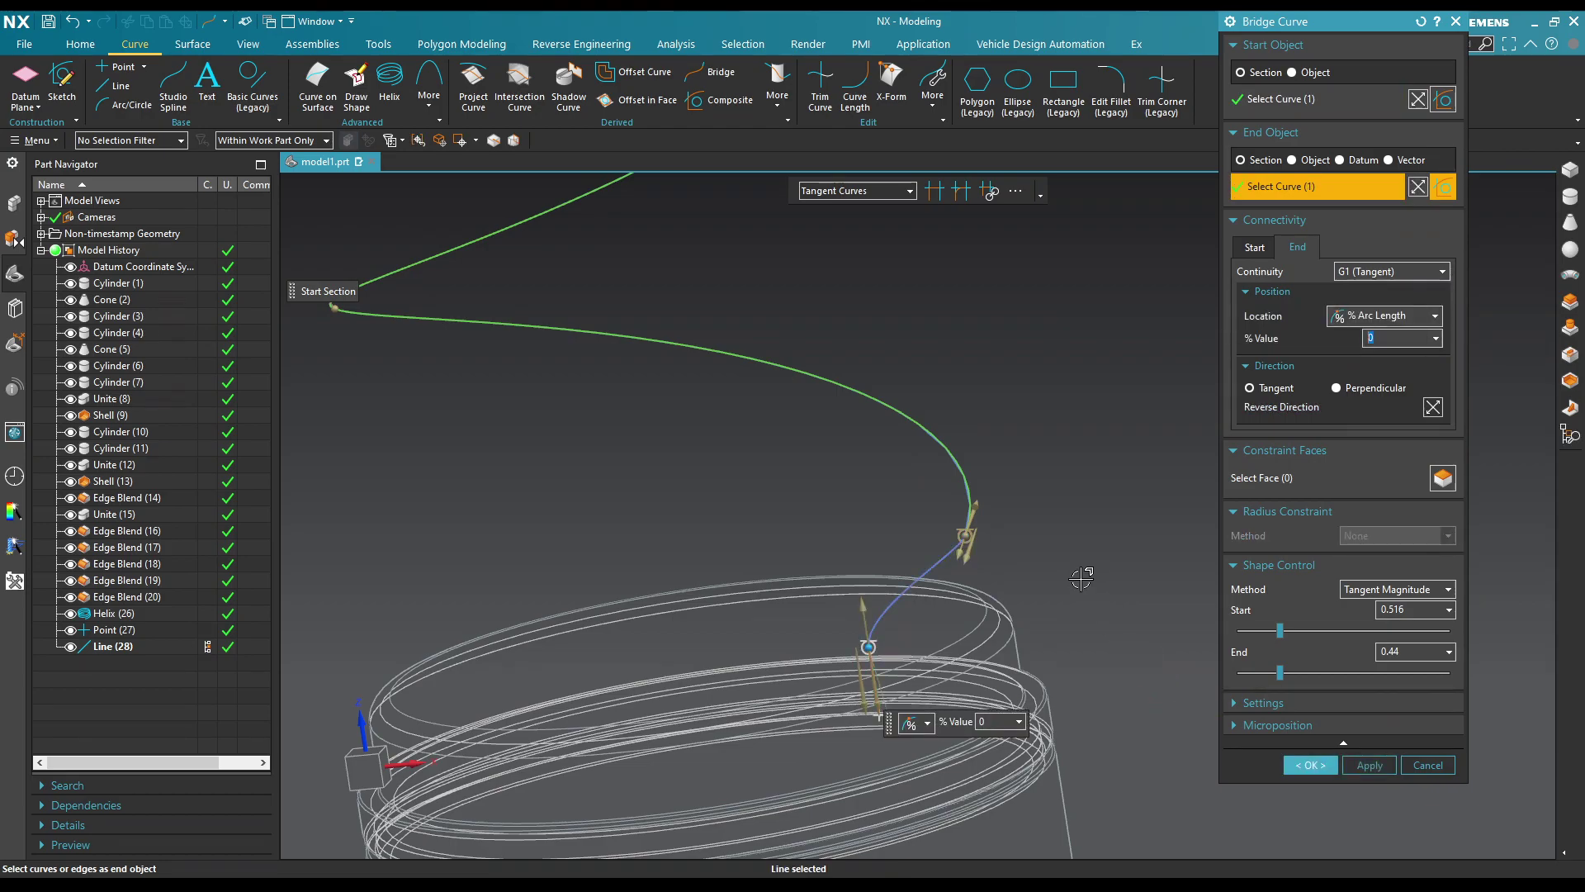
{"action": "middle_click_drag", "start_coordinate": [1081, 578], "coordinate": [1040, 611]}
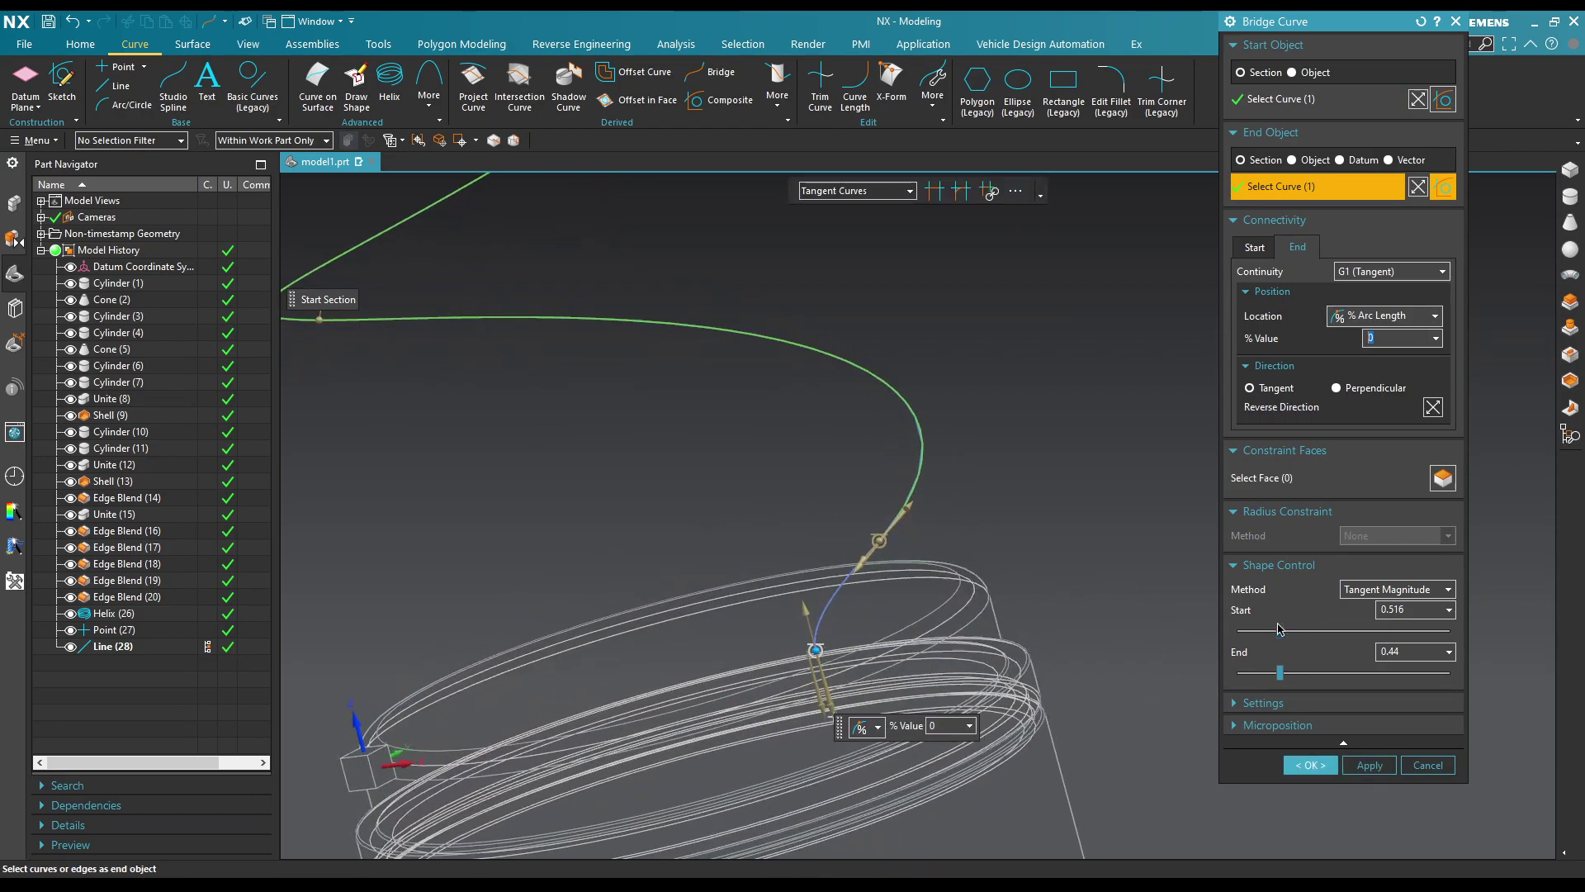
{"action": "mouse_move", "coordinate": [1278, 630]}
{"action": "left_mouse_down"}
{"action": "mouse_move", "coordinate": [1354, 665]}
{"action": "mouse_move", "coordinate": [1309, 664]}
{"action": "left_mouse_up"}
{"action": "middle_click_drag", "start_coordinate": [1073, 578], "coordinate": [1036, 594]}
{"action": "left_click_drag", "start_coordinate": [1301, 631], "coordinate": [1389, 630]}
{"action": "left_click_drag", "start_coordinate": [1311, 677], "coordinate": [1363, 673]}
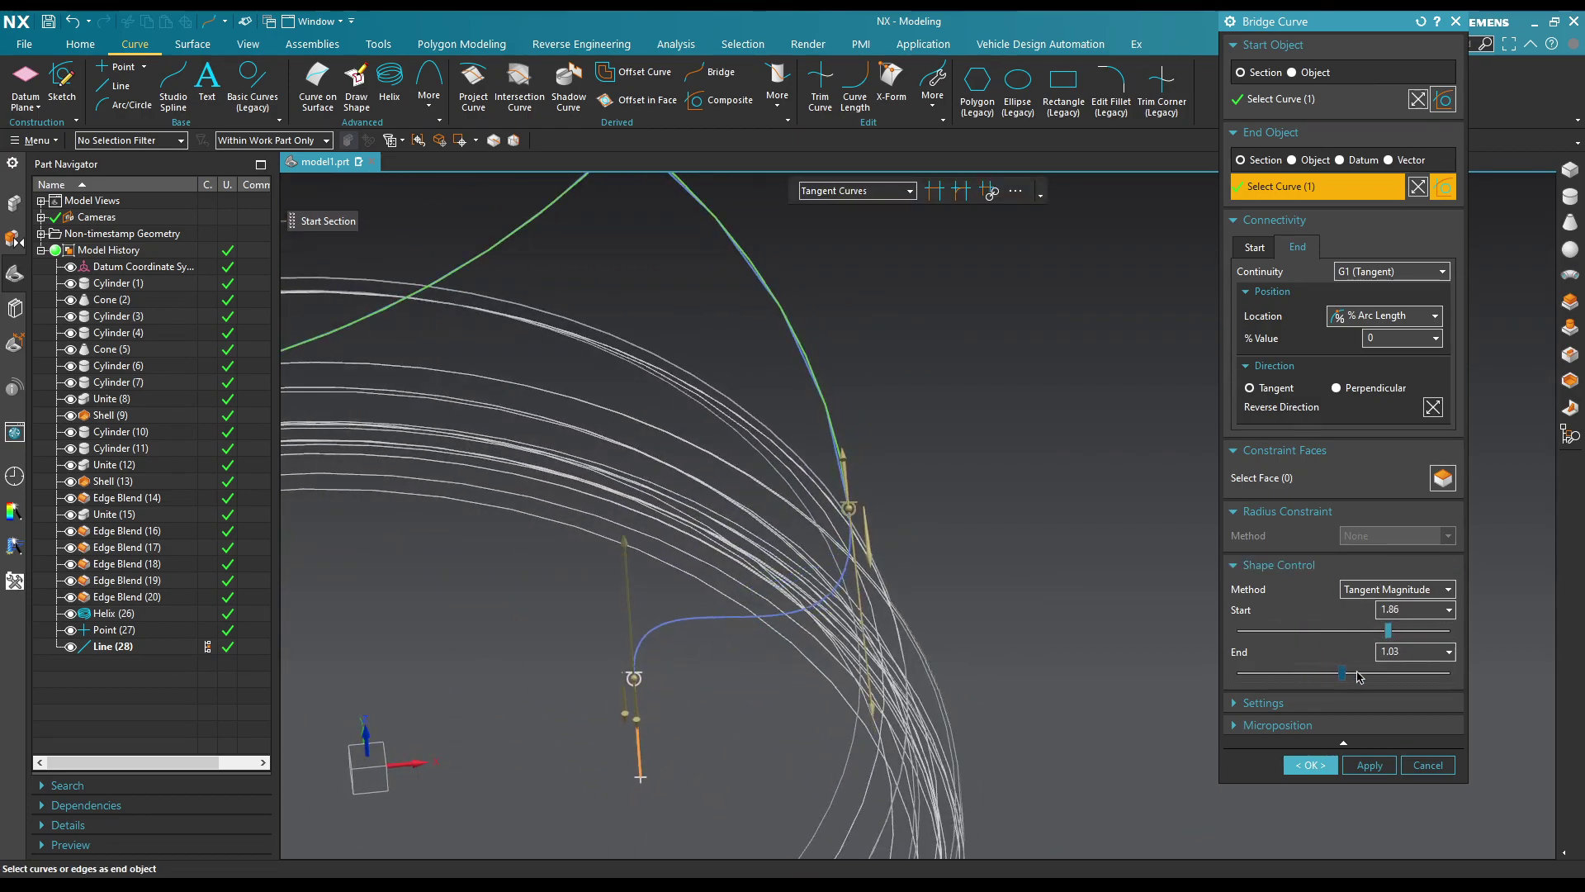
{"action": "left_click", "coordinate": [1311, 764]}
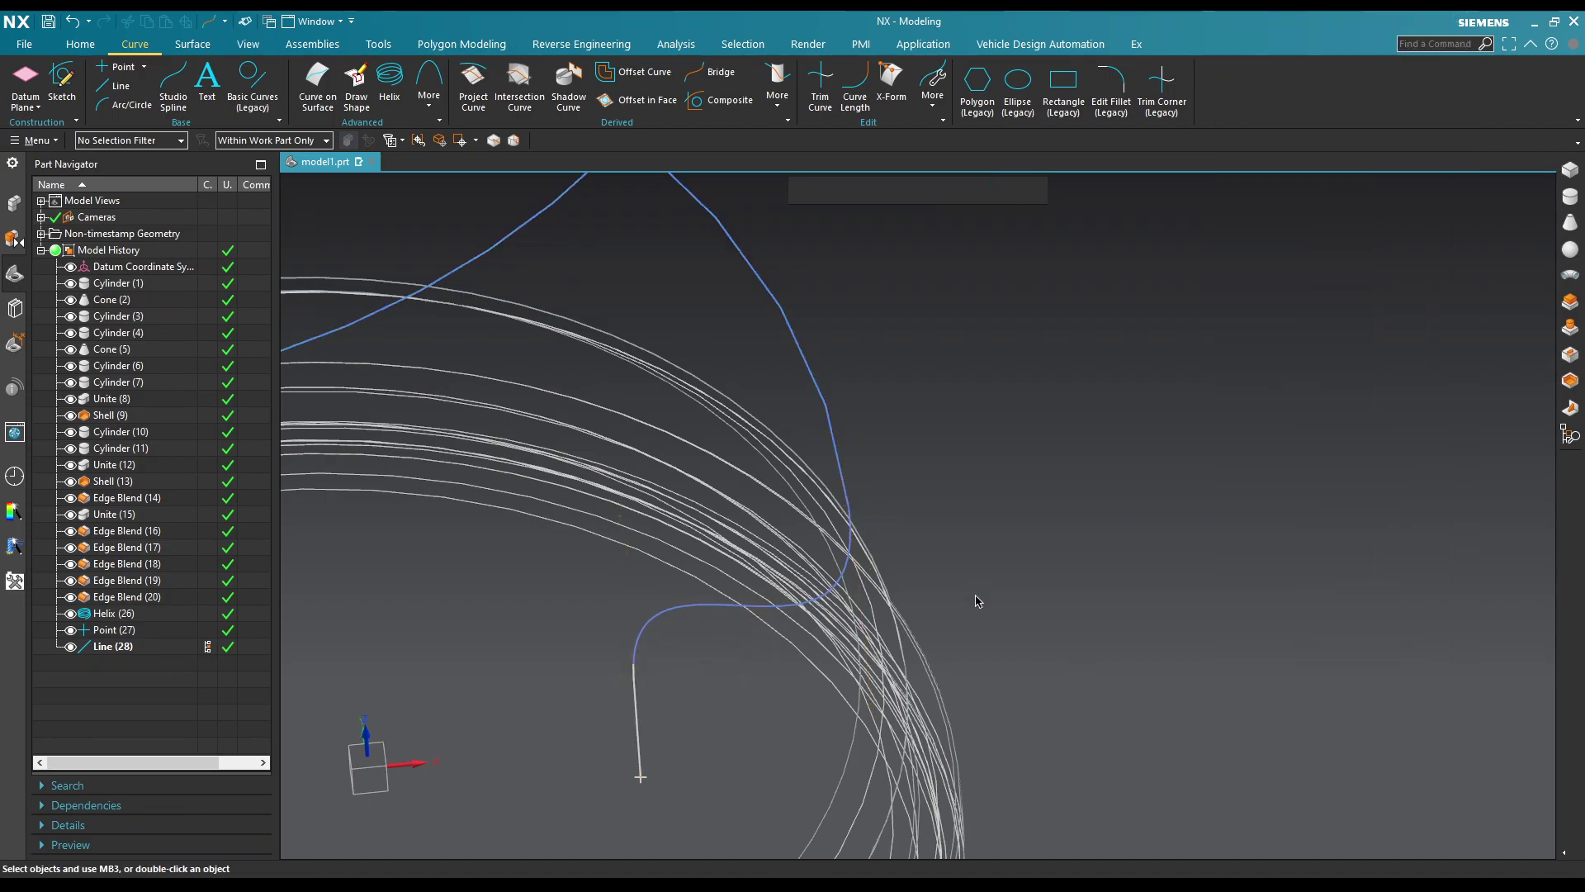
{"action": "mouse_move", "coordinate": [1017, 626]}
{"action": "middle_mouse_down"}
{"action": "mouse_move", "coordinate": [1139, 593]}
{"action": "mouse_move", "coordinate": [1064, 543]}
{"action": "mouse_move", "coordinate": [1016, 569]}
{"action": "mouse_move", "coordinate": [1019, 630]}
{"action": "mouse_move", "coordinate": [1043, 584]}
{"action": "mouse_move", "coordinate": [1078, 606]}
{"action": "mouse_move", "coordinate": [1082, 487]}
{"action": "mouse_move", "coordinate": [1142, 548]}
{"action": "mouse_move", "coordinate": [1121, 537]}
{"action": "mouse_move", "coordinate": [1111, 444]}
{"action": "mouse_move", "coordinate": [1156, 449]}
{"action": "middle_mouse_up"}
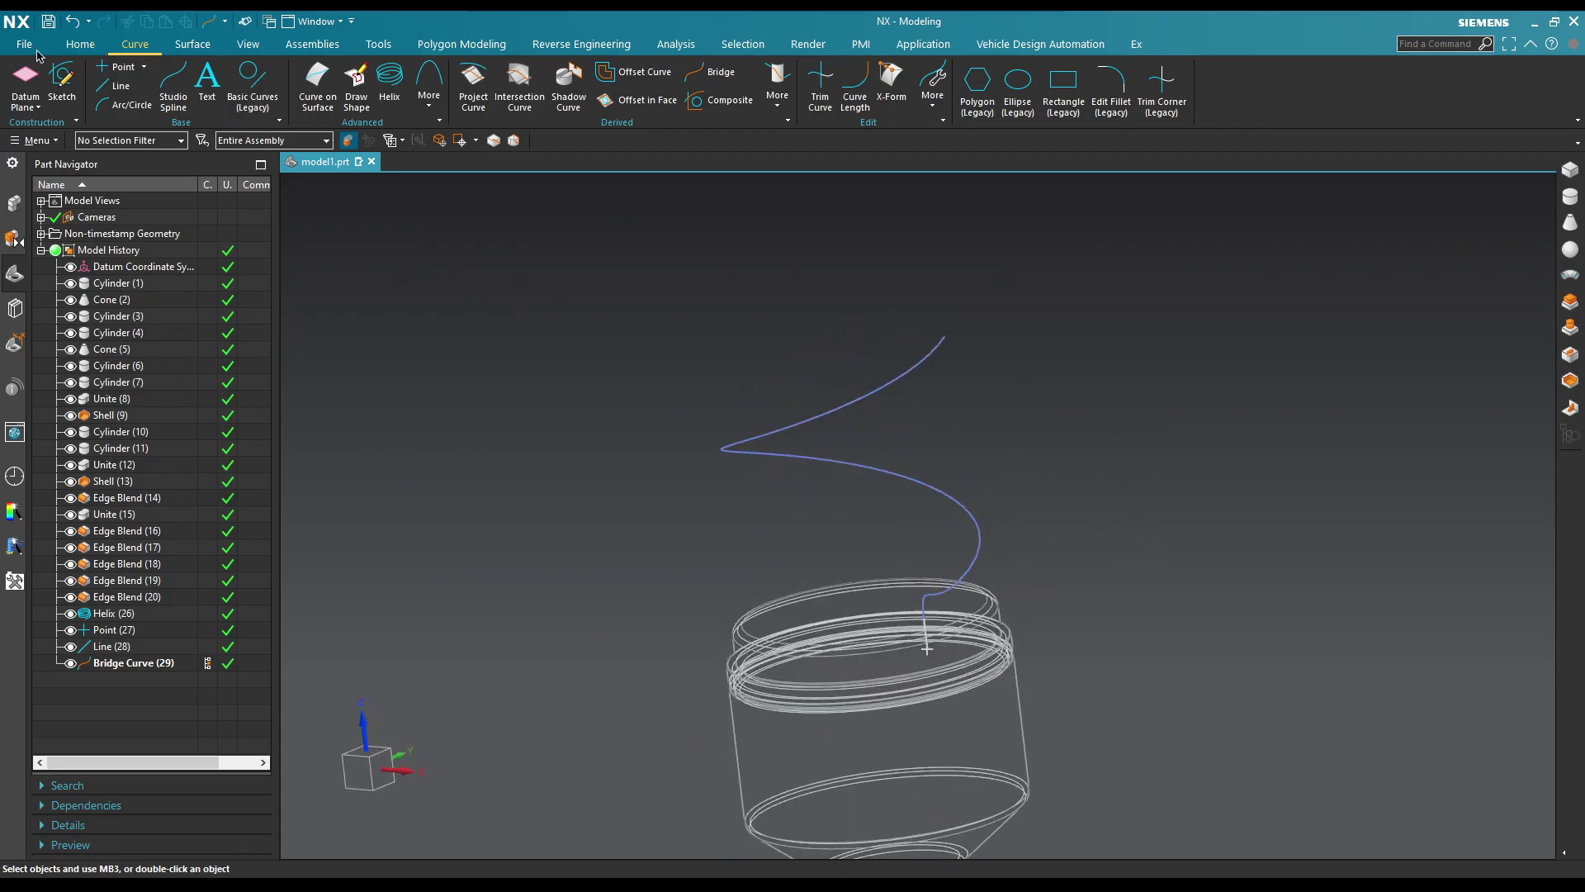
Step: Start a Pattern Feature and select the helix, line and bridge curve
{"action": "left_click", "coordinate": [80, 44]}
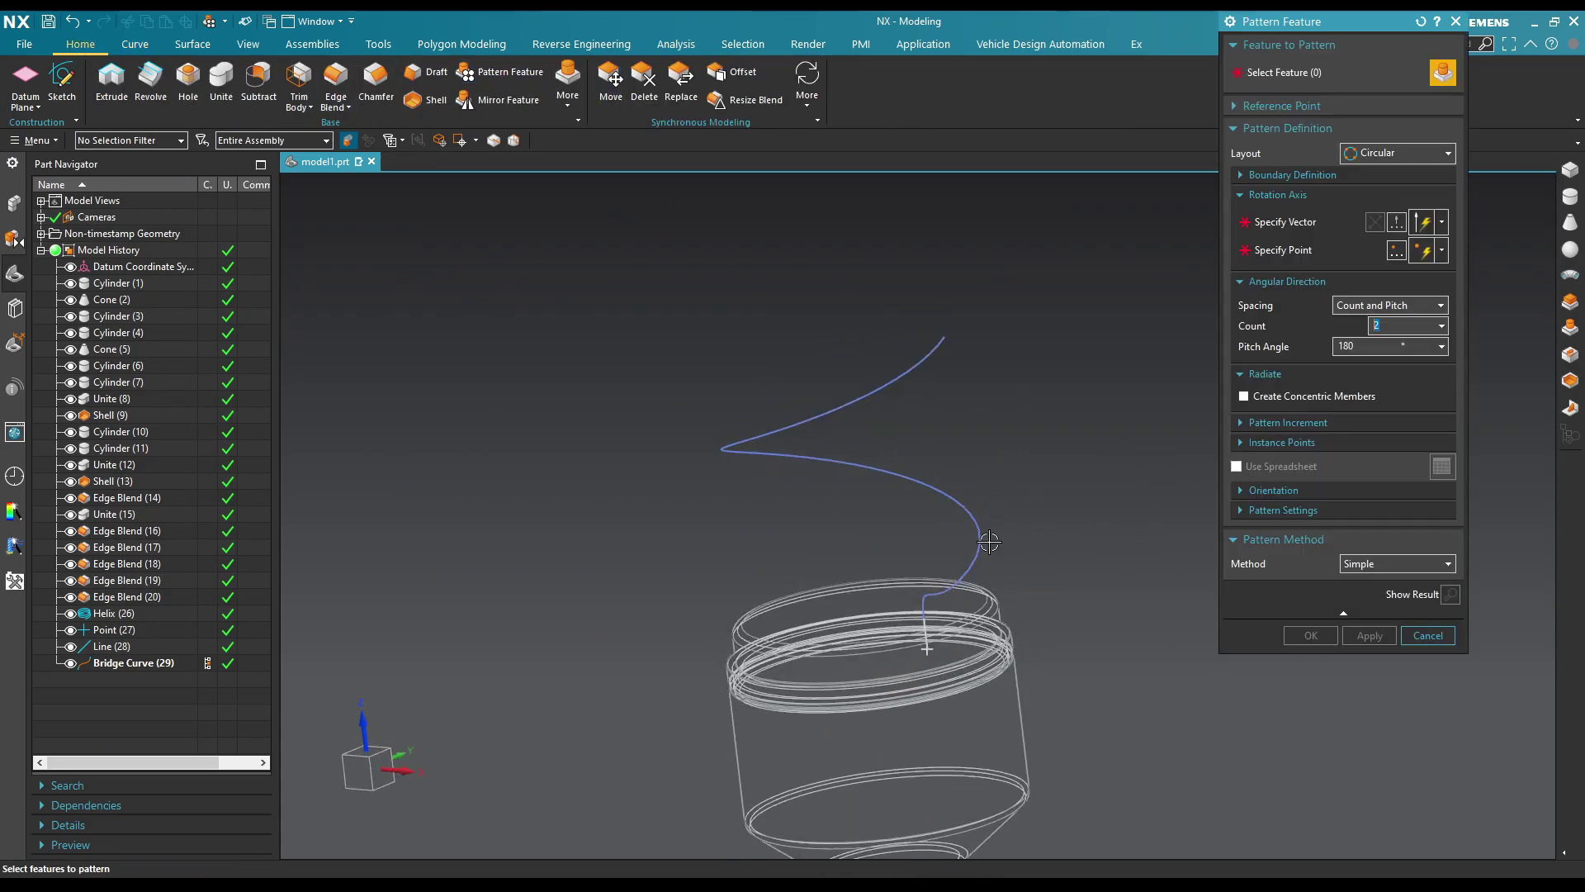
{"action": "left_click", "coordinate": [974, 549]}
{"action": "left_click", "coordinate": [942, 613]}
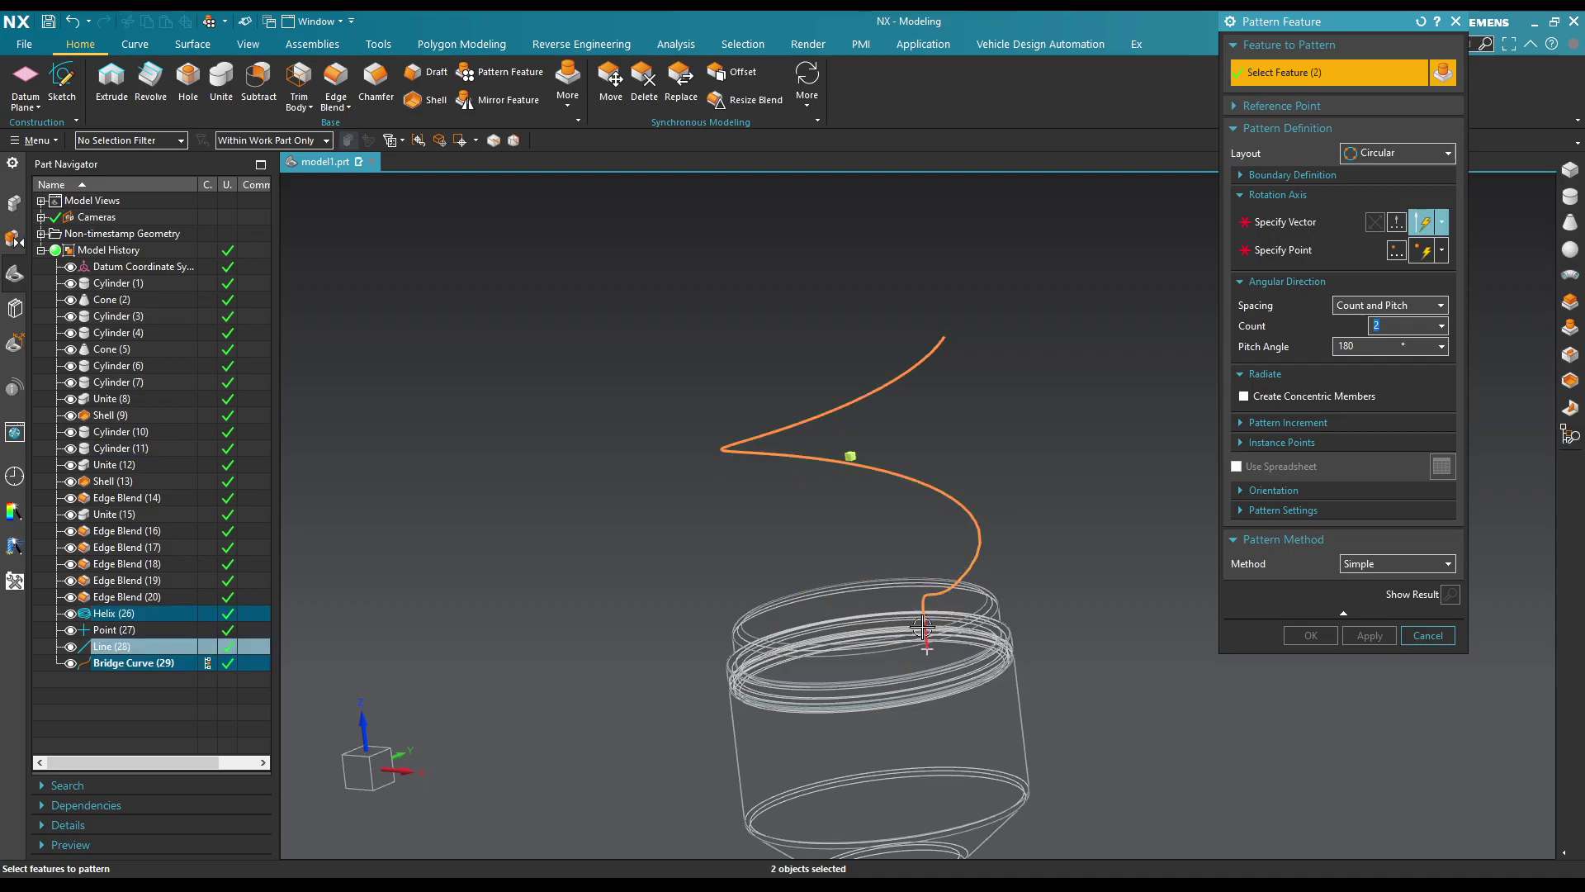
{"action": "scroll", "coordinate": [1028, 380], "scroll_direction": "up", "scroll_amount": 1}
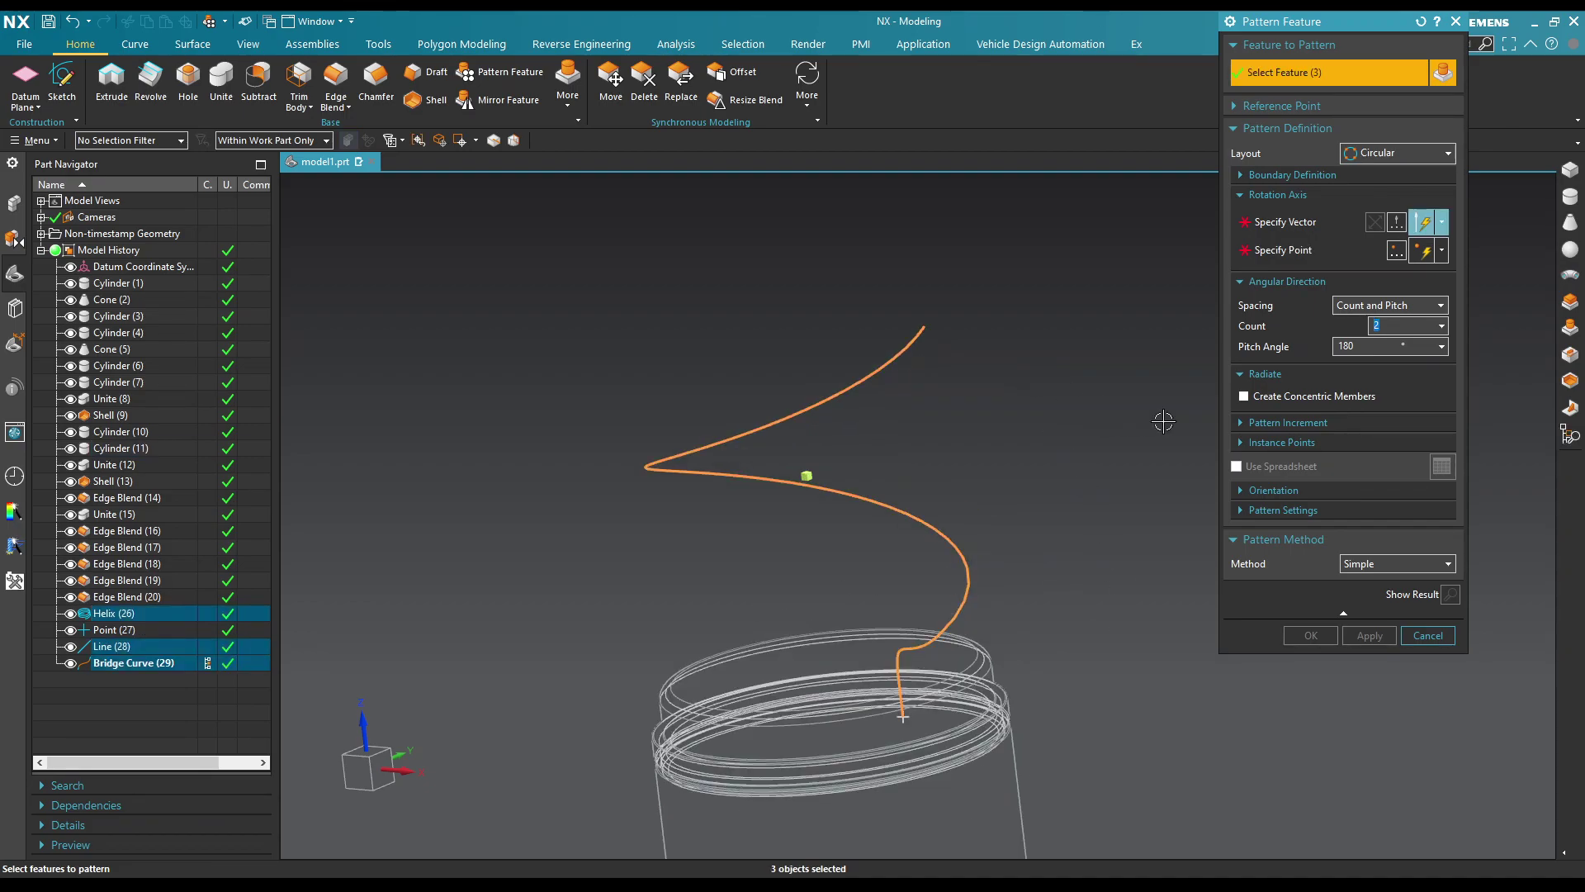
{"action": "left_click", "coordinate": [1285, 221]}
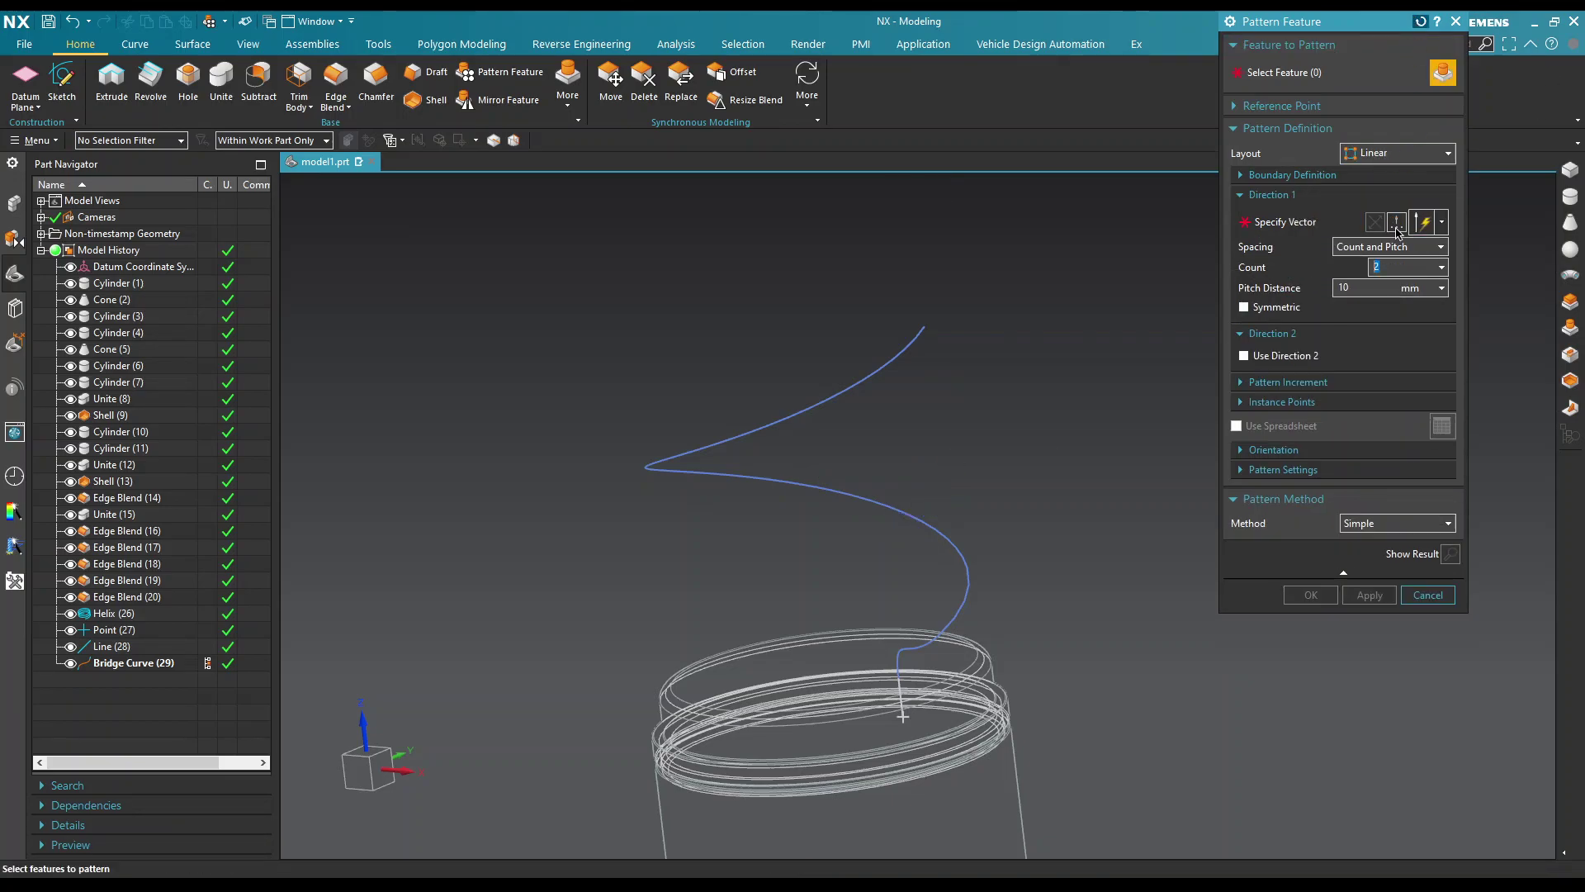
{"action": "left_click", "coordinate": [906, 496]}
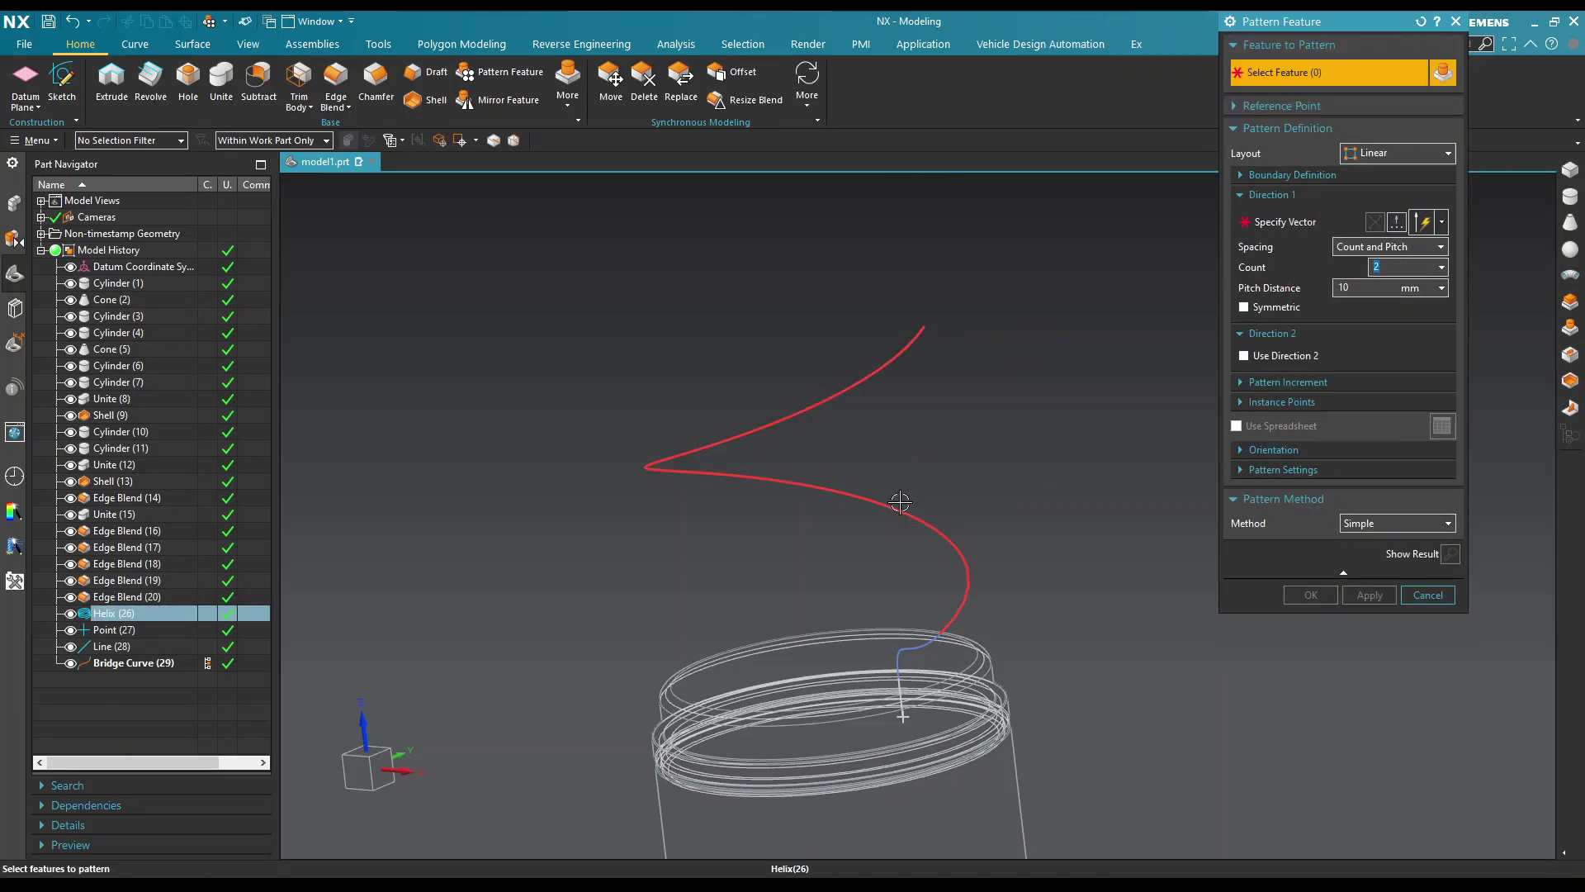
{"action": "left_click", "coordinate": [900, 673]}
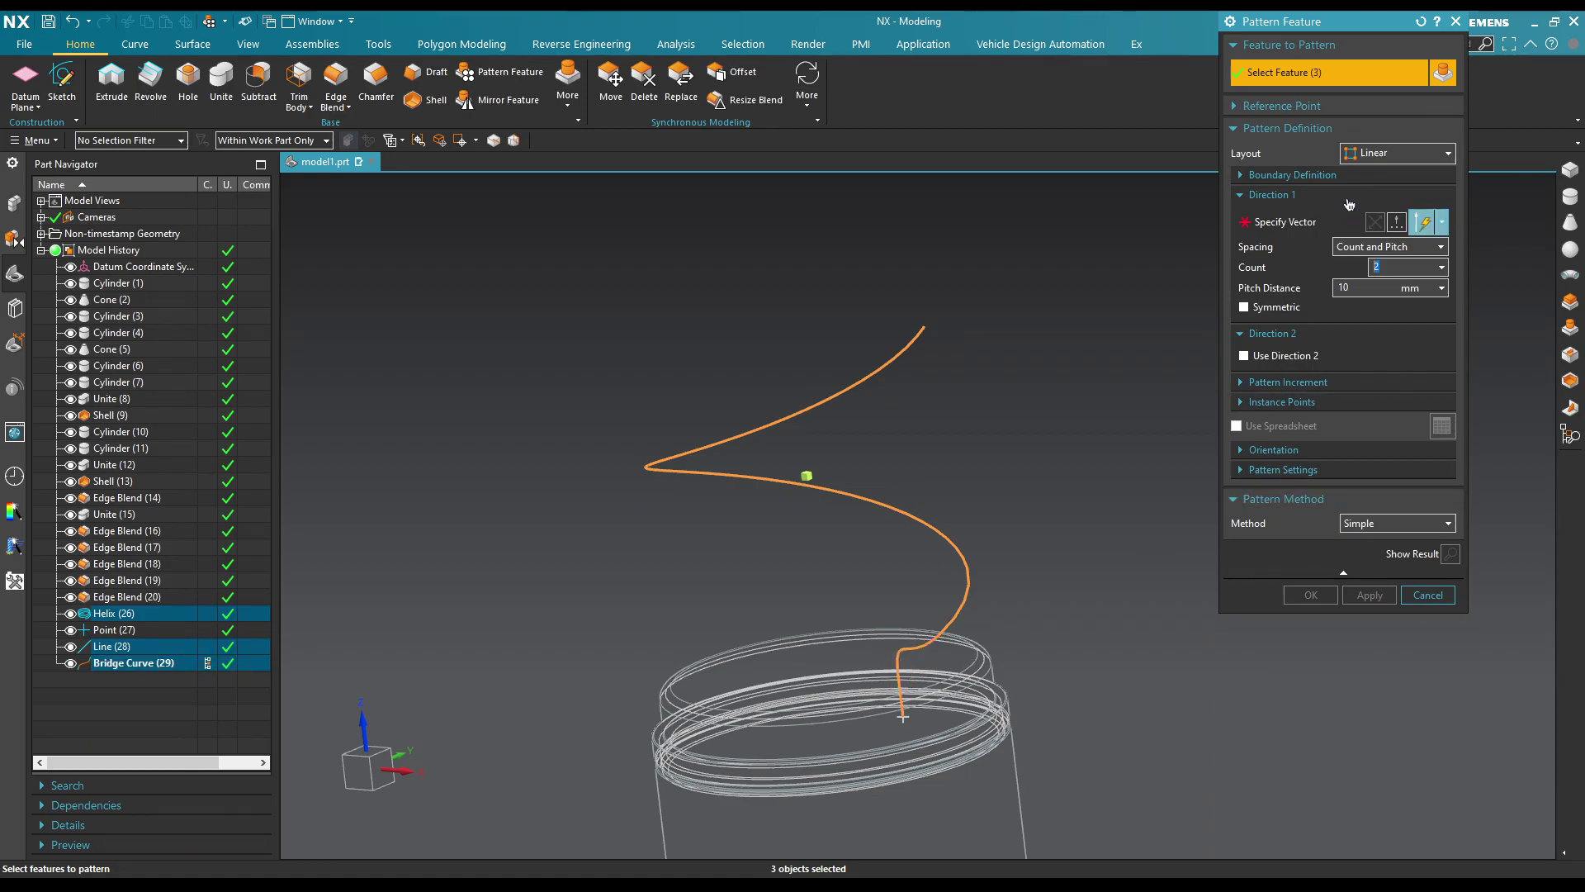
{"action": "middle_click", "coordinate": [900, 673]}
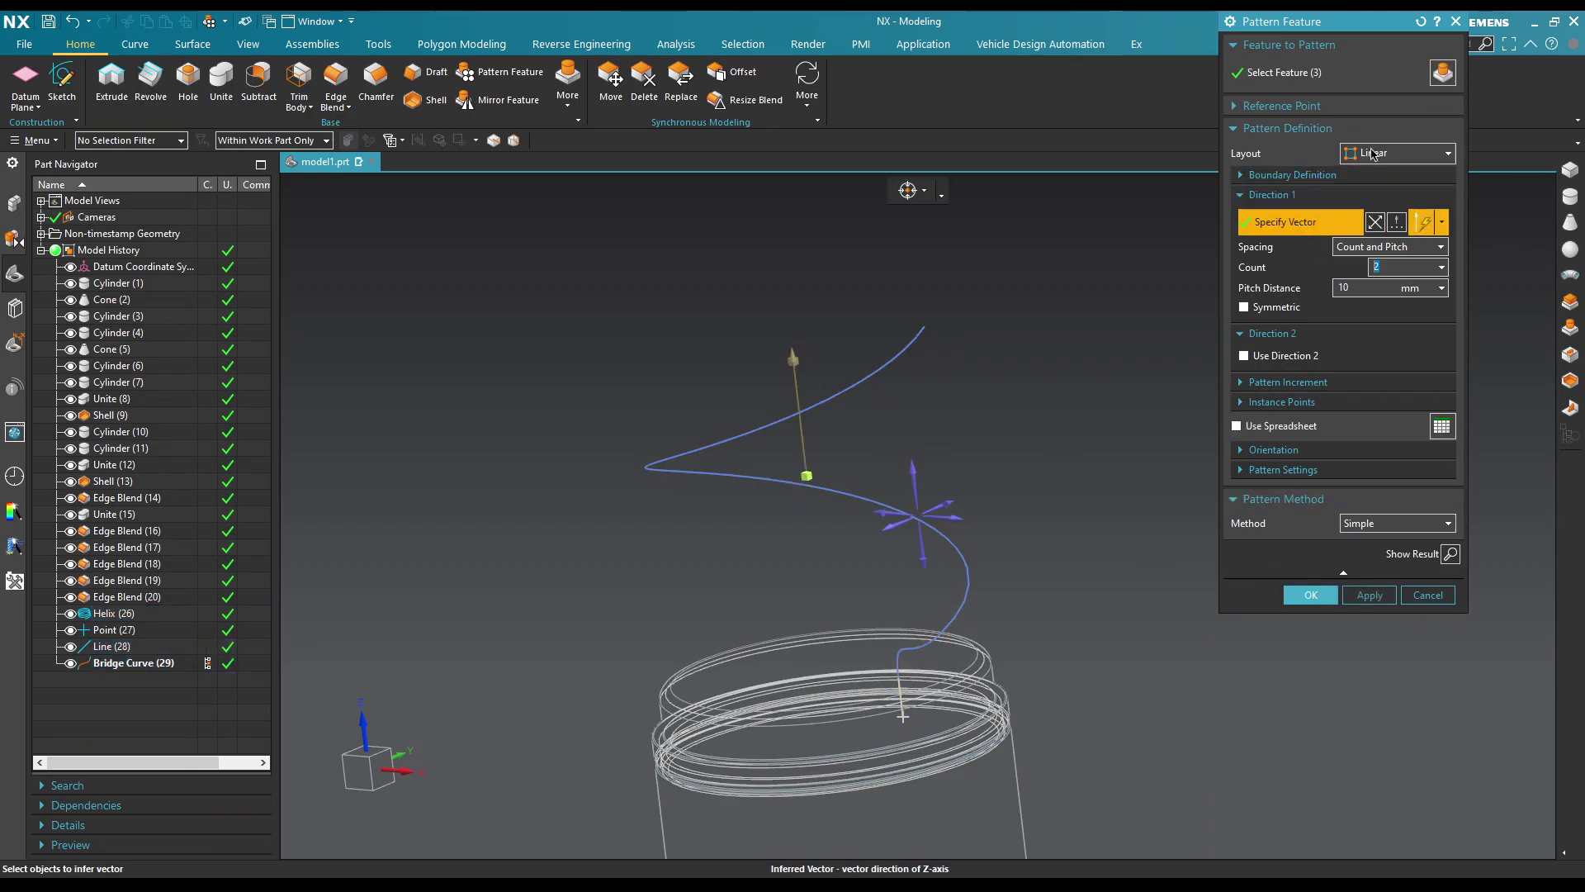
Step: Lay the pattern out circularly about Z at the rim centre, count 2, 180° pitch
{"action": "left_click", "coordinate": [1403, 154]}
{"action": "key", "text": "Return"}
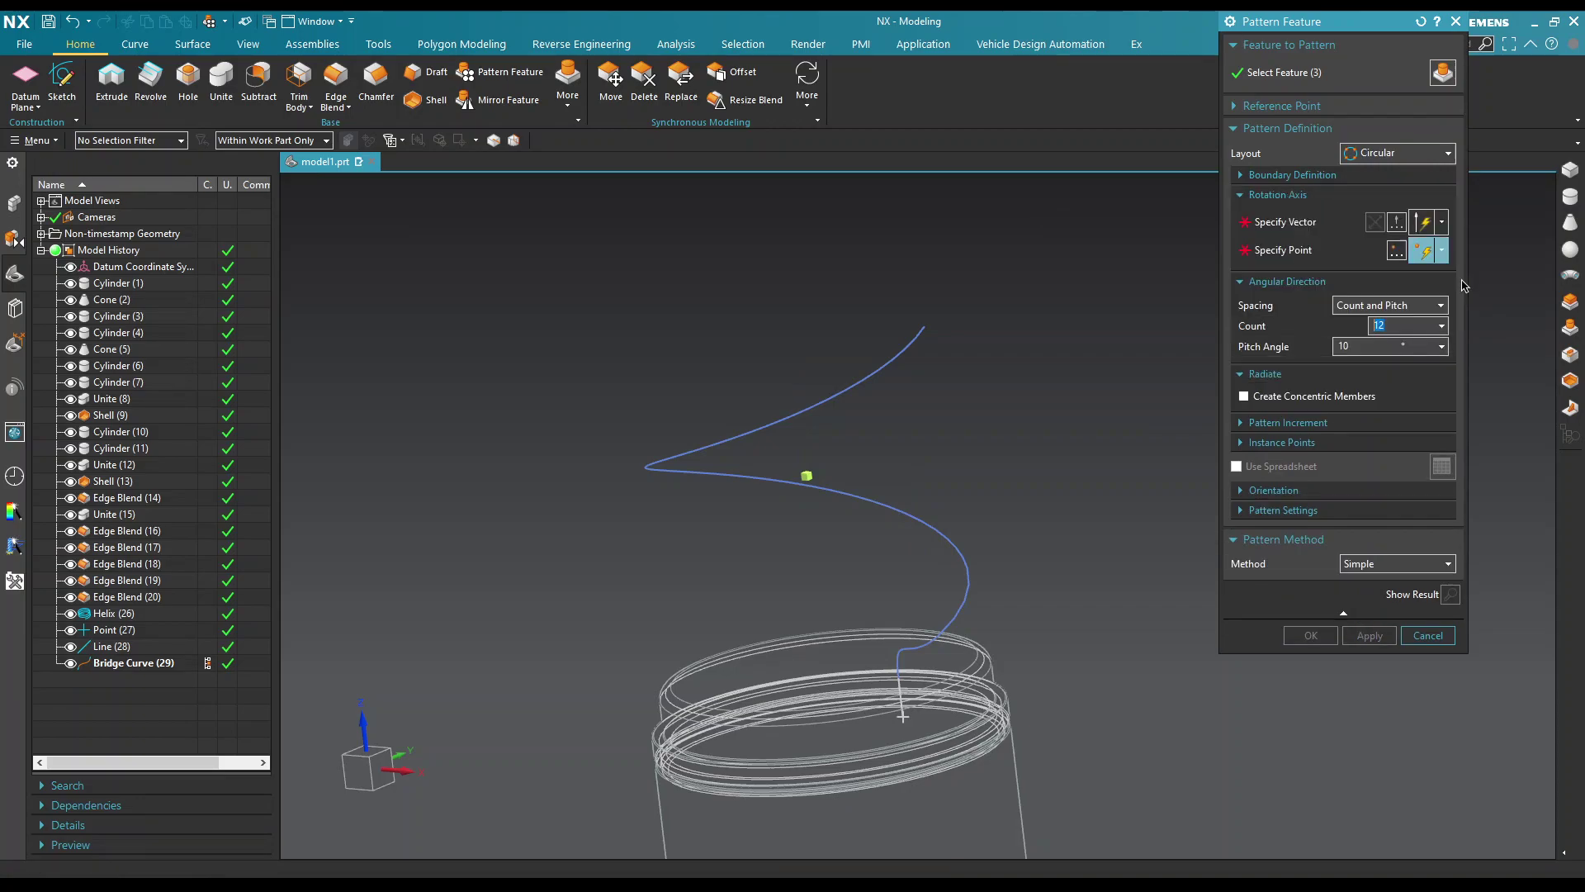
{"action": "left_click", "coordinate": [918, 477]}
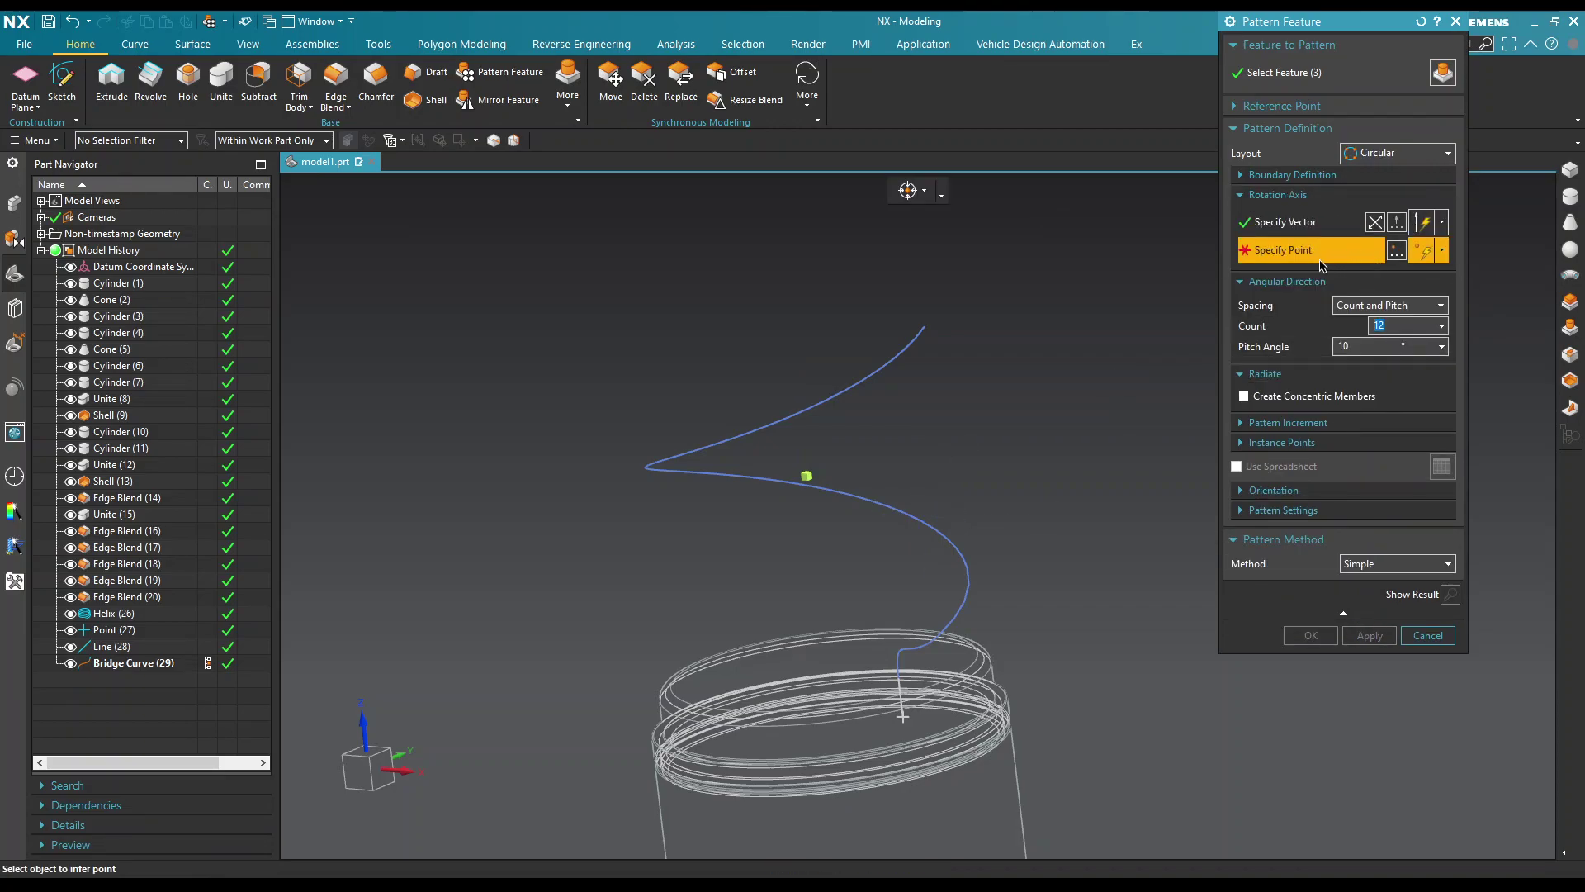
{"action": "left_click", "coordinate": [847, 642]}
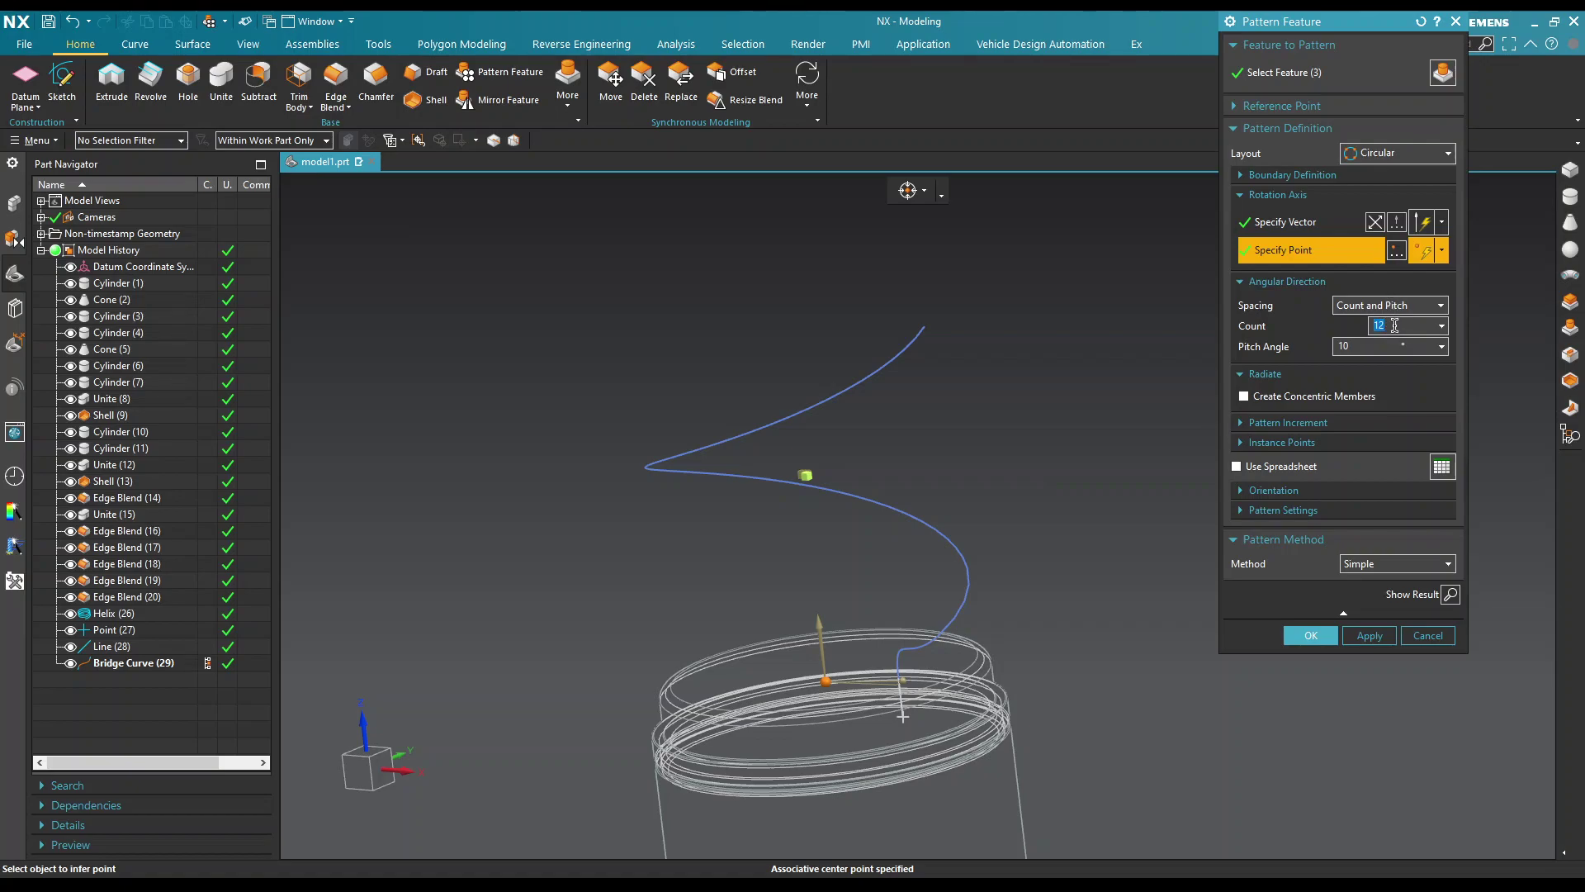
{"action": "type", "text": "2"}
{"action": "left_click", "coordinate": [1359, 347]}
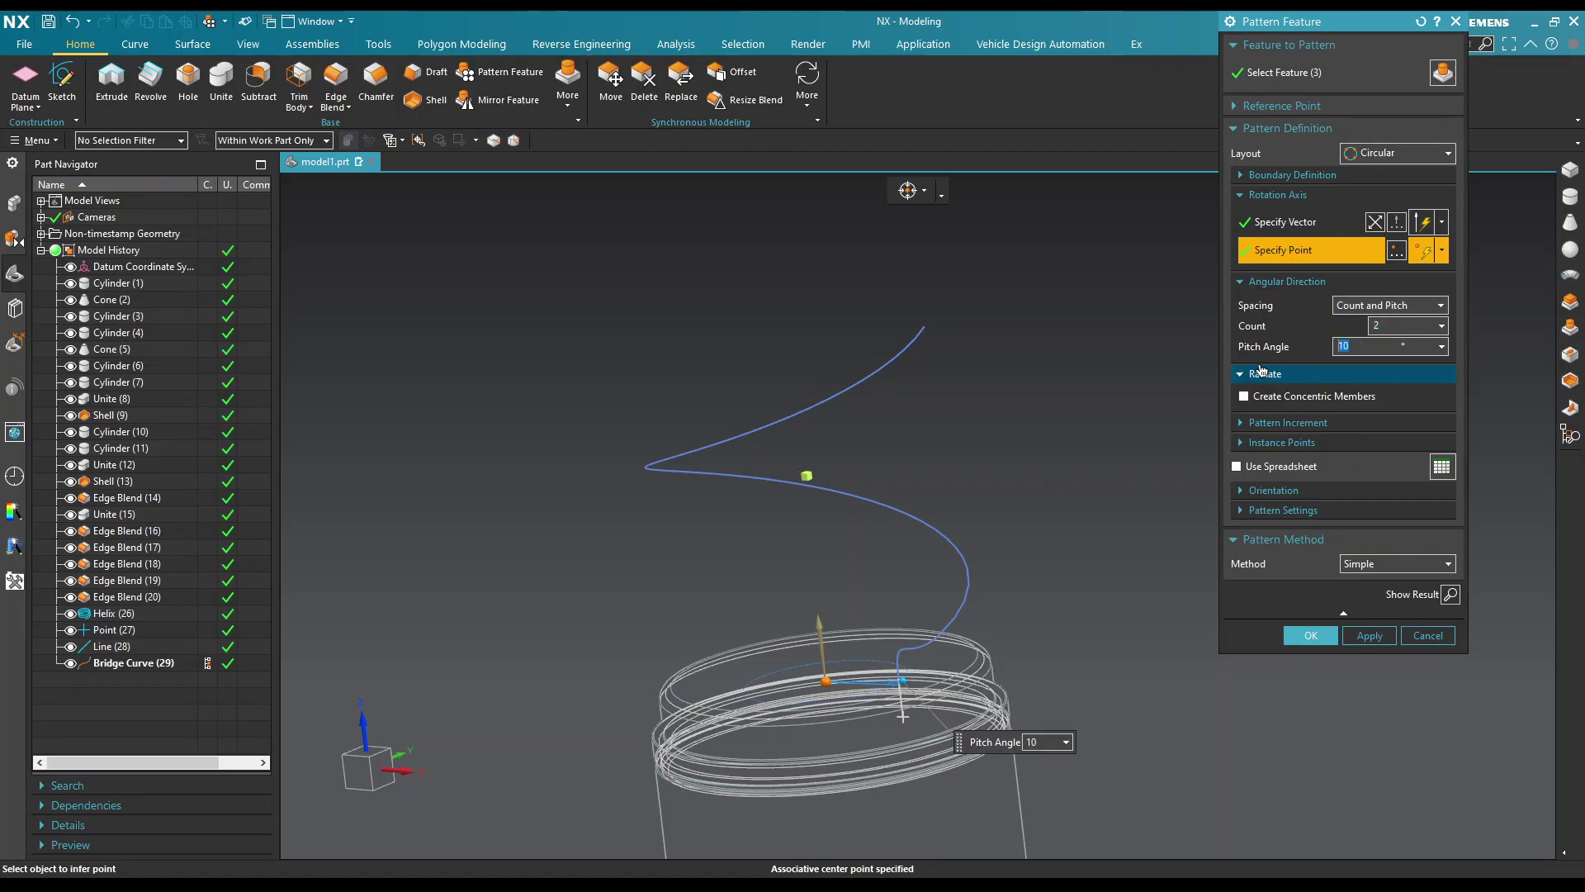
{"action": "type", "text": "180"}
{"action": "key", "text": "Return"}
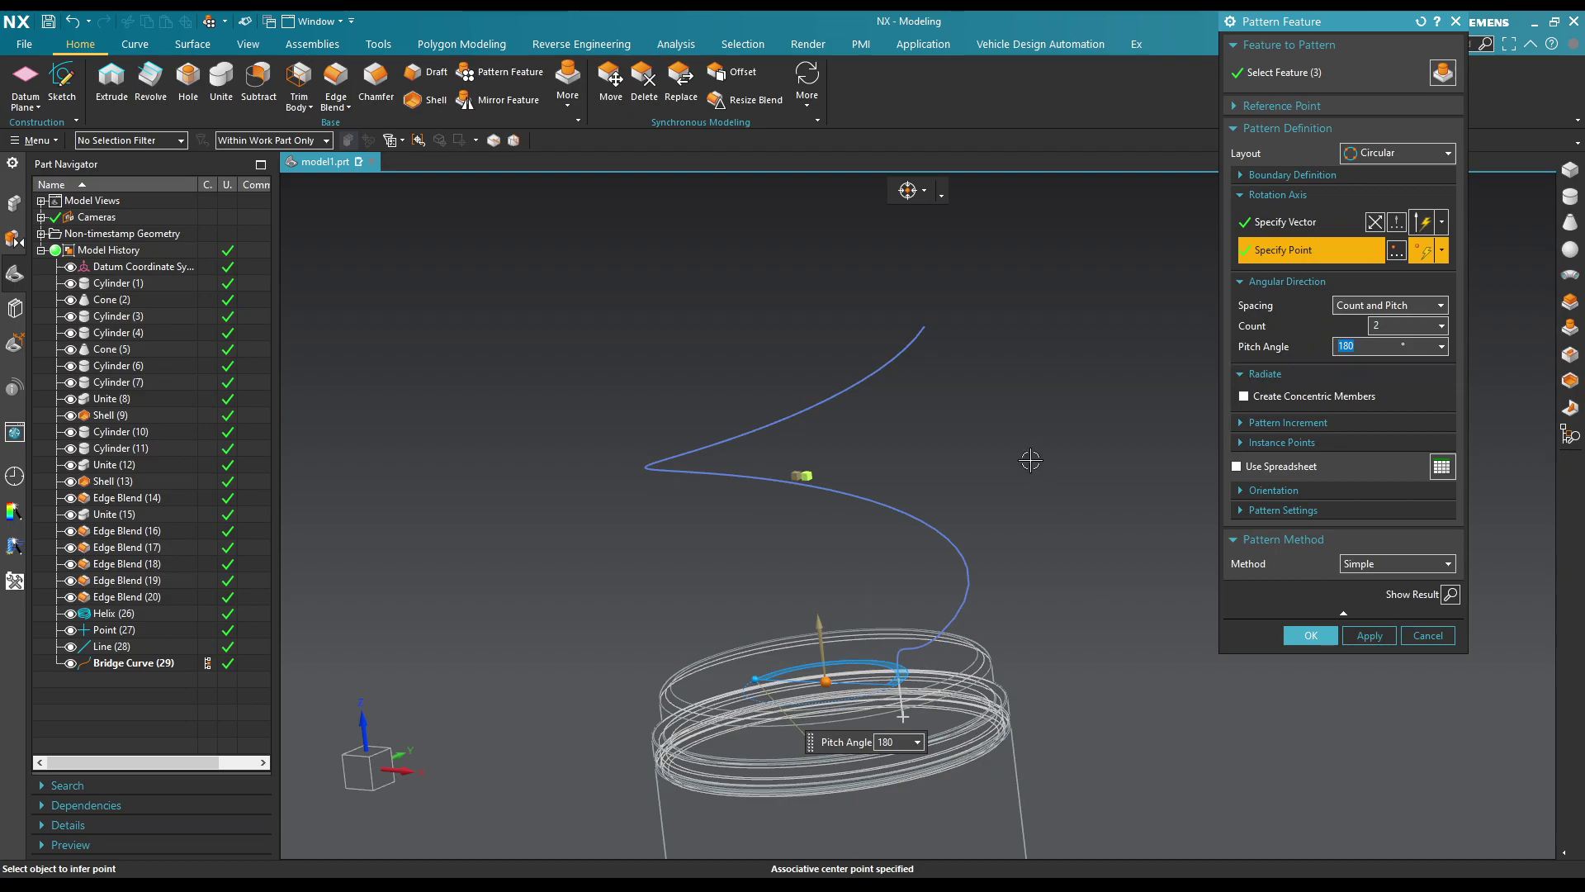
{"action": "middle_click_drag", "start_coordinate": [1031, 456], "coordinate": [1041, 492]}
{"action": "left_click", "coordinate": [1451, 594]}
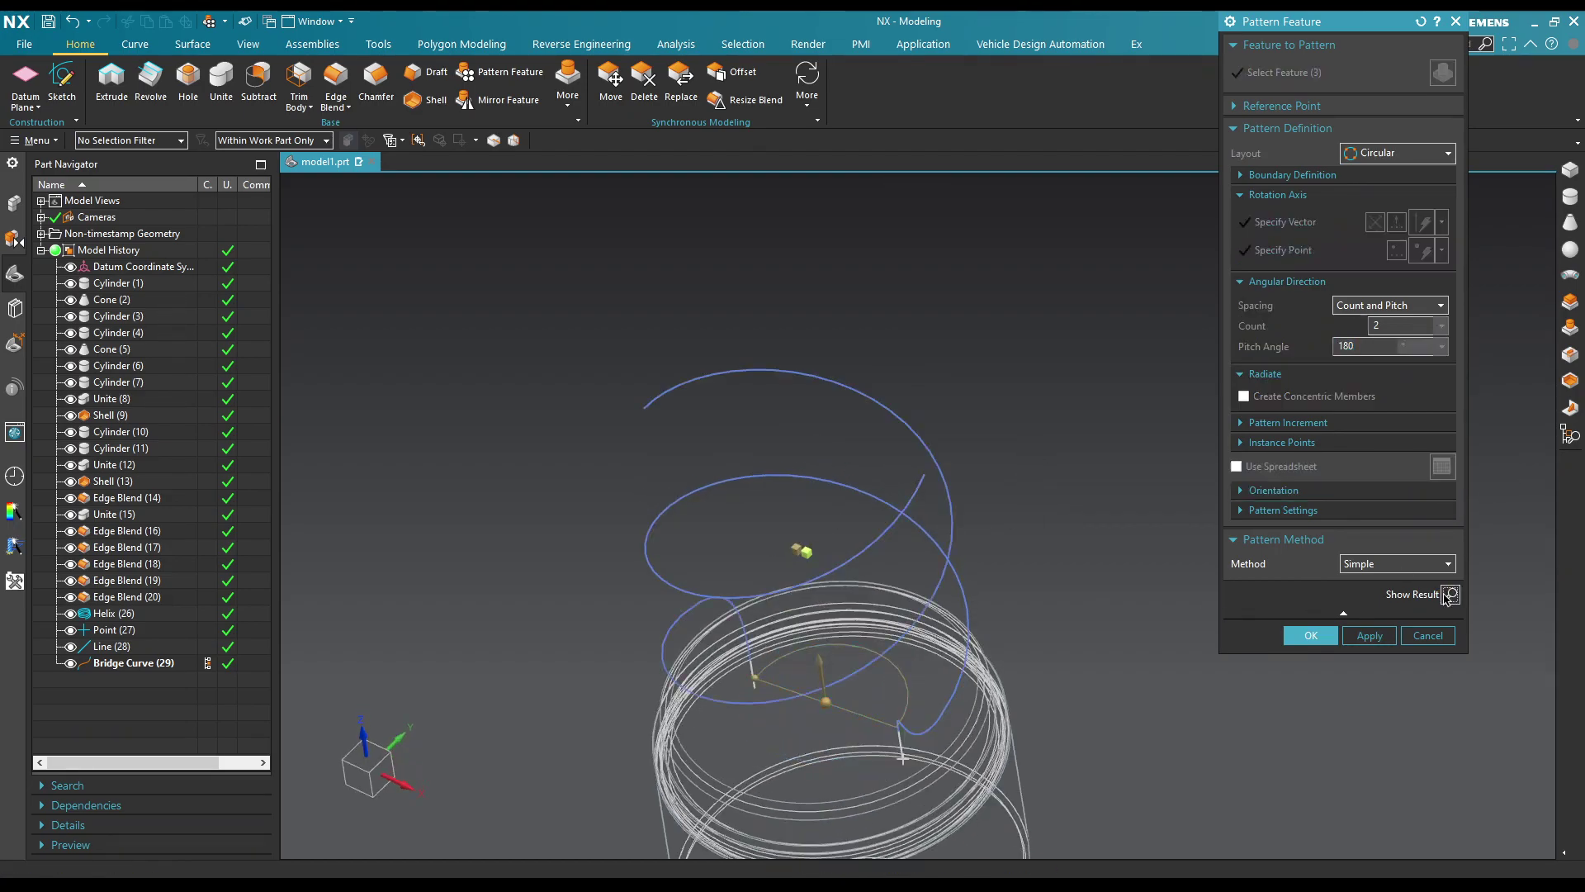
{"action": "mouse_move", "coordinate": [1114, 525]}
{"action": "middle_mouse_down"}
{"action": "mouse_move", "coordinate": [1062, 537]}
{"action": "mouse_move", "coordinate": [1068, 566]}
{"action": "mouse_move", "coordinate": [1075, 492]}
{"action": "middle_mouse_up"}
{"action": "middle_click", "coordinate": [1076, 492]}
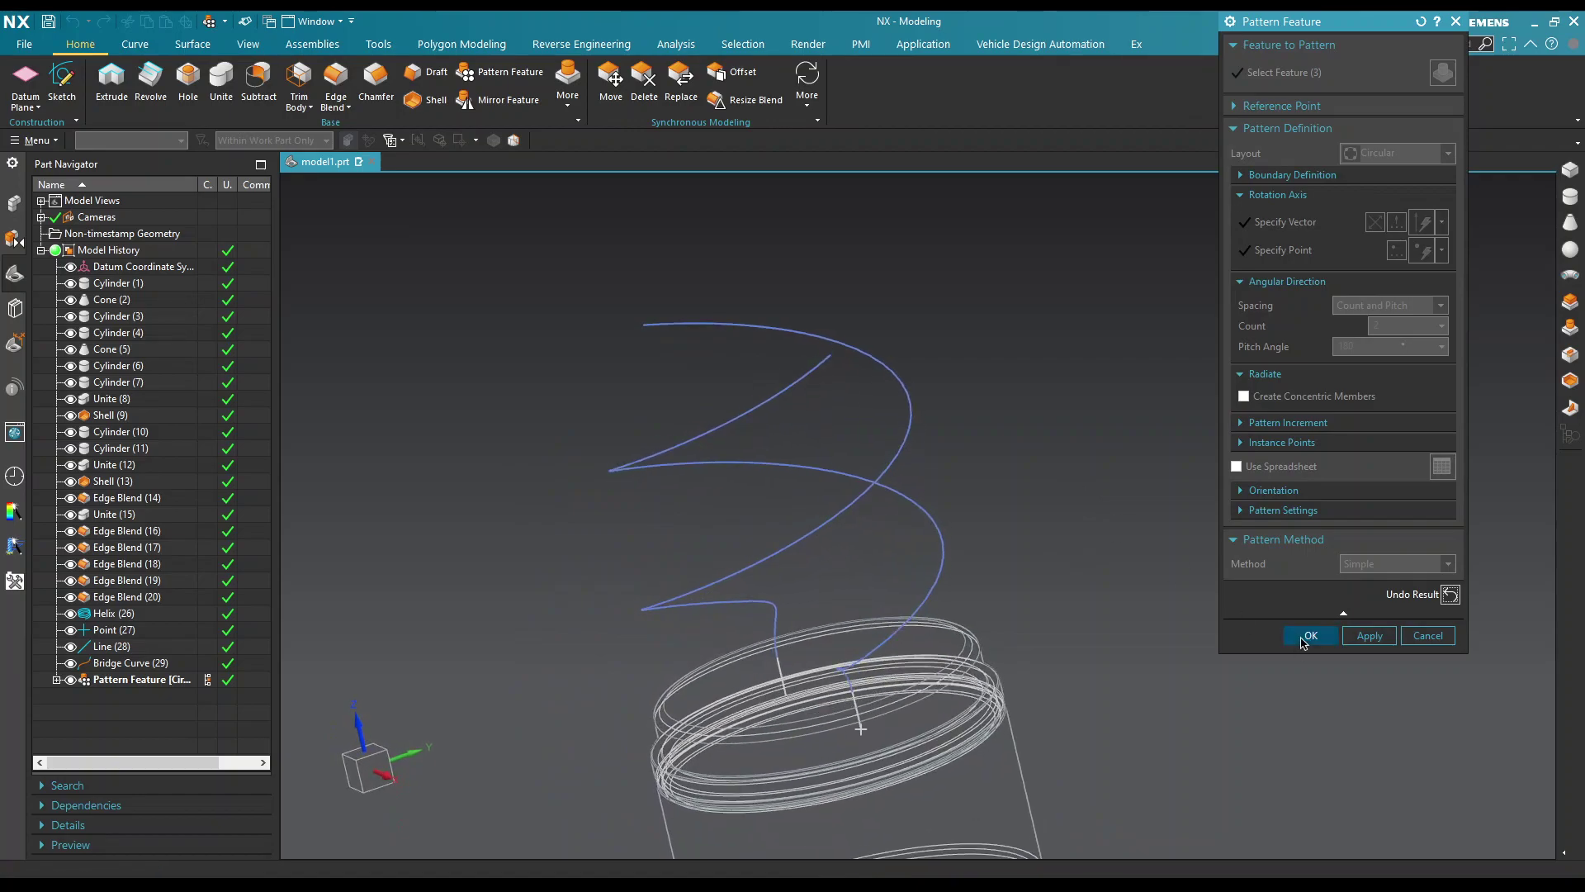
{"action": "mouse_move", "coordinate": [1023, 394]}
{"action": "middle_mouse_down"}
{"action": "mouse_move", "coordinate": [1062, 374]}
{"action": "mouse_move", "coordinate": [1057, 407]}
{"action": "middle_mouse_up"}
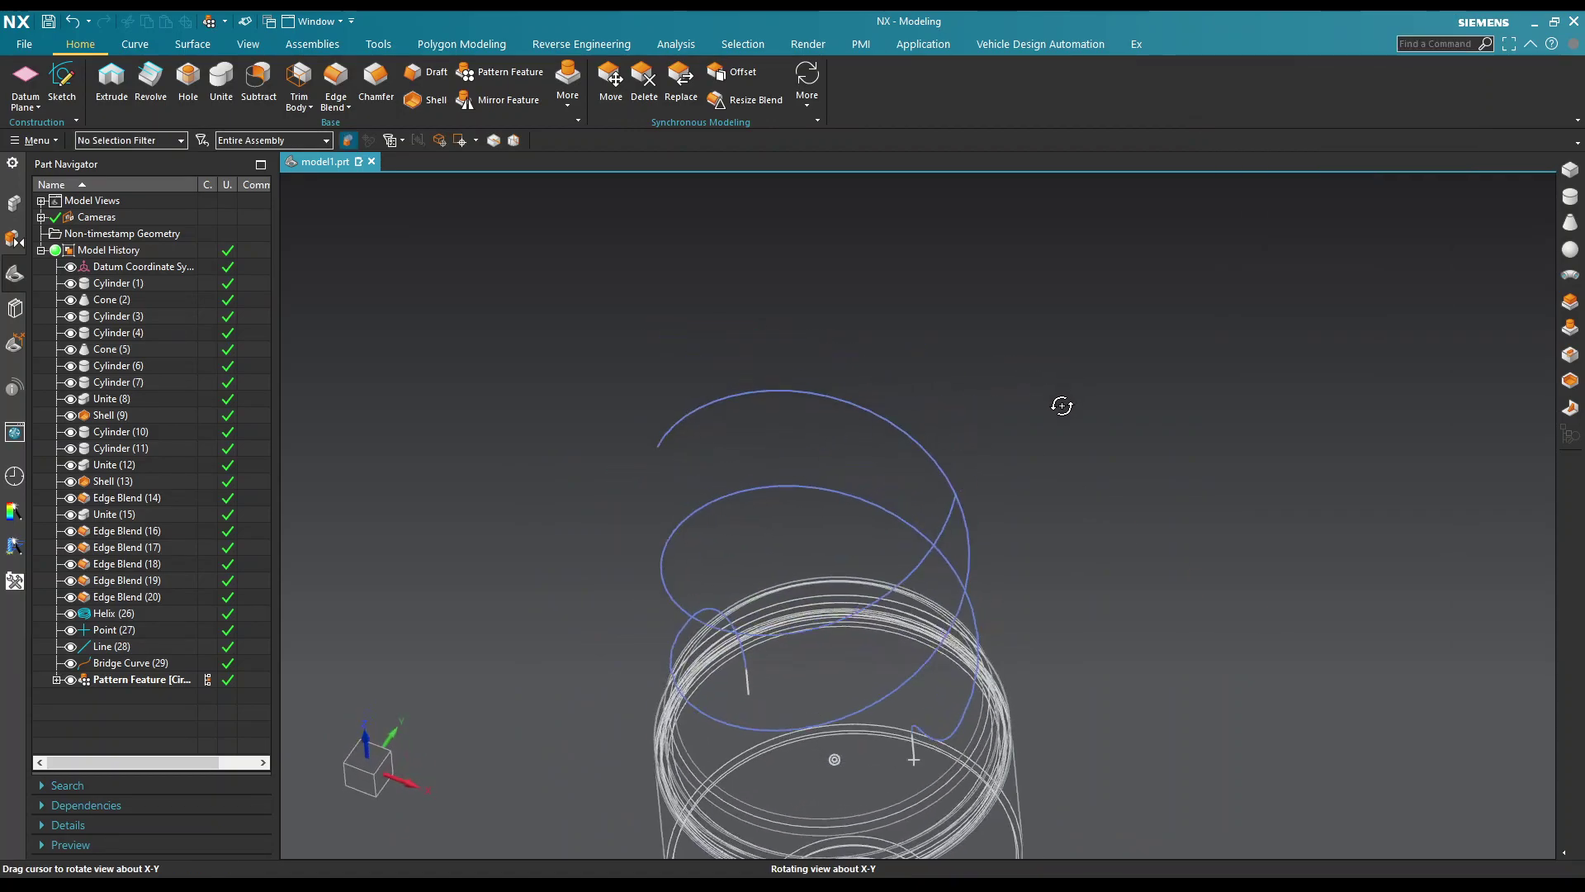
Step: Start a bridge curve from the first helix top to the second helix top
{"action": "left_click", "coordinate": [134, 43]}
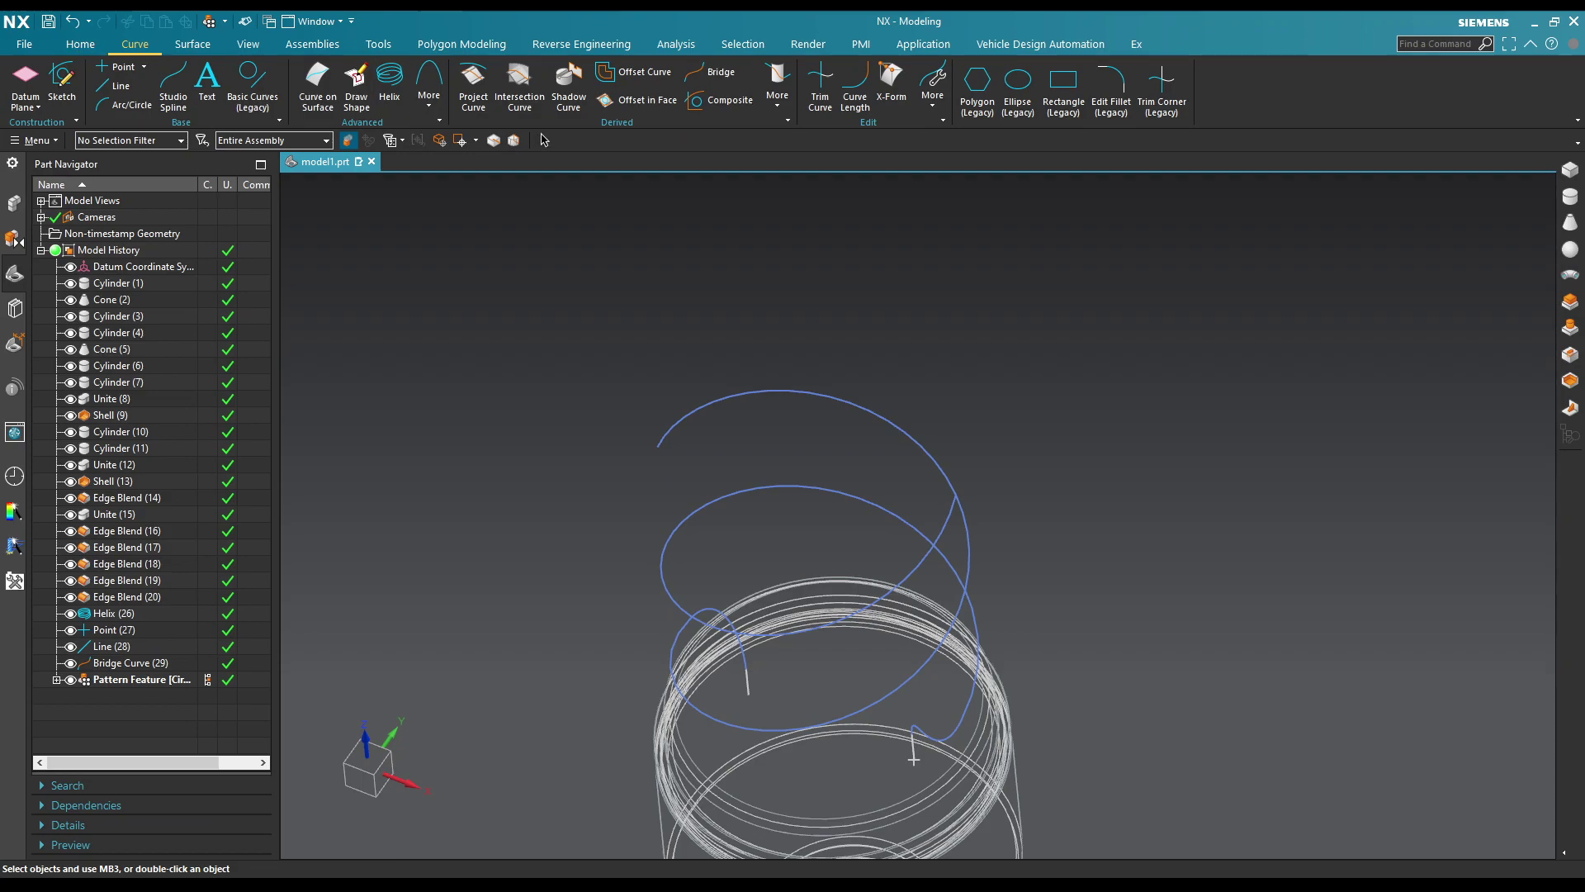
{"action": "left_click", "coordinate": [732, 79]}
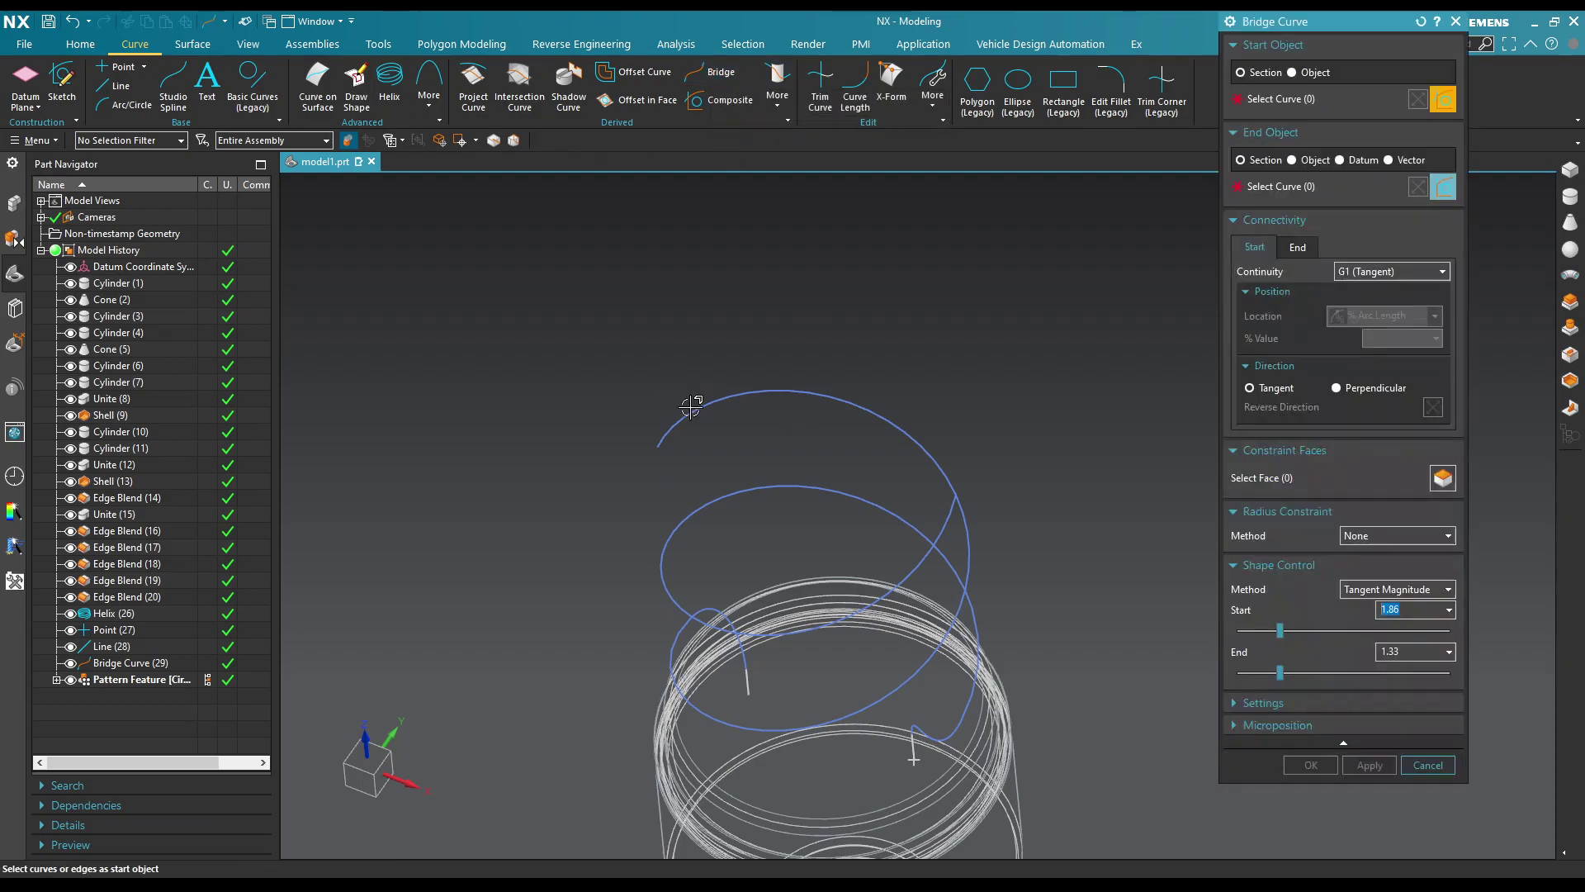
{"action": "left_click", "coordinate": [1290, 187]}
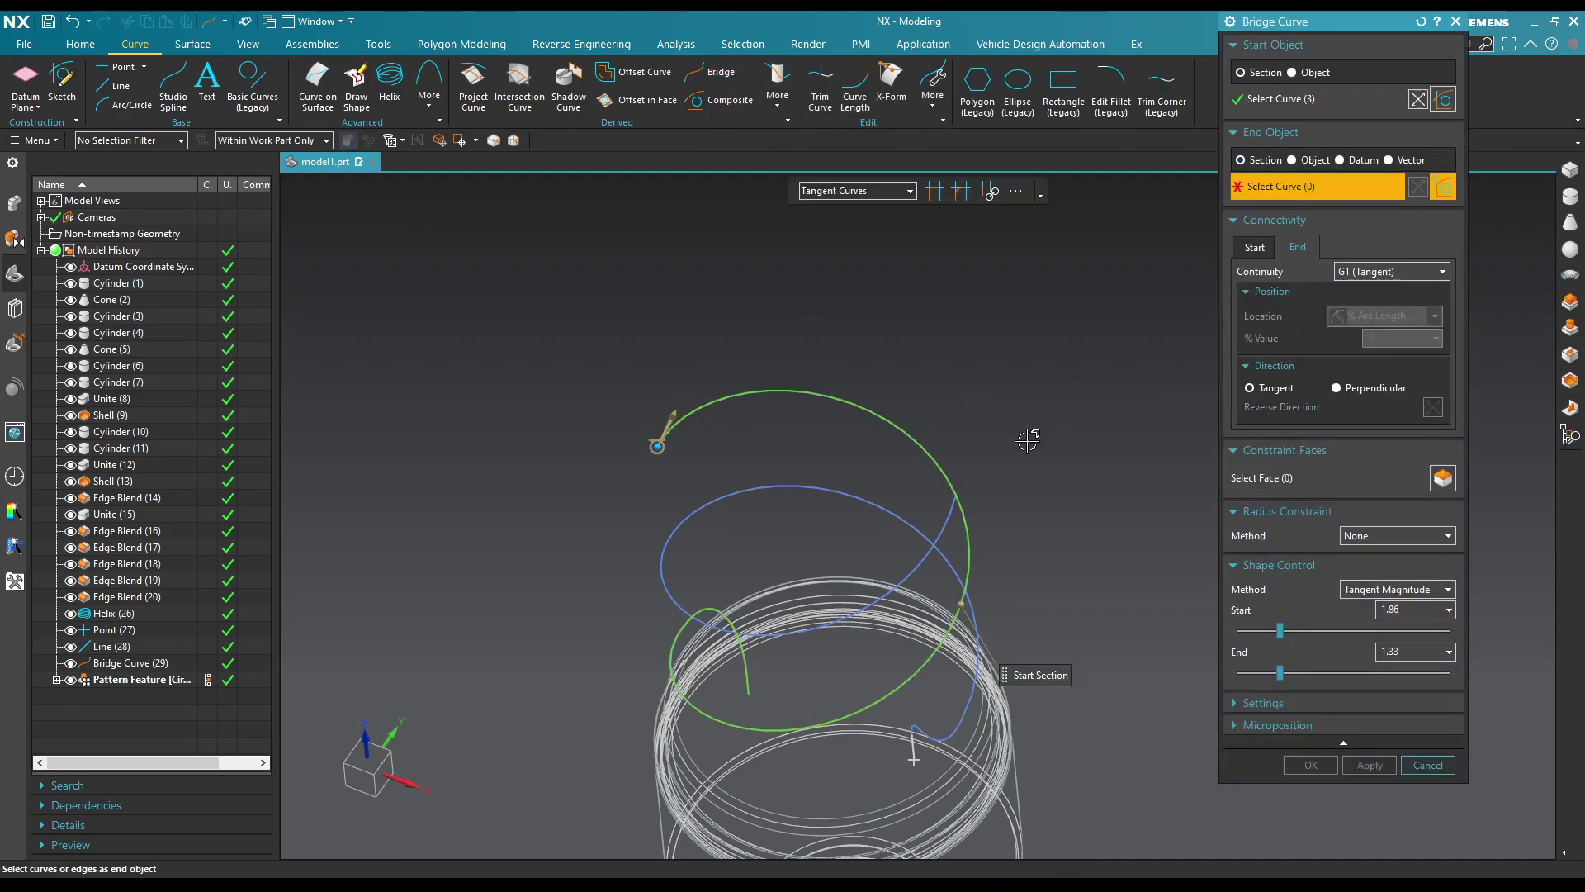
{"action": "left_click", "coordinate": [927, 558]}
{"action": "middle_click_drag", "start_coordinate": [1061, 431], "coordinate": [1024, 528]}
Step: Keep G1 tangent continuity and set bridge magnitudes to start 2.3 and end 2.04
{"action": "left_click", "coordinate": [1387, 271]}
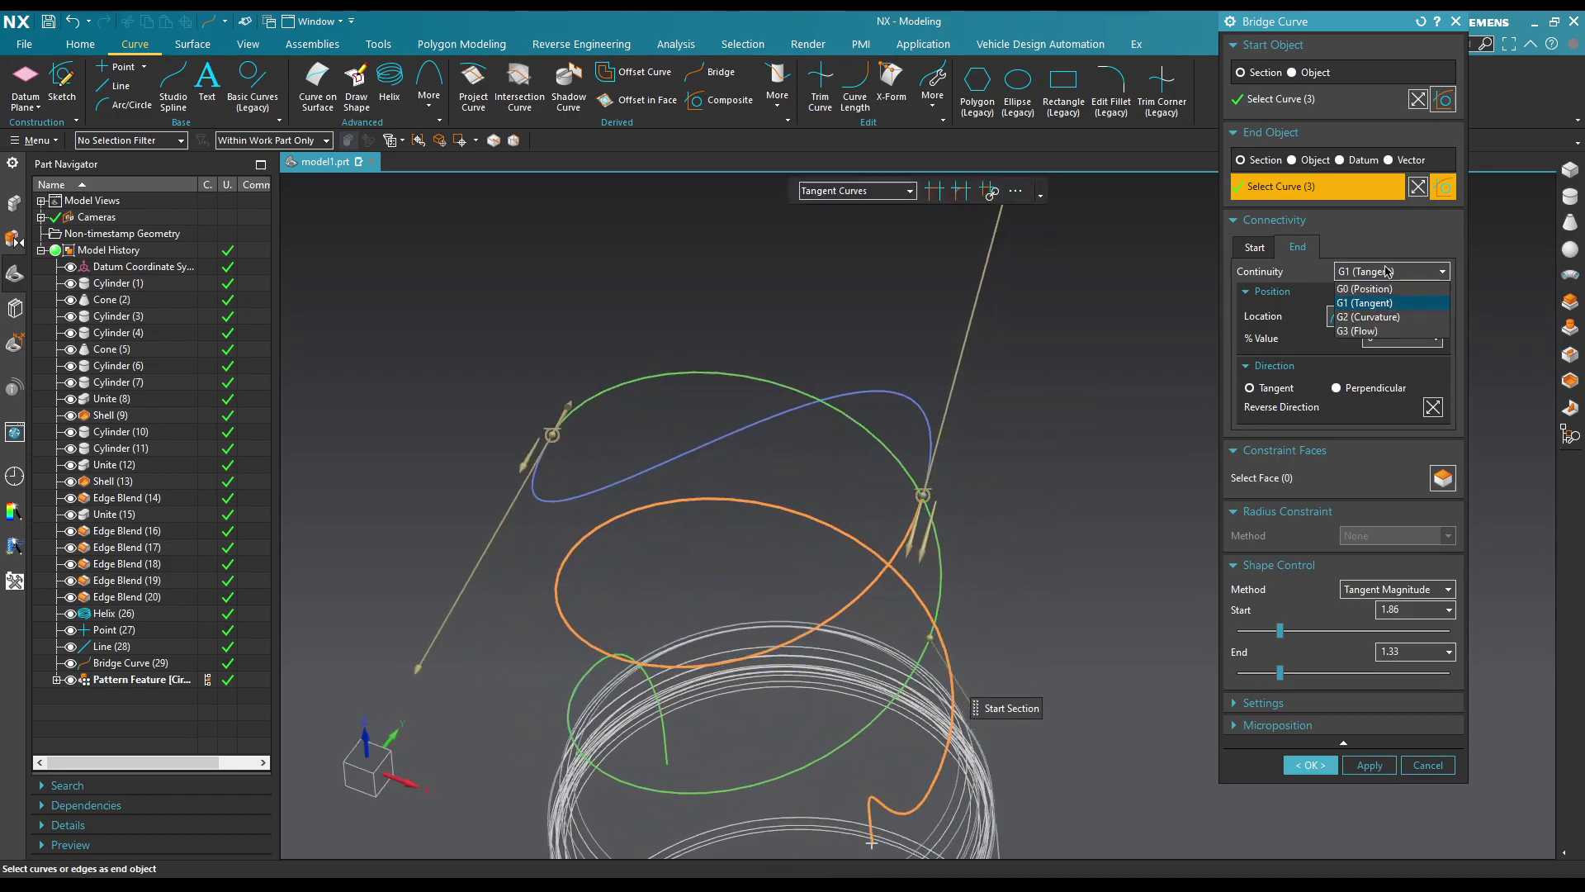
{"action": "left_click", "coordinate": [1384, 318]}
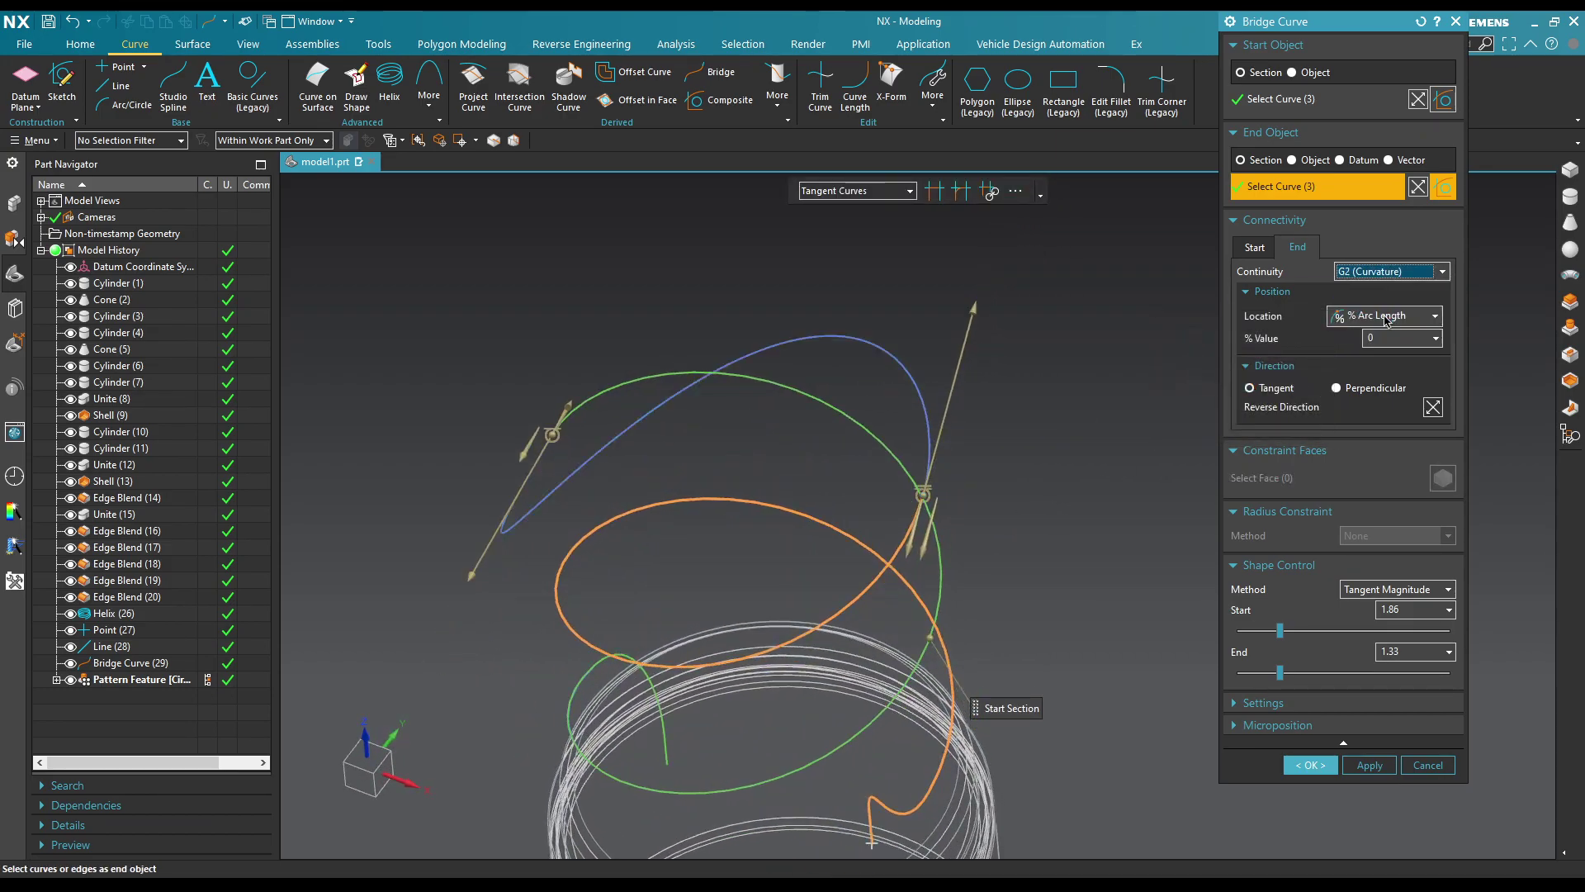
{"action": "left_click", "coordinate": [1377, 272]}
{"action": "left_click", "coordinate": [1379, 330]}
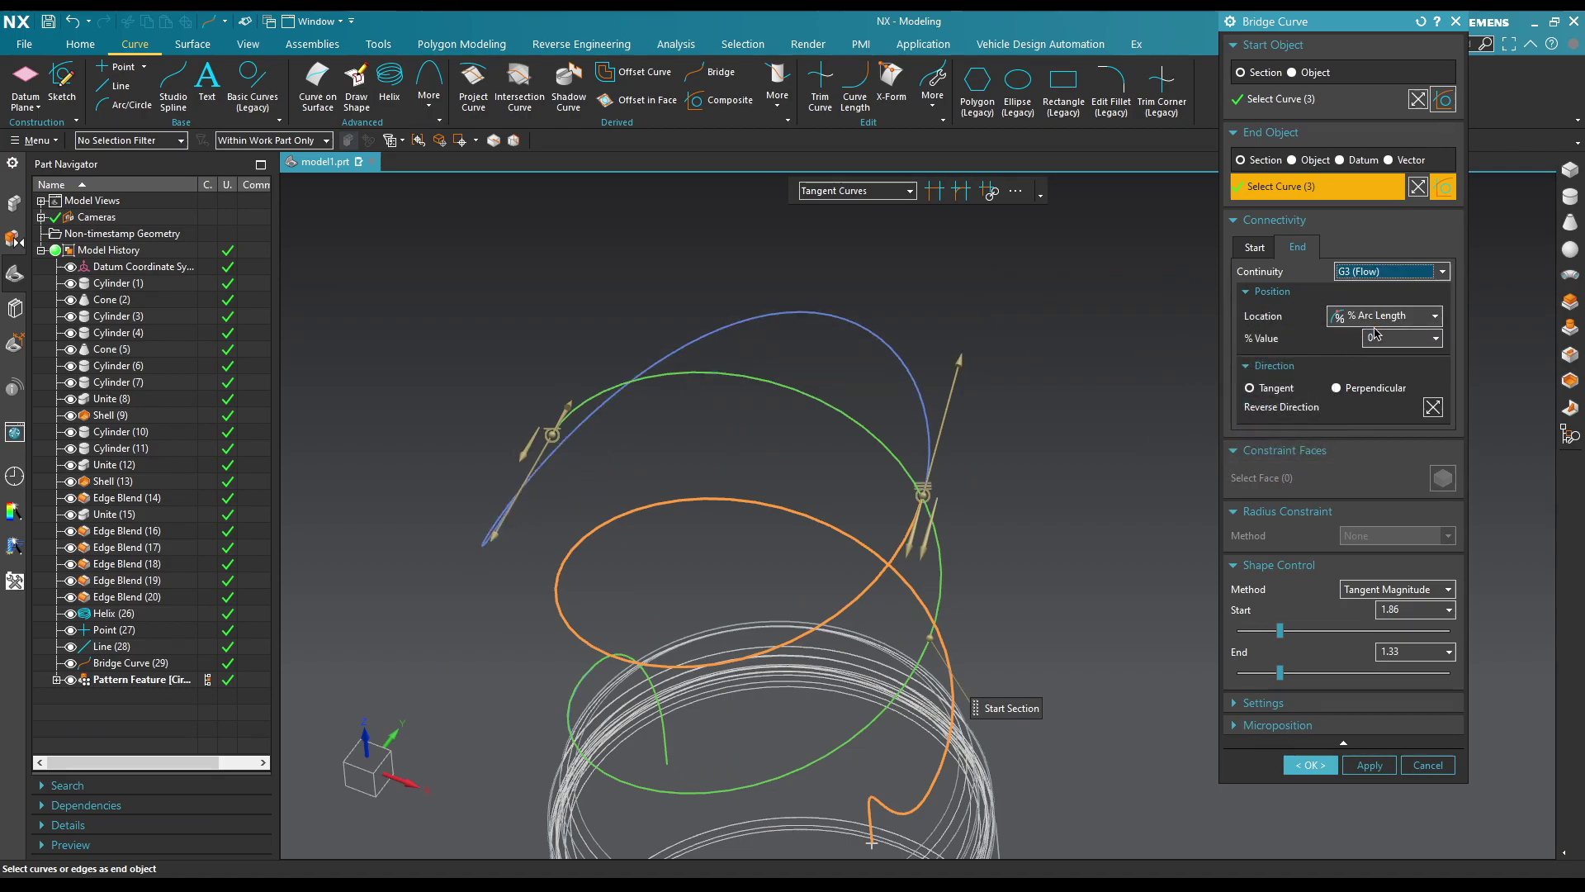
{"action": "left_click", "coordinate": [1386, 271]}
{"action": "left_click", "coordinate": [1384, 306]}
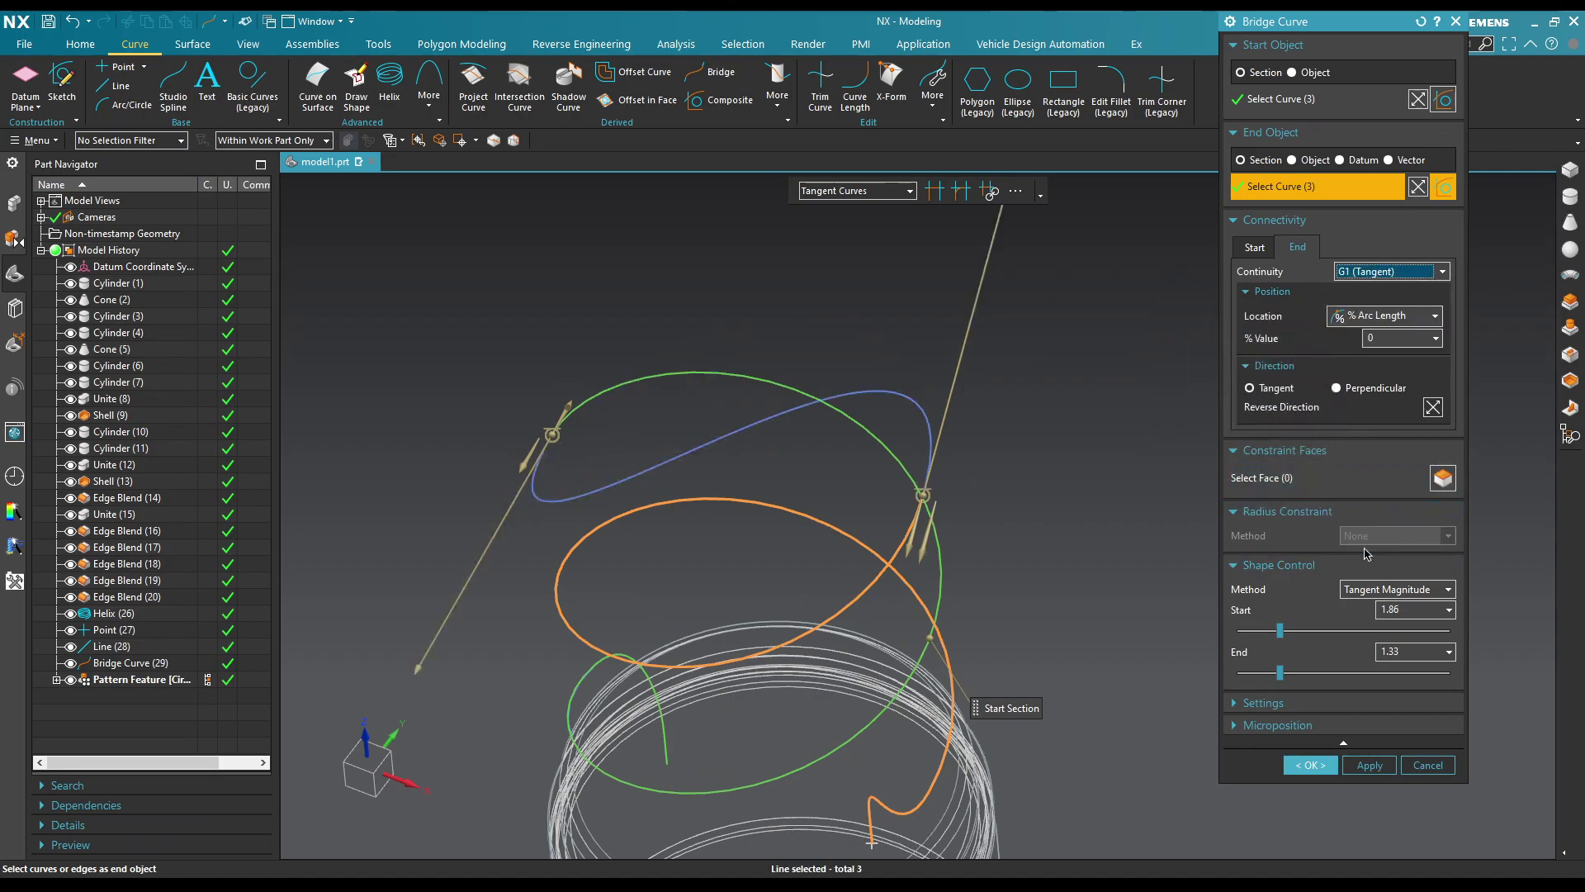
{"action": "mouse_move", "coordinate": [1282, 633]}
{"action": "left_mouse_down"}
{"action": "mouse_move", "coordinate": [1298, 635]}
{"action": "mouse_move", "coordinate": [1296, 674]}
{"action": "left_mouse_up"}
{"action": "middle_click_drag", "start_coordinate": [1115, 507], "coordinate": [1107, 548]}
{"action": "mouse_move", "coordinate": [1295, 673]}
{"action": "left_mouse_down"}
{"action": "mouse_move", "coordinate": [1315, 674]}
{"action": "mouse_move", "coordinate": [1294, 638]}
{"action": "left_mouse_up"}
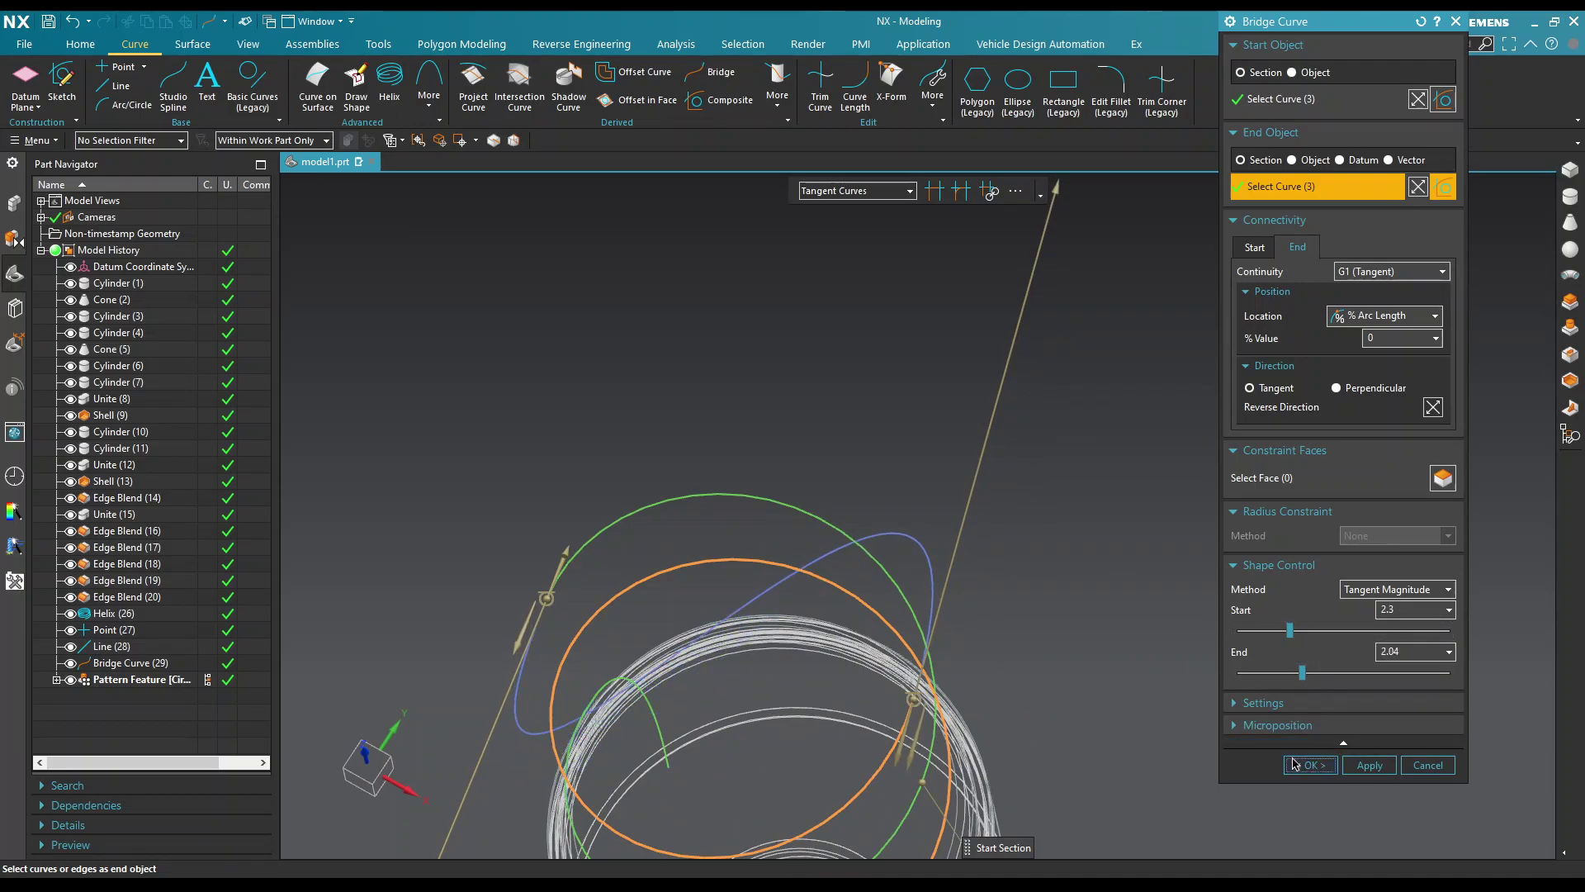
{"action": "left_click", "coordinate": [1294, 764]}
{"action": "middle_click_drag", "start_coordinate": [1030, 393], "coordinate": [1055, 344]}
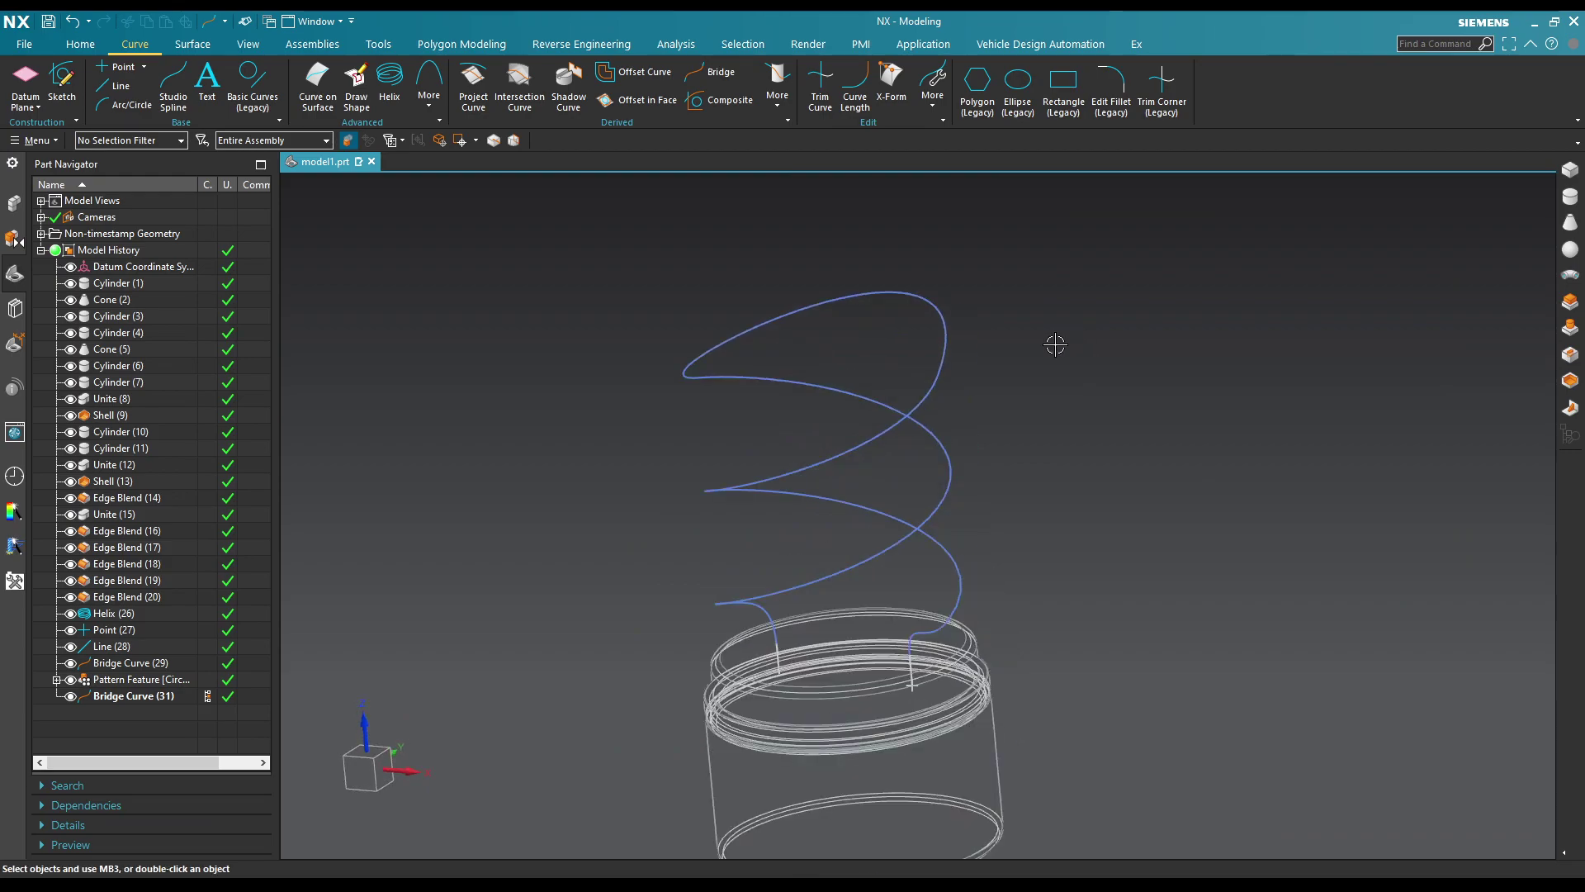
Step: Sweep a 4 mm solid tube along the 7-curve spiral chain as a single segment
{"action": "right_click_drag", "start_coordinate": [1055, 344], "coordinate": [1081, 318]}
{"action": "middle_click_drag", "start_coordinate": [1130, 470], "coordinate": [1139, 495]}
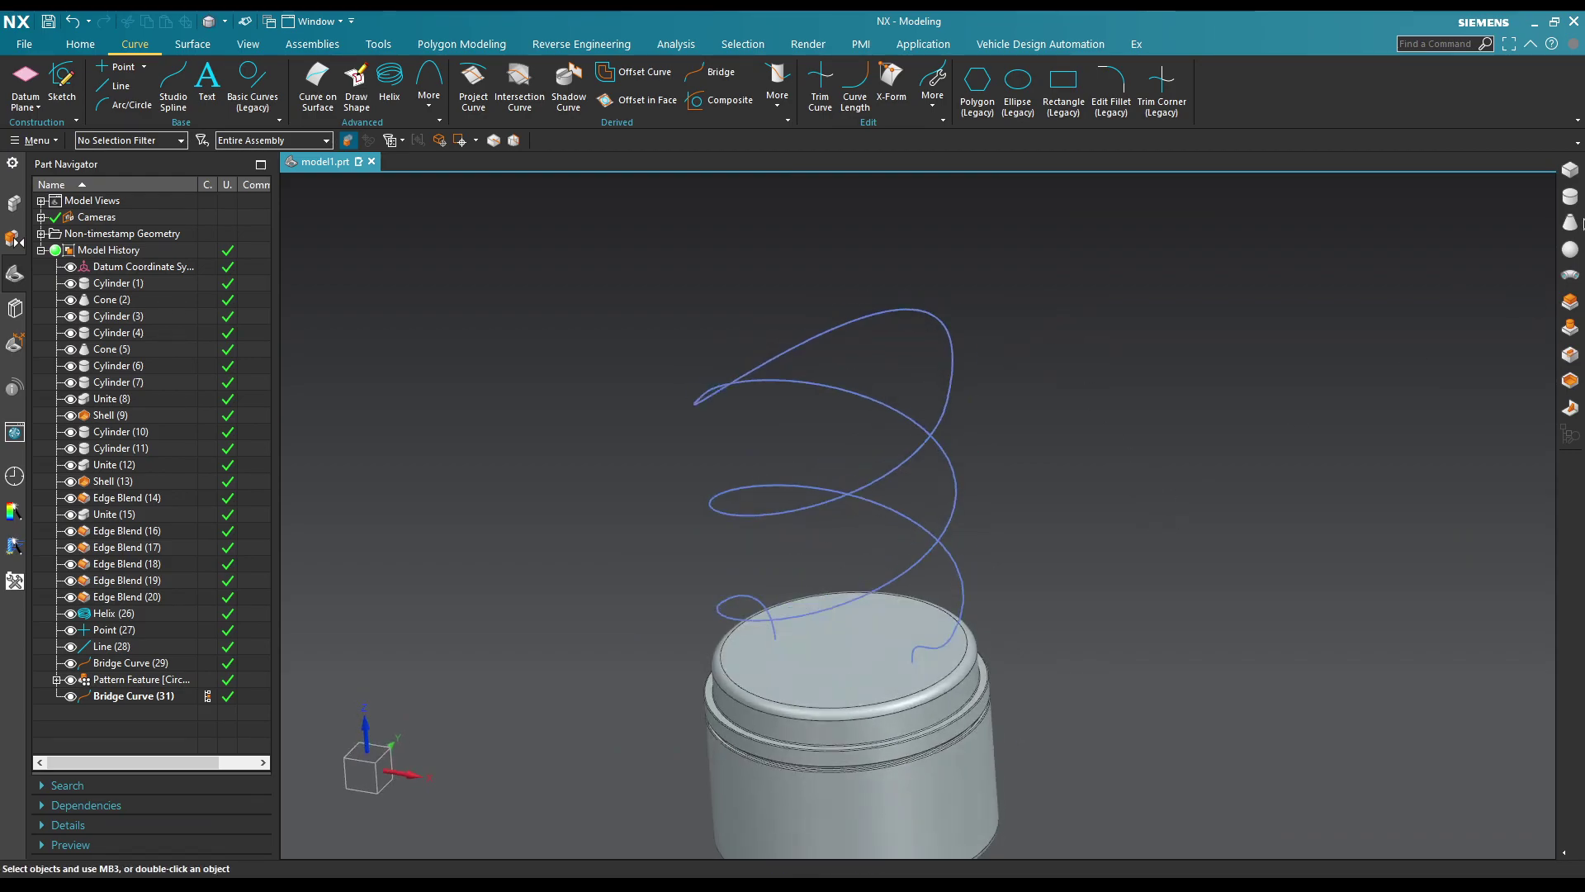
{"action": "left_click", "coordinate": [1568, 277]}
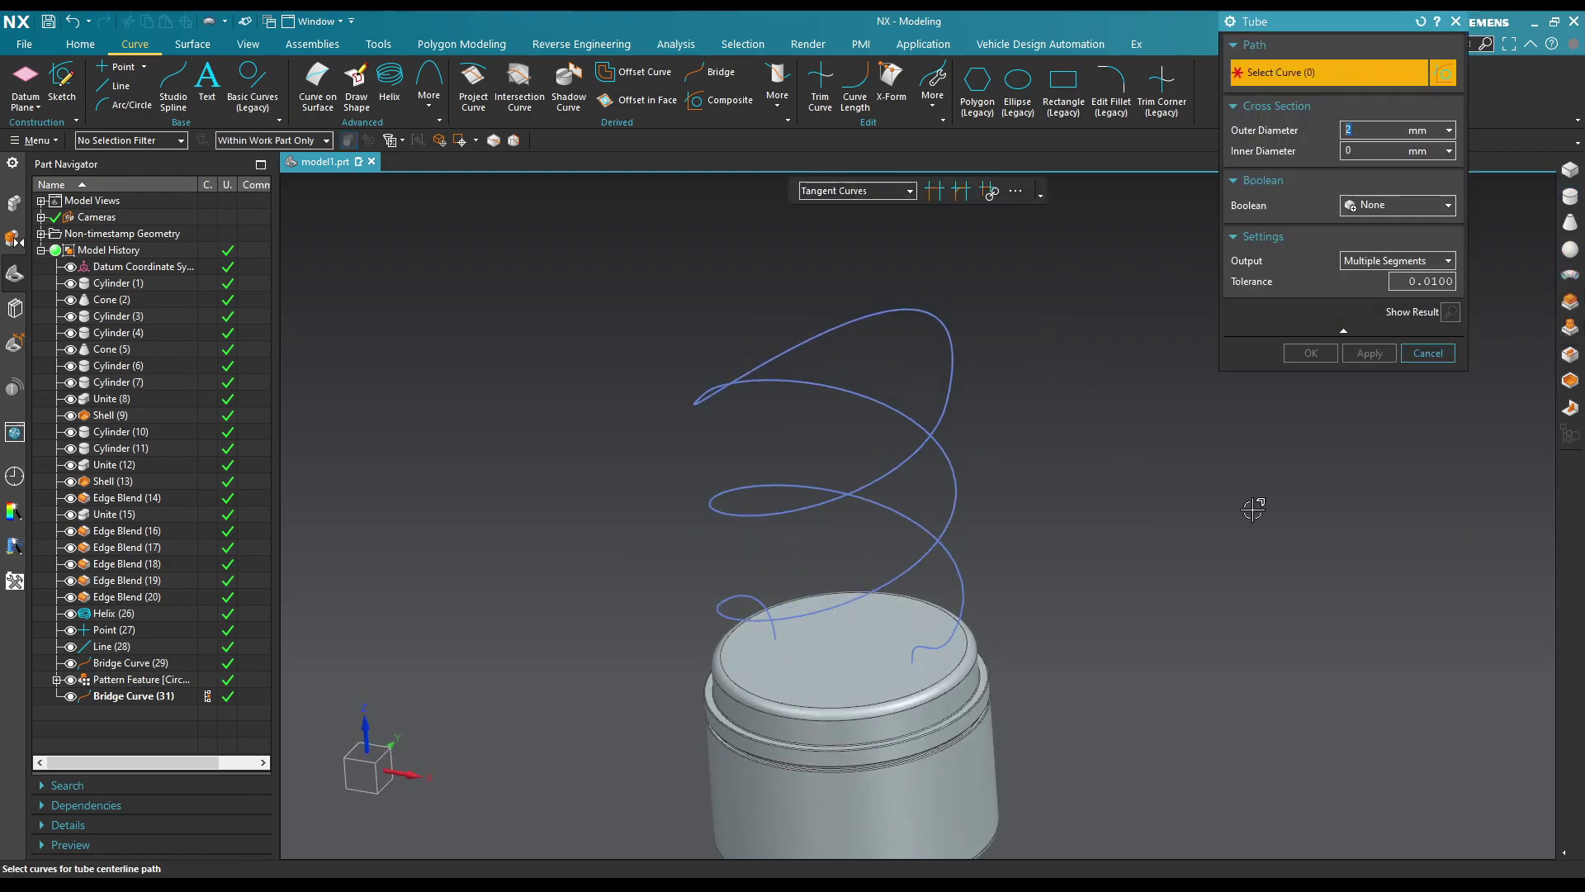
{"action": "left_click", "coordinate": [947, 536]}
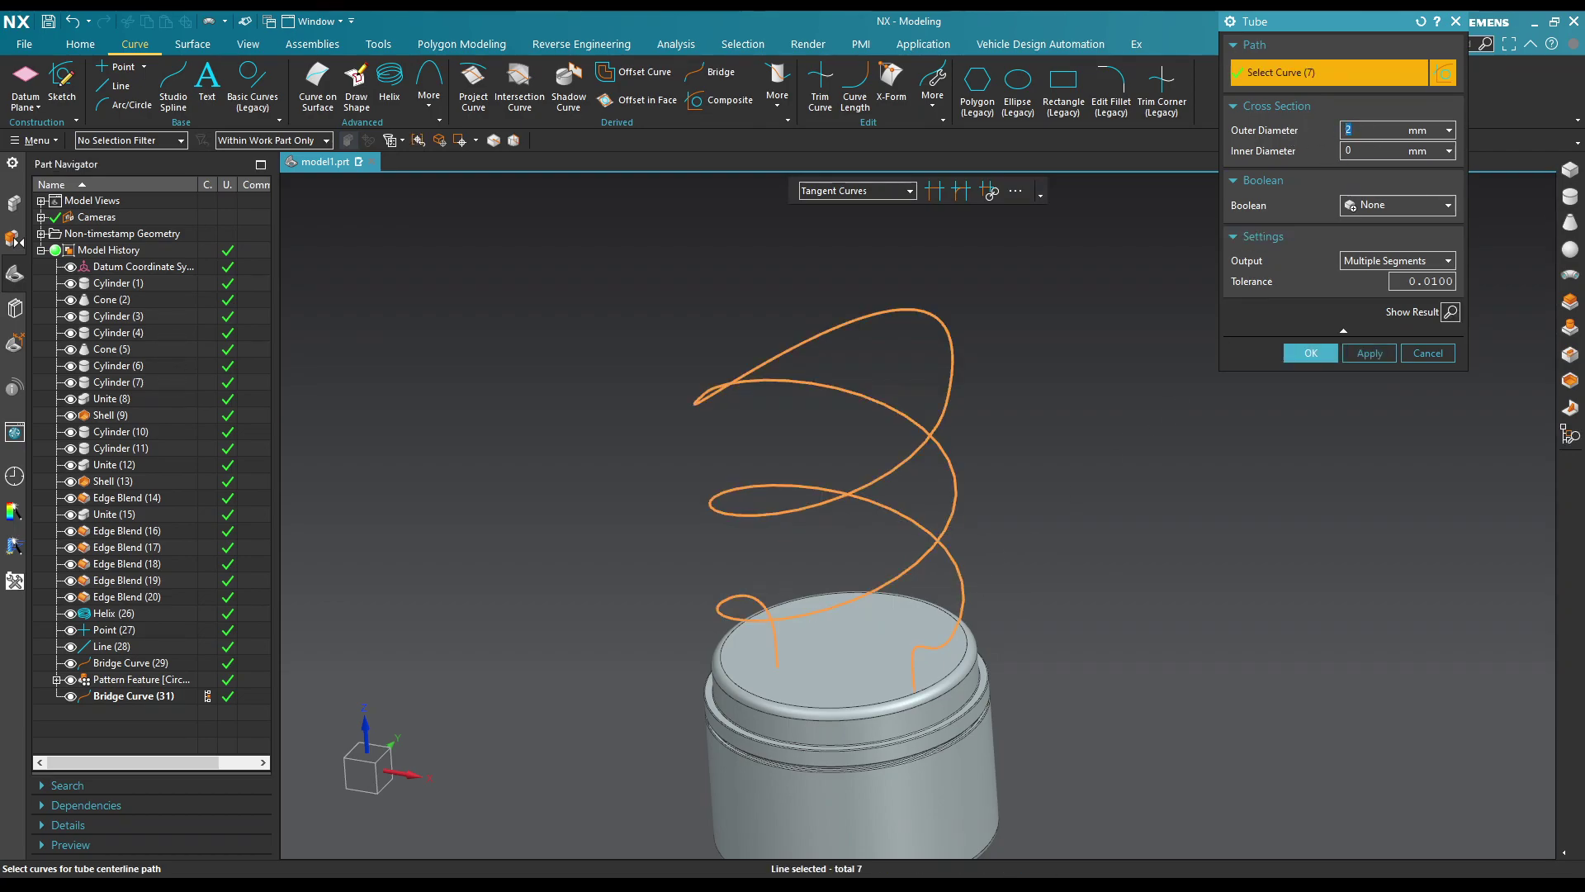
{"action": "left_click", "coordinate": [1450, 312]}
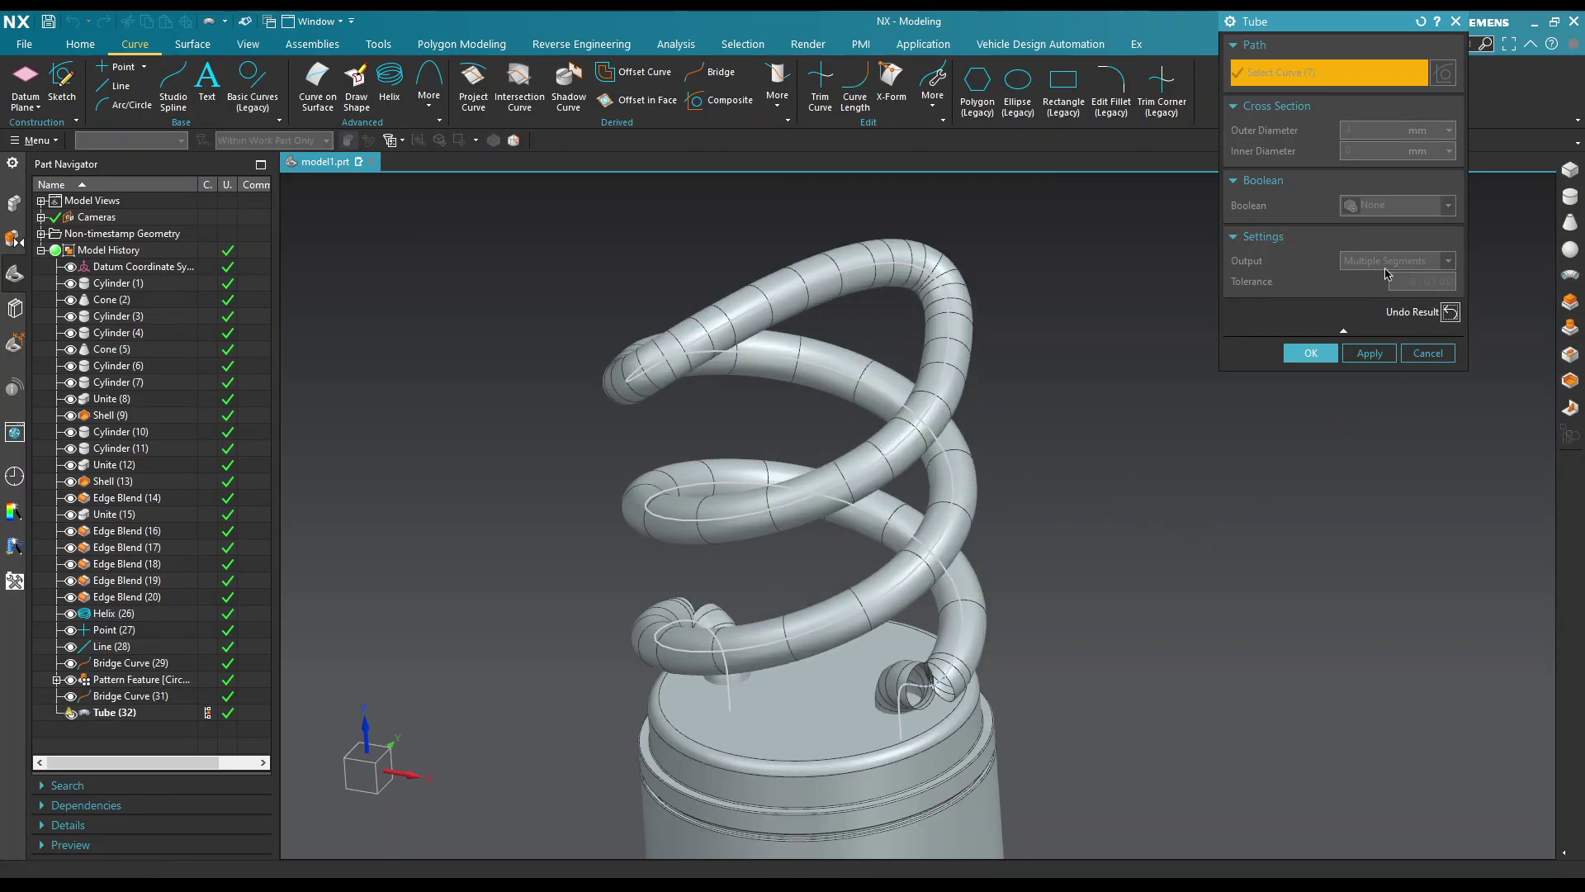
{"action": "left_click", "coordinate": [1446, 311]}
{"action": "left_click", "coordinate": [1395, 260]}
{"action": "left_click", "coordinate": [1395, 295]}
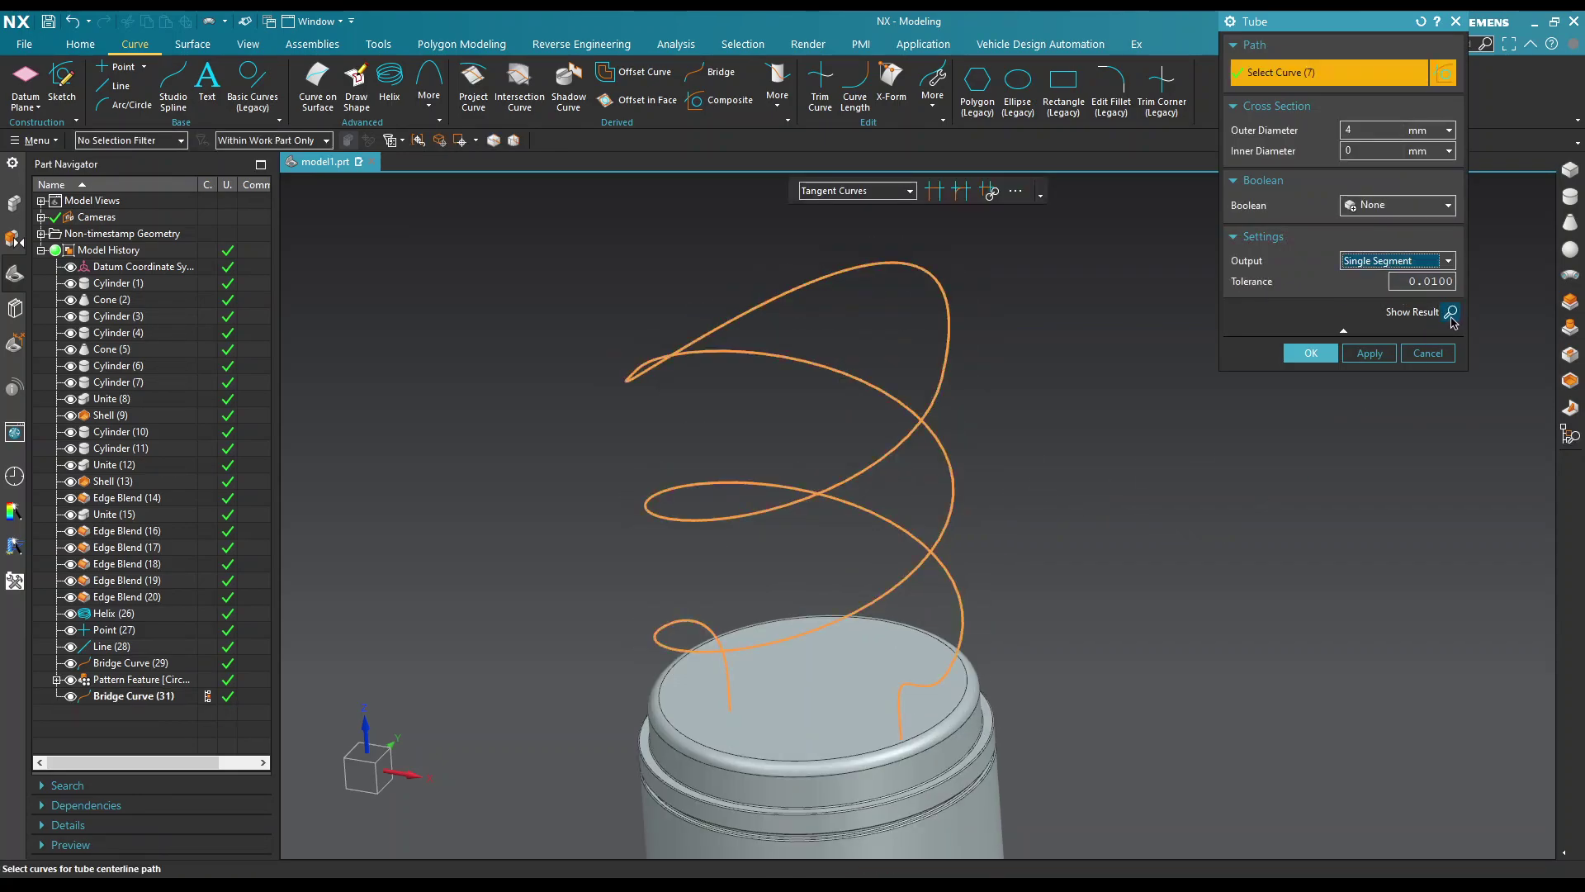
{"action": "mouse_move", "coordinate": [1079, 577]}
{"action": "middle_mouse_down"}
{"action": "mouse_move", "coordinate": [1043, 543]}
{"action": "mouse_move", "coordinate": [980, 580]}
{"action": "mouse_move", "coordinate": [977, 609]}
{"action": "mouse_move", "coordinate": [1065, 602]}
{"action": "mouse_move", "coordinate": [1073, 630]}
{"action": "mouse_move", "coordinate": [1033, 556]}
{"action": "mouse_move", "coordinate": [1076, 574]}
{"action": "mouse_move", "coordinate": [1072, 616]}
{"action": "mouse_move", "coordinate": [1057, 558]}
{"action": "mouse_move", "coordinate": [973, 591]}
{"action": "mouse_move", "coordinate": [1002, 602]}
{"action": "mouse_move", "coordinate": [994, 552]}
{"action": "mouse_move", "coordinate": [930, 608]}
{"action": "mouse_move", "coordinate": [859, 583]}
{"action": "mouse_move", "coordinate": [1016, 534]}
{"action": "mouse_move", "coordinate": [1047, 559]}
{"action": "mouse_move", "coordinate": [1057, 541]}
{"action": "mouse_move", "coordinate": [1045, 565]}
{"action": "middle_mouse_up"}
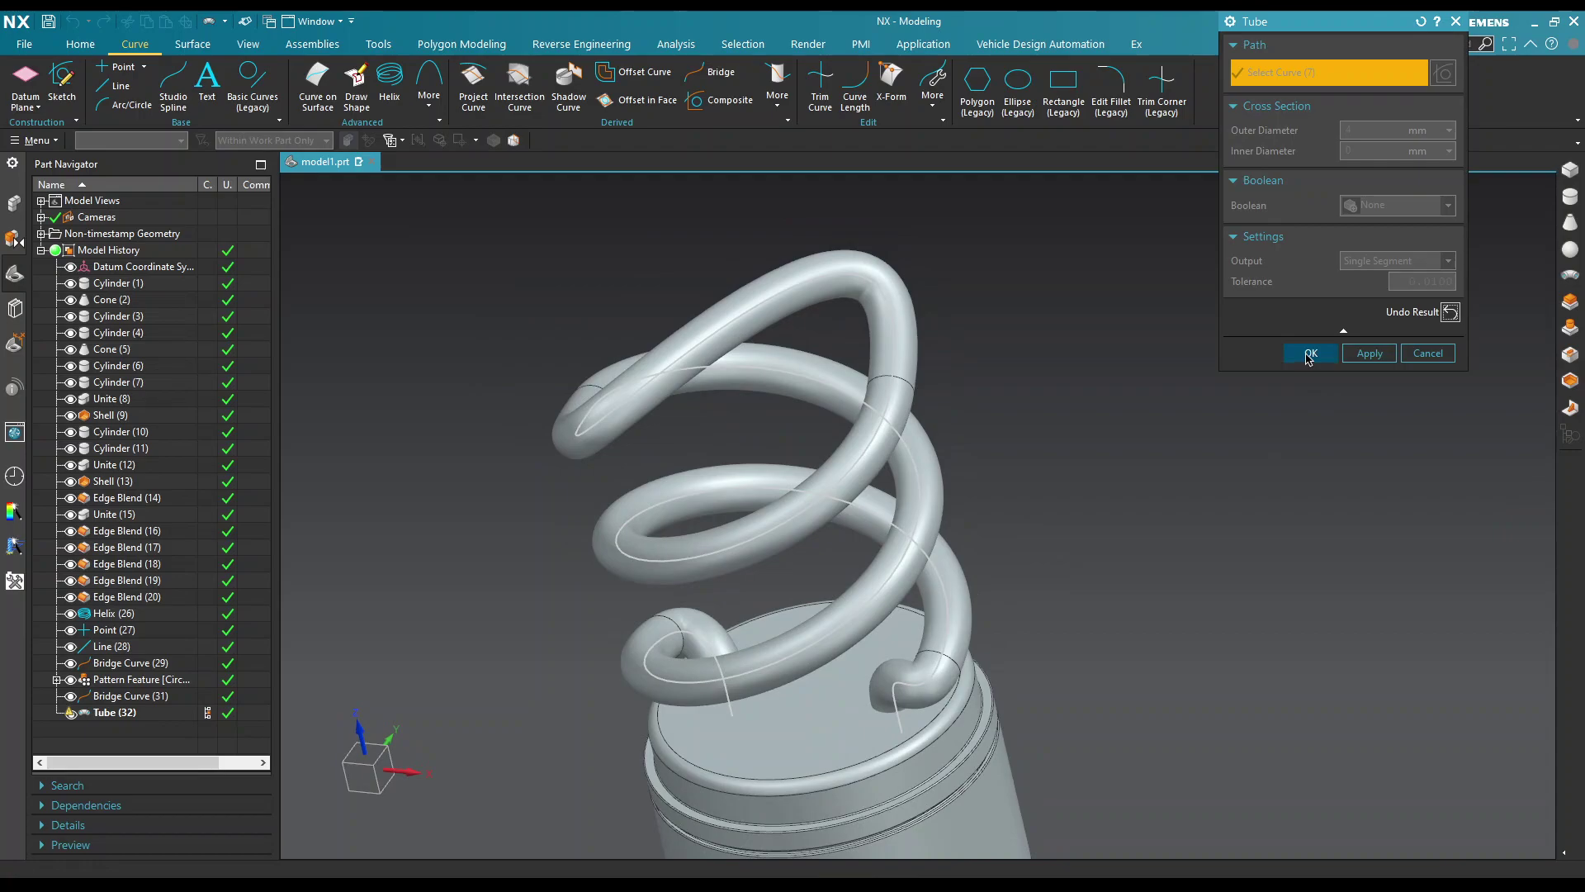
{"action": "left_click", "coordinate": [1309, 355]}
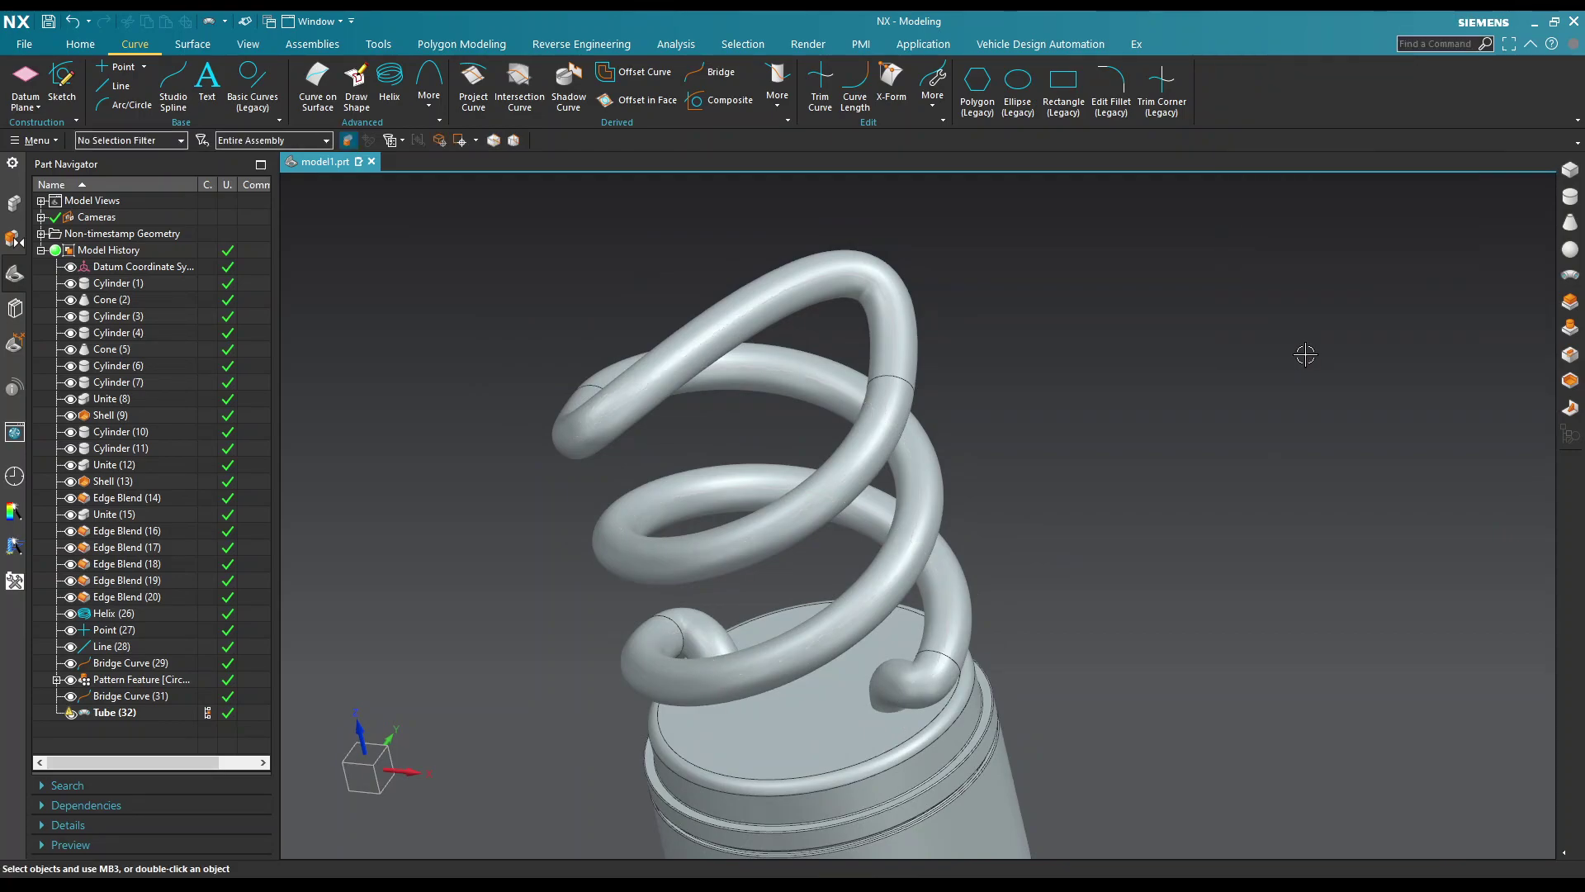
Step: Hide Tube (32), then reopen Tube with F4 and select the 7-curve spiral path
{"action": "right_click", "coordinate": [890, 373]}
{"action": "left_click", "coordinate": [926, 353]}
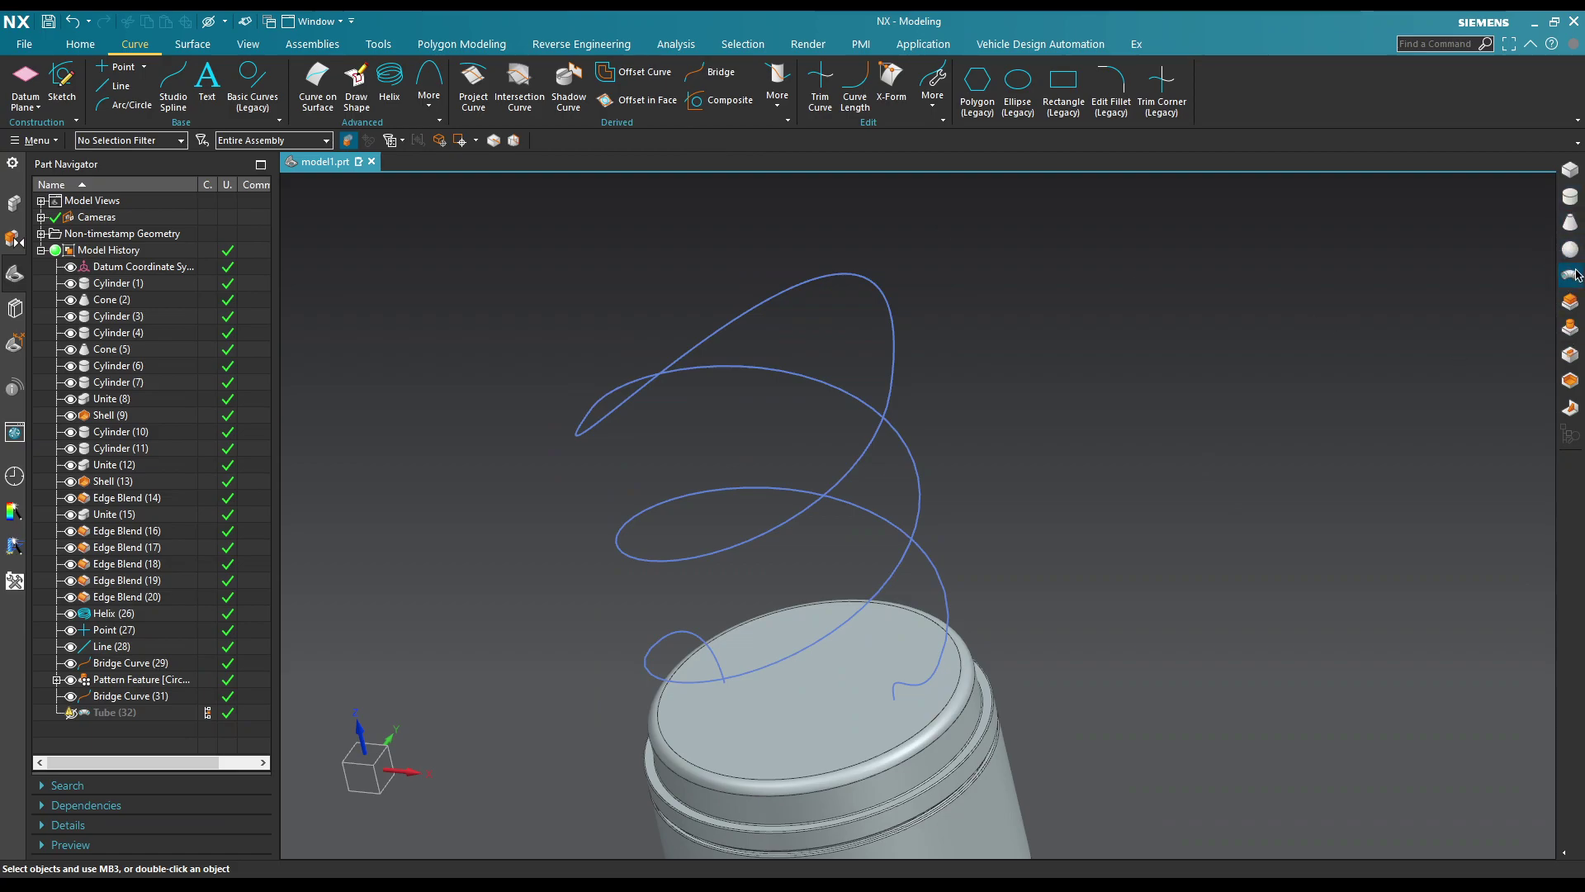
{"action": "key", "text": "F4"}
{"action": "left_click", "coordinate": [883, 319]}
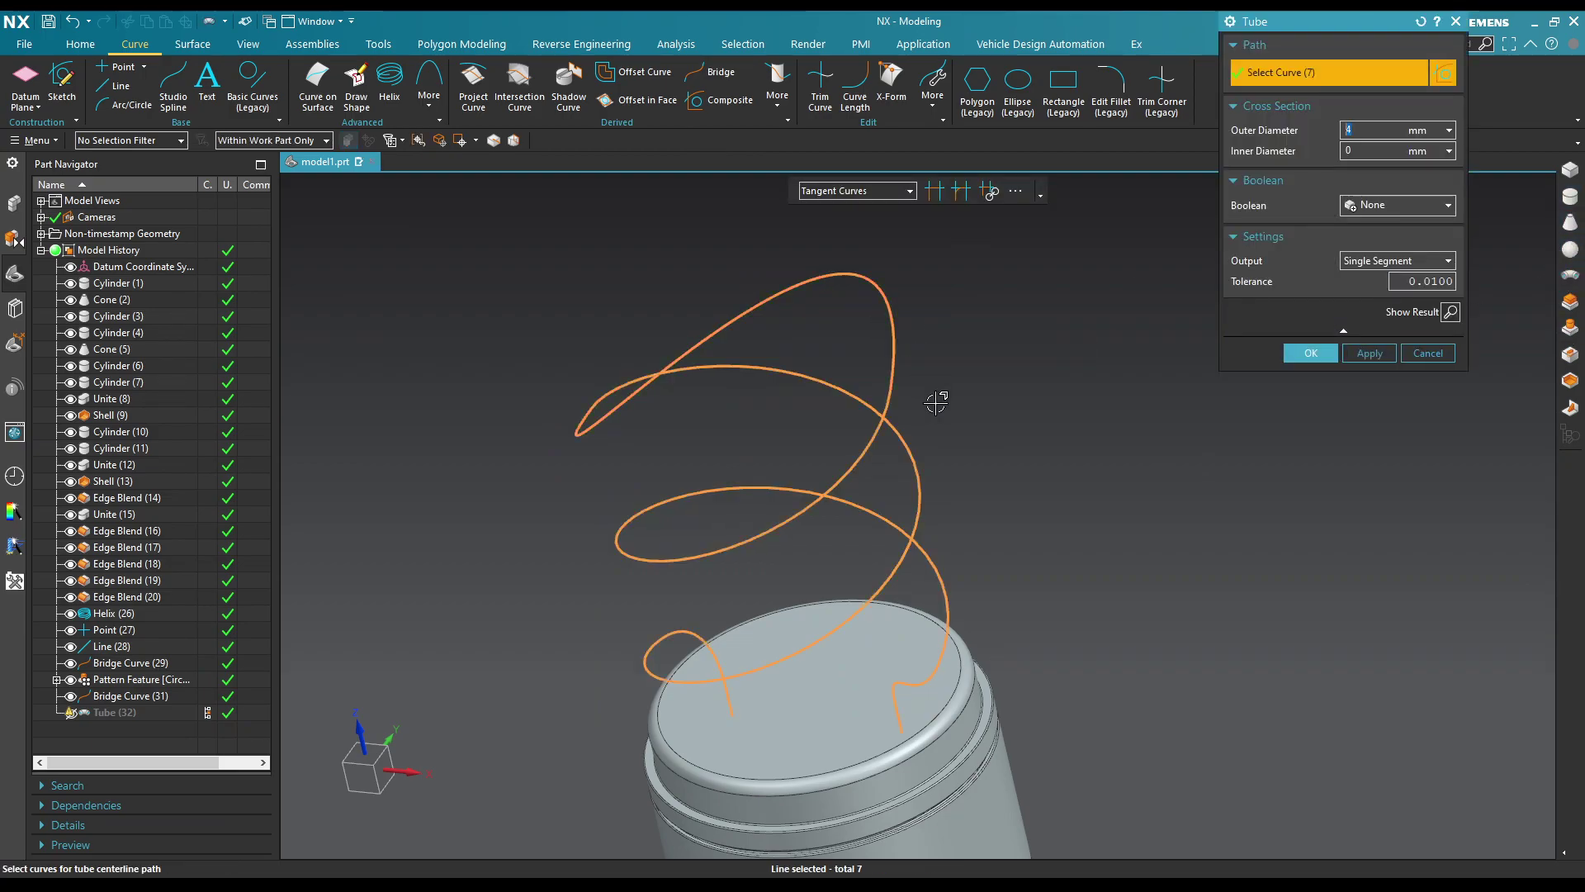
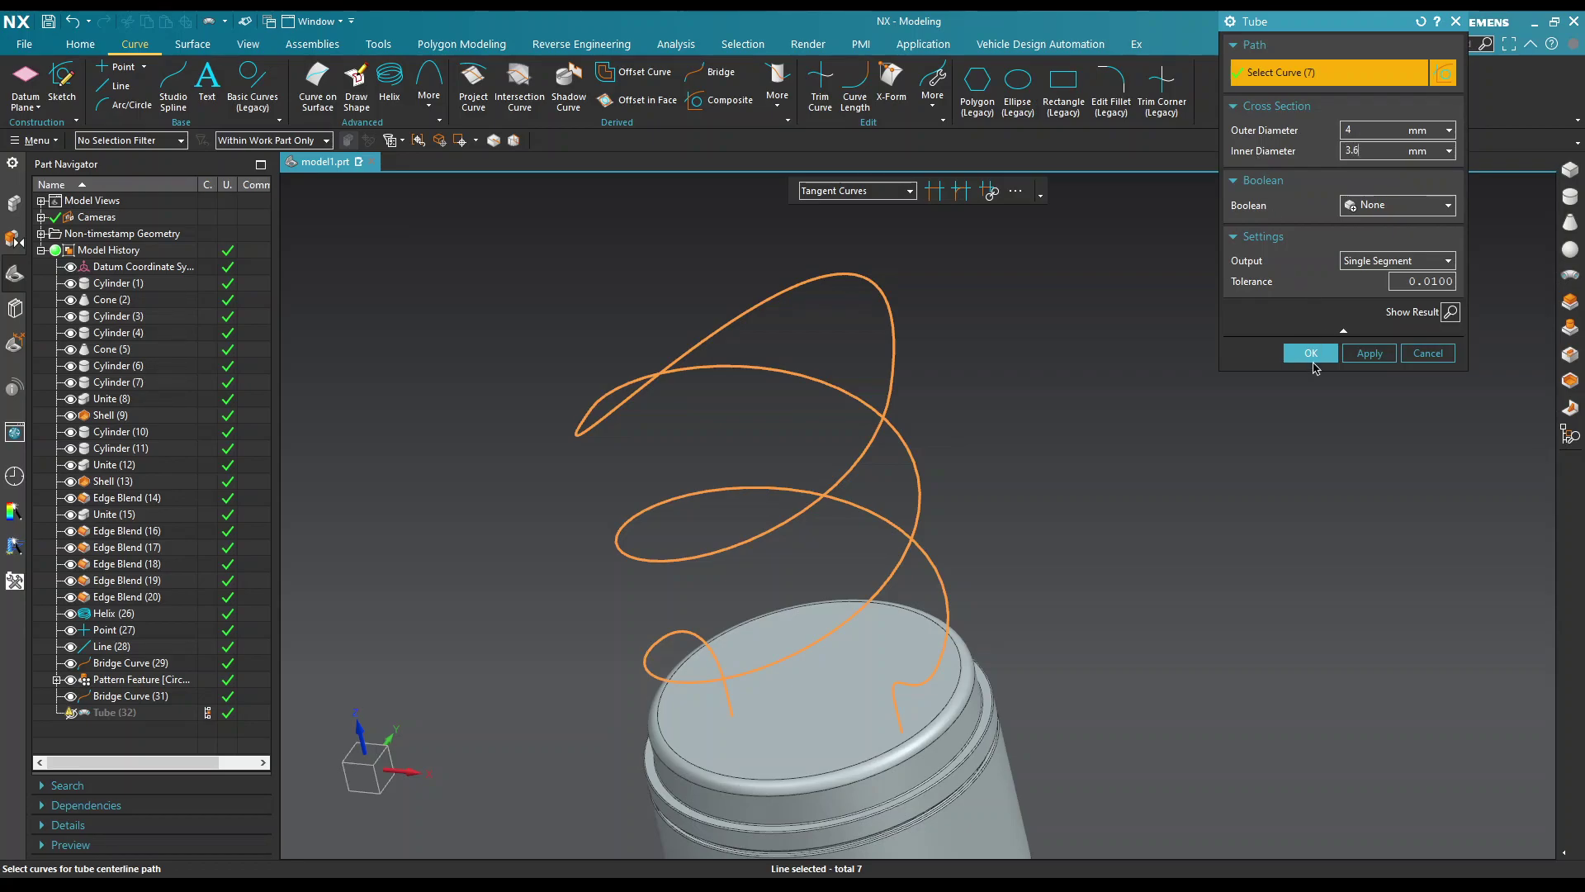
Step: Retry the hollow tube twice, dismiss both 'Surface failed to offset' errors, then cancel the Tube dialog
{"action": "left_click", "coordinate": [1313, 355]}
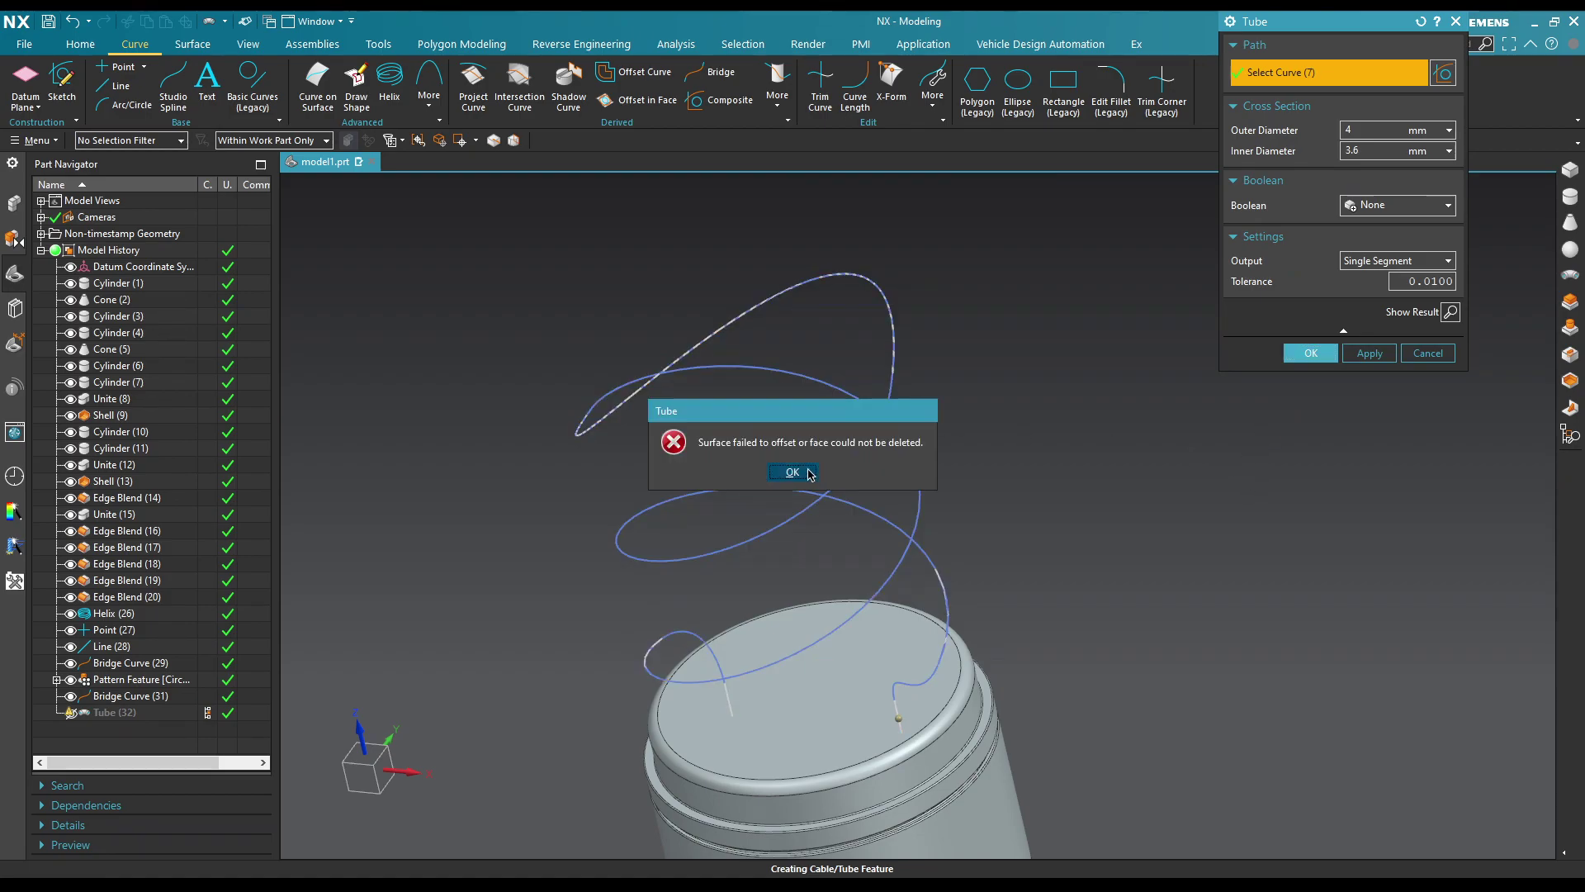
{"action": "left_click", "coordinate": [809, 469]}
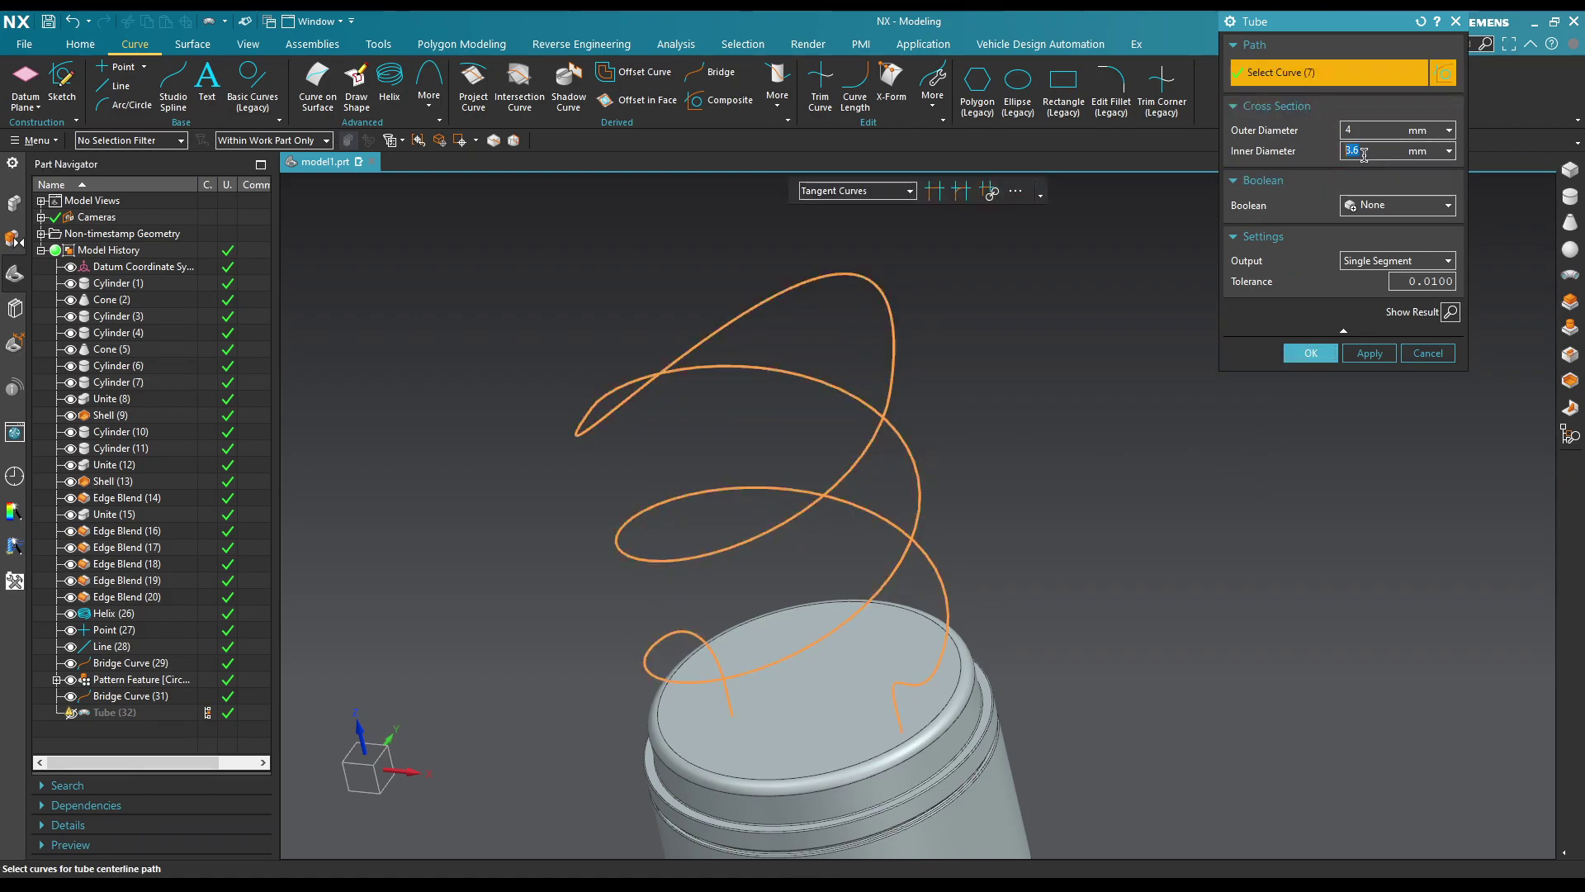
{"action": "left_click", "coordinate": [1398, 150]}
{"action": "type", "text": "3"}
{"action": "left_click", "coordinate": [1312, 355]}
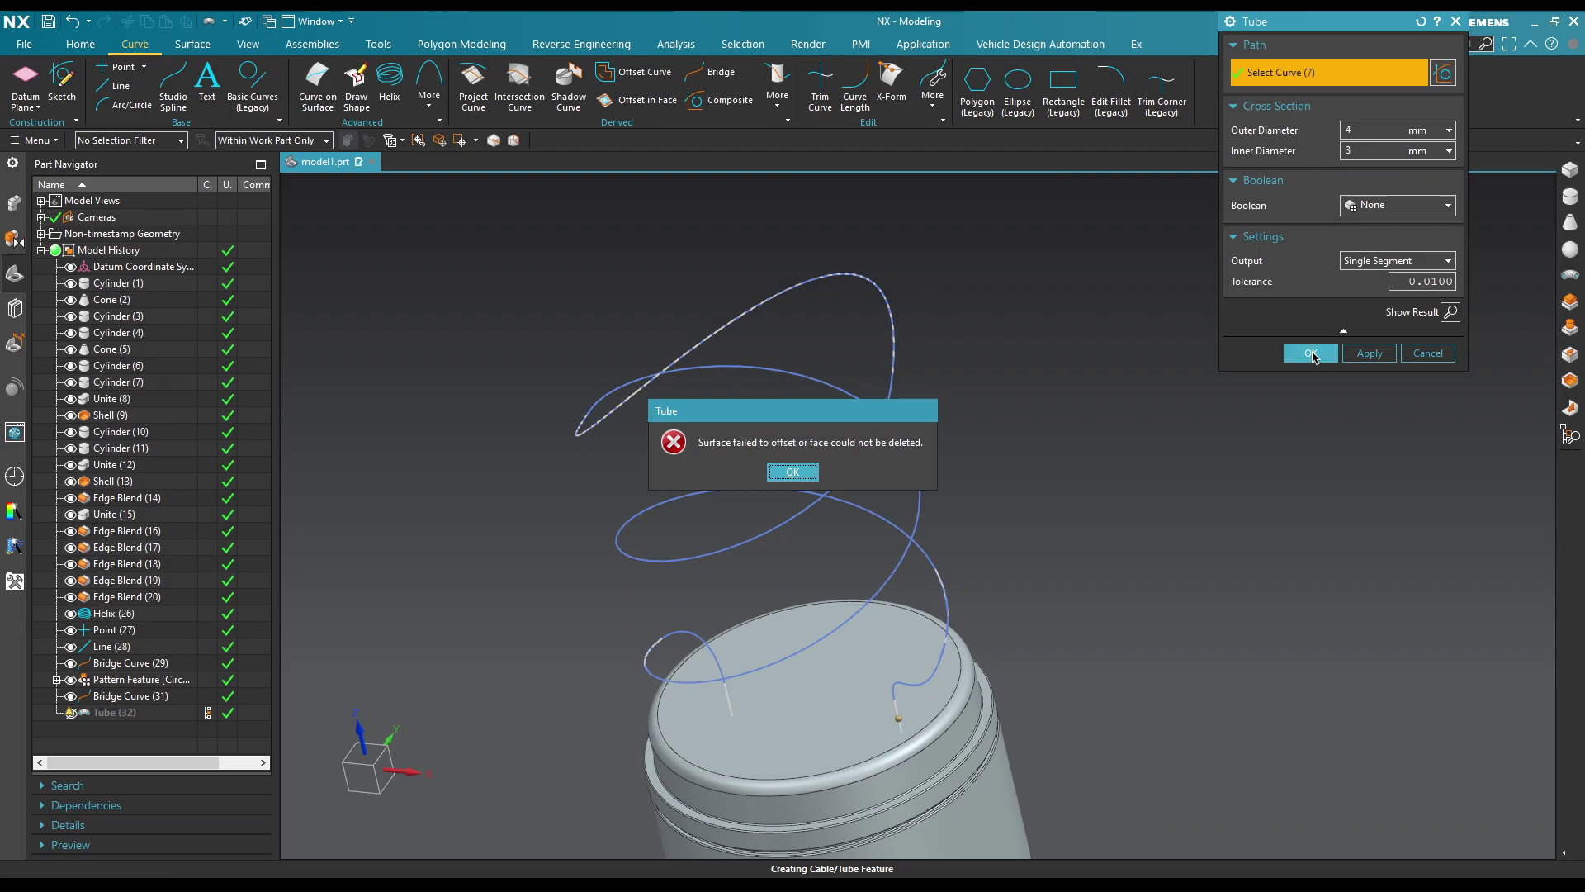
{"action": "left_click", "coordinate": [791, 472]}
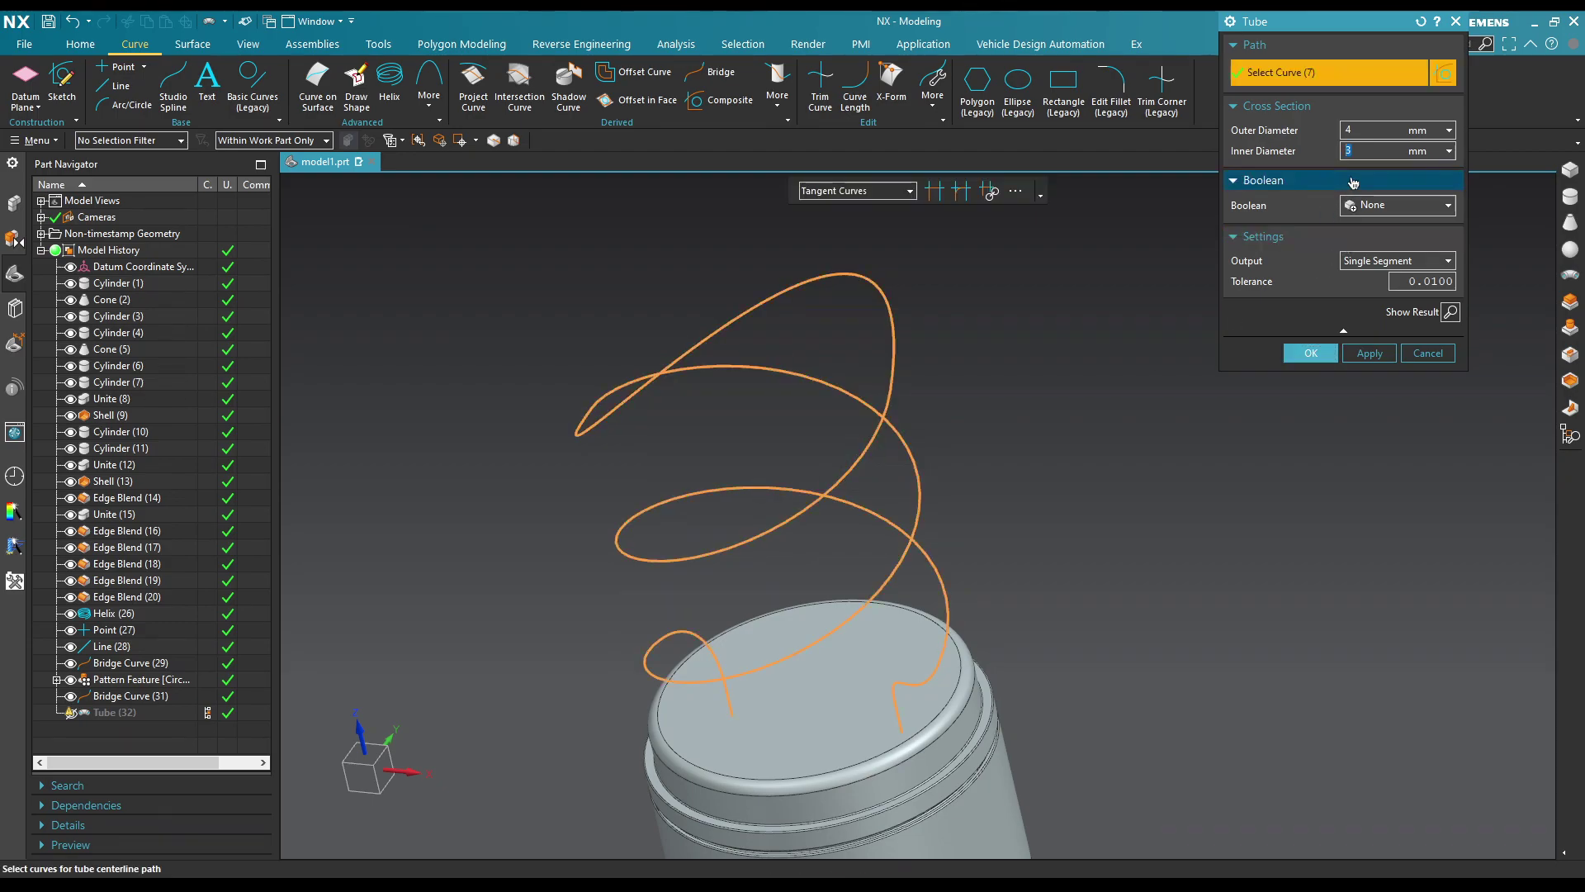
{"action": "left_click", "coordinate": [1428, 352]}
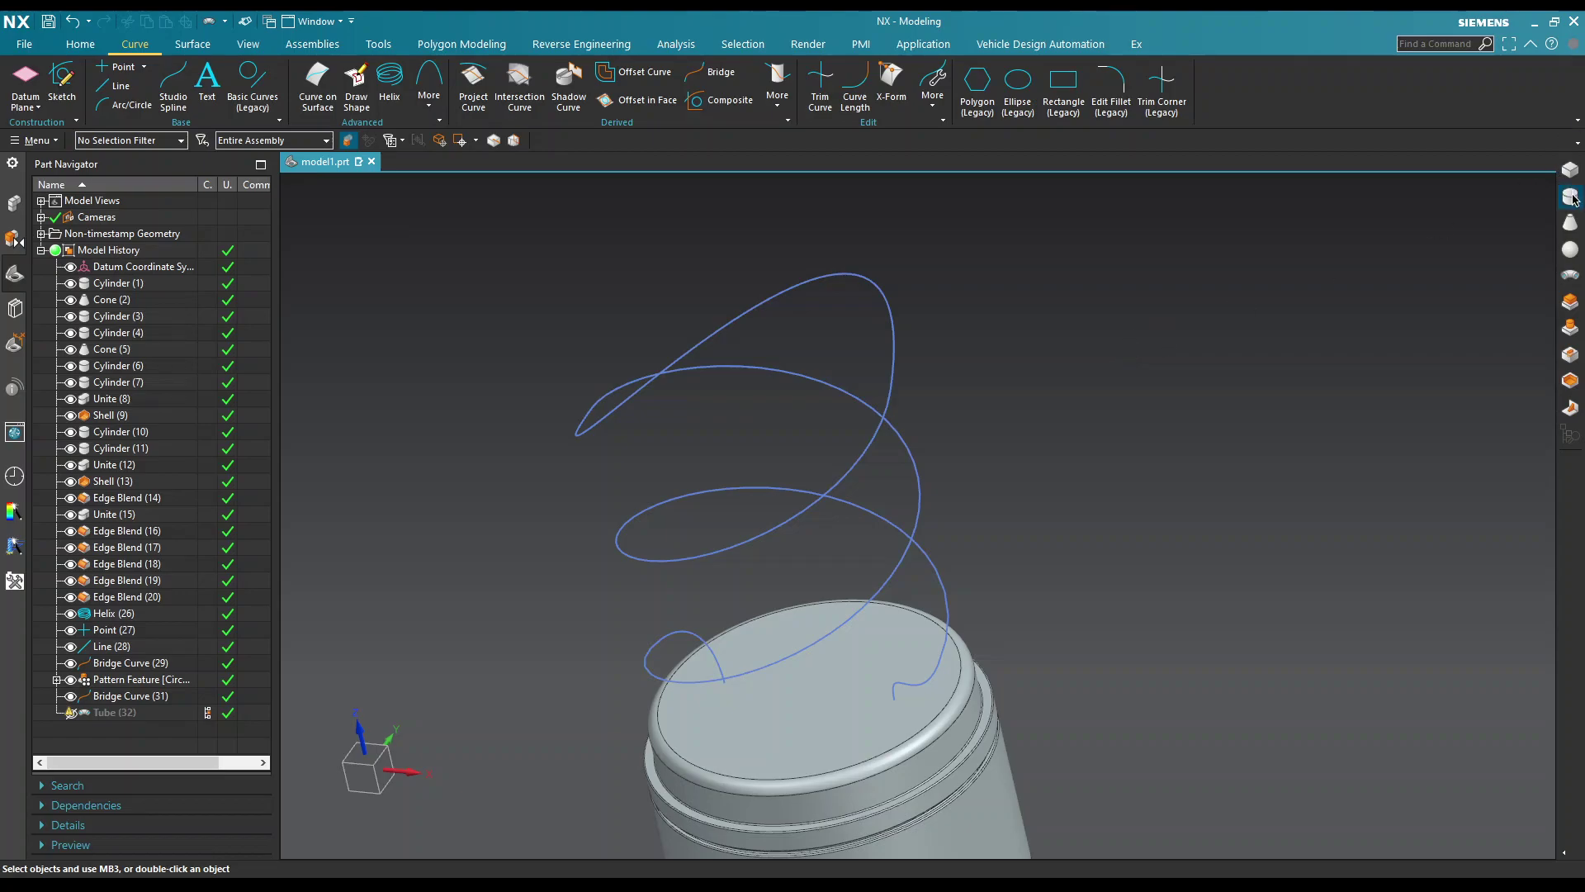
{"action": "left_click", "coordinate": [71, 715]}
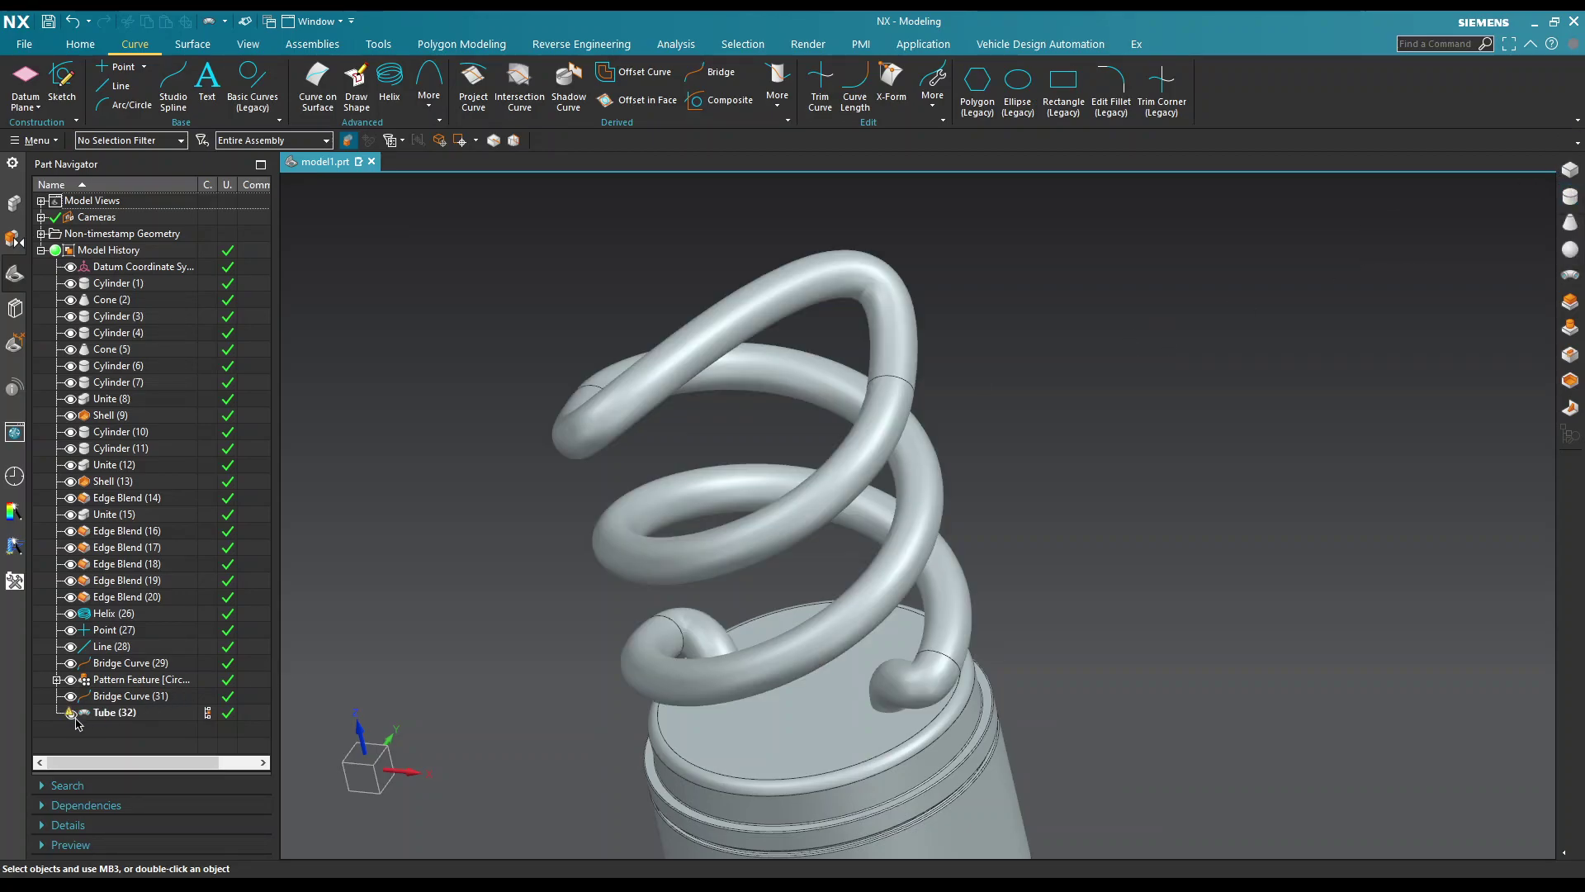
{"action": "middle_click_drag", "start_coordinate": [367, 548], "coordinate": [770, 523]}
{"action": "mouse_move", "coordinate": [772, 503]}
{"action": "middle_mouse_down"}
{"action": "mouse_move", "coordinate": [935, 539]}
{"action": "mouse_move", "coordinate": [938, 523]}
{"action": "mouse_move", "coordinate": [894, 573]}
{"action": "mouse_move", "coordinate": [899, 622]}
{"action": "mouse_move", "coordinate": [1005, 519]}
{"action": "mouse_move", "coordinate": [905, 523]}
{"action": "mouse_move", "coordinate": [894, 569]}
{"action": "mouse_move", "coordinate": [976, 513]}
{"action": "mouse_move", "coordinate": [989, 483]}
{"action": "middle_mouse_up"}
{"action": "scroll", "coordinate": [989, 483], "scroll_direction": "up", "scroll_amount": 2}
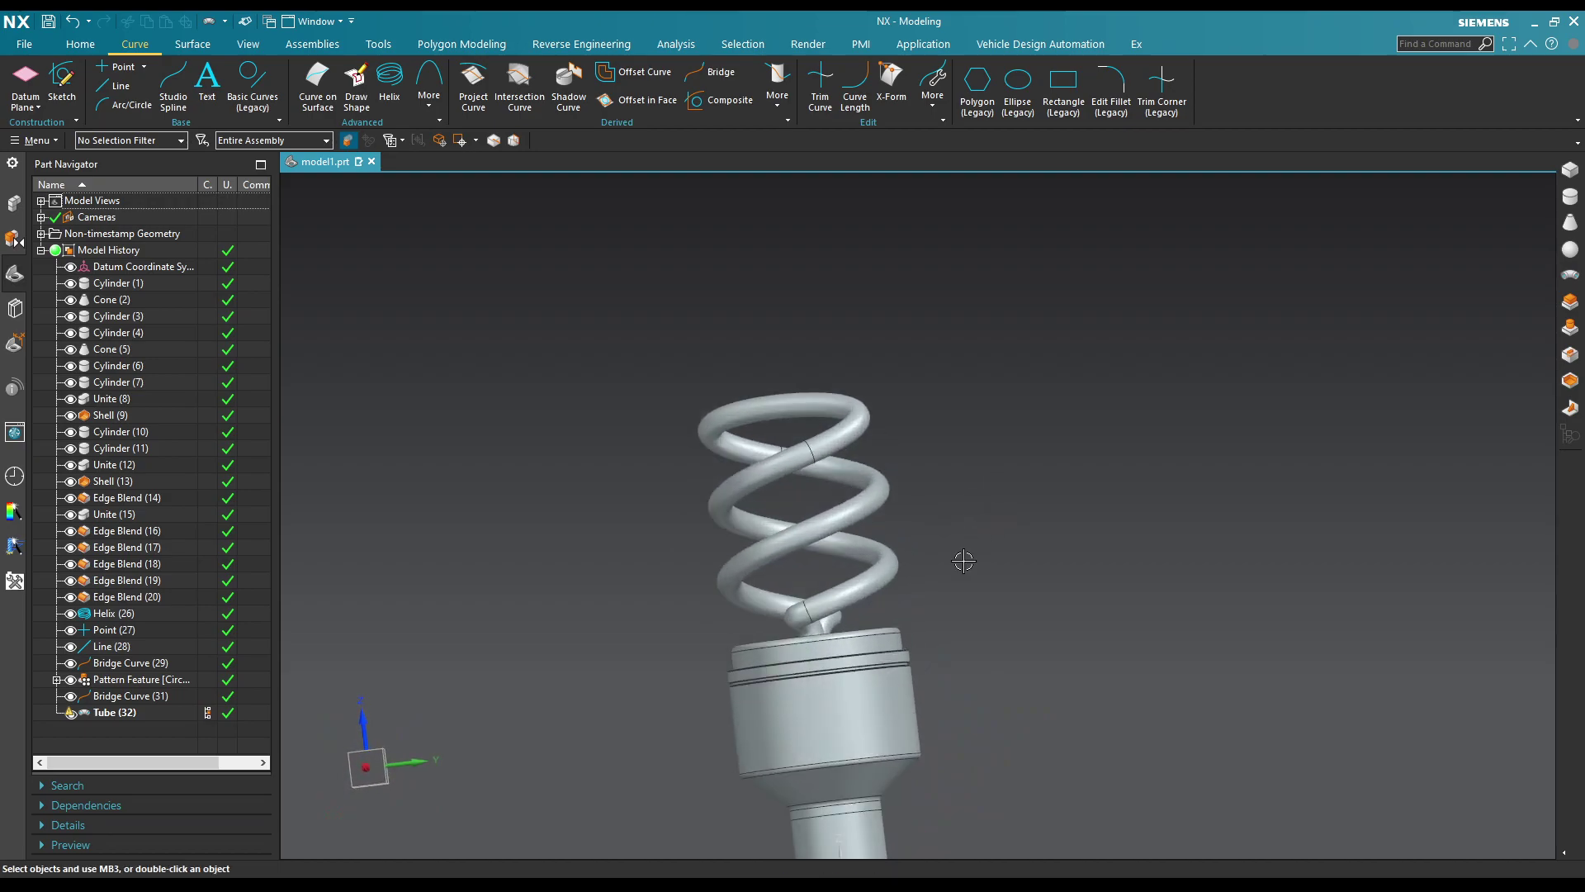
{"action": "scroll", "coordinate": [962, 559], "scroll_direction": "up", "scroll_amount": 2}
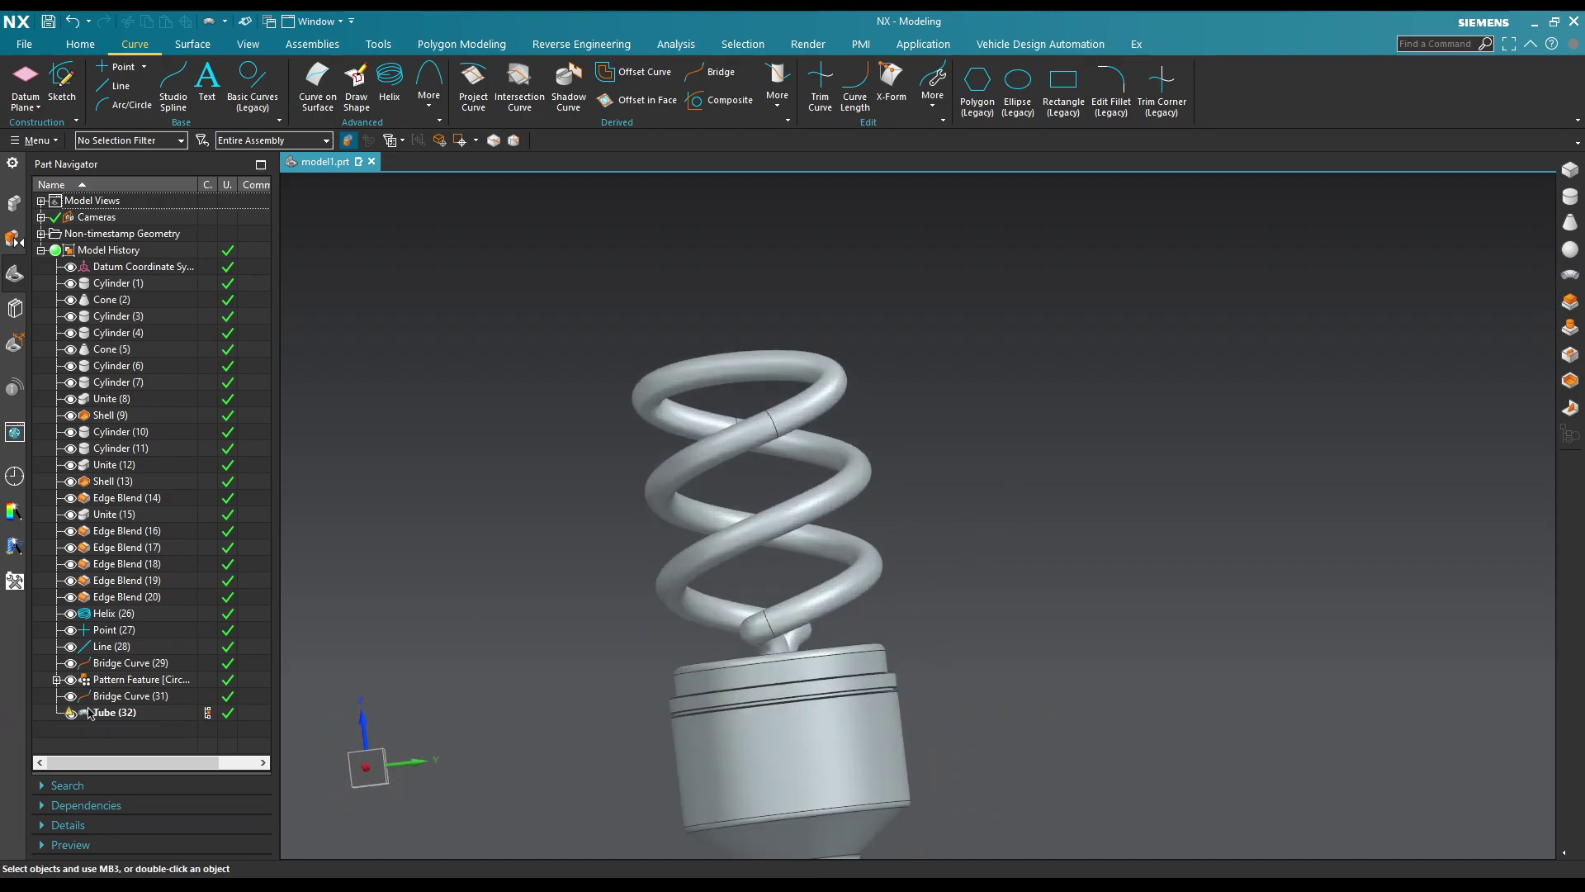
{"action": "double_click", "coordinate": [108, 619]}
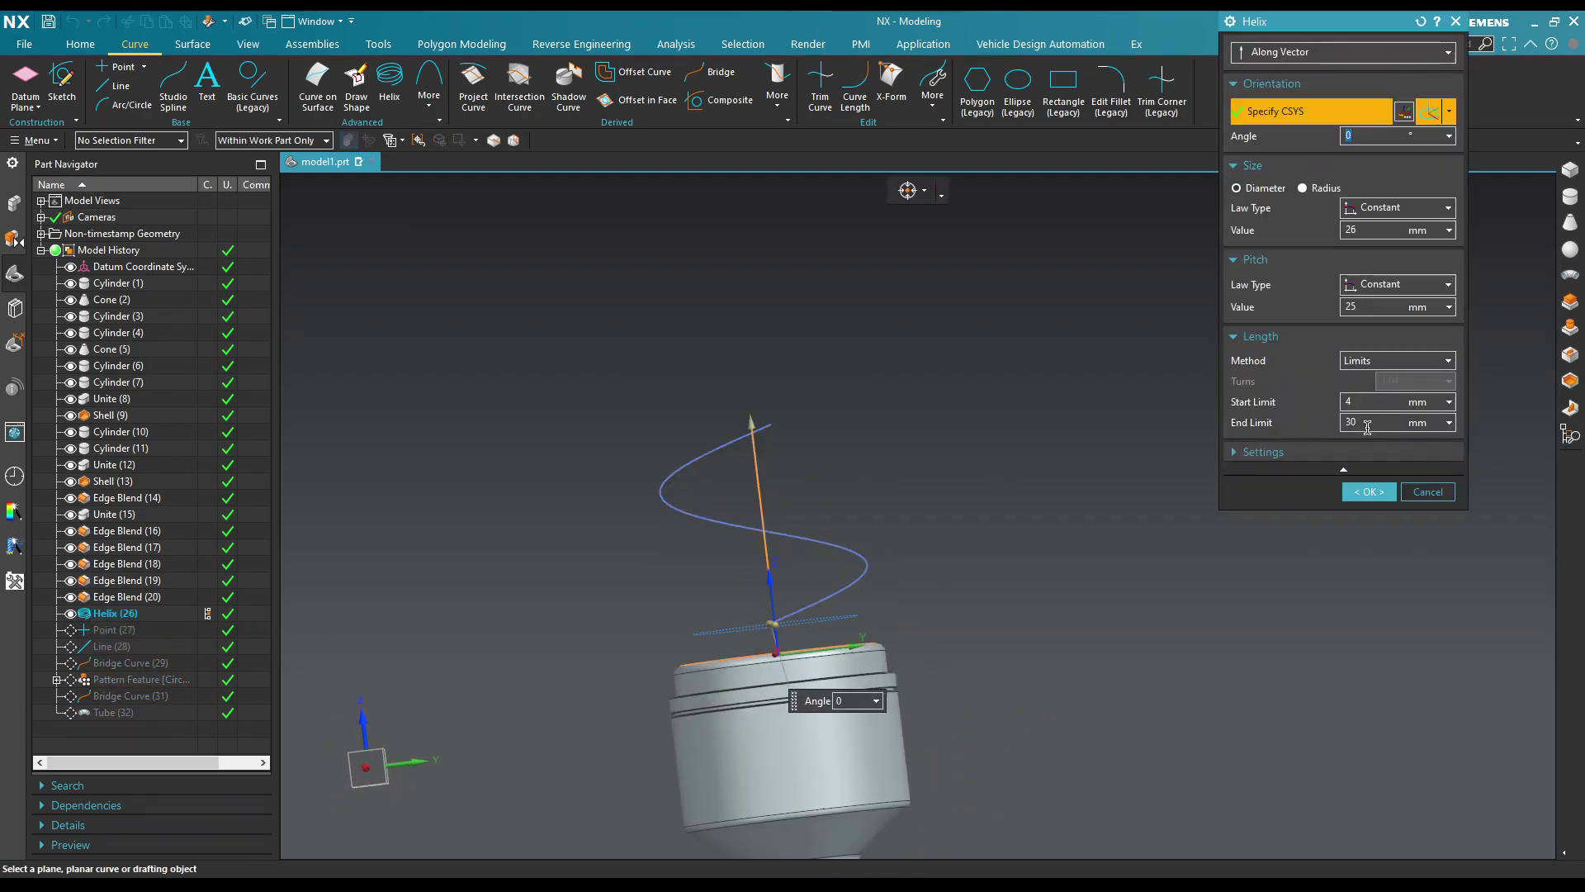
{"action": "type", "text": "5"}
{"action": "key", "text": "Return"}
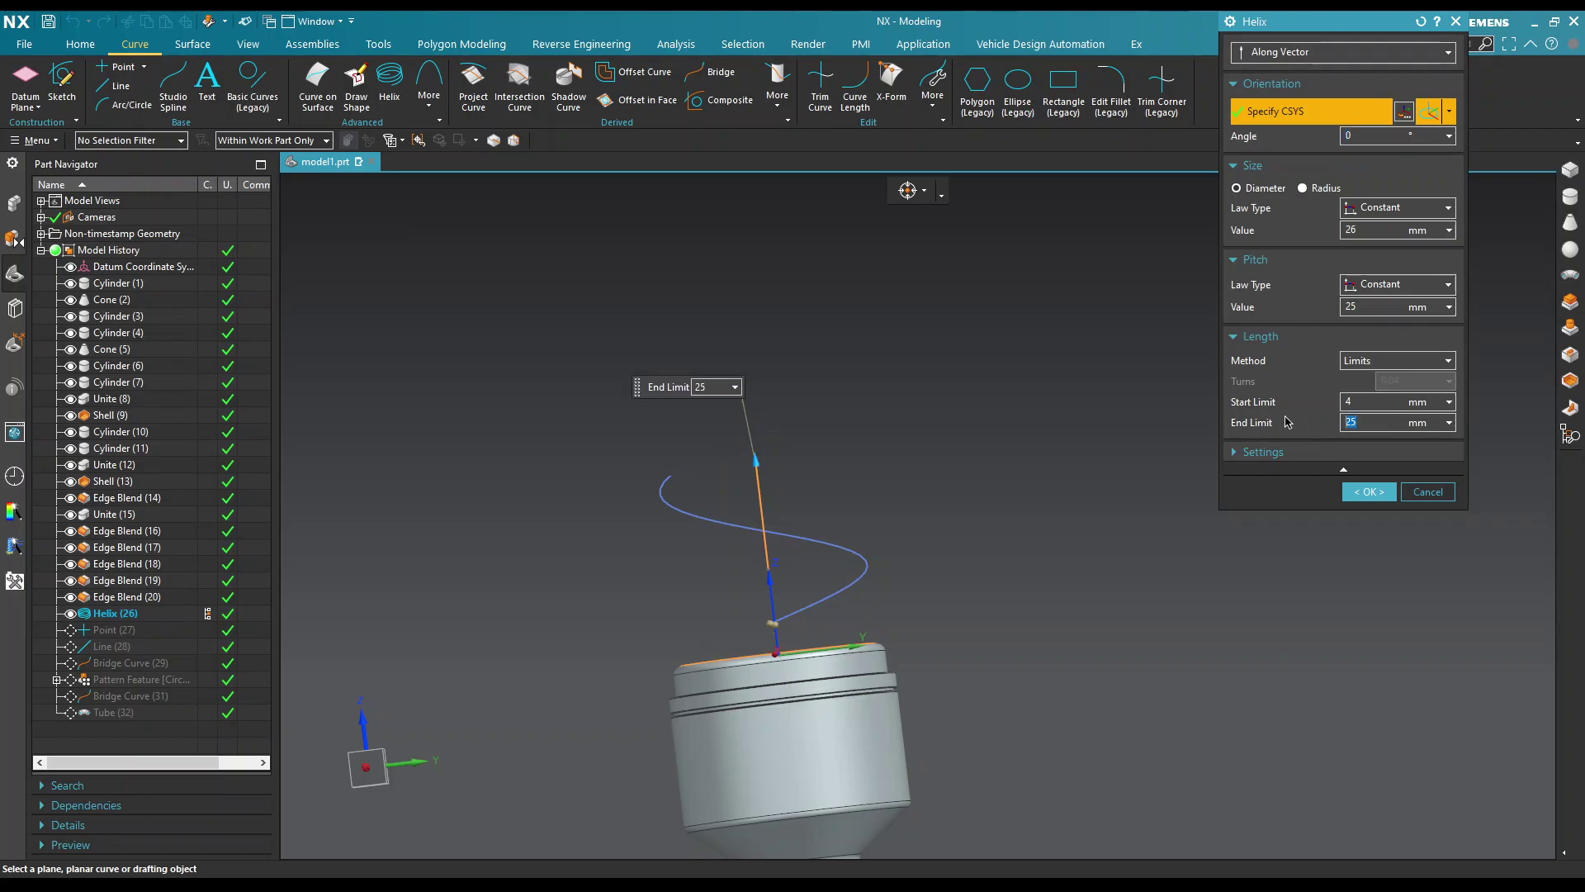
{"action": "left_click", "coordinate": [1362, 489]}
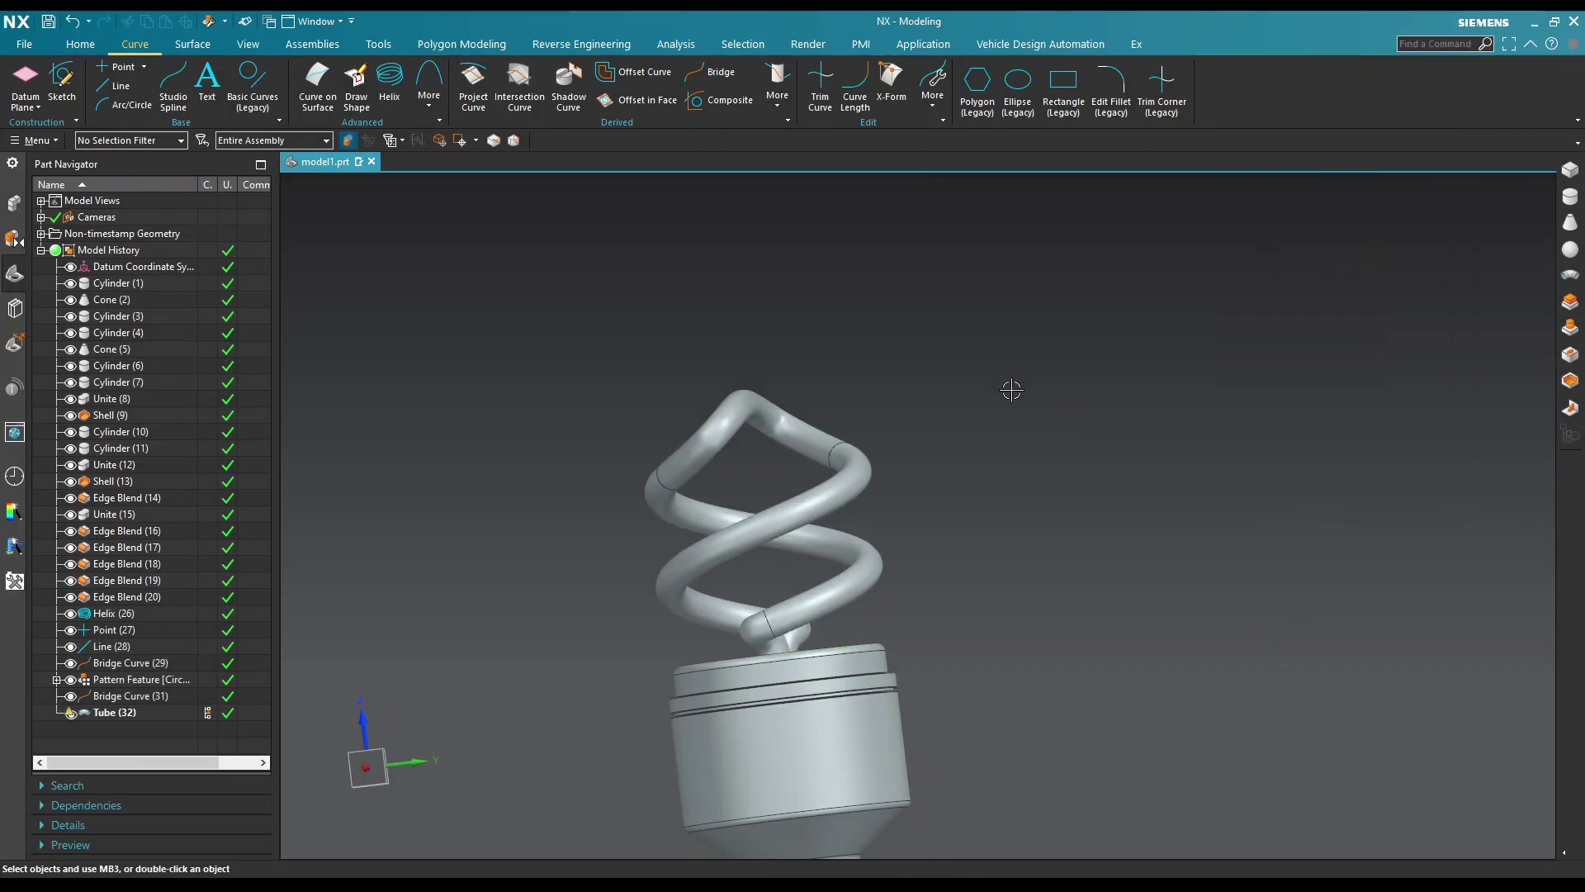
{"action": "mouse_move", "coordinate": [1007, 421]}
{"action": "middle_mouse_down"}
{"action": "mouse_move", "coordinate": [866, 502]}
{"action": "mouse_move", "coordinate": [906, 545]}
{"action": "mouse_move", "coordinate": [1037, 492]}
{"action": "mouse_move", "coordinate": [923, 449]}
{"action": "mouse_move", "coordinate": [1023, 471]}
{"action": "mouse_move", "coordinate": [998, 449]}
{"action": "mouse_move", "coordinate": [969, 517]}
{"action": "mouse_move", "coordinate": [992, 540]}
{"action": "mouse_move", "coordinate": [980, 567]}
{"action": "mouse_move", "coordinate": [966, 492]}
{"action": "mouse_move", "coordinate": [931, 471]}
{"action": "mouse_move", "coordinate": [918, 494]}
{"action": "mouse_move", "coordinate": [909, 463]}
{"action": "mouse_move", "coordinate": [899, 473]}
{"action": "mouse_move", "coordinate": [913, 453]}
{"action": "mouse_move", "coordinate": [872, 487]}
{"action": "middle_mouse_up"}
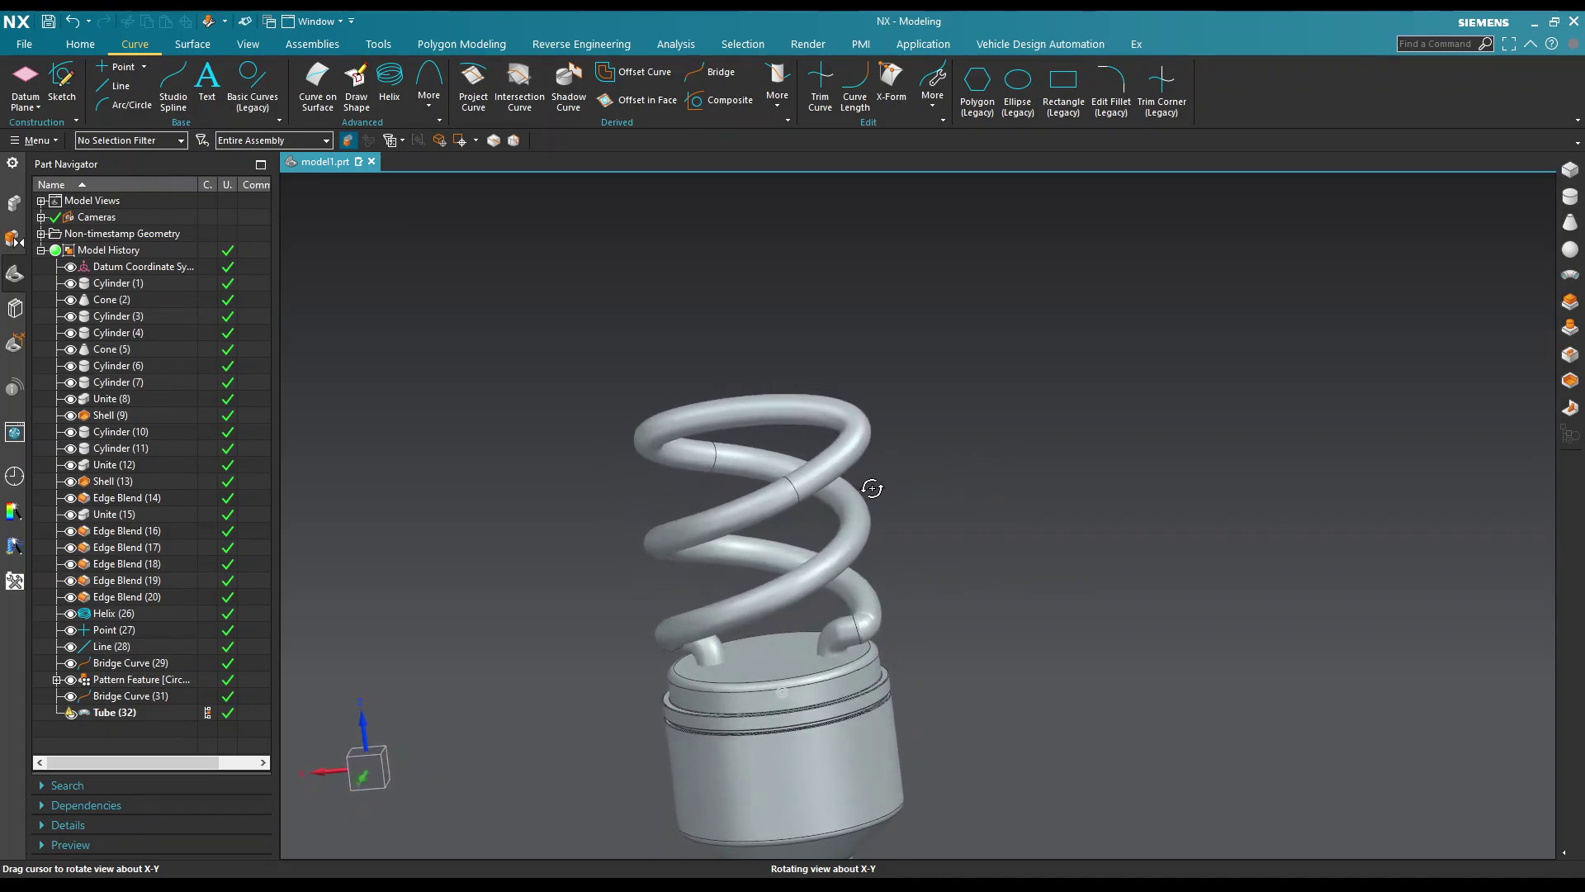
{"action": "mouse_move", "coordinate": [1001, 523]}
{"action": "middle_mouse_down"}
{"action": "mouse_move", "coordinate": [1022, 509]}
{"action": "mouse_move", "coordinate": [941, 605]}
{"action": "middle_mouse_up"}
{"action": "scroll", "coordinate": [941, 605], "scroll_direction": "down", "scroll_amount": 3}
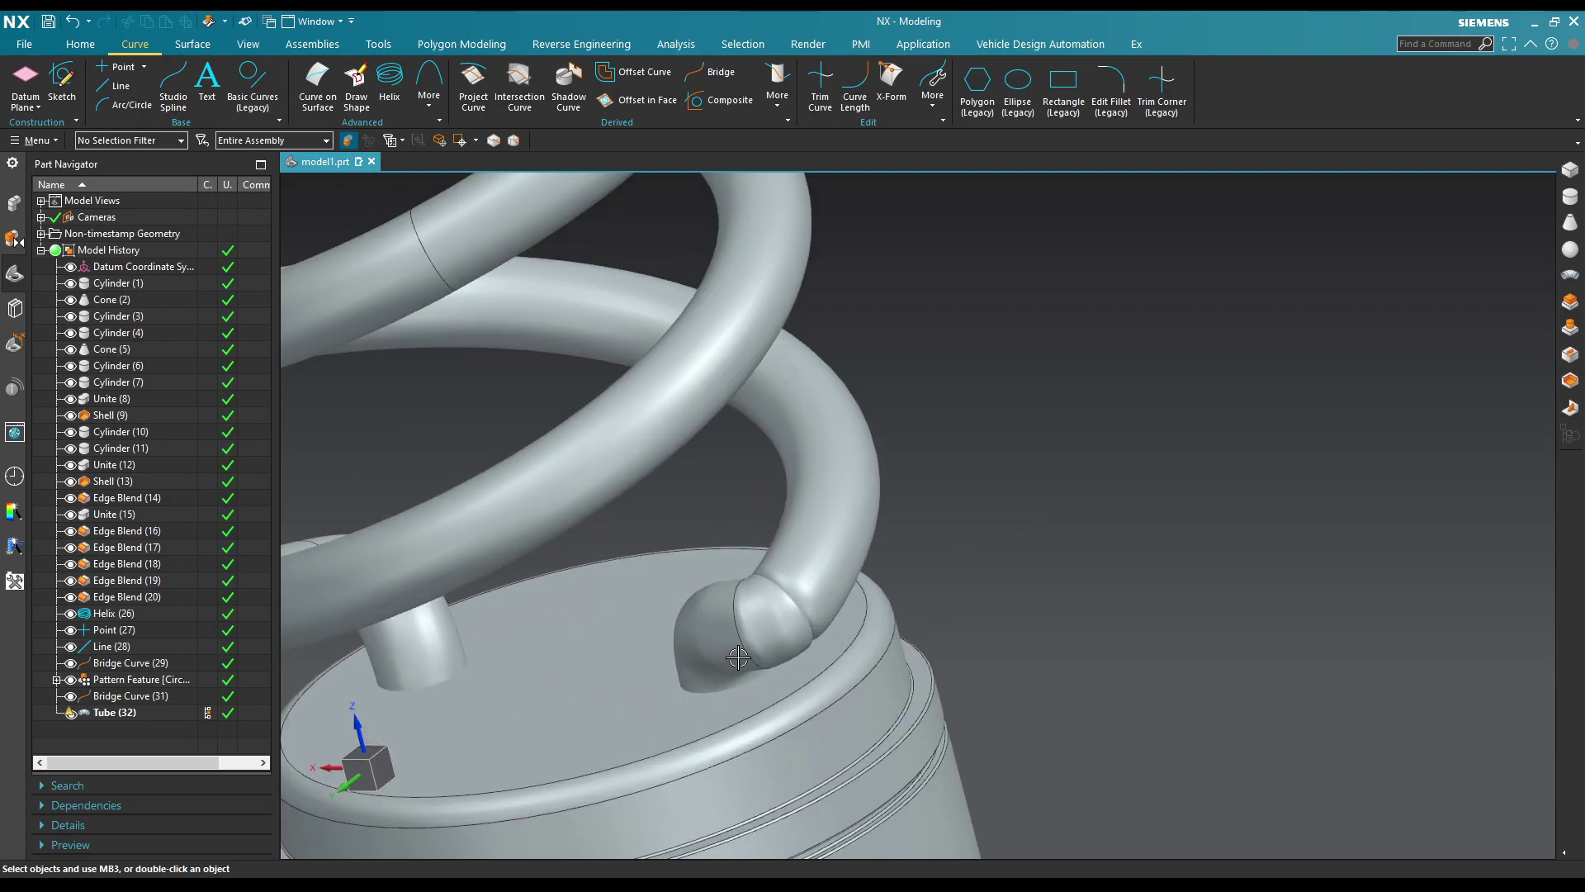
{"action": "scroll", "coordinate": [978, 514], "scroll_direction": "up", "scroll_amount": 2}
{"action": "key", "text": "ctrl+z"}
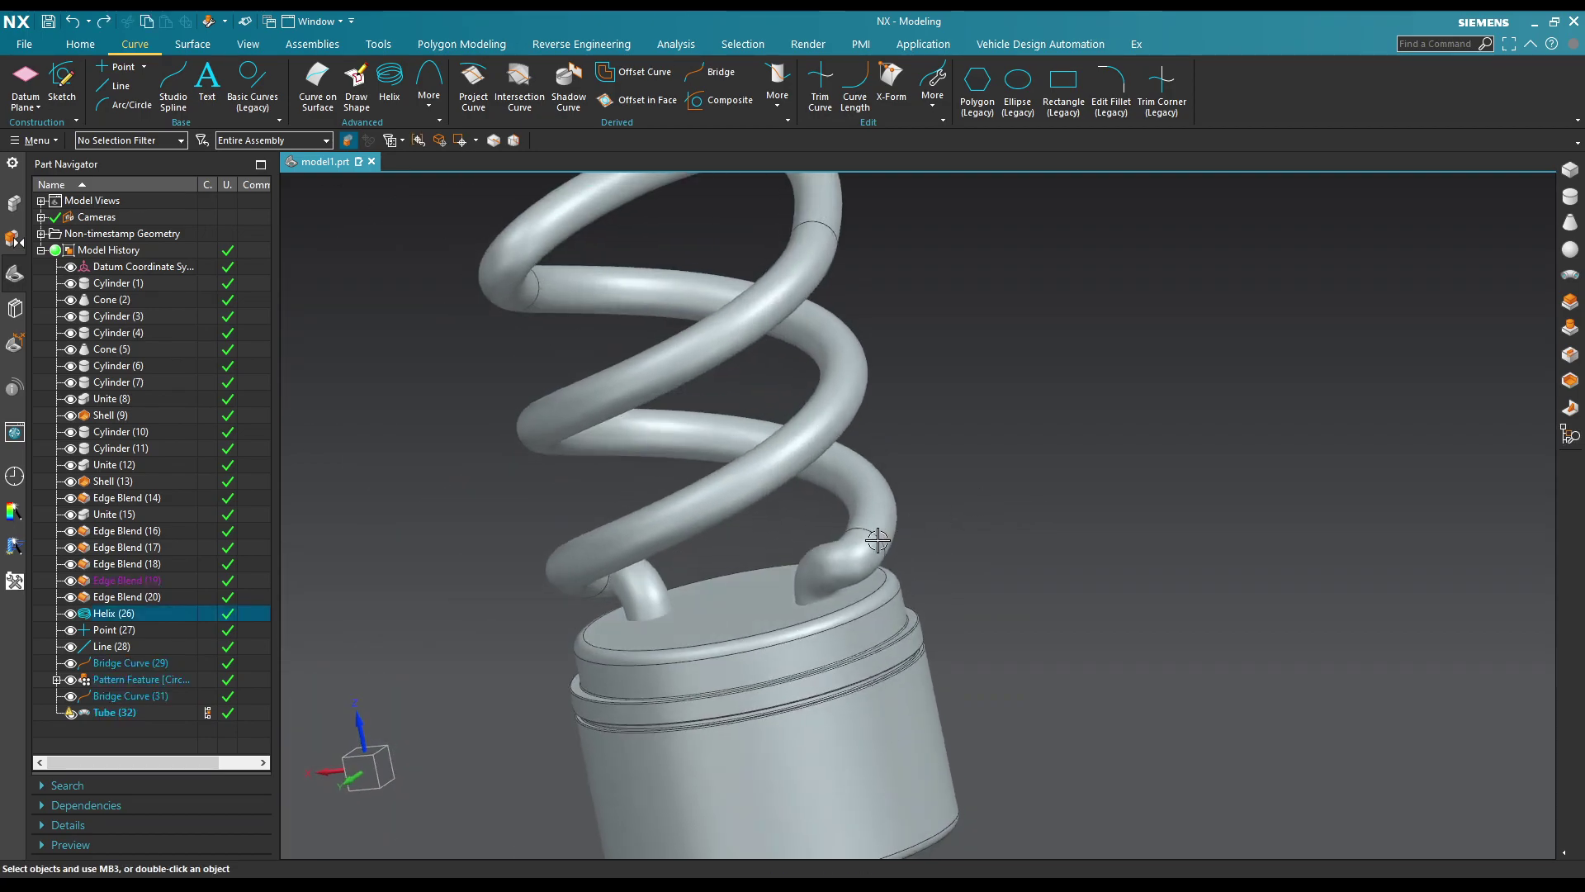
Step: Change the Tube (32) outer diameter to 3 mm
{"action": "double_click", "coordinate": [867, 537]}
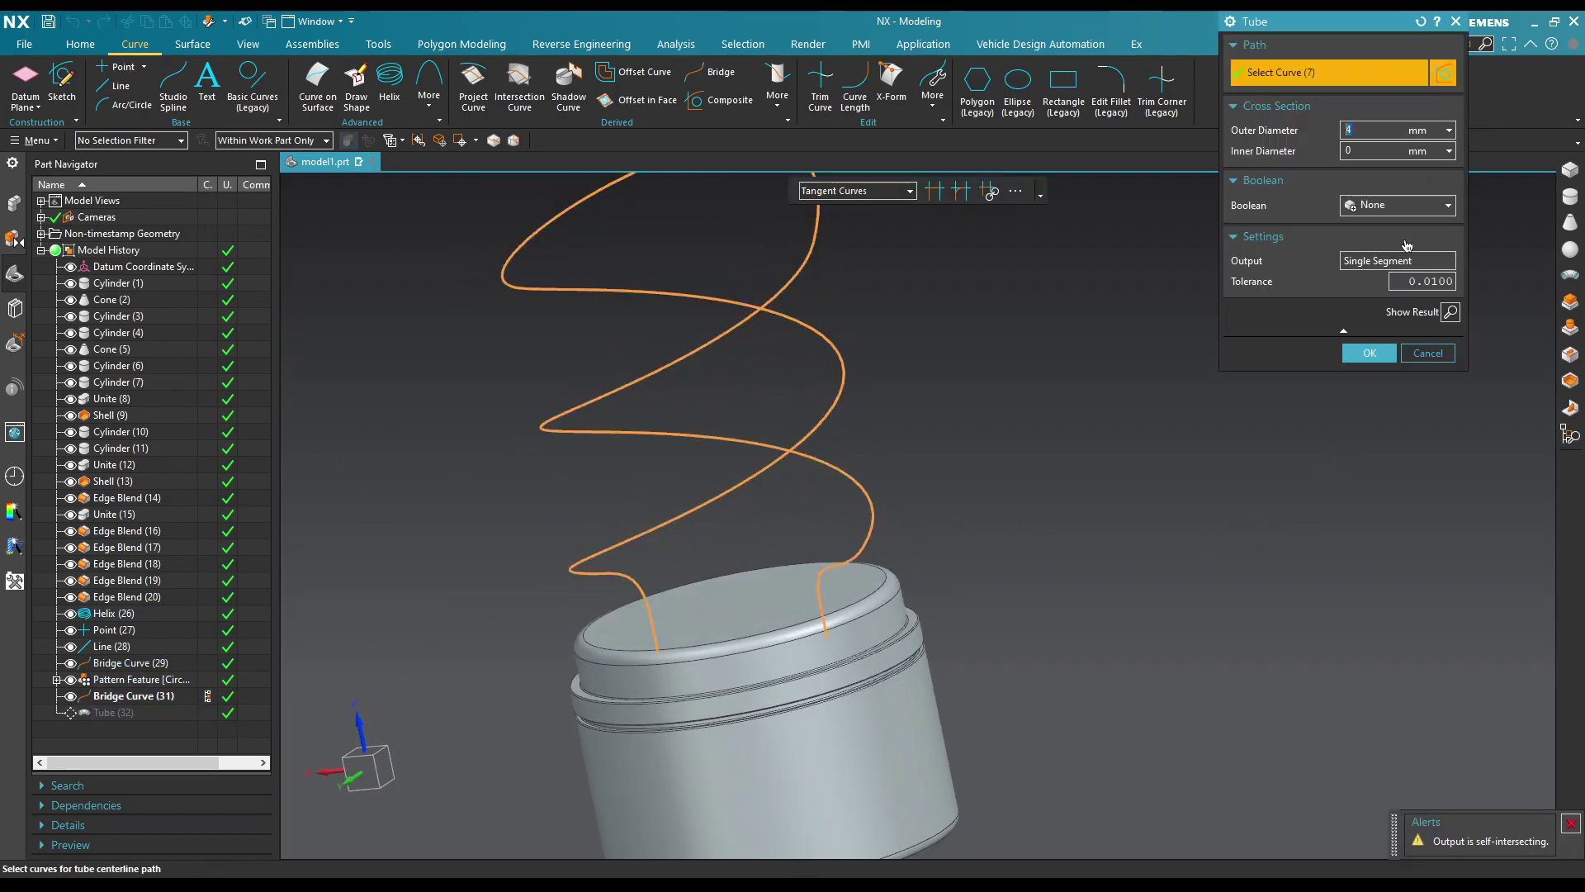
{"action": "type", "text": "3"}
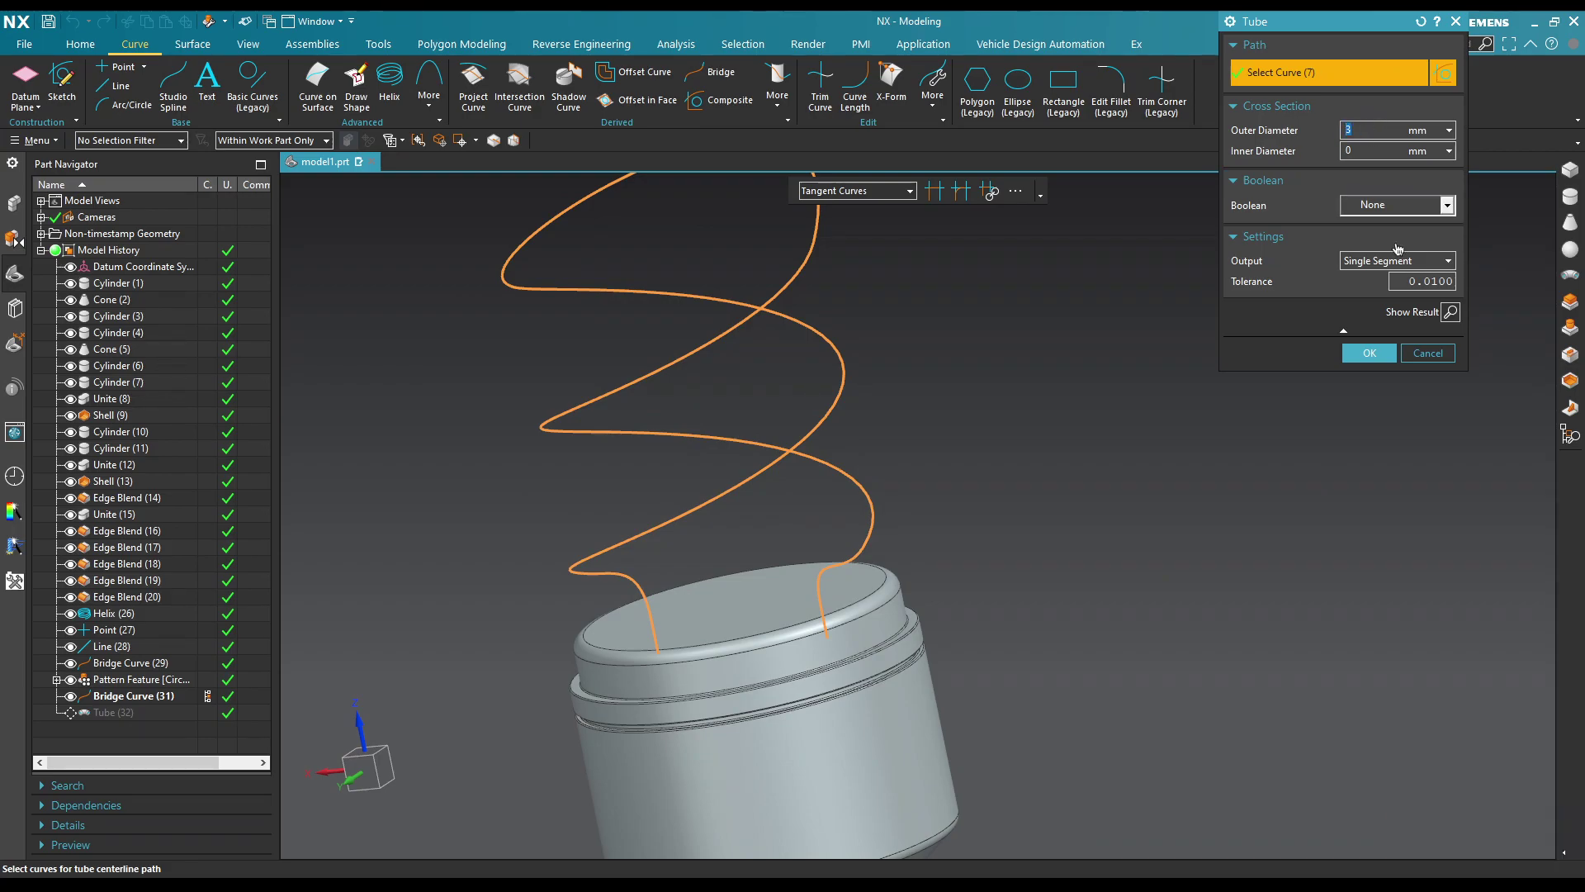
{"action": "left_click", "coordinate": [1370, 354]}
{"action": "mouse_move", "coordinate": [1024, 389]}
{"action": "middle_mouse_down"}
{"action": "mouse_move", "coordinate": [979, 504]}
{"action": "mouse_move", "coordinate": [1031, 473]}
{"action": "middle_mouse_up"}
Step: Revert the Tube (32) outer diameter back to 4 mm
{"action": "double_click", "coordinate": [875, 379]}
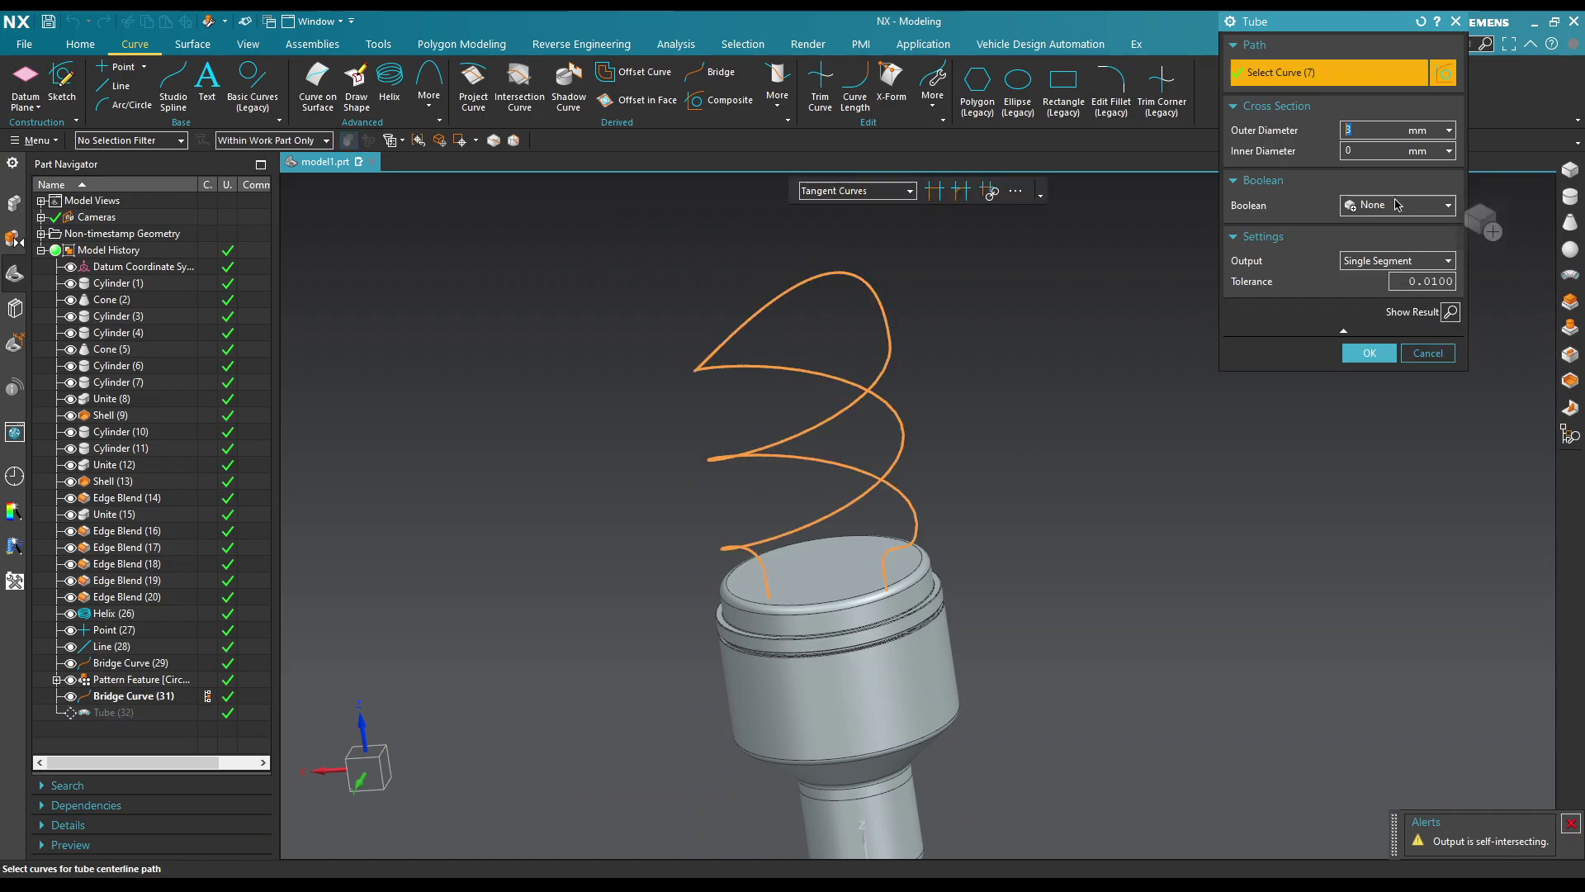
{"action": "type", "text": "4"}
{"action": "key", "text": "Return"}
{"action": "left_click", "coordinate": [1366, 350]}
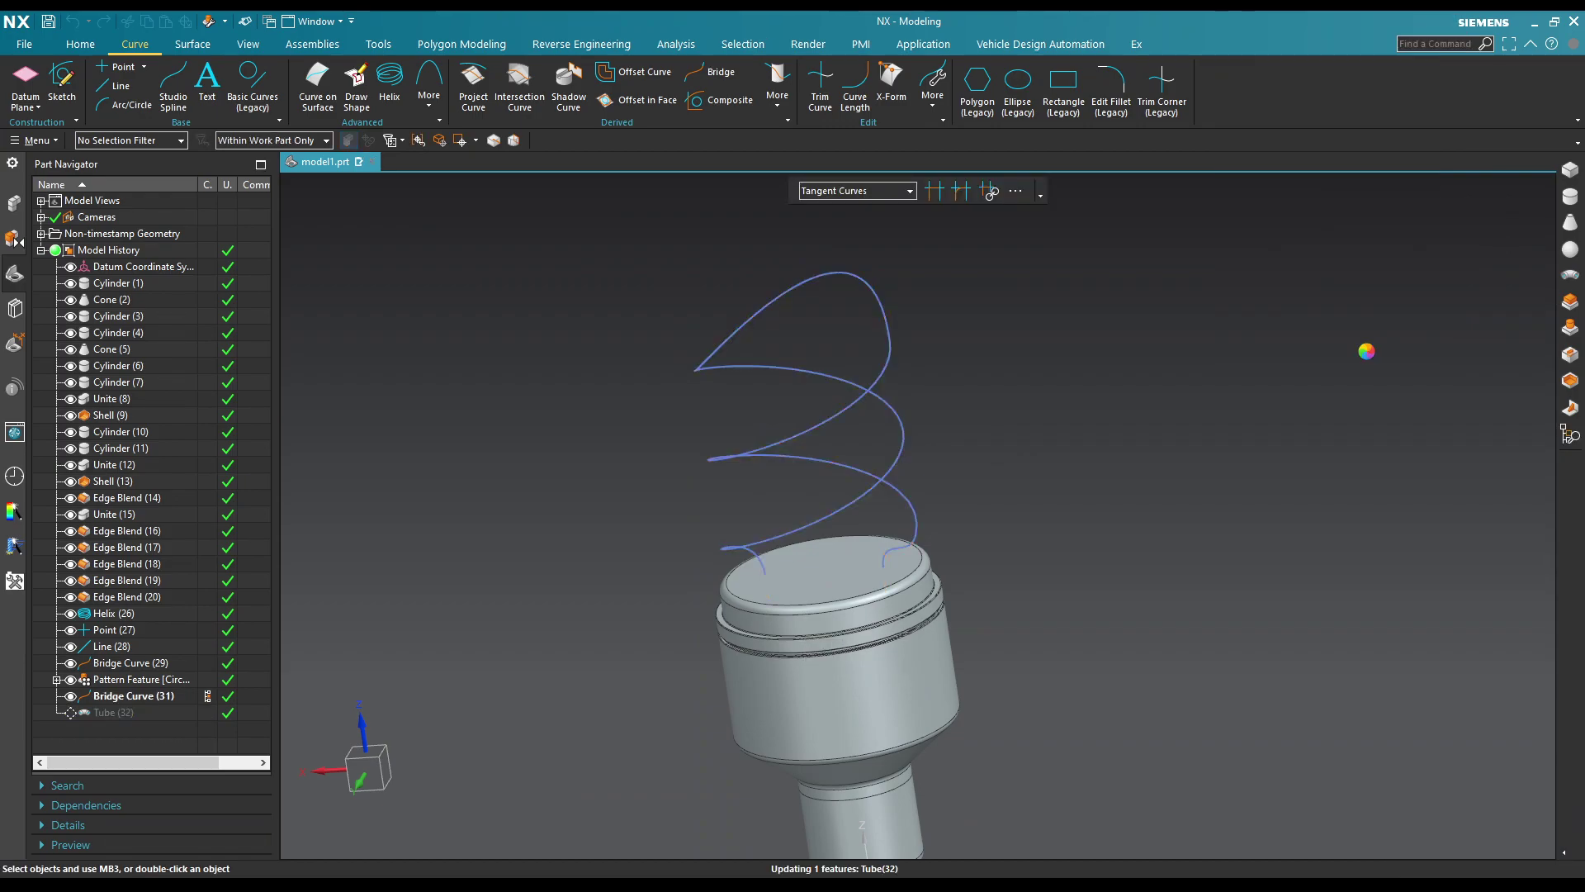
{"action": "mouse_move", "coordinate": [1005, 521]}
{"action": "middle_mouse_down"}
{"action": "mouse_move", "coordinate": [994, 492]}
{"action": "mouse_move", "coordinate": [1015, 541]}
{"action": "mouse_move", "coordinate": [1192, 528]}
{"action": "mouse_move", "coordinate": [1024, 570]}
{"action": "middle_mouse_up"}
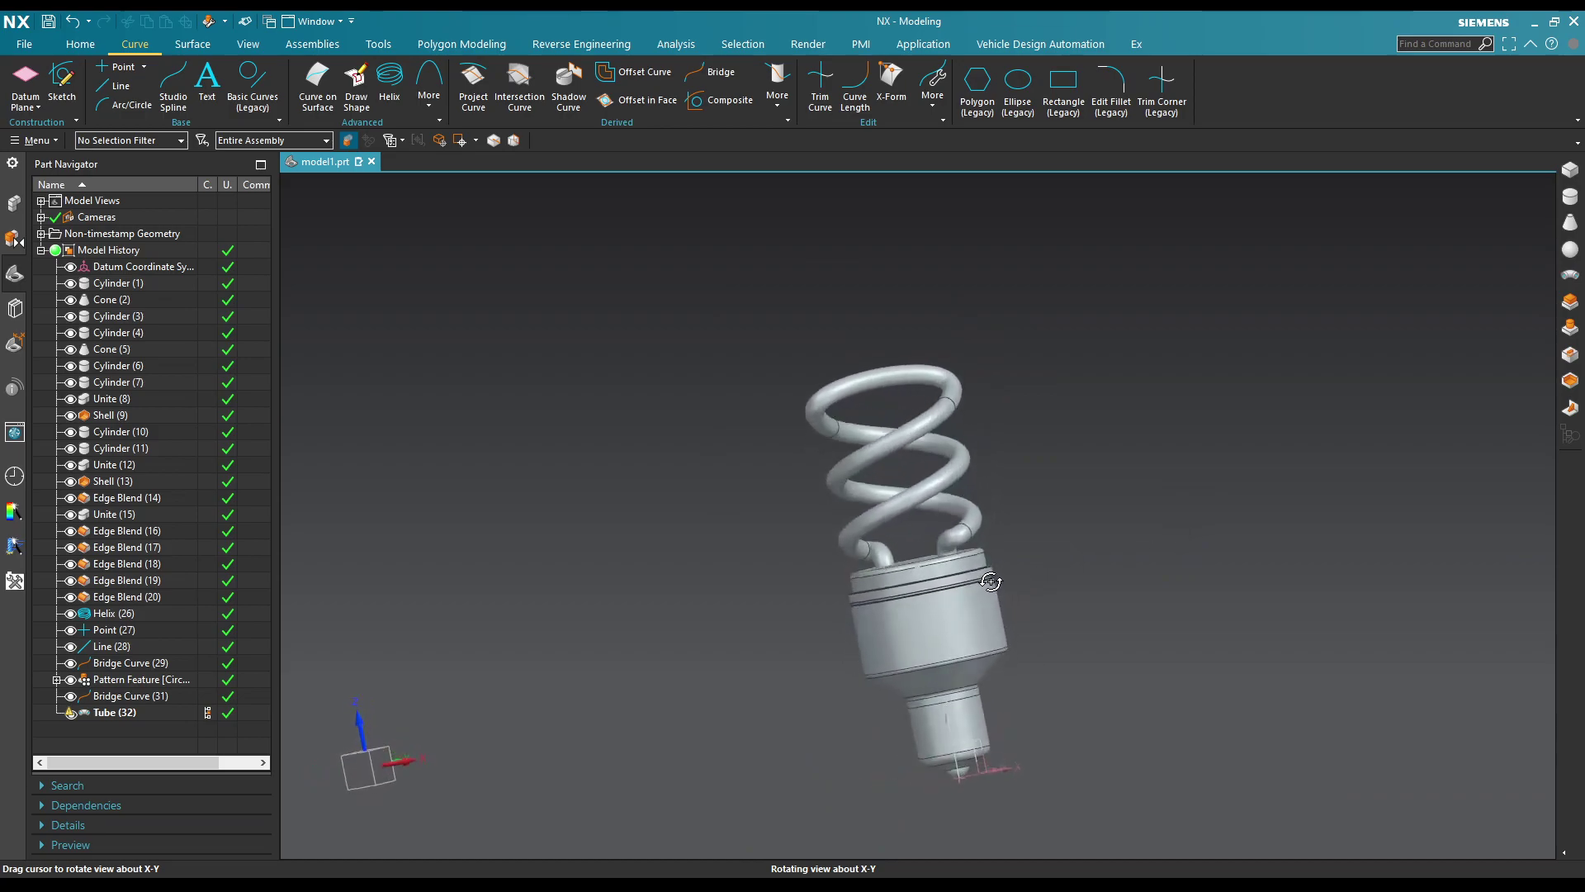
{"action": "scroll", "coordinate": [976, 464], "scroll_direction": "up", "scroll_amount": 2}
{"action": "scroll", "coordinate": [949, 529], "scroll_direction": "up", "scroll_amount": 2}
{"action": "left_click", "coordinate": [944, 550]}
{"action": "double_click", "coordinate": [945, 550]}
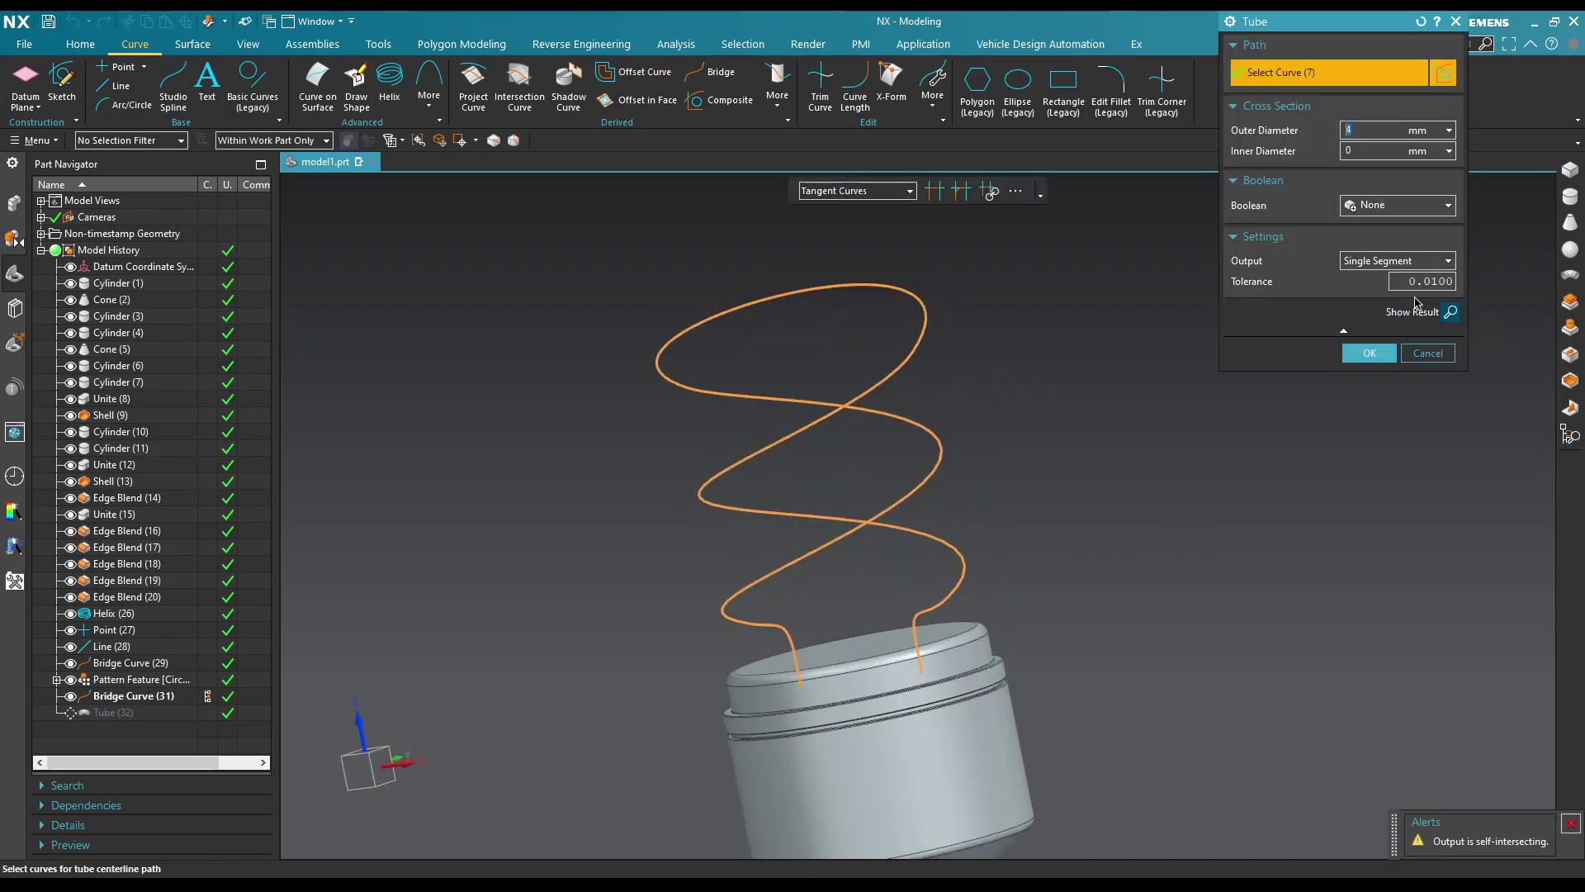
{"action": "left_click", "coordinate": [1428, 354]}
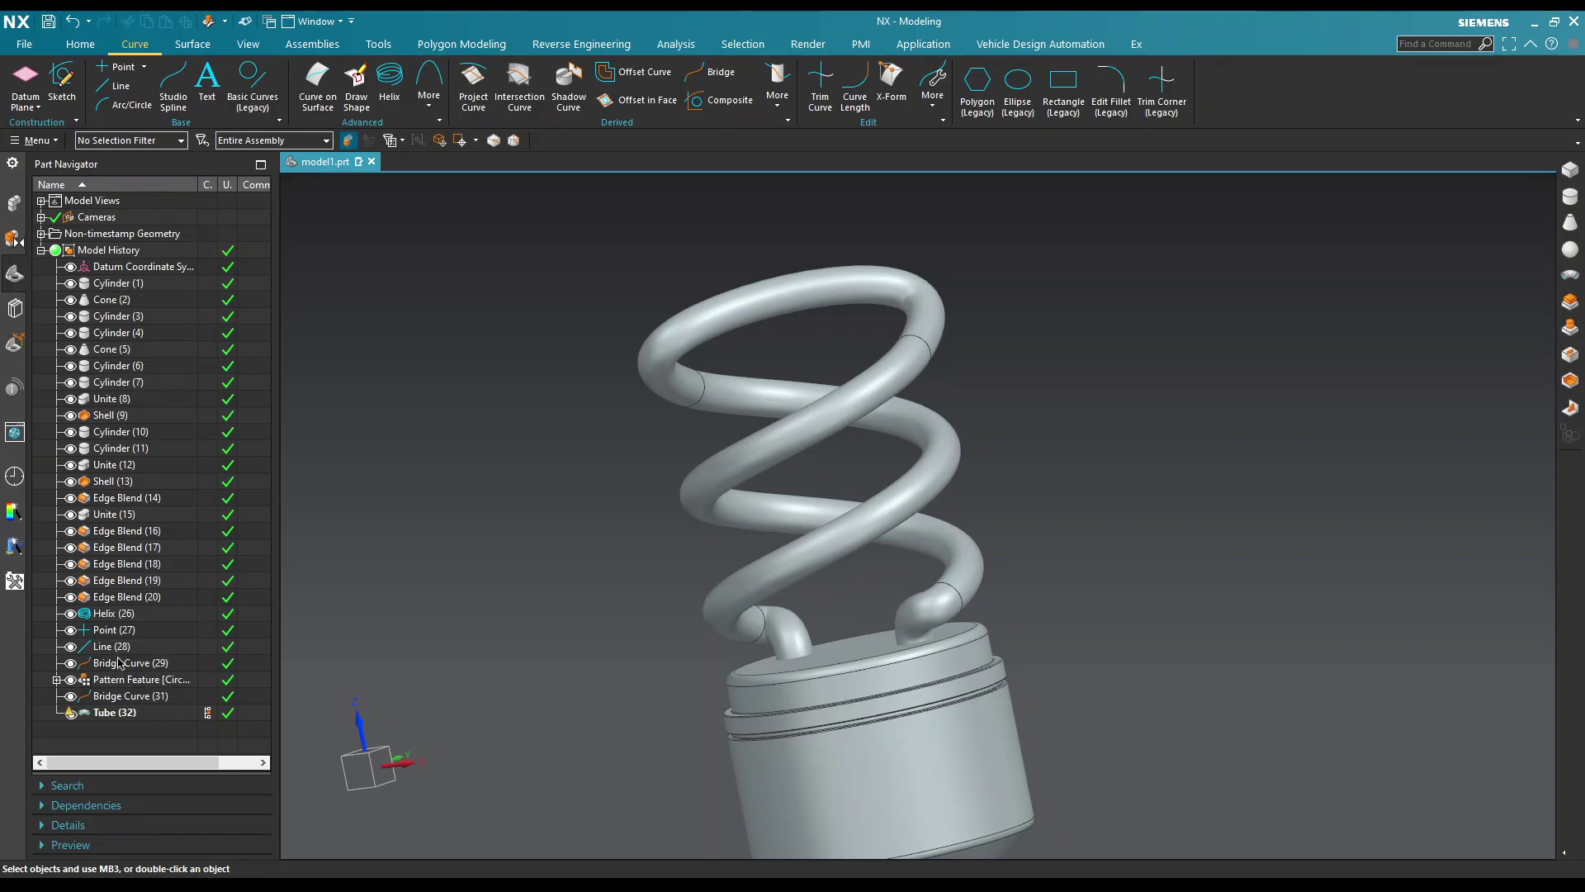
Step: Edit Helix (26) to an end limit of 25 mm and a pitch of 20 mm
{"action": "double_click", "coordinate": [104, 612]}
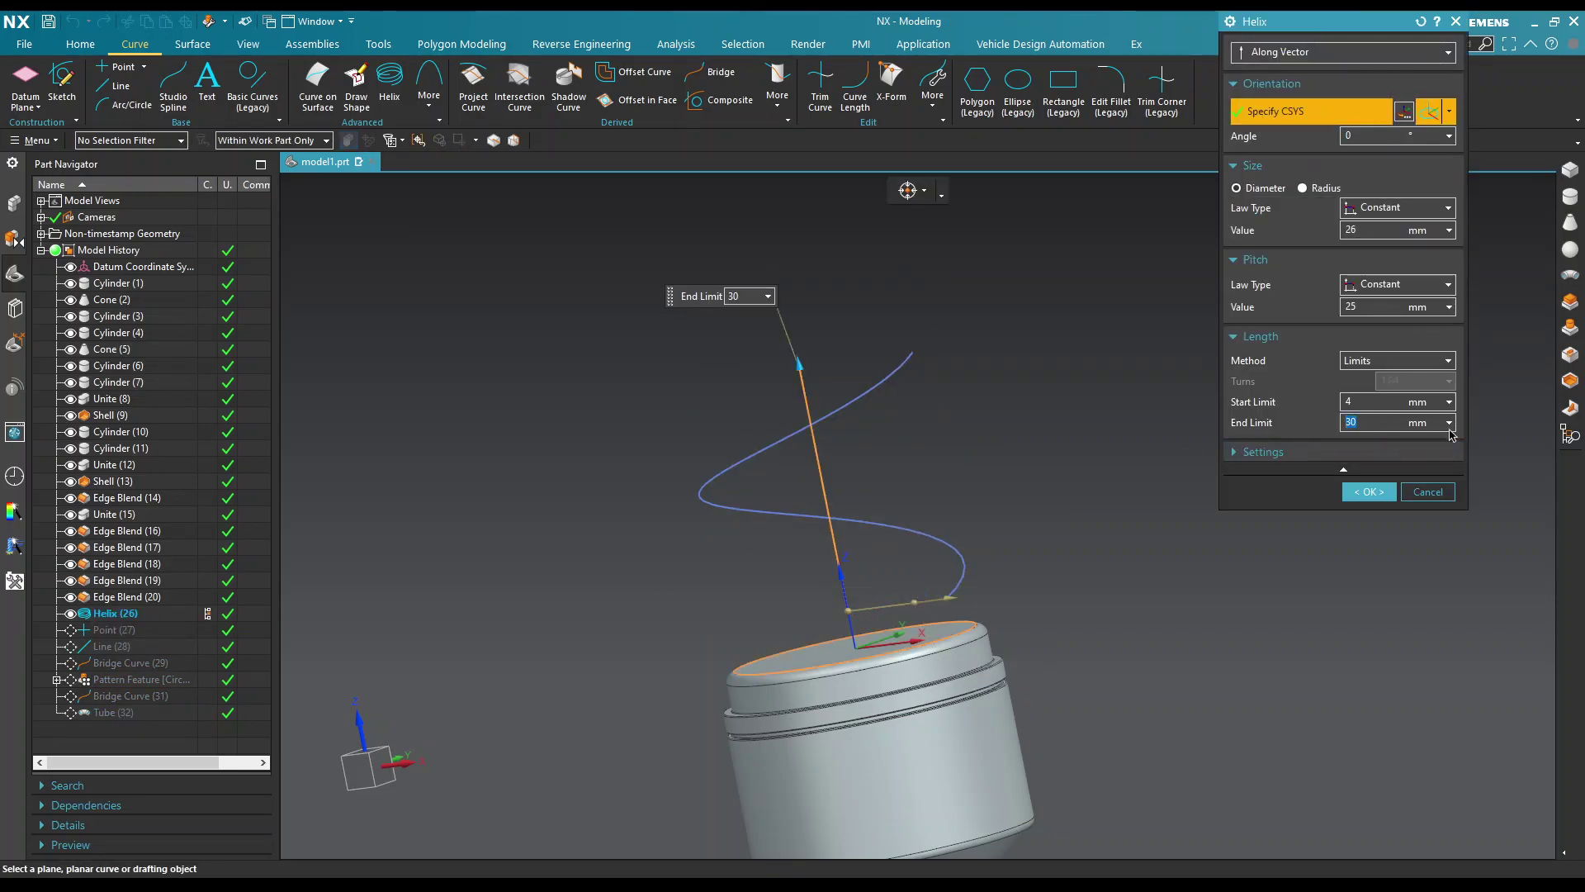
{"action": "left_click", "coordinate": [1363, 306]}
{"action": "type", "text": "20"}
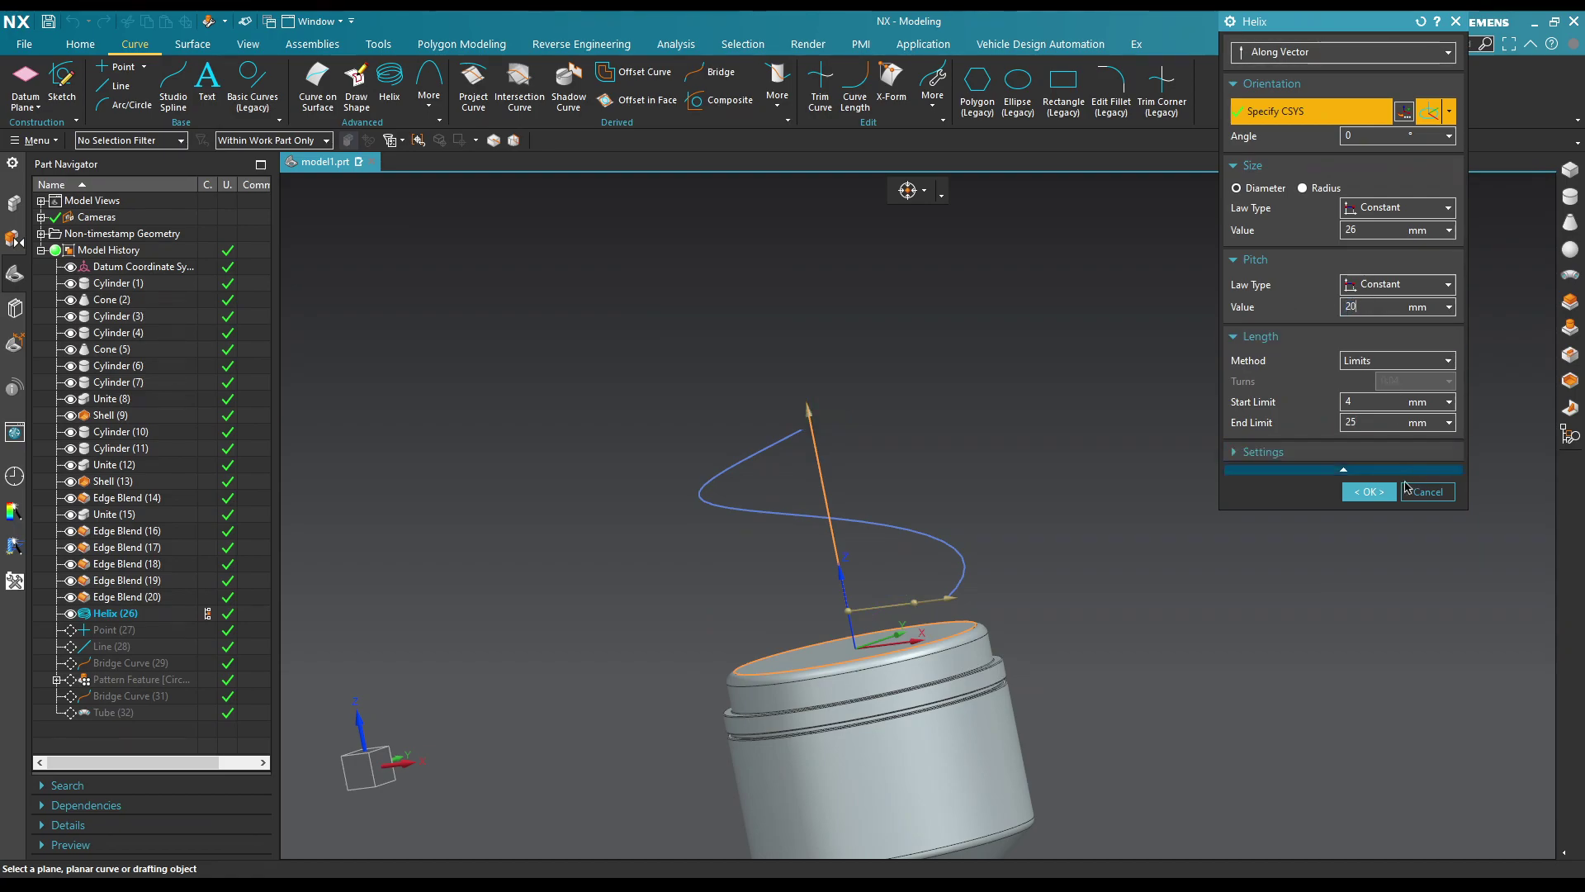
{"action": "left_click", "coordinate": [1366, 496]}
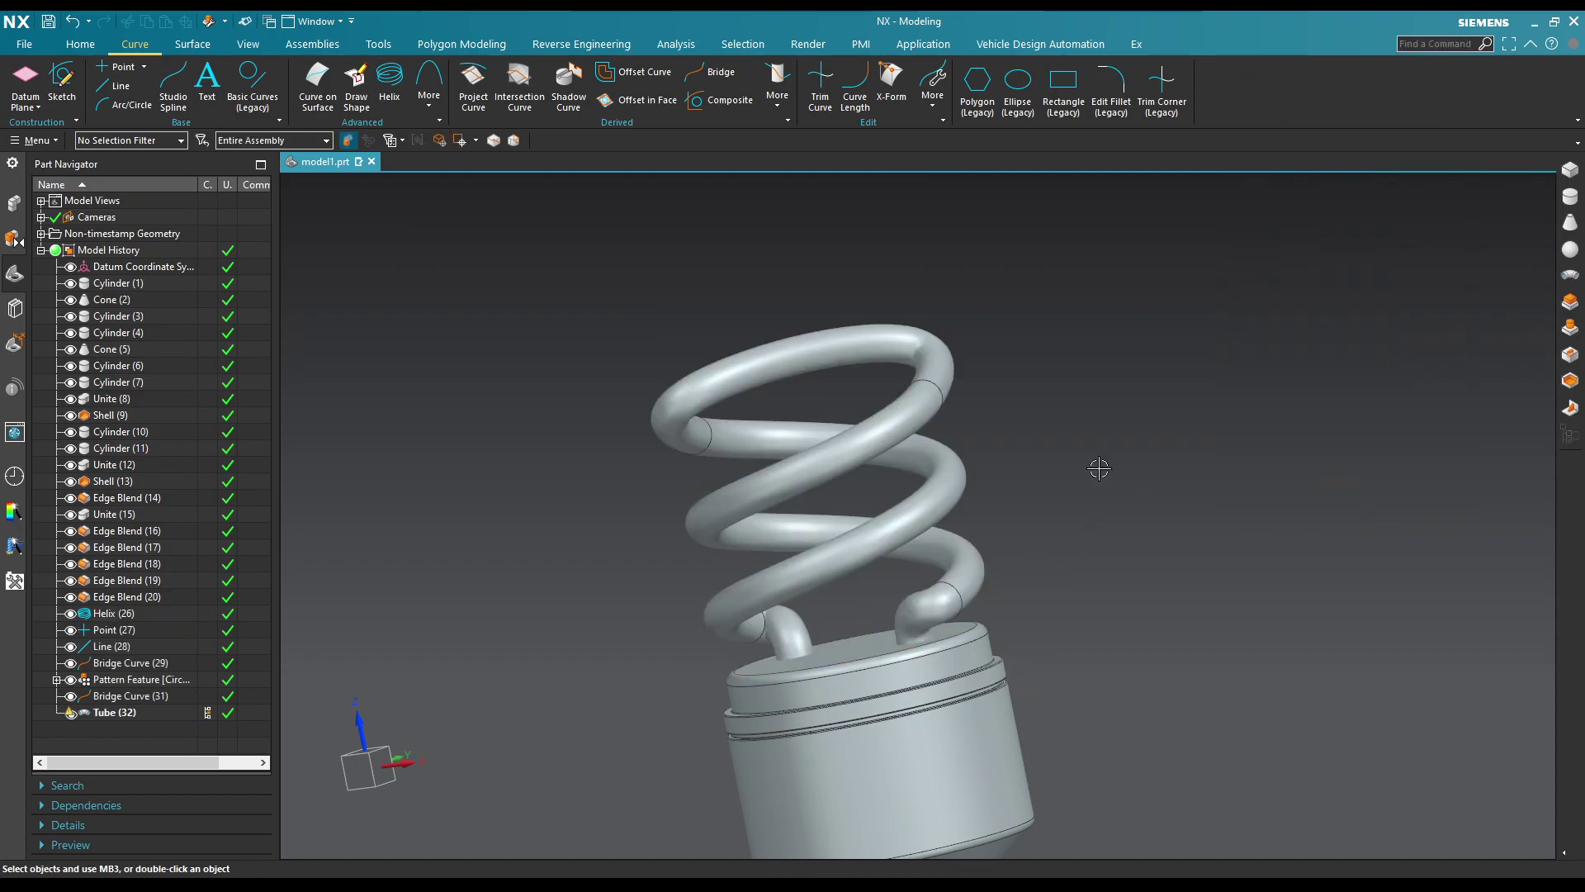
{"action": "mouse_move", "coordinate": [1098, 469]}
{"action": "middle_mouse_down"}
{"action": "mouse_move", "coordinate": [1067, 463]}
{"action": "mouse_move", "coordinate": [1008, 502]}
{"action": "mouse_move", "coordinate": [994, 556]}
{"action": "mouse_move", "coordinate": [1033, 531]}
{"action": "mouse_move", "coordinate": [1044, 486]}
{"action": "mouse_move", "coordinate": [1076, 495]}
{"action": "mouse_move", "coordinate": [1104, 463]}
{"action": "mouse_move", "coordinate": [1097, 523]}
{"action": "mouse_move", "coordinate": [850, 561]}
{"action": "middle_mouse_up"}
Step: Roll back before the tube and set Bridge Curve (29) start magnitude to 3.48
{"action": "scroll", "coordinate": [850, 561], "scroll_direction": "up", "scroll_amount": 4}
{"action": "scroll", "coordinate": [856, 584], "scroll_direction": "up", "scroll_amount": 3}
{"action": "scroll", "coordinate": [856, 584], "scroll_direction": "down", "scroll_amount": 4}
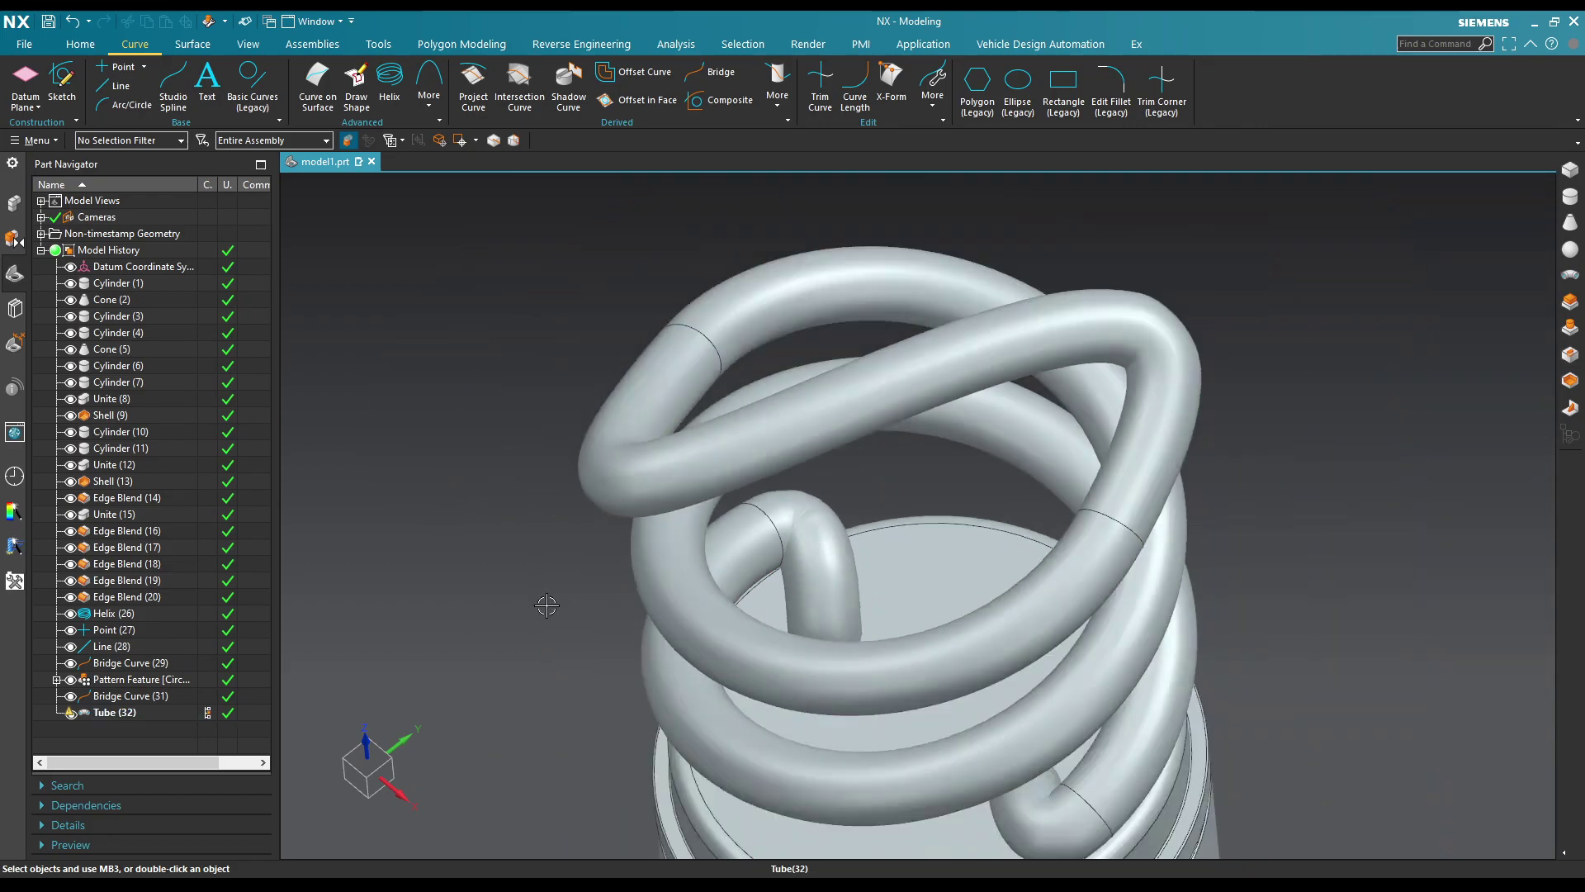
{"action": "left_click", "coordinate": [72, 715]}
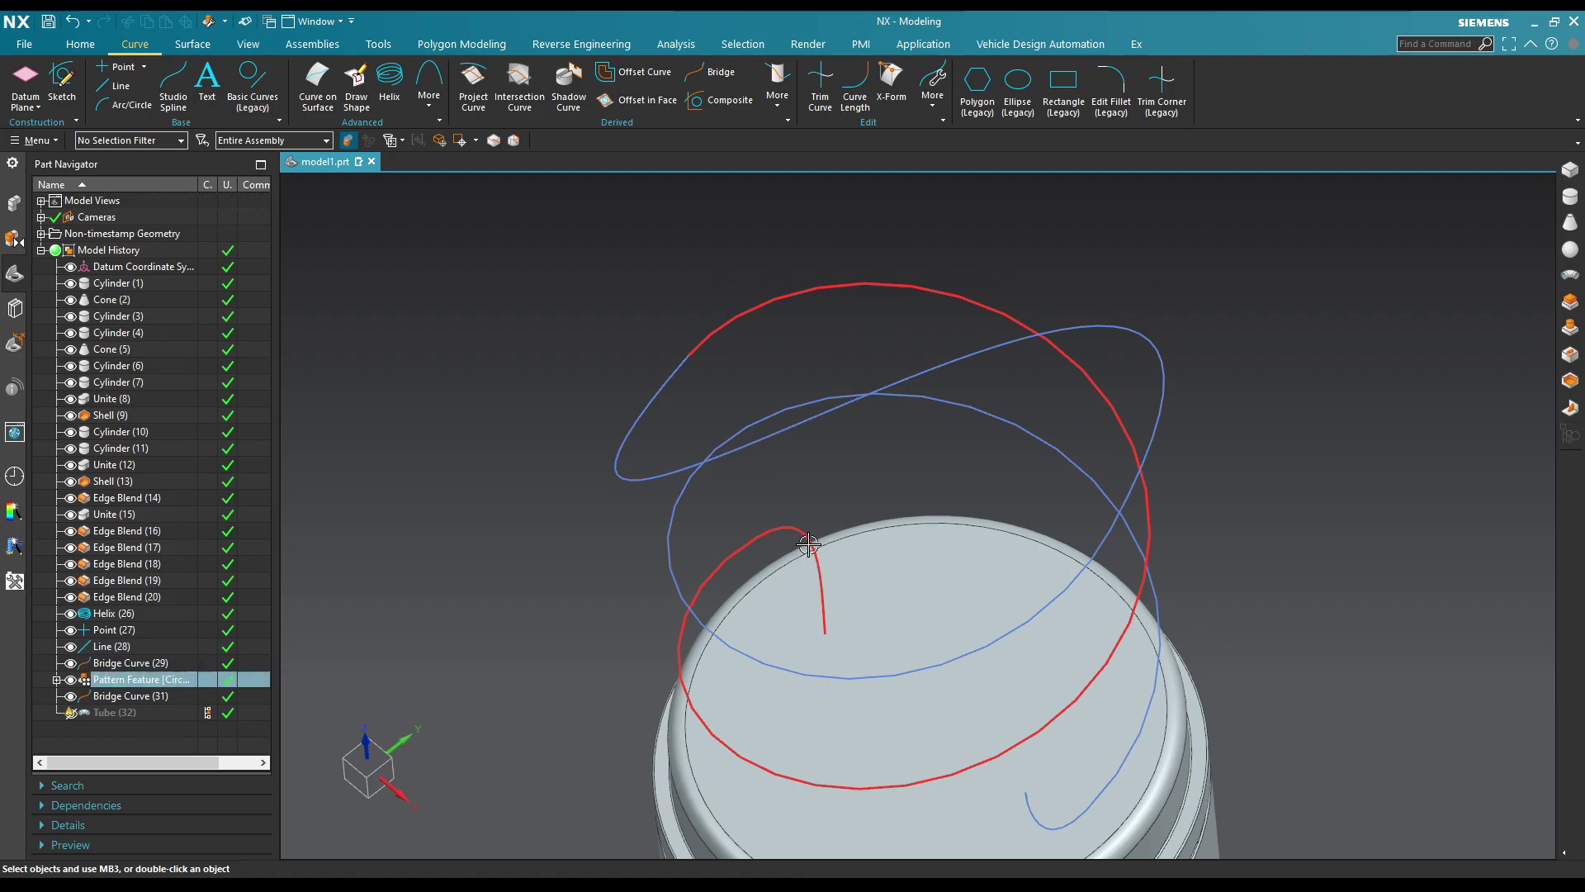
{"action": "mouse_move", "coordinate": [806, 548]}
{"action": "middle_mouse_down"}
{"action": "mouse_move", "coordinate": [991, 523]}
{"action": "mouse_move", "coordinate": [835, 605]}
{"action": "middle_mouse_up"}
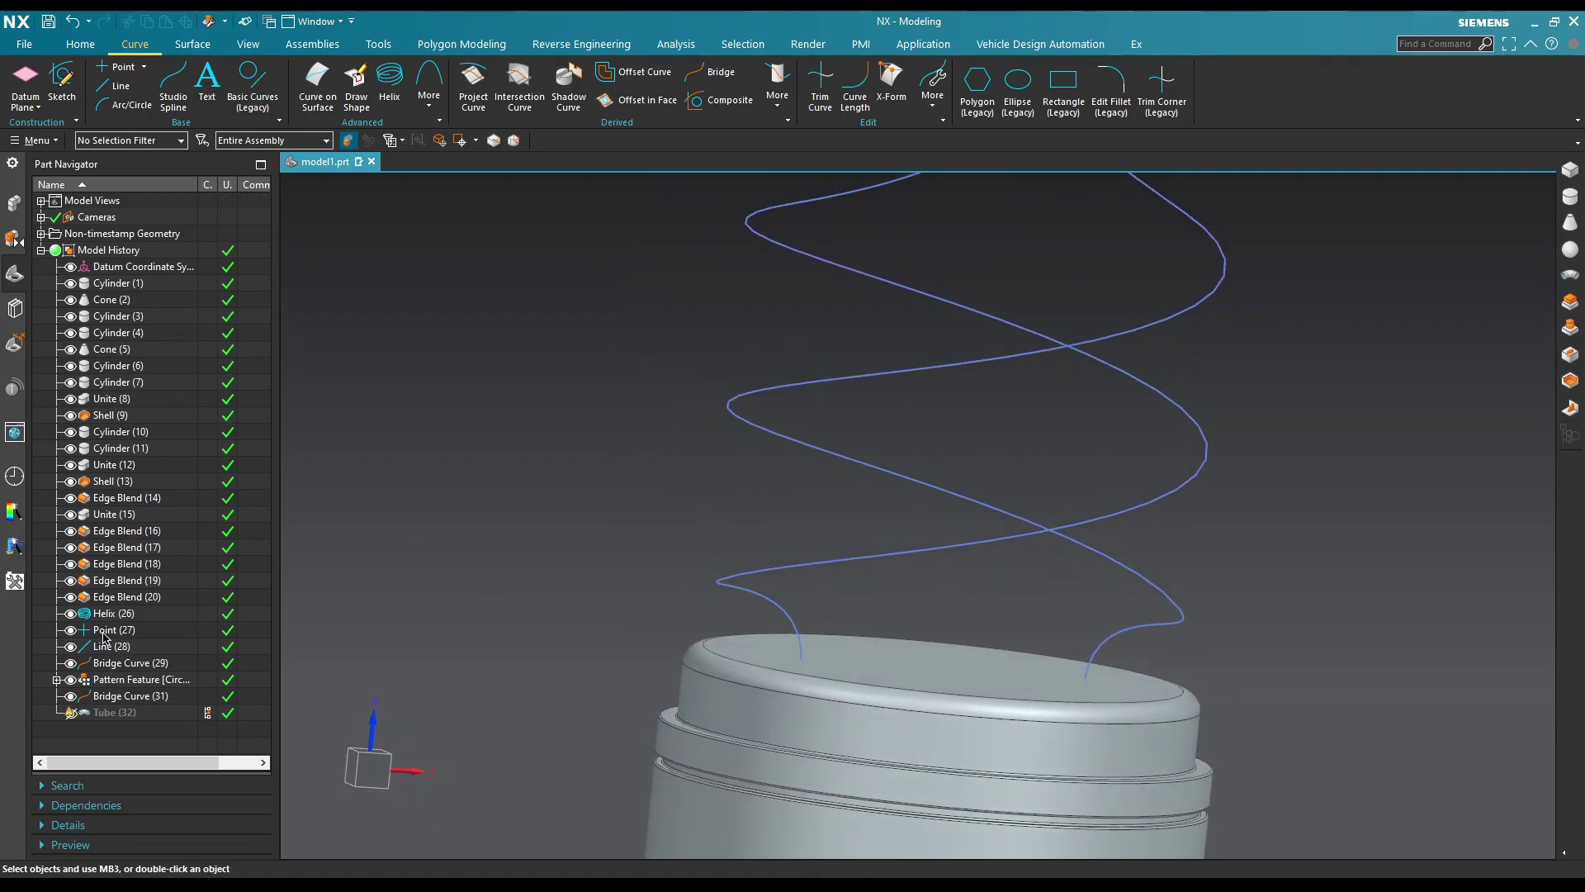
{"action": "double_click", "coordinate": [118, 662]}
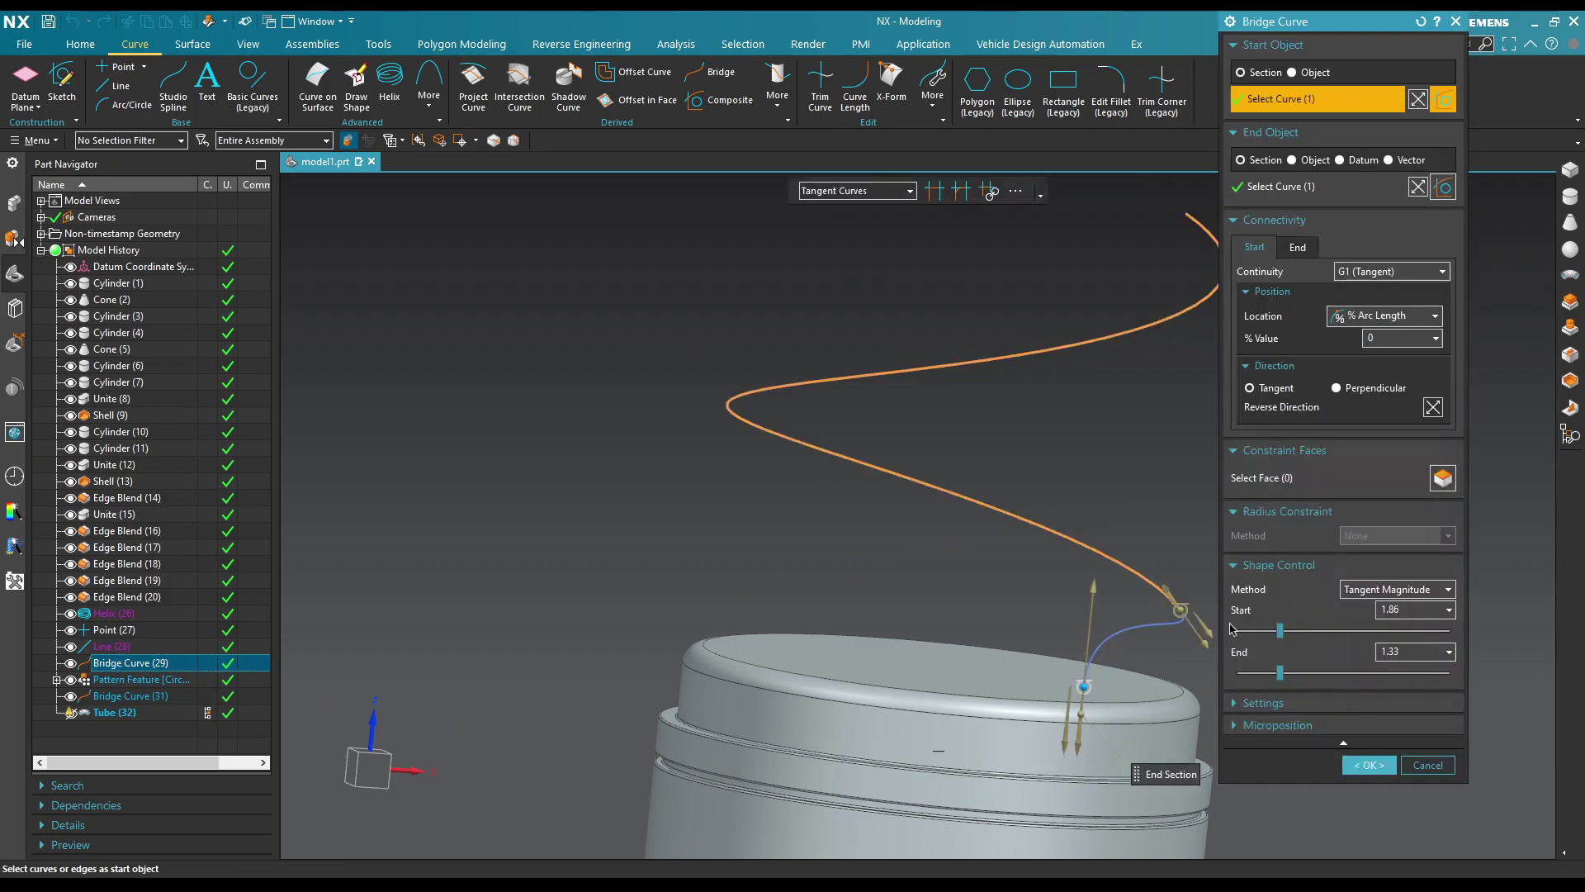
{"action": "middle_click_drag", "start_coordinate": [1033, 479], "coordinate": [1283, 635]}
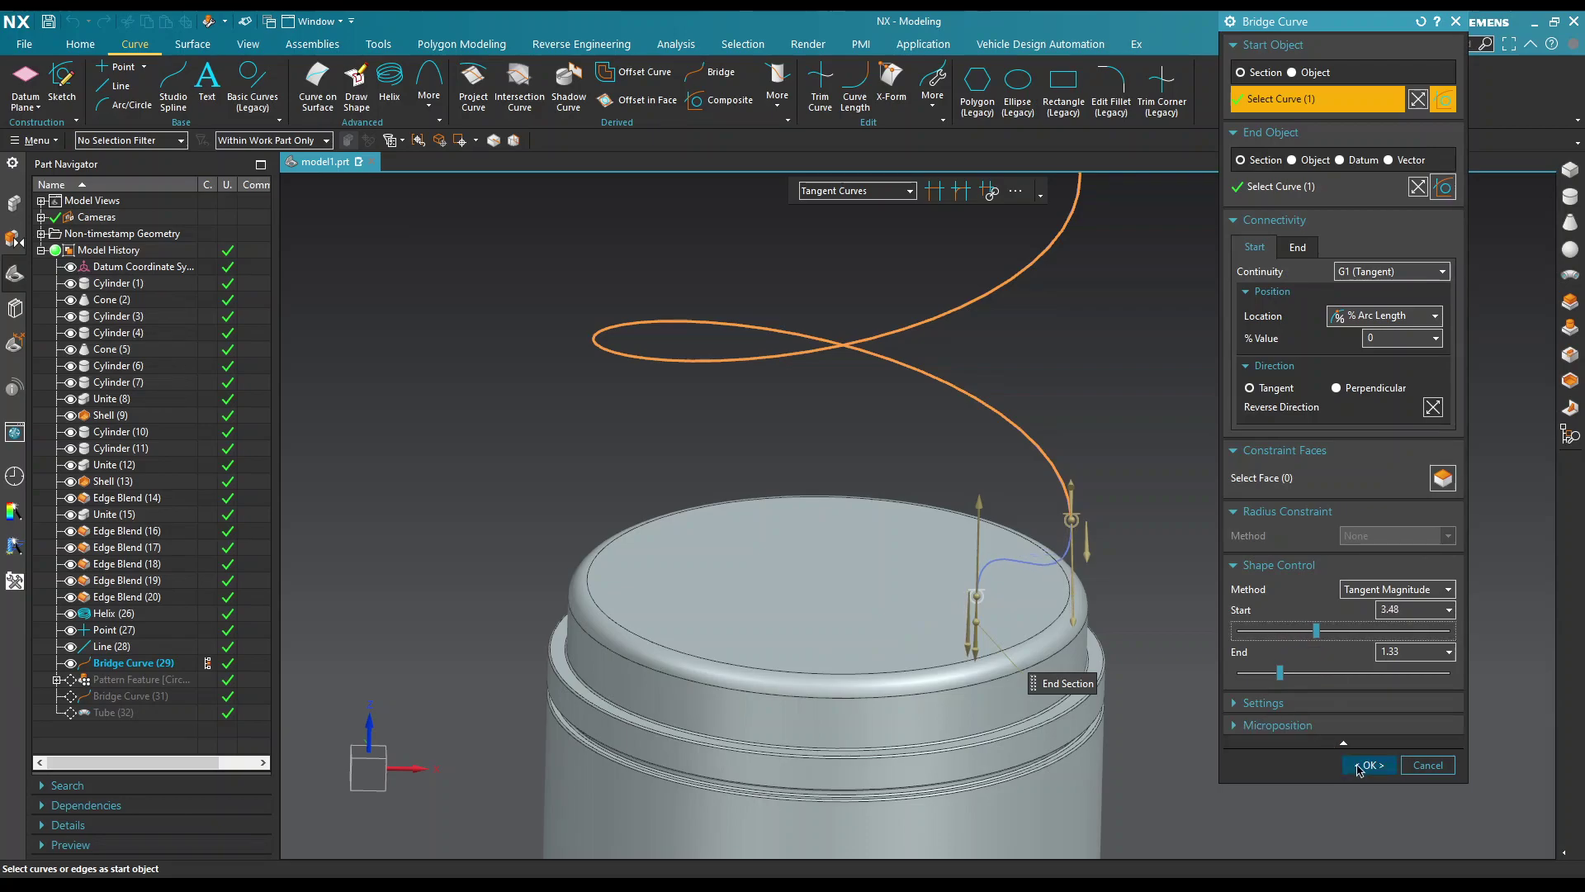
{"action": "left_click", "coordinate": [1358, 766]}
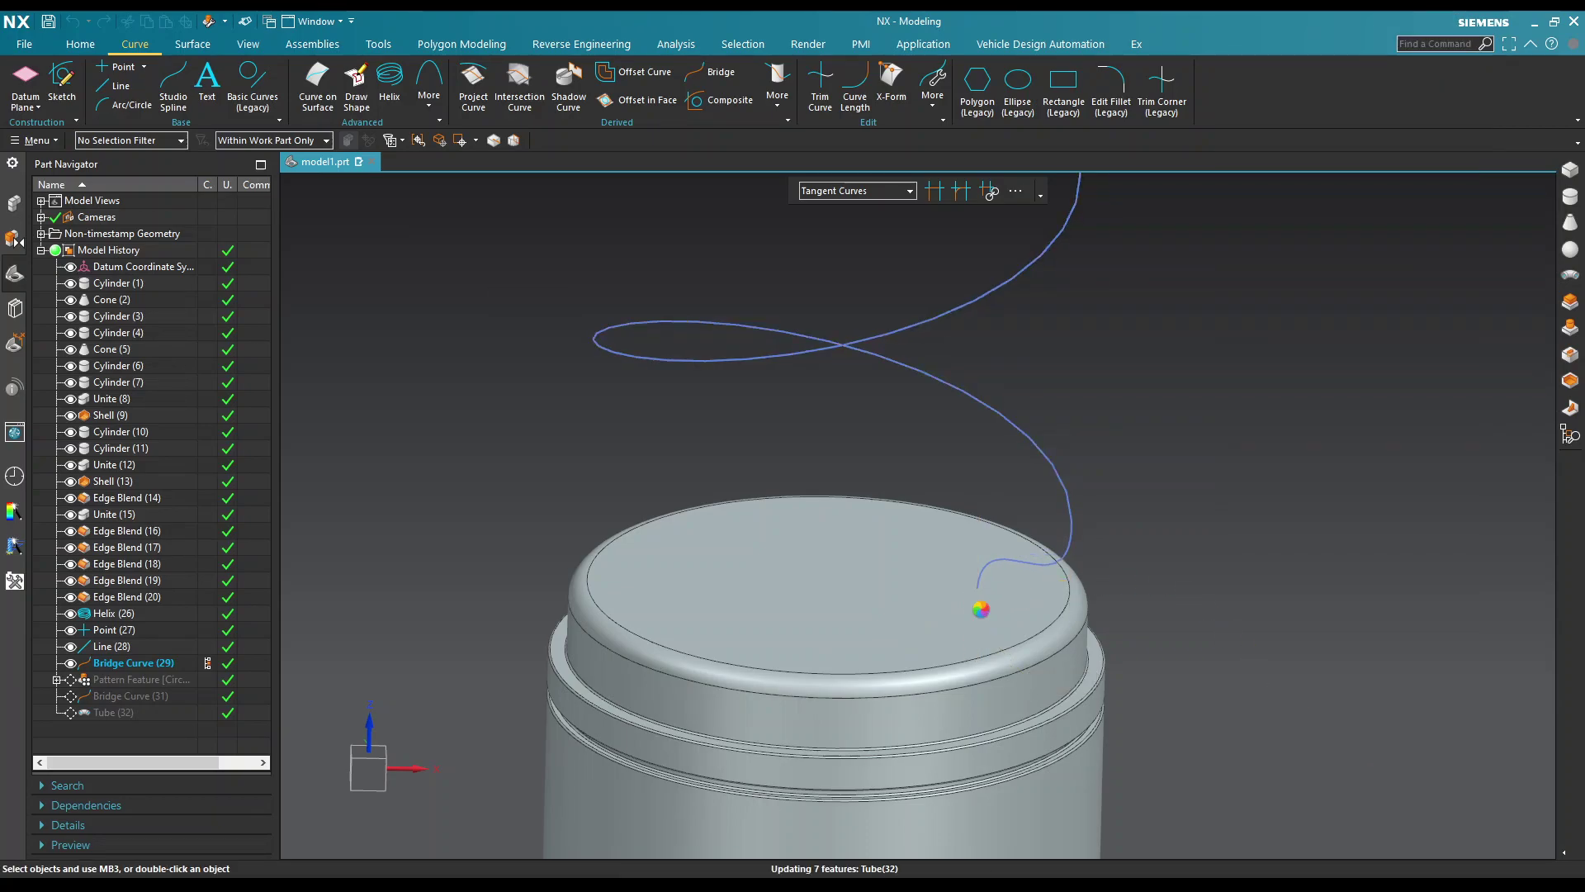
Step: Restore Tube (32) and then hide it, leaving only the centerline curves visible
{"action": "left_click", "coordinate": [71, 713]}
{"action": "scroll", "coordinate": [681, 611], "scroll_direction": "down", "scroll_amount": 2}
{"action": "mouse_move", "coordinate": [682, 611]}
{"action": "middle_mouse_down"}
{"action": "mouse_move", "coordinate": [1107, 591]}
{"action": "mouse_move", "coordinate": [1100, 548]}
{"action": "mouse_move", "coordinate": [1012, 537]}
{"action": "mouse_move", "coordinate": [1090, 509]}
{"action": "mouse_move", "coordinate": [1089, 467]}
{"action": "mouse_move", "coordinate": [1145, 484]}
{"action": "mouse_move", "coordinate": [1164, 454]}
{"action": "mouse_move", "coordinate": [1129, 563]}
{"action": "middle_mouse_up"}
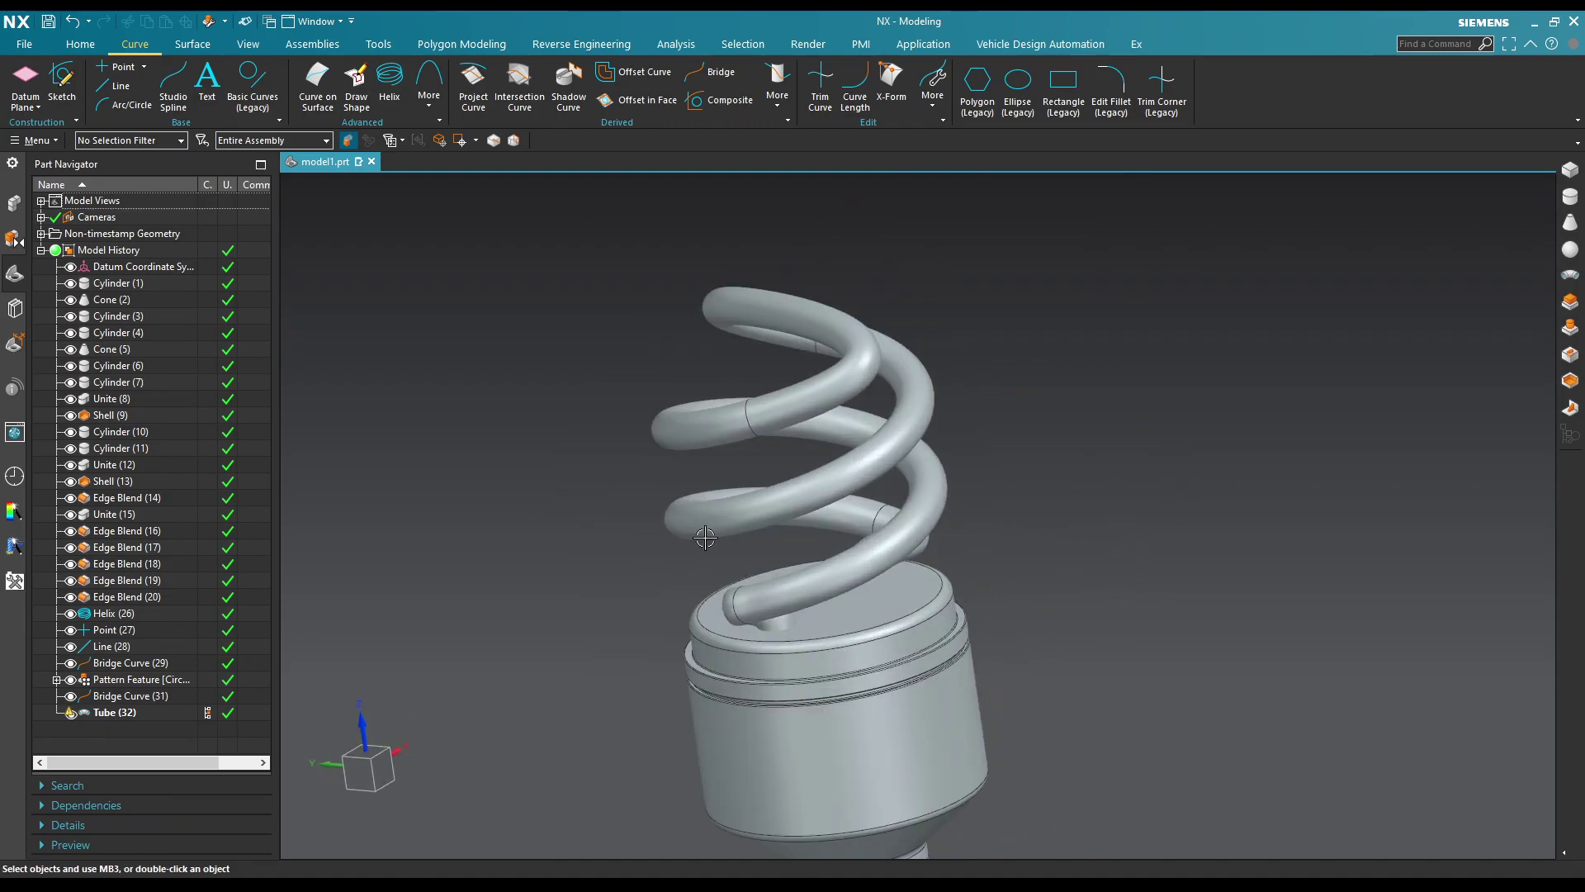
{"action": "right_click", "coordinate": [111, 715]}
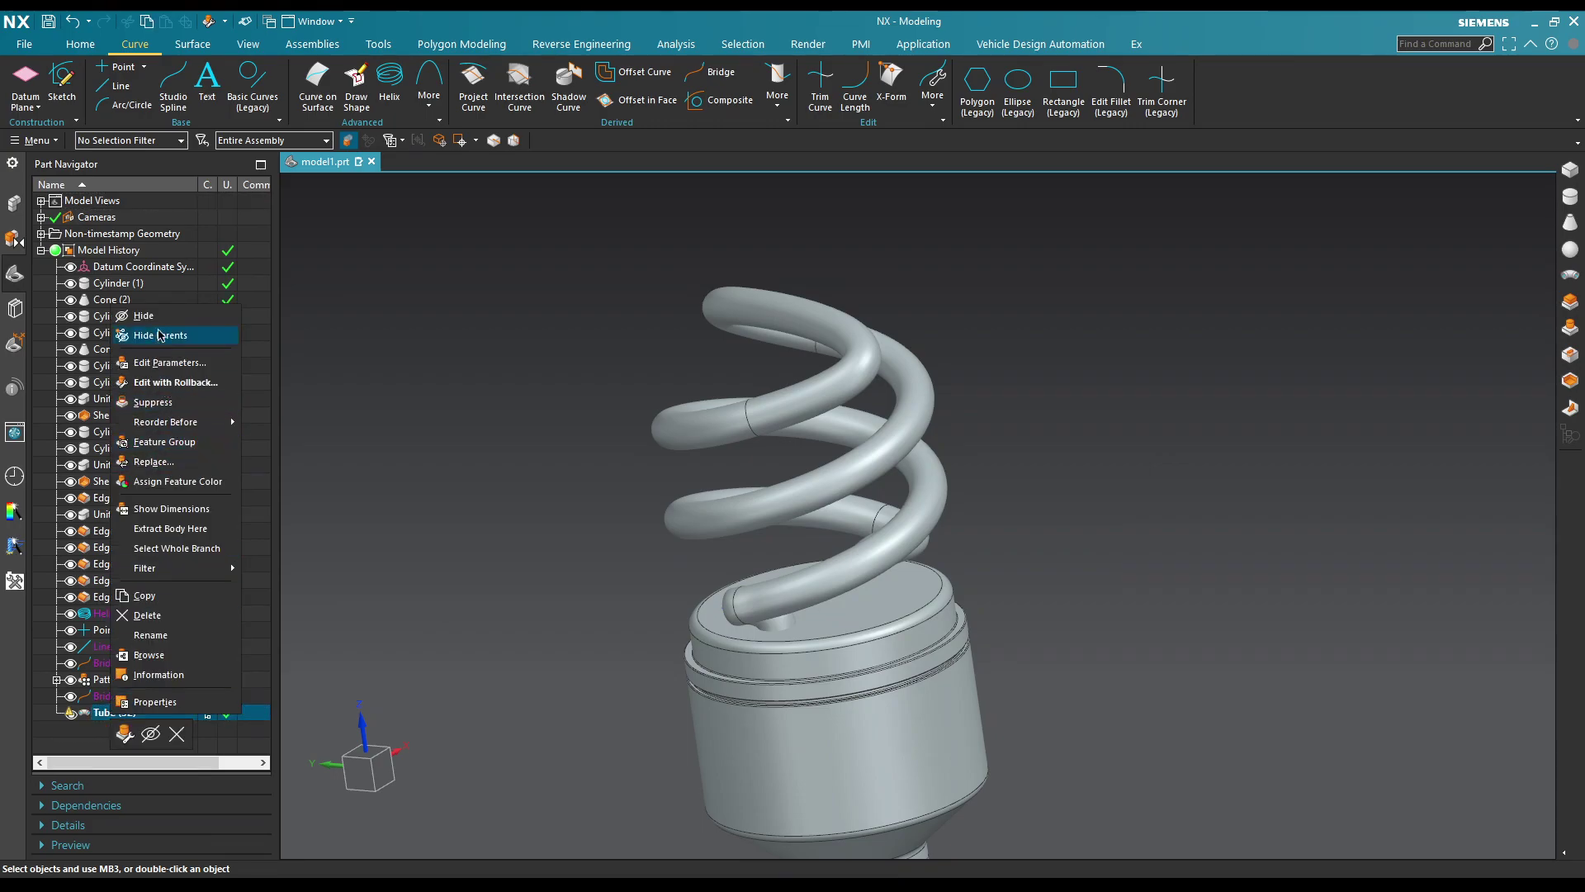
{"action": "left_click", "coordinate": [690, 568]}
{"action": "key", "text": "Escape"}
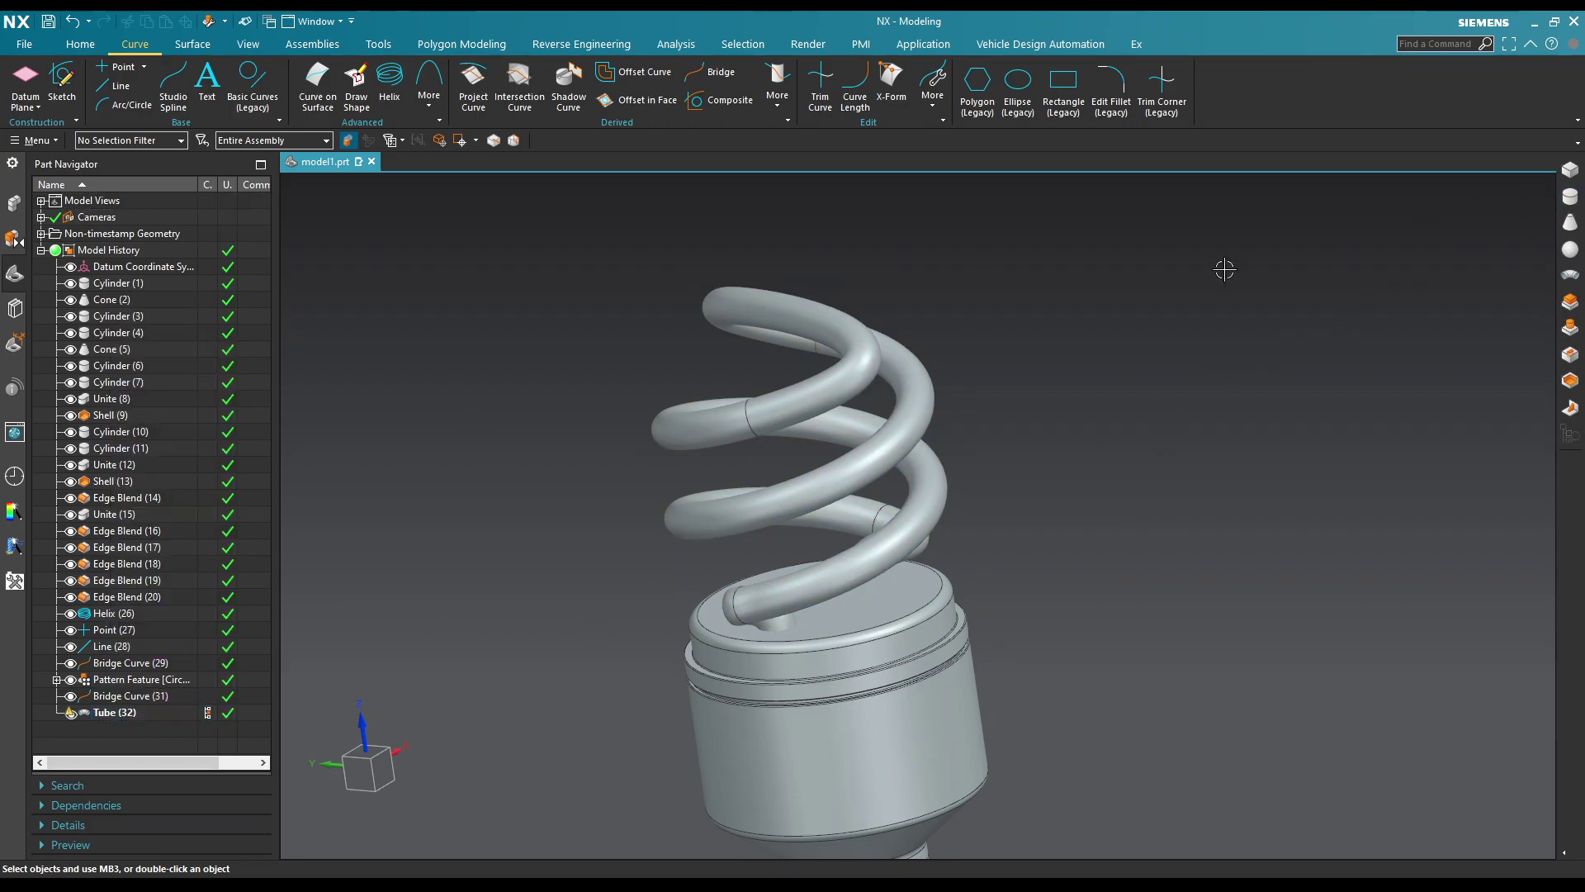
{"action": "right_click", "coordinate": [861, 402]}
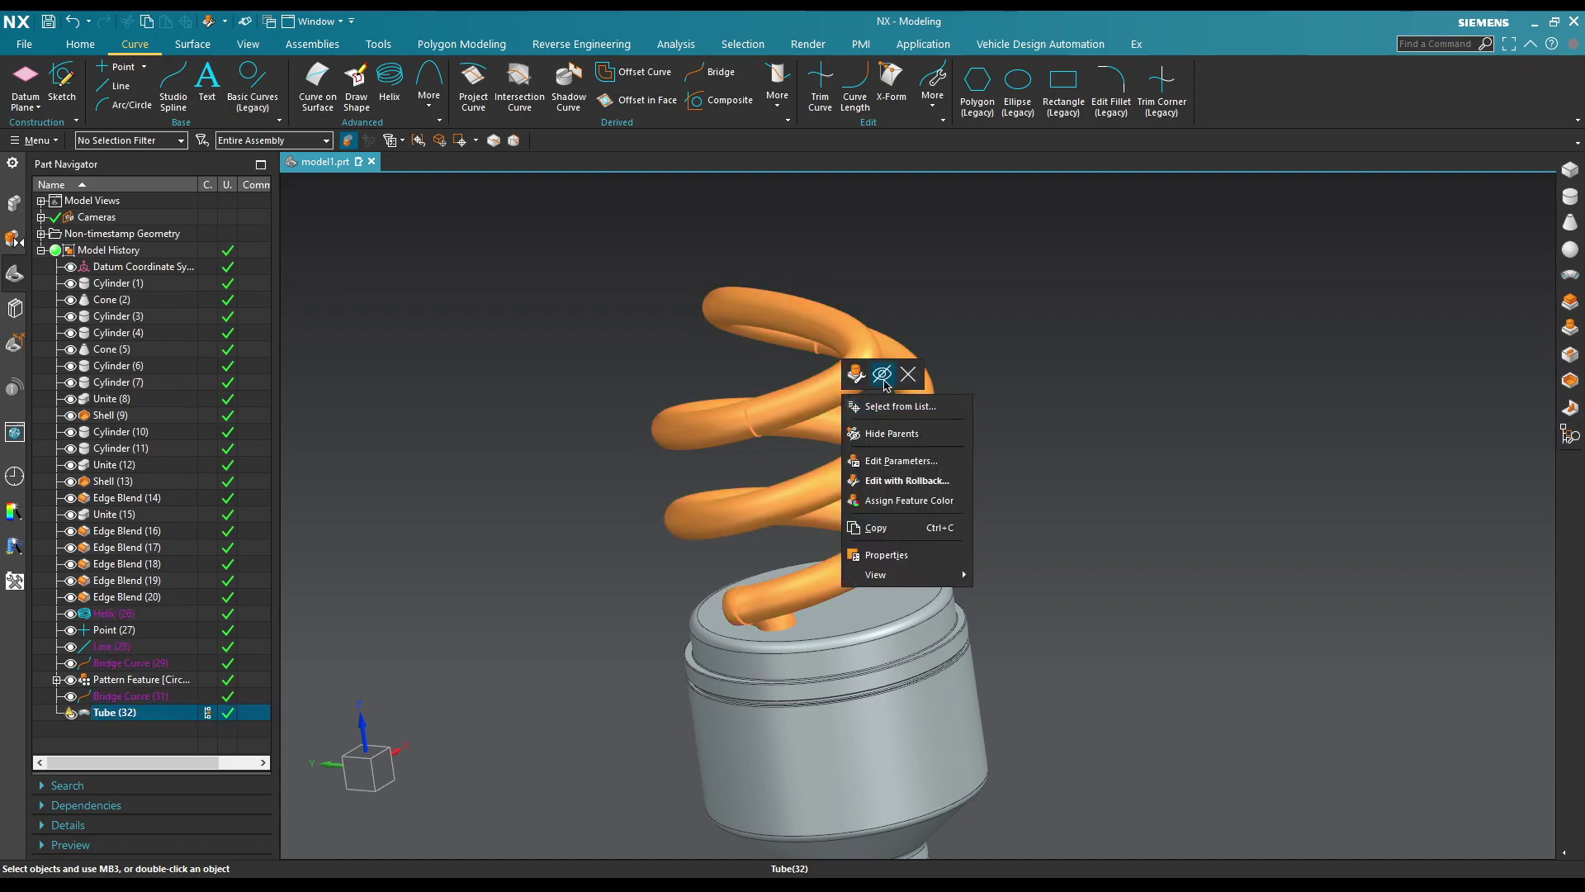
{"action": "left_click", "coordinate": [882, 376]}
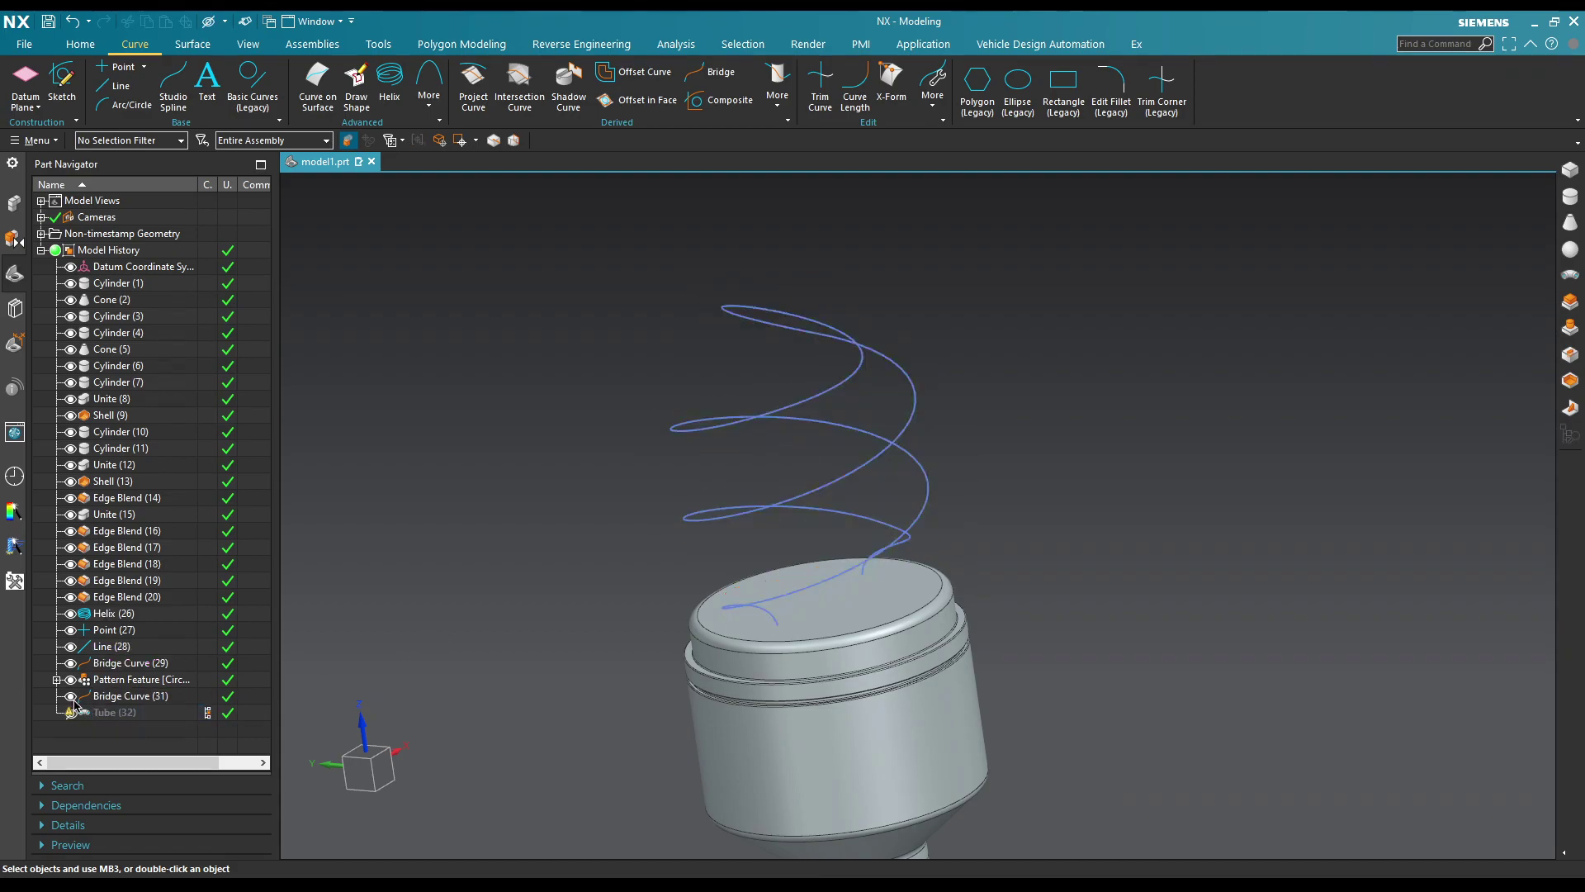
Step: Sweep a new 4 mm tube, Tube (33), along the seven-curve spiral chain
{"action": "left_click", "coordinate": [1572, 281]}
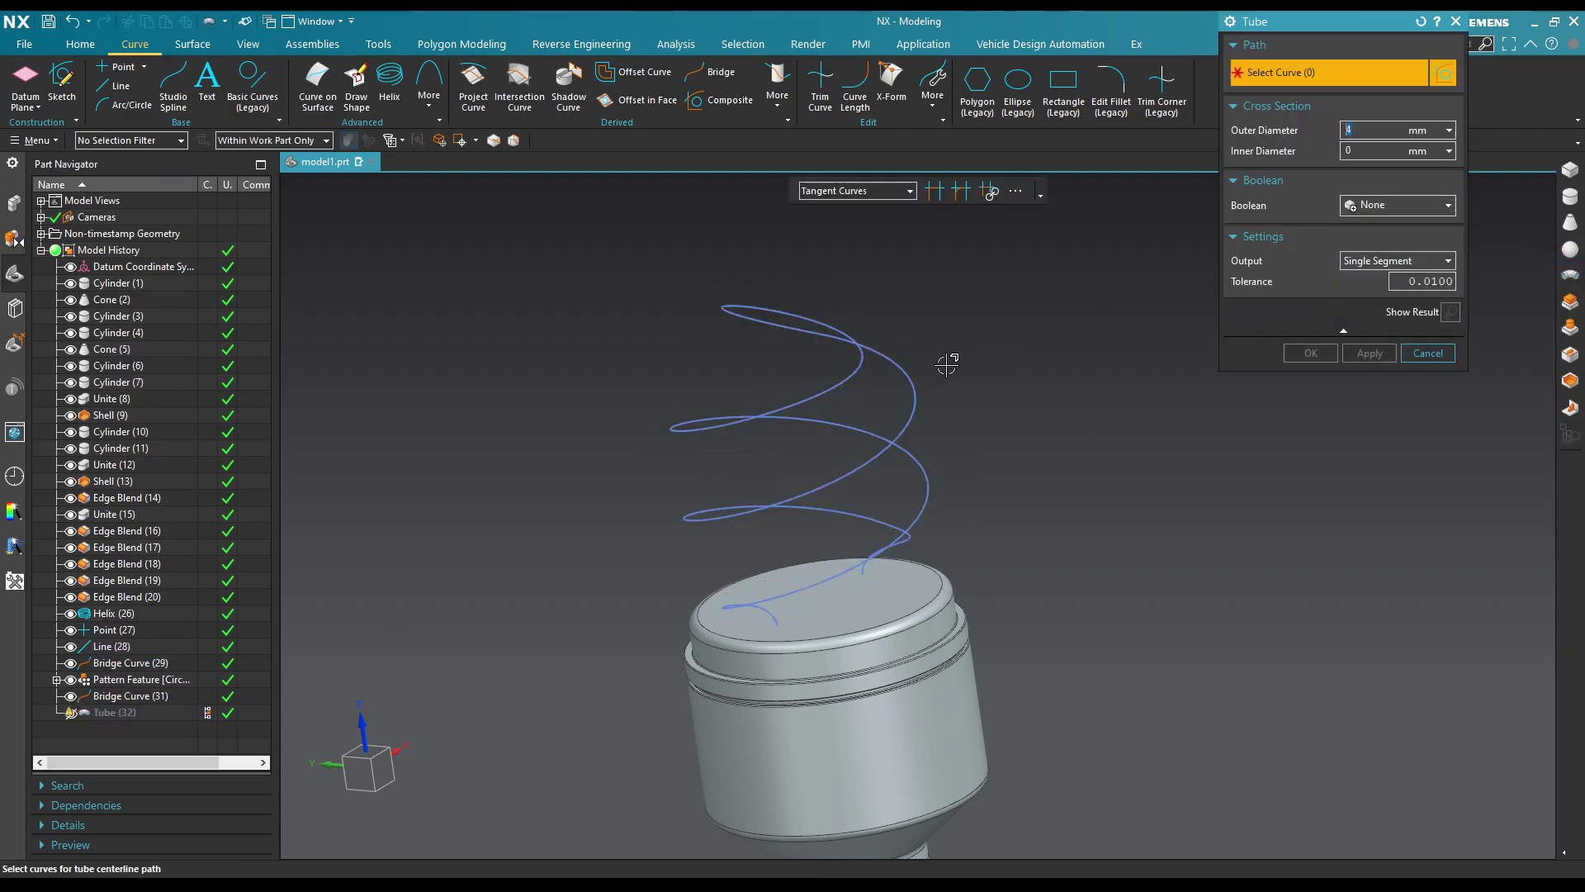
{"action": "left_click", "coordinate": [858, 359]}
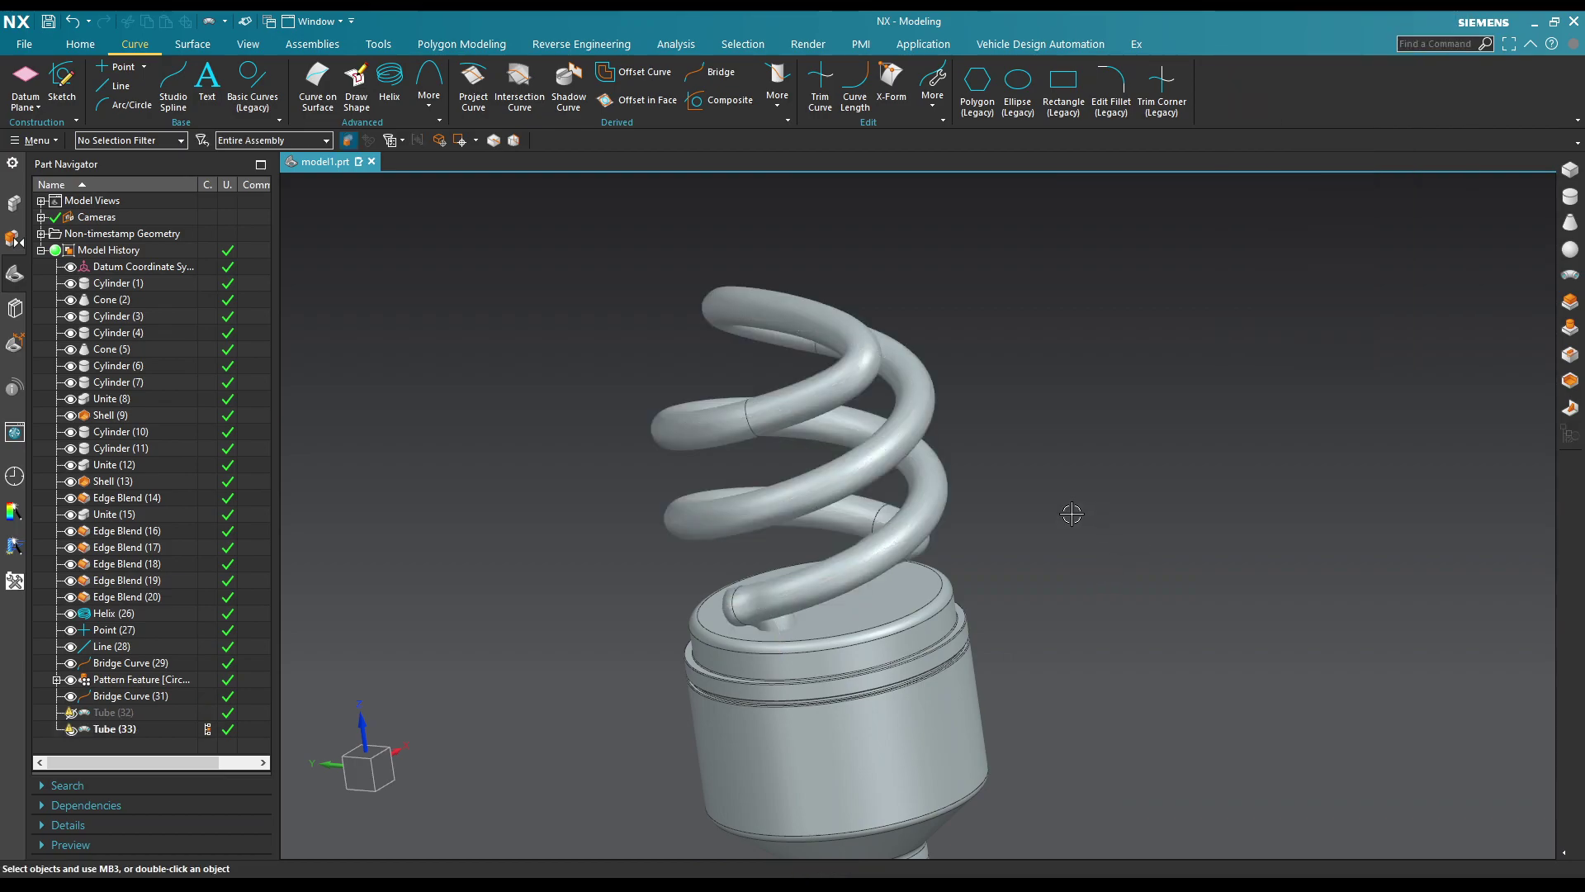
{"action": "mouse_move", "coordinate": [1071, 513]}
{"action": "middle_mouse_down"}
{"action": "mouse_move", "coordinate": [1089, 570]}
{"action": "mouse_move", "coordinate": [1078, 611]}
{"action": "mouse_move", "coordinate": [1112, 575]}
{"action": "middle_mouse_up"}
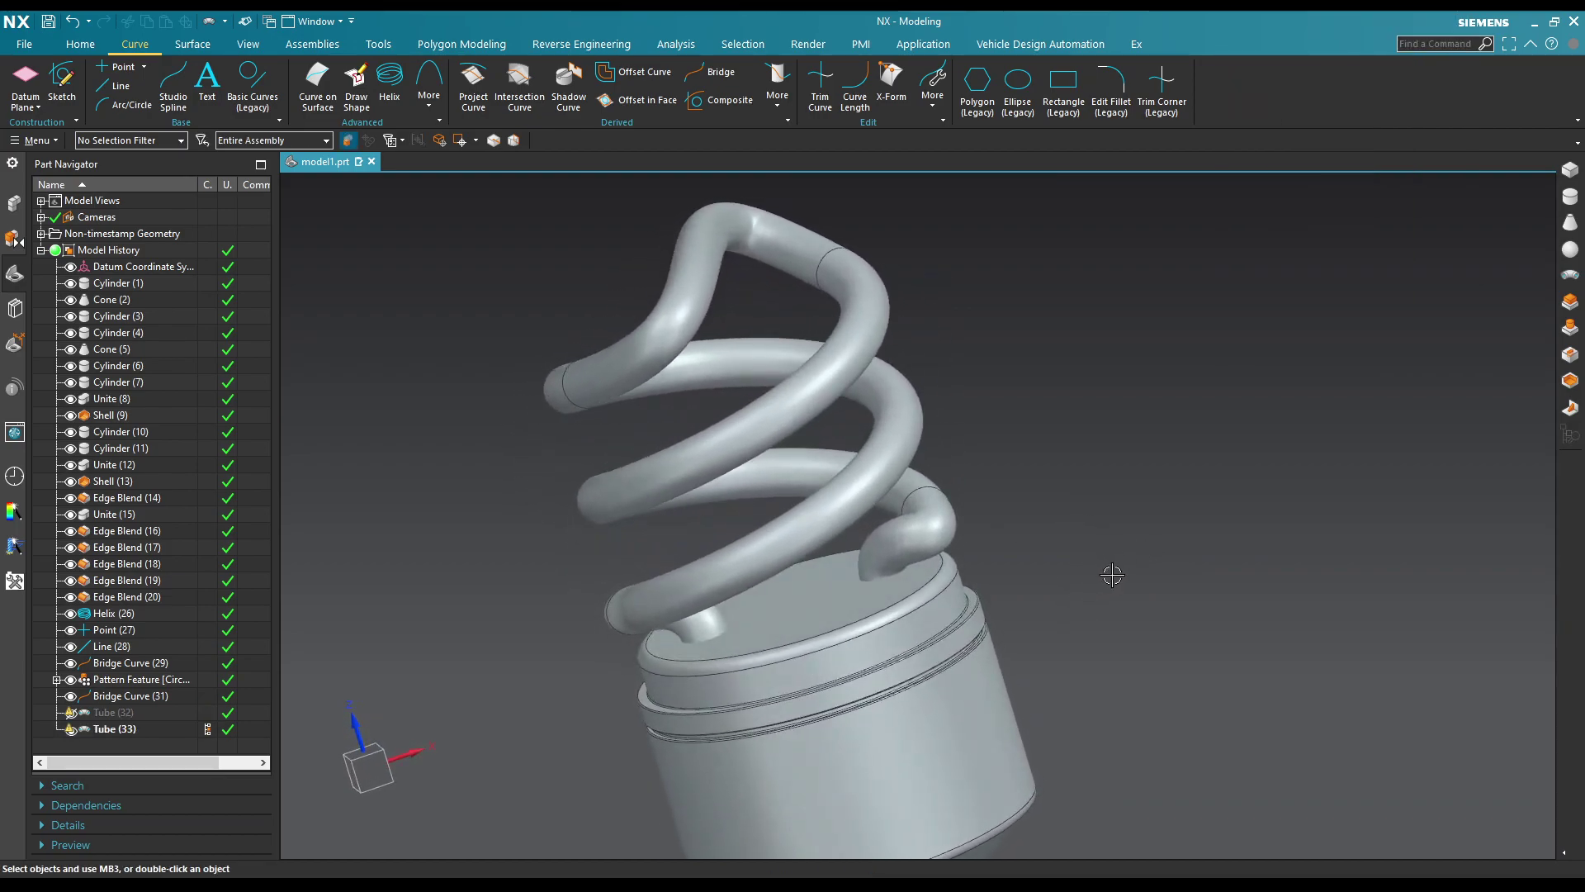
{"action": "left_click", "coordinate": [81, 48]}
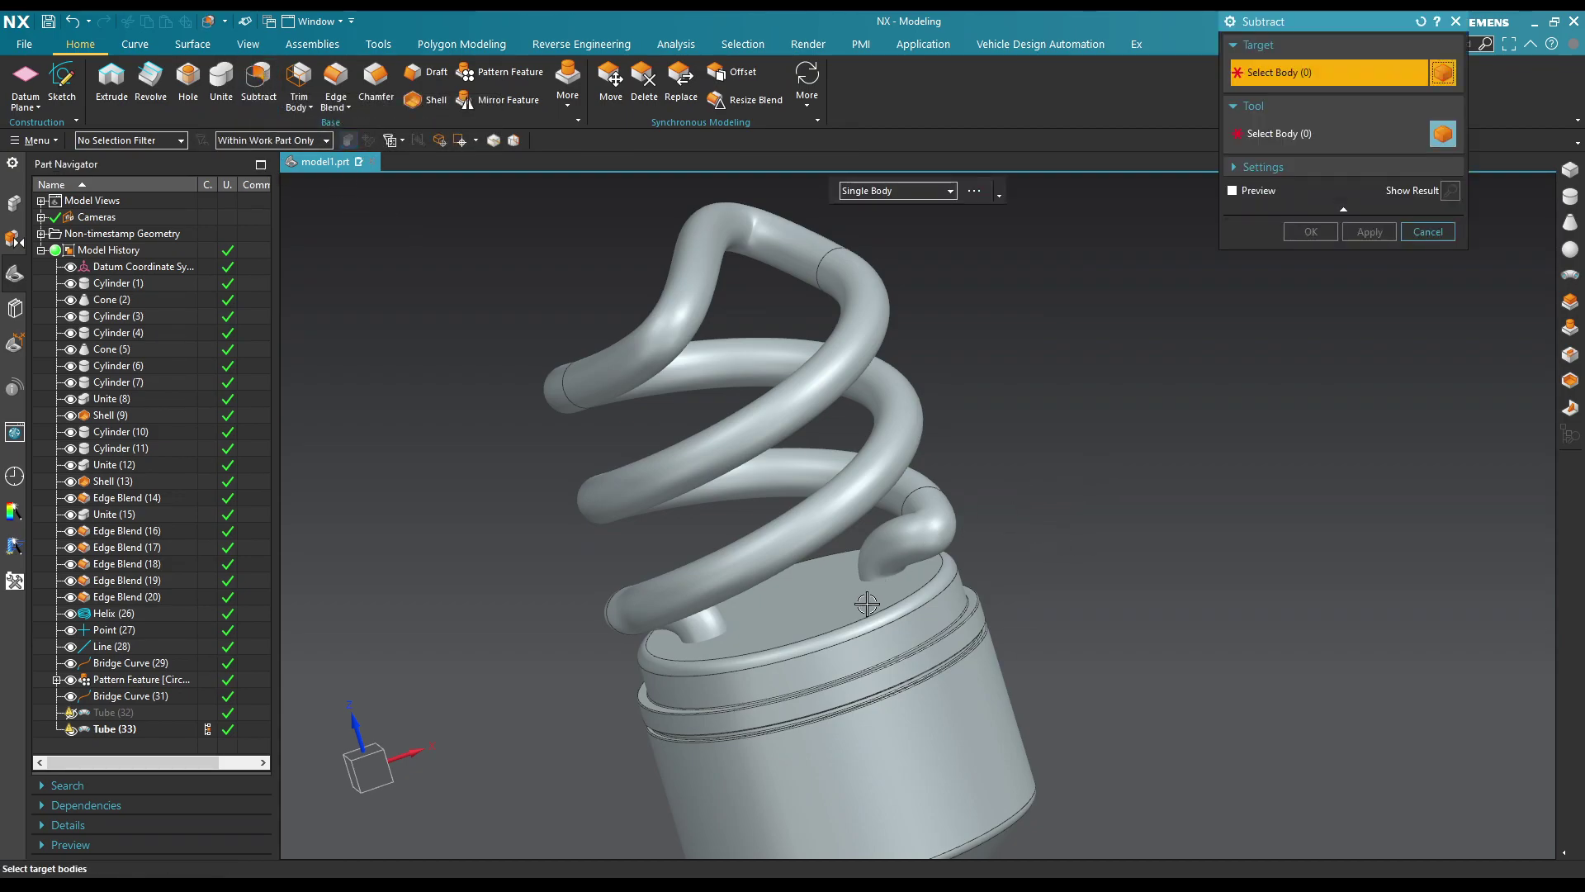
Step: Subtract Tube (33) from the lamp base, leaving two holes in its top
{"action": "left_click", "coordinate": [882, 579]}
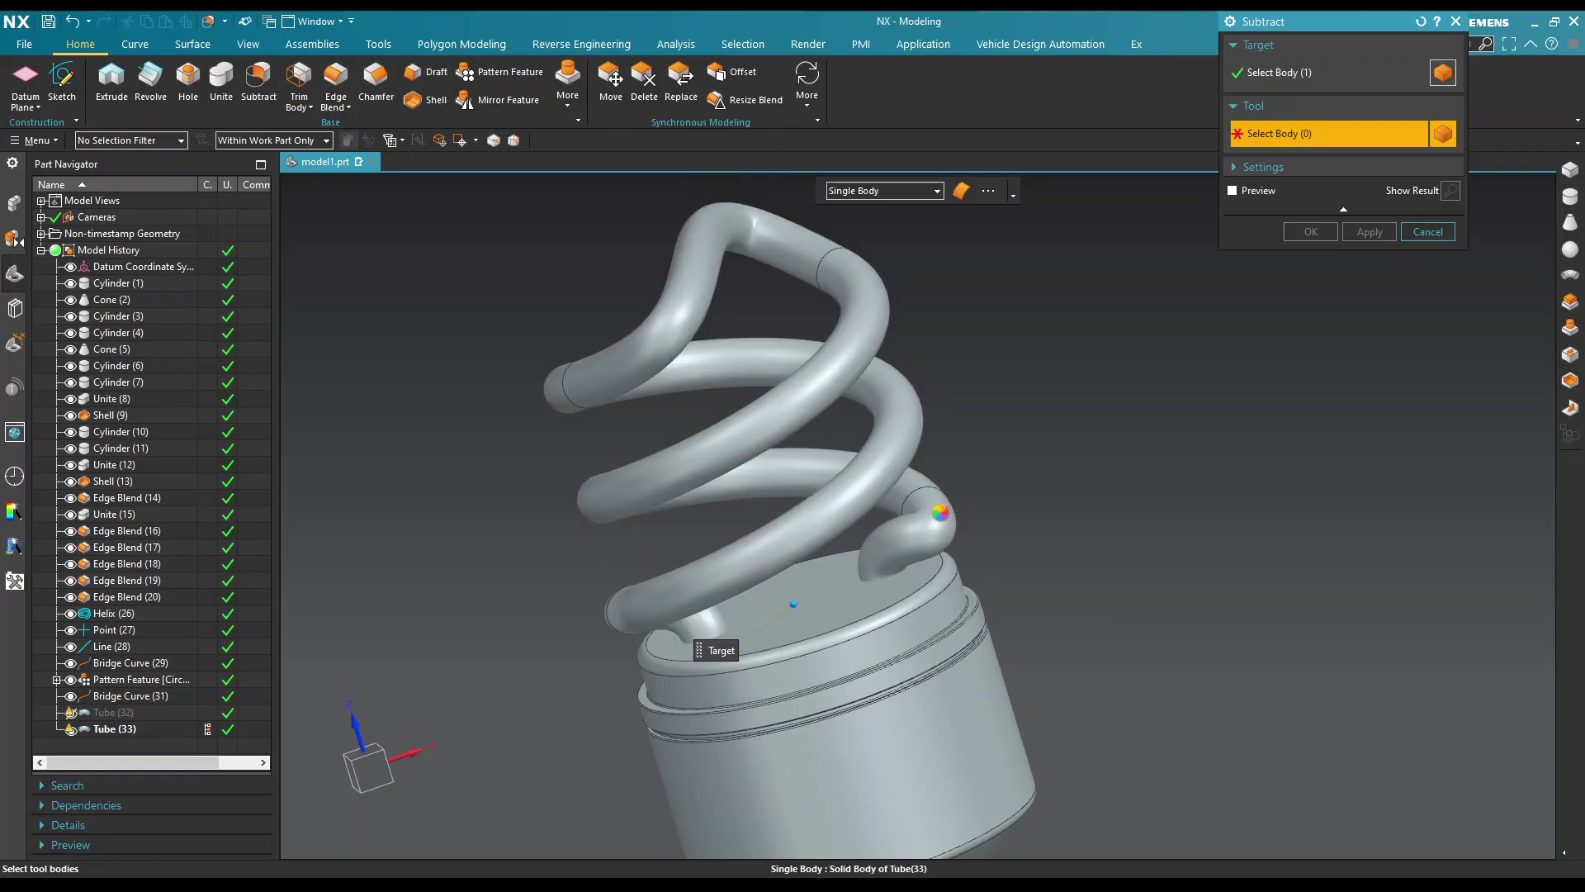
{"action": "left_click", "coordinate": [940, 513]}
{"action": "left_click", "coordinate": [1311, 231]}
{"action": "middle_click_drag", "start_coordinate": [999, 391], "coordinate": [1015, 410]}
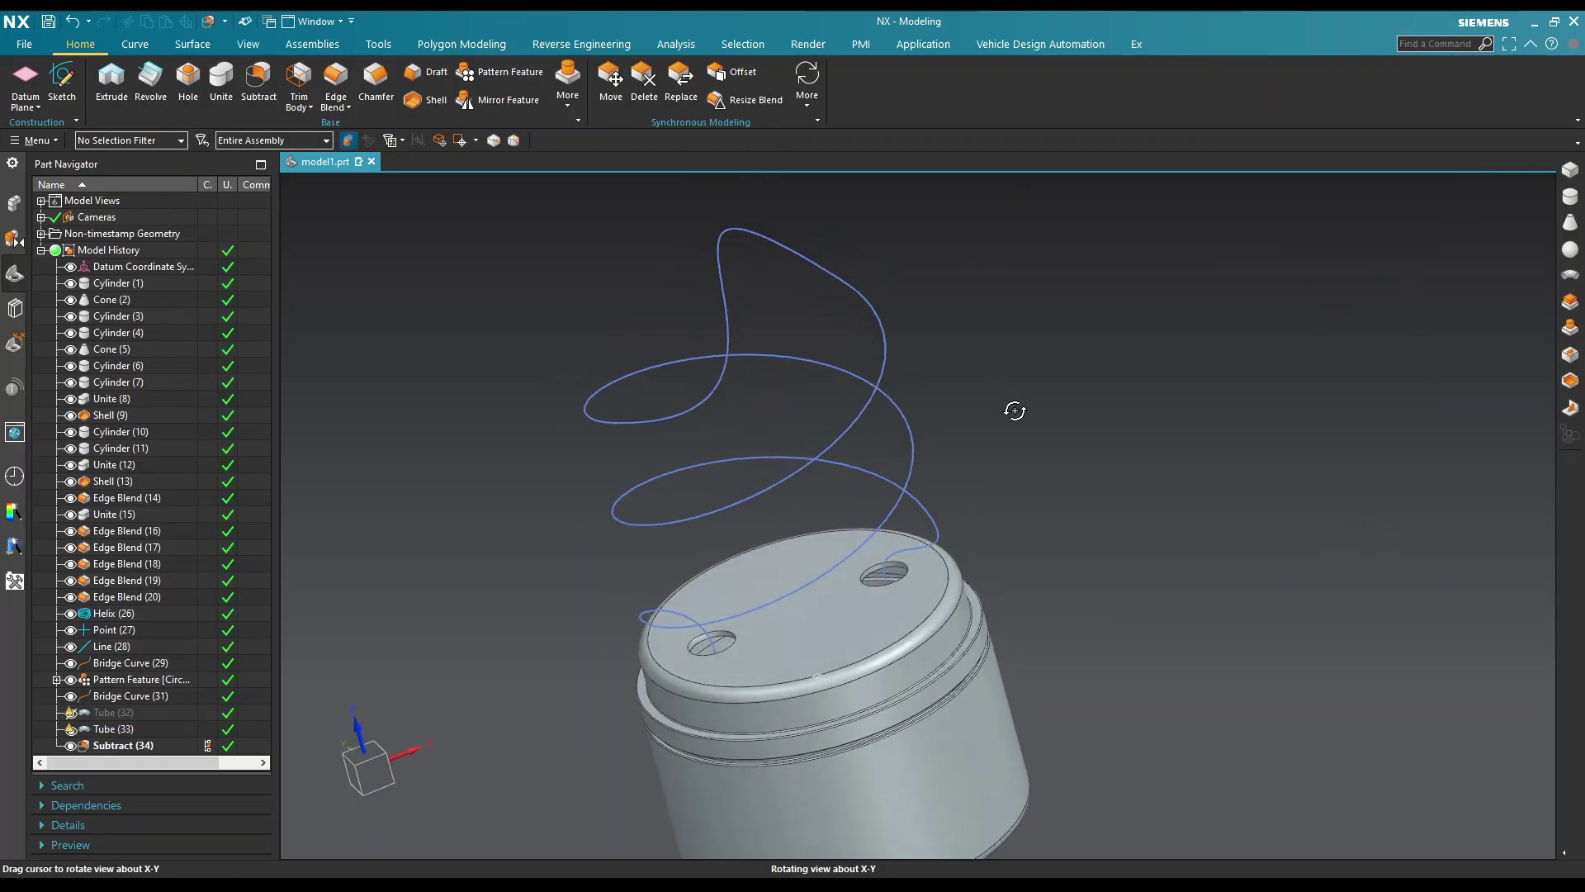
Step: Hide the helix, patterned curves, both bridge curves and the guide Line (28)
{"action": "left_click", "coordinate": [855, 415]}
{"action": "key", "text": "ctrl+b"}
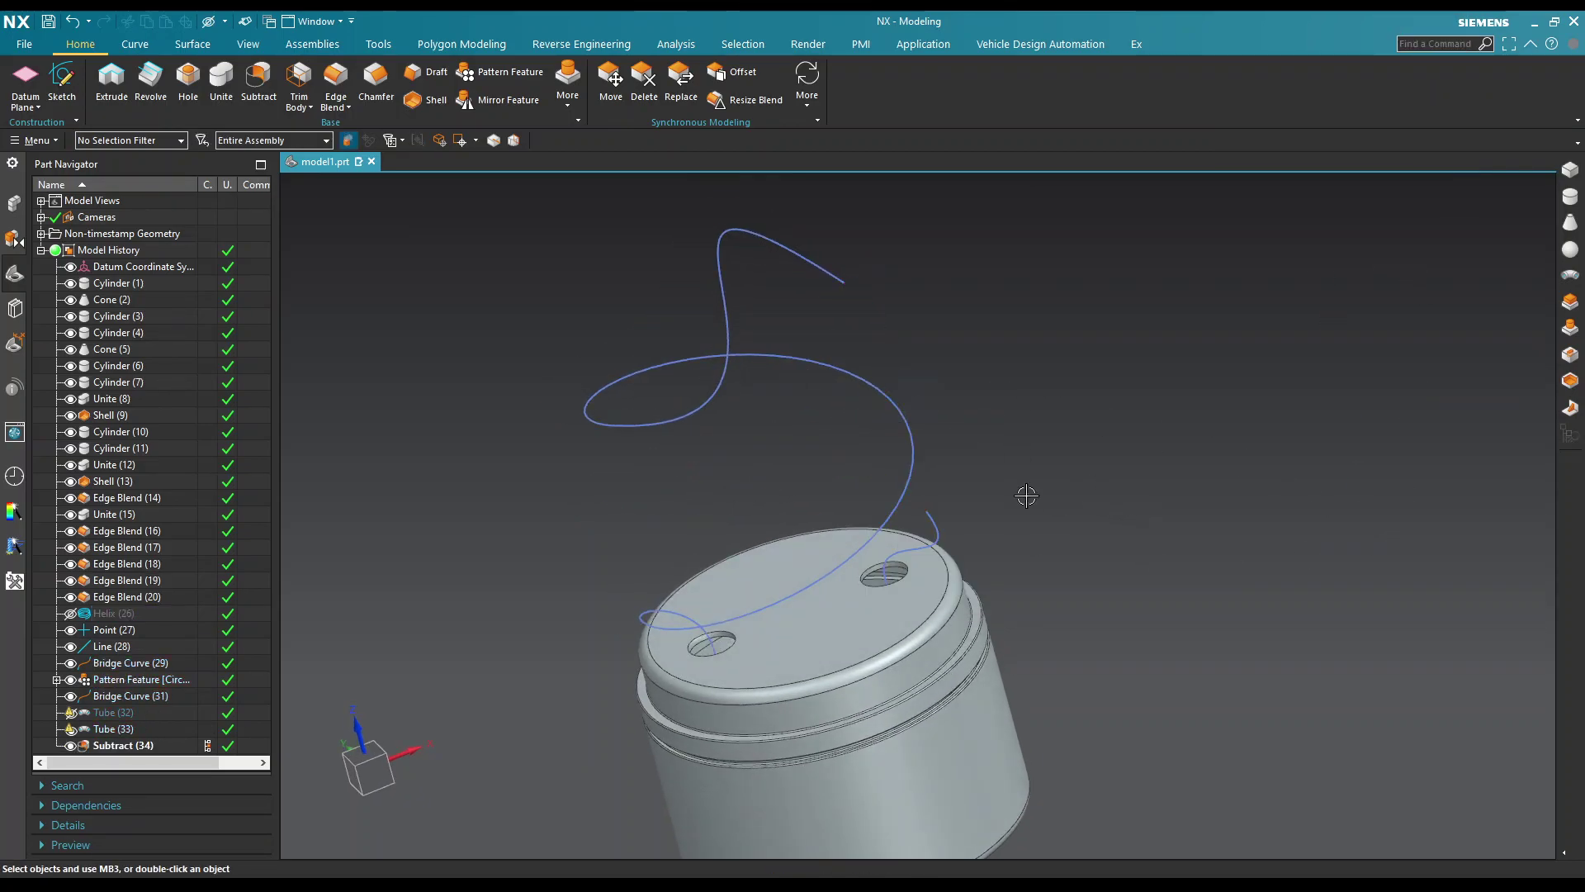
{"action": "right_click", "coordinate": [905, 477]}
{"action": "left_click", "coordinate": [942, 453]}
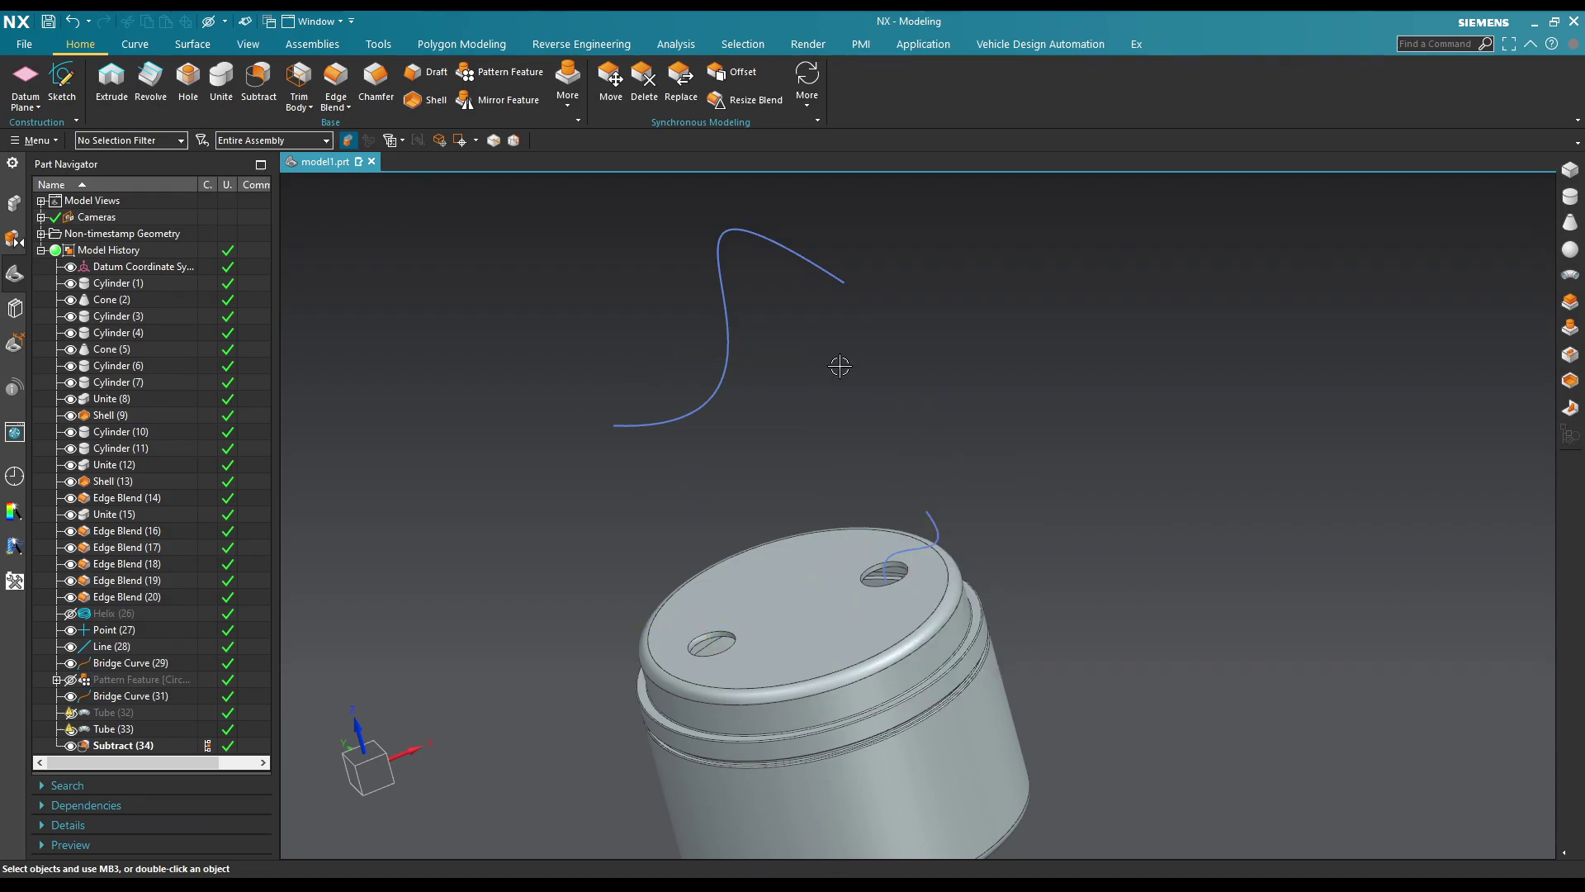
{"action": "right_click", "coordinate": [730, 339]}
{"action": "left_click", "coordinate": [774, 313]}
{"action": "right_click", "coordinate": [935, 532]}
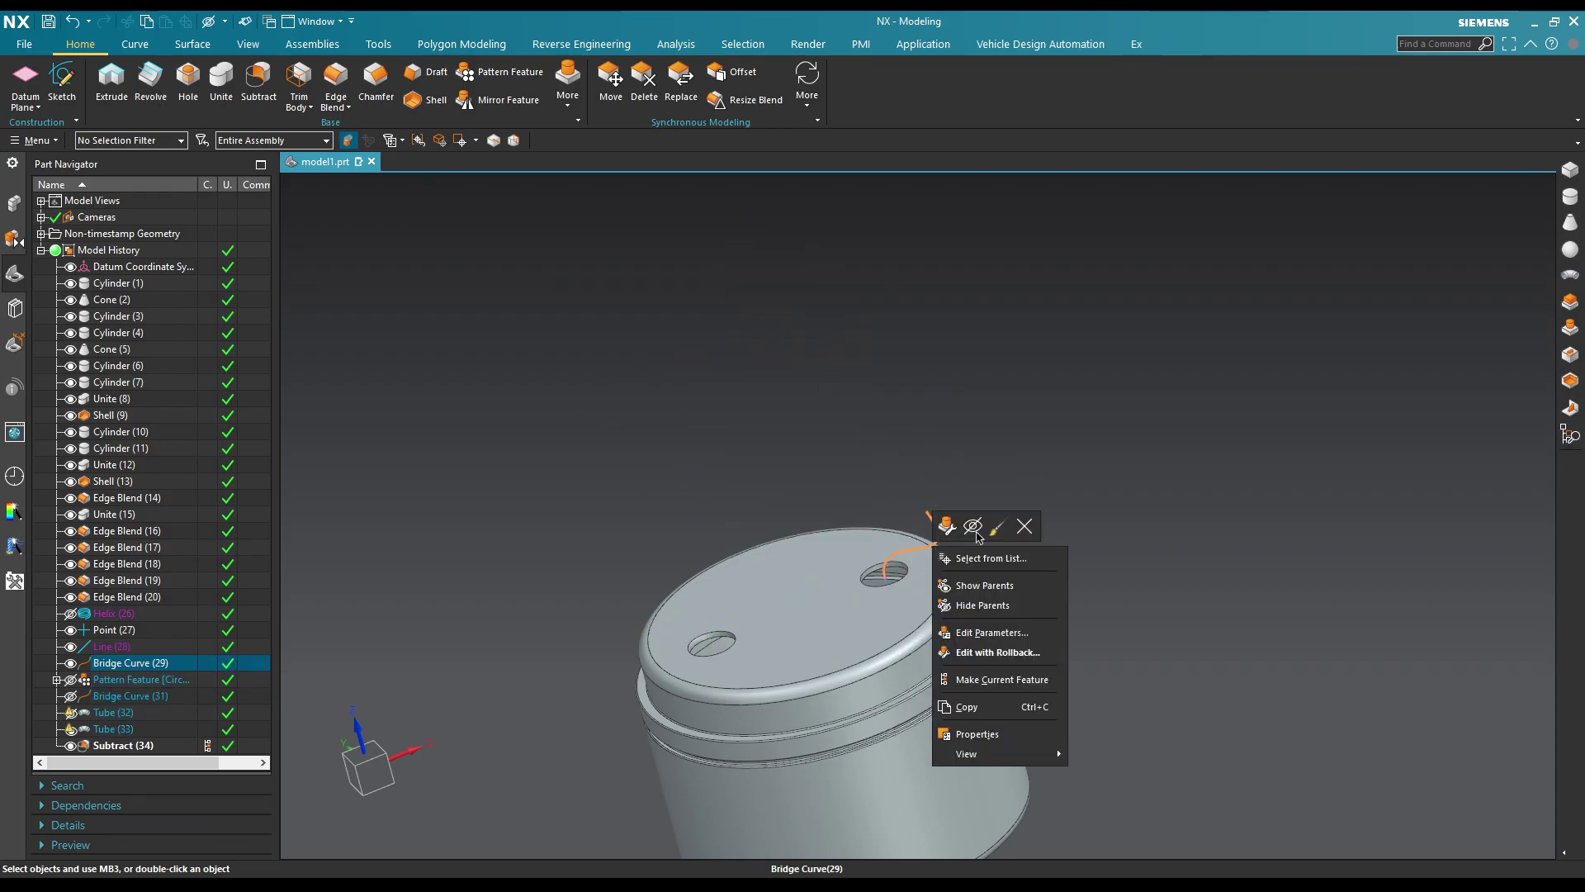
{"action": "left_click", "coordinate": [972, 524]}
{"action": "left_click", "coordinate": [904, 578]}
{"action": "right_click", "coordinate": [891, 580]}
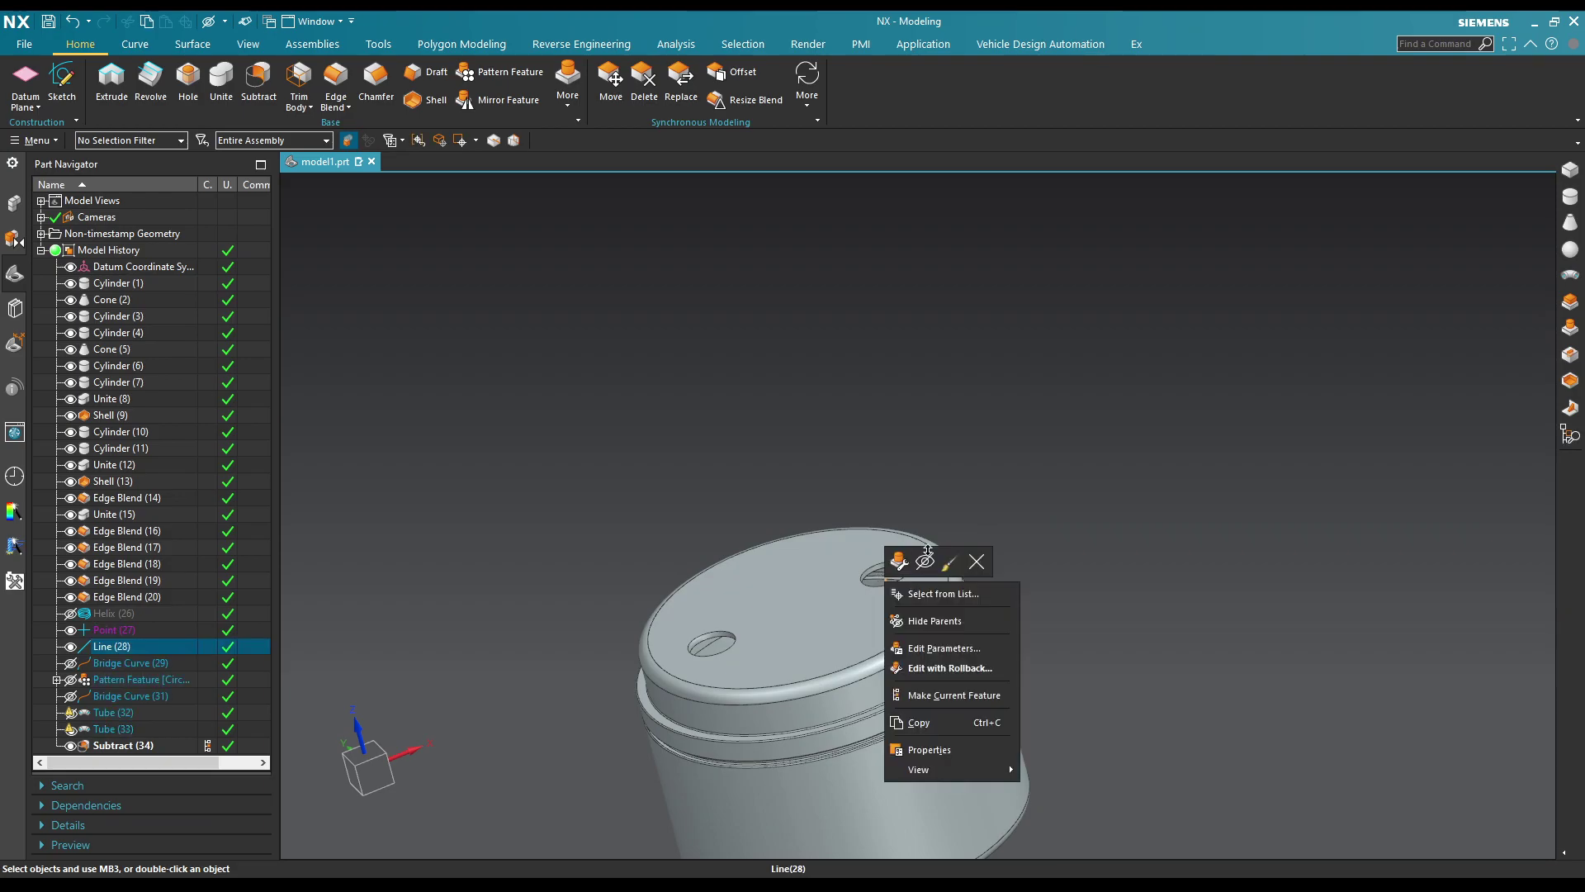
{"action": "left_click", "coordinate": [928, 569]}
{"action": "mouse_move", "coordinate": [988, 527]}
{"action": "middle_mouse_down"}
{"action": "mouse_move", "coordinate": [1017, 508]}
{"action": "mouse_move", "coordinate": [1012, 522]}
{"action": "middle_mouse_up"}
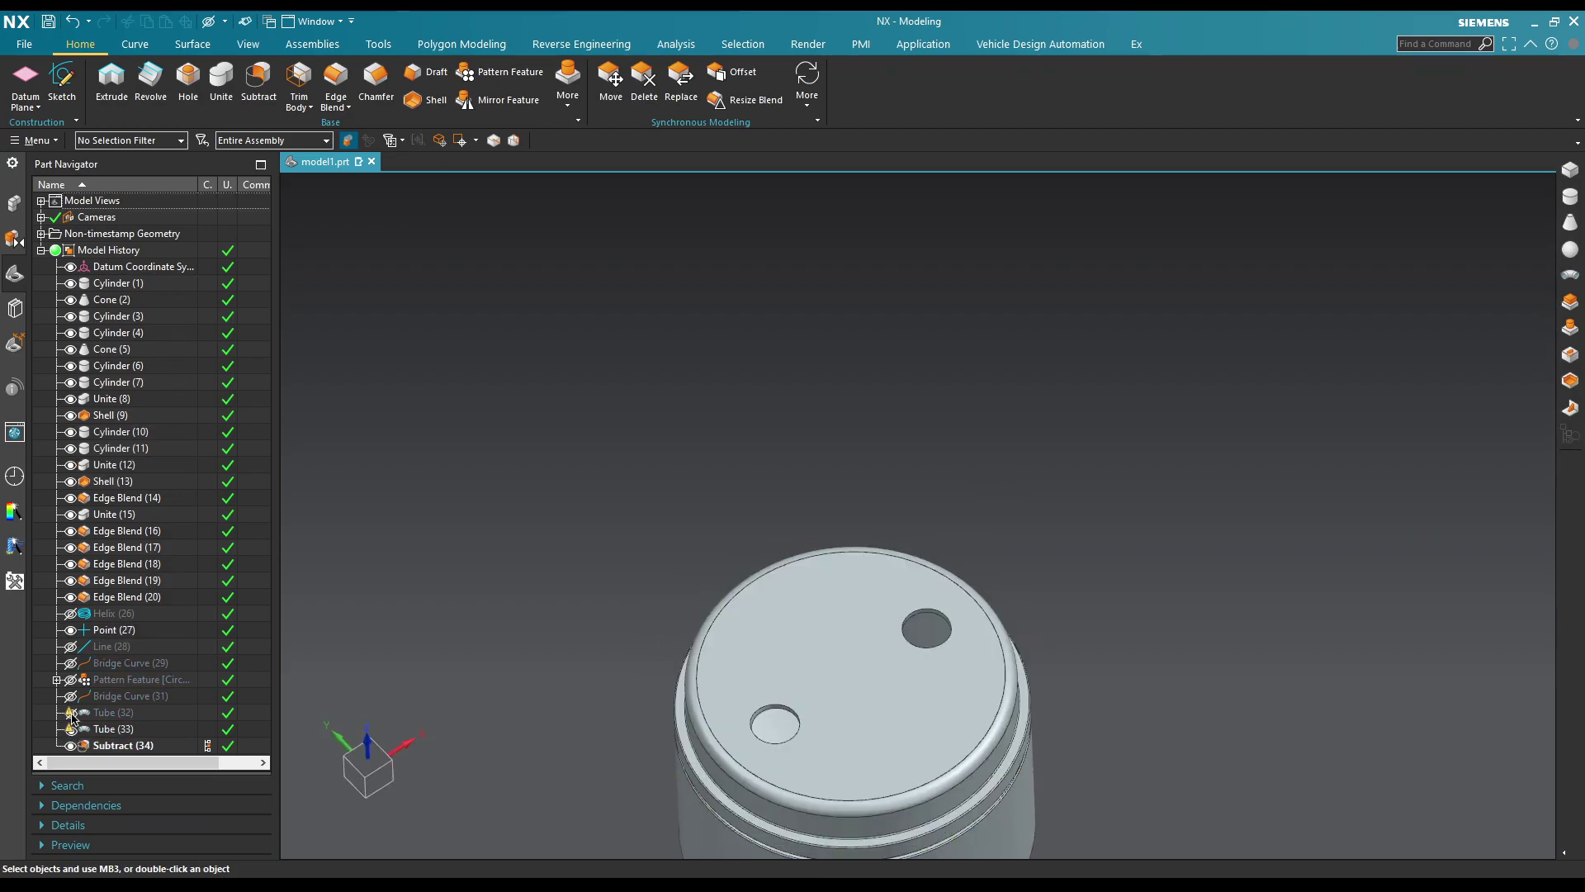
Step: Show Tube (32) again and rebuild it along the 7-curve path at 4 mm diameter
{"action": "left_click", "coordinate": [71, 712]}
{"action": "mouse_move", "coordinate": [1164, 514]}
{"action": "middle_mouse_down"}
{"action": "mouse_move", "coordinate": [1105, 522]}
{"action": "mouse_move", "coordinate": [1076, 573]}
{"action": "mouse_move", "coordinate": [1154, 669]}
{"action": "mouse_move", "coordinate": [1015, 548]}
{"action": "mouse_move", "coordinate": [1026, 537]}
{"action": "mouse_move", "coordinate": [1007, 559]}
{"action": "middle_mouse_up"}
{"action": "scroll", "coordinate": [955, 547], "scroll_direction": "up", "scroll_amount": 3}
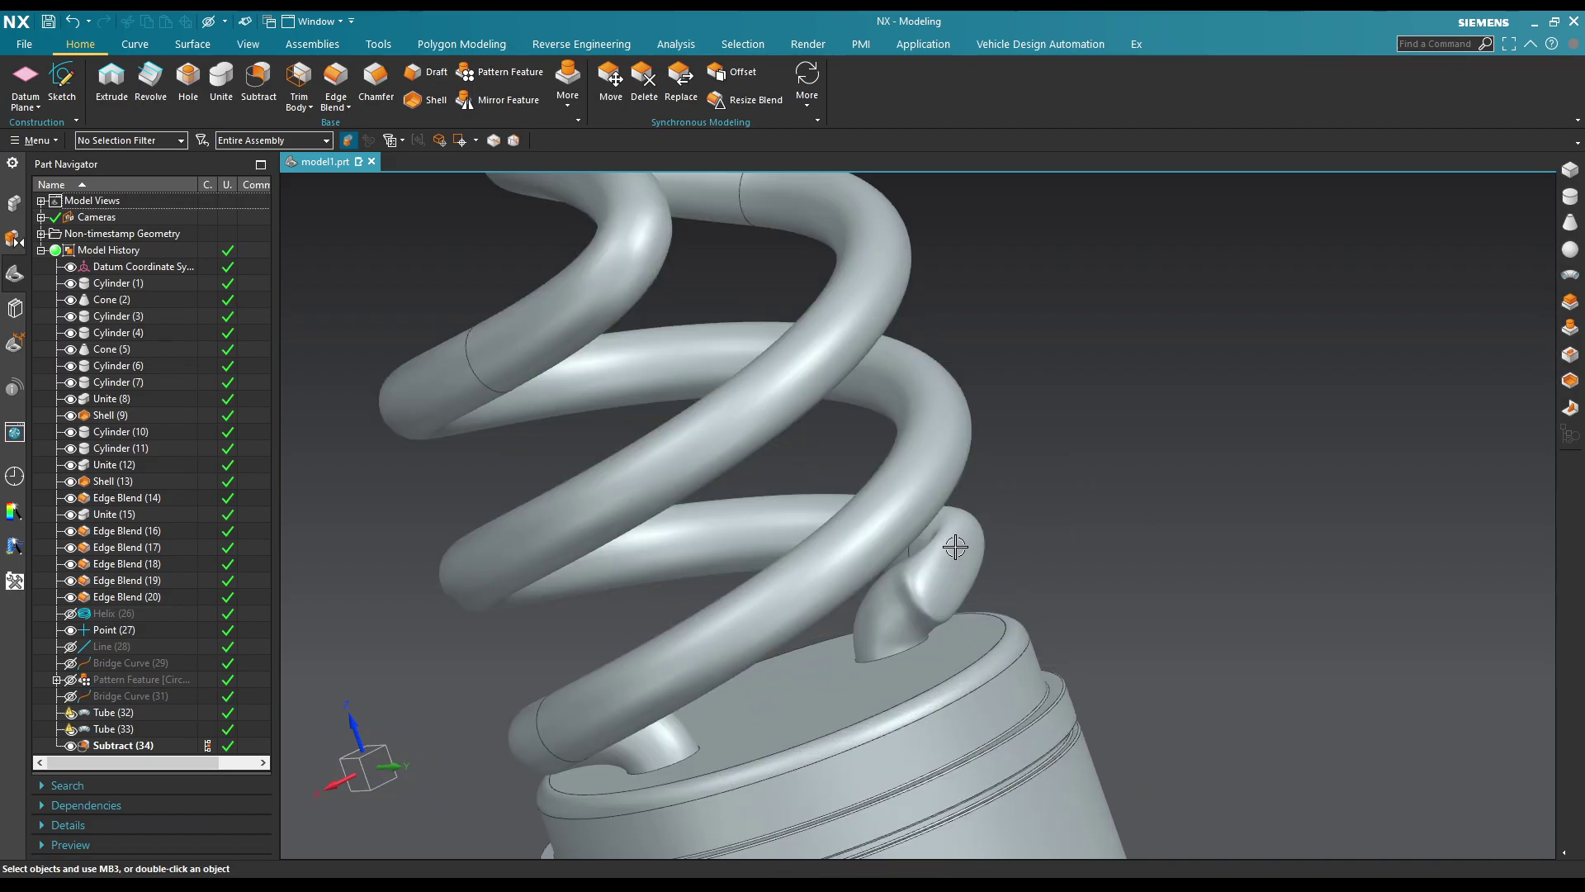
{"action": "double_click", "coordinate": [951, 551]}
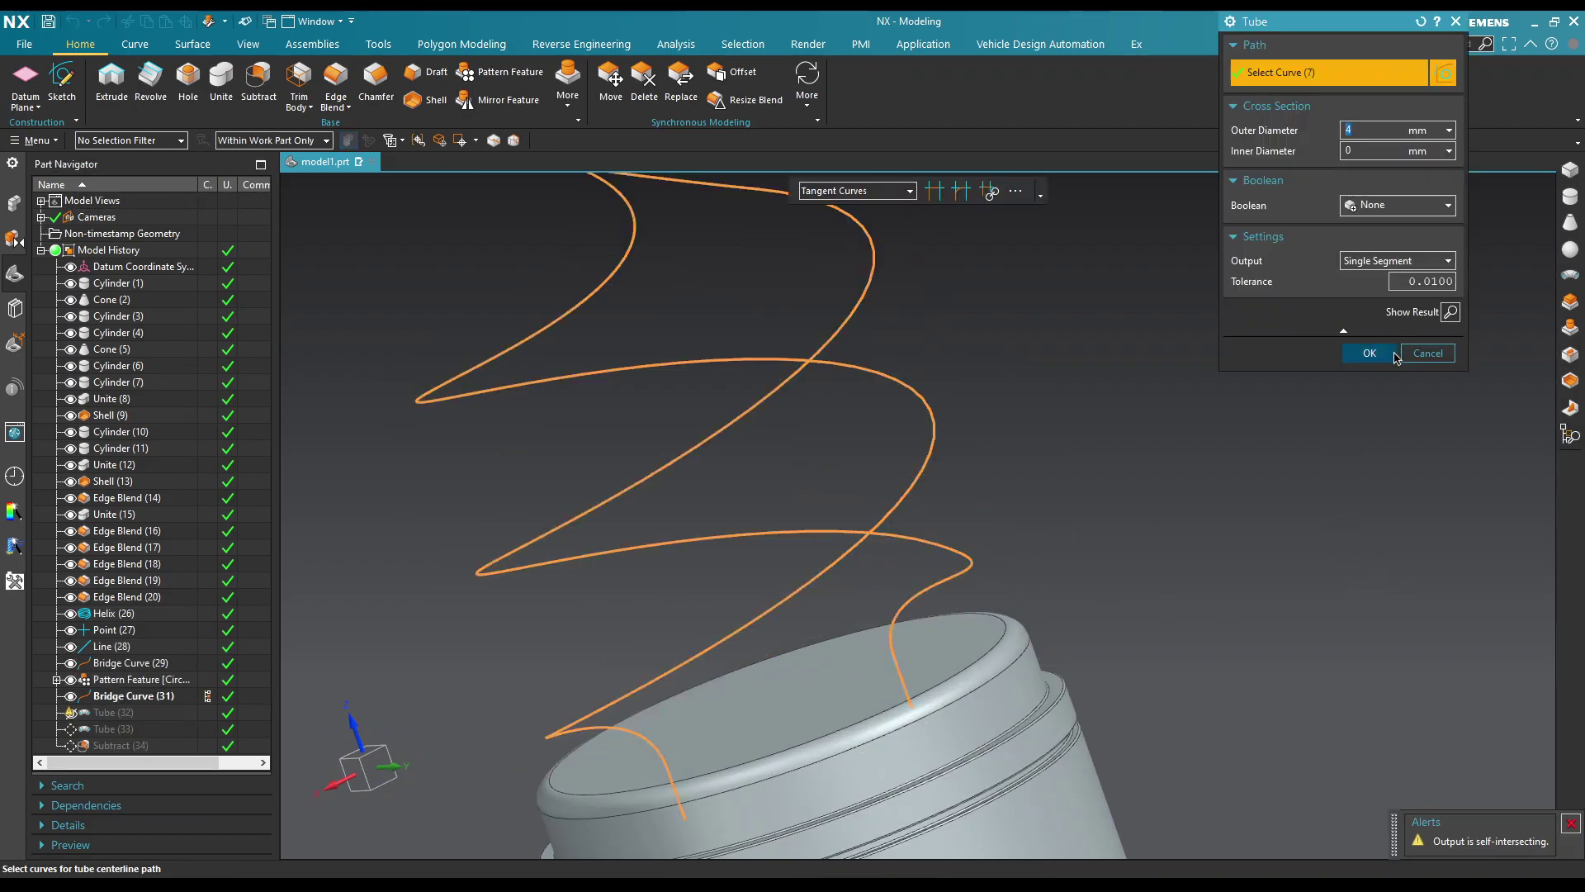
{"action": "left_click", "coordinate": [1370, 353]}
{"action": "mouse_move", "coordinate": [1022, 498]}
{"action": "middle_mouse_down"}
{"action": "mouse_move", "coordinate": [1037, 474]}
{"action": "mouse_move", "coordinate": [1170, 450]}
{"action": "mouse_move", "coordinate": [1154, 463]}
{"action": "mouse_move", "coordinate": [1159, 505]}
{"action": "mouse_move", "coordinate": [1172, 450]}
{"action": "middle_mouse_up"}
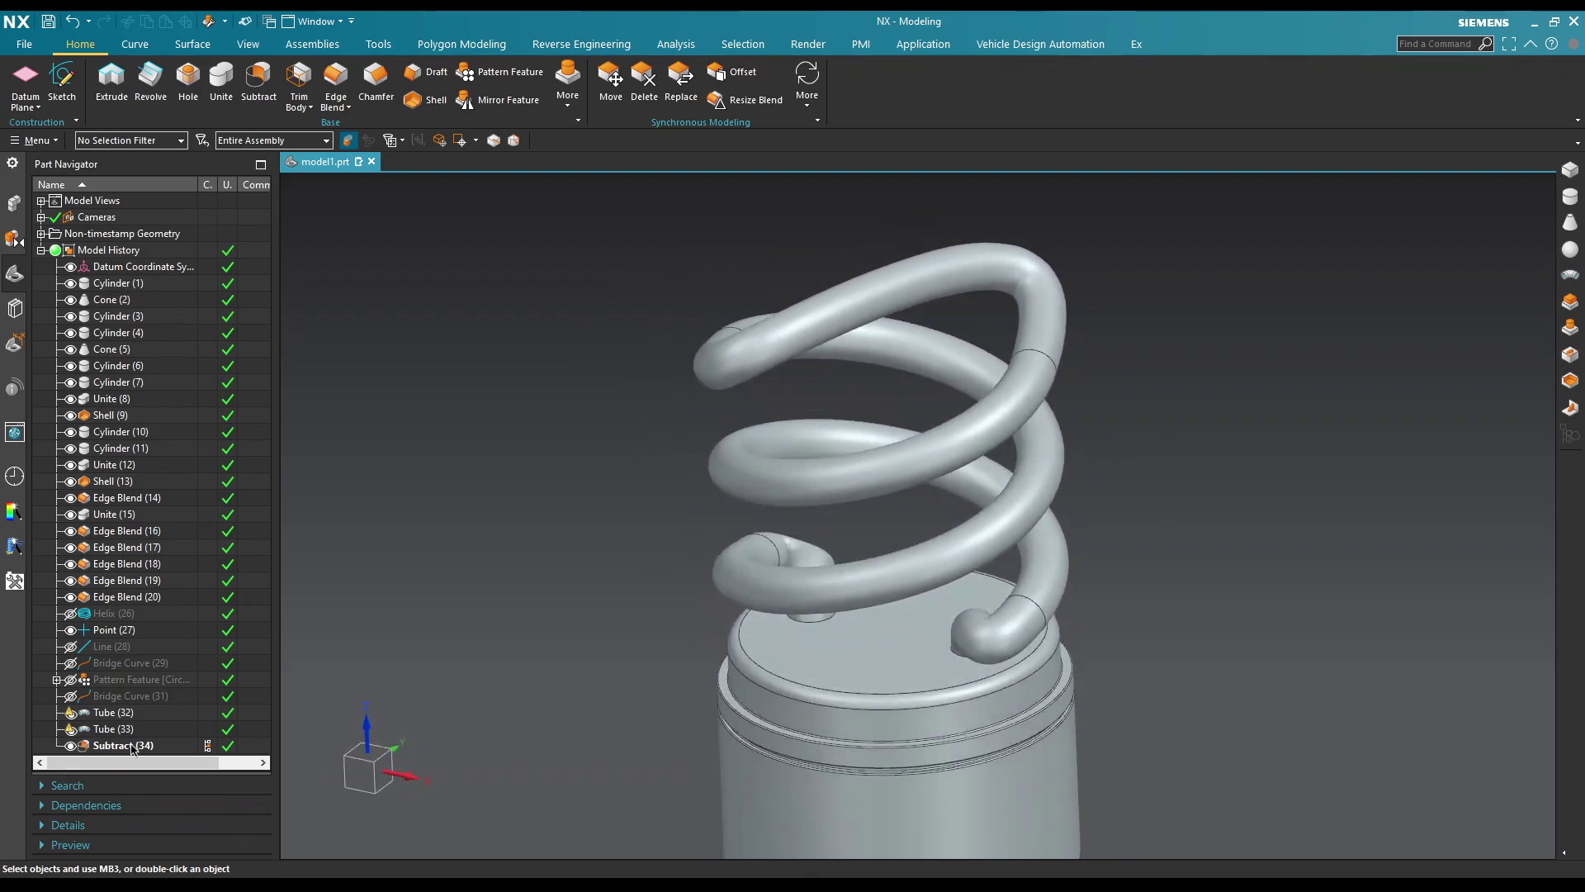
Step: Close Helix (26) without changes, then re-apply Bridge Curve (29) so the spiral tubes rebuild
{"action": "double_click", "coordinate": [114, 613]}
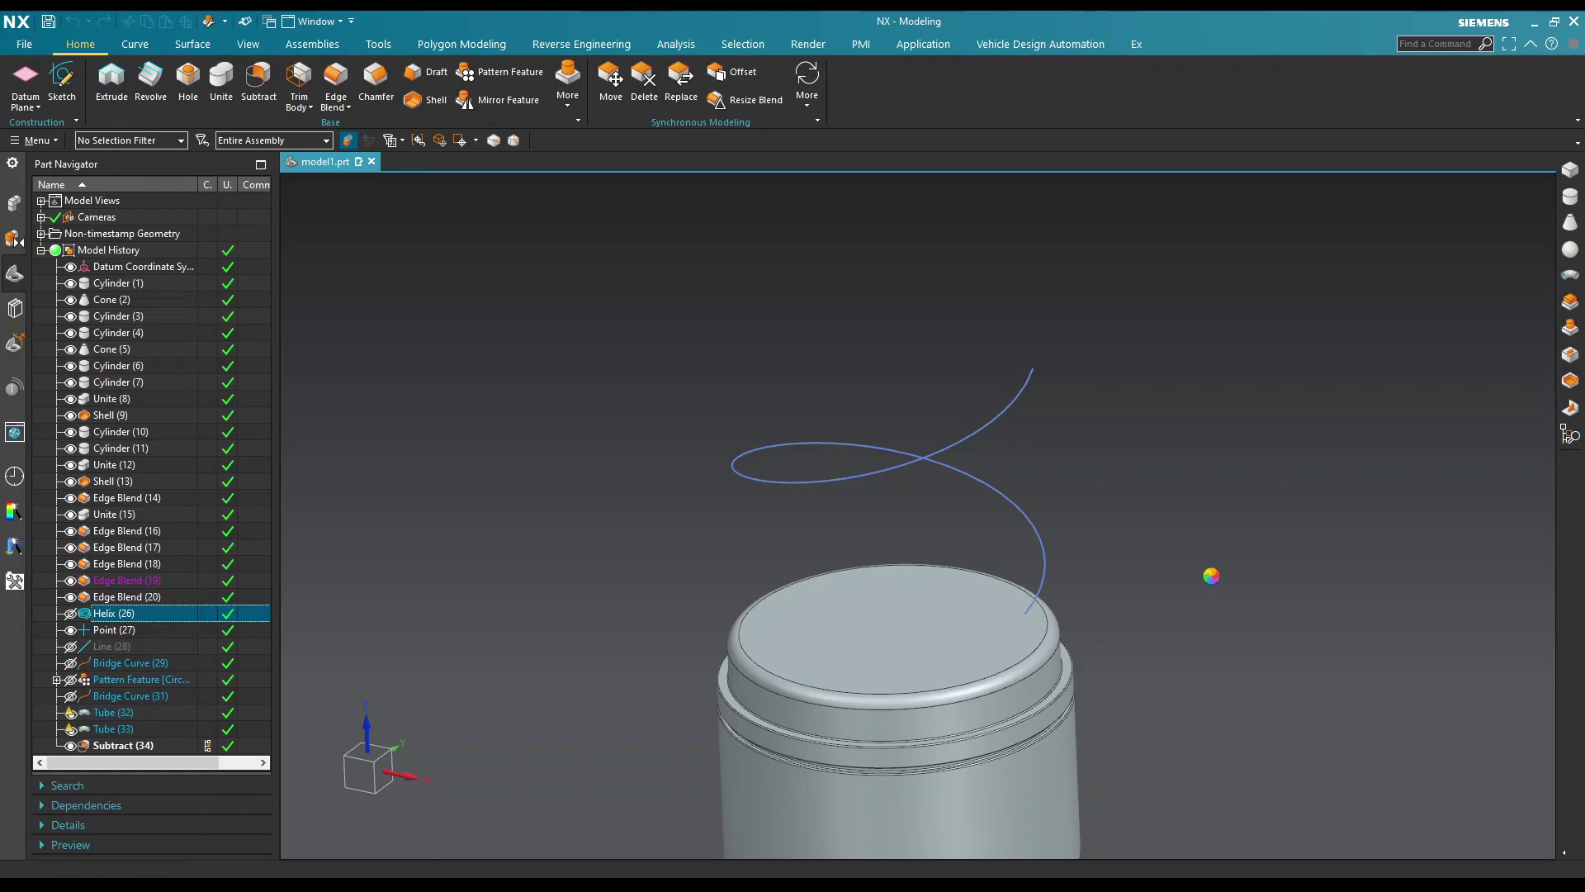
{"action": "left_click", "coordinate": [1414, 494]}
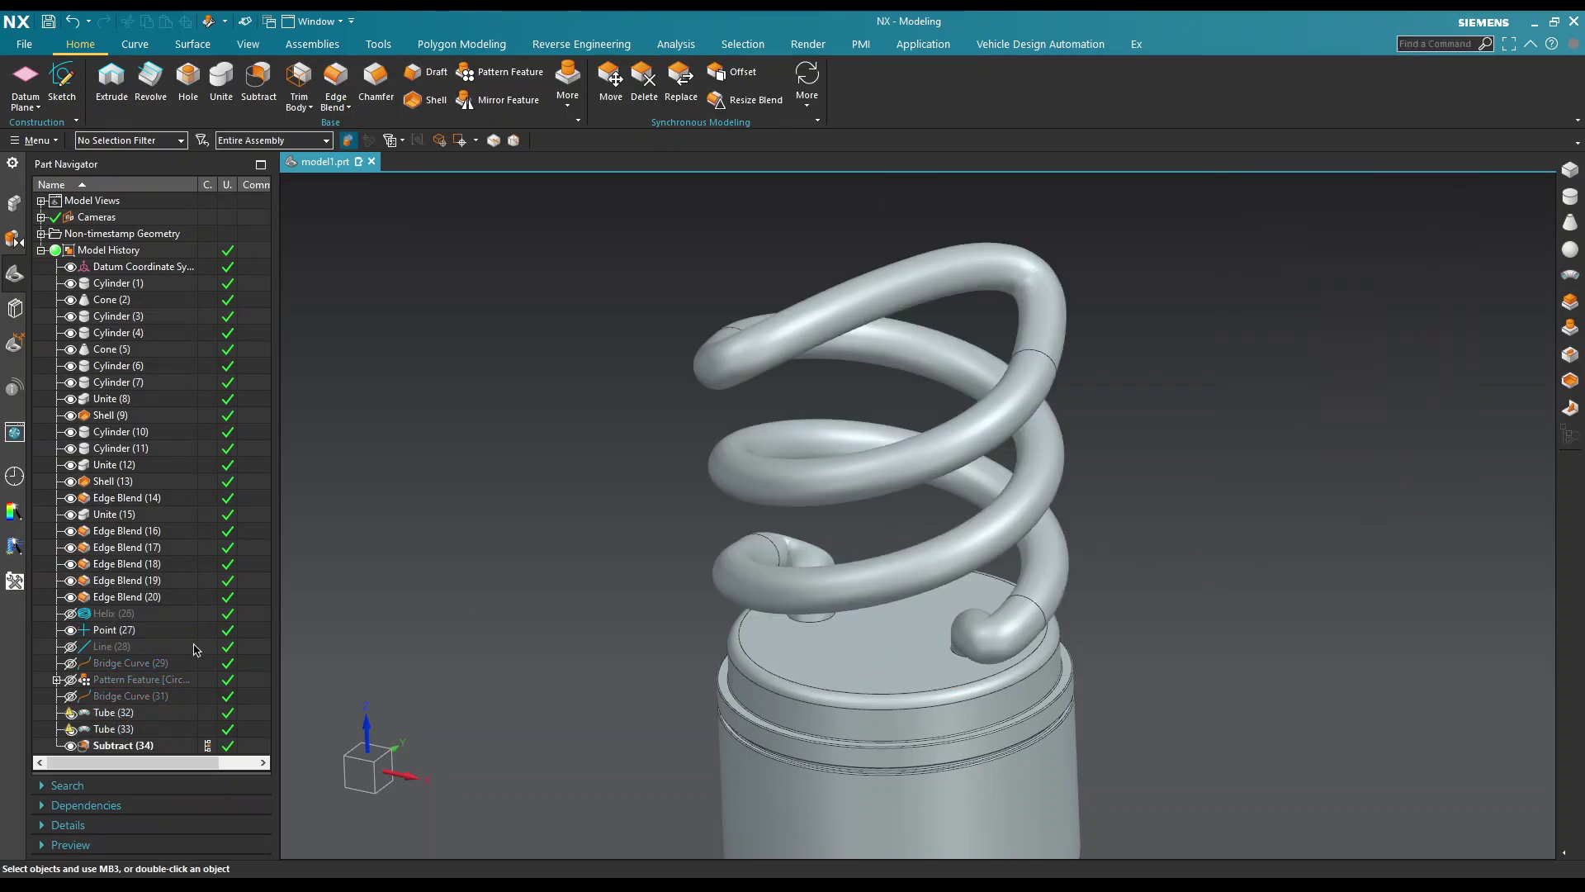
{"action": "double_click", "coordinate": [126, 662]}
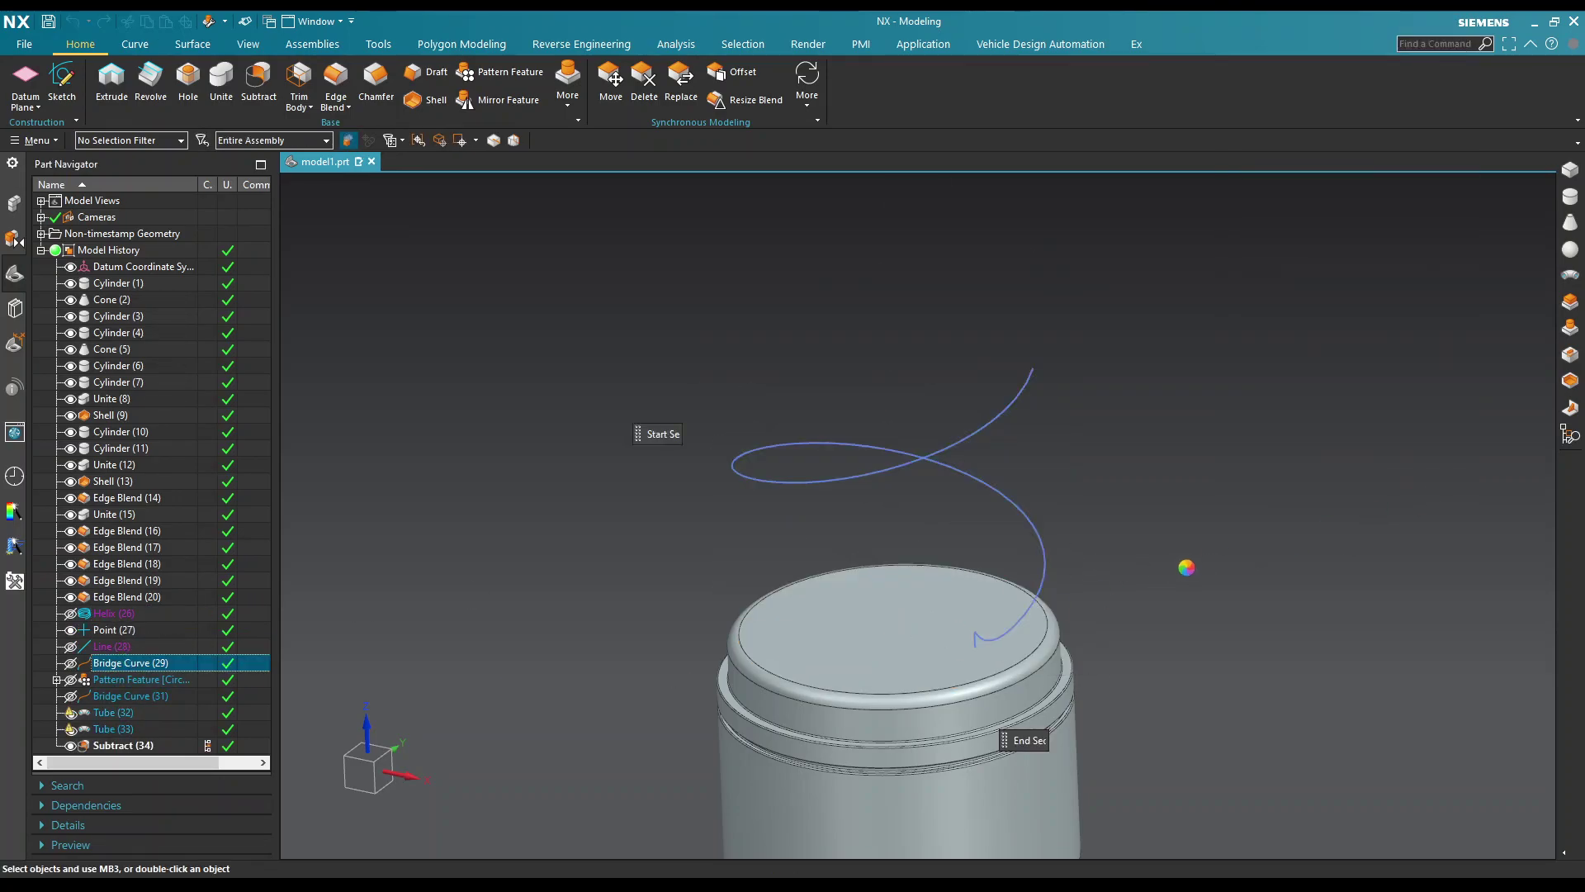
{"action": "scroll", "coordinate": [1015, 569], "scroll_direction": "up", "scroll_amount": 3}
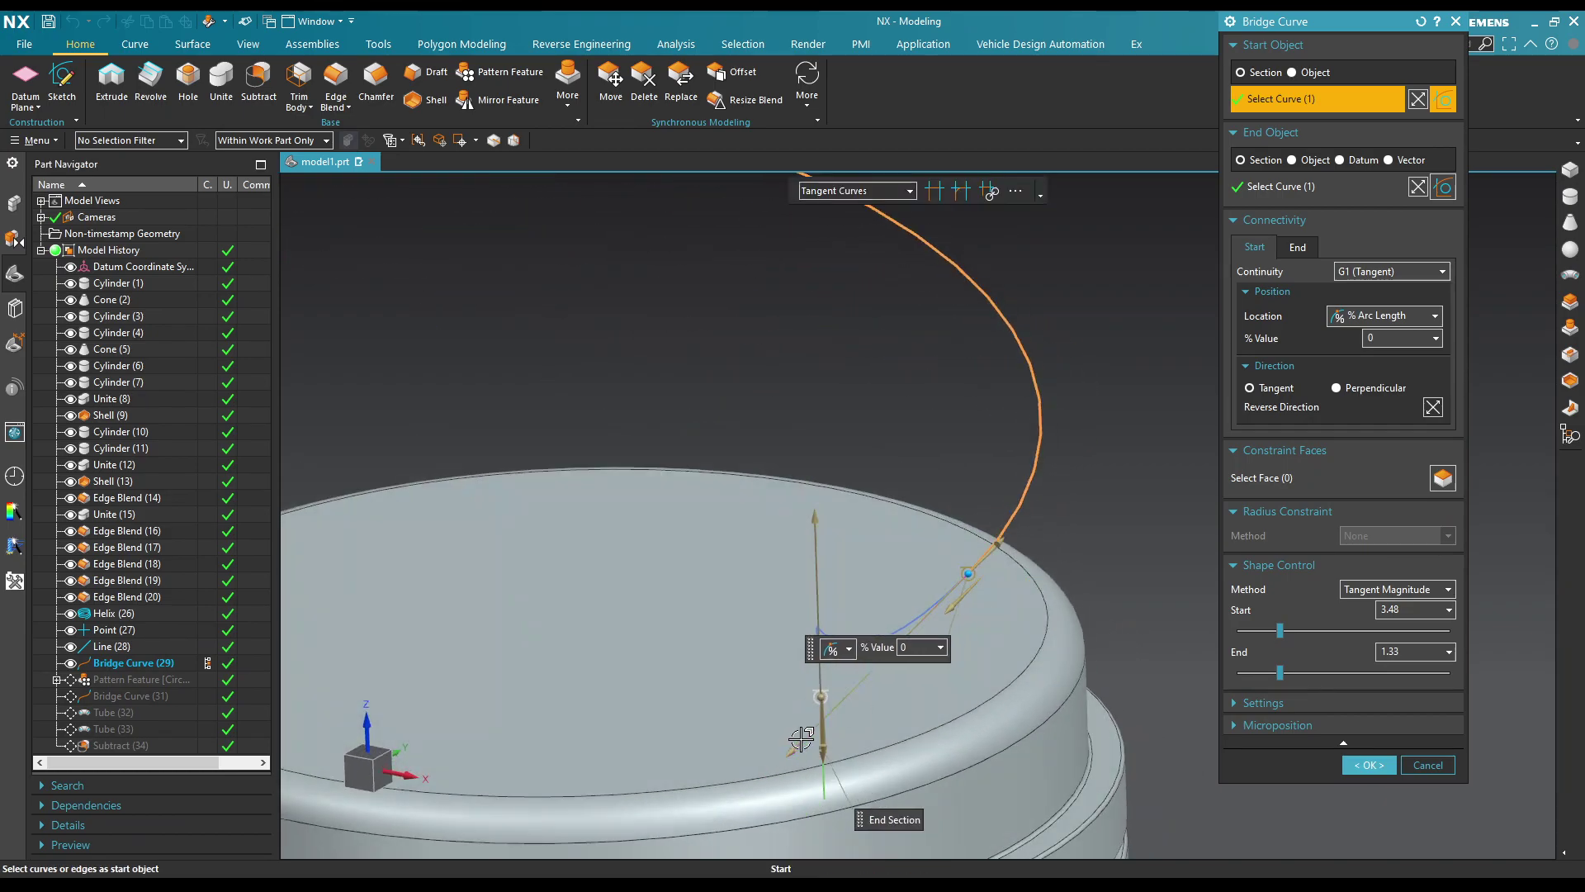
{"action": "left_click", "coordinate": [1369, 764]}
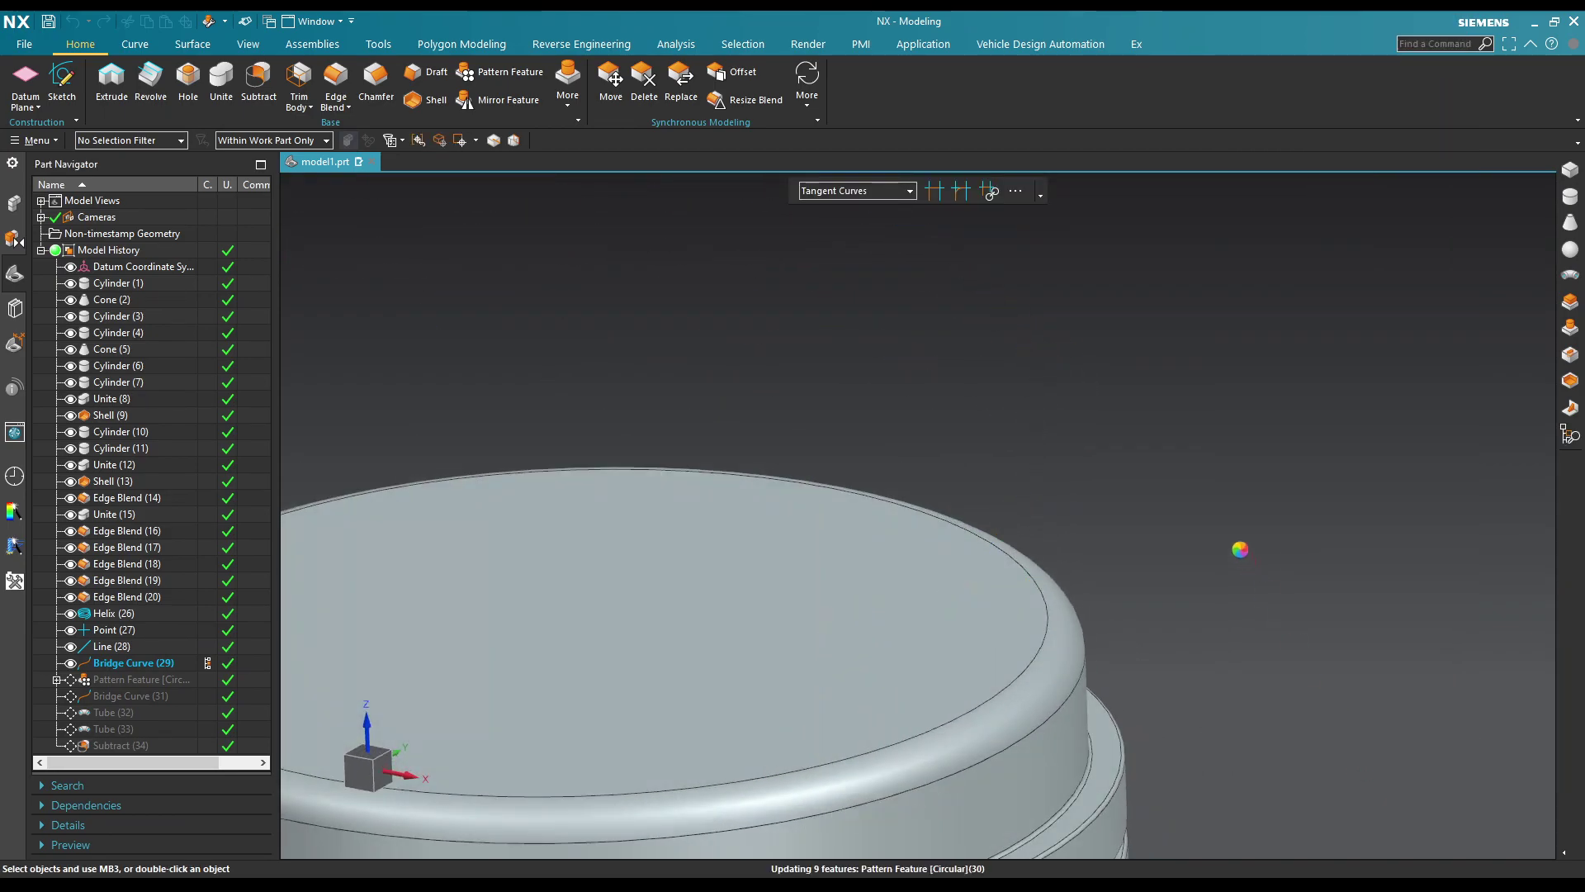
{"action": "mouse_move", "coordinate": [1090, 435]}
{"action": "middle_mouse_down"}
{"action": "mouse_move", "coordinate": [1259, 467]}
{"action": "mouse_move", "coordinate": [1245, 446]}
{"action": "mouse_move", "coordinate": [1316, 399]}
{"action": "mouse_move", "coordinate": [1299, 393]}
{"action": "middle_mouse_up"}
Step: Orbit around the lamp base and bring up the curve-creation tools, briefly trying the freehand tool
{"action": "scroll", "coordinate": [1256, 520], "scroll_direction": "up", "scroll_amount": 3}
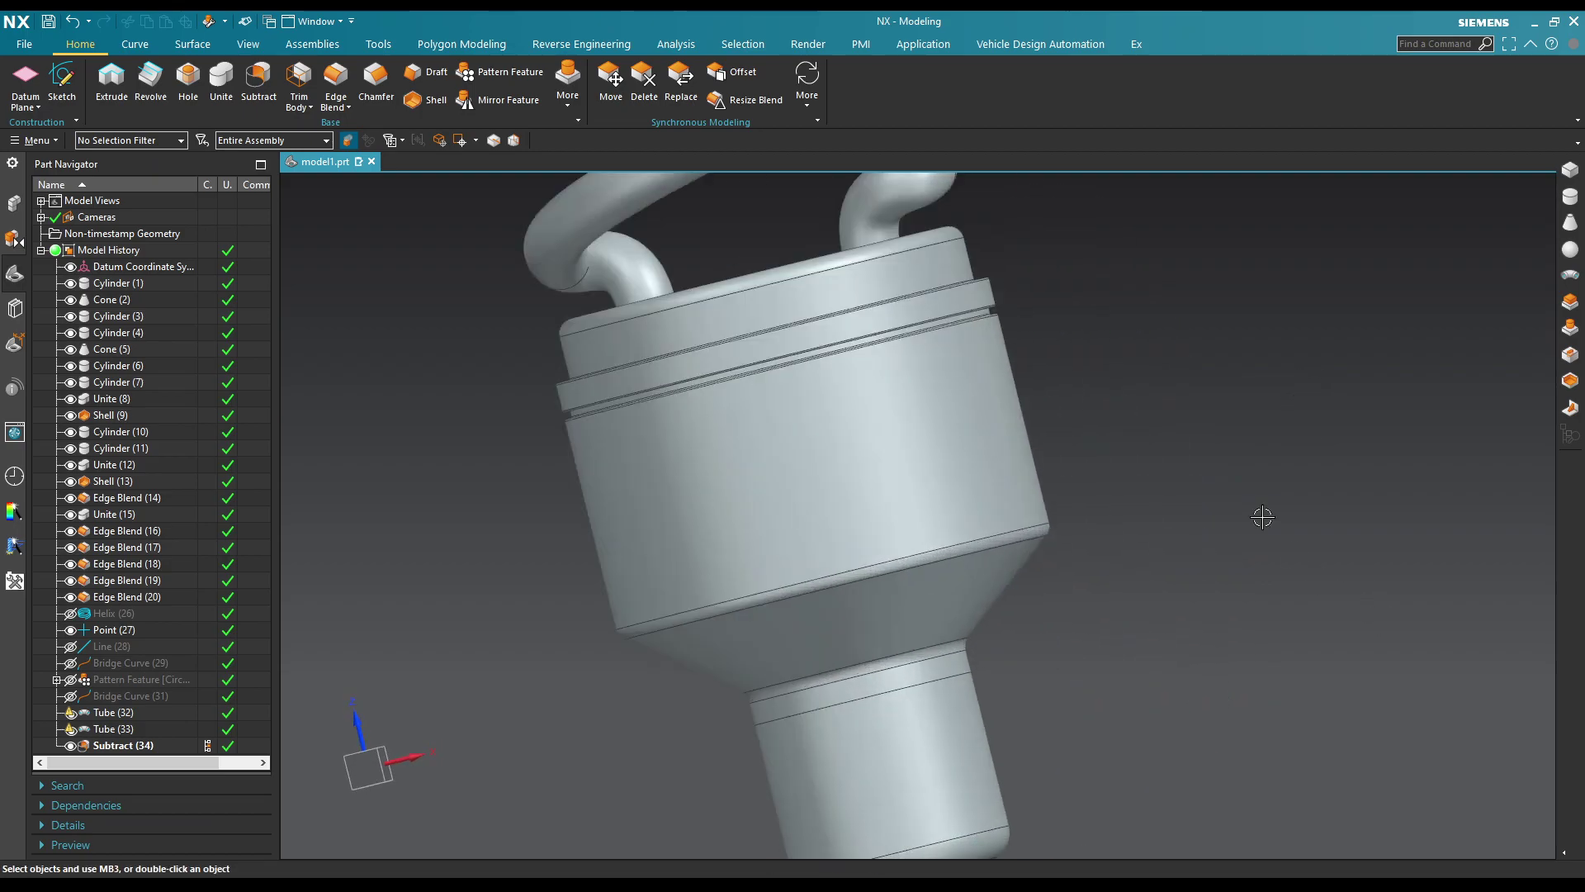
{"action": "scroll", "coordinate": [1255, 520], "scroll_direction": "down", "scroll_amount": 2}
{"action": "mouse_move", "coordinate": [1255, 520]}
{"action": "middle_mouse_down"}
{"action": "mouse_move", "coordinate": [1261, 444]}
{"action": "mouse_move", "coordinate": [1220, 464]}
{"action": "middle_mouse_up"}
{"action": "scroll", "coordinate": [1230, 583], "scroll_direction": "up", "scroll_amount": 3}
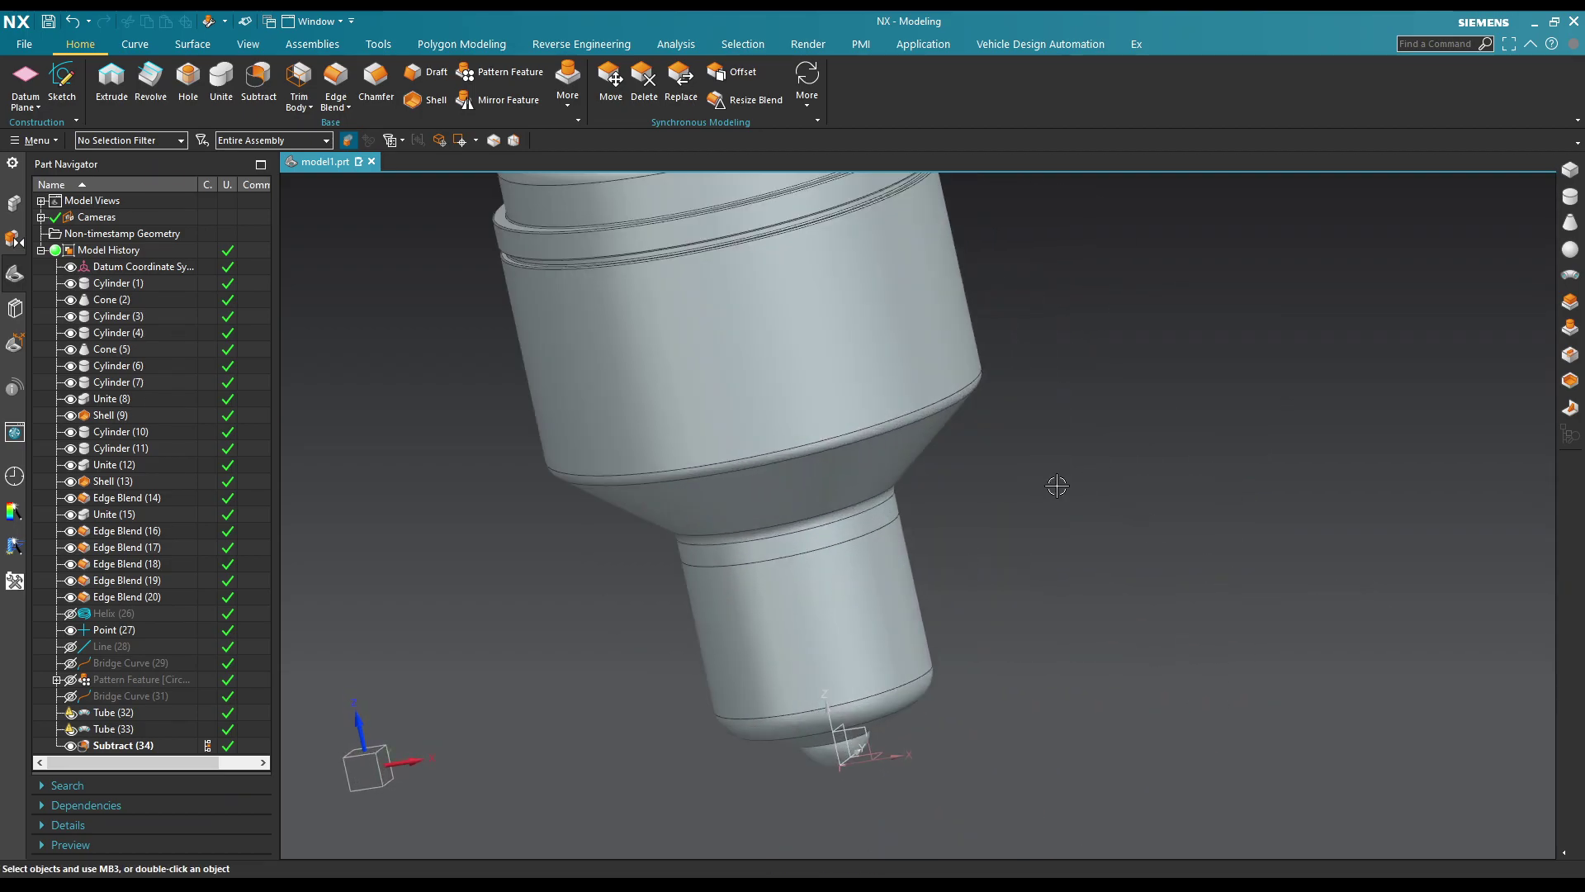
{"action": "mouse_move", "coordinate": [1043, 486]}
{"action": "middle_mouse_down"}
{"action": "mouse_move", "coordinate": [1043, 463]}
{"action": "mouse_move", "coordinate": [988, 476]}
{"action": "middle_mouse_up"}
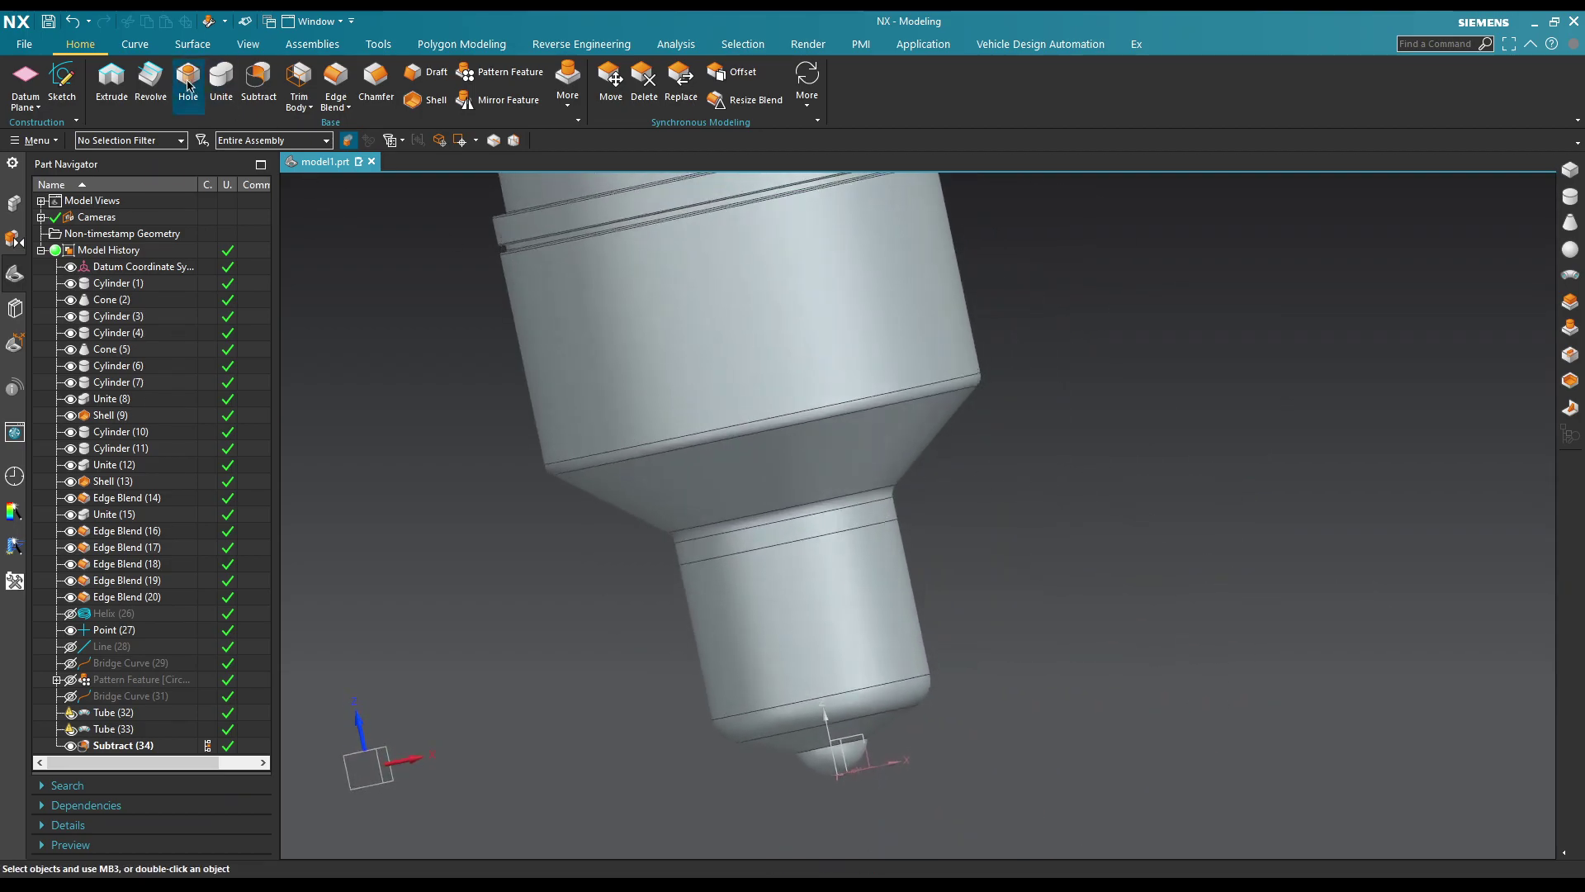
{"action": "left_click", "coordinate": [135, 45]}
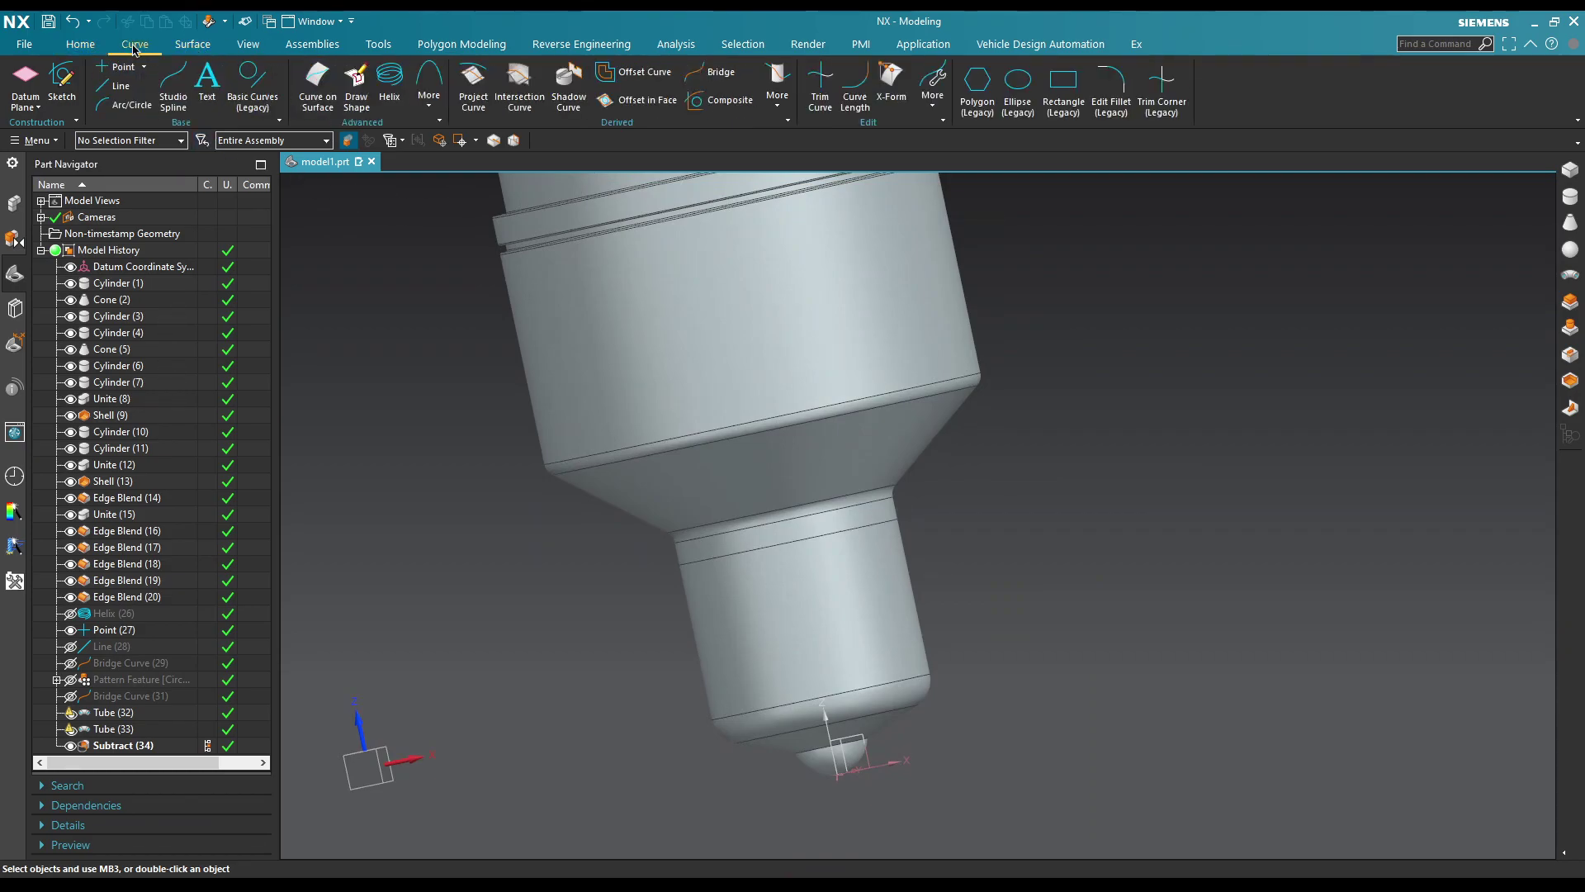
{"action": "left_click", "coordinate": [358, 82]}
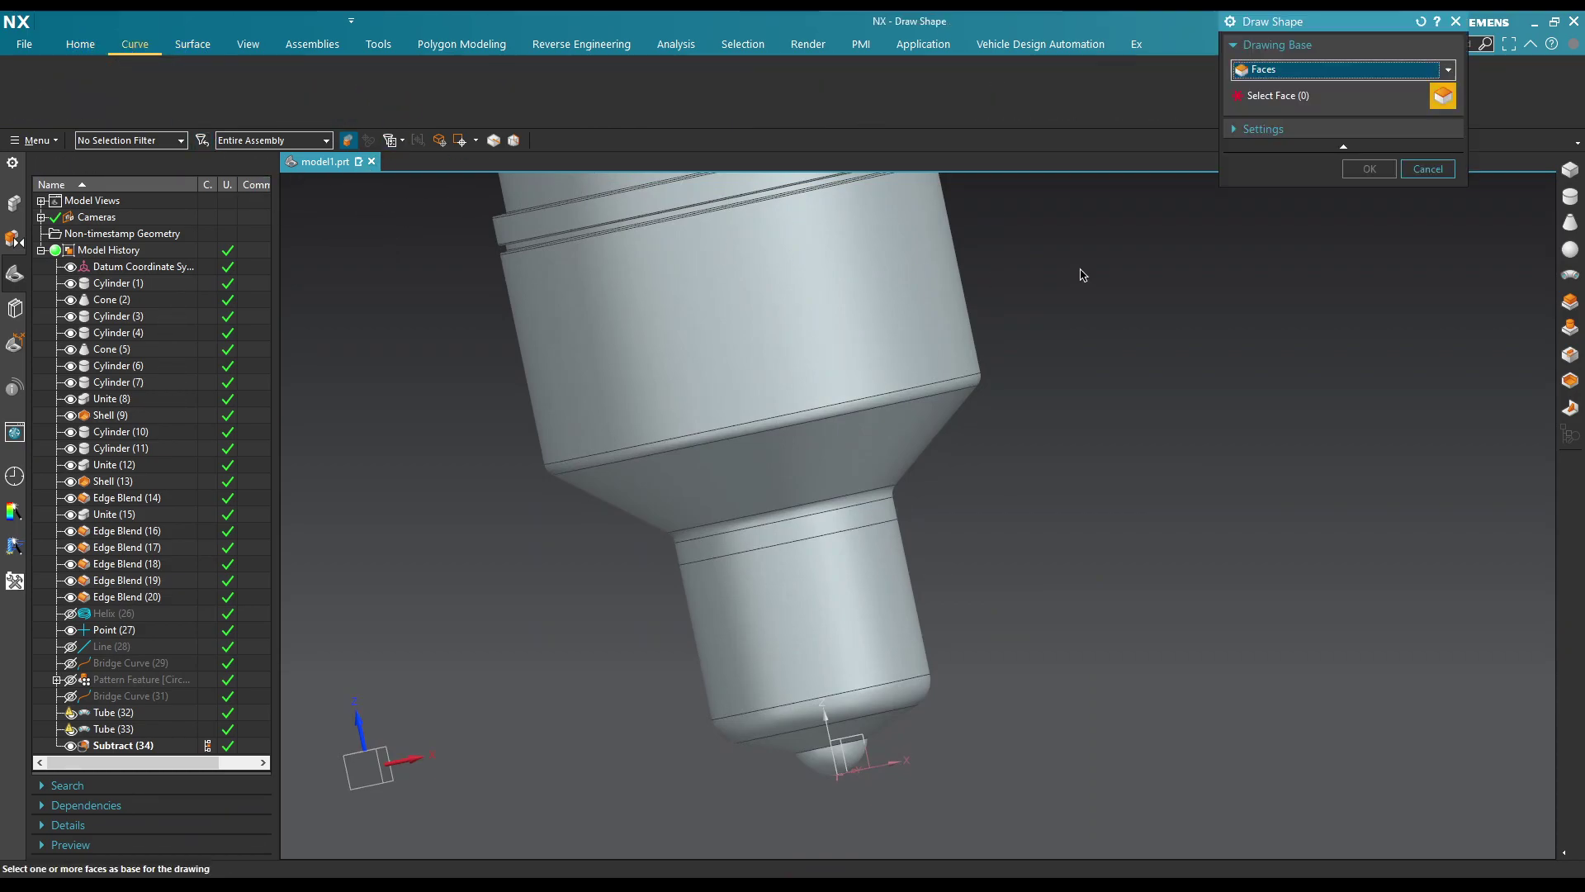
{"action": "left_click", "coordinate": [1440, 171]}
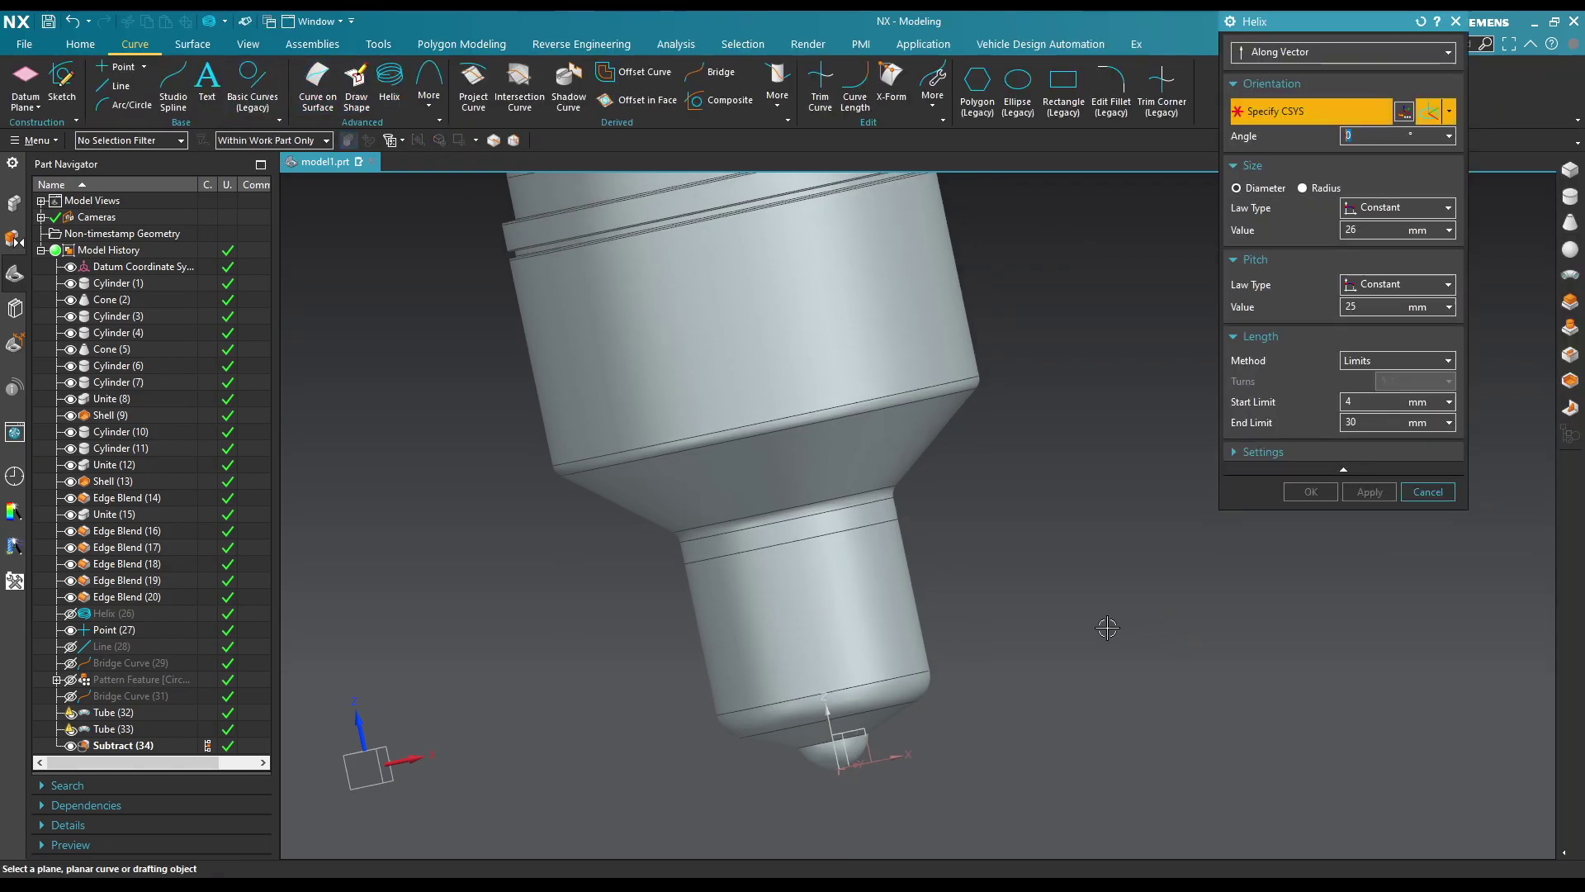
Step: Base the helix CSYS on the cap's bottom edge and measure the cap cylinder radius
{"action": "left_click", "coordinate": [1405, 118]}
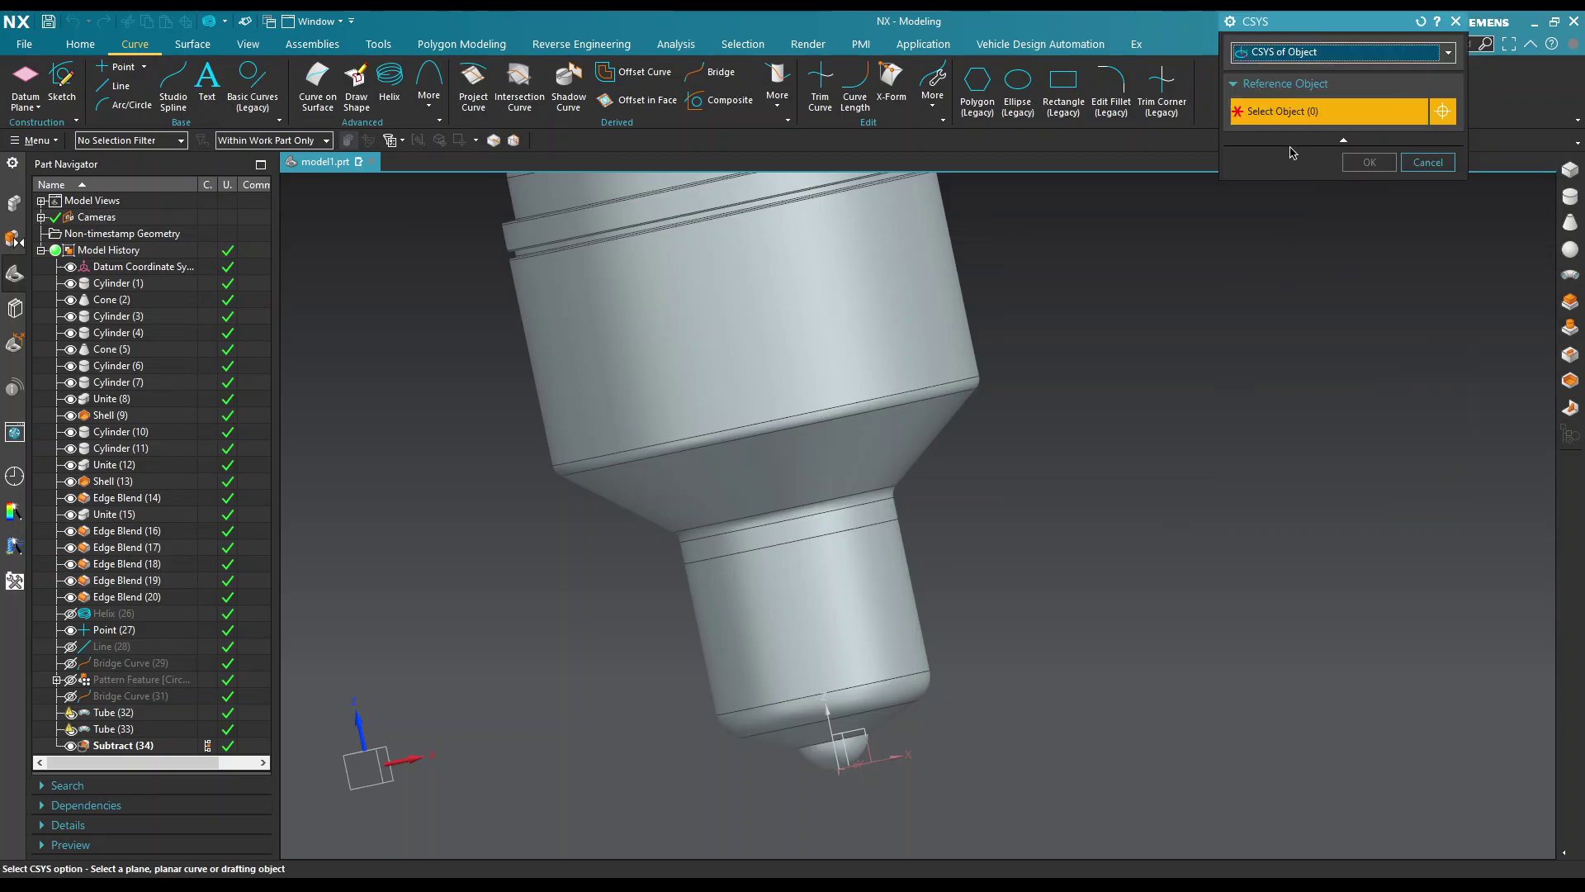
{"action": "left_click", "coordinate": [905, 678]}
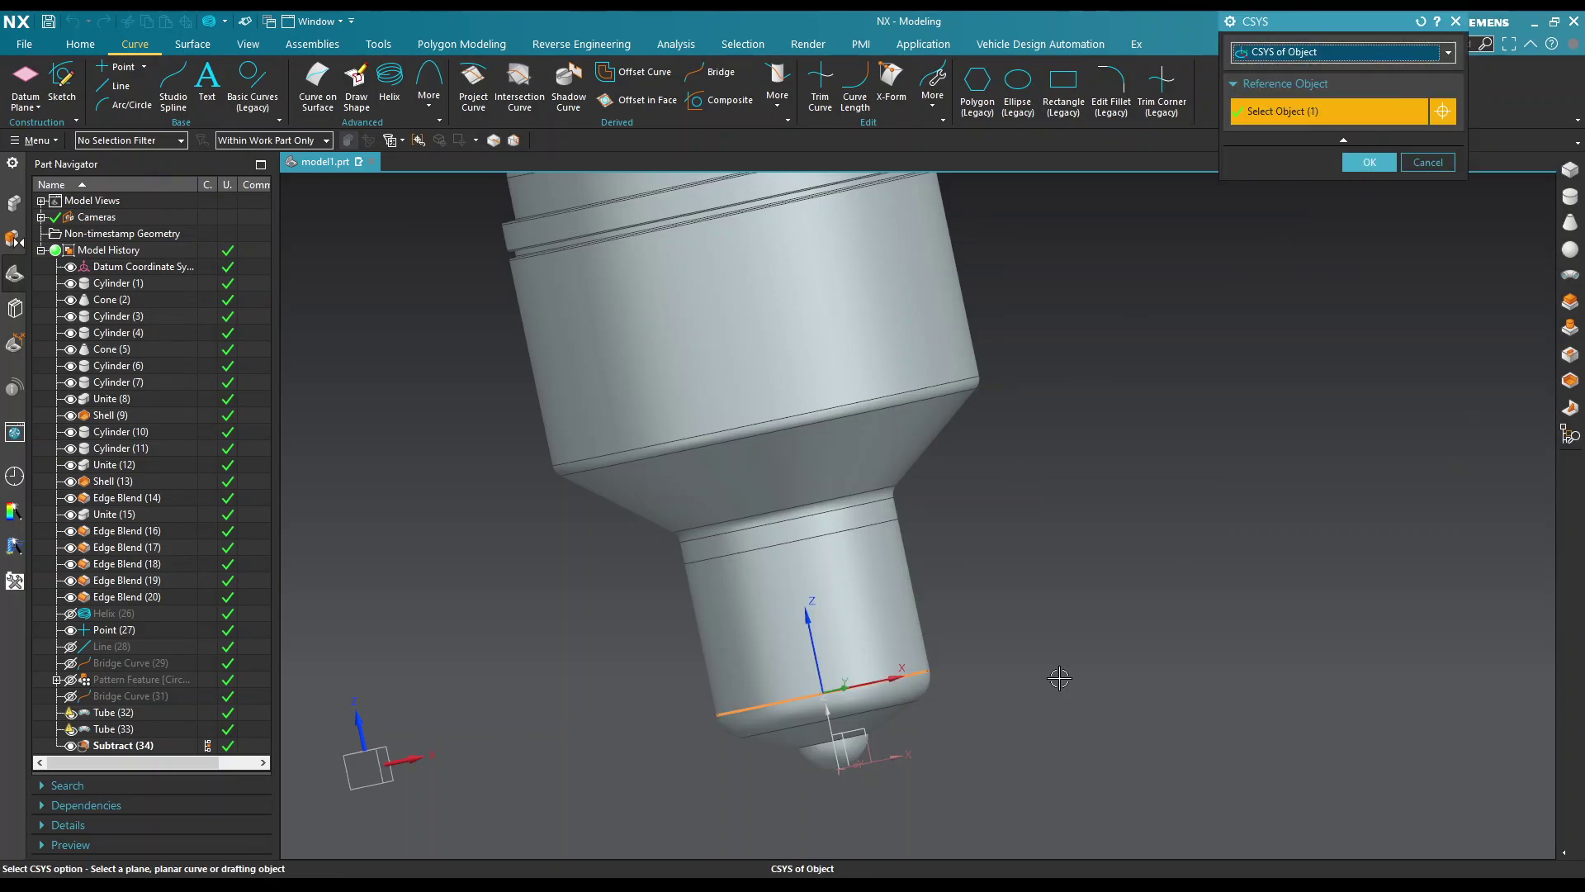
{"action": "left_click", "coordinate": [1369, 162]}
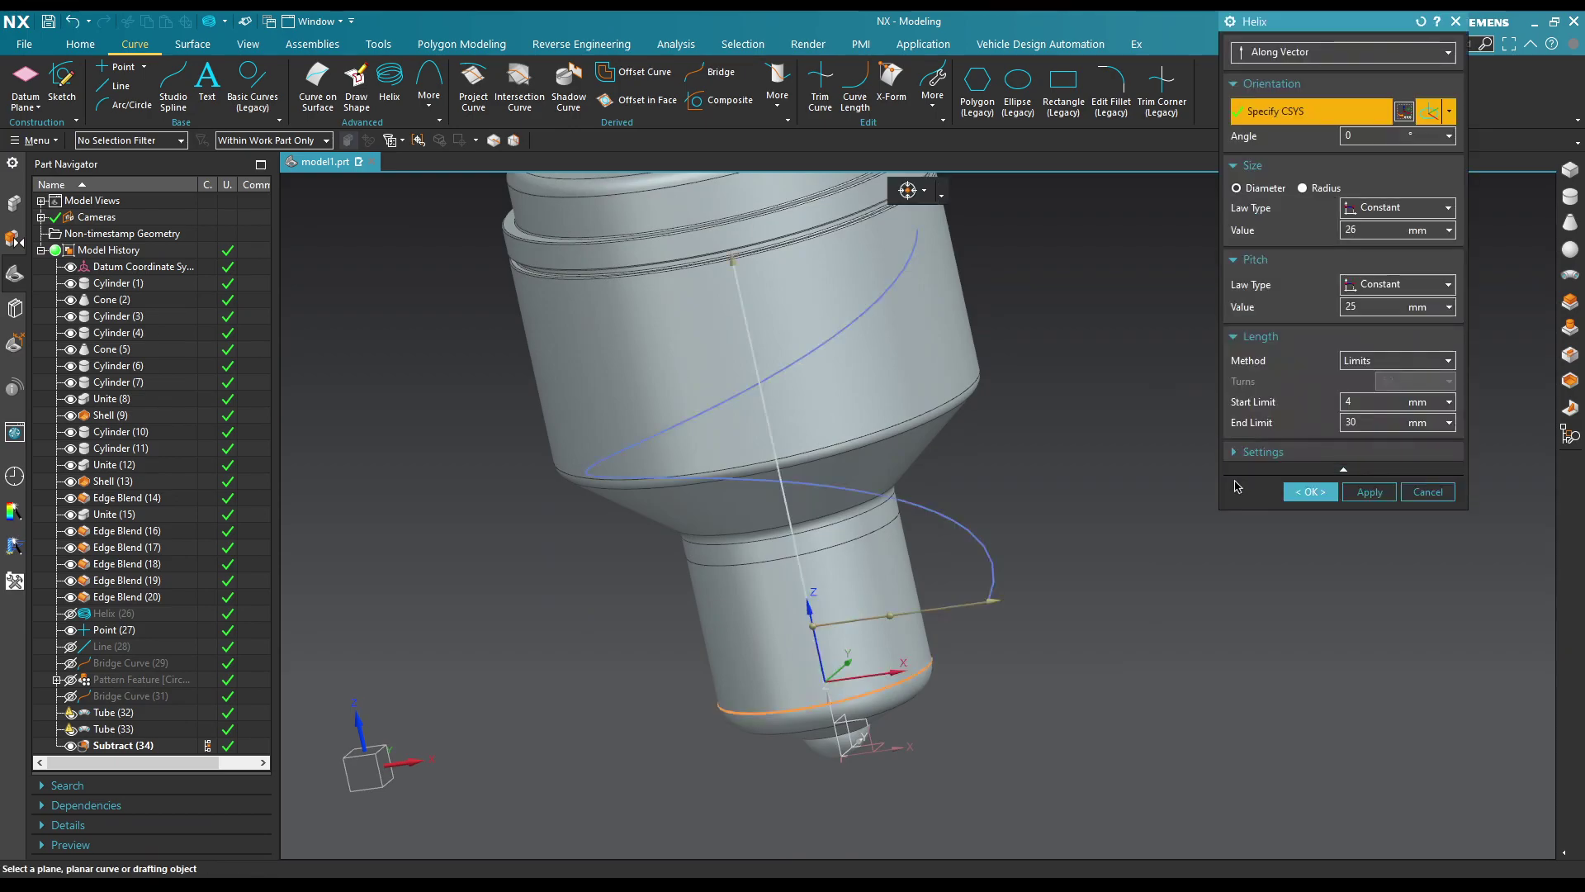
{"action": "middle_click_drag", "start_coordinate": [1066, 528], "coordinate": [848, 575]}
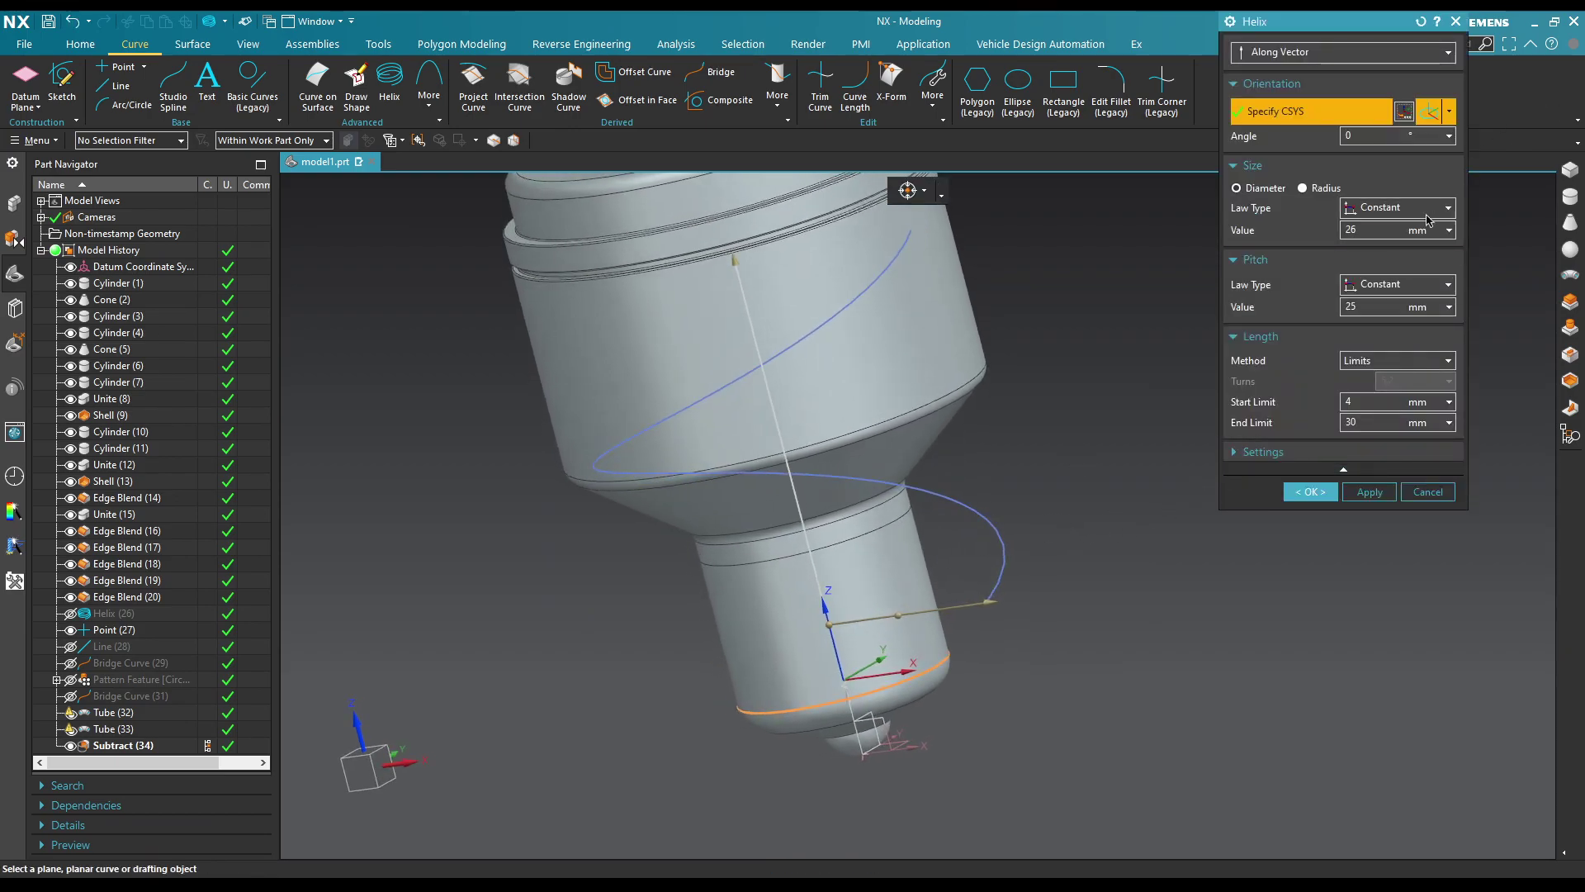
{"action": "left_click", "coordinate": [1449, 230]}
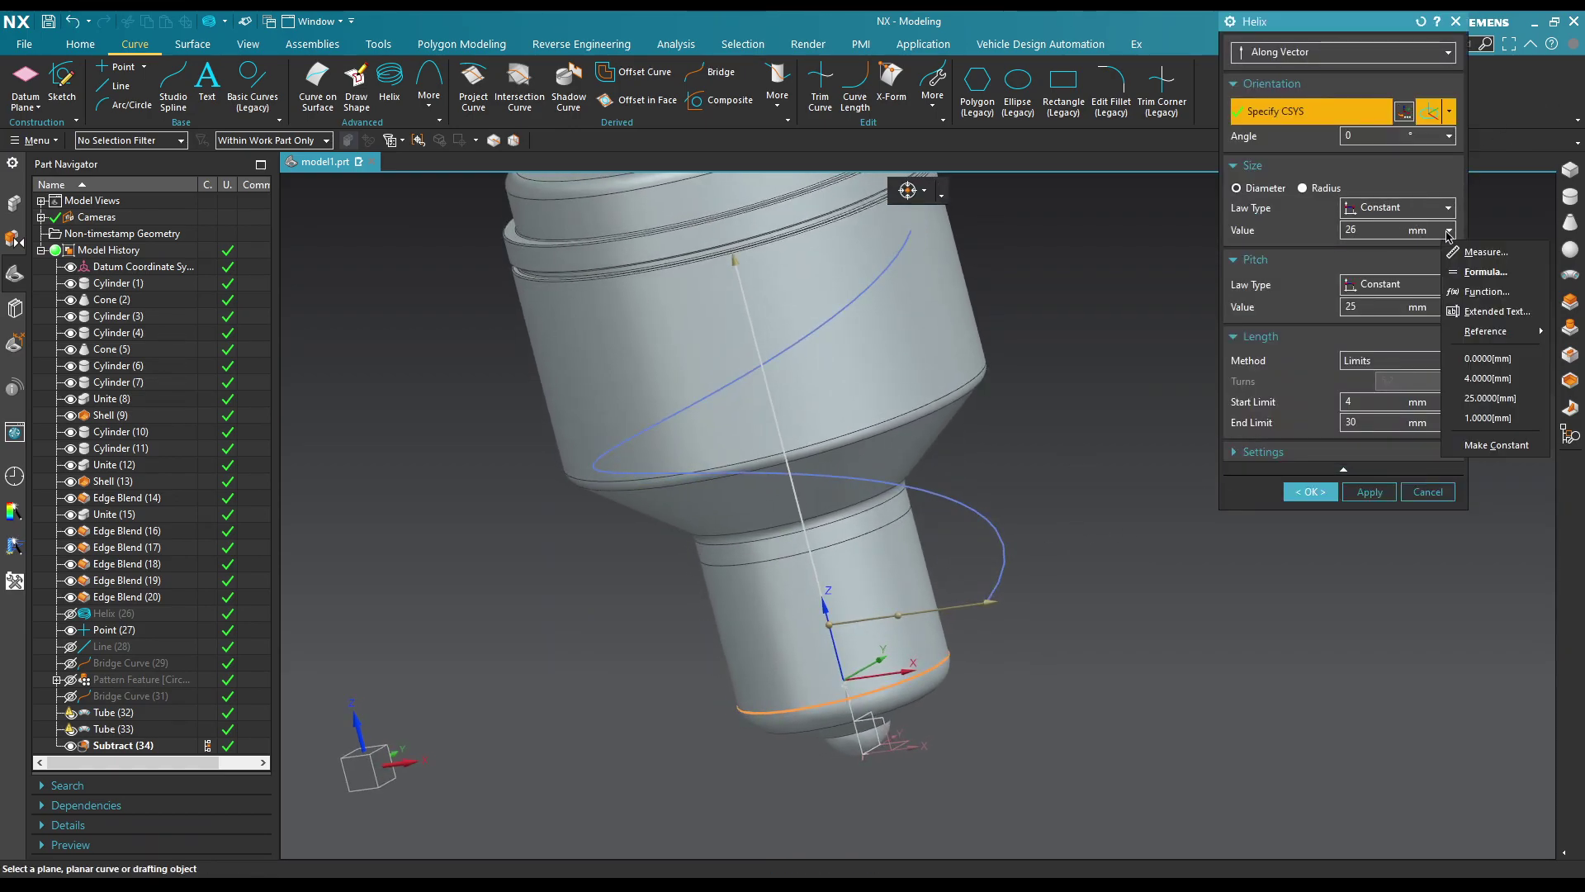
{"action": "left_click", "coordinate": [872, 570]}
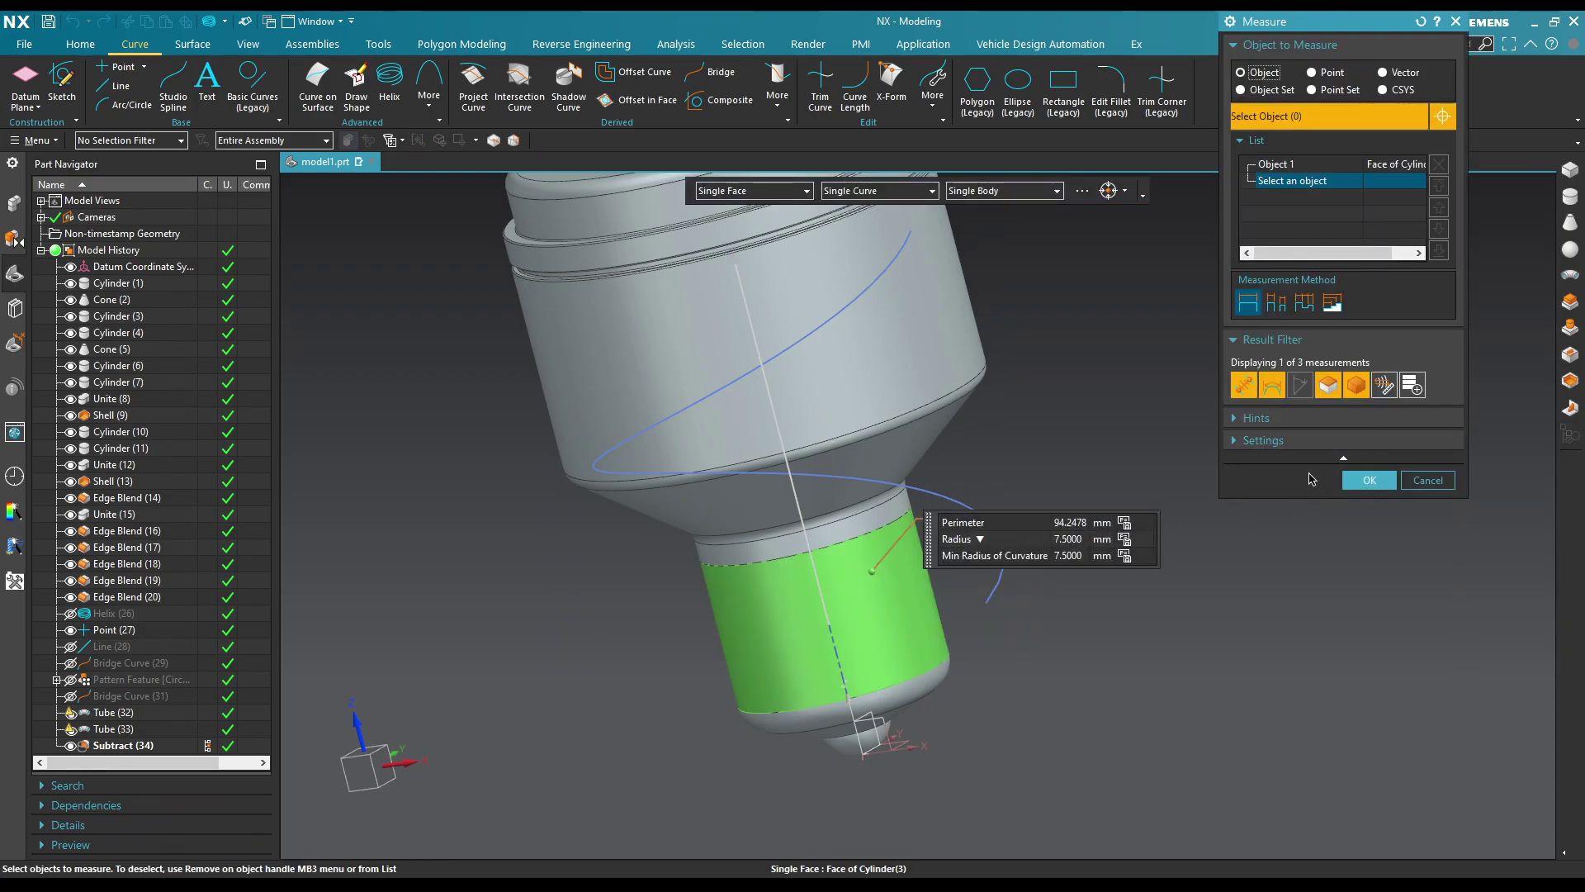
{"action": "left_click", "coordinate": [1369, 480]}
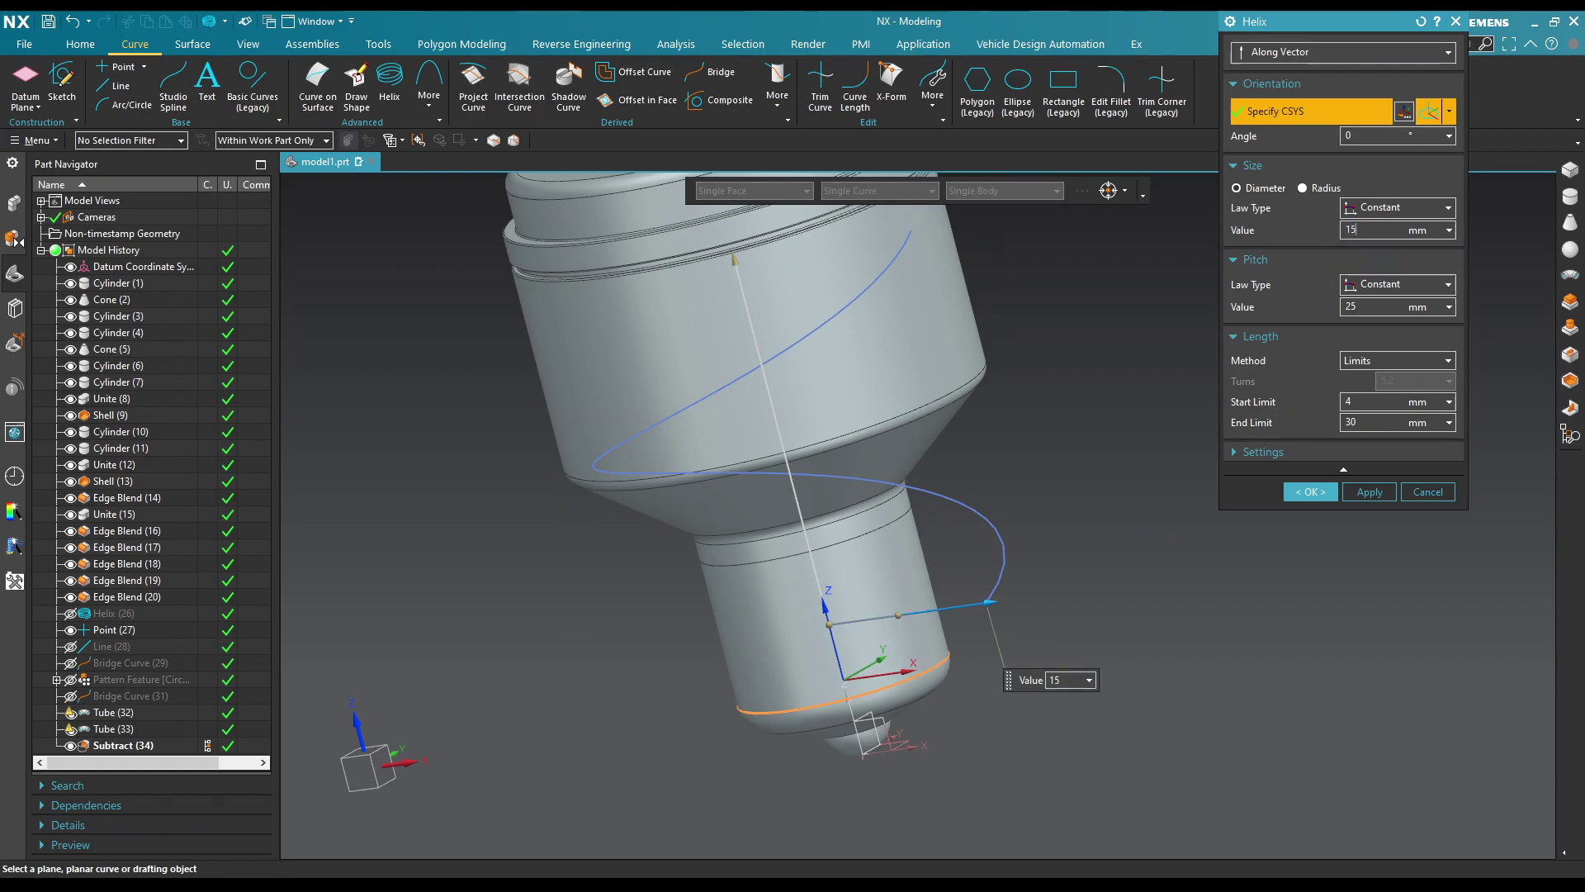
Step: Give the trial helix a 15 mm diameter and 10 mm end limit, dragging it up the cap
{"action": "key", "text": "Return"}
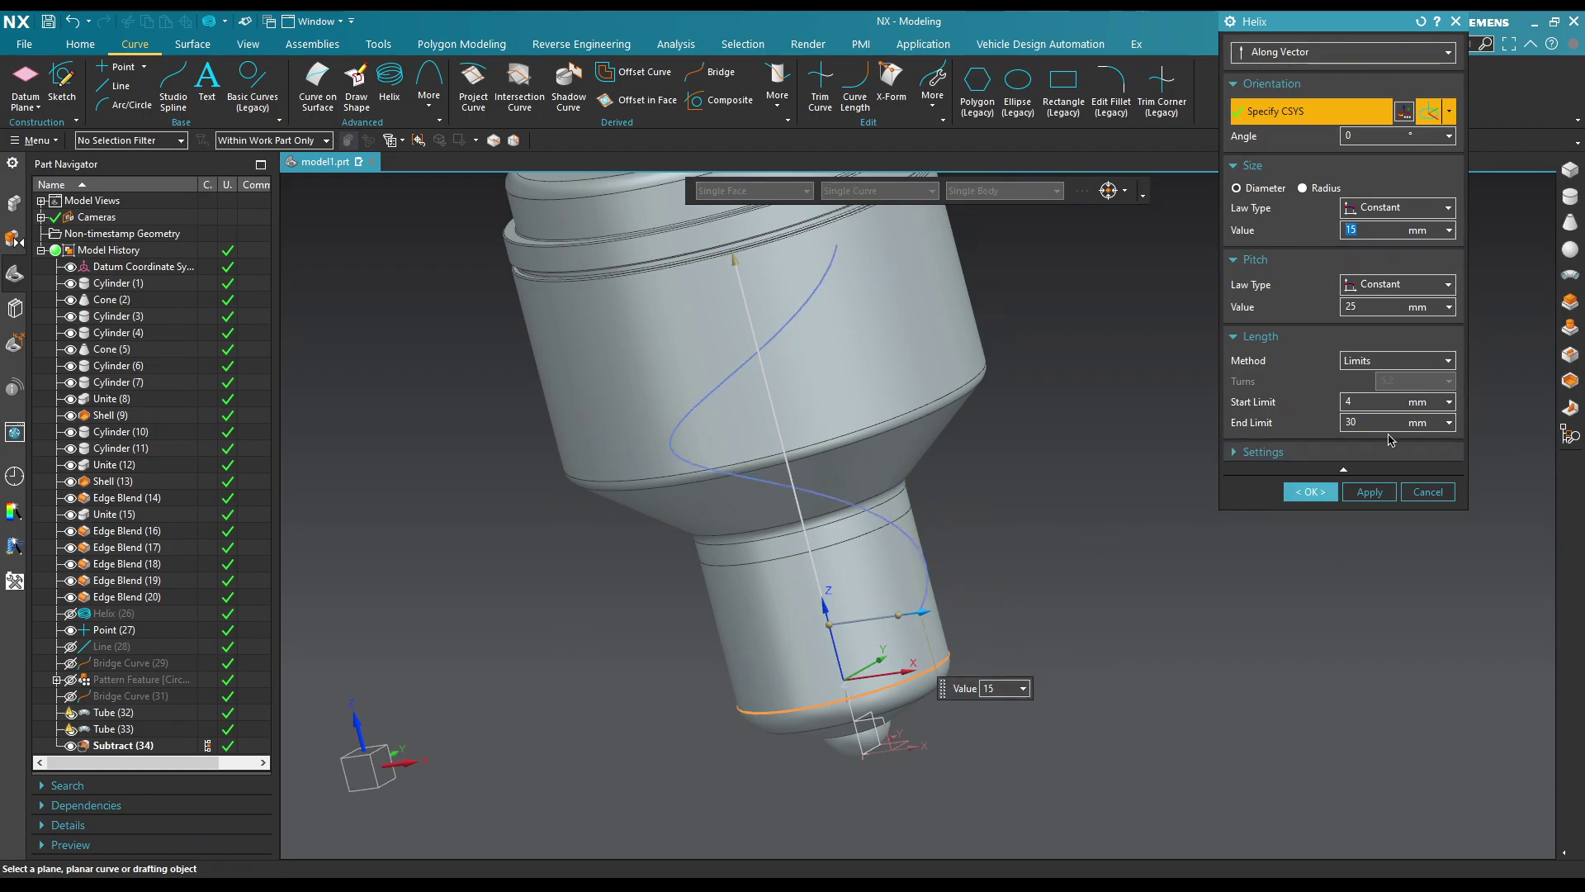
{"action": "left_click", "coordinate": [1337, 423]}
{"action": "type", "text": "10"}
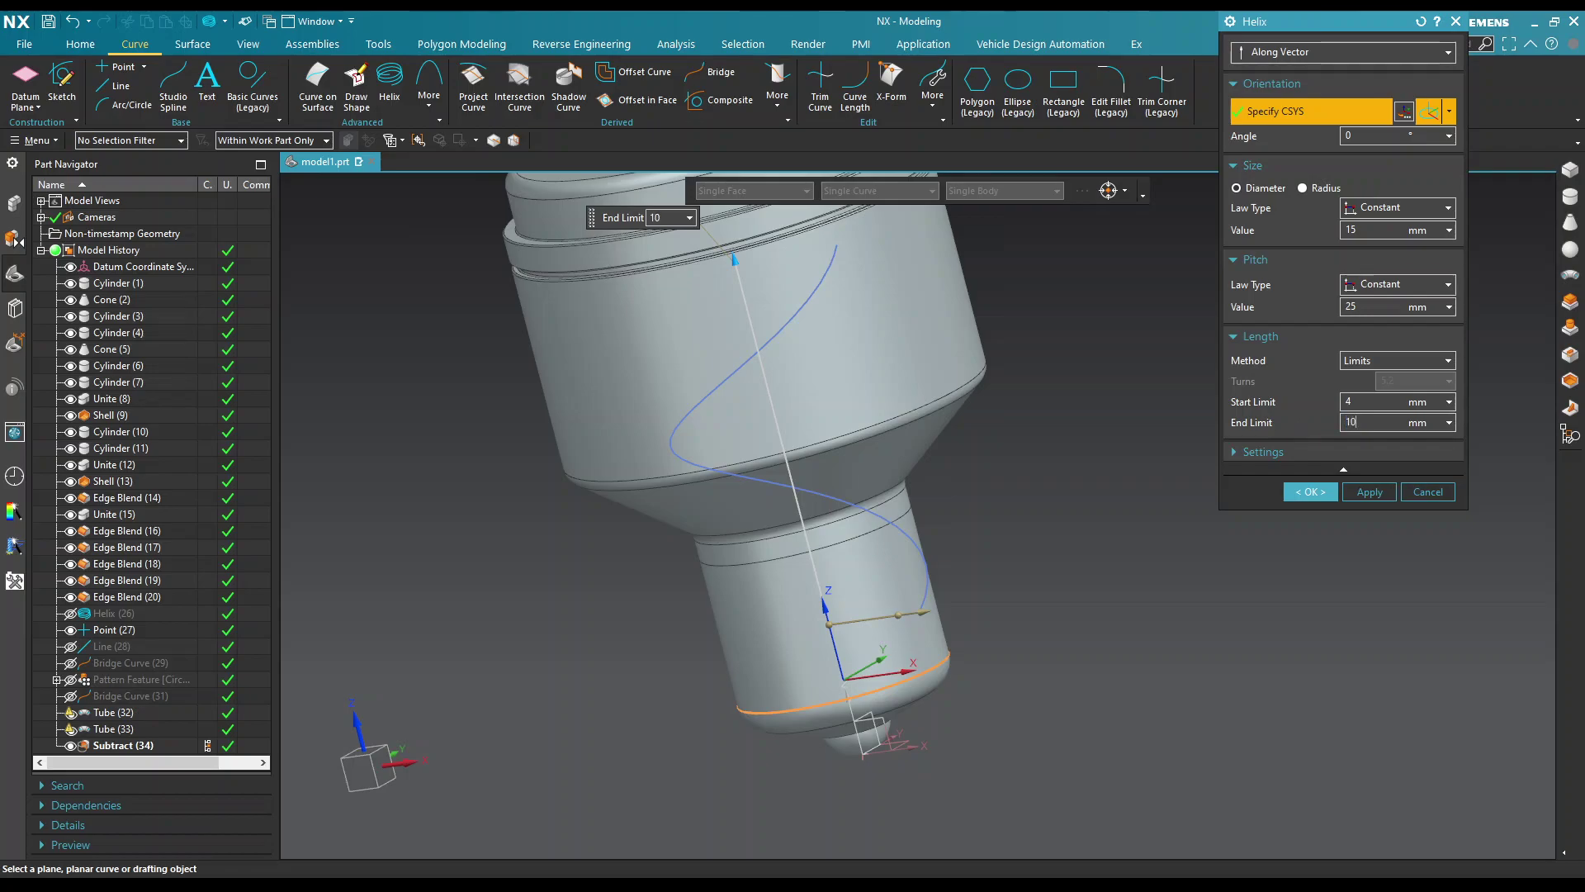
{"action": "key", "text": "Return"}
{"action": "mouse_move", "coordinate": [1097, 524]}
{"action": "middle_mouse_down"}
{"action": "mouse_move", "coordinate": [1051, 503]}
{"action": "mouse_move", "coordinate": [1044, 527]}
{"action": "mouse_move", "coordinate": [1116, 502]}
{"action": "middle_mouse_up"}
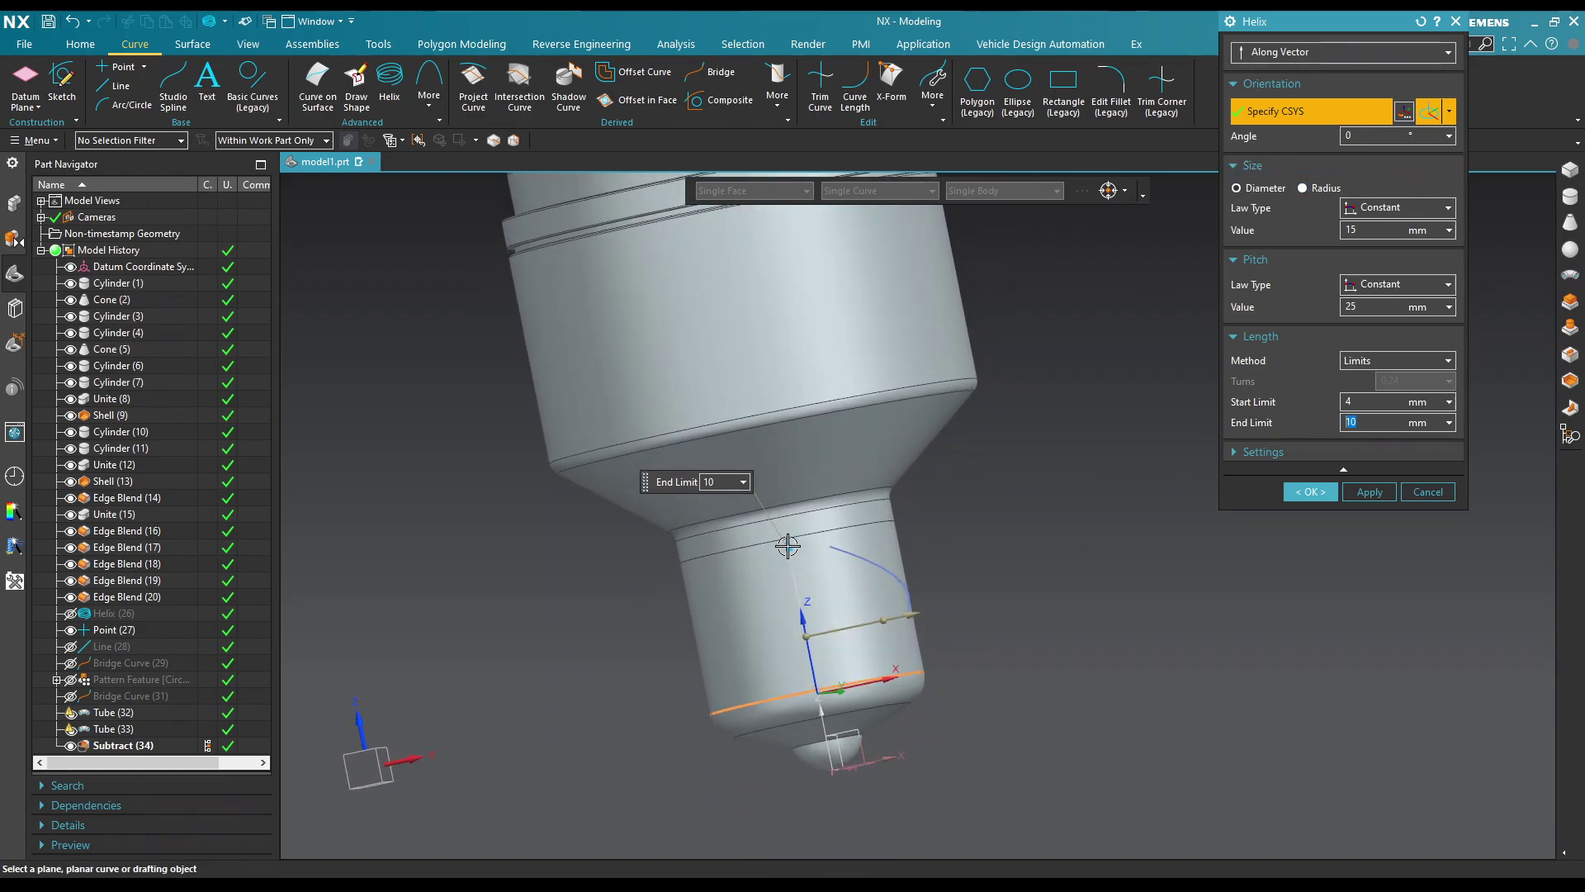
{"action": "mouse_move", "coordinate": [789, 547]}
{"action": "left_mouse_down"}
{"action": "mouse_move", "coordinate": [793, 429]}
{"action": "mouse_move", "coordinate": [792, 474]}
{"action": "left_mouse_up"}
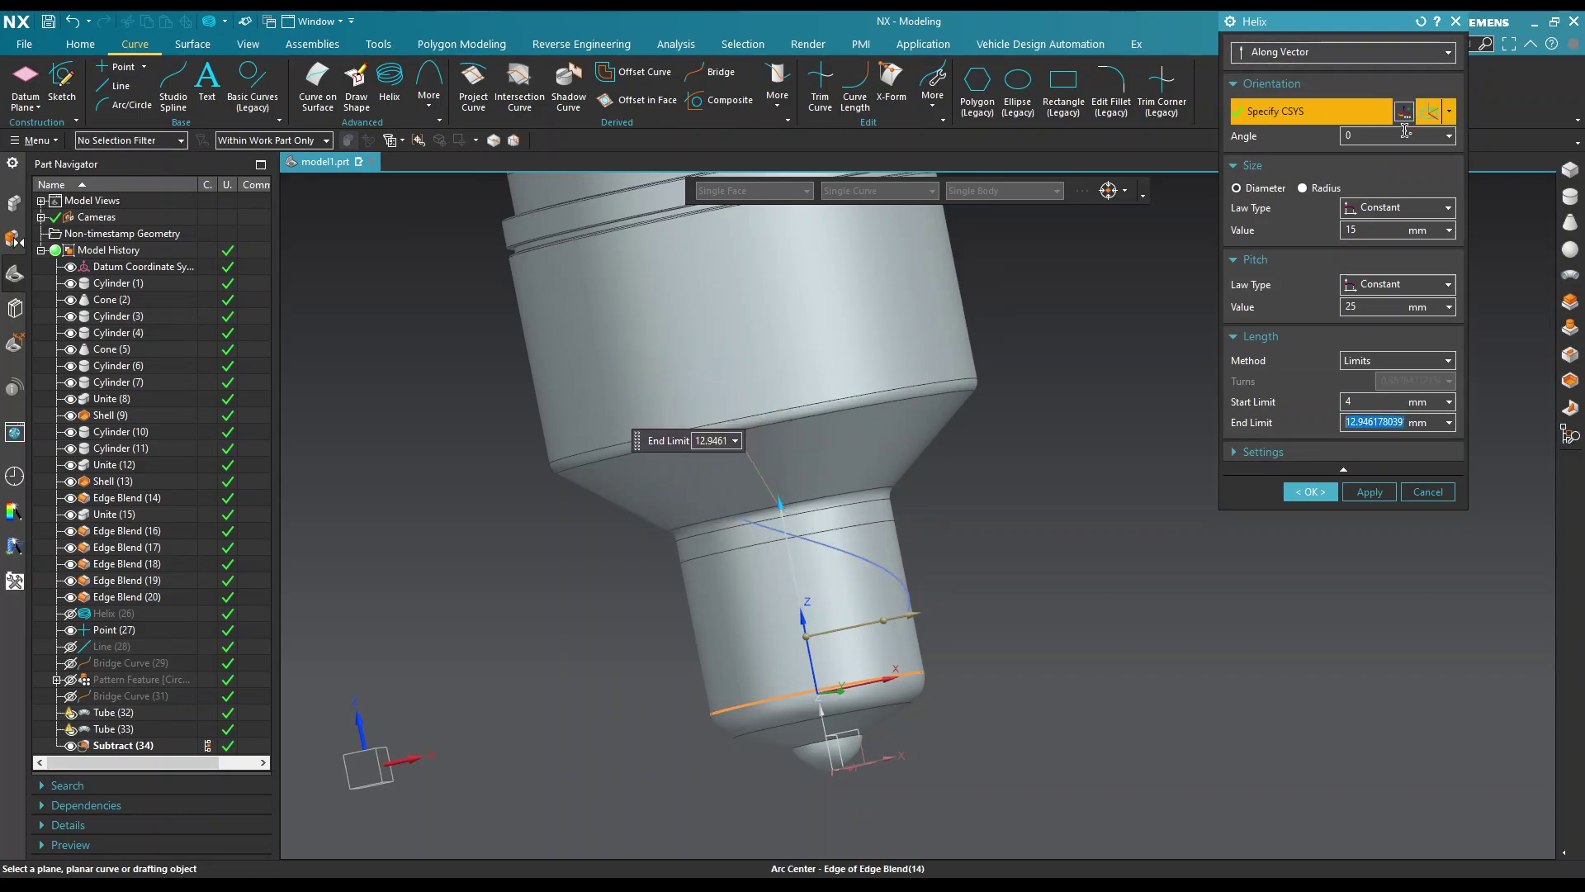
{"action": "key", "text": "Escape"}
Step: Redefine the helix axis on the cap's bottom edge, then discard the trial helix
{"action": "left_click", "coordinate": [919, 676]}
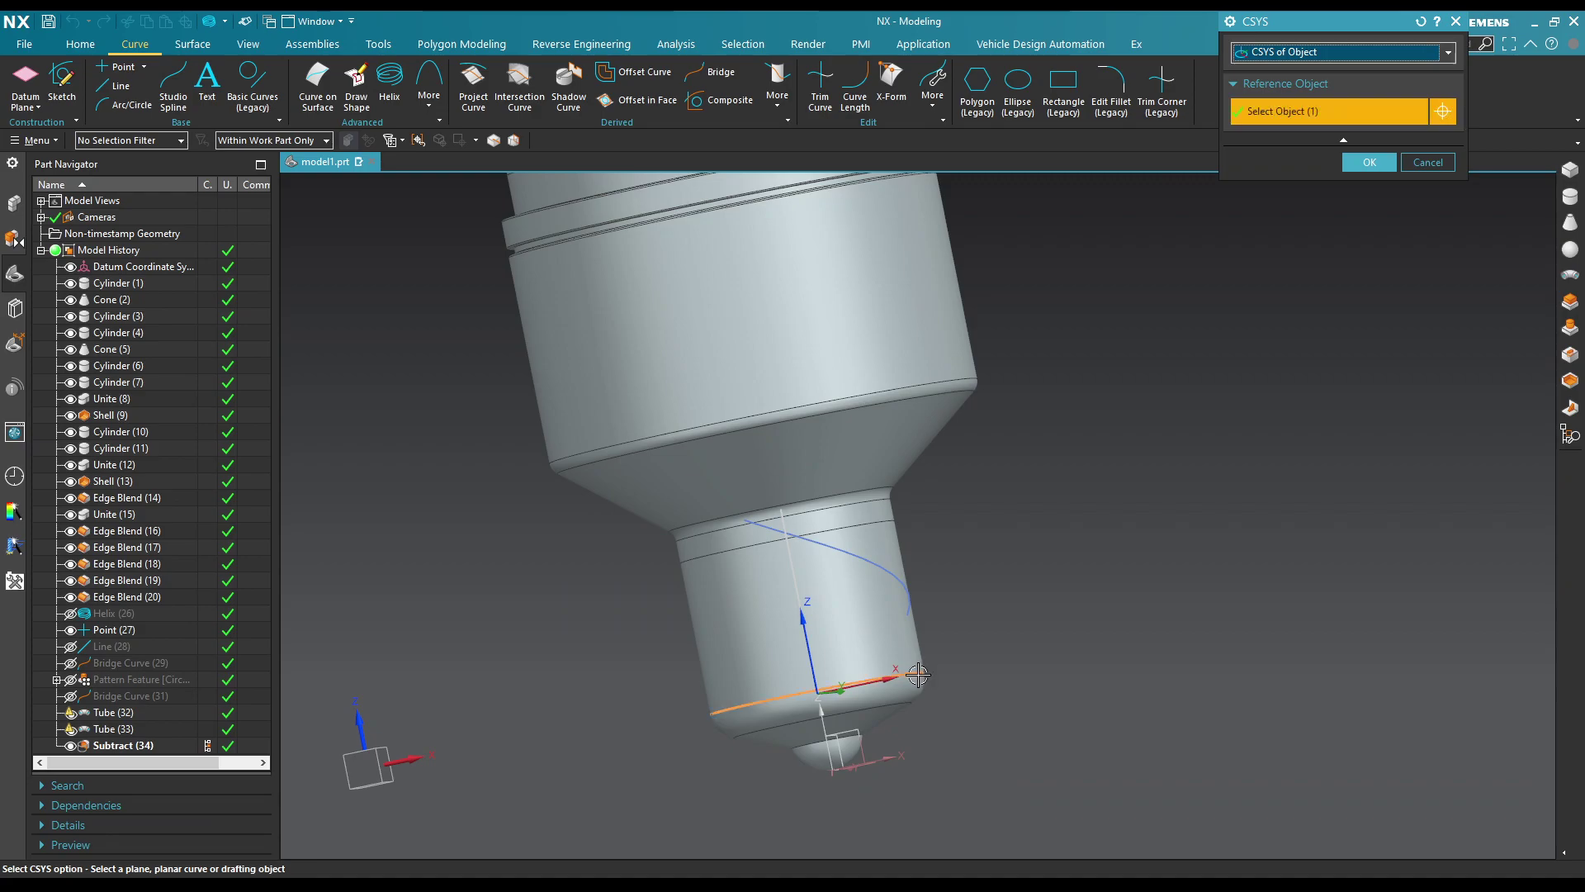
{"action": "middle_click_drag", "start_coordinate": [1062, 559], "coordinate": [927, 624]}
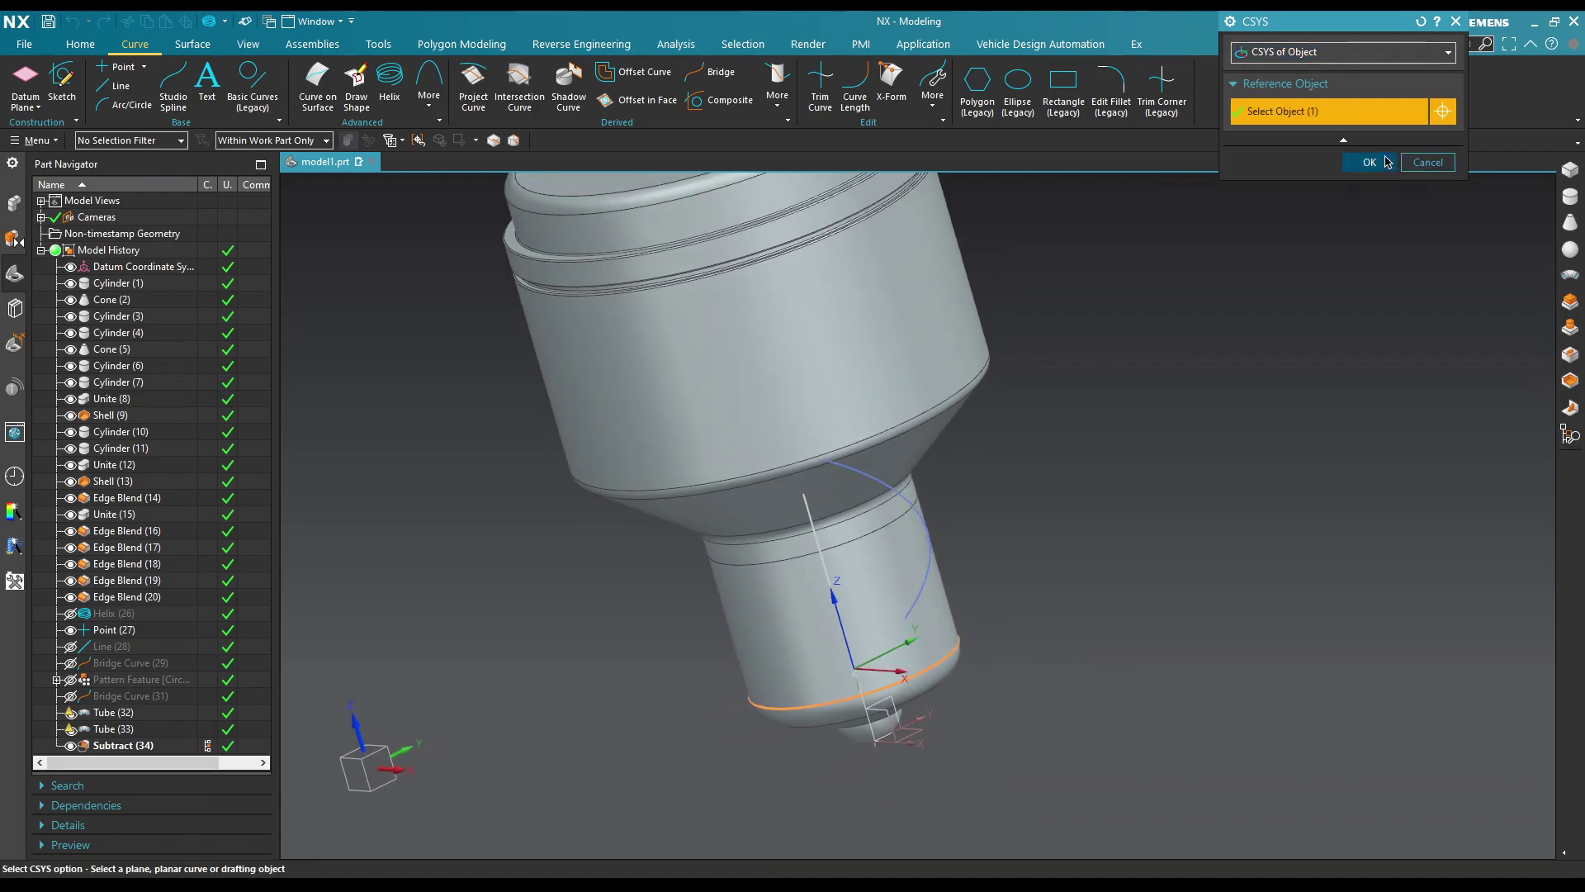
{"action": "left_click", "coordinate": [1386, 161]}
{"action": "mouse_move", "coordinate": [844, 618]}
{"action": "middle_mouse_down"}
{"action": "mouse_move", "coordinate": [1033, 623]}
{"action": "mouse_move", "coordinate": [846, 675]}
{"action": "middle_mouse_up"}
{"action": "middle_click_drag", "start_coordinate": [1000, 631], "coordinate": [982, 648]}
{"action": "left_click", "coordinate": [1428, 491]}
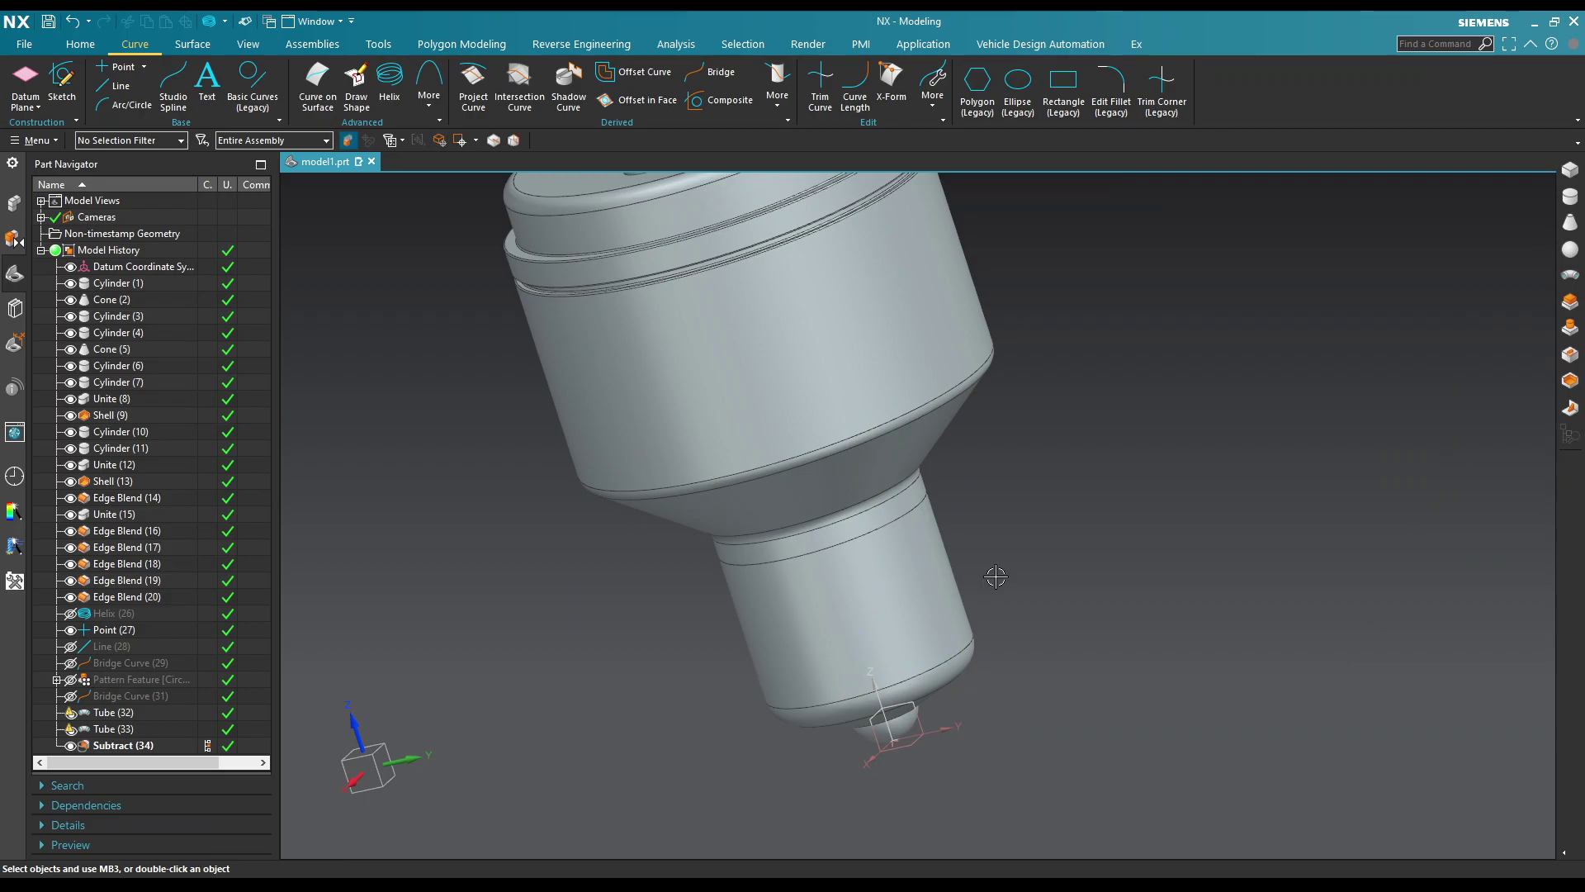
{"action": "middle_click_drag", "start_coordinate": [995, 576], "coordinate": [1082, 583]}
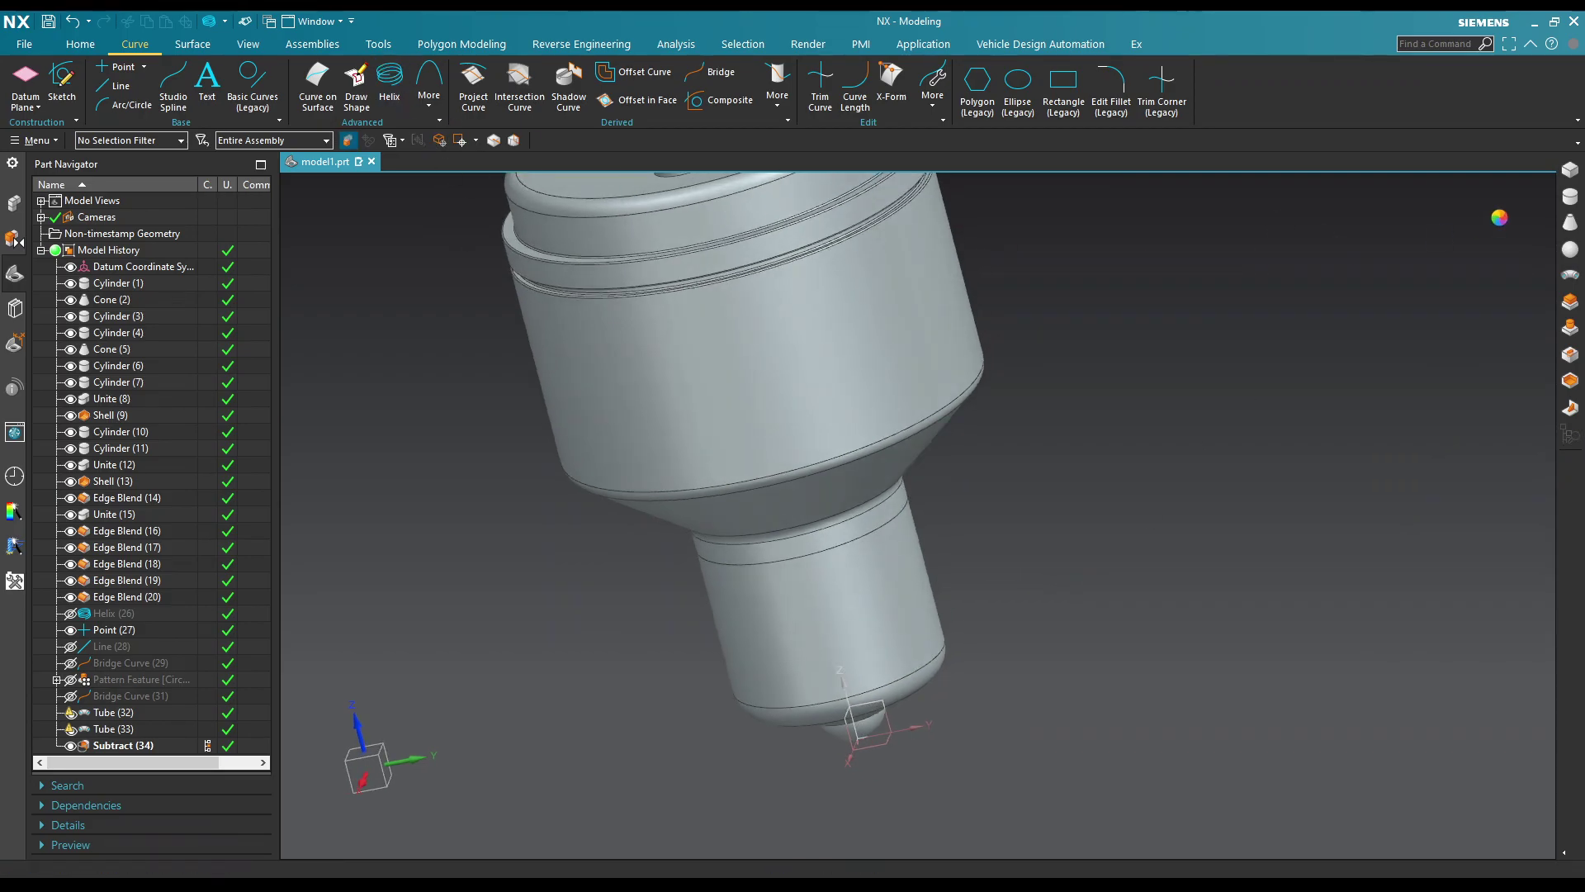
Step: Start a helix on the cap, raising its origin up the axis, with end limit 10 mm
{"action": "left_click", "coordinate": [389, 83]}
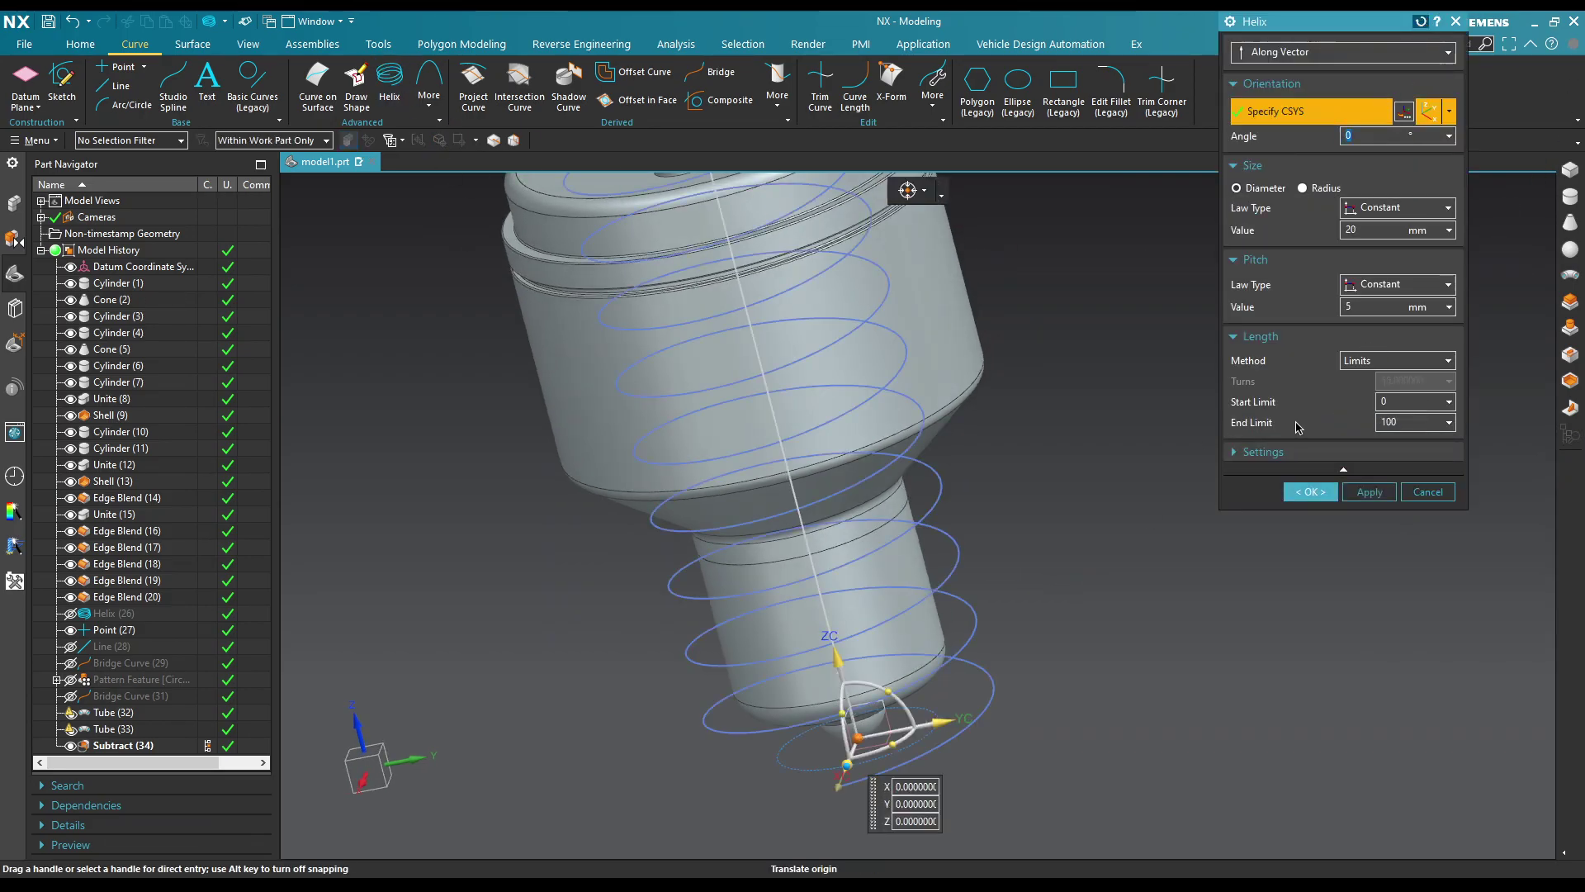
{"action": "middle_click_drag", "start_coordinate": [1066, 607], "coordinate": [1098, 578]}
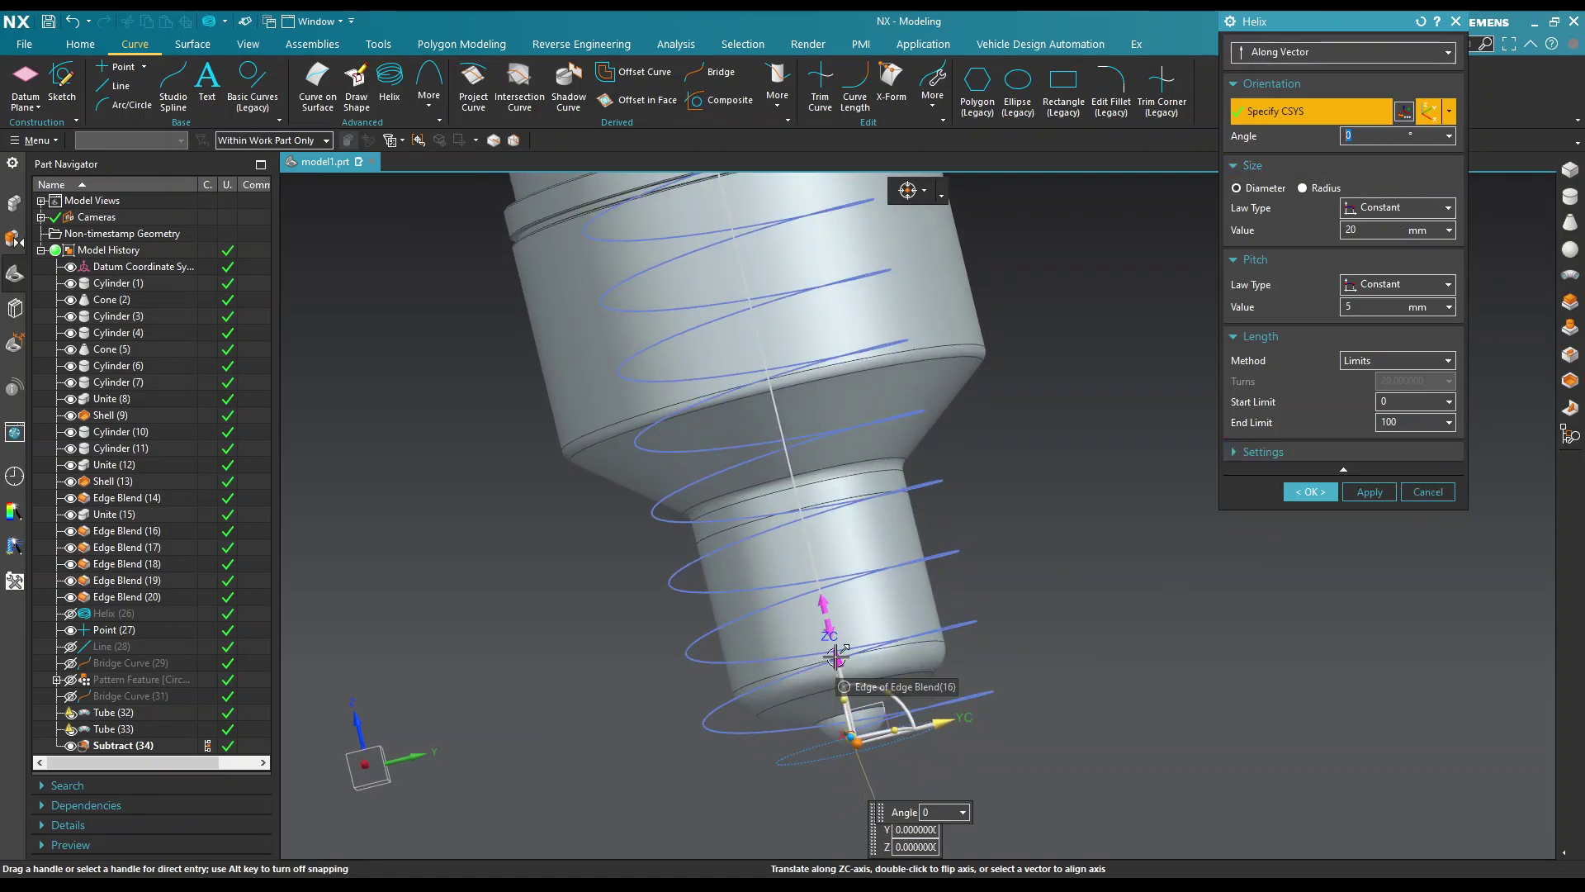
{"action": "left_click_drag", "start_coordinate": [837, 661], "coordinate": [818, 578]}
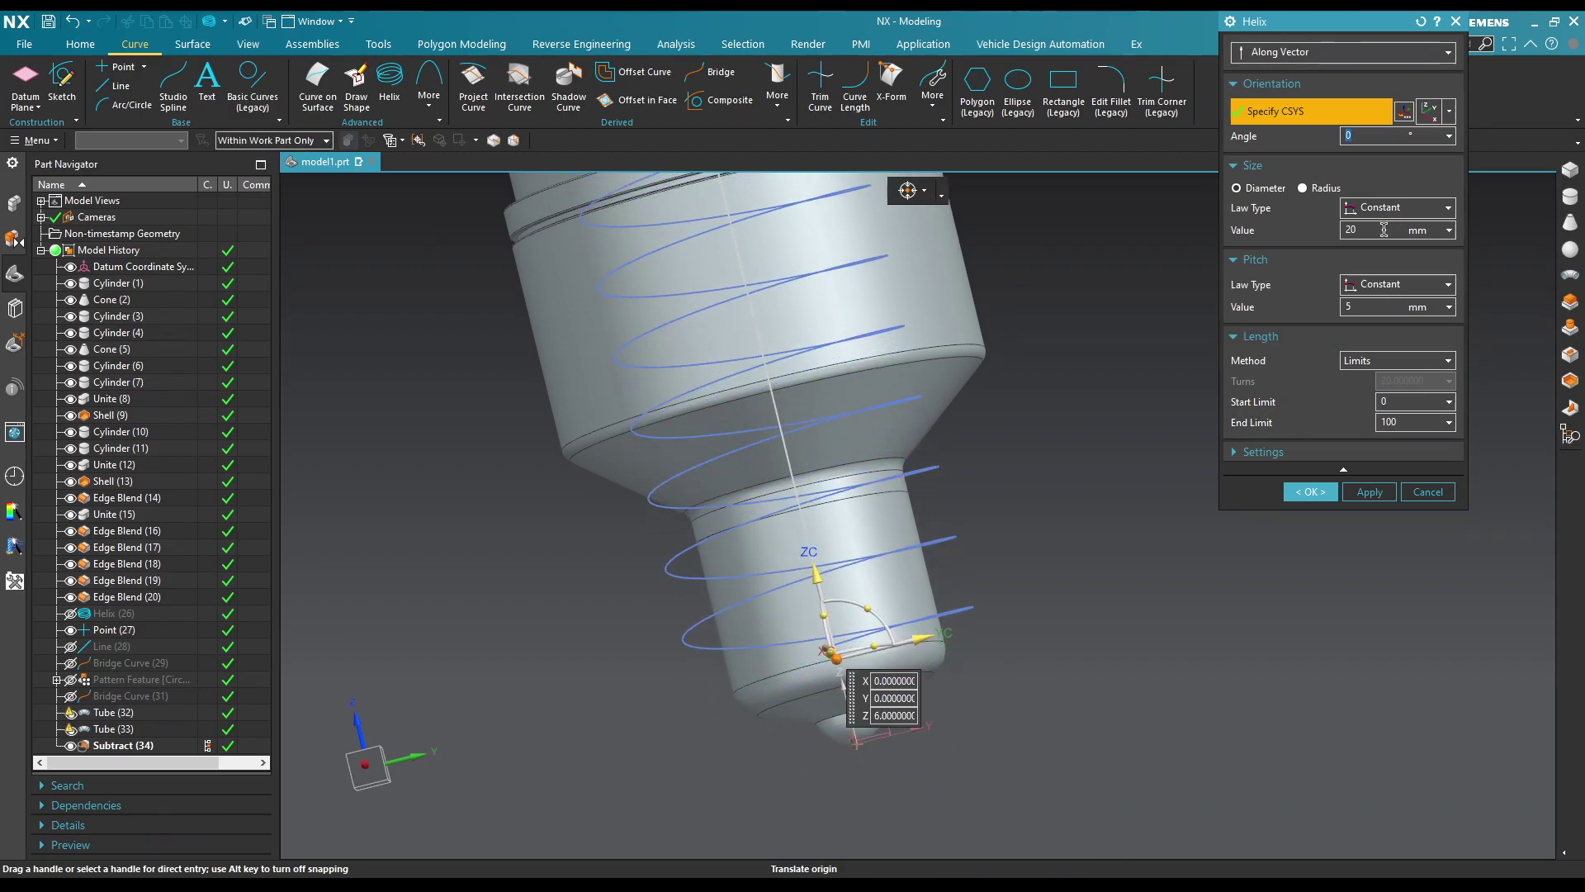
{"action": "left_click", "coordinate": [1406, 423]}
{"action": "type", "text": "1"}
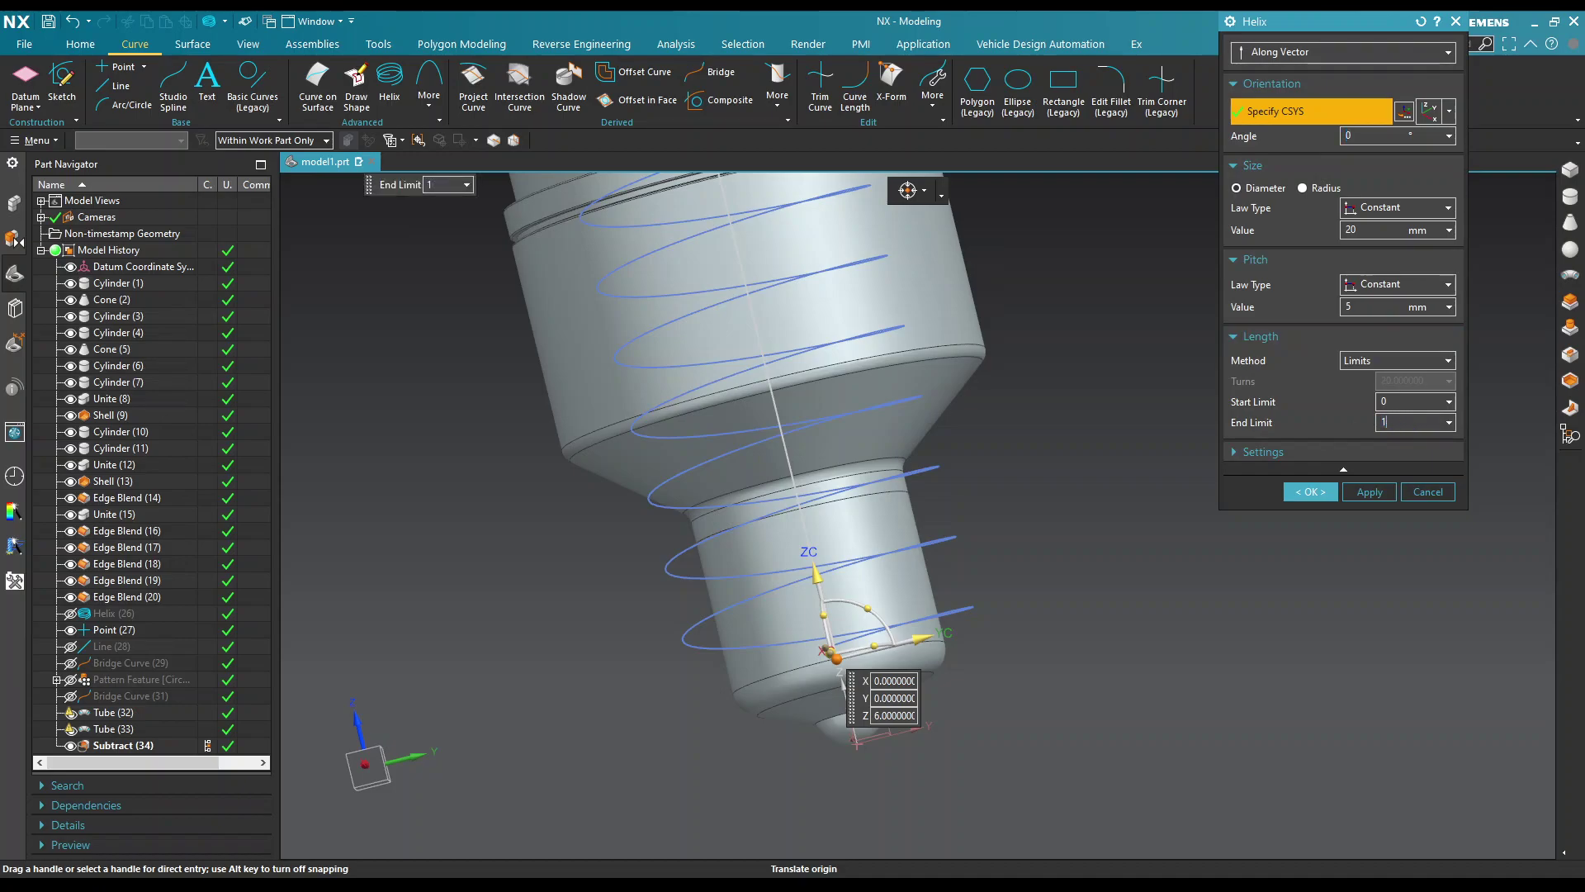
{"action": "type", "text": "0"}
{"action": "key", "text": "Return"}
{"action": "middle_click_drag", "start_coordinate": [1047, 506], "coordinate": [1016, 533]}
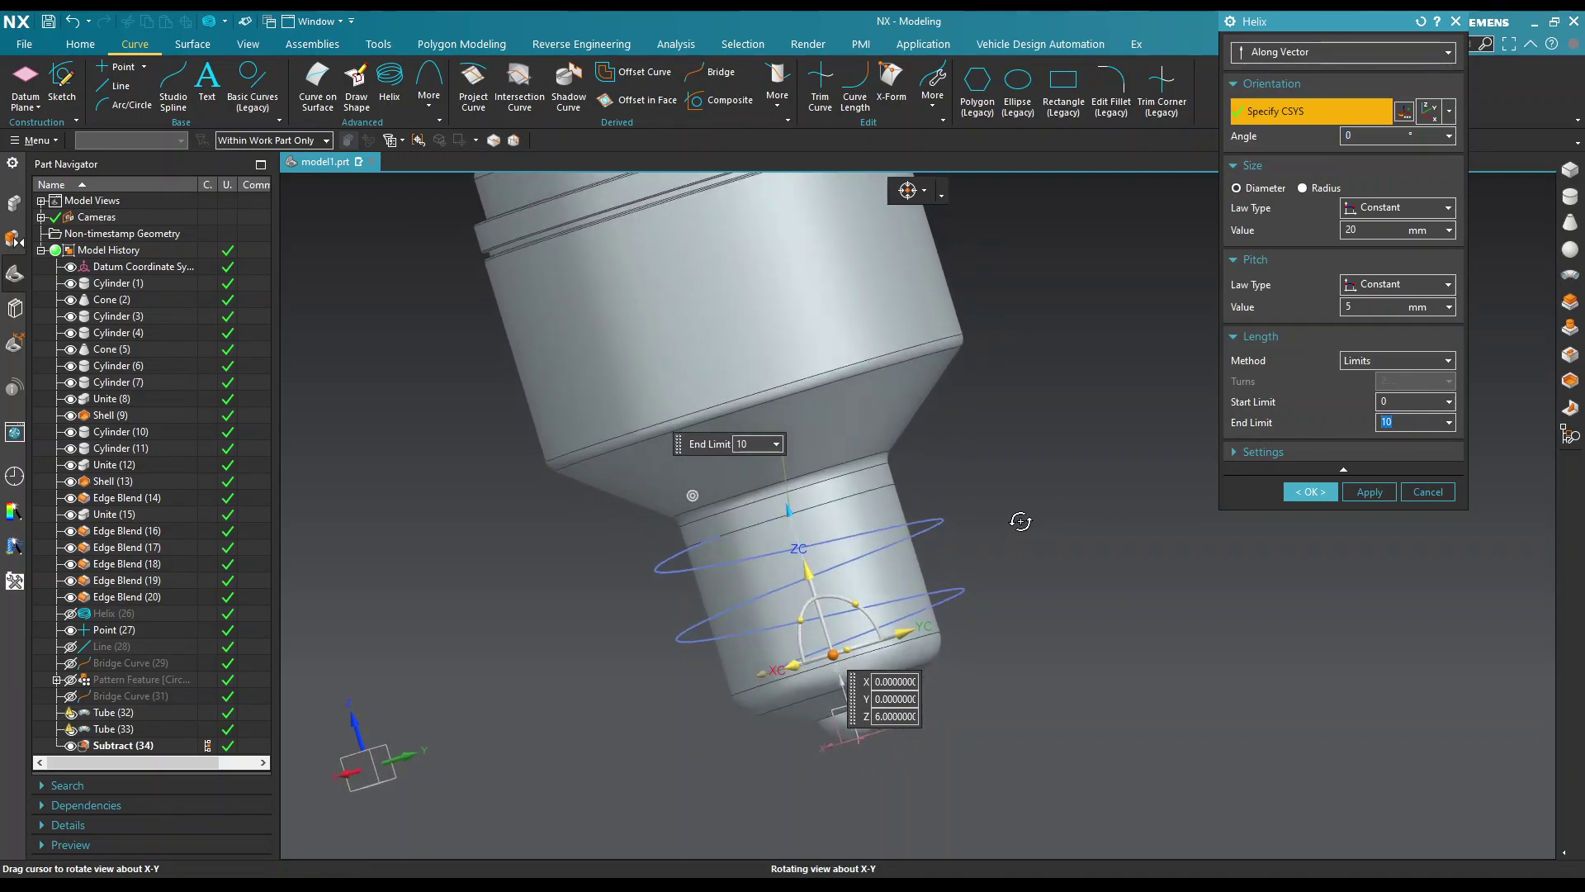
{"action": "middle_click_drag", "start_coordinate": [1016, 533], "coordinate": [1029, 527]}
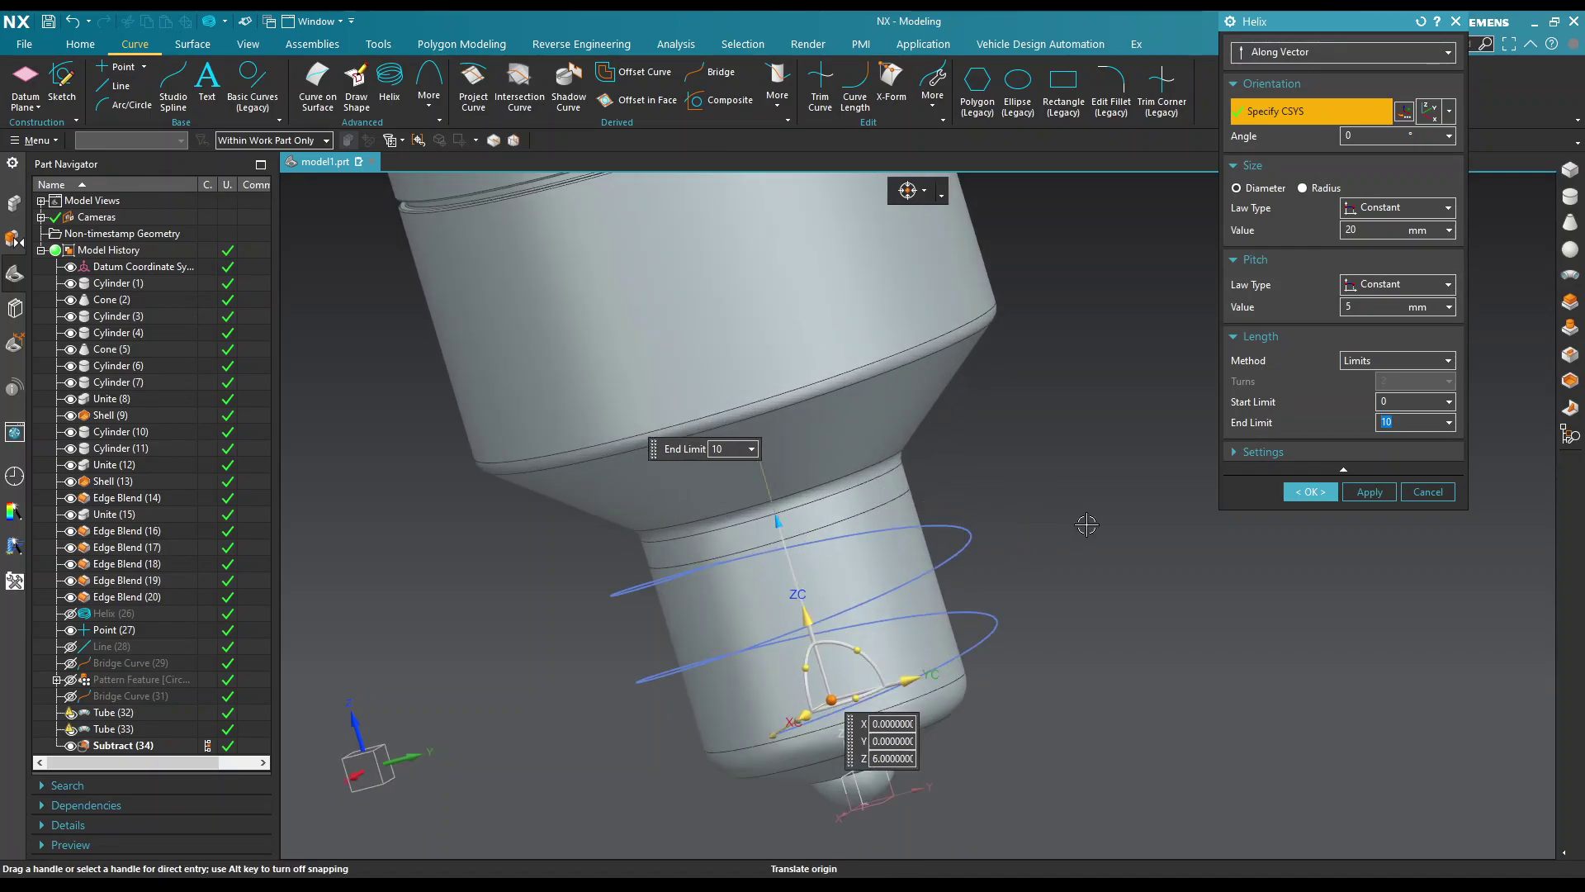
{"action": "middle_click_drag", "start_coordinate": [868, 487], "coordinate": [1051, 520]}
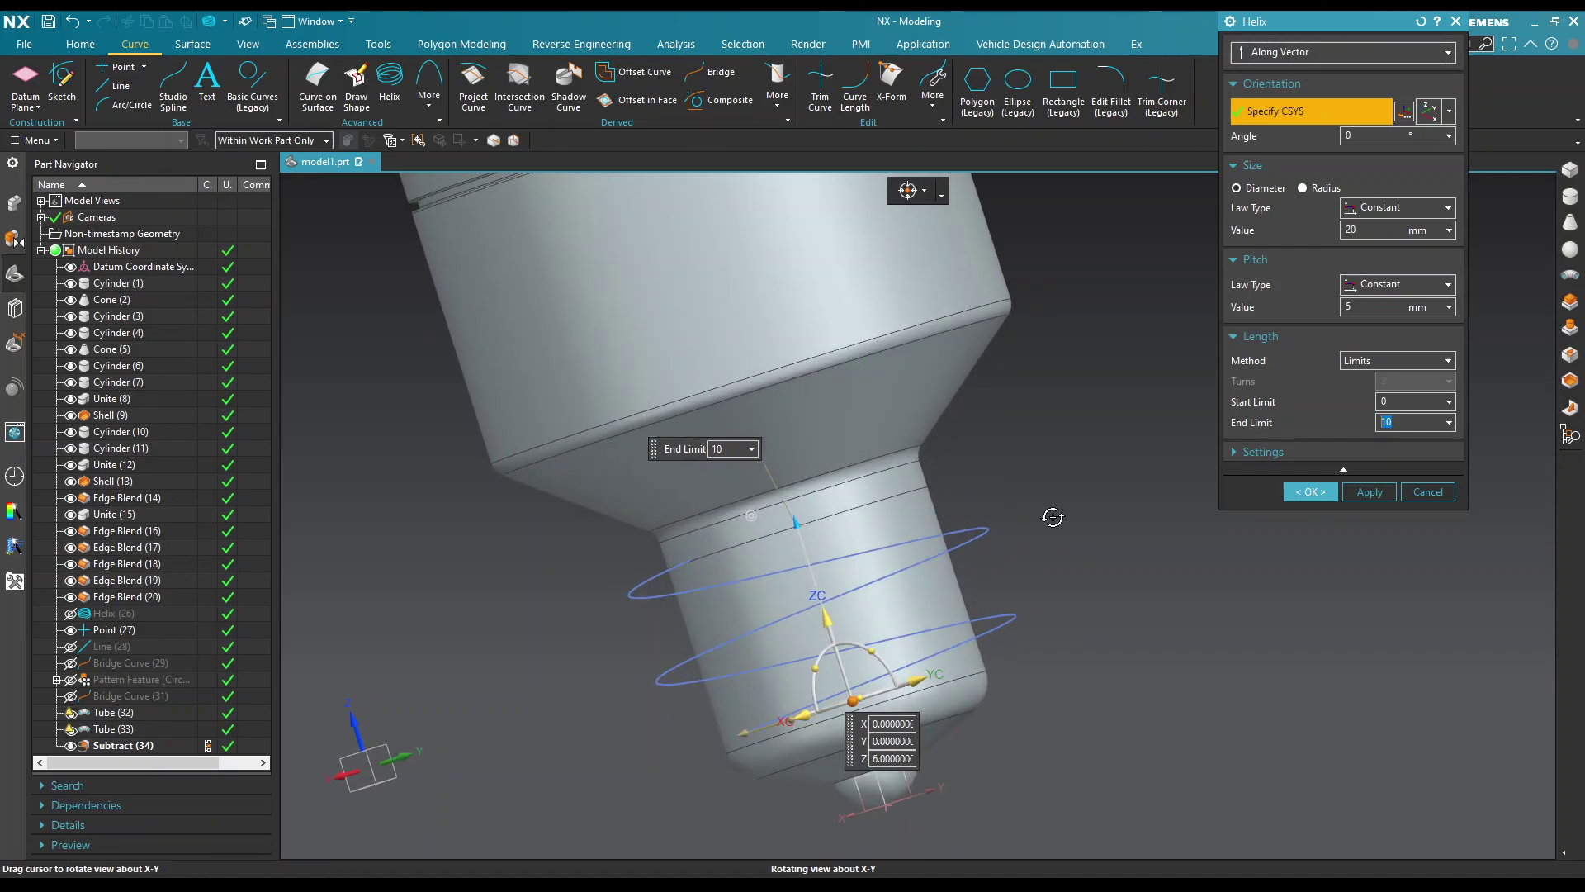
Step: Set the helix pitch to 4 mm and diameter to 15 mm, then create it
{"action": "left_click", "coordinate": [1367, 308]}
{"action": "type", "text": "4"}
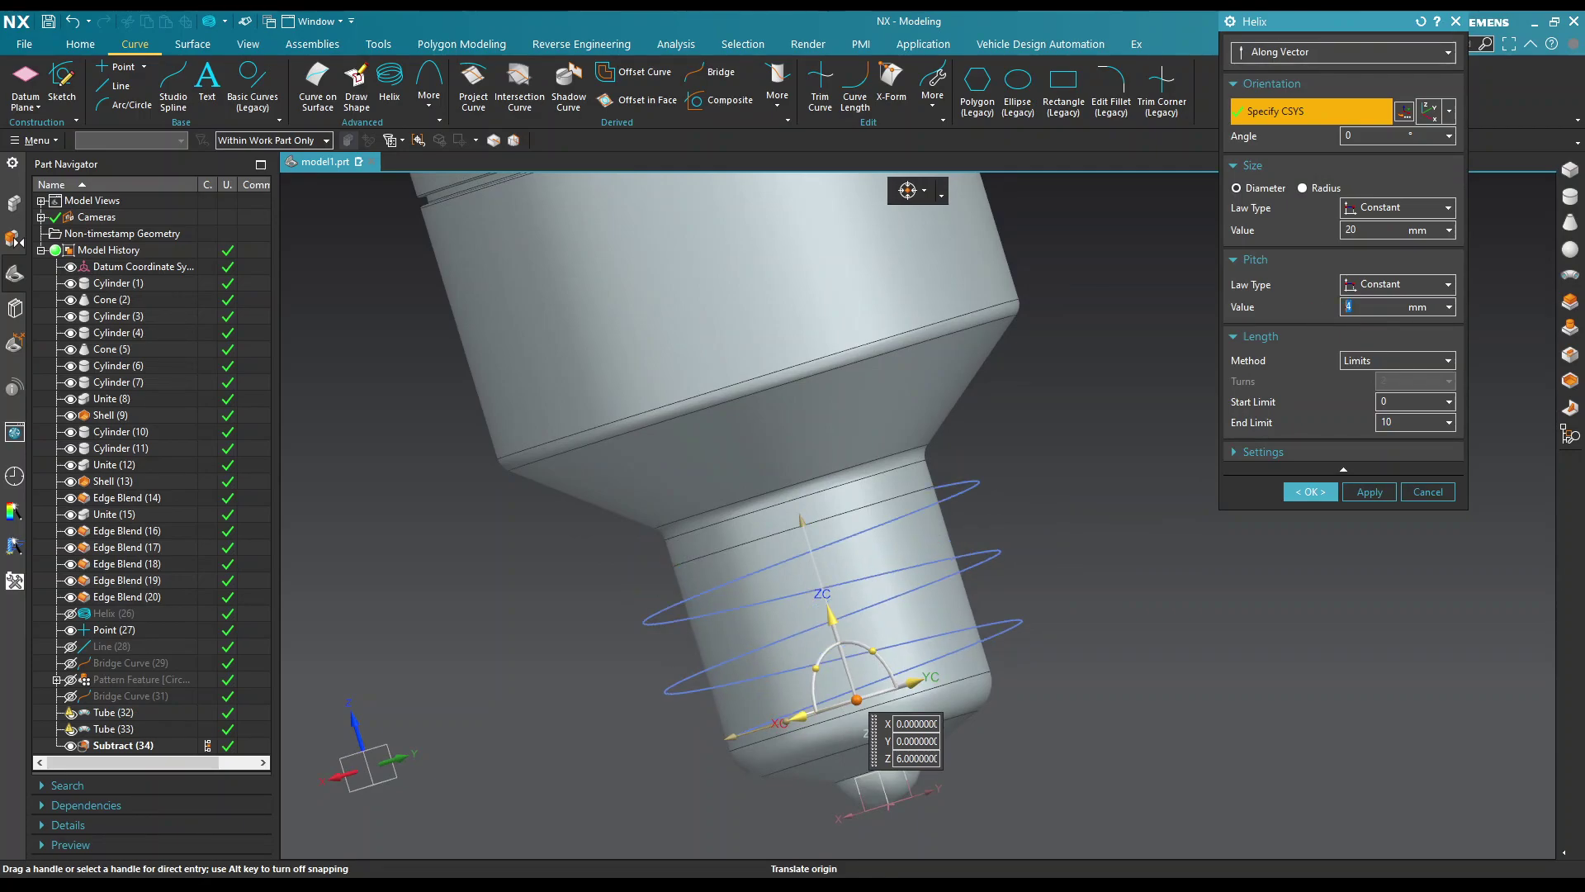
{"action": "middle_click_drag", "start_coordinate": [1192, 487], "coordinate": [1090, 579]}
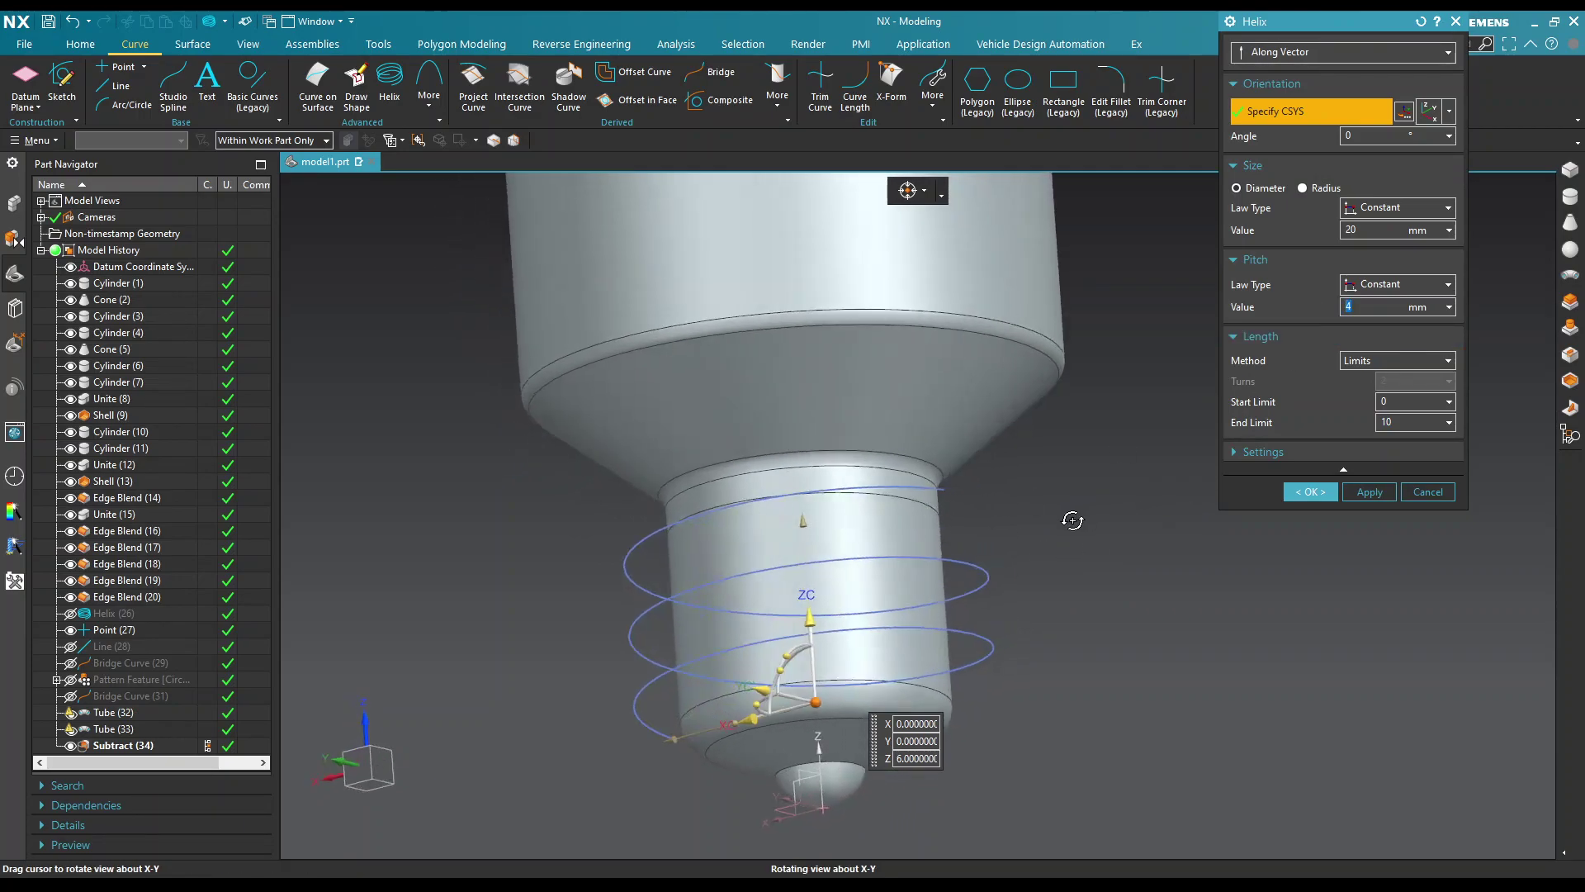
{"action": "left_click", "coordinate": [1385, 231]}
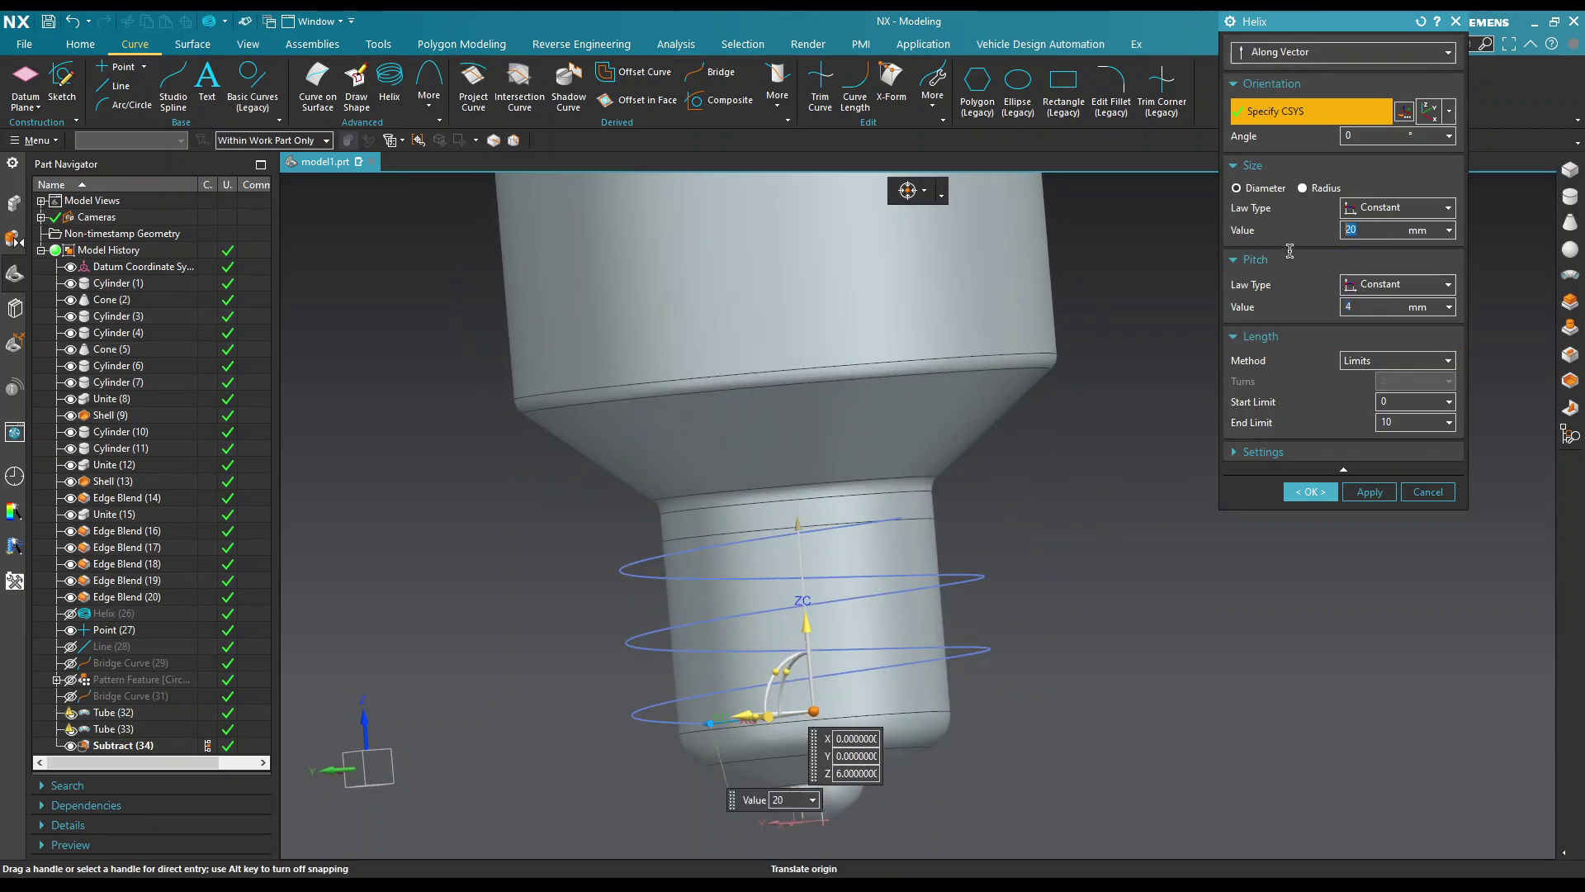
{"action": "type", "text": "15"}
{"action": "key", "text": "Return"}
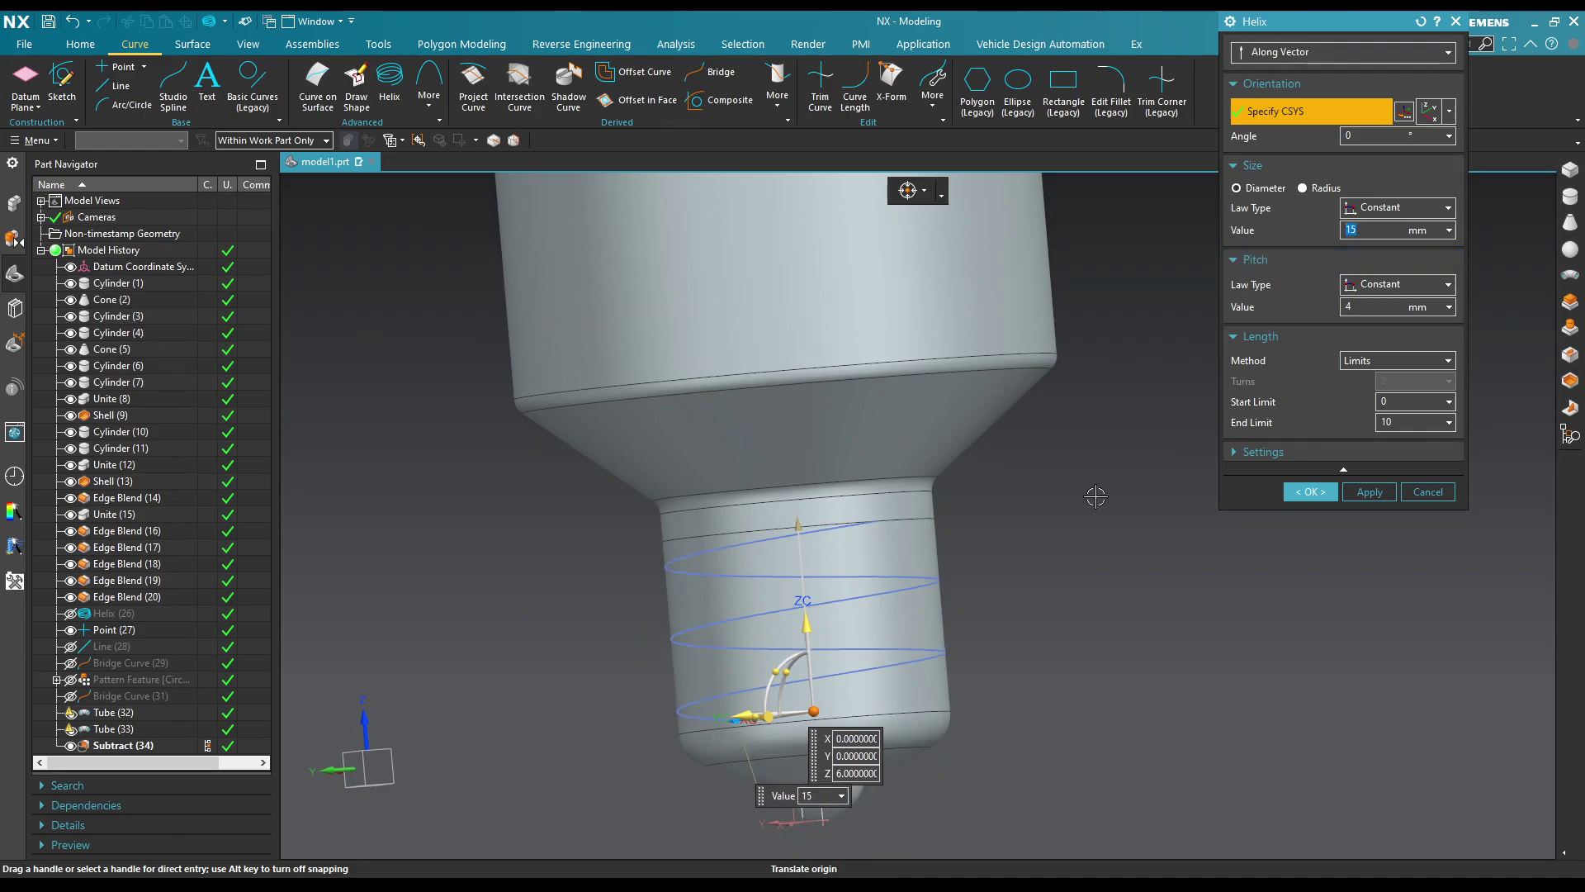
{"action": "middle_click_drag", "start_coordinate": [1096, 496], "coordinate": [1023, 505]}
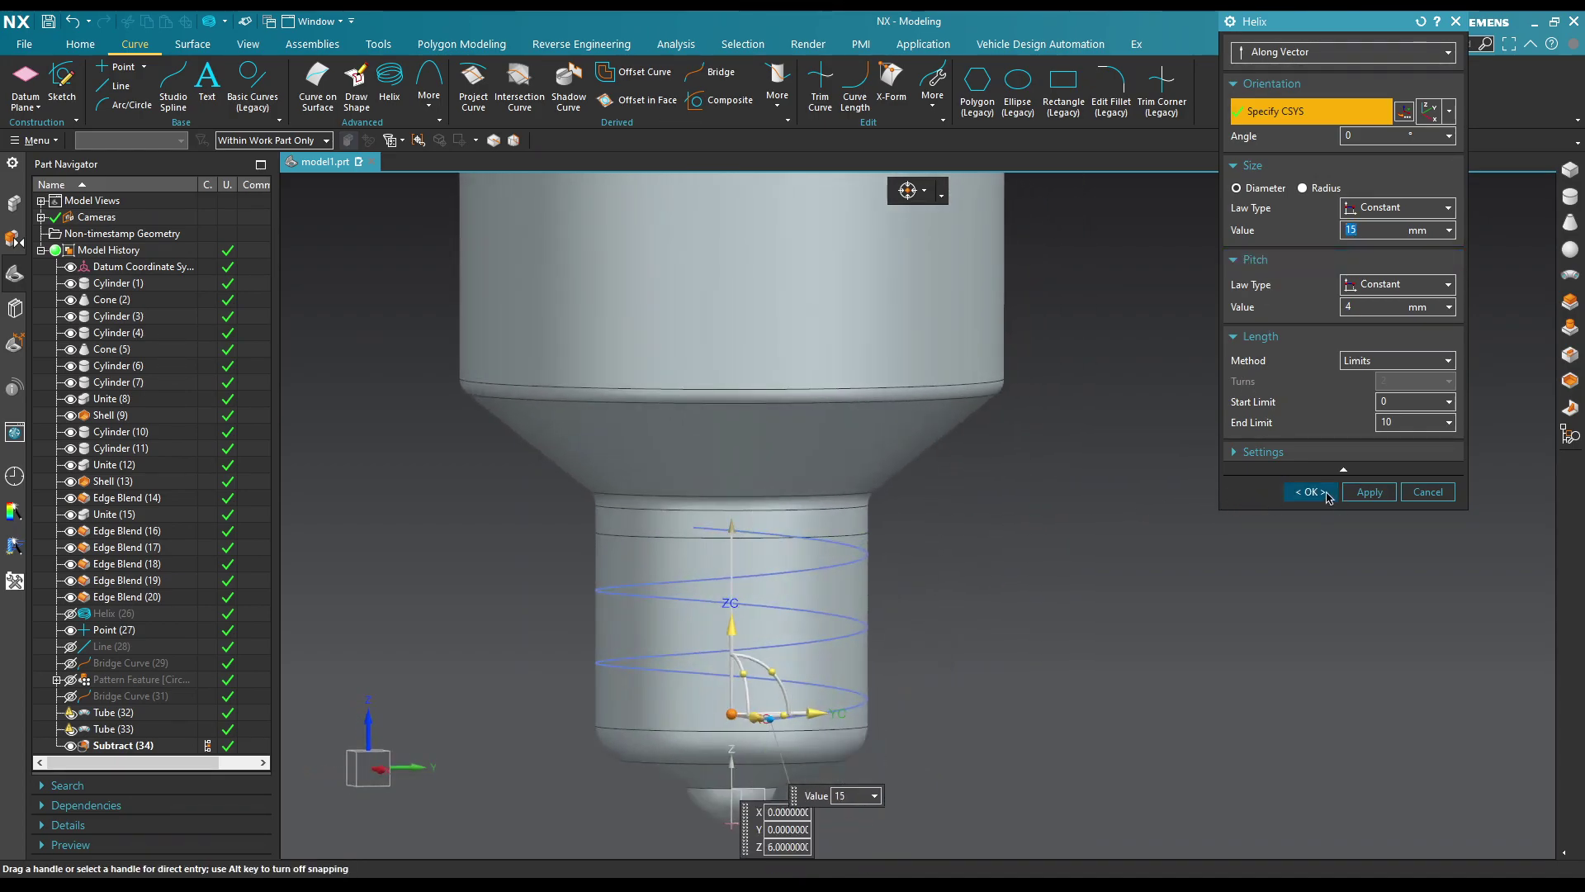
{"action": "left_click", "coordinate": [1329, 496]}
Step: Sweep a 1.5 mm-diameter tube along the cap helix, previewing the result before creating it
{"action": "left_click", "coordinate": [1569, 269]}
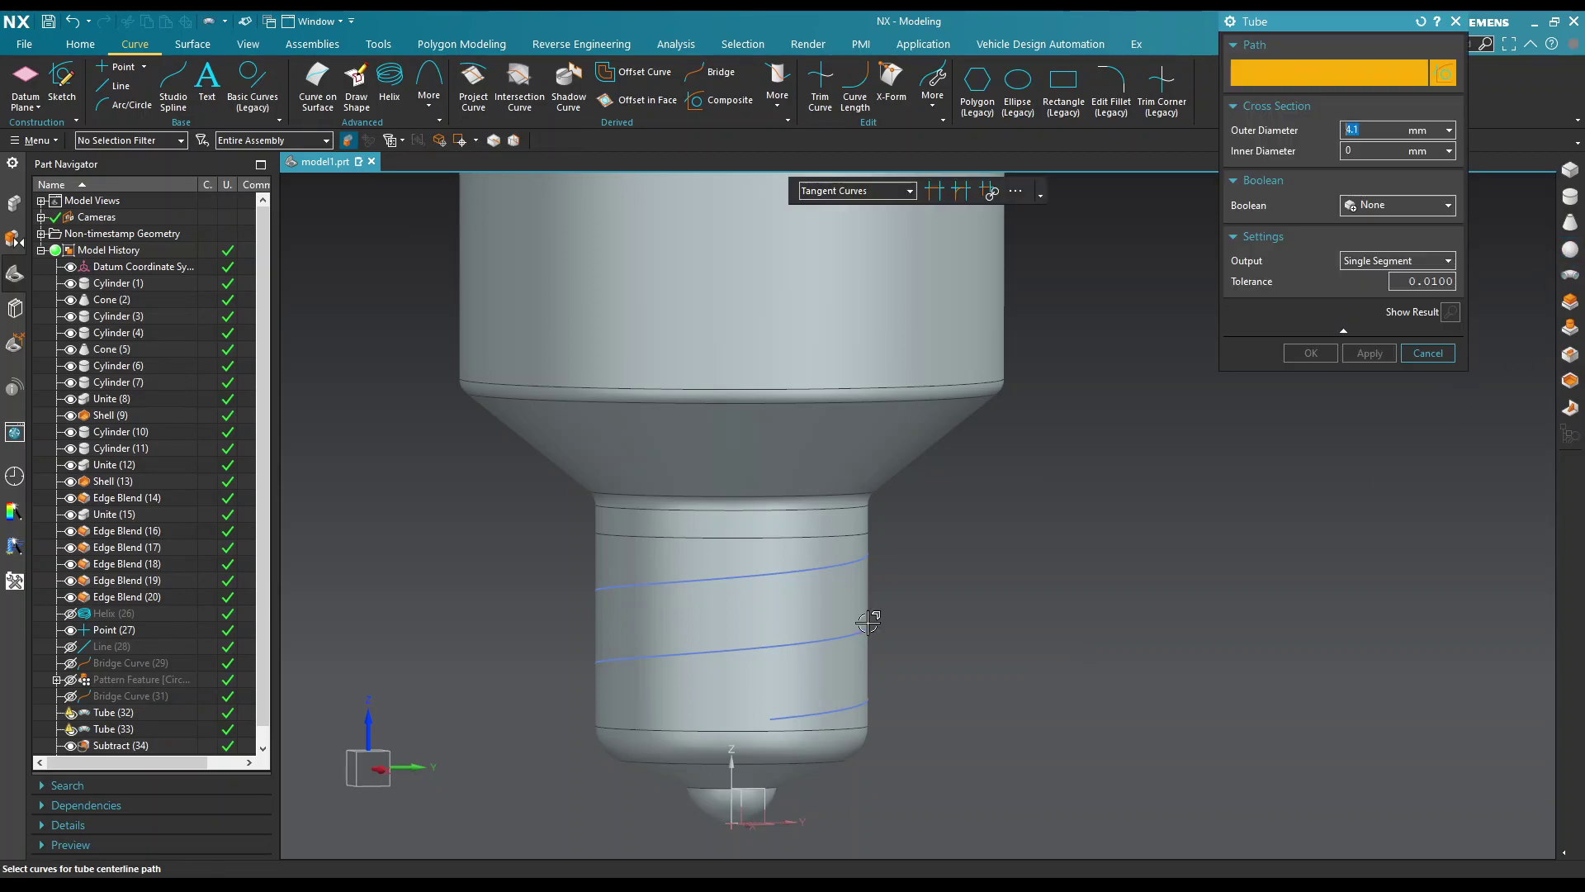
{"action": "left_click", "coordinate": [816, 647]}
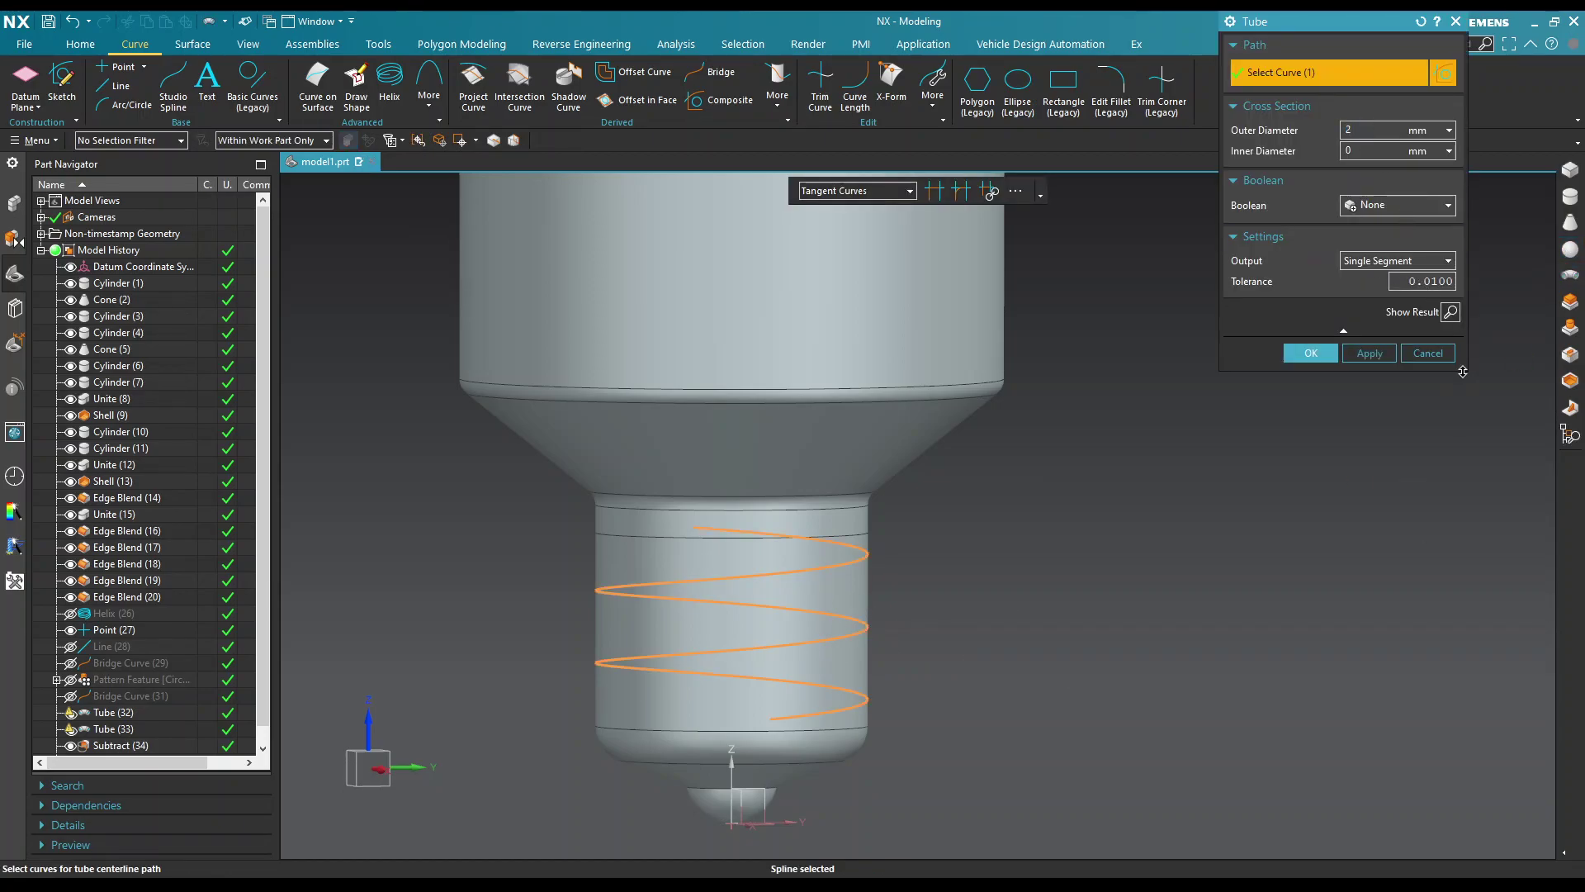
{"action": "left_click", "coordinate": [1451, 312]}
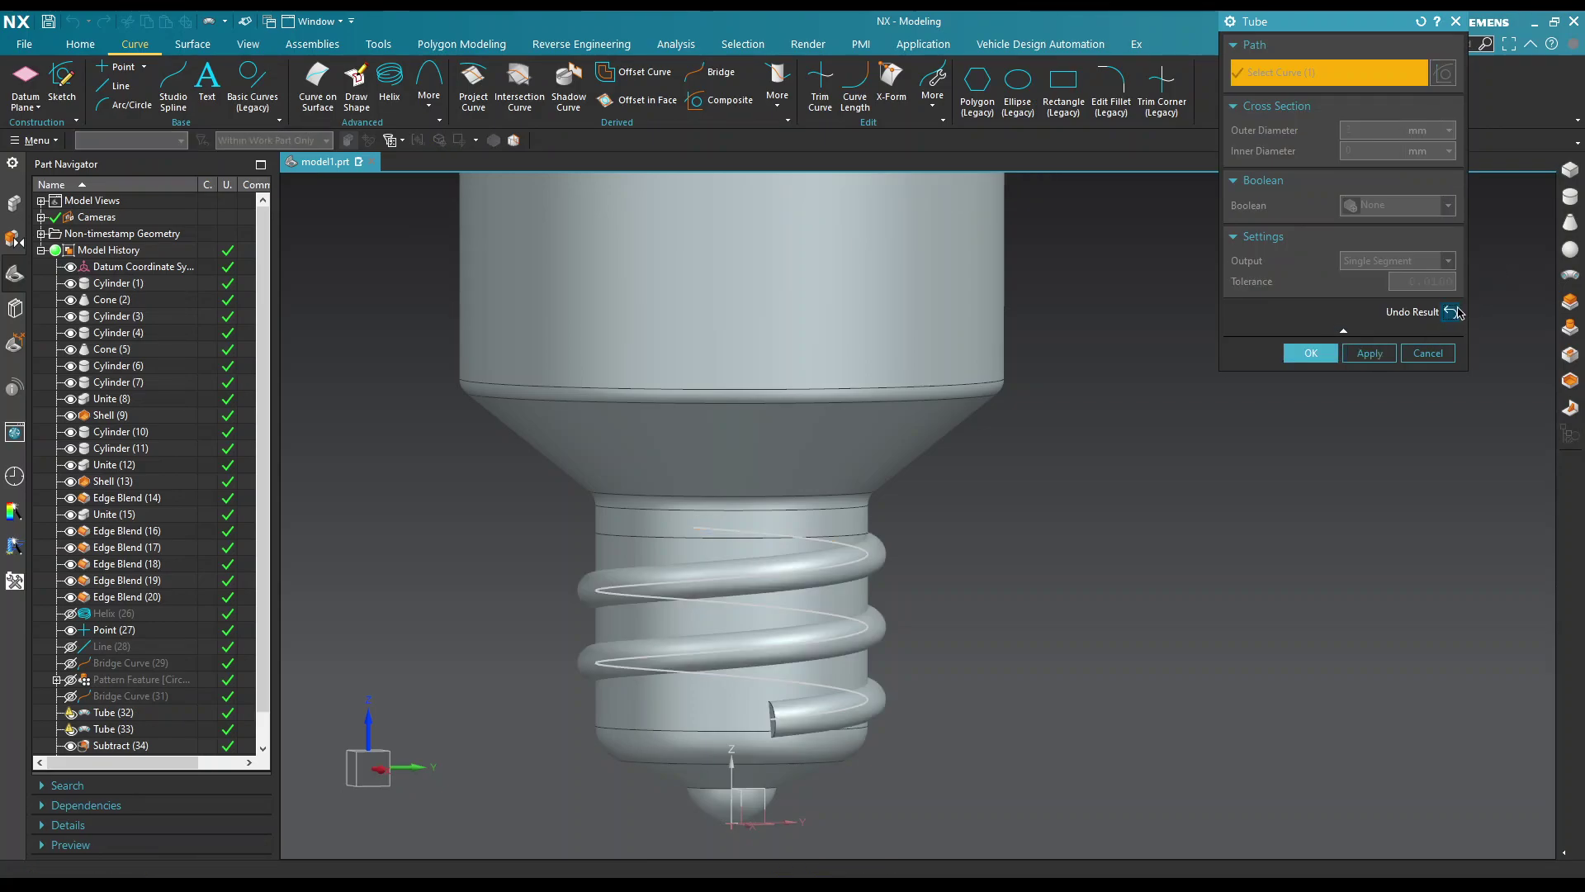
{"action": "mouse_move", "coordinate": [1054, 538]}
{"action": "middle_mouse_down"}
{"action": "mouse_move", "coordinate": [1074, 521]}
{"action": "mouse_move", "coordinate": [1260, 505]}
{"action": "mouse_move", "coordinate": [1134, 500]}
{"action": "middle_mouse_up"}
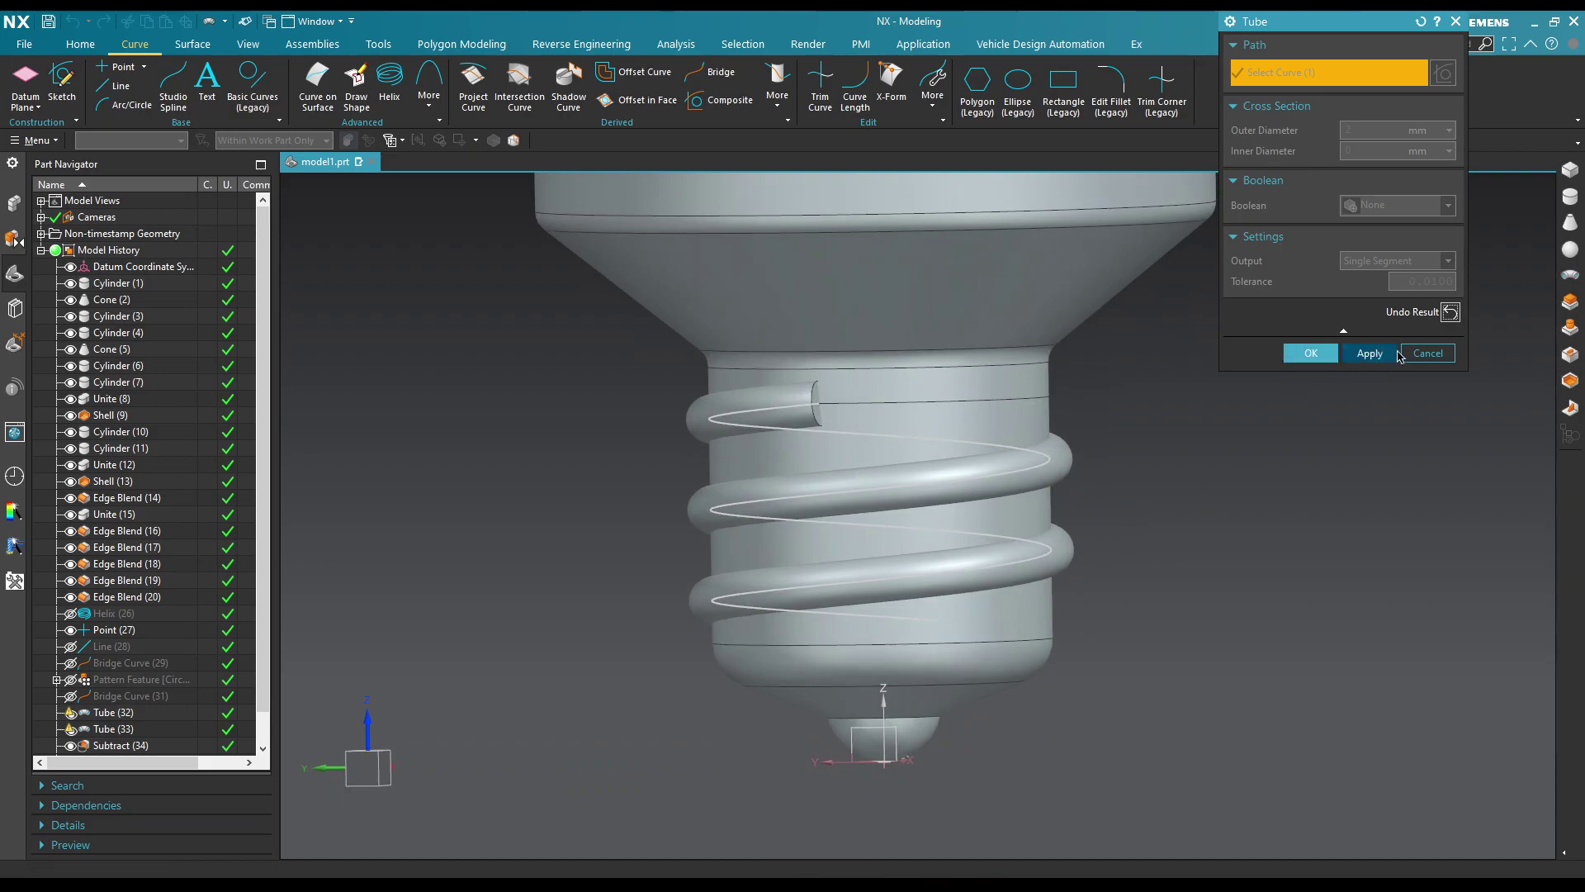
{"action": "left_click", "coordinate": [1448, 312]}
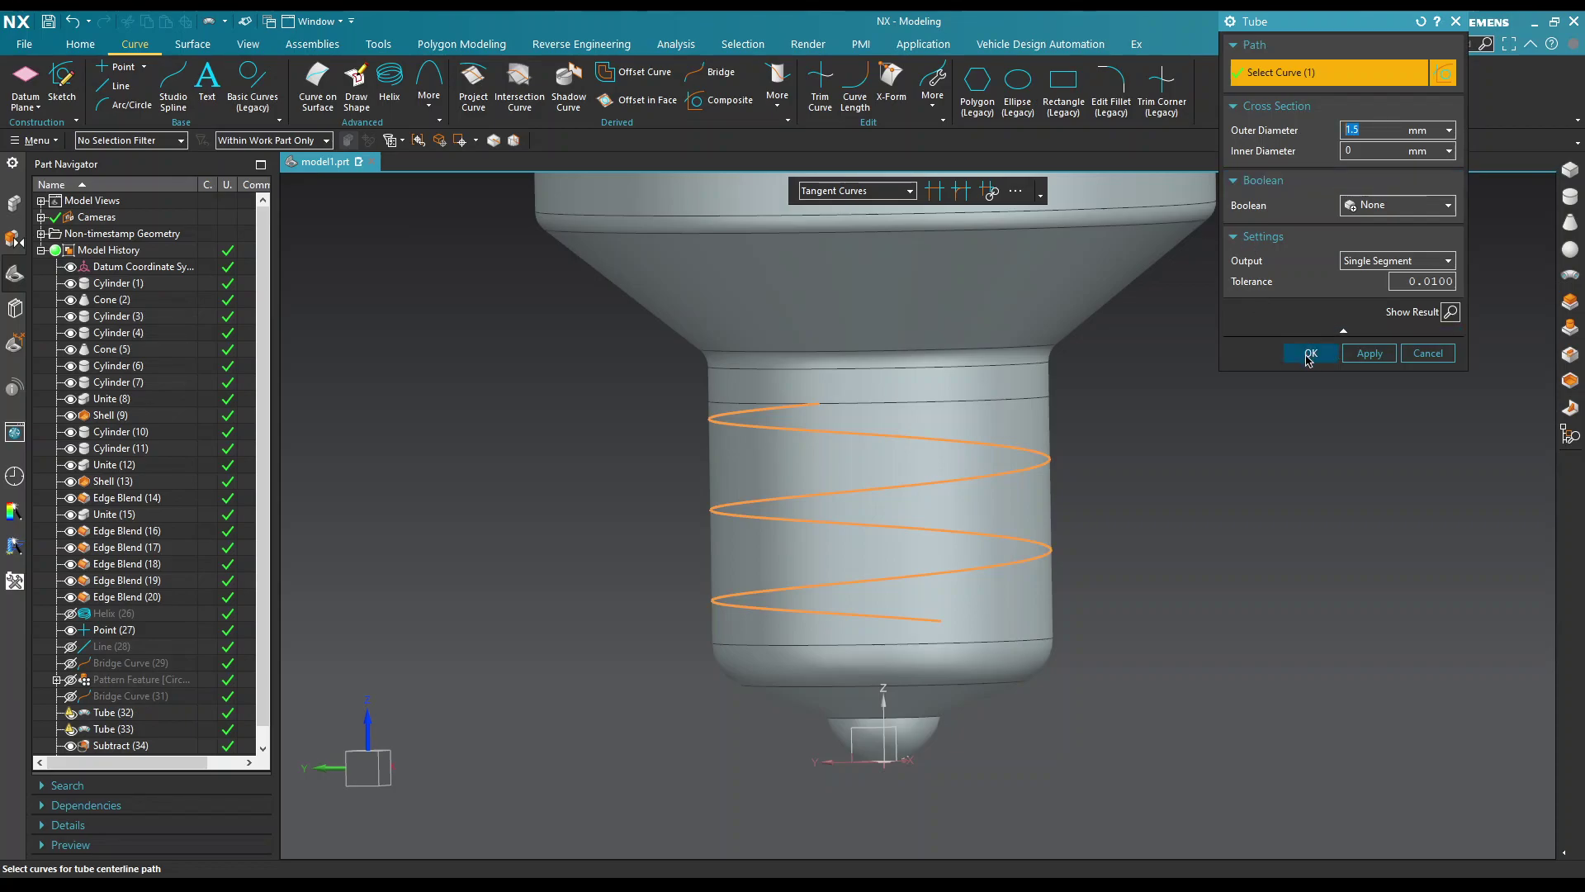
{"action": "left_click", "coordinate": [1310, 353]}
{"action": "scroll", "coordinate": [1205, 503], "scroll_direction": "down", "scroll_amount": 2}
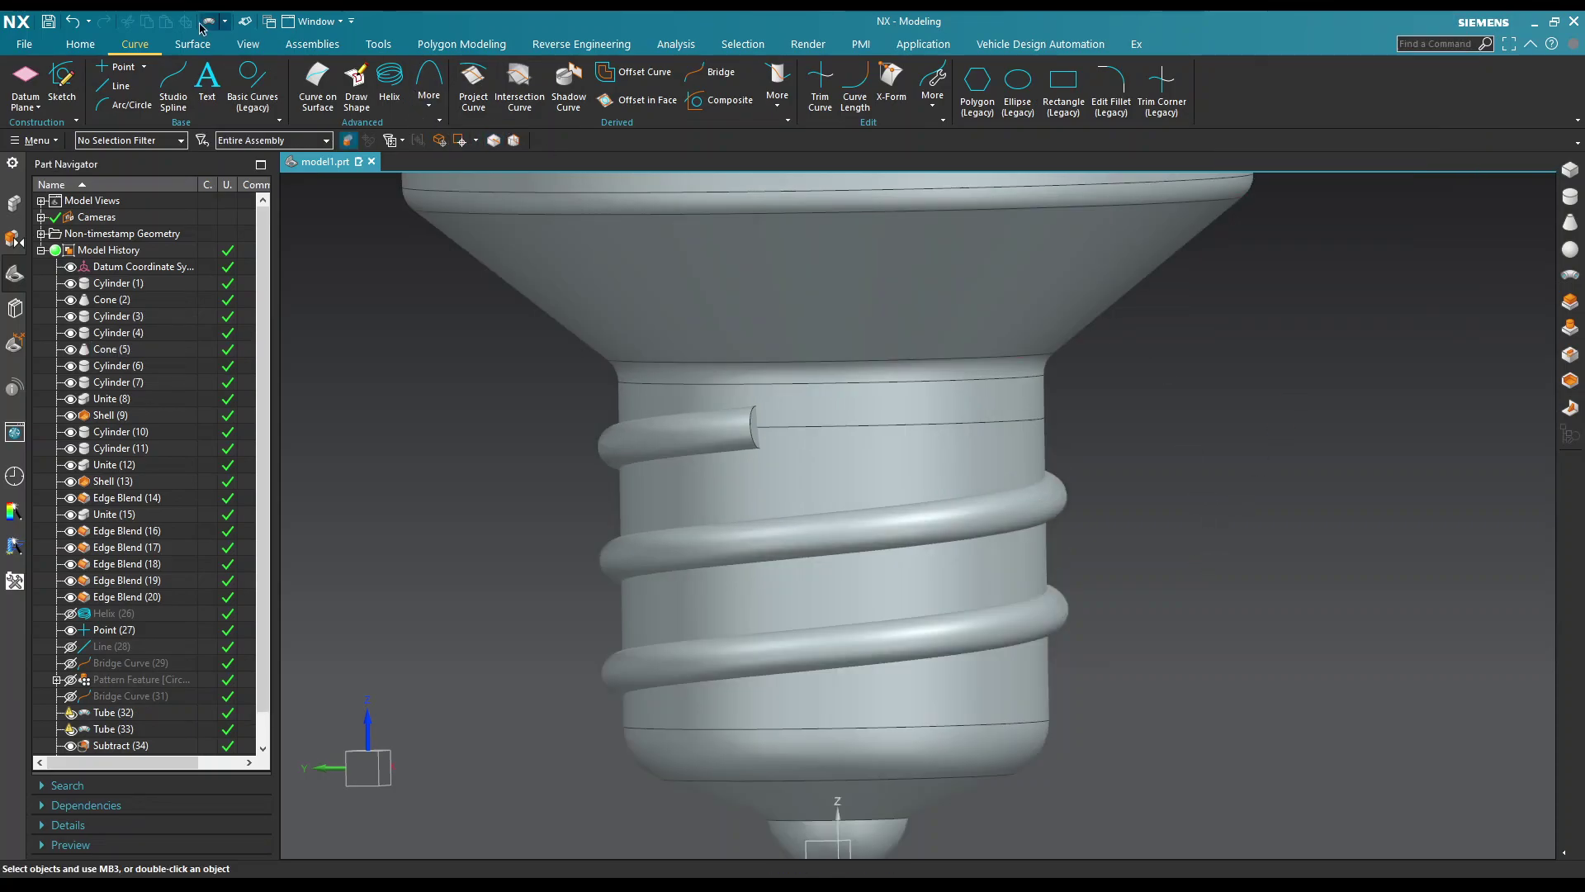
{"action": "left_click", "coordinate": [90, 49]}
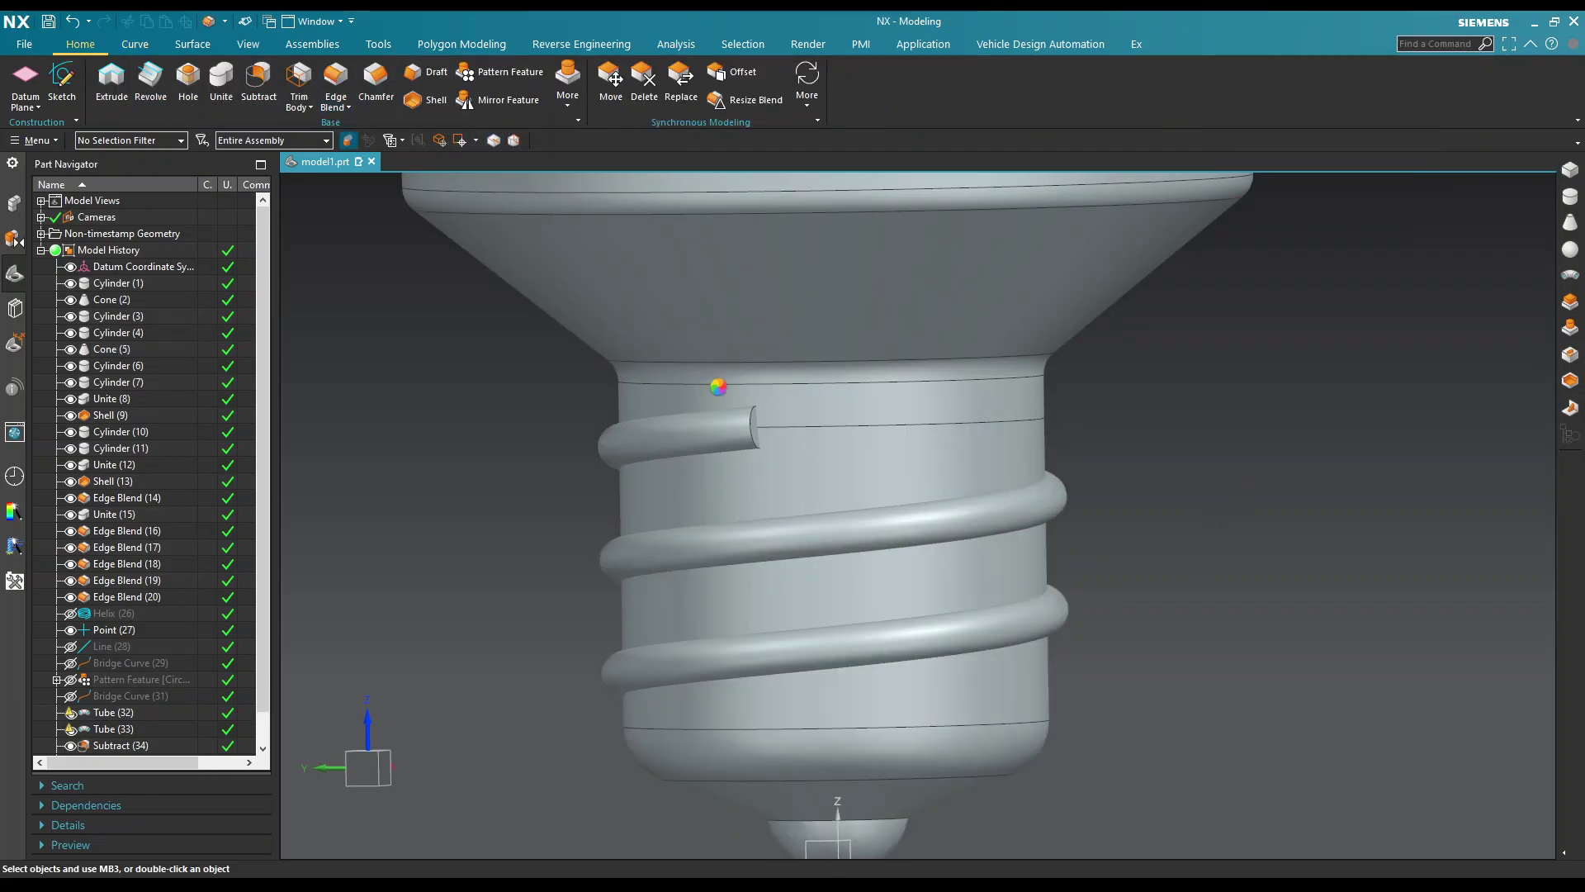
Step: Blend both end edges of the helical tube with a 0.75 mm radius
{"action": "left_click", "coordinate": [753, 427]}
{"action": "mouse_move", "coordinate": [754, 427]}
{"action": "middle_mouse_down"}
{"action": "mouse_move", "coordinate": [1116, 579]}
{"action": "mouse_move", "coordinate": [1175, 531]}
{"action": "mouse_move", "coordinate": [955, 672]}
{"action": "mouse_move", "coordinate": [818, 190]}
{"action": "middle_mouse_up"}
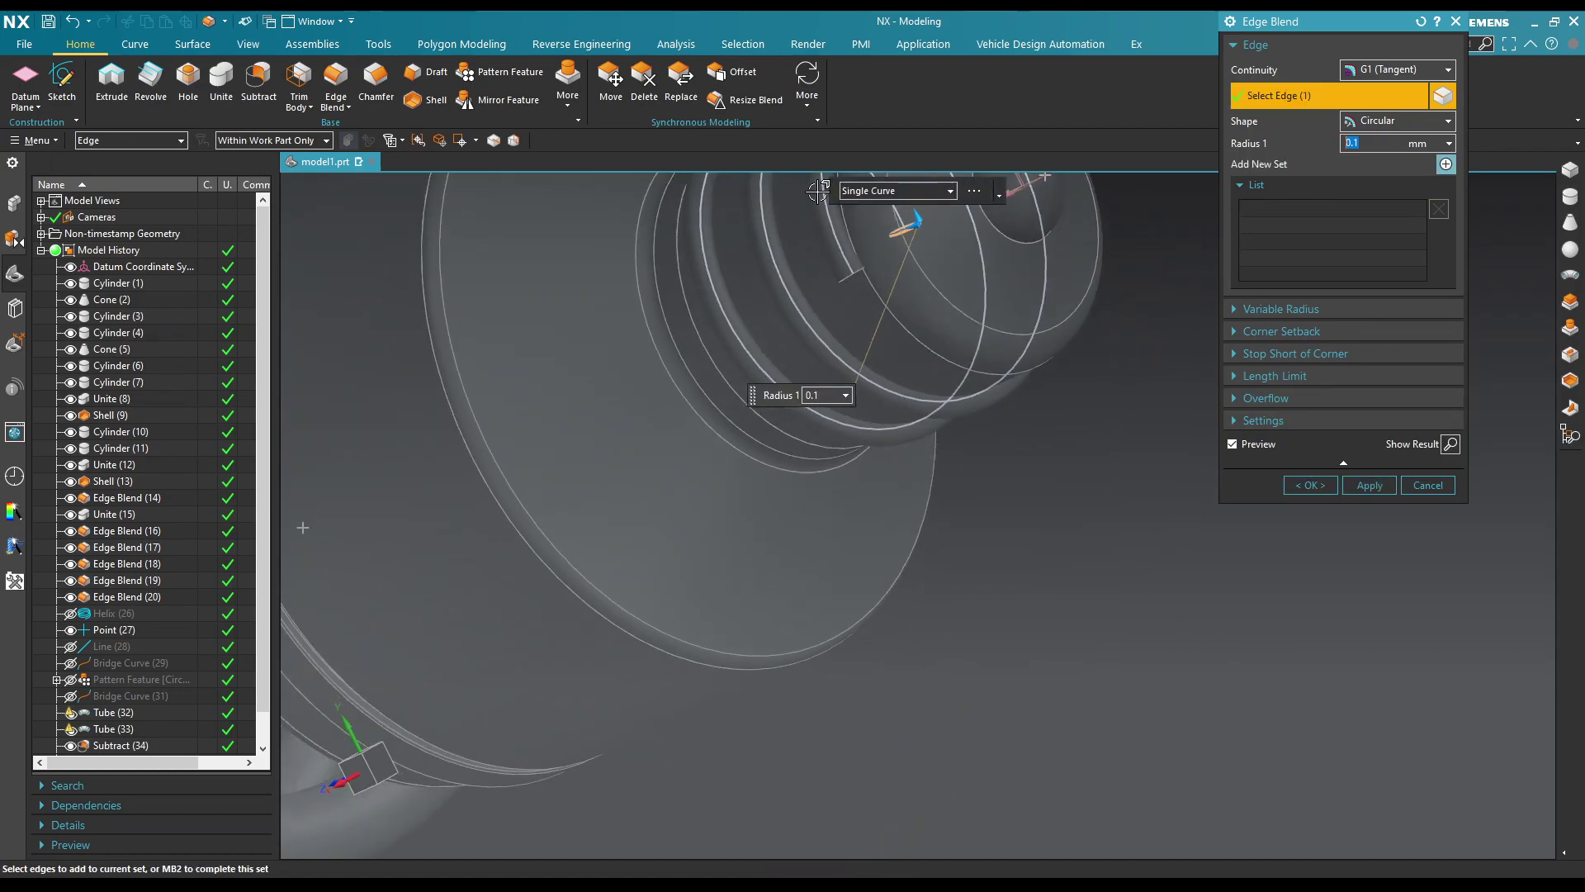
{"action": "left_click", "coordinate": [853, 273]}
{"action": "type", "text": "0.75"}
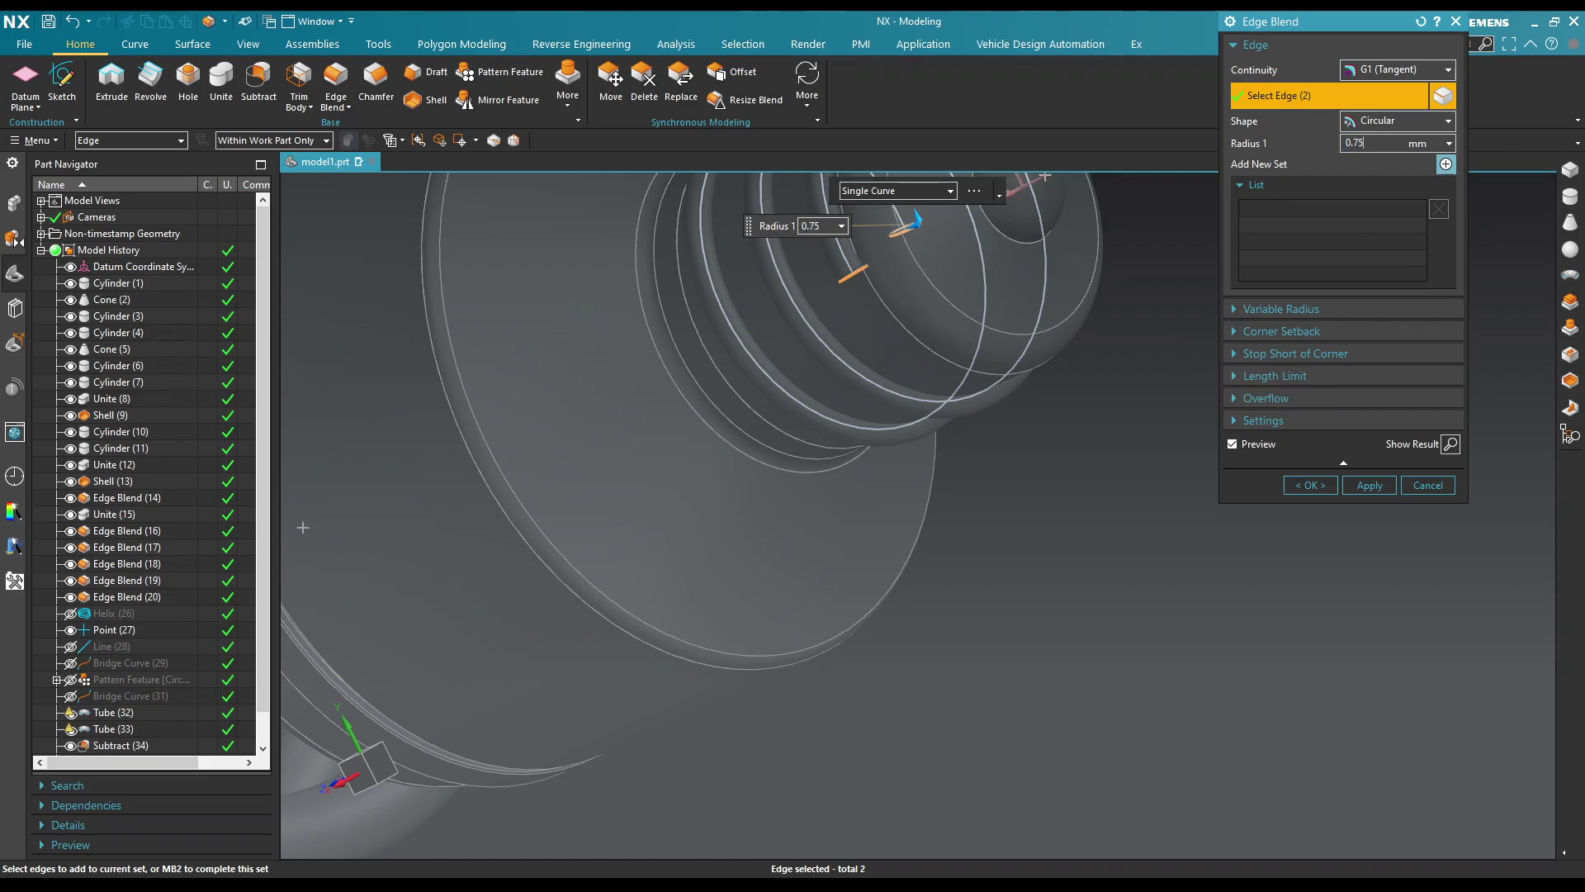
{"action": "left_click", "coordinate": [1310, 485]}
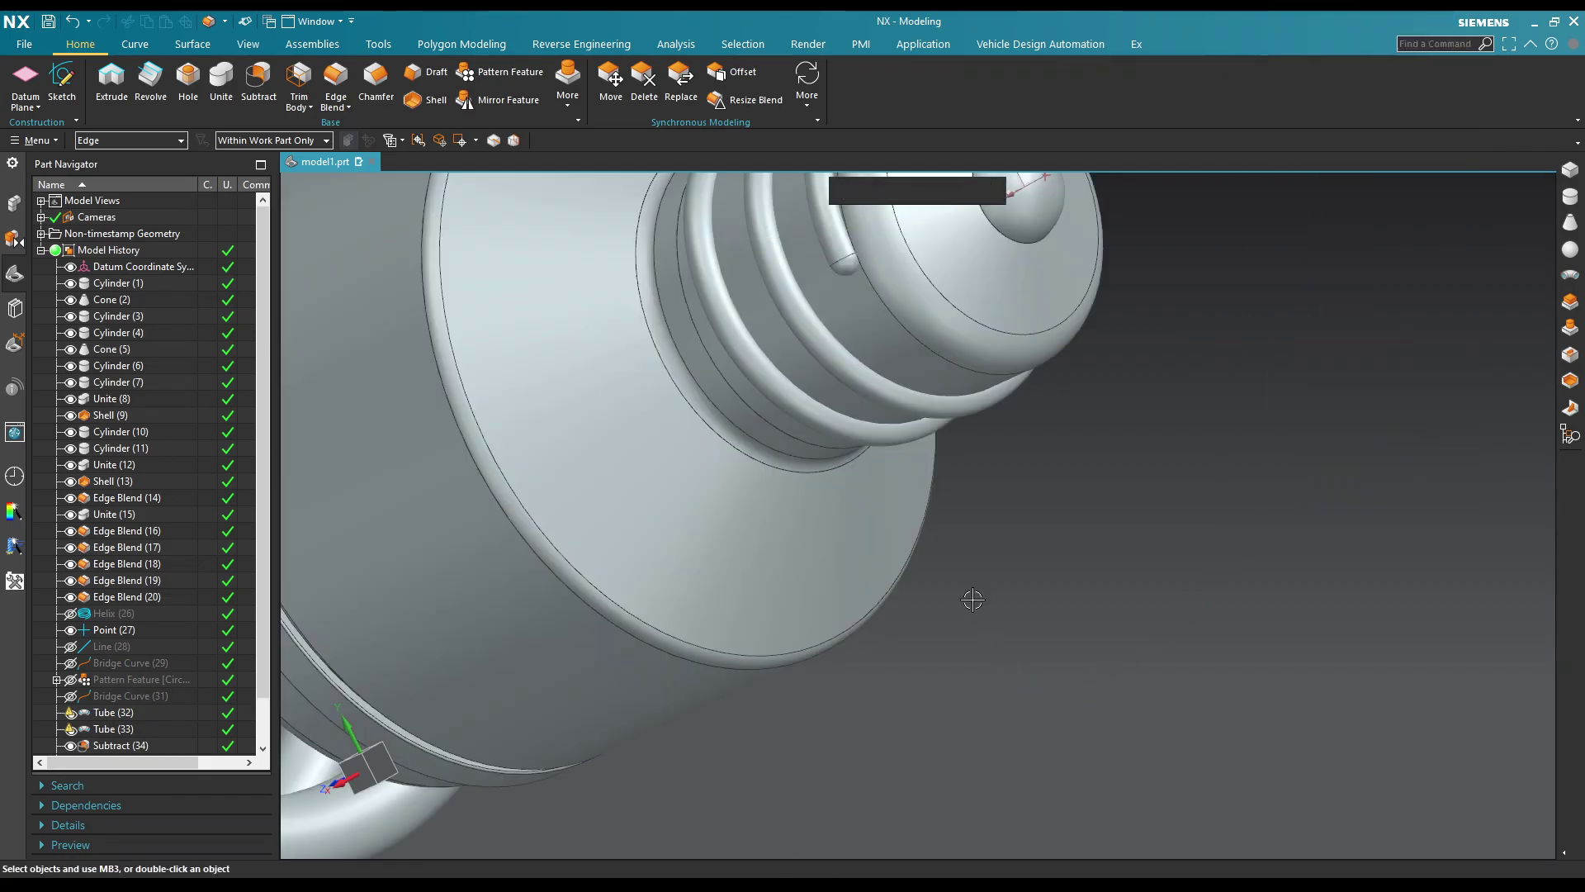
{"action": "scroll", "coordinate": [972, 599], "scroll_direction": "down", "scroll_amount": 5}
{"action": "middle_click_drag", "start_coordinate": [1125, 449], "coordinate": [1087, 602]}
{"action": "scroll", "coordinate": [1087, 602], "scroll_direction": "up", "scroll_amount": 5}
Step: Subtract the helical tube (tool) from the screw cap body (target) to form the groove
{"action": "left_click", "coordinate": [494, 304]}
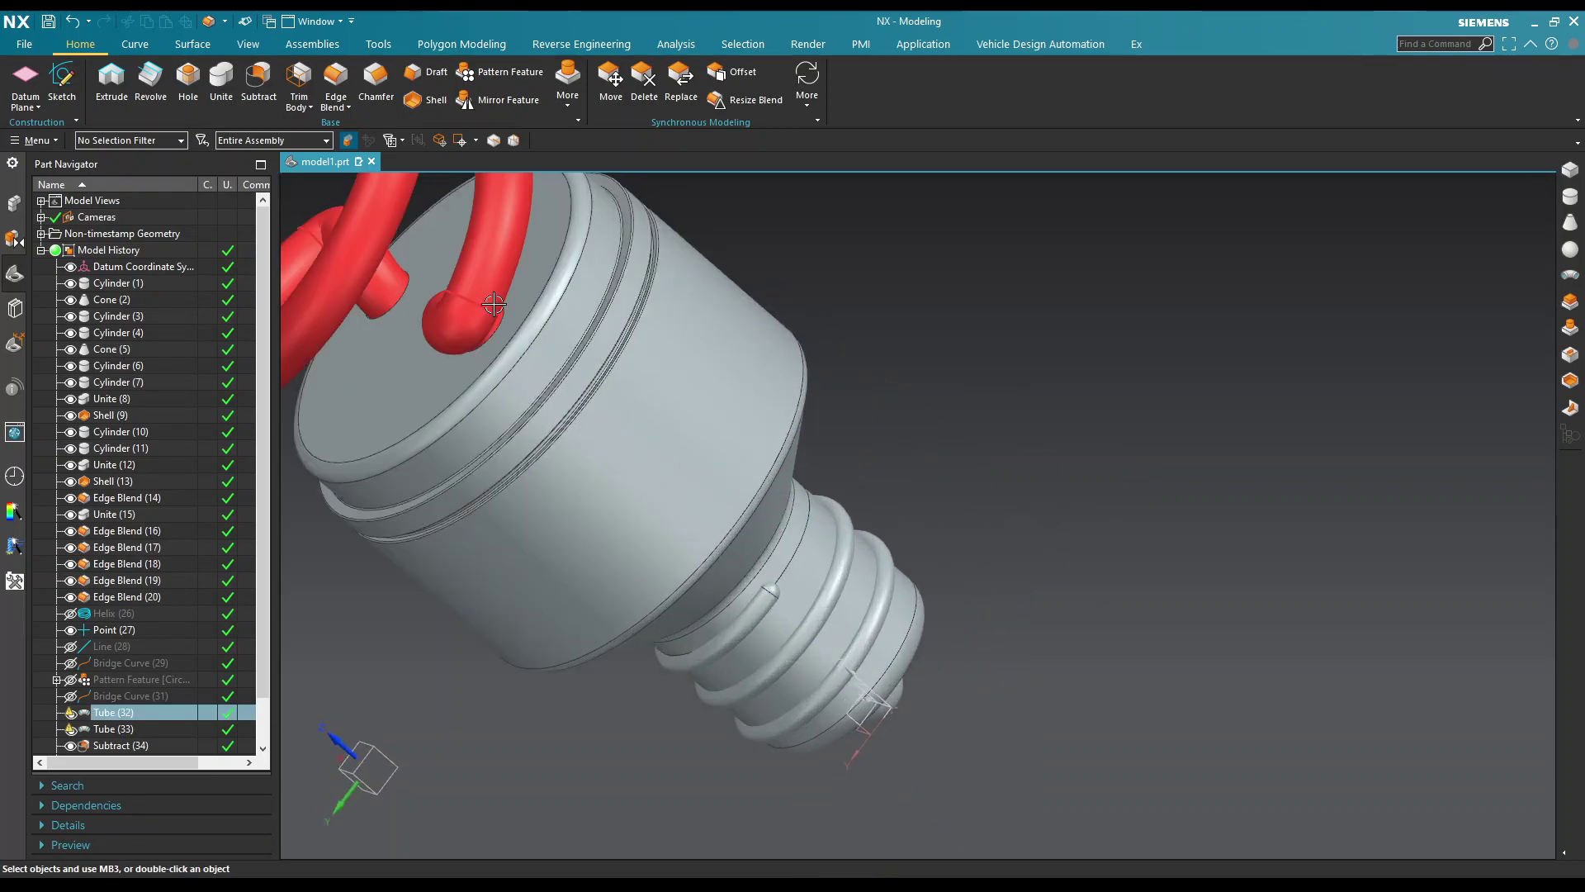
{"action": "left_click", "coordinate": [259, 82]}
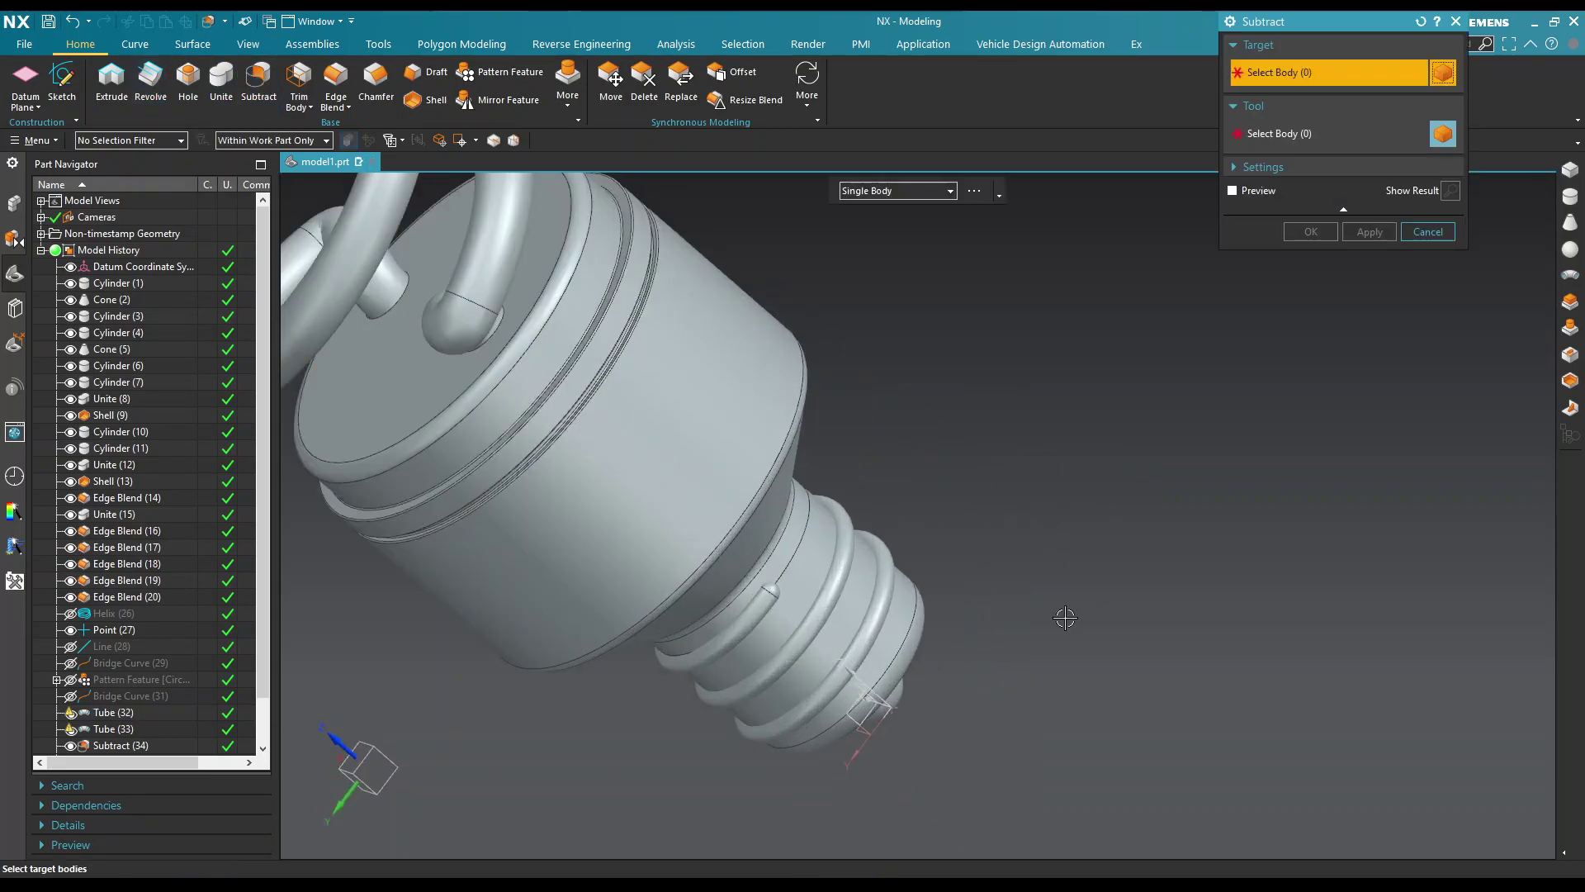
{"action": "left_click", "coordinate": [893, 635]}
{"action": "left_click", "coordinate": [852, 549]}
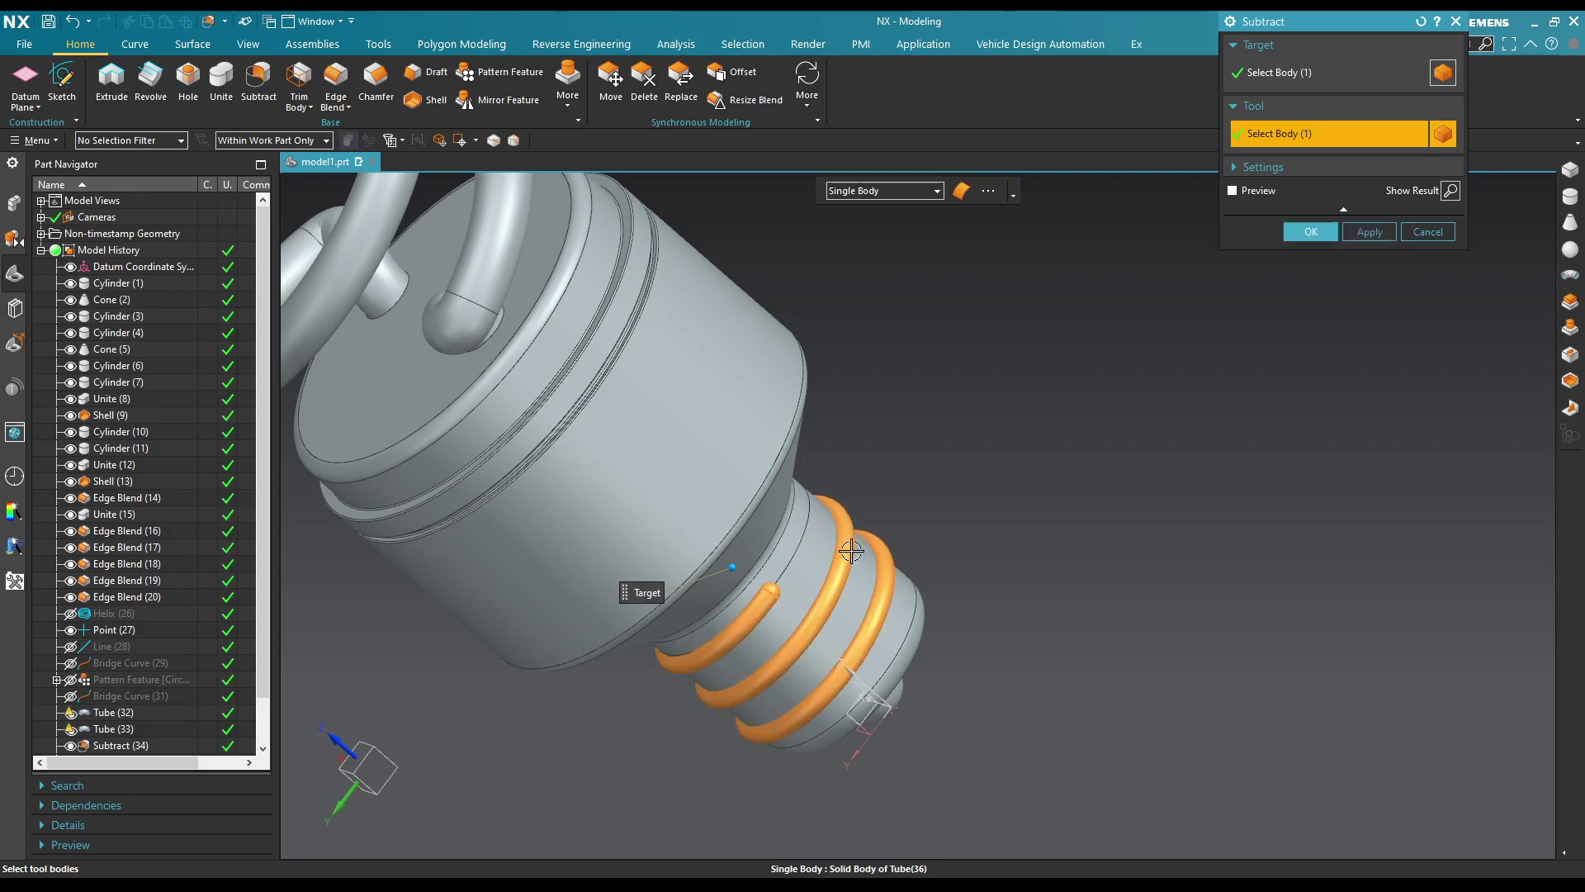
{"action": "left_click", "coordinate": [1316, 233]}
{"action": "mouse_move", "coordinate": [1306, 489]}
{"action": "middle_mouse_down"}
{"action": "mouse_move", "coordinate": [1108, 453]}
{"action": "mouse_move", "coordinate": [931, 463]}
{"action": "middle_mouse_up"}
{"action": "scroll", "coordinate": [932, 463], "scroll_direction": "down", "scroll_amount": 4}
{"action": "middle_click_drag", "start_coordinate": [1033, 442], "coordinate": [1008, 453]}
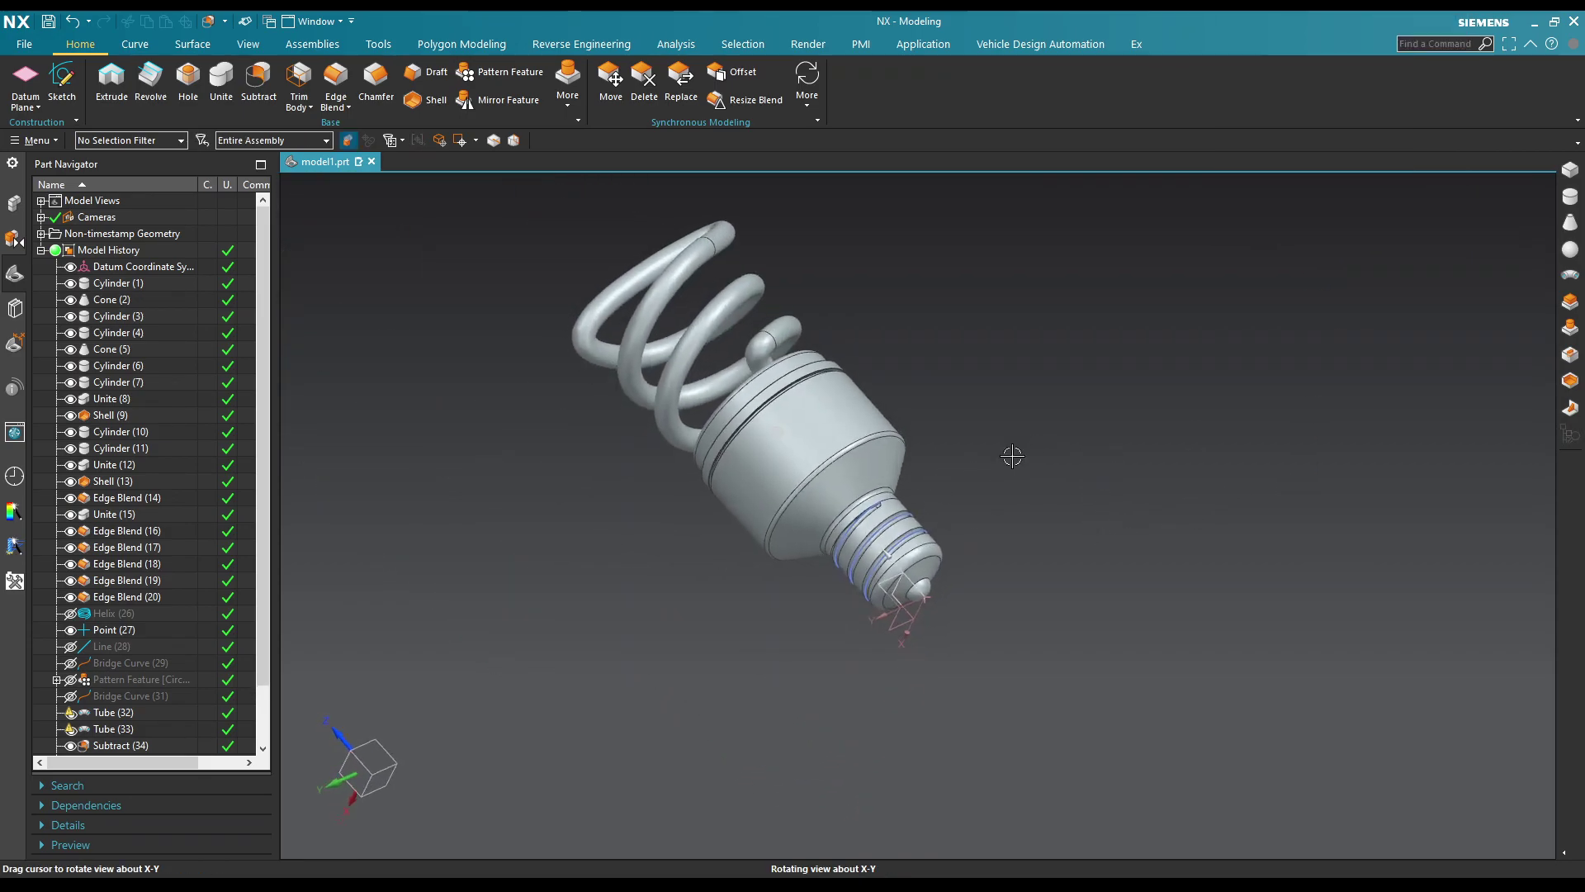
{"action": "scroll", "coordinate": [987, 500], "scroll_direction": "up", "scroll_amount": 4}
Step: Hide all points, datum coordinate systems and curves, including the helix, with Show and Hide
{"action": "left_click", "coordinate": [248, 45]}
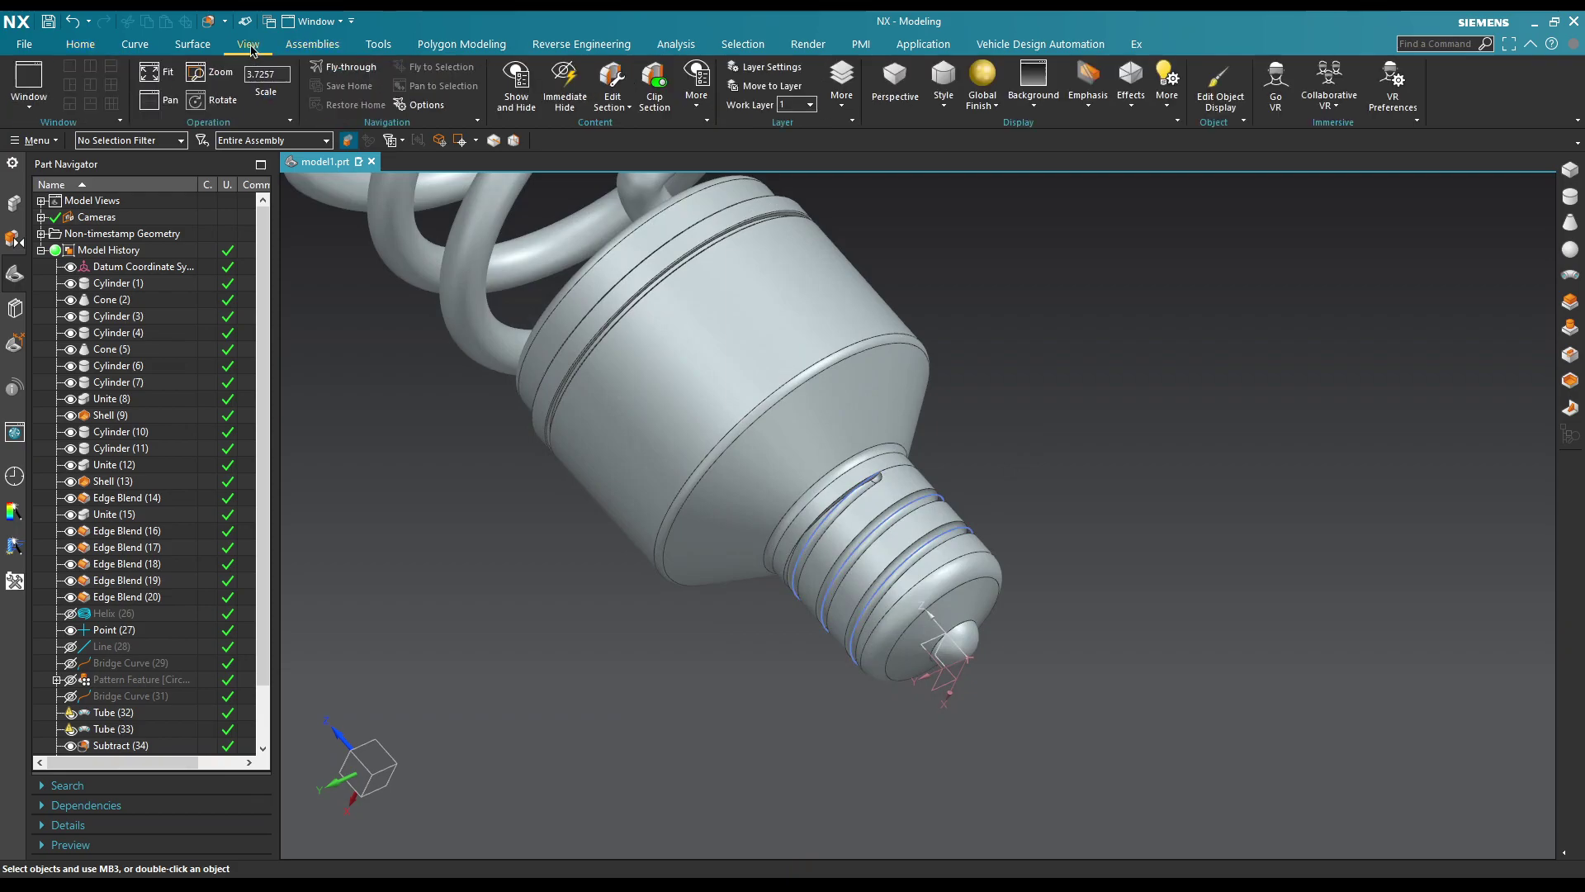
{"action": "left_click", "coordinate": [516, 82]}
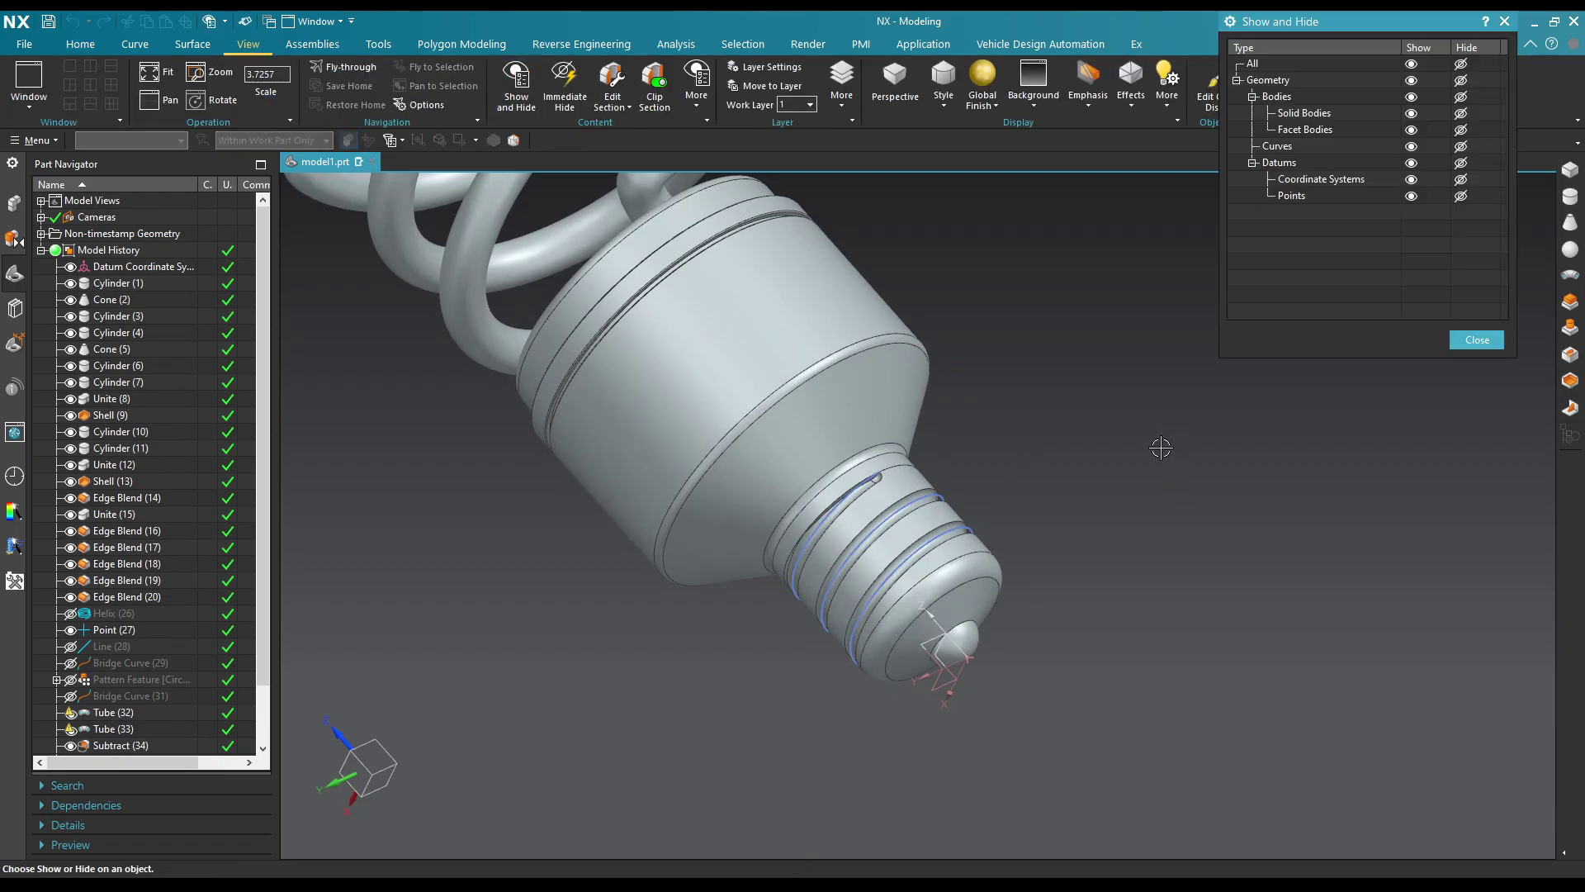
{"action": "left_click", "coordinate": [1459, 196]}
{"action": "left_click", "coordinate": [1459, 179]}
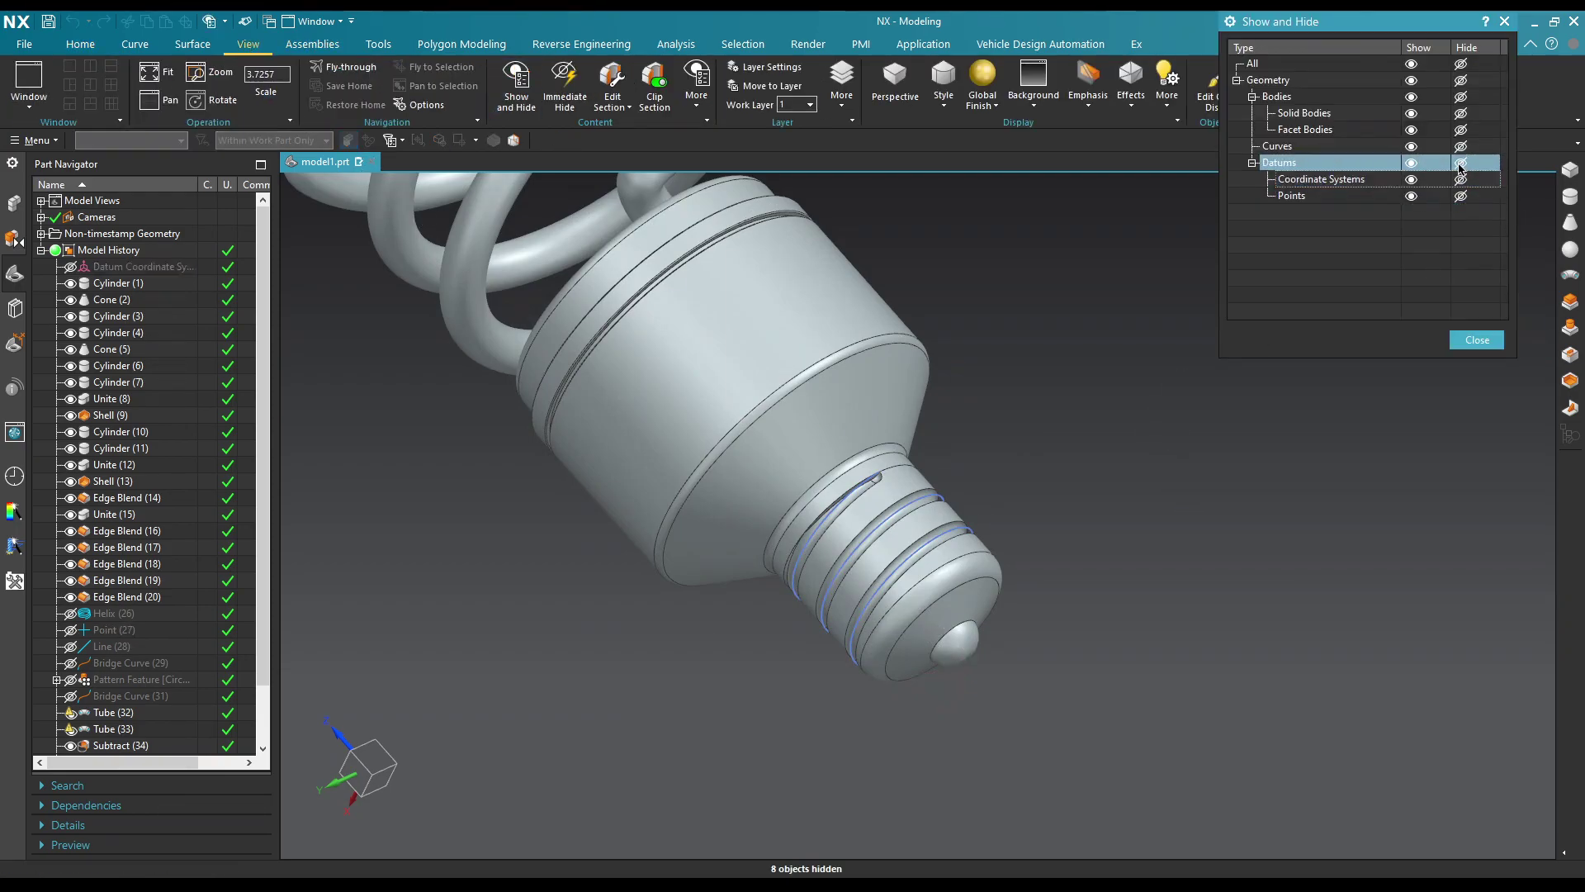
{"action": "left_click", "coordinate": [1460, 146]}
{"action": "left_click", "coordinate": [1476, 340]}
{"action": "scroll", "coordinate": [938, 531], "scroll_direction": "up", "scroll_amount": 5}
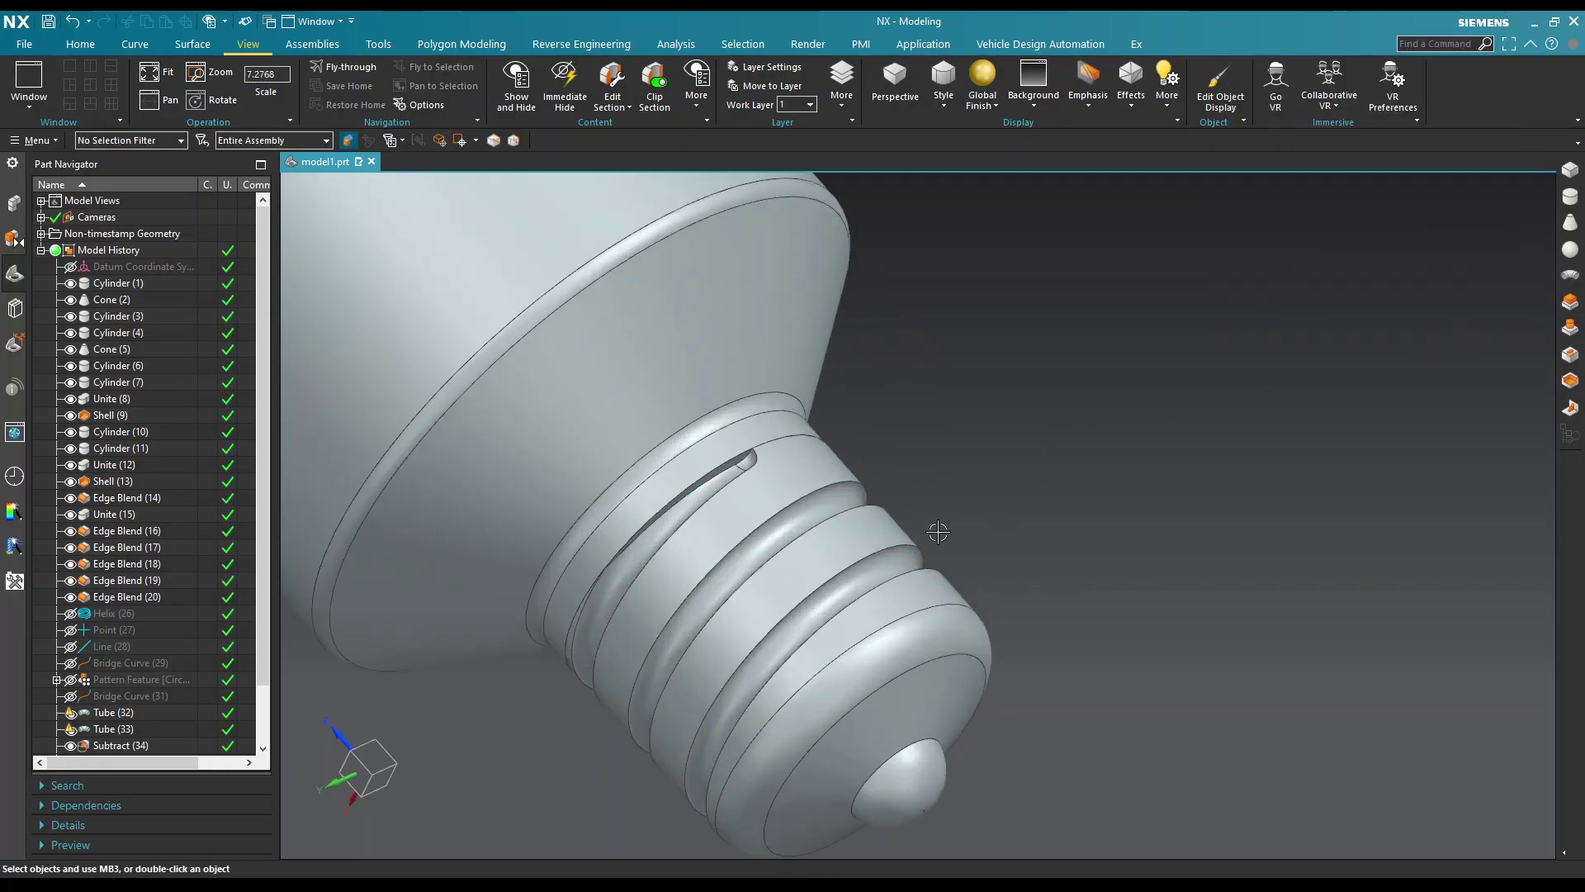
{"action": "middle_click_drag", "start_coordinate": [1079, 460], "coordinate": [1021, 441]}
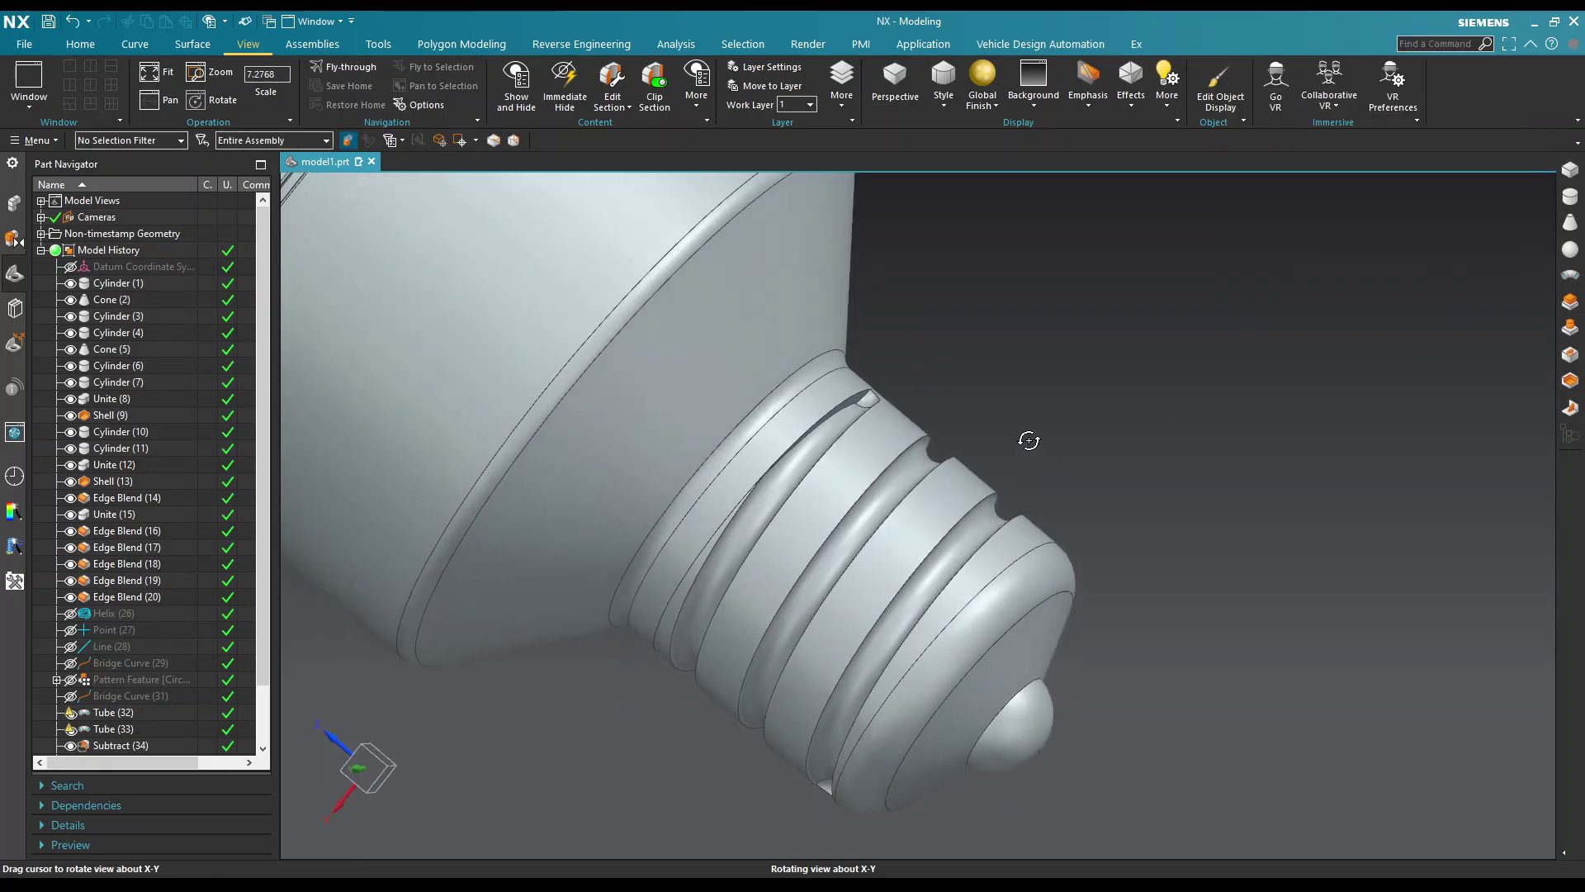
{"action": "left_click", "coordinate": [86, 49]}
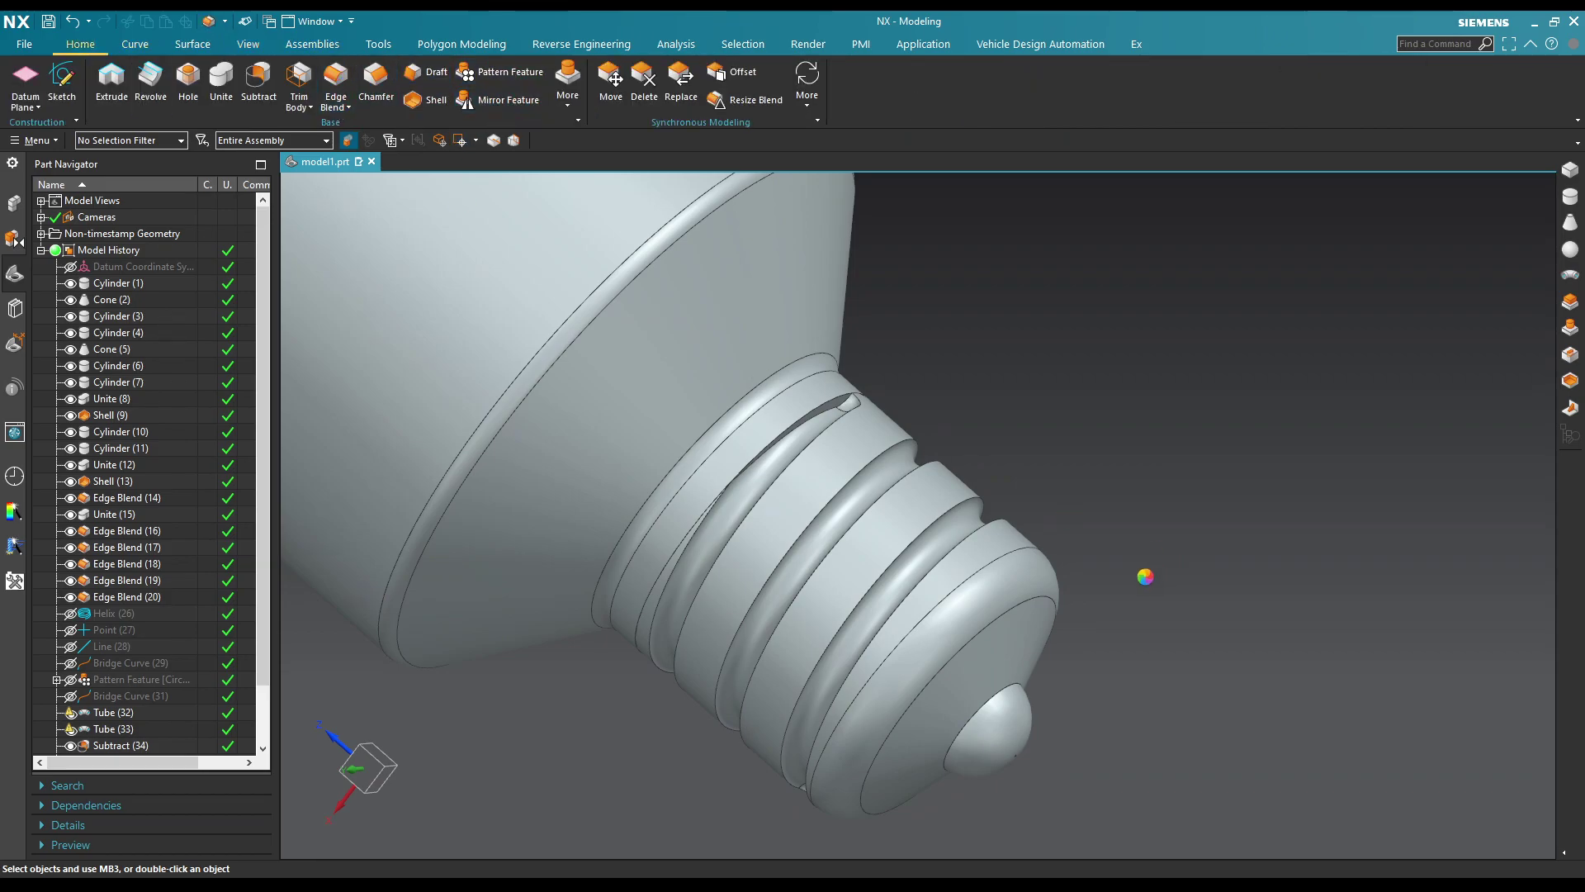
{"action": "left_click", "coordinate": [336, 86]}
{"action": "left_click", "coordinate": [966, 501]}
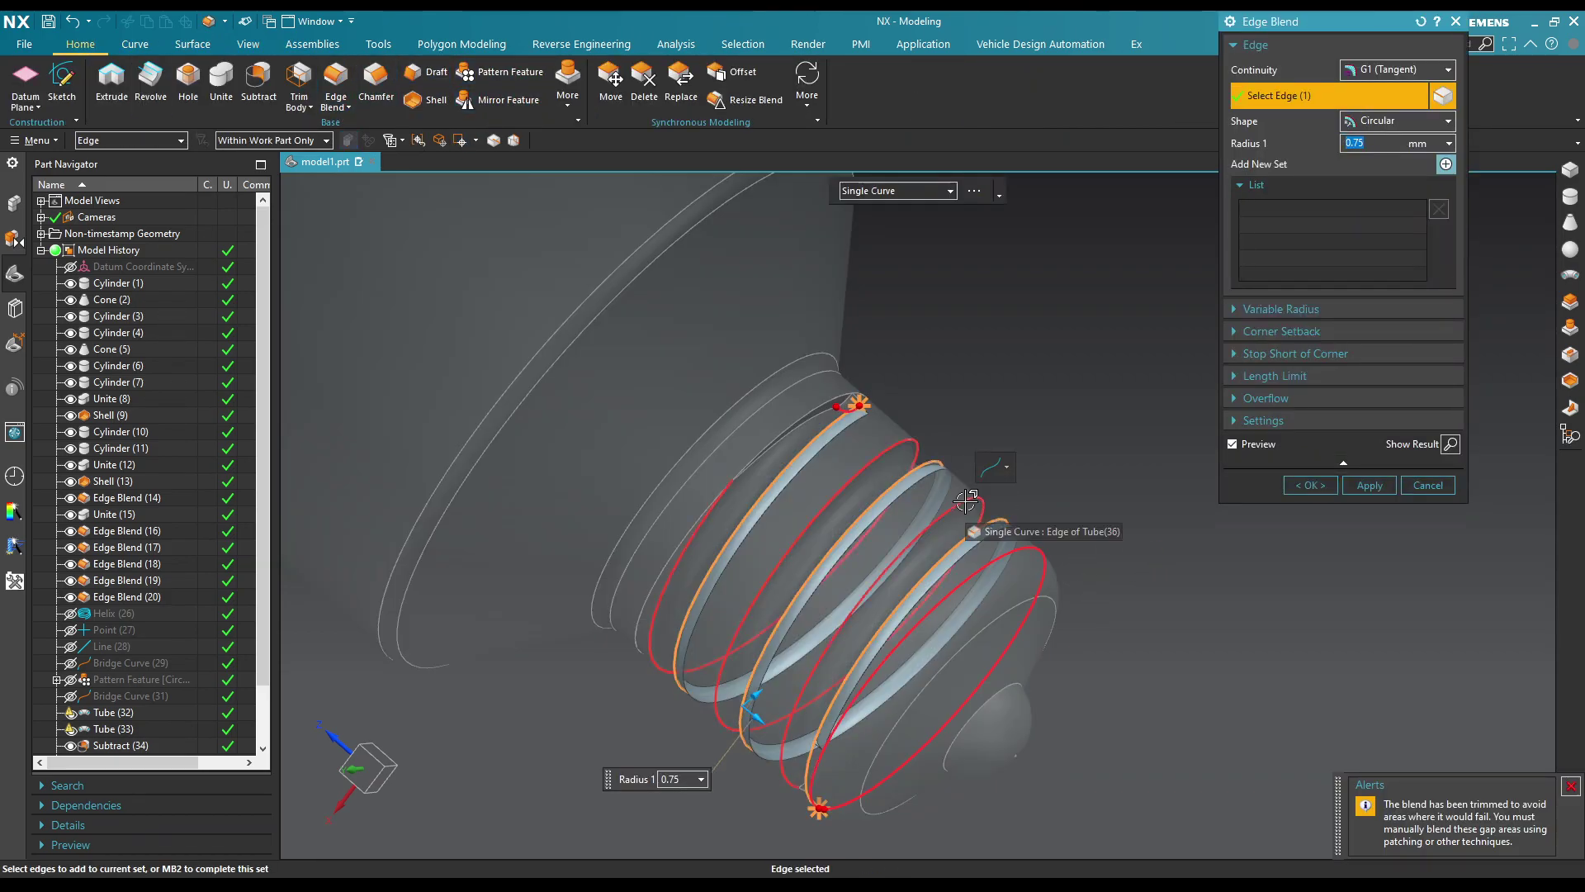
{"action": "left_click", "coordinate": [966, 501]}
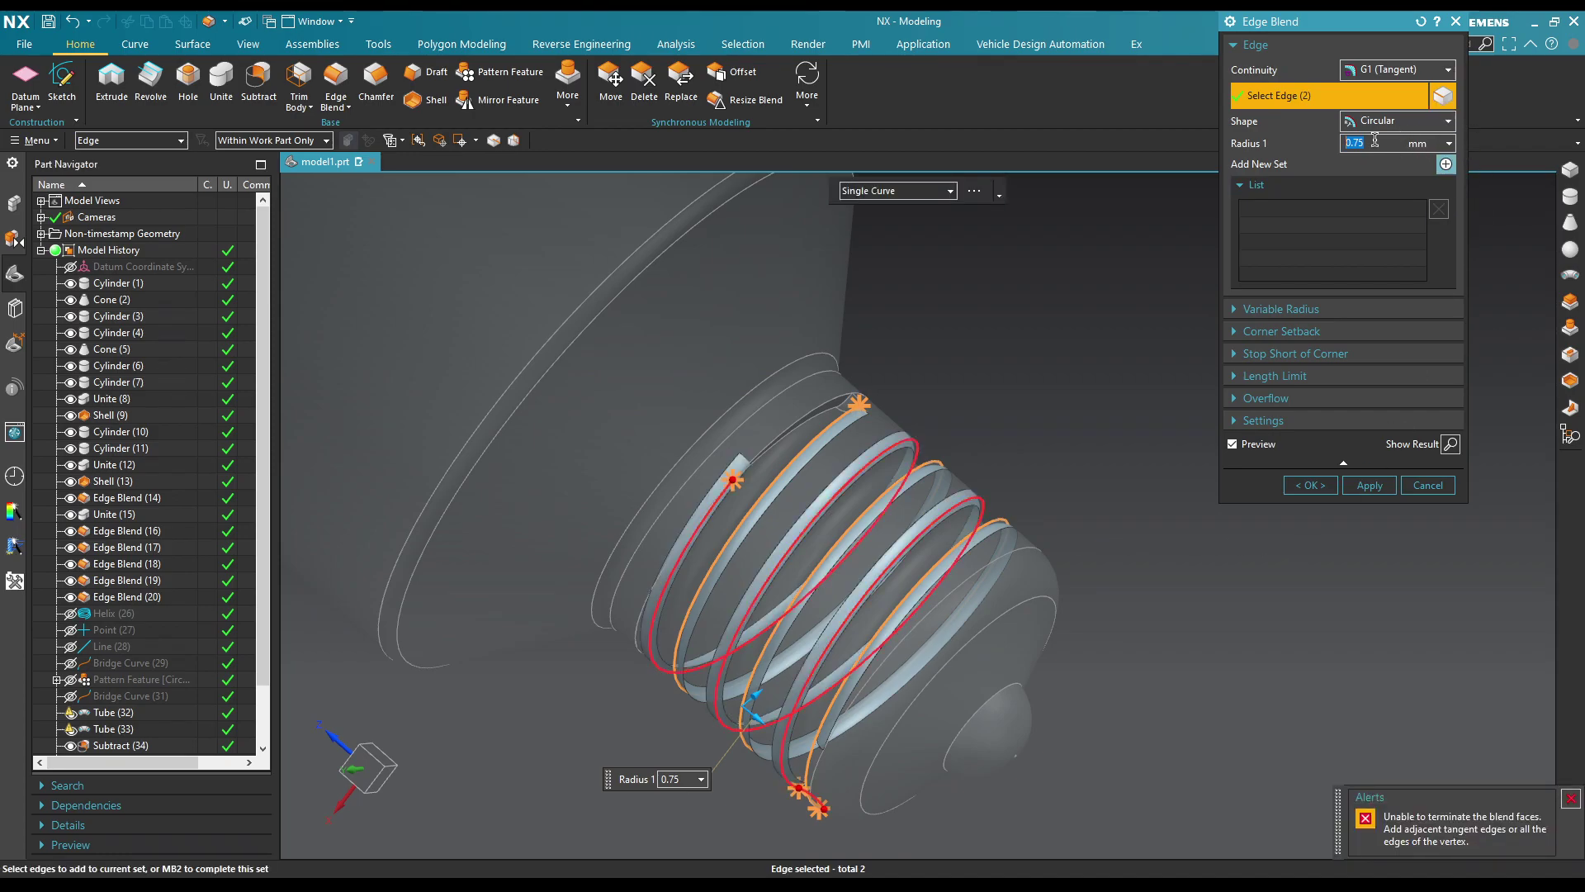
{"action": "type", "text": "0.1"}
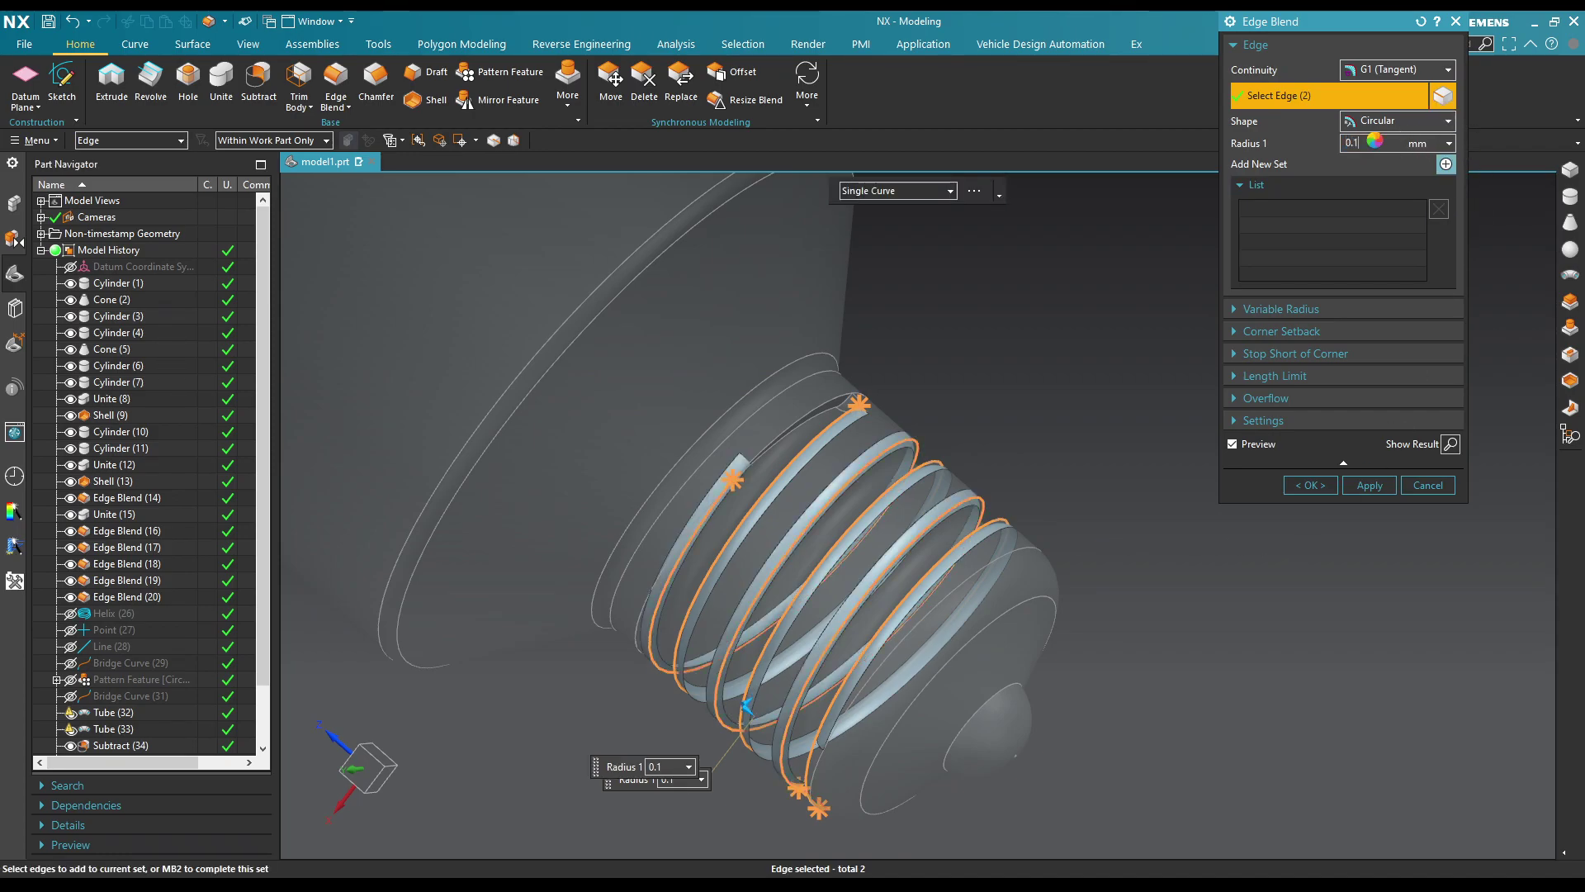
{"action": "scroll", "coordinate": [802, 425], "scroll_direction": "up", "scroll_amount": 2}
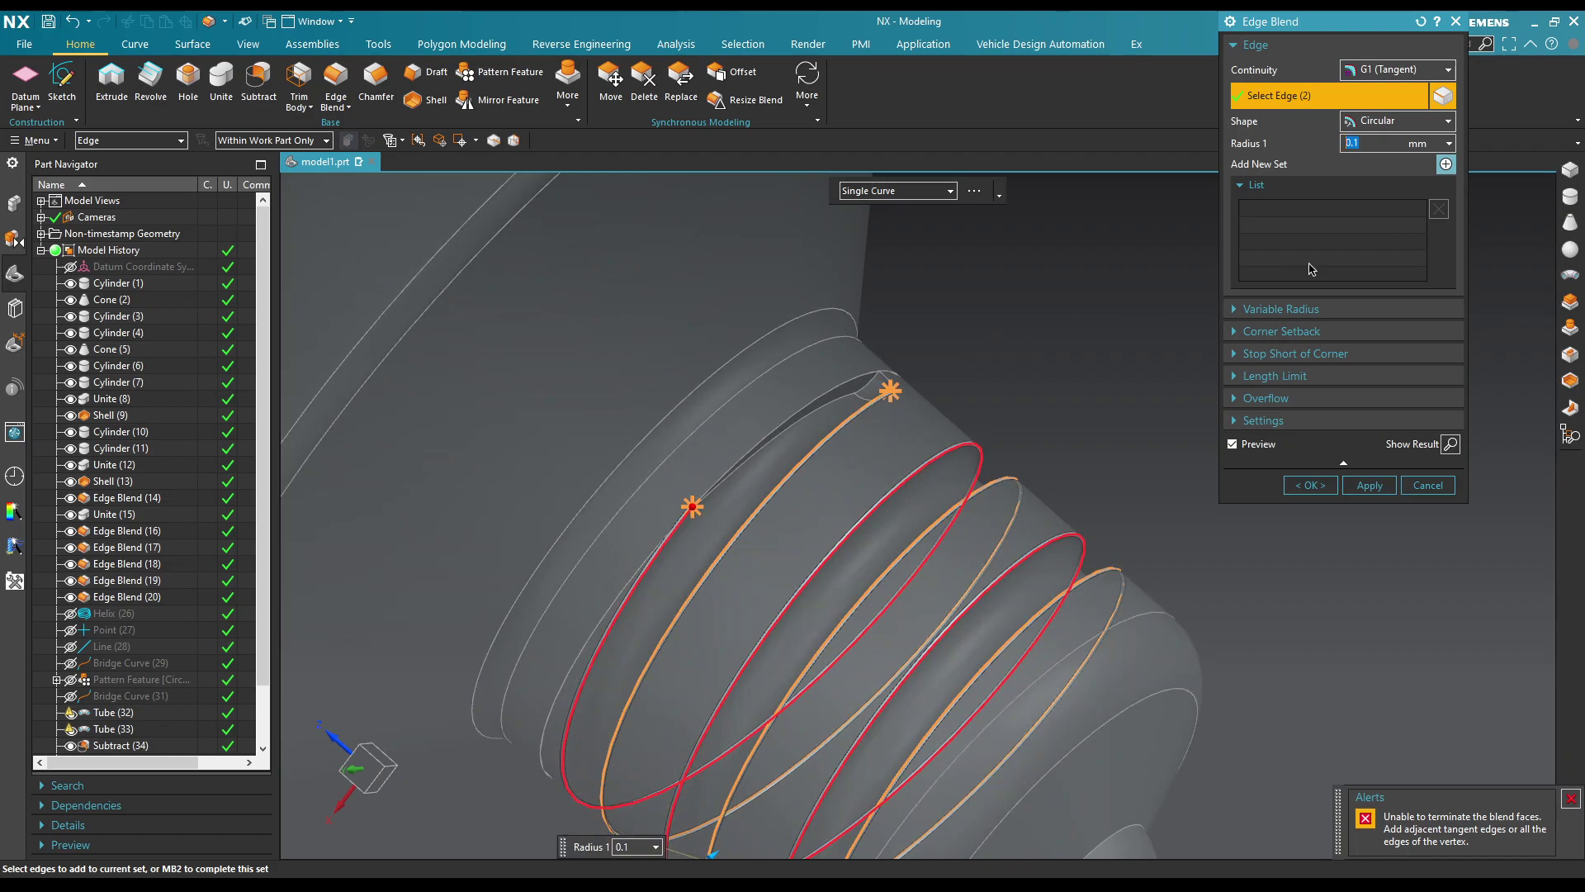
{"action": "type", "text": "5"}
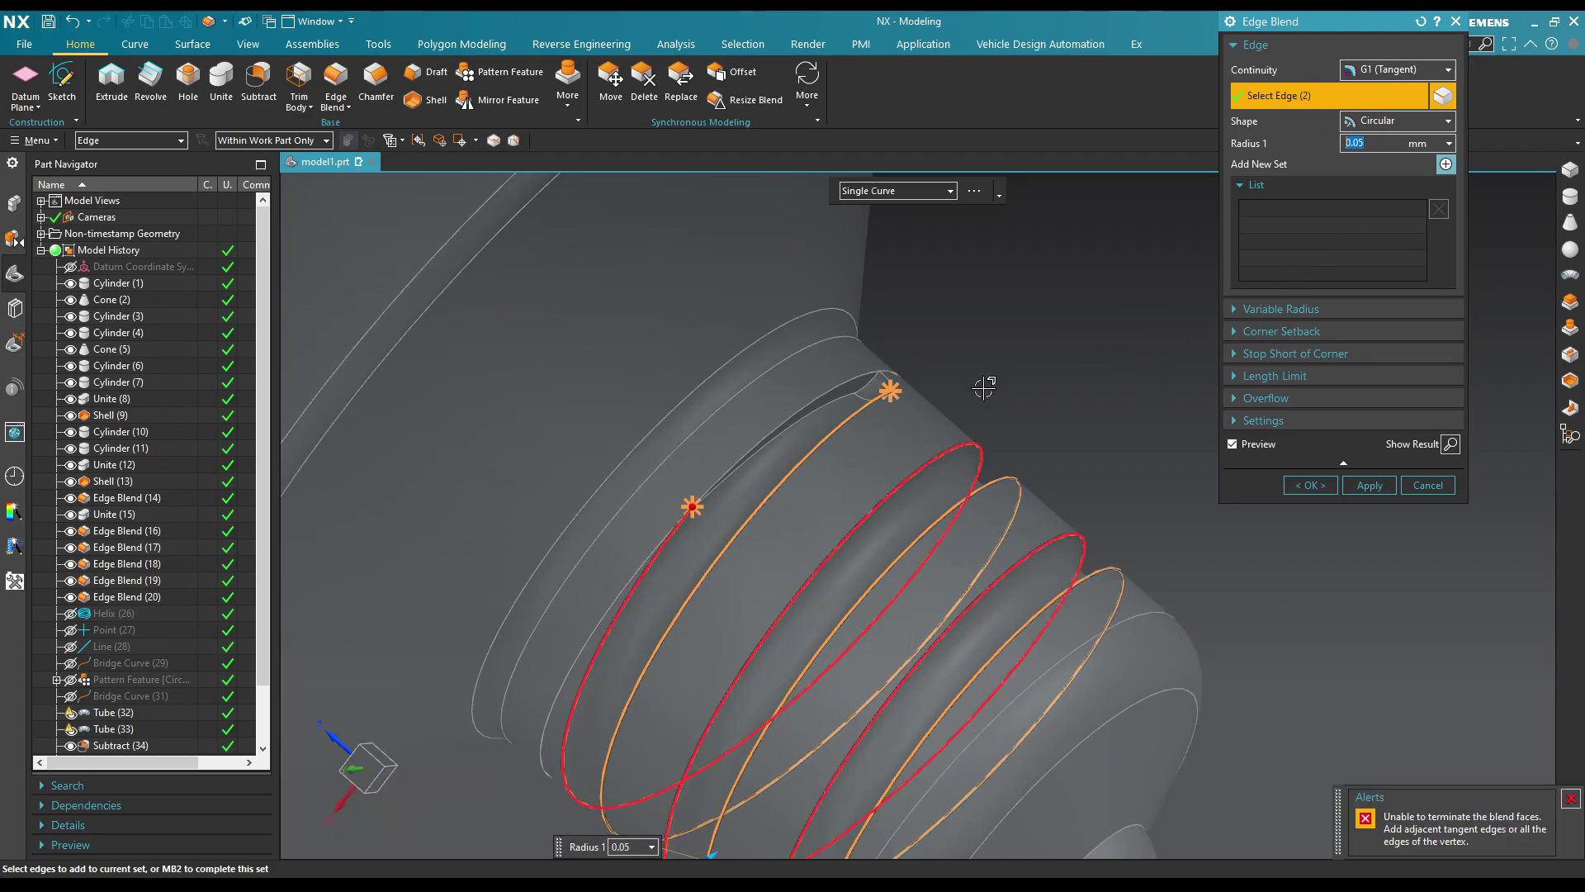
{"action": "left_click", "coordinate": [1427, 485]}
{"action": "middle_click_drag", "start_coordinate": [1128, 444], "coordinate": [1134, 430]}
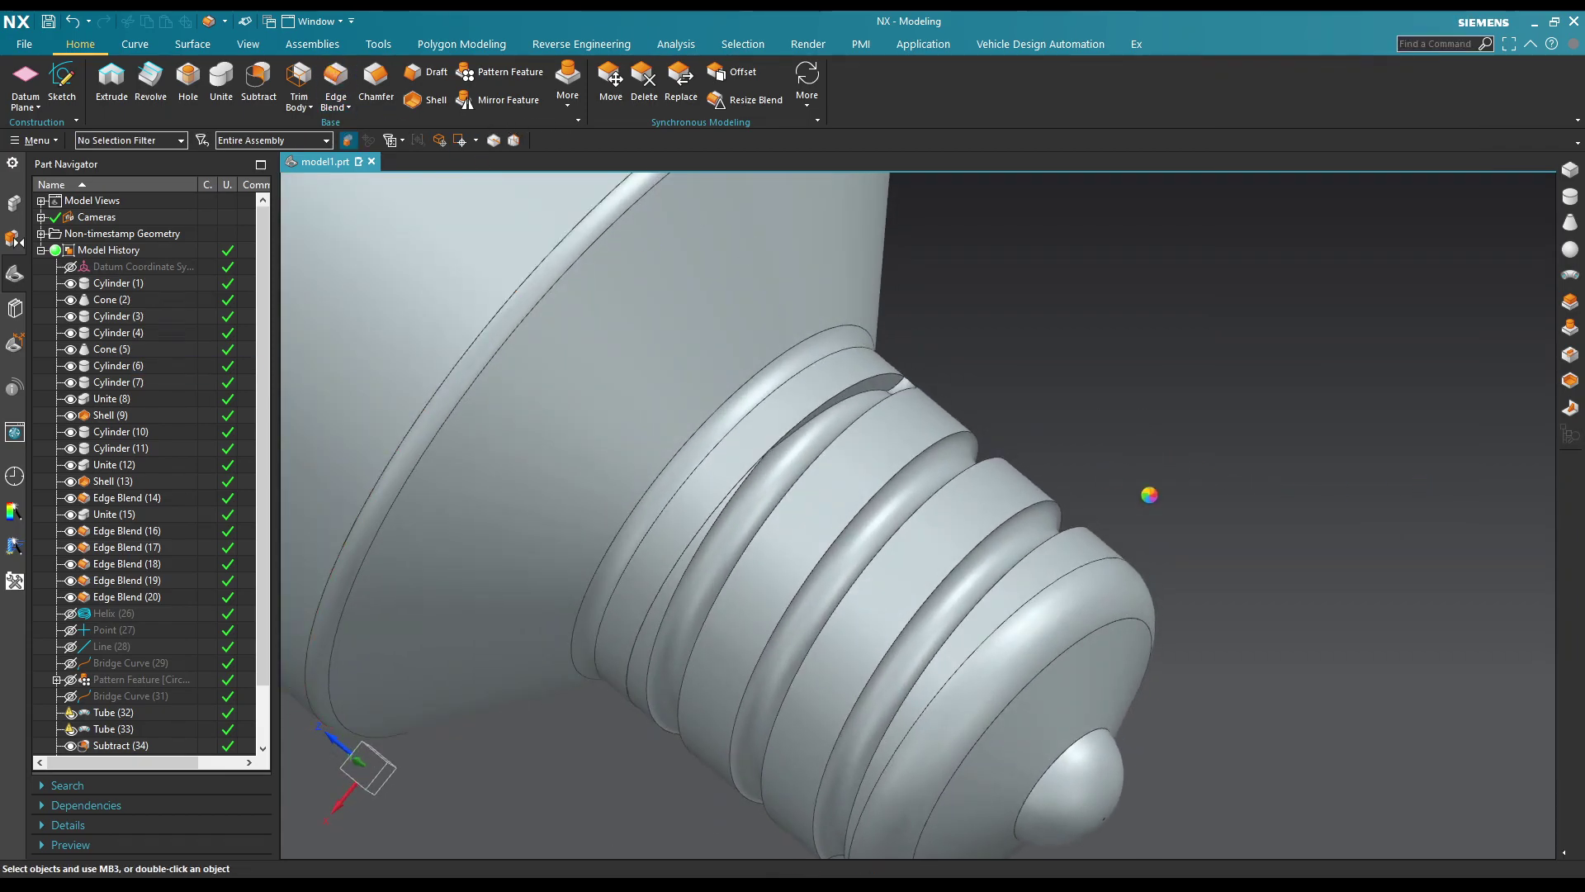
{"action": "key", "text": "b"}
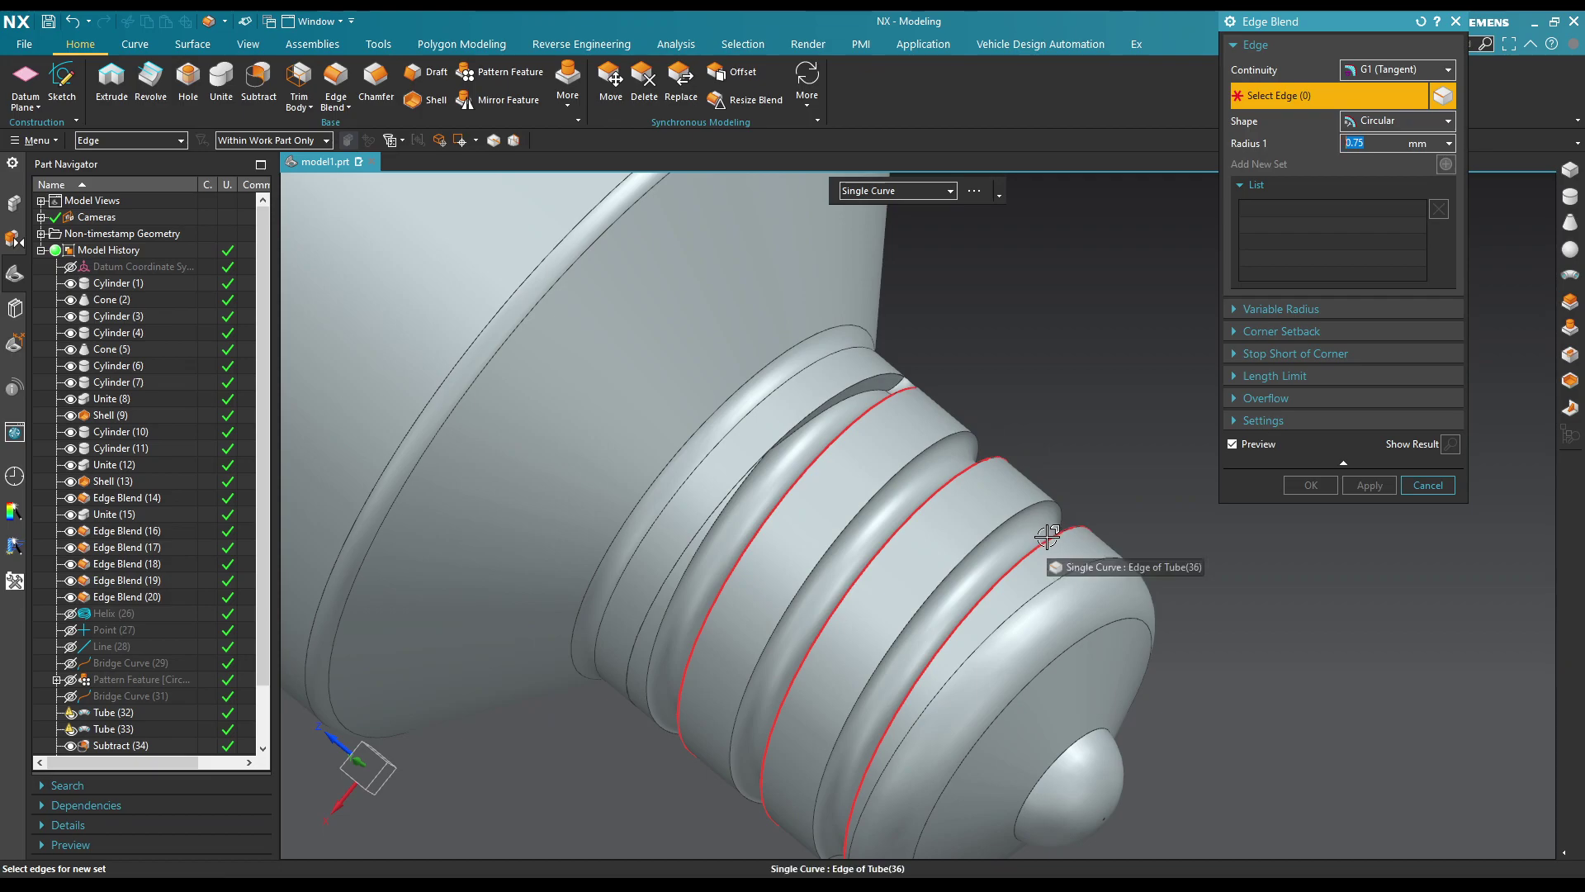
{"action": "left_click", "coordinate": [1046, 537]}
{"action": "type", "text": "0.1"}
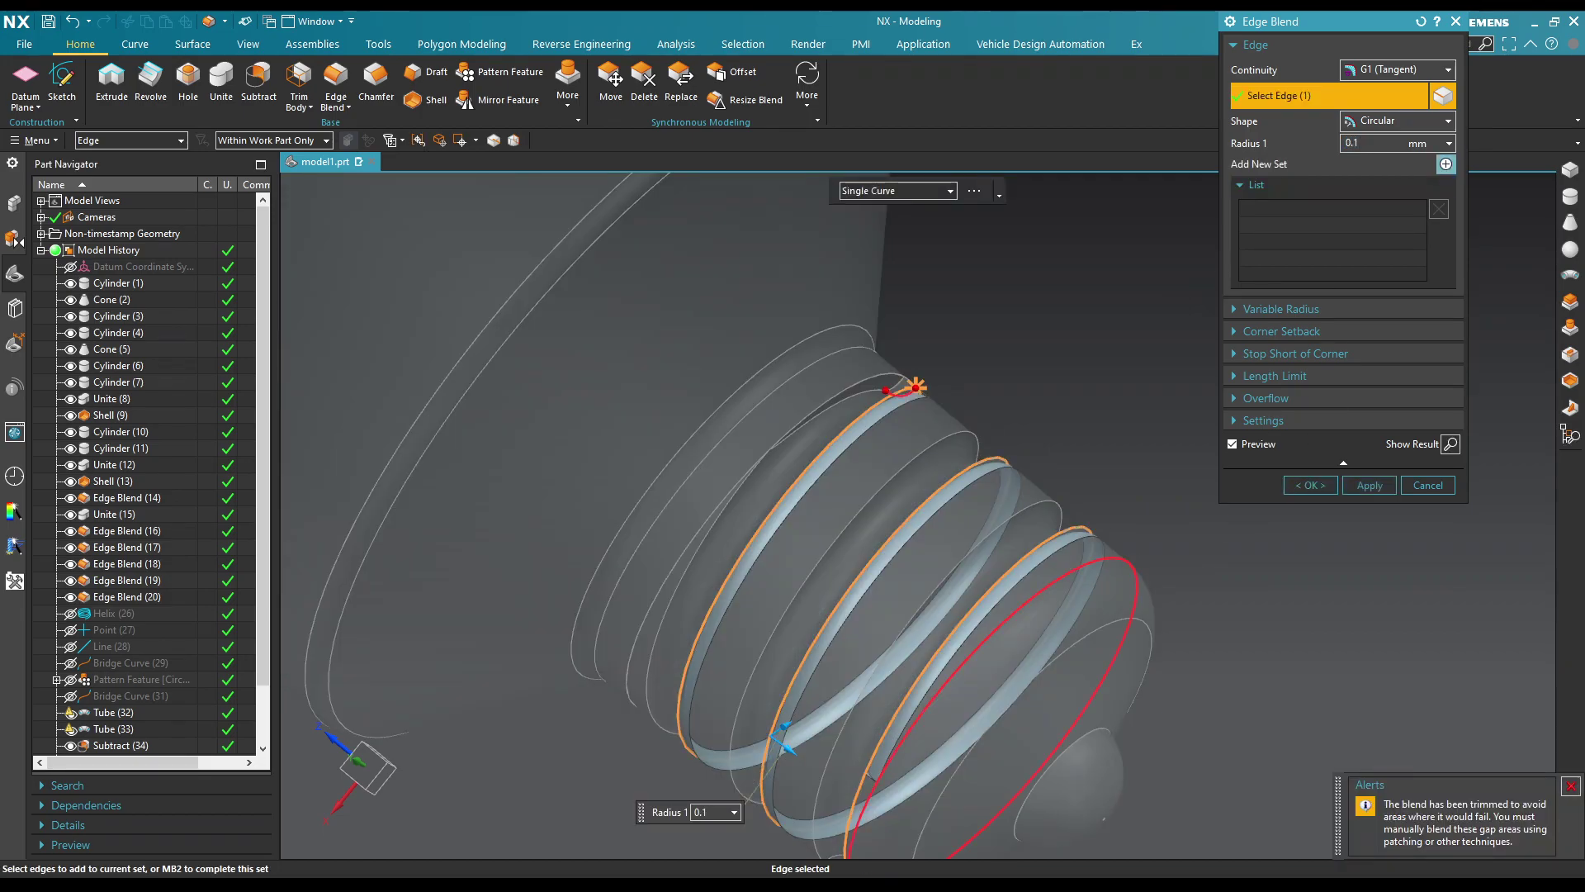
{"action": "key", "text": "Return"}
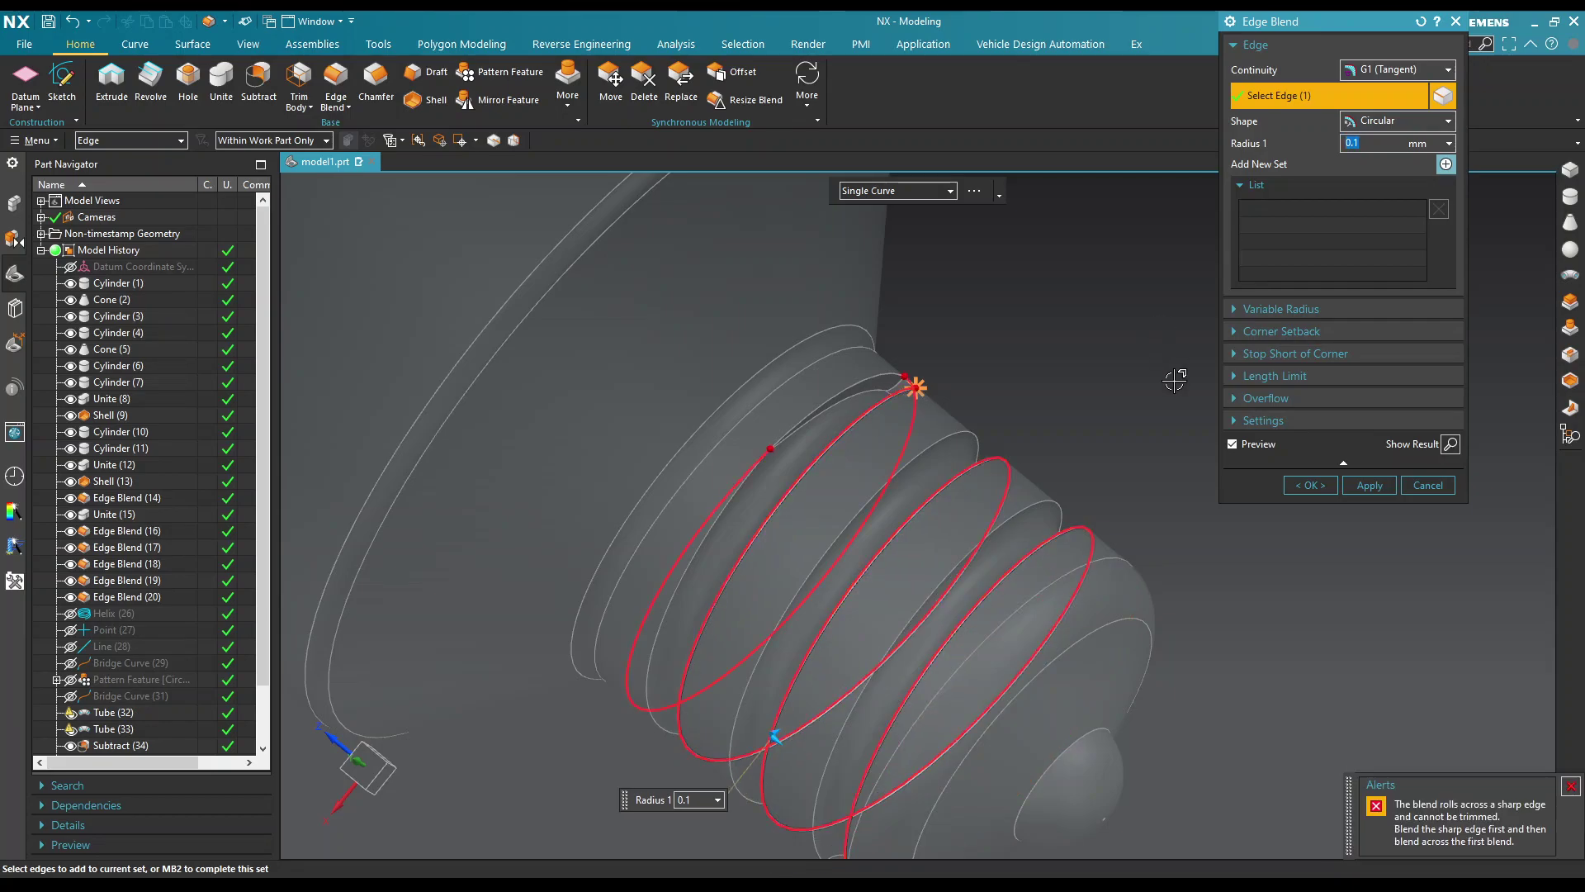
{"action": "left_click", "coordinate": [1449, 481]}
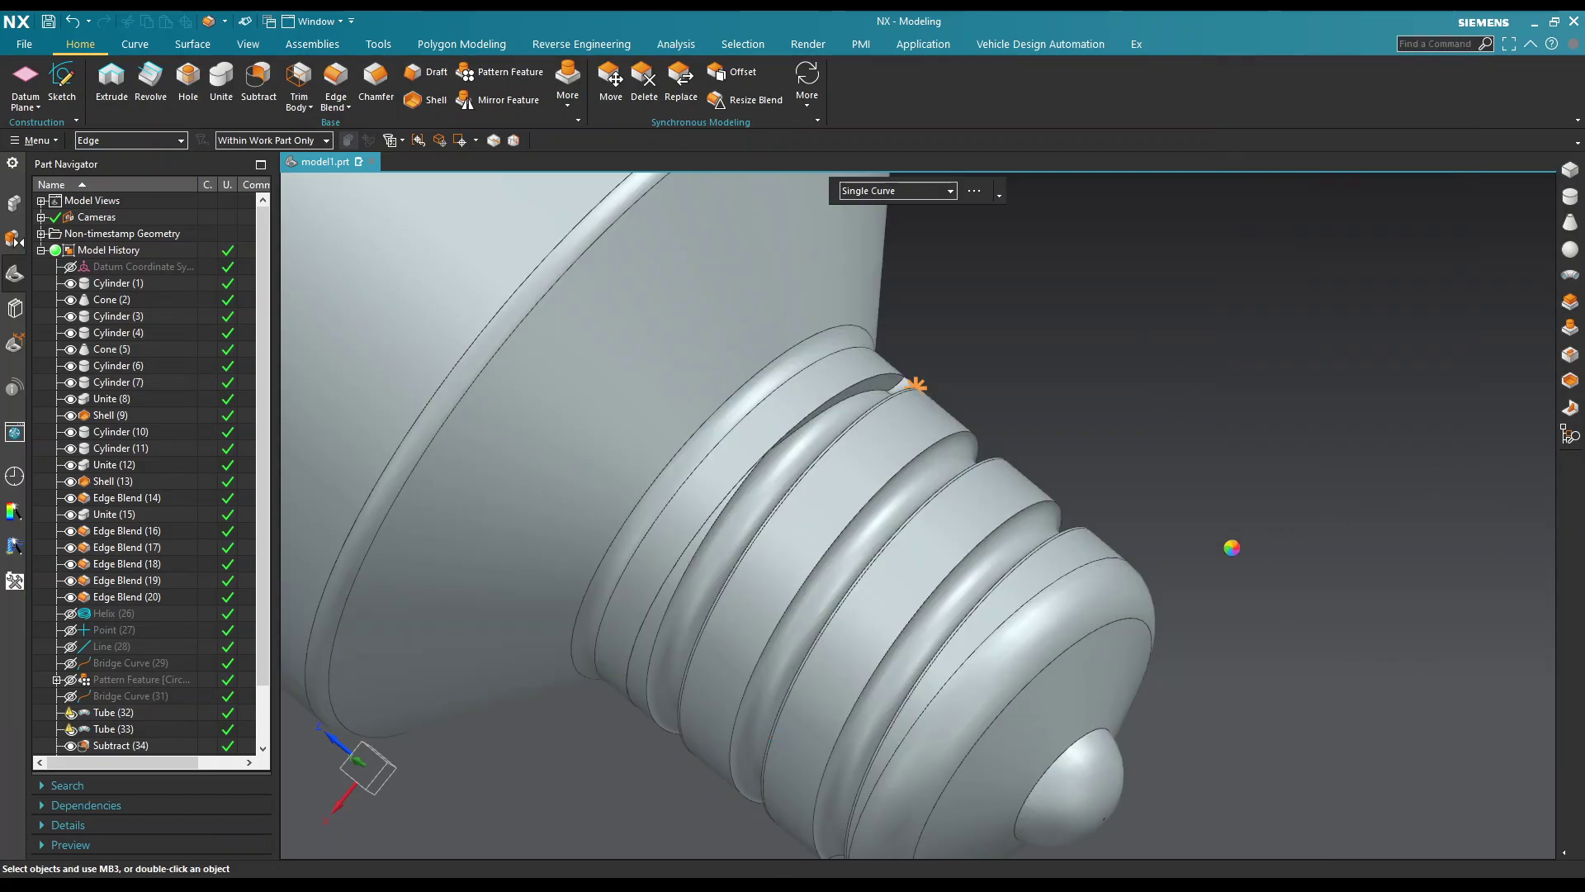
{"action": "scroll", "coordinate": [1132, 453], "scroll_direction": "up", "scroll_amount": 2}
{"action": "mouse_move", "coordinate": [1118, 478]}
{"action": "middle_mouse_down"}
{"action": "mouse_move", "coordinate": [1049, 546]}
{"action": "mouse_move", "coordinate": [980, 573]}
{"action": "mouse_move", "coordinate": [1086, 566]}
{"action": "mouse_move", "coordinate": [1078, 470]}
{"action": "middle_mouse_up"}
Step: Select the first two thread-groove edges for an edge blend
{"action": "scroll", "coordinate": [979, 573], "scroll_direction": "down", "scroll_amount": 5}
{"action": "scroll", "coordinate": [1046, 590], "scroll_direction": "up", "scroll_amount": 2}
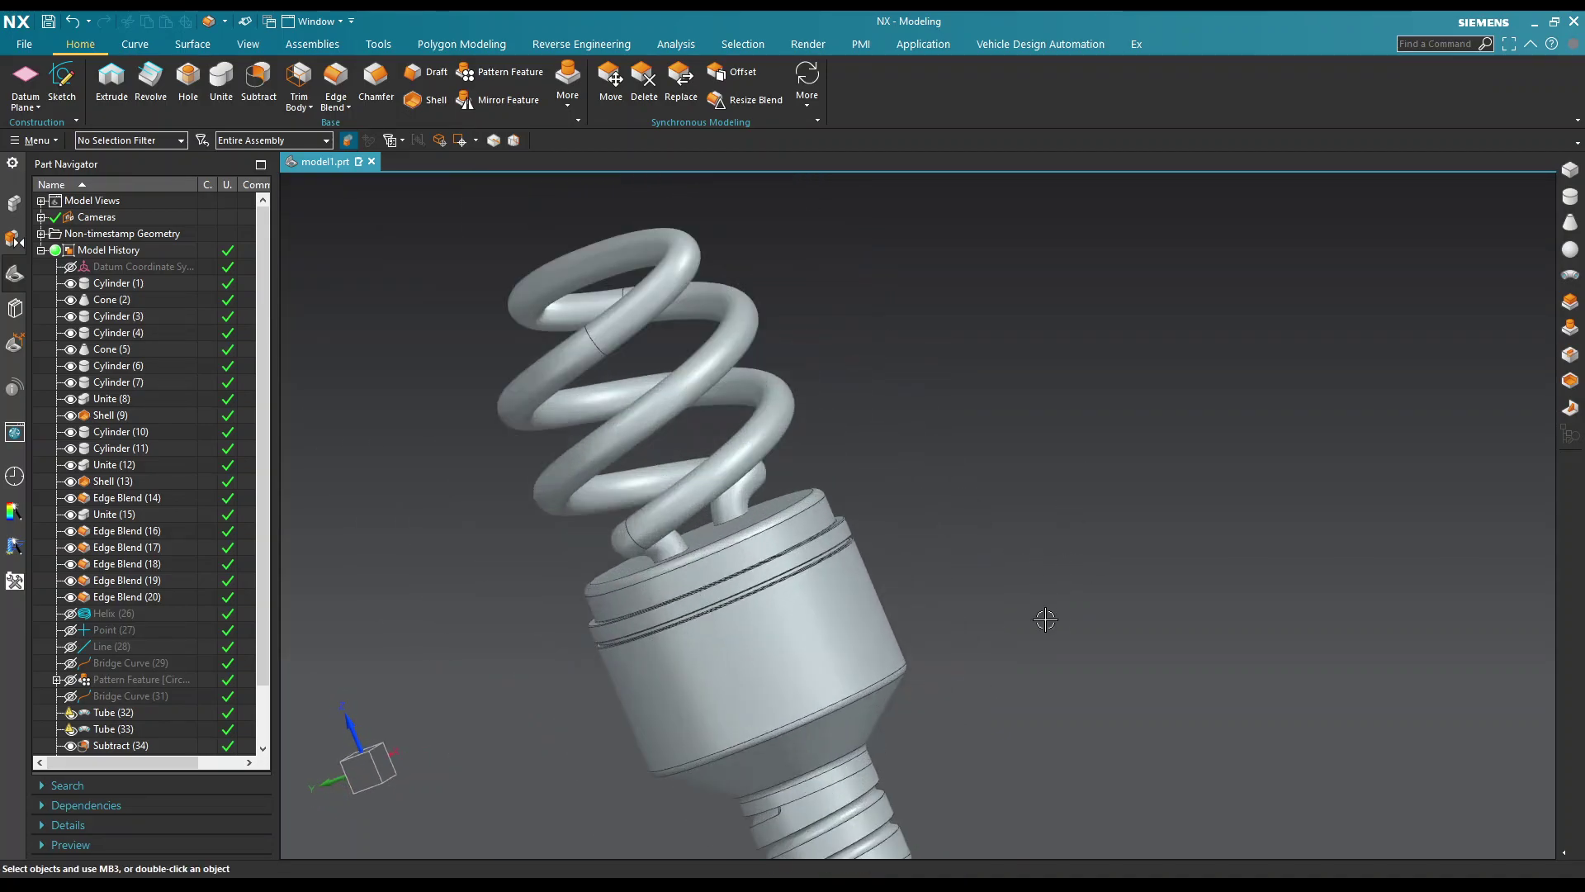
{"action": "mouse_move", "coordinate": [1037, 626]}
{"action": "middle_mouse_down"}
{"action": "mouse_move", "coordinate": [1037, 523]}
{"action": "mouse_move", "coordinate": [1149, 477]}
{"action": "mouse_move", "coordinate": [1118, 531]}
{"action": "mouse_move", "coordinate": [1114, 516]}
{"action": "middle_mouse_up"}
{"action": "scroll", "coordinate": [931, 608], "scroll_direction": "up", "scroll_amount": 4}
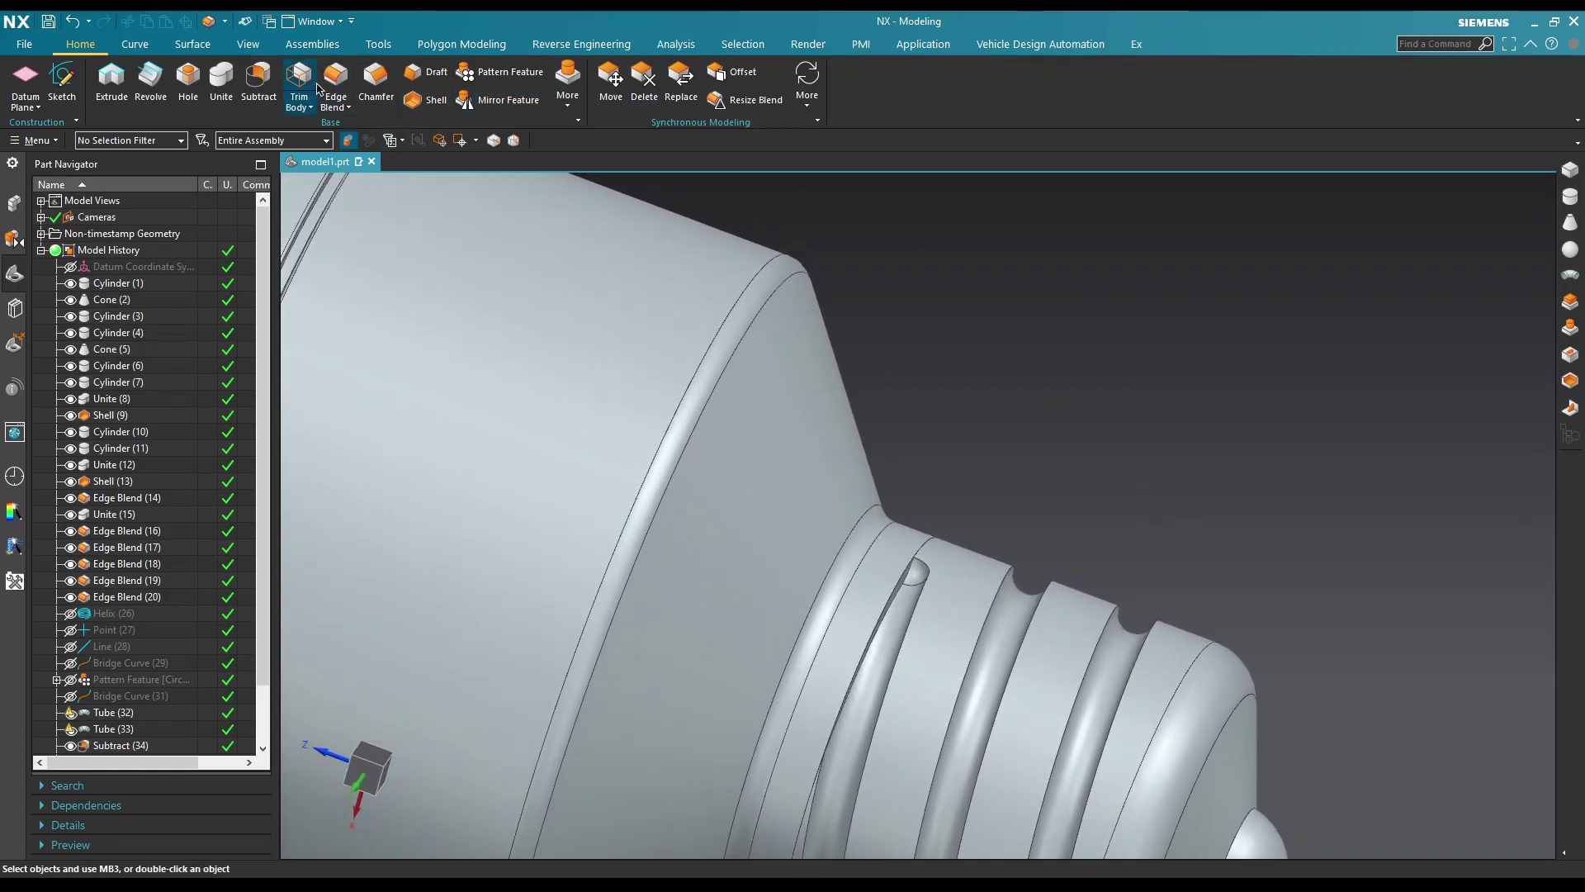
{"action": "left_click", "coordinate": [925, 605]}
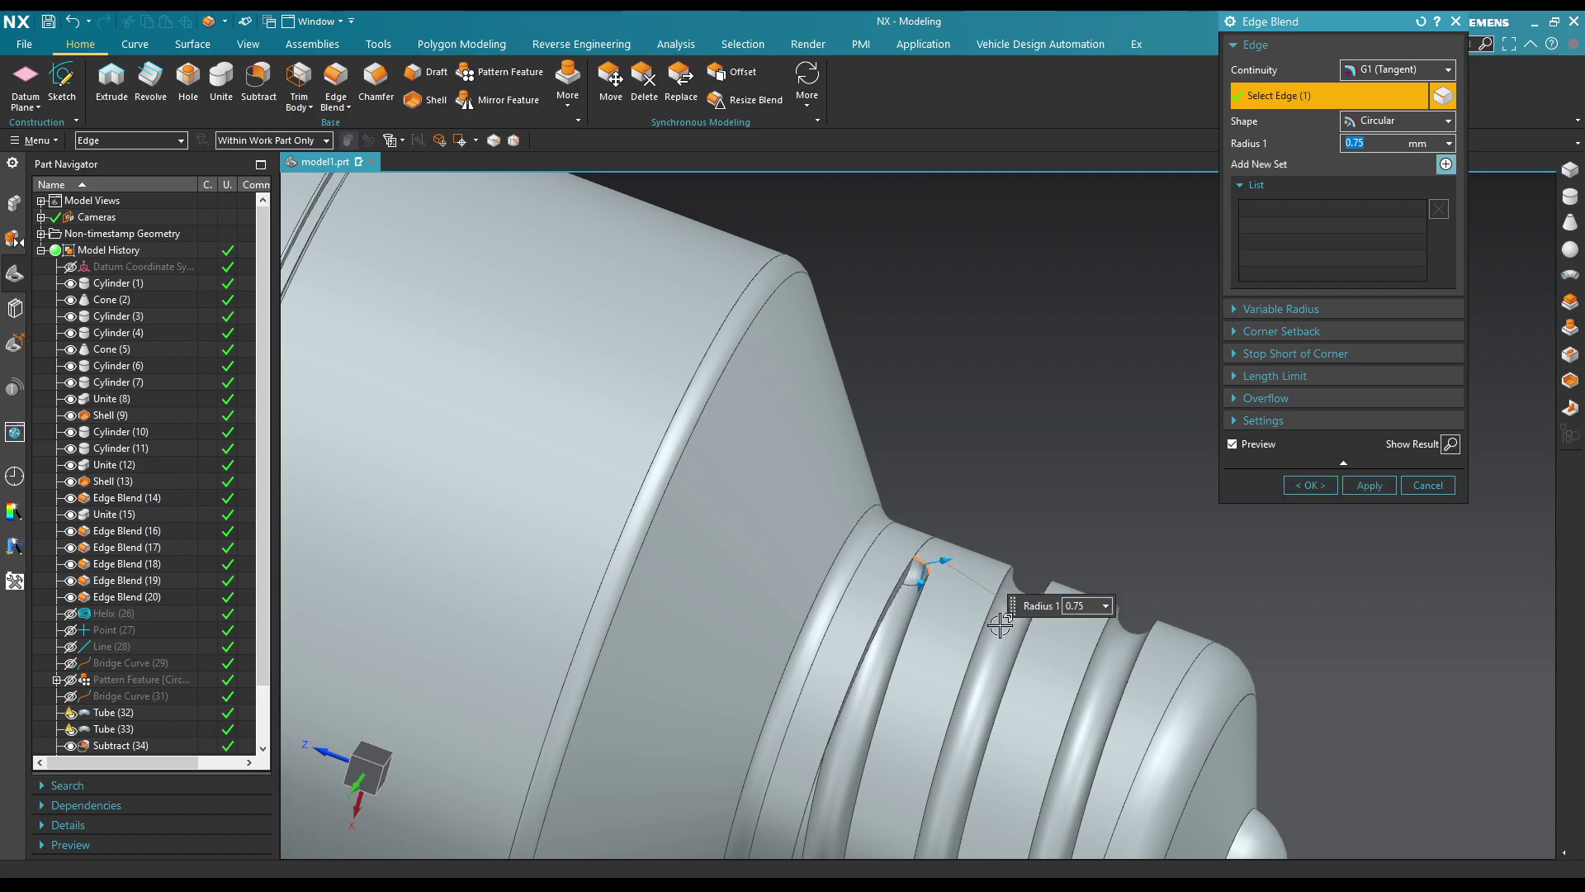
{"action": "left_click", "coordinate": [1024, 660]}
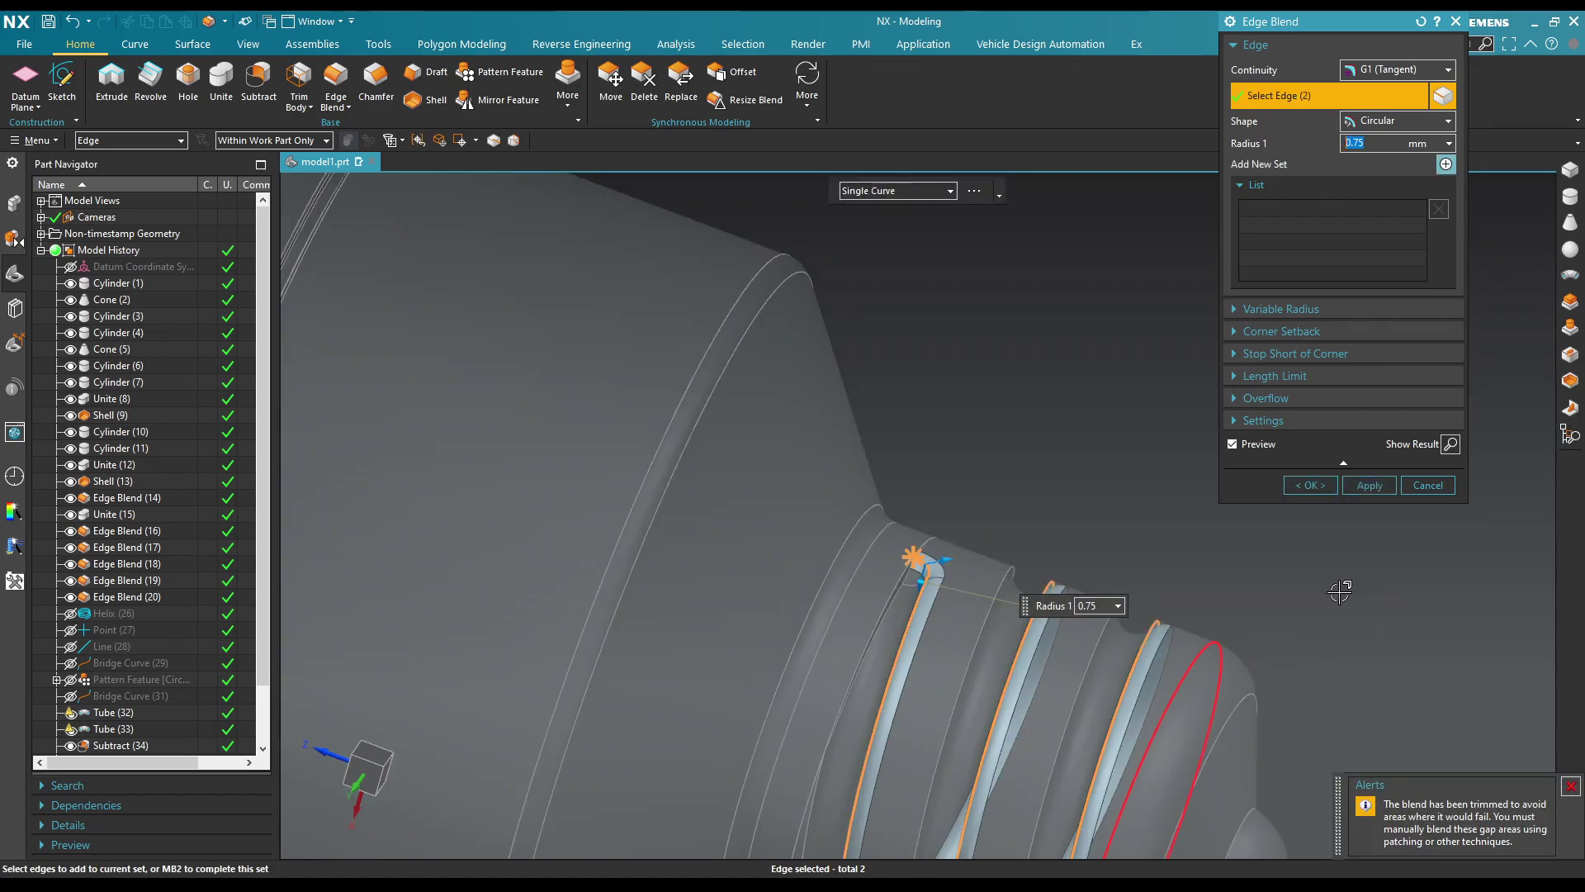
{"action": "mouse_move", "coordinate": [1338, 586]}
{"action": "middle_mouse_down"}
{"action": "mouse_move", "coordinate": [1173, 443]}
{"action": "mouse_move", "coordinate": [1168, 355]}
{"action": "middle_mouse_up"}
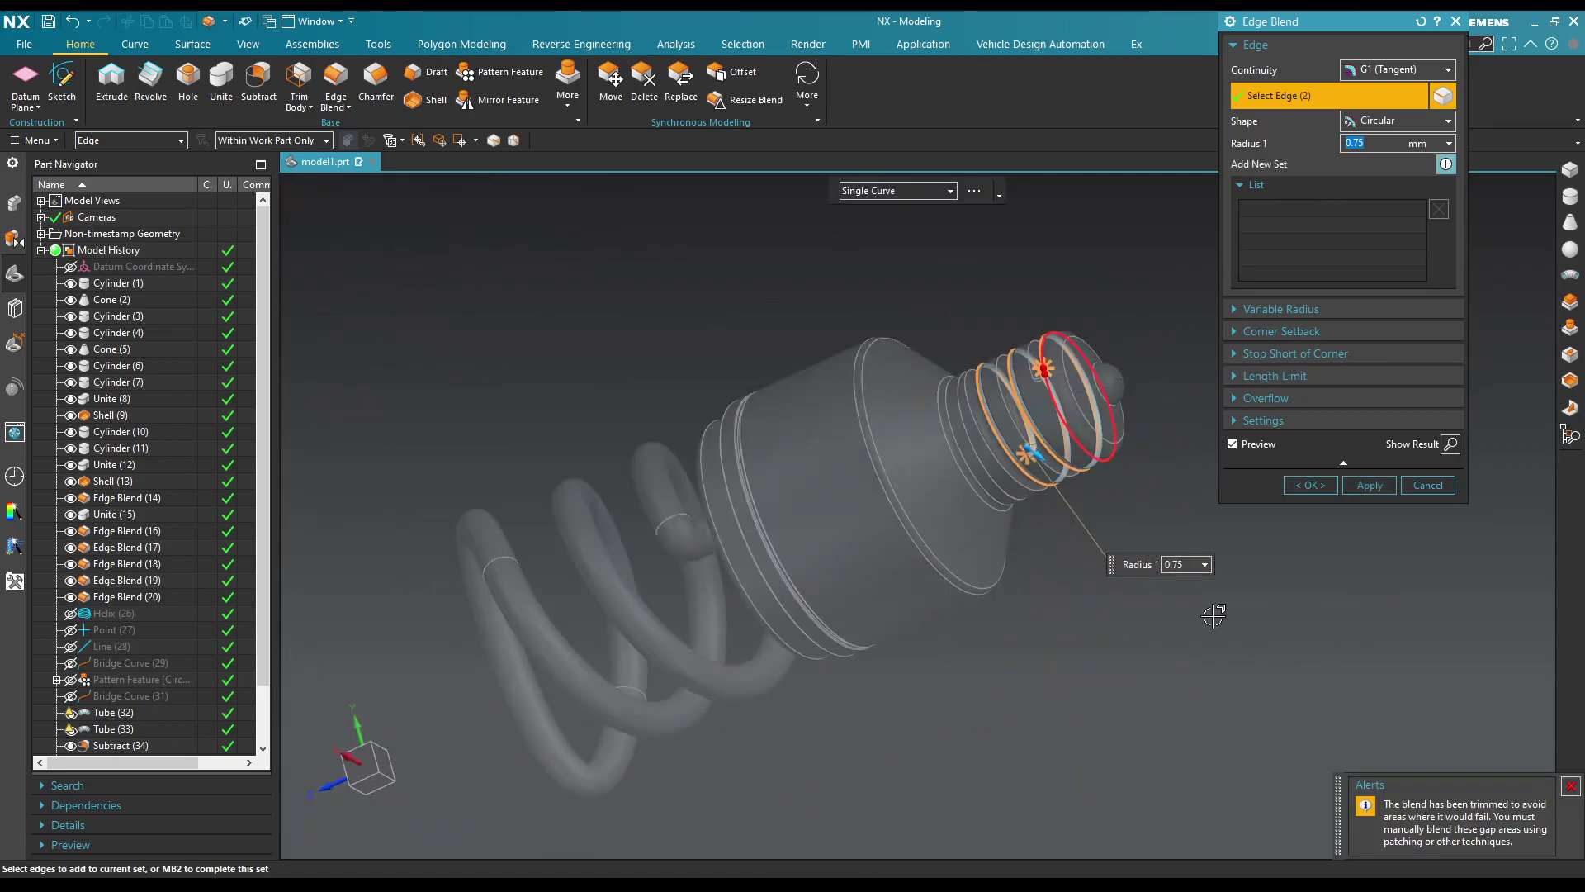
{"action": "scroll", "coordinate": [959, 380], "scroll_direction": "up", "scroll_amount": 3}
{"action": "scroll", "coordinate": [935, 415], "scroll_direction": "up", "scroll_amount": 2}
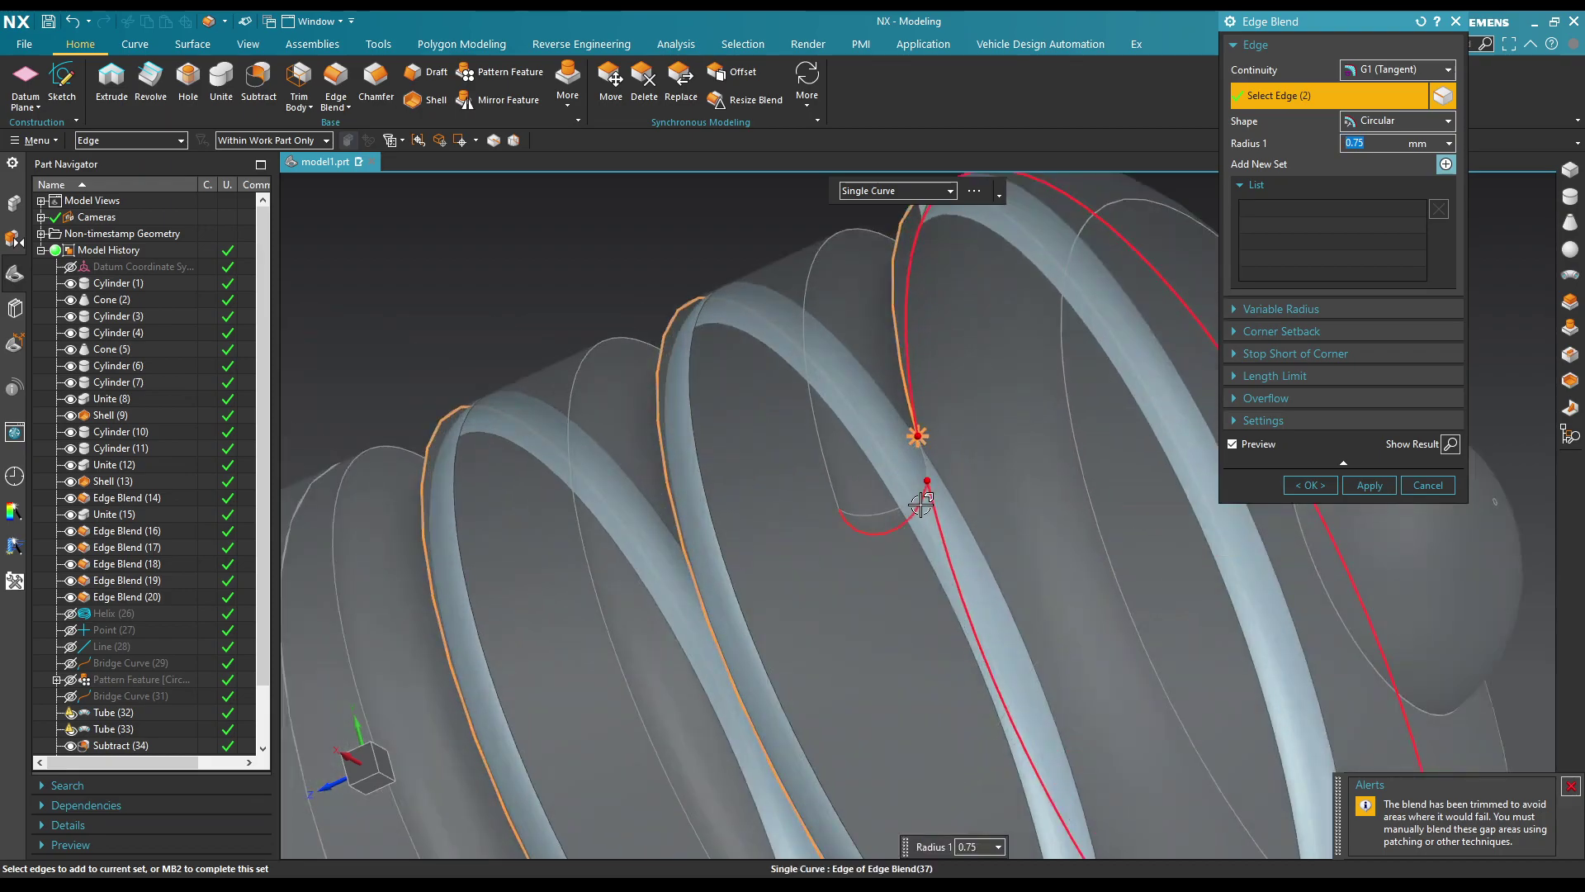
Step: Add the groove end arcs and remaining groove edges, six edges in total
{"action": "left_click", "coordinate": [918, 438]}
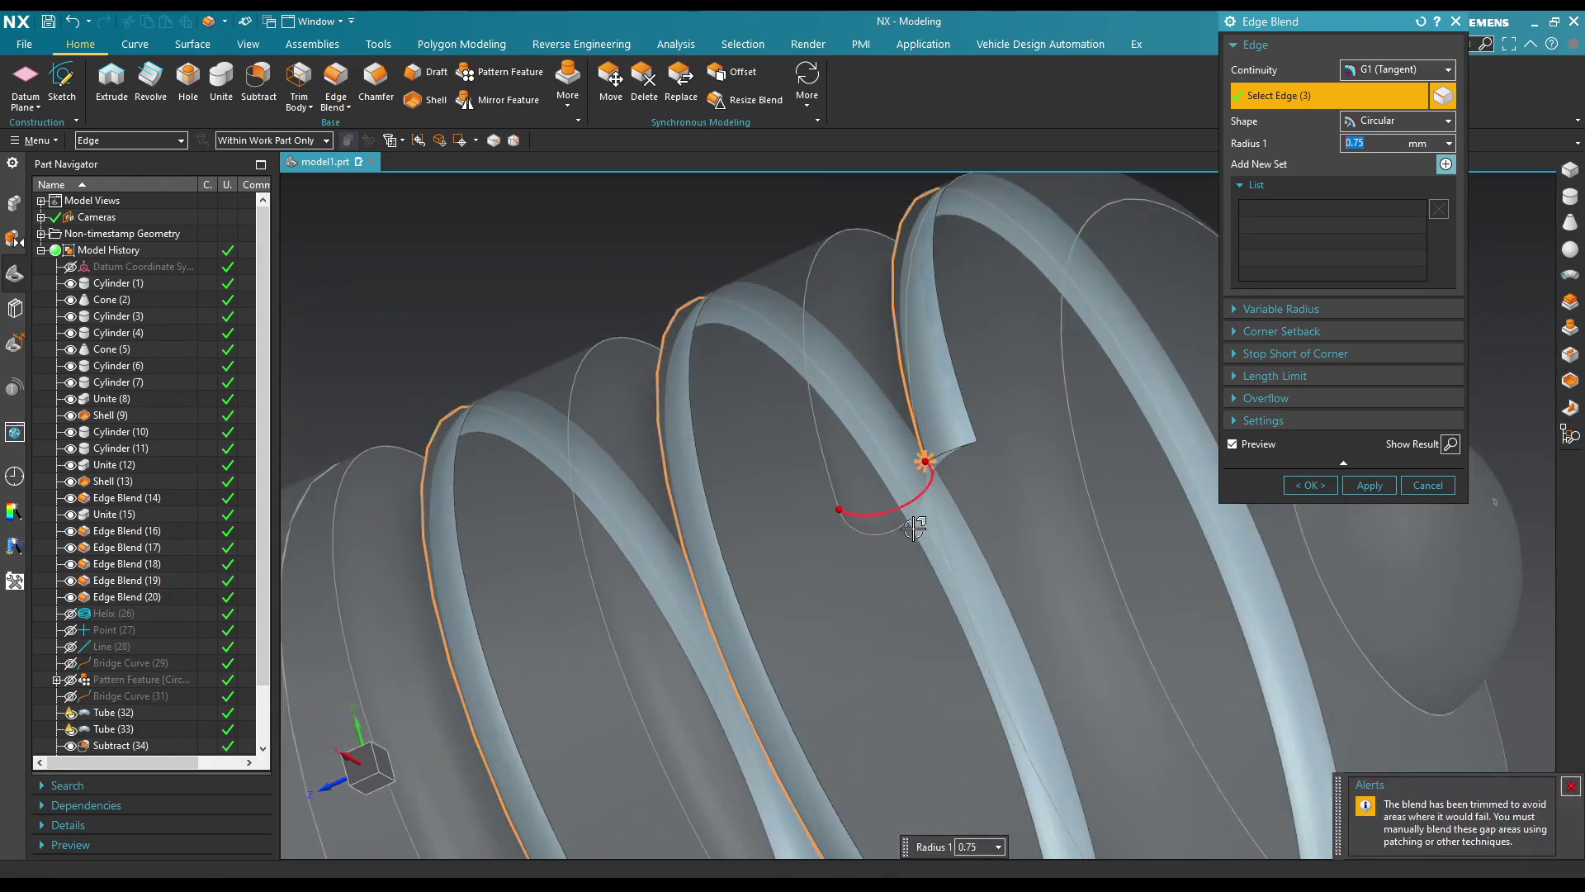
{"action": "scroll", "coordinate": [921, 463], "scroll_direction": "down", "scroll_amount": 4}
{"action": "middle_click_drag", "start_coordinate": [1025, 391], "coordinate": [1048, 415]}
{"action": "scroll", "coordinate": [913, 495], "scroll_direction": "up", "scroll_amount": 4}
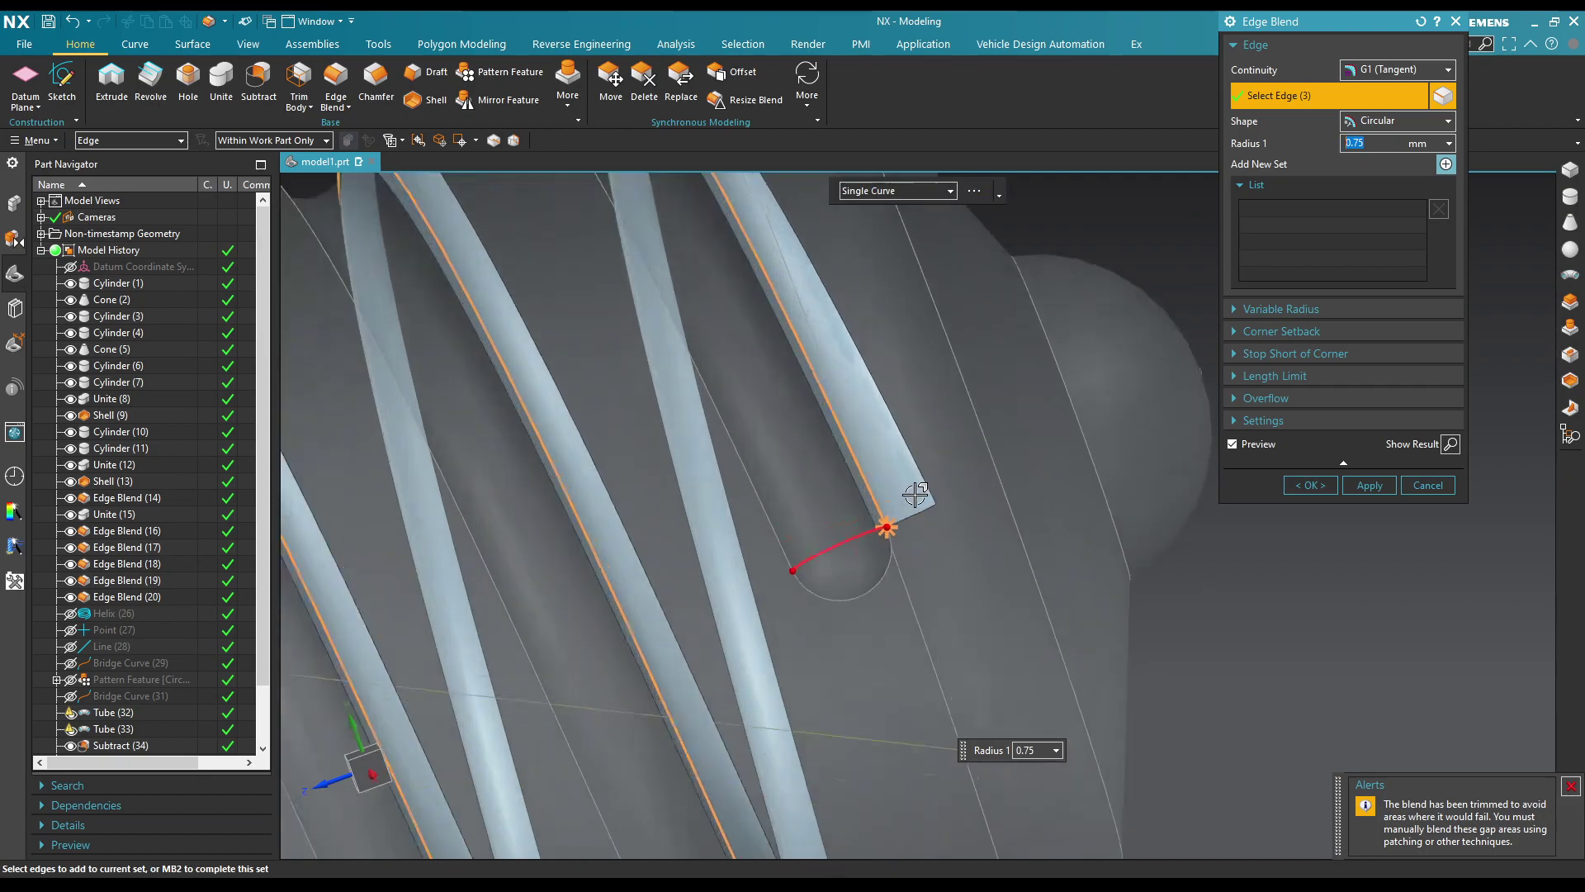
{"action": "scroll", "coordinate": [990, 520], "scroll_direction": "up", "scroll_amount": 3}
{"action": "middle_click_drag", "start_coordinate": [1044, 541], "coordinate": [1055, 531]}
{"action": "left_click", "coordinate": [960, 405]}
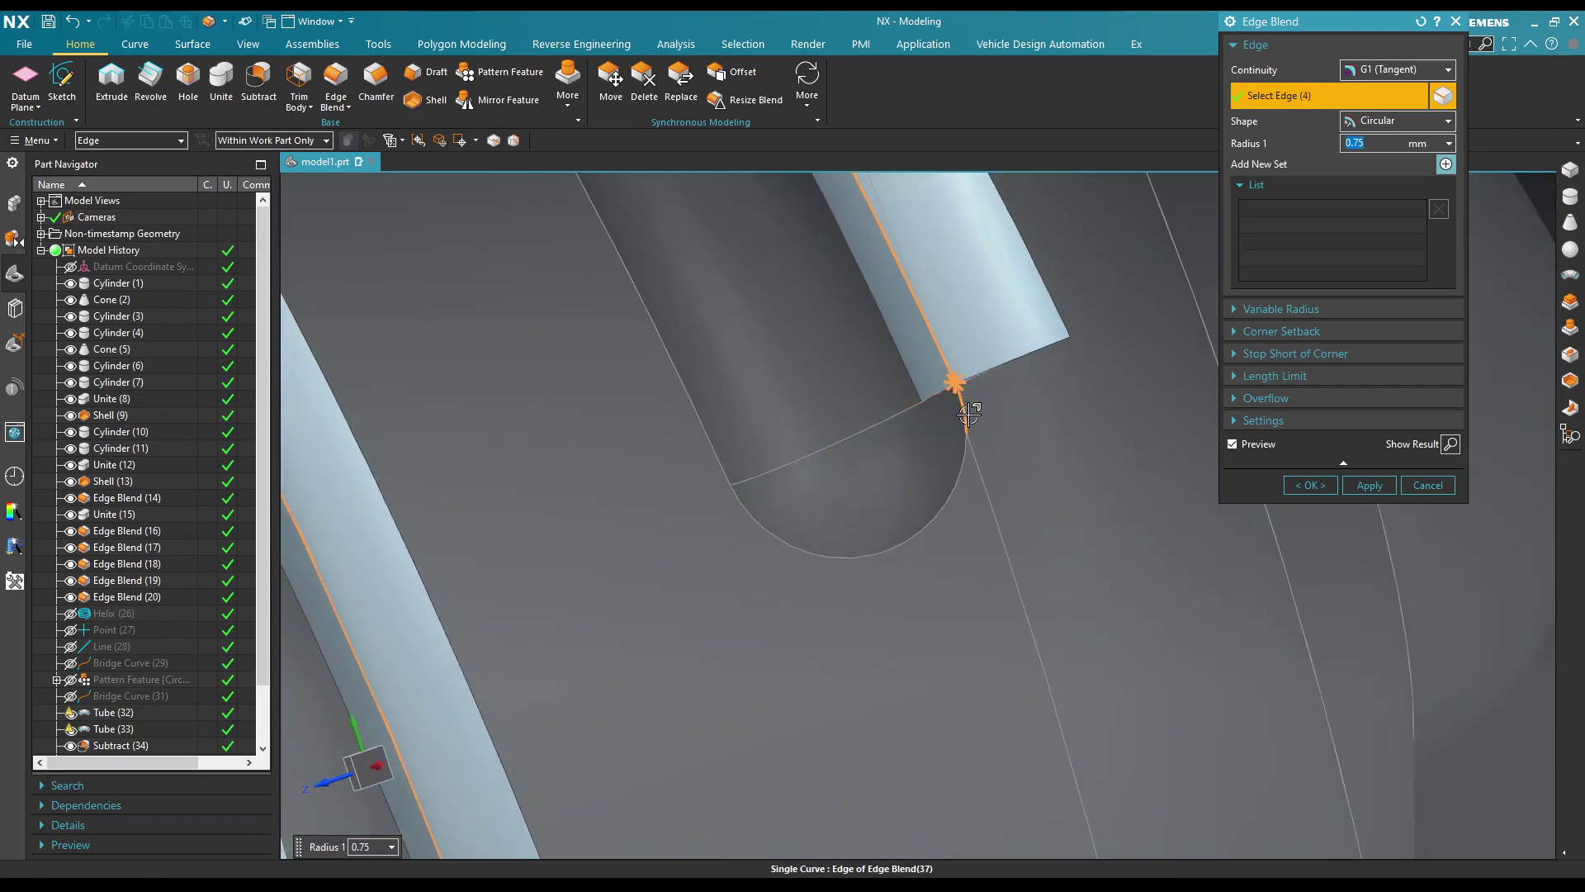
{"action": "left_click", "coordinate": [939, 507]}
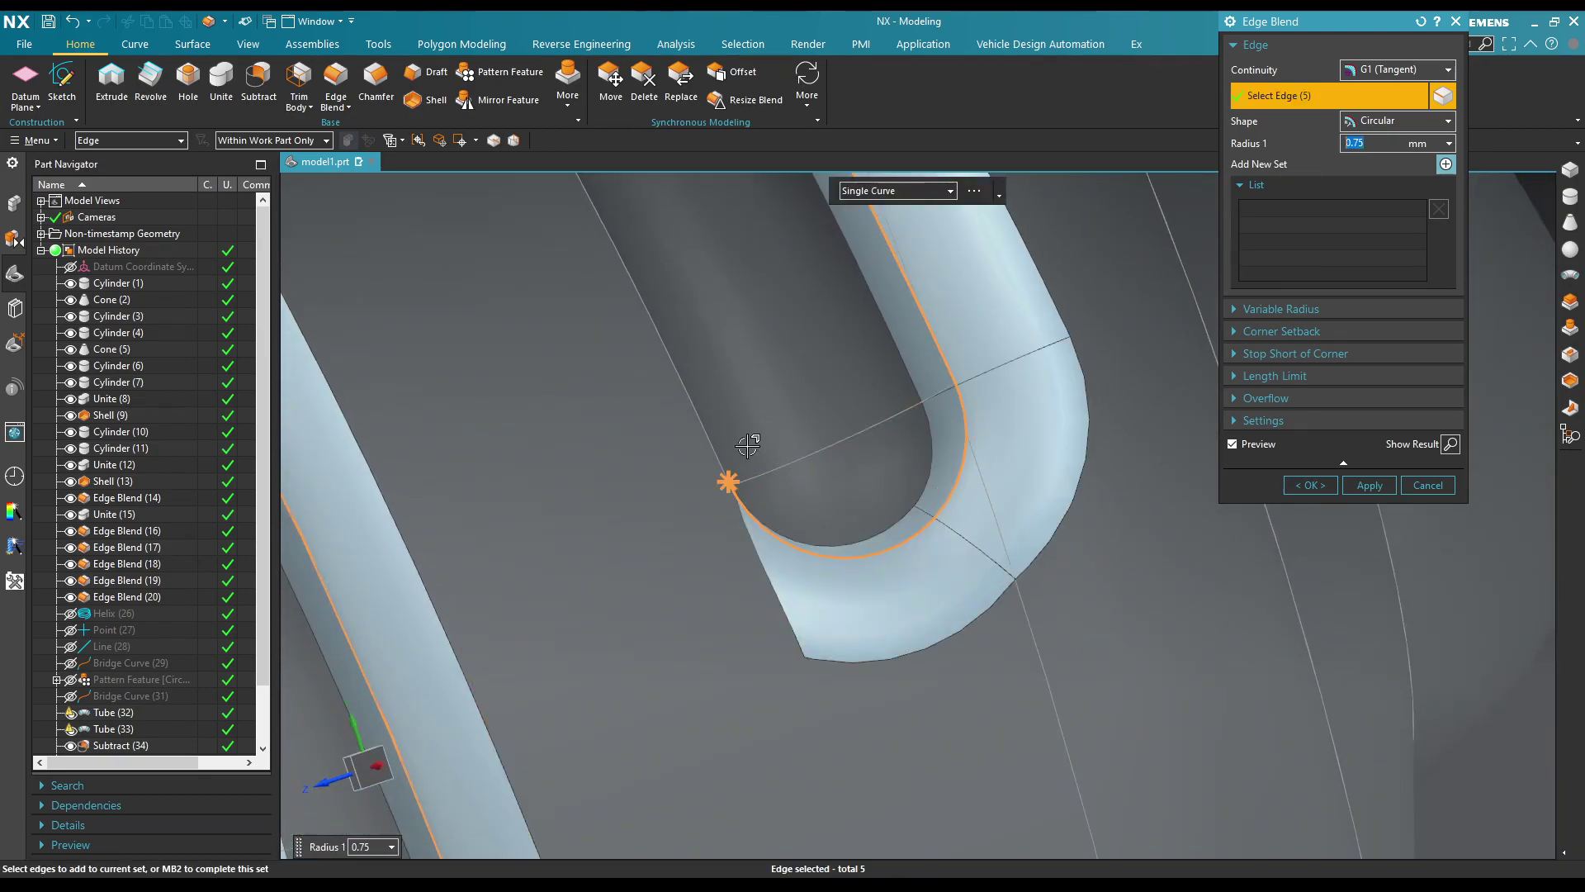
{"action": "left_click", "coordinate": [703, 426]}
Step: Set the blend radius to 0.5 mm and apply it to the groove edges
{"action": "scroll", "coordinate": [1048, 697], "scroll_direction": "down", "scroll_amount": 5}
{"action": "mouse_move", "coordinate": [1047, 696]}
{"action": "middle_mouse_down"}
{"action": "mouse_move", "coordinate": [1002, 485]}
{"action": "mouse_move", "coordinate": [984, 583]}
{"action": "mouse_move", "coordinate": [1002, 750]}
{"action": "middle_mouse_up"}
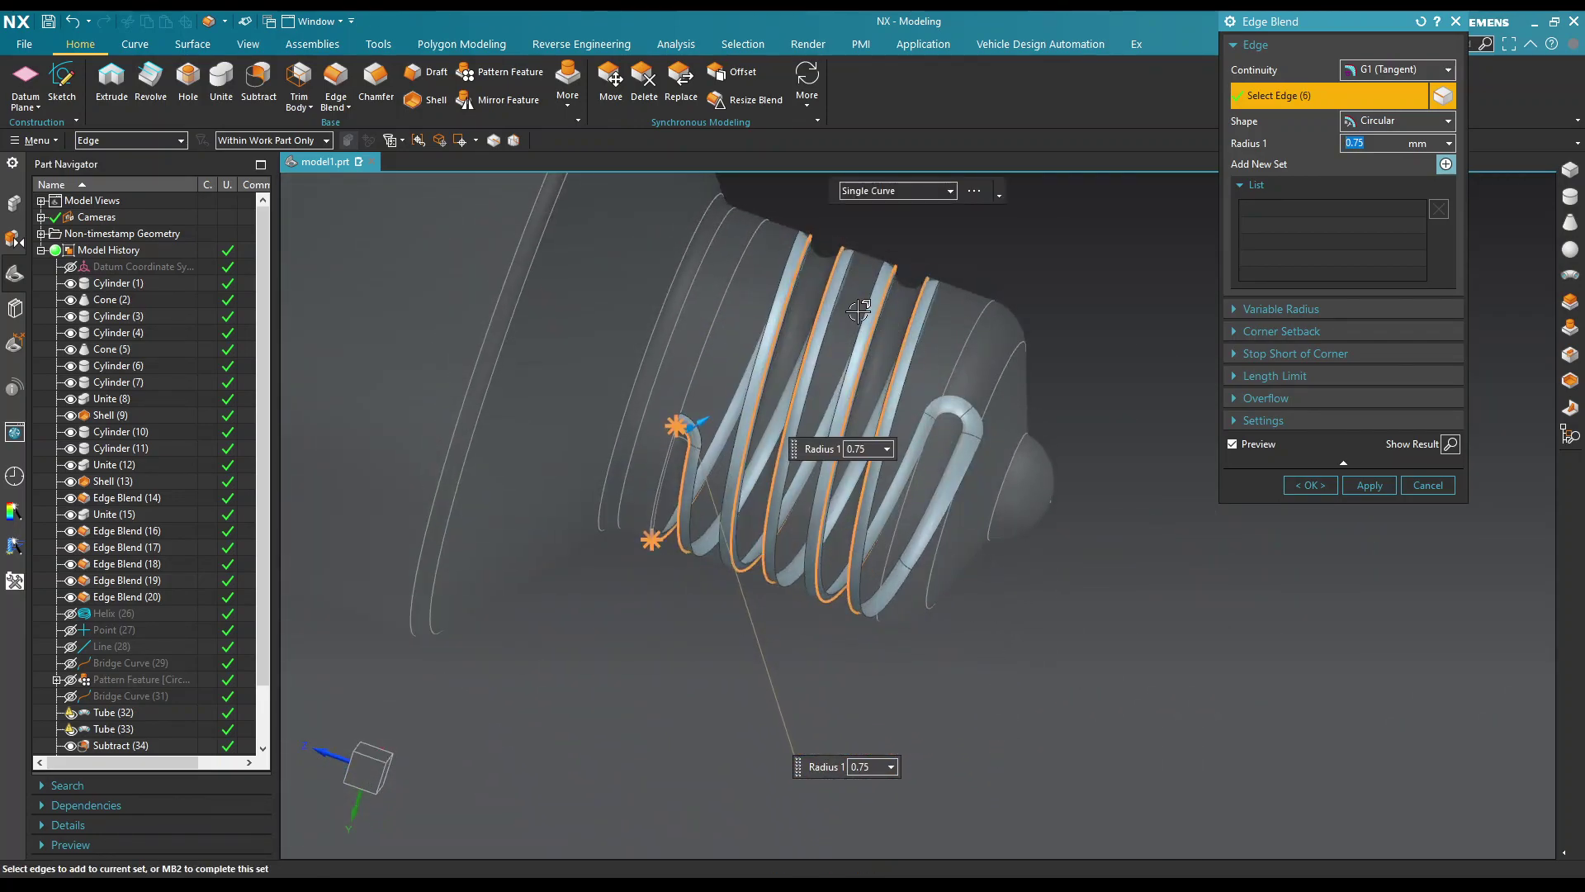
{"action": "scroll", "coordinate": [922, 287], "scroll_direction": "up", "scroll_amount": 3}
{"action": "middle_click_drag", "start_coordinate": [1043, 265], "coordinate": [548, 630]}
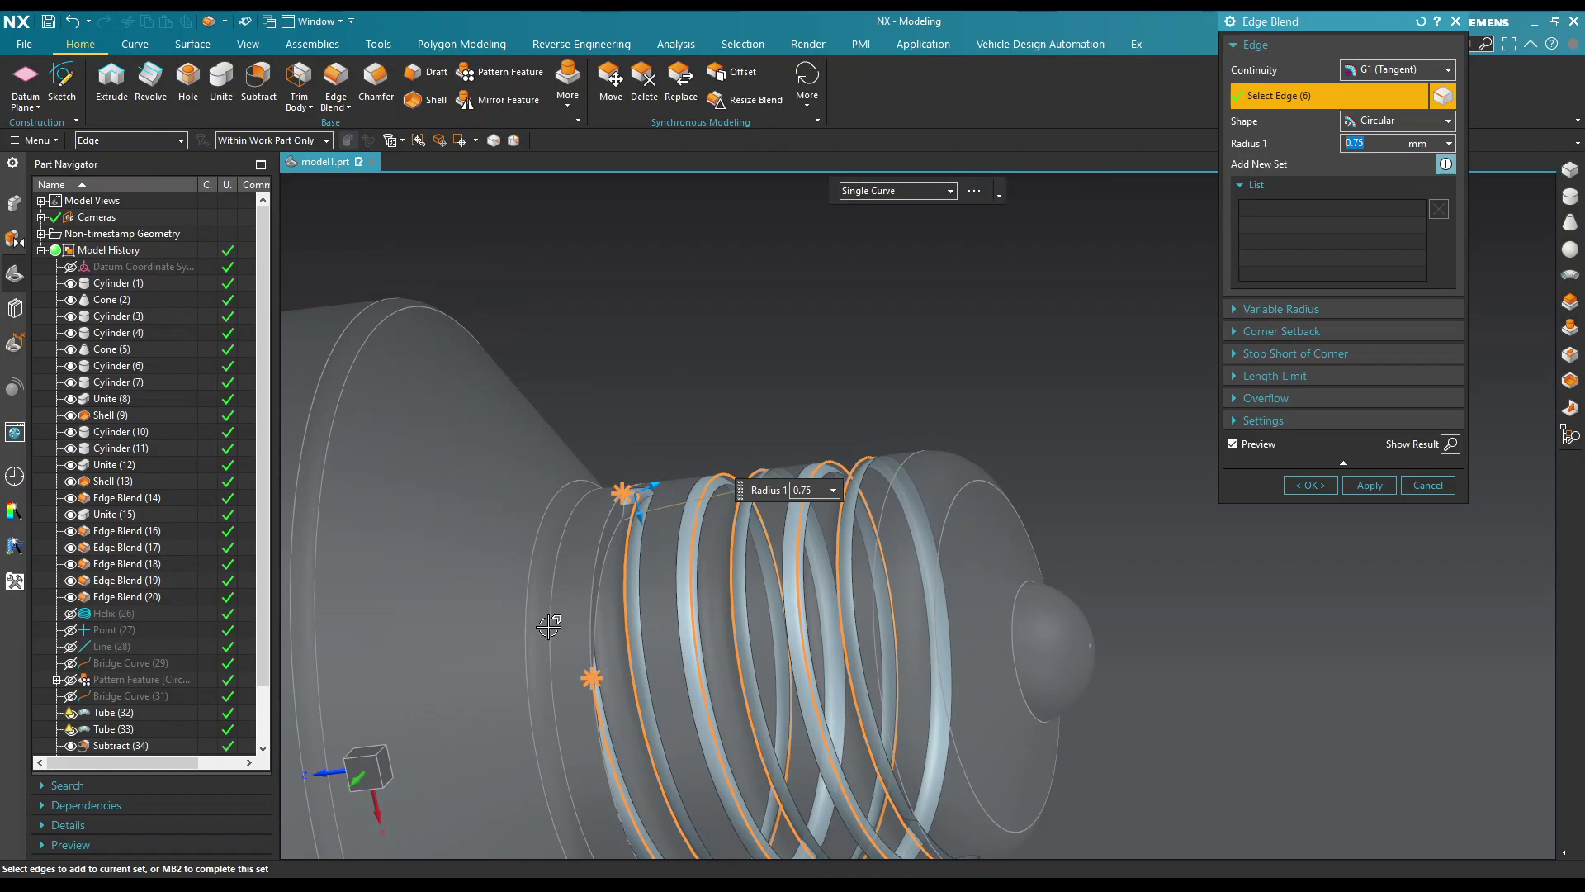
{"action": "scroll", "coordinate": [593, 648], "scroll_direction": "up", "scroll_amount": 3}
{"action": "type", "text": "0.1"}
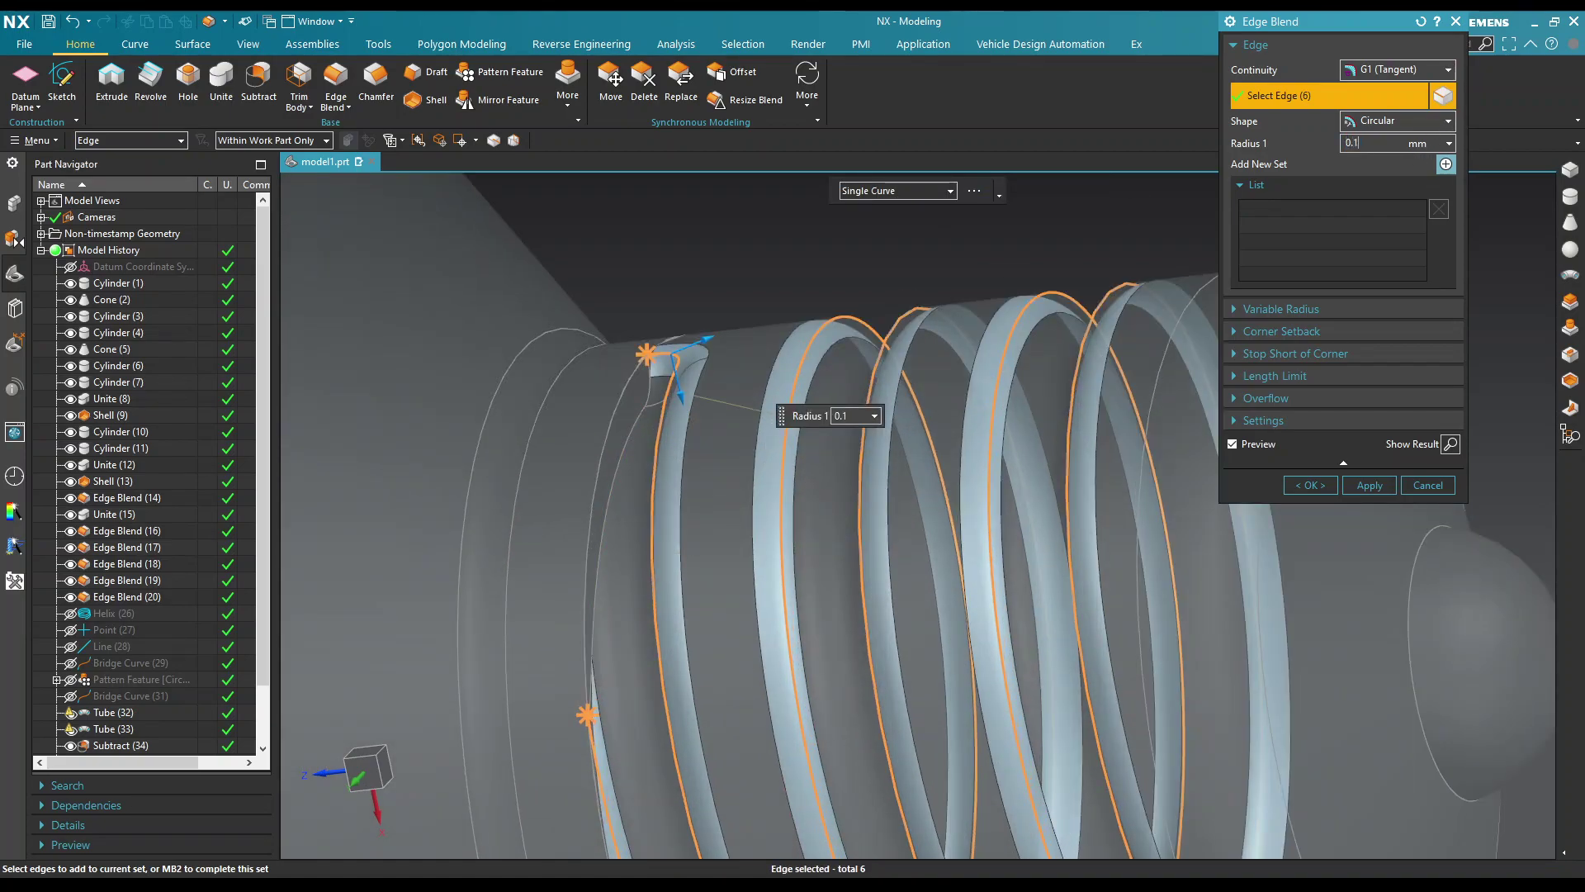
{"action": "key", "text": "Return"}
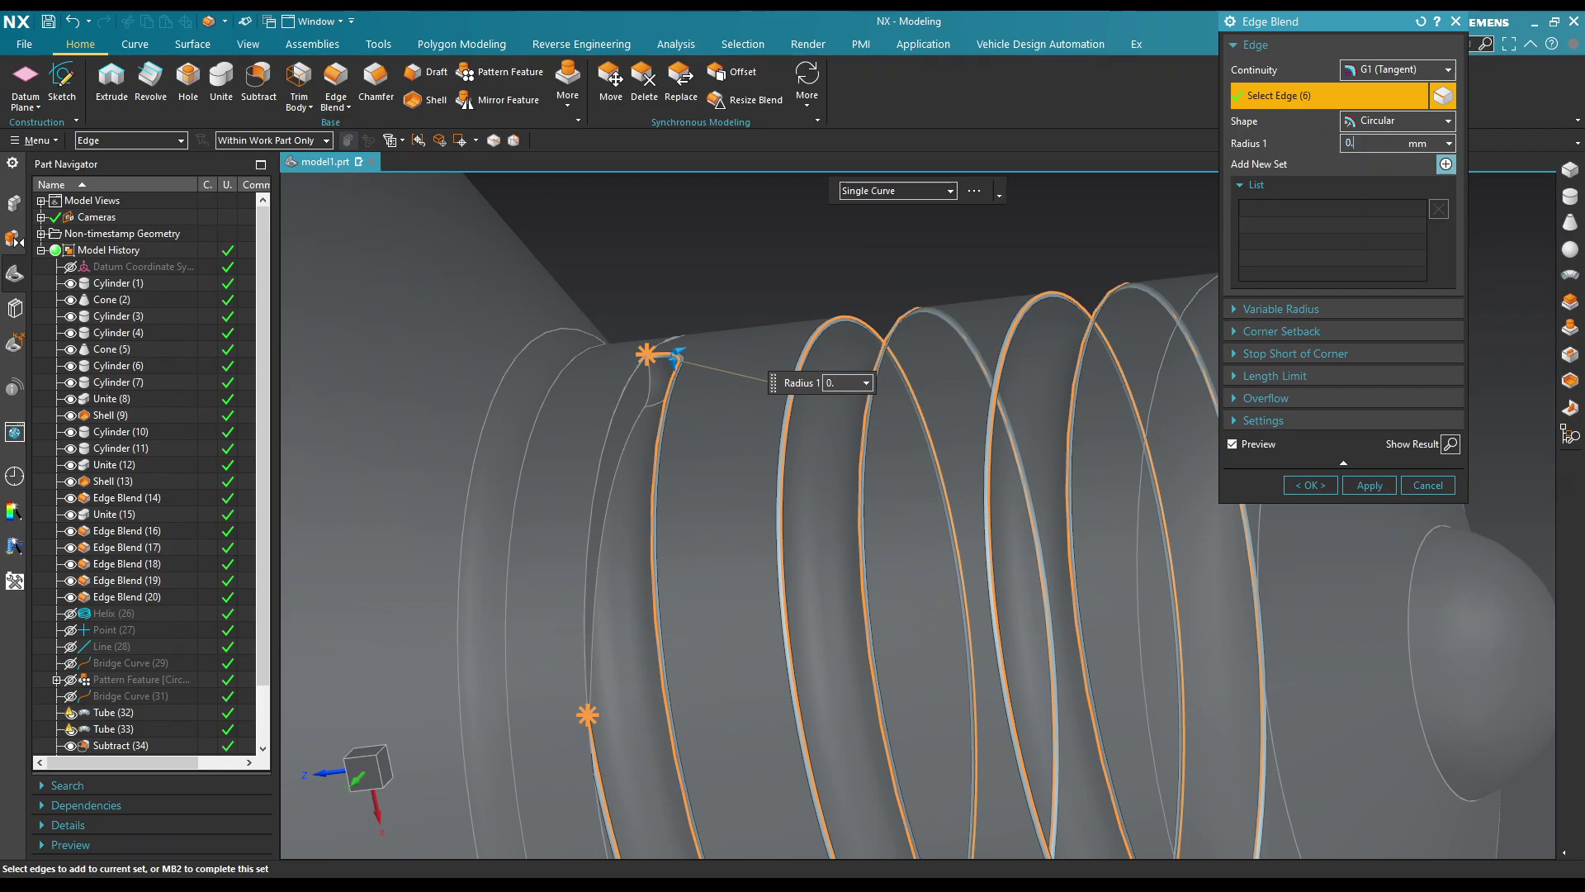
{"action": "type", "text": "5"}
{"action": "key", "text": "Return"}
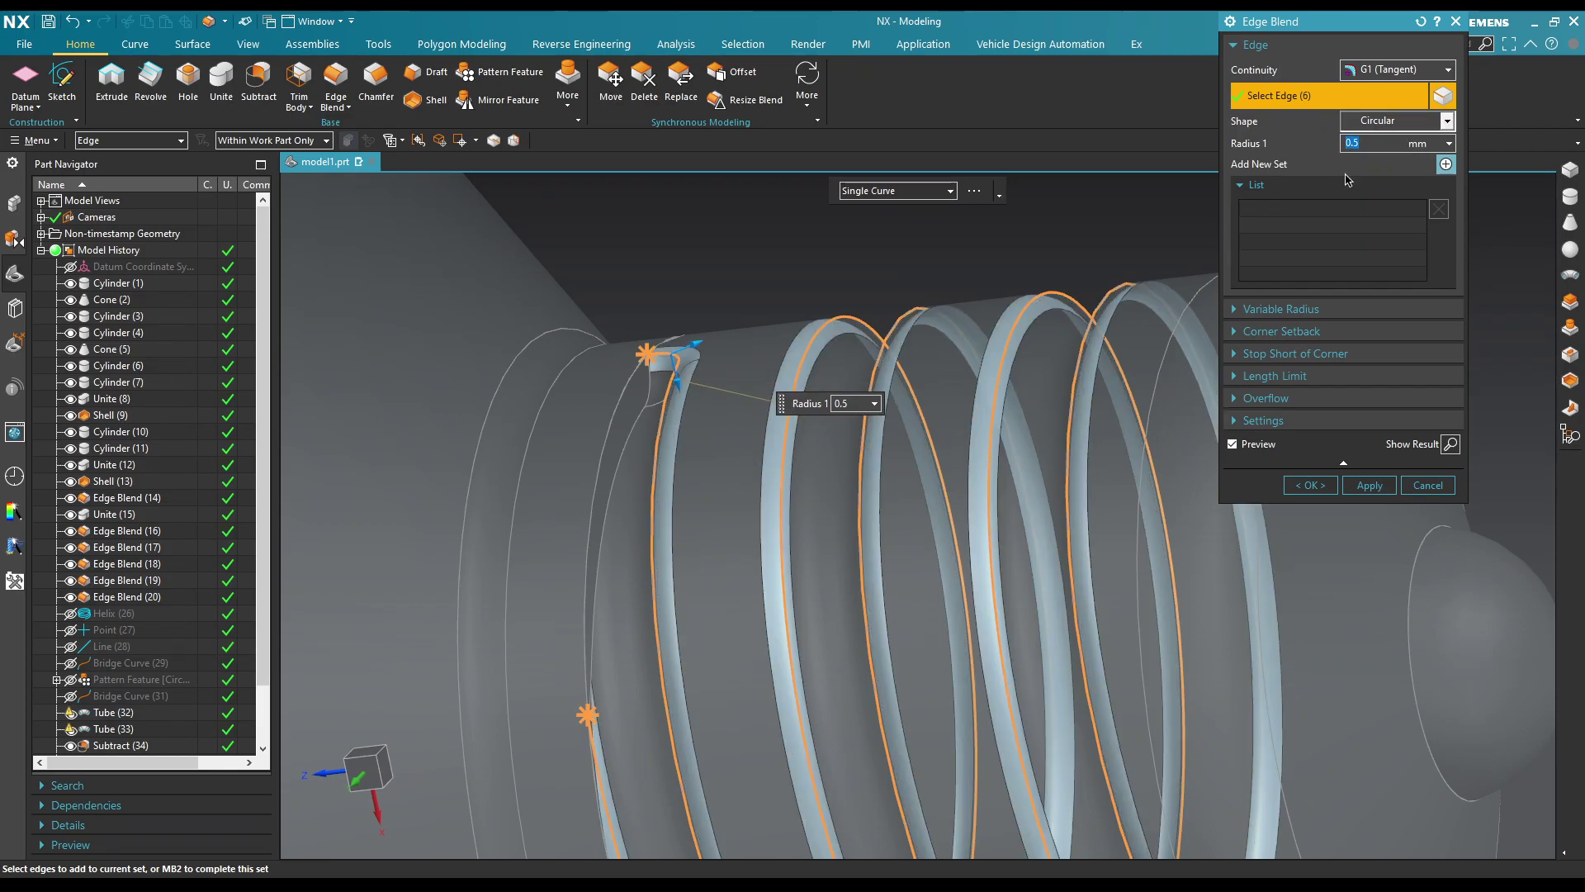
{"action": "left_click", "coordinate": [1304, 489]}
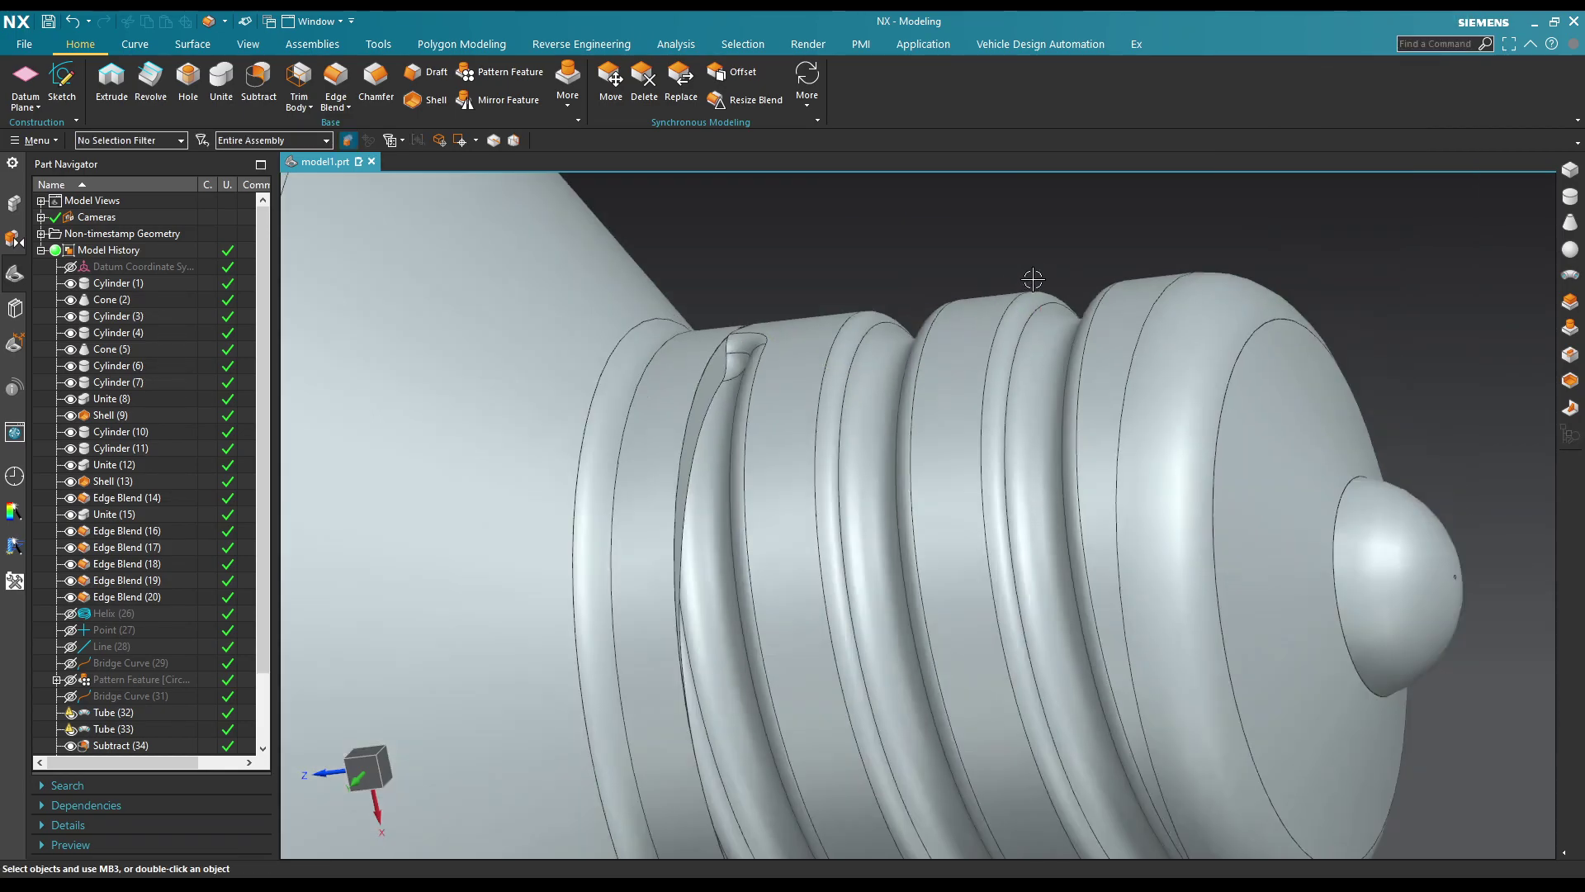
{"action": "mouse_move", "coordinate": [1288, 462]}
{"action": "middle_mouse_down"}
{"action": "mouse_move", "coordinate": [1223, 227]}
{"action": "mouse_move", "coordinate": [1164, 407]}
{"action": "middle_mouse_up"}
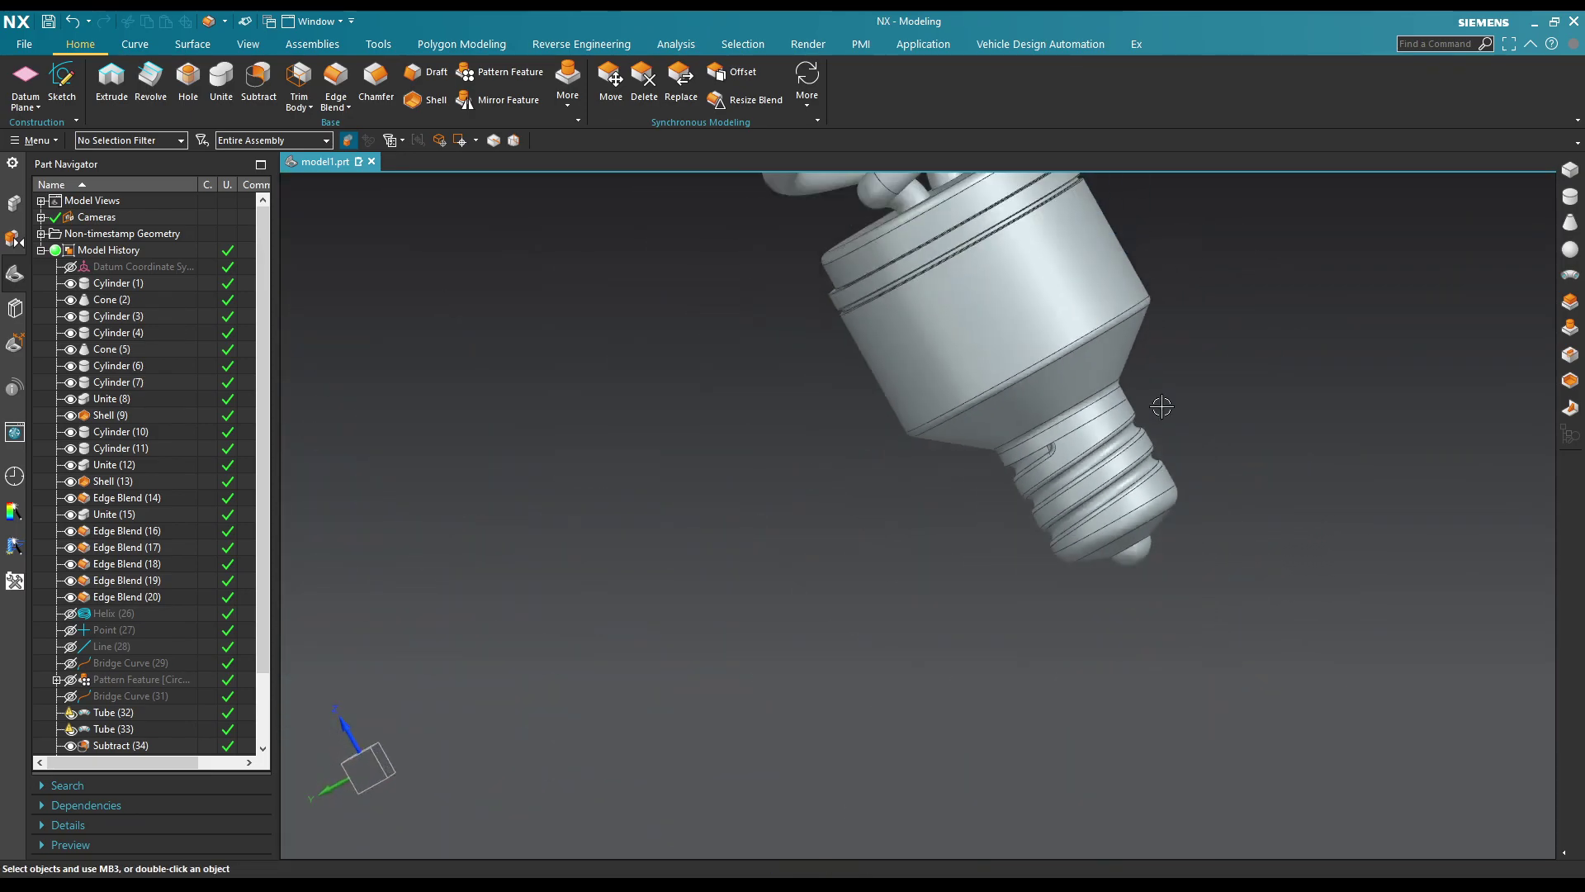
{"action": "mouse_move", "coordinate": [1207, 357]}
{"action": "middle_mouse_down"}
{"action": "mouse_move", "coordinate": [1217, 314]}
{"action": "mouse_move", "coordinate": [1196, 294]}
{"action": "mouse_move", "coordinate": [1149, 379]}
{"action": "middle_mouse_up"}
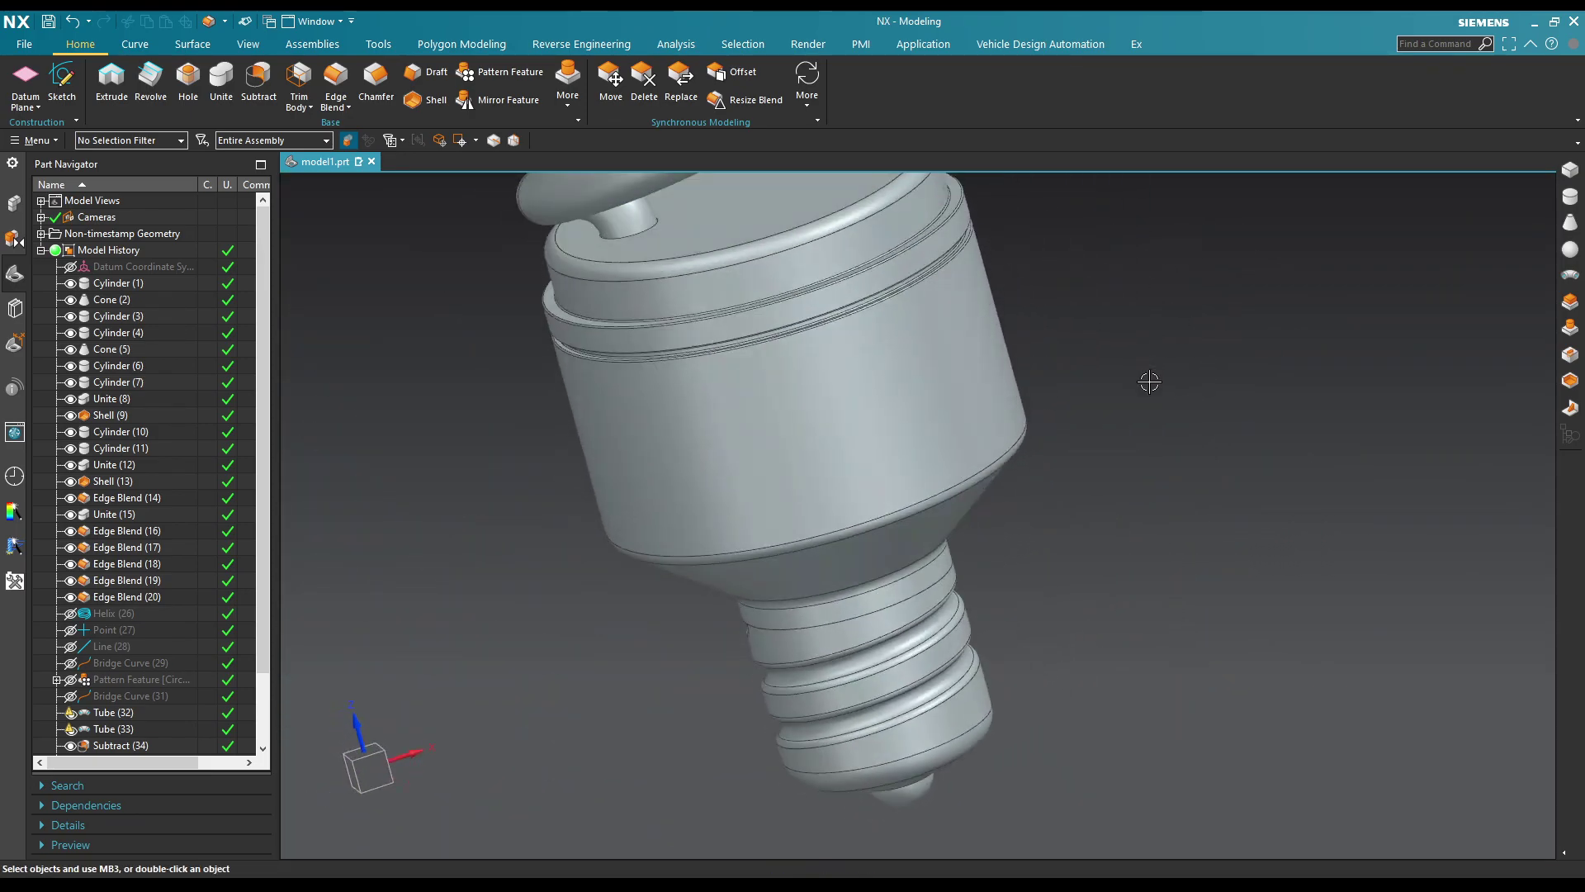
{"action": "scroll", "coordinate": [1150, 376], "scroll_direction": "up", "scroll_amount": 4}
{"action": "scroll", "coordinate": [1172, 331], "scroll_direction": "down", "scroll_amount": 3}
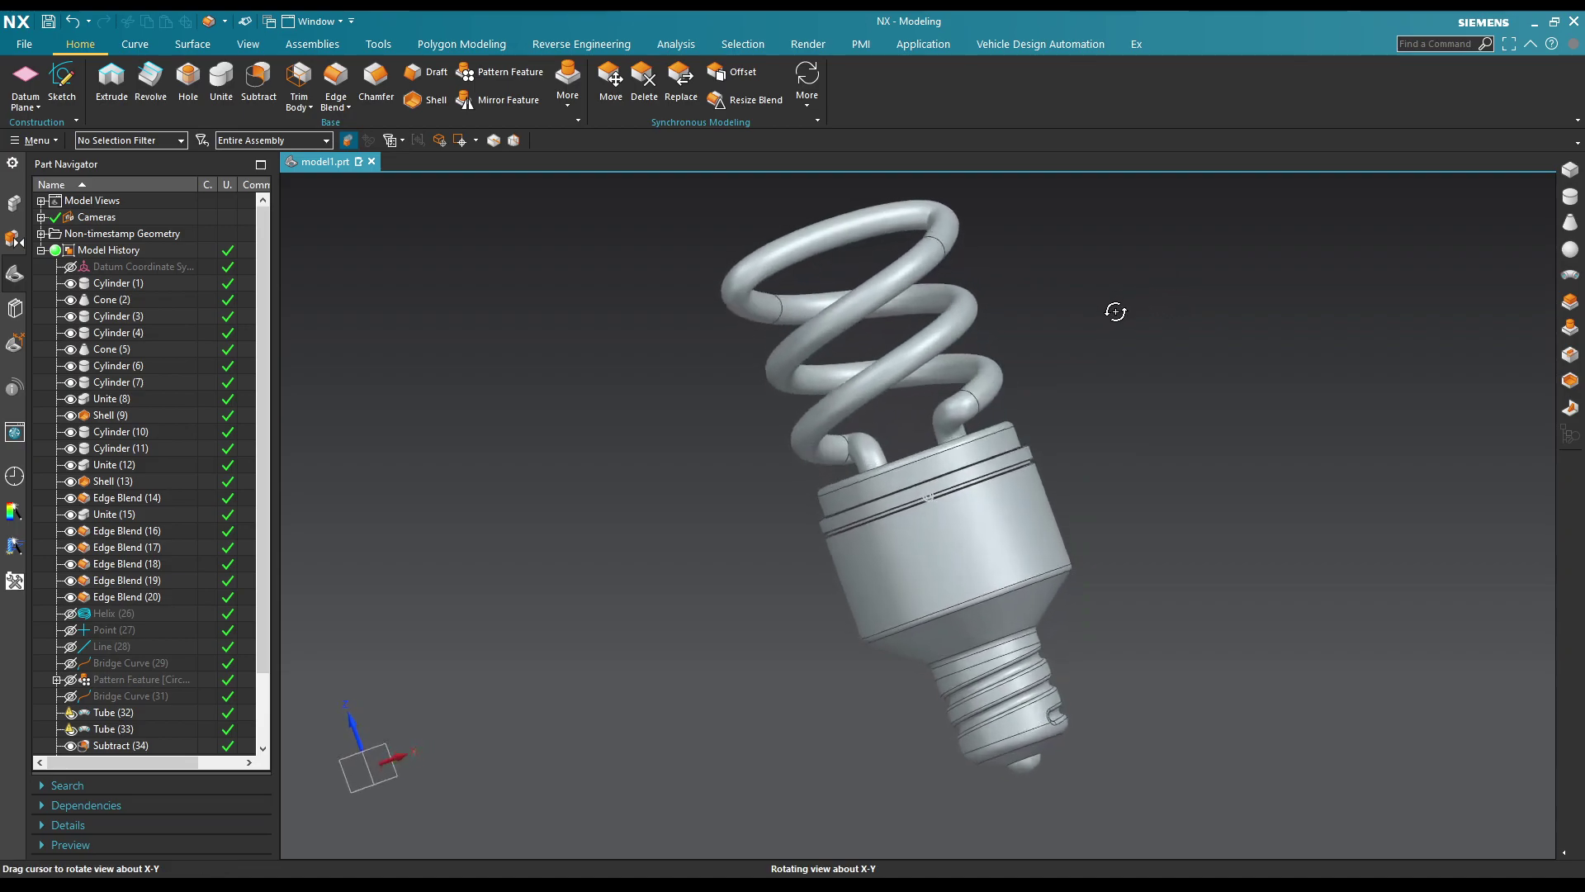